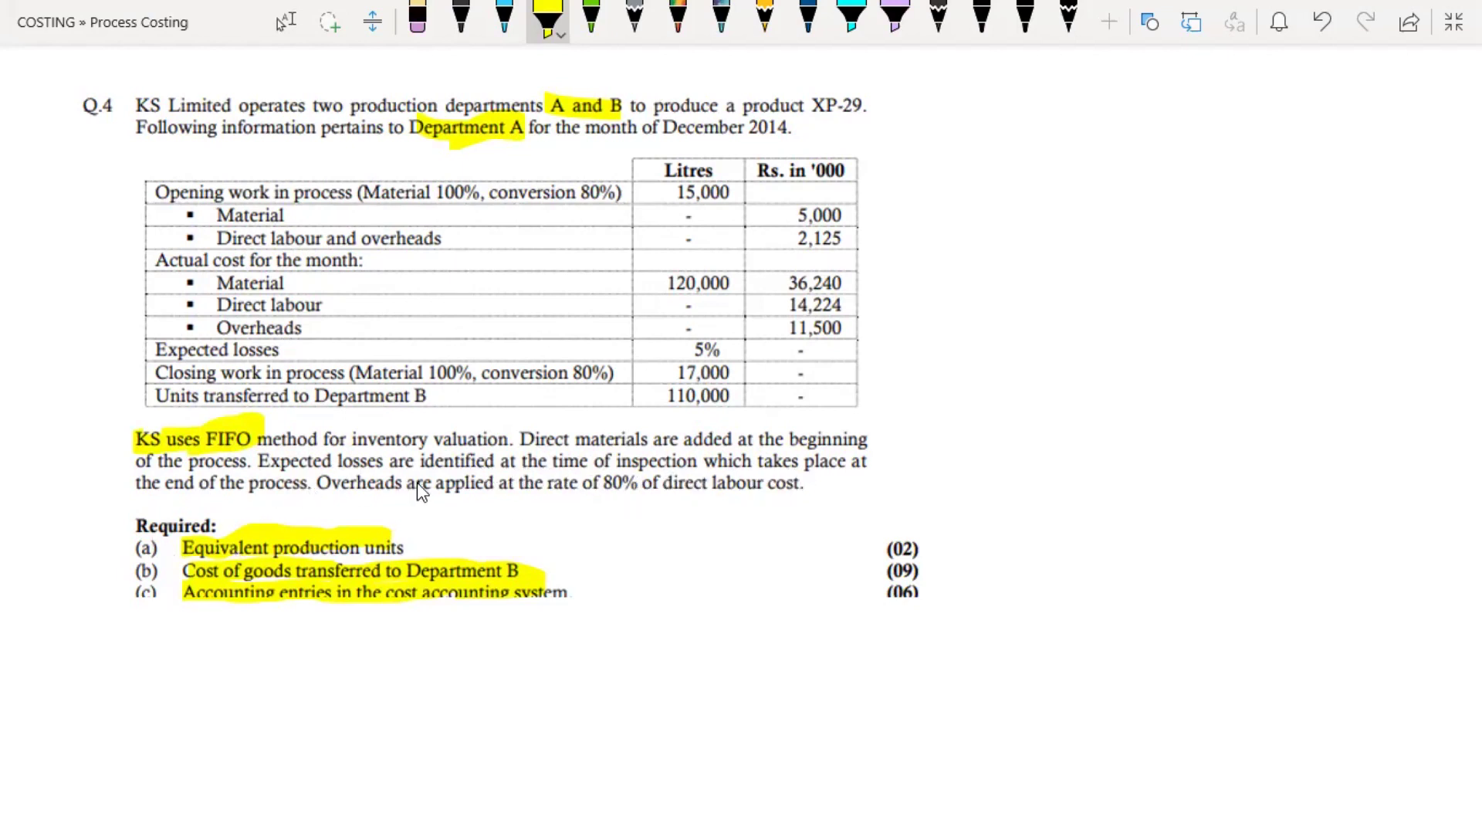
# Highlight the phrase "80% of direct labour cost" in yellow in the question's overheads sentence.
pyautogui.moveTo(594, 490); pyautogui.dragTo(797, 485)
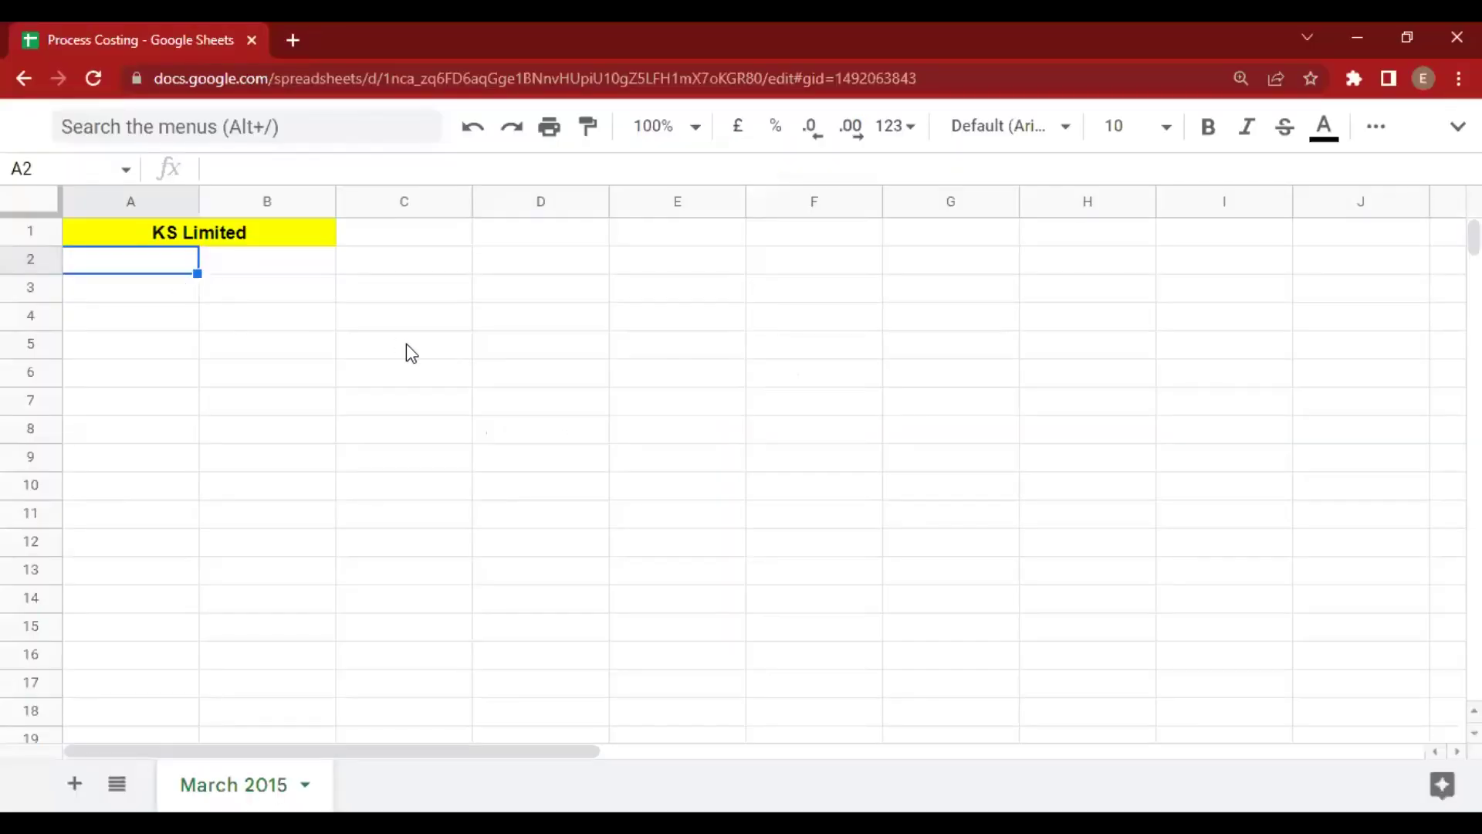
pyautogui.write('Uni')
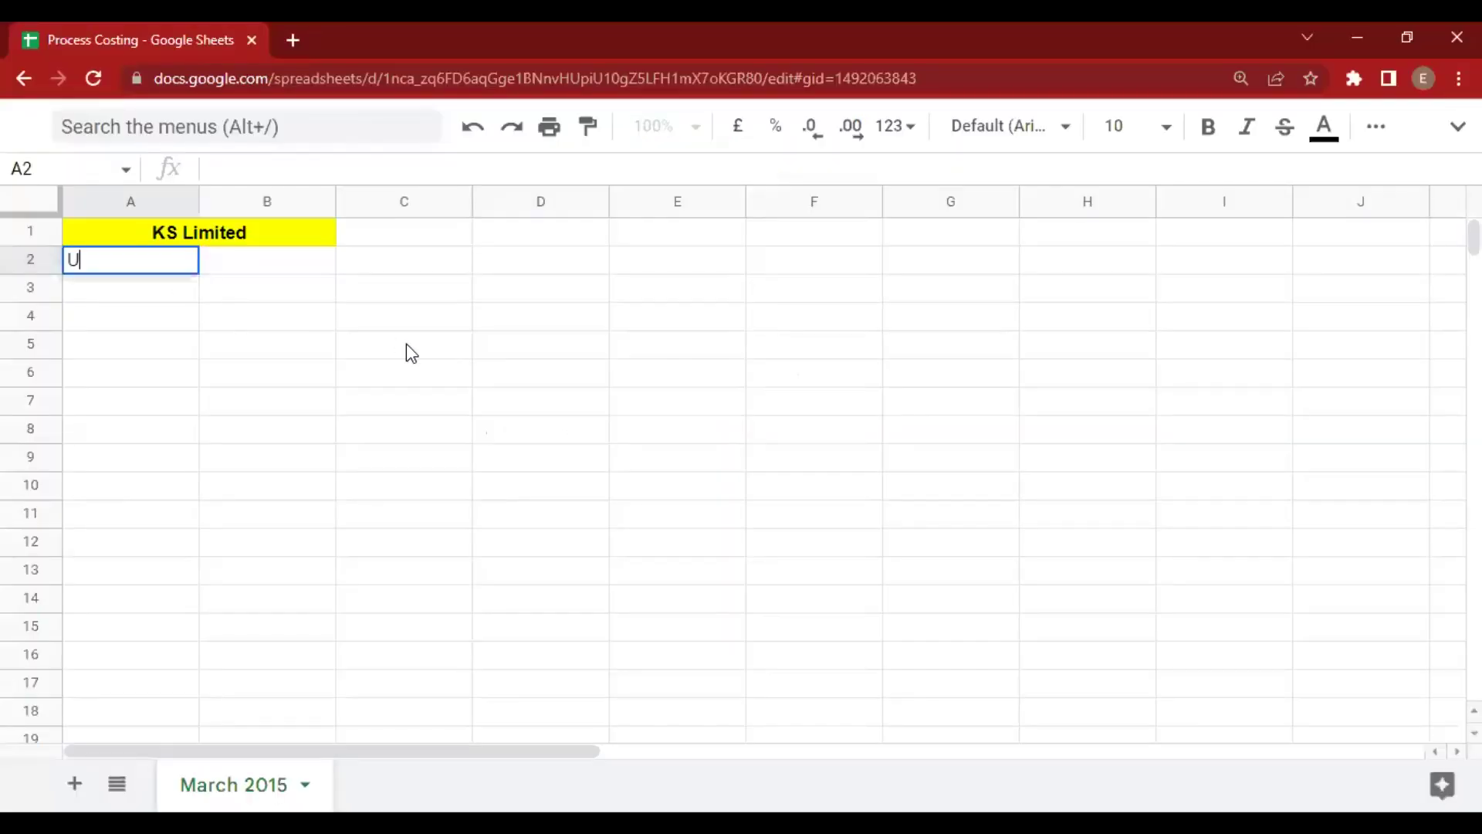
pyautogui.press('BackSpace')
pyautogui.press('BackSpace')
pyautogui.press('BackSpace')
pyautogui.press('Tab')
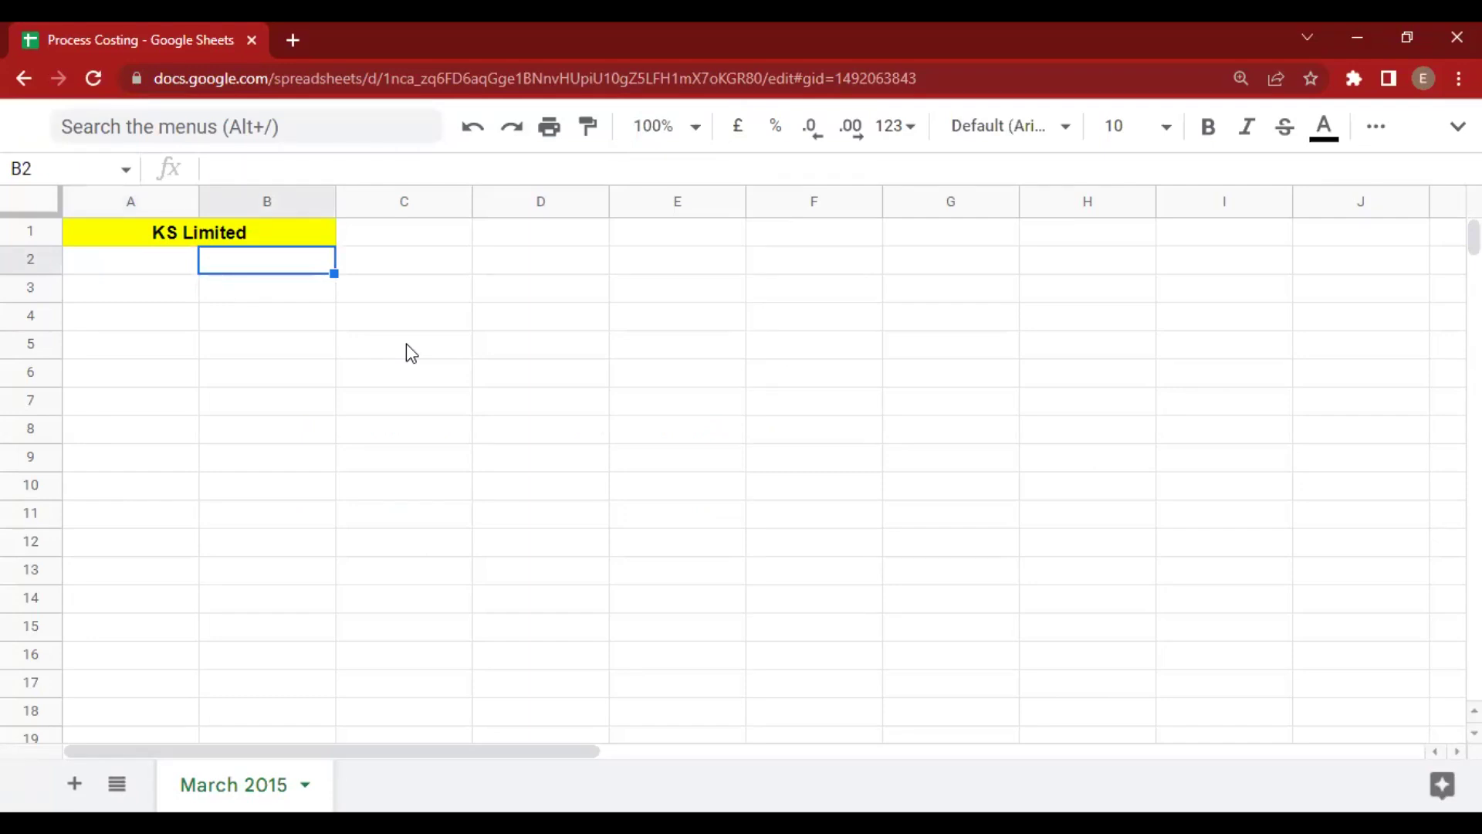
pyautogui.press('Left')
# Enter the heading W1` in A2 and Litres in B2, and make the Litres heading bold.
pyautogui.write('W1`')
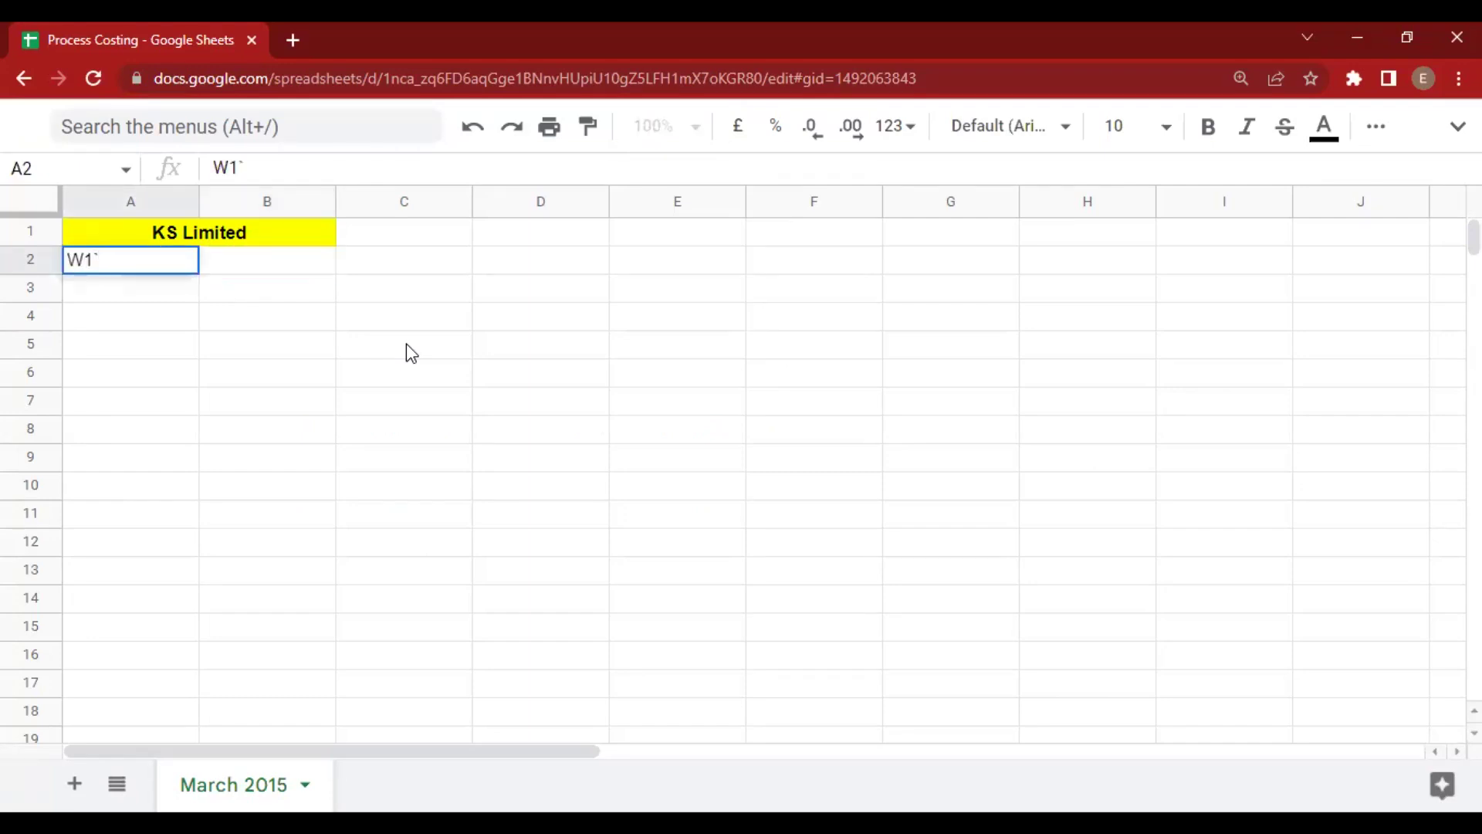
pyautogui.press('Tab')
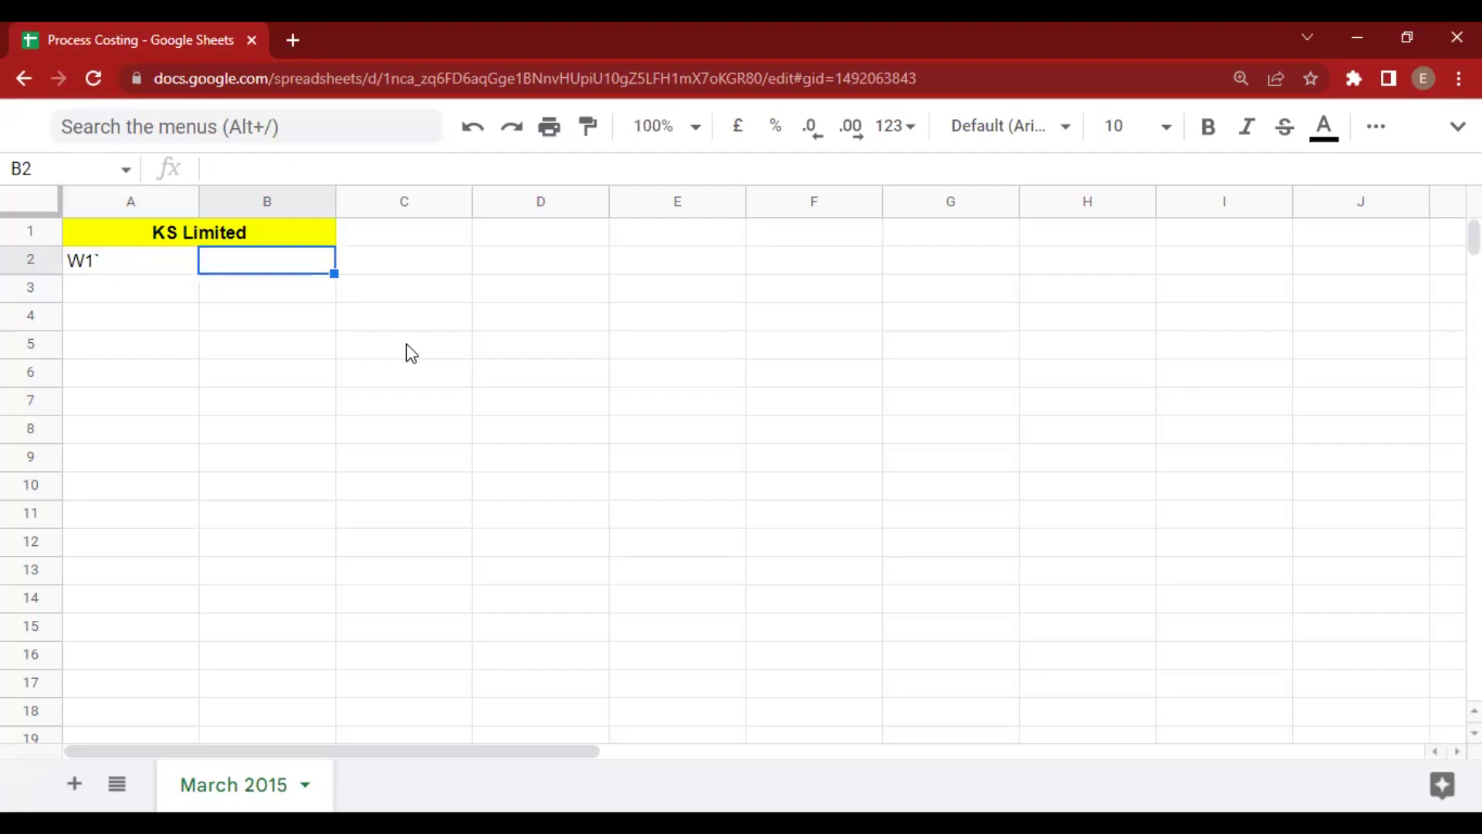
pyautogui.write('Litres')
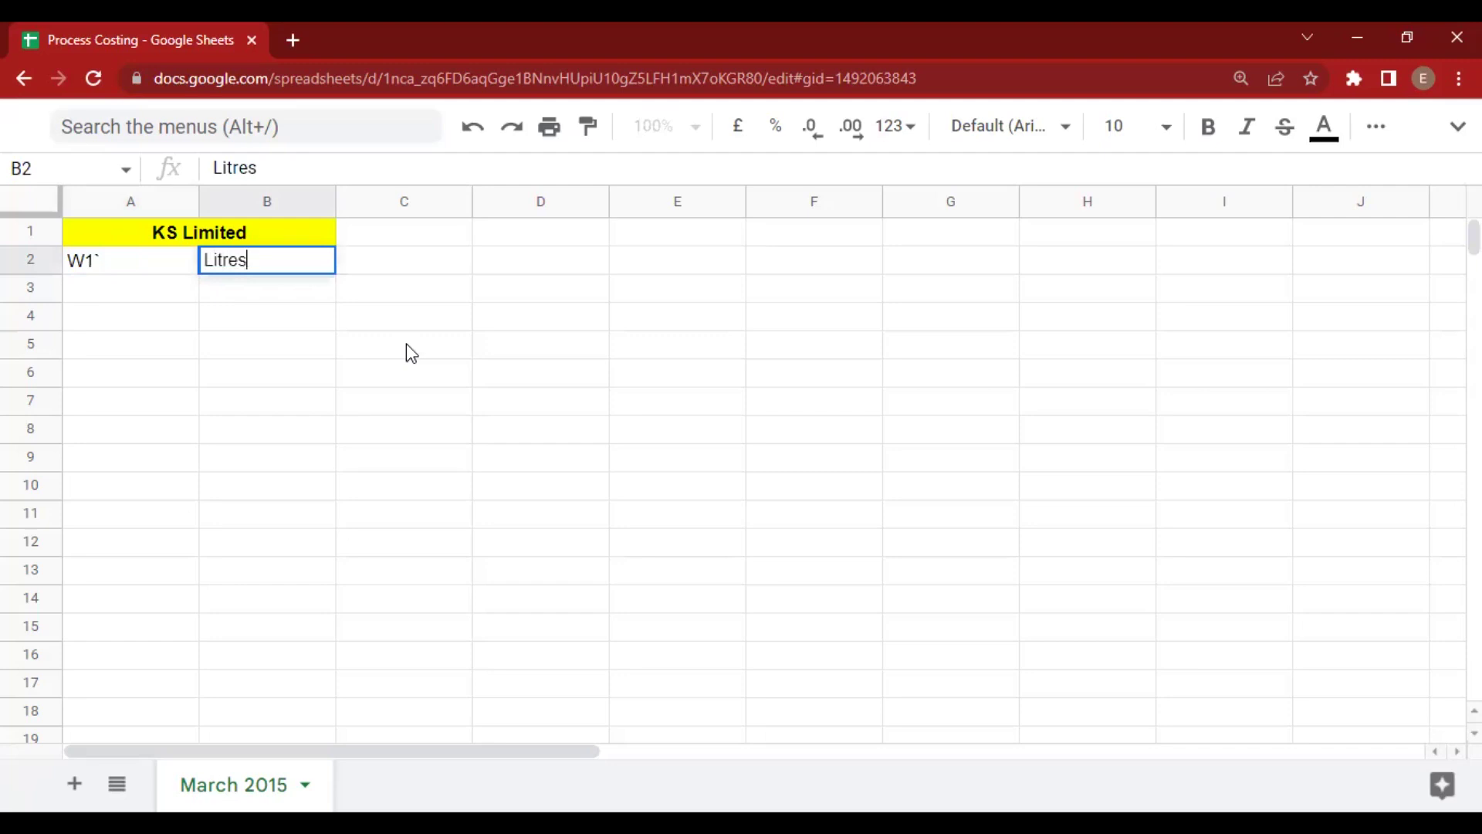
pyautogui.press('Return')
pyautogui.press('Up')
pyautogui.press('Right')
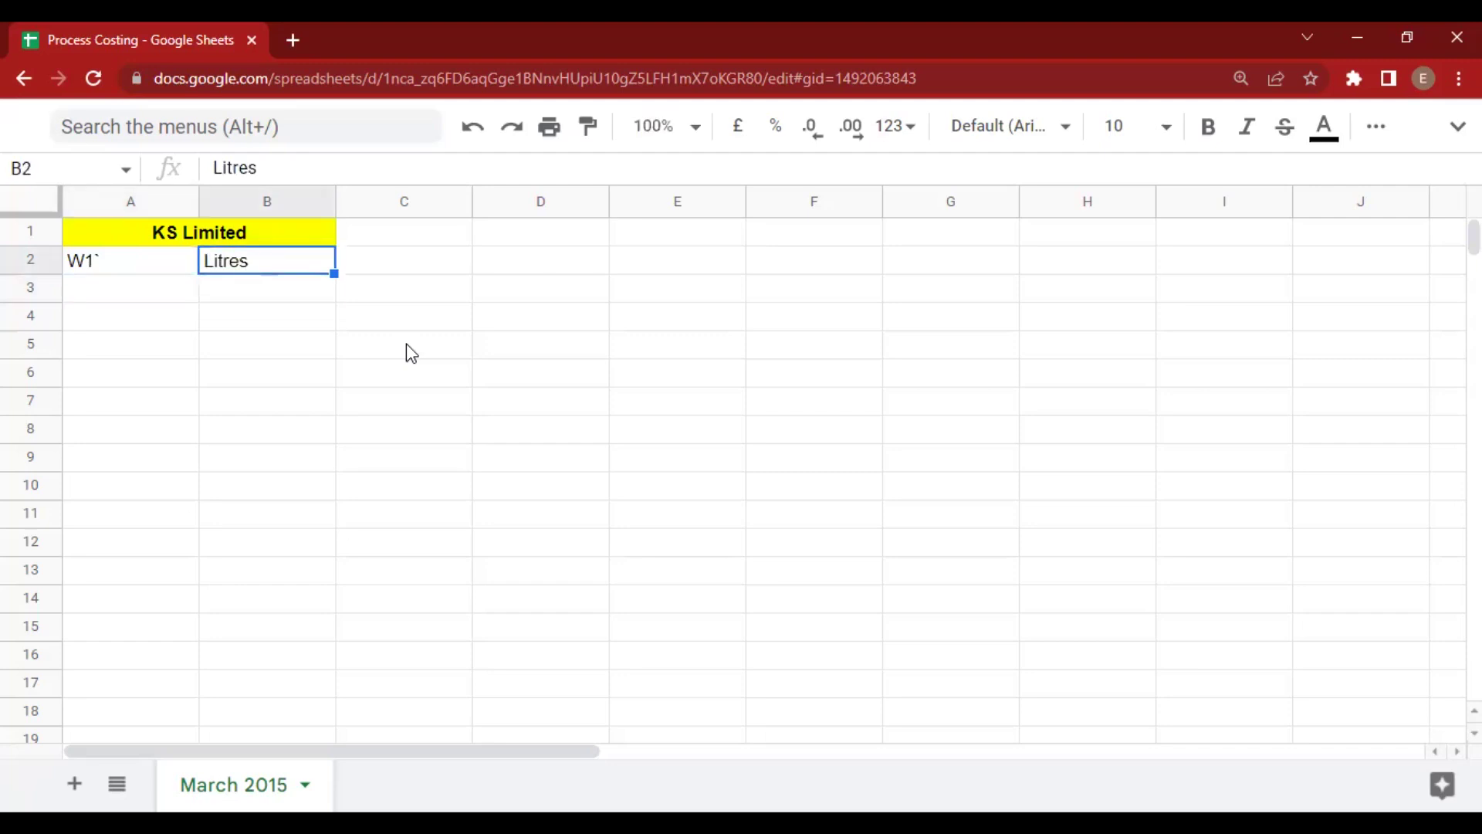
pyautogui.hotkey('ctrl', 'b')
# Enter the row labels Opening WIP, Input and Closing WIP in cells A3 to A5.
pyautogui.press('Down')
pyautogui.press('Left')
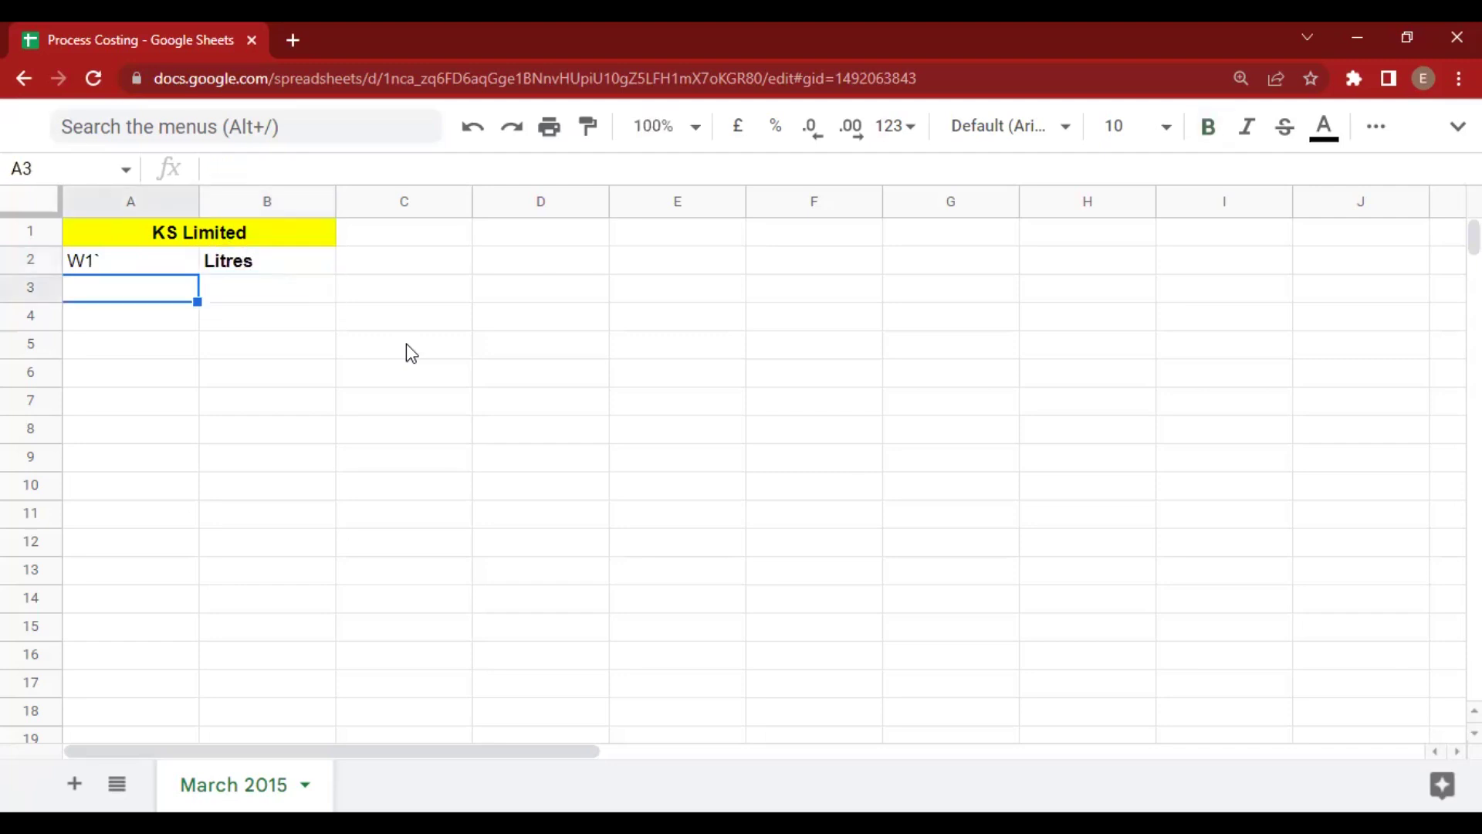
pyautogui.write('Opening ')
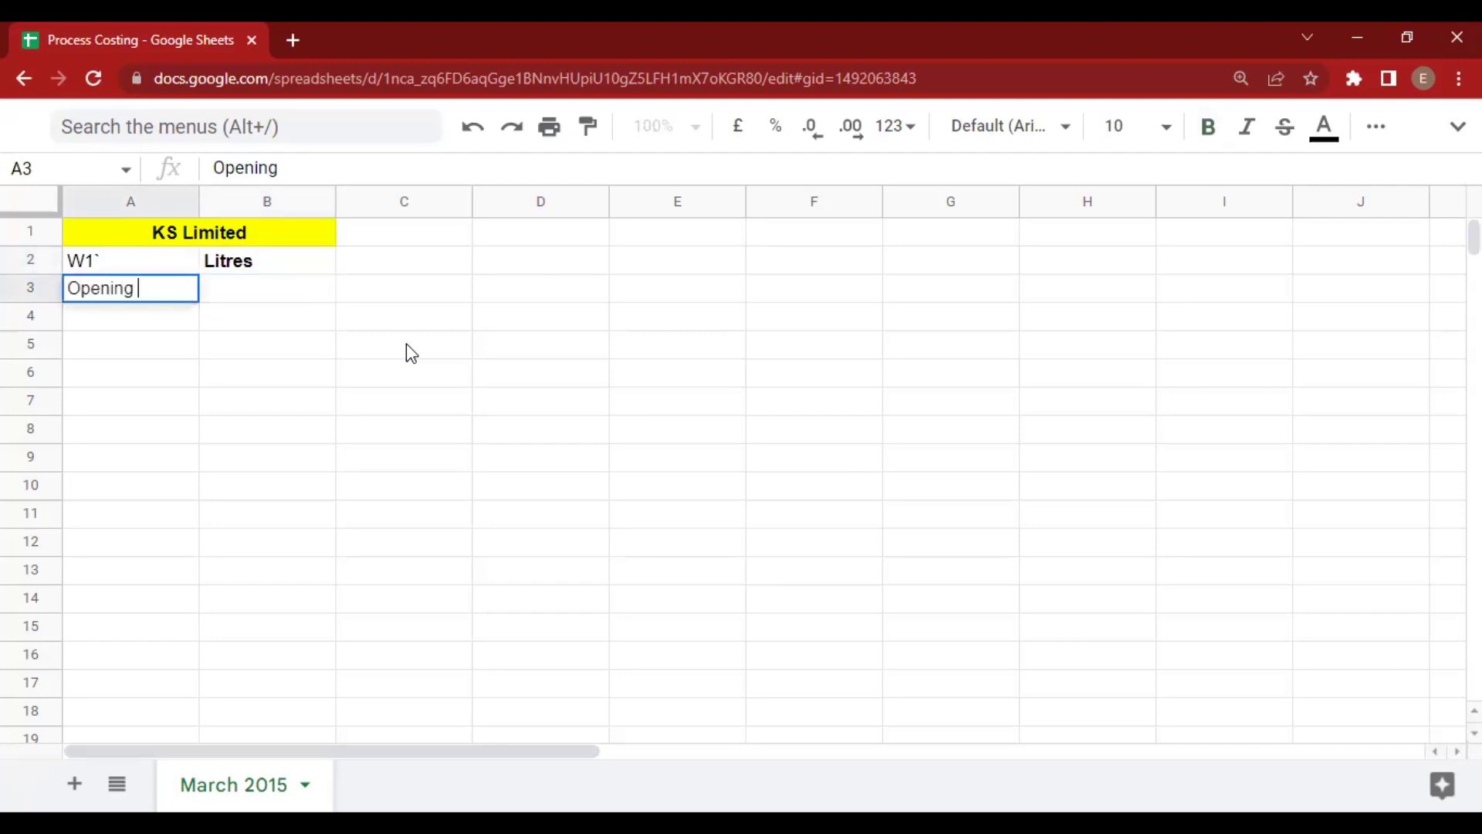
pyautogui.write('WI')
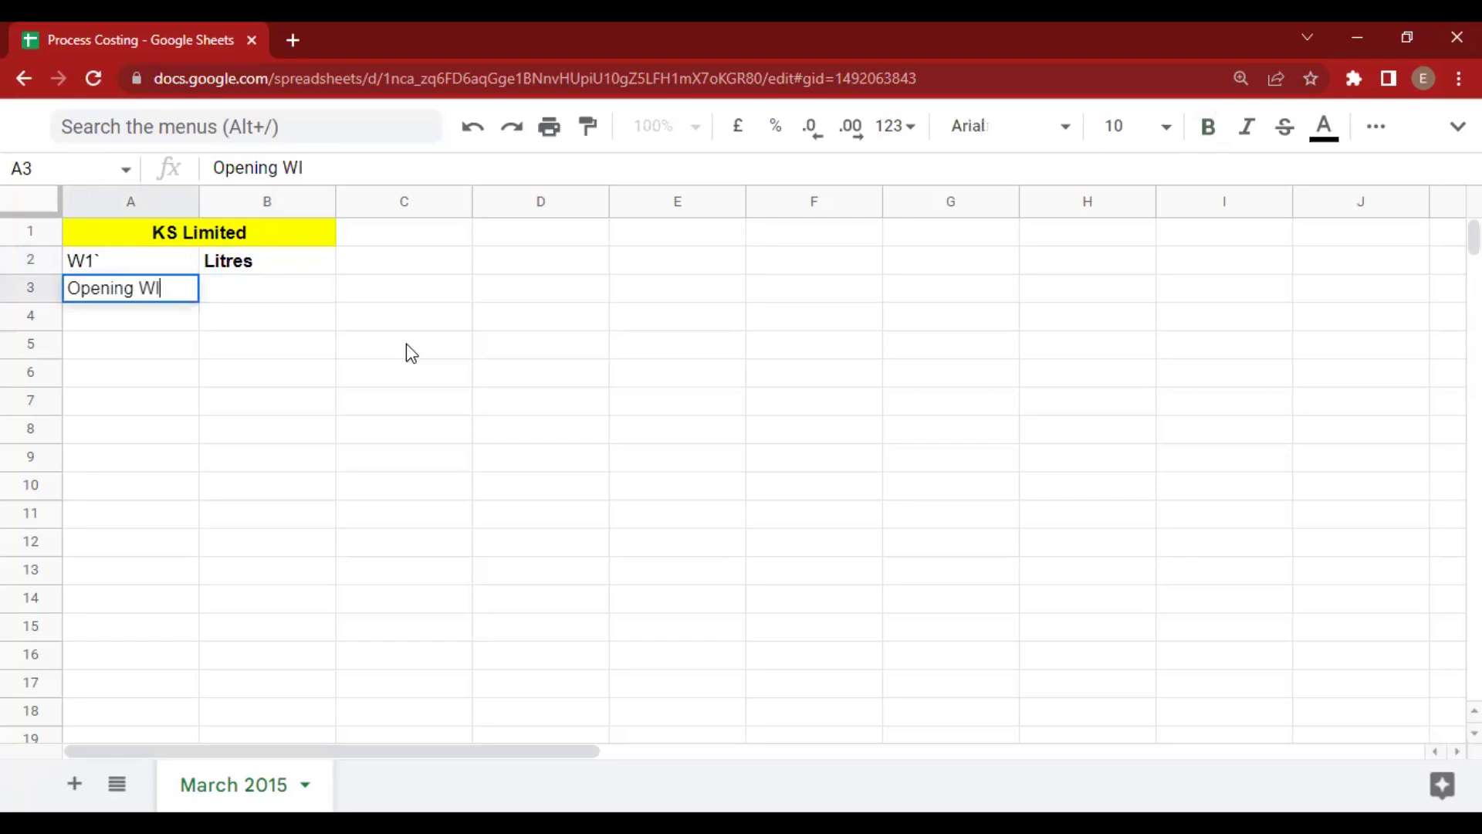
pyautogui.write('P')
pyautogui.press('Return')
pyautogui.write('Input')
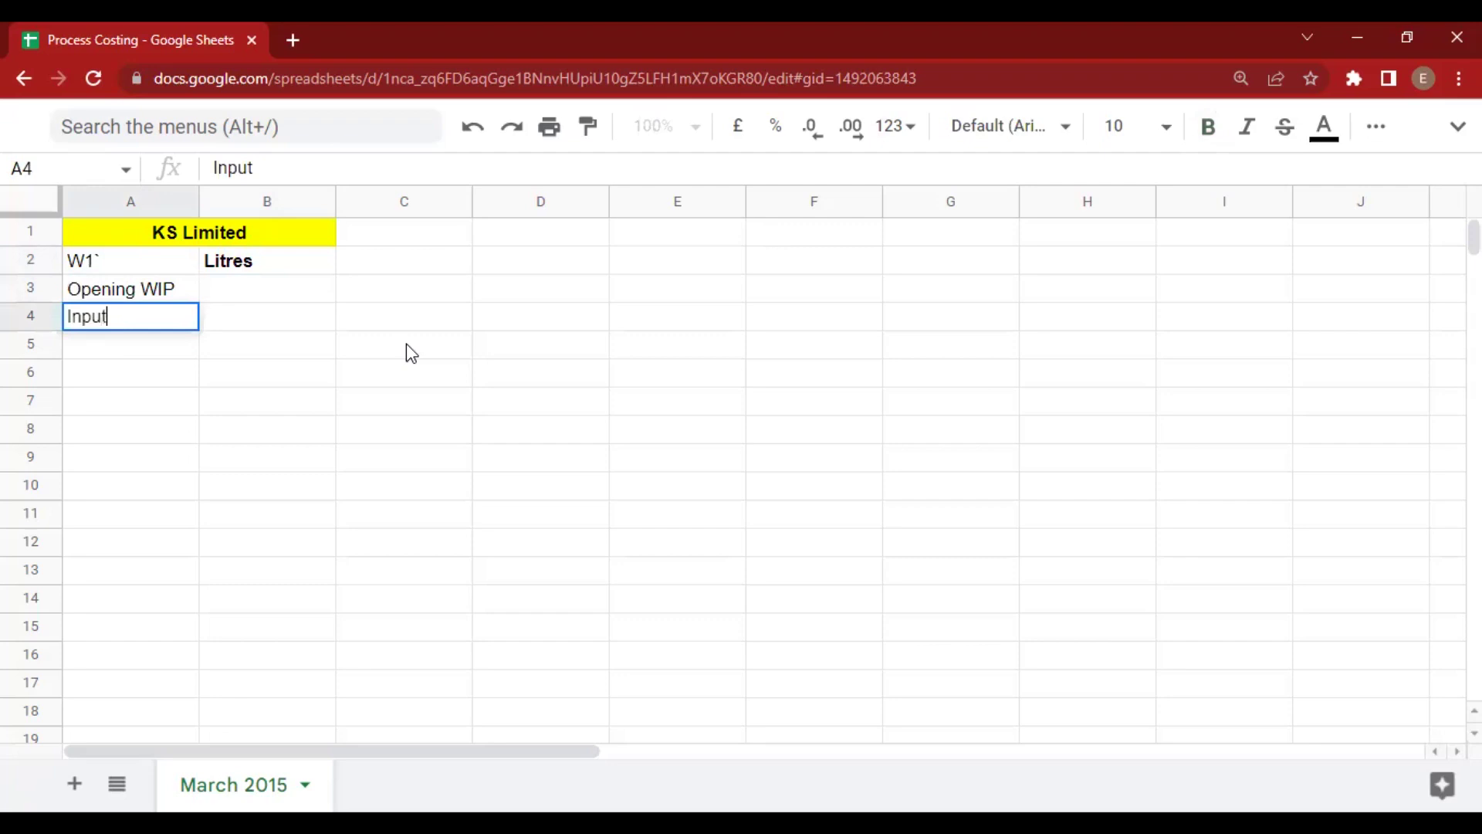
pyautogui.press('Return')
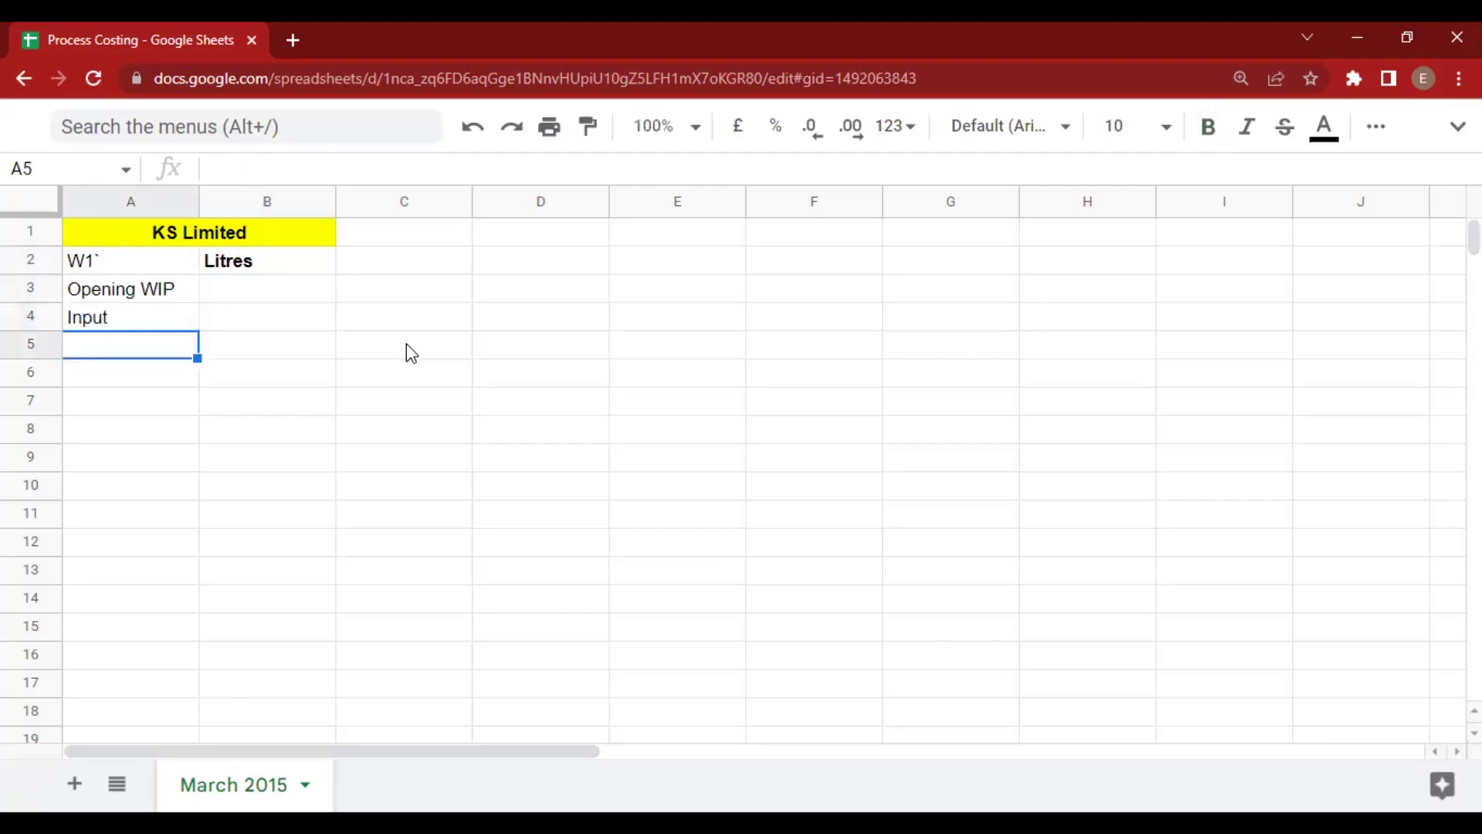
pyautogui.write('Clo')
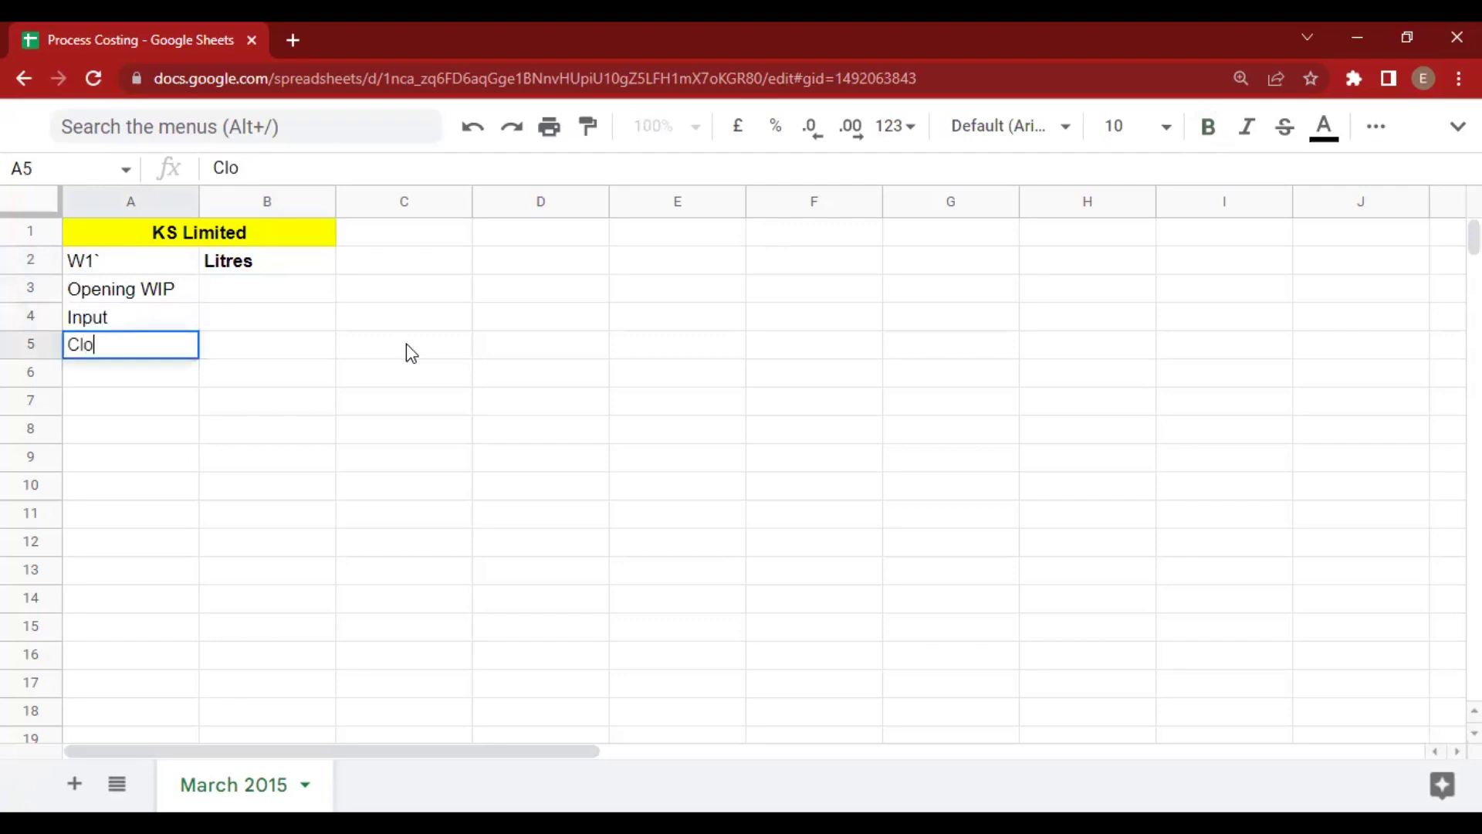
pyautogui.write('sing WIP')
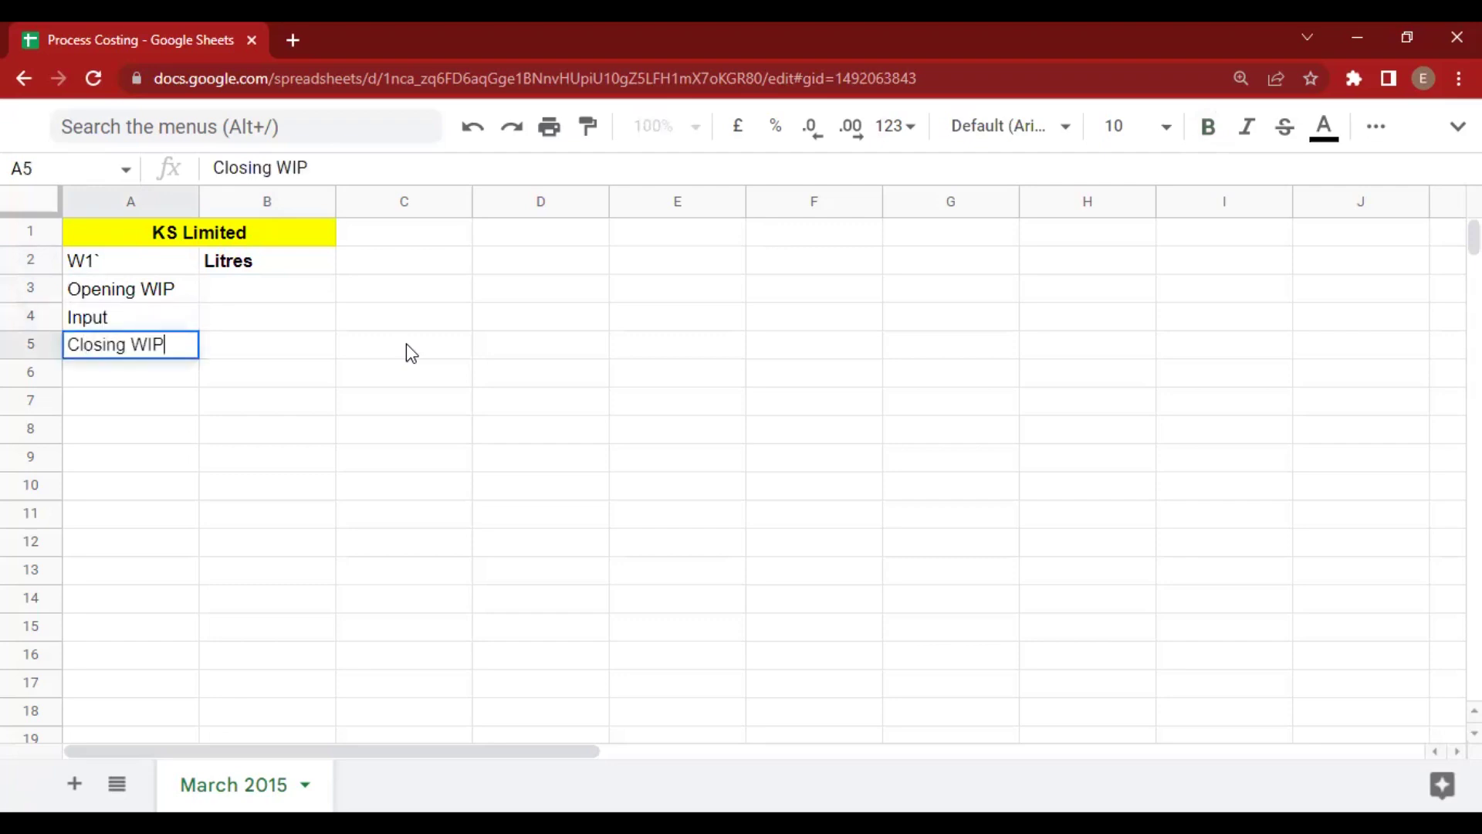
pyautogui.press('Return')
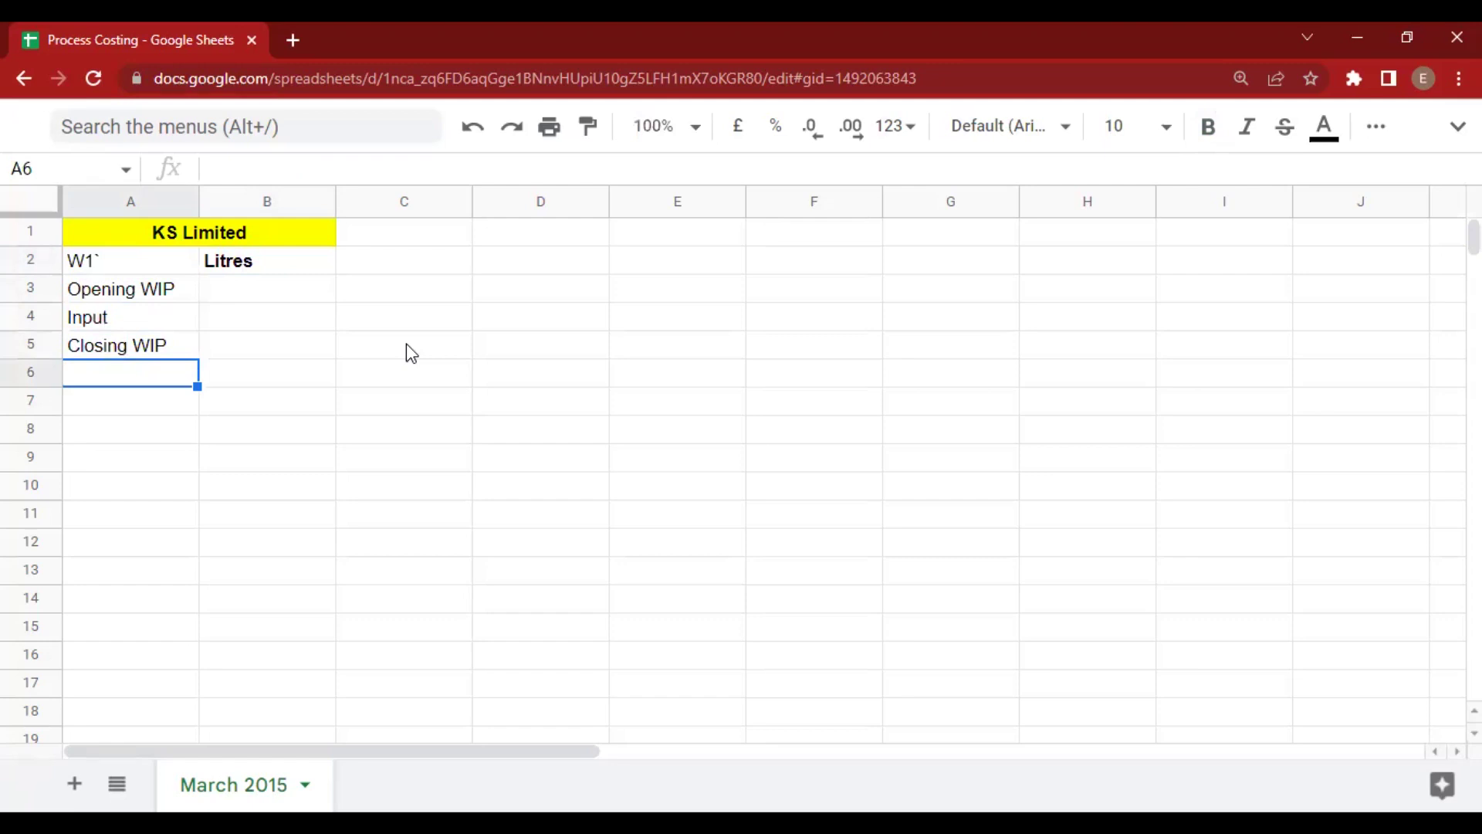
# Enter the row labels Normal Loss, Abnormal G/L and Output in cells A6 to A8.
pyautogui.write('Normal Lo')
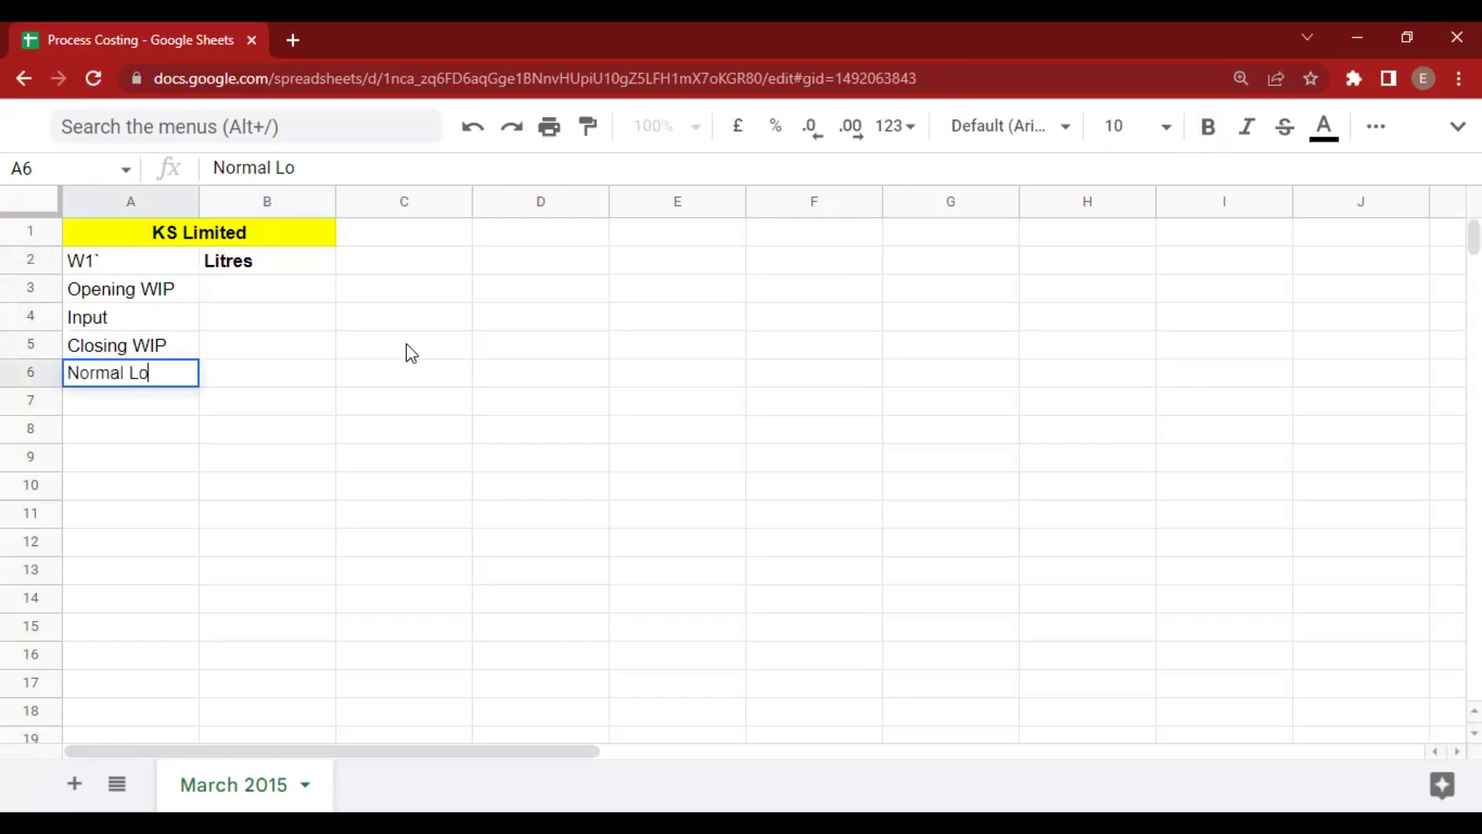
pyautogui.write('ss')
pyautogui.press('Return')
pyautogui.write('A')
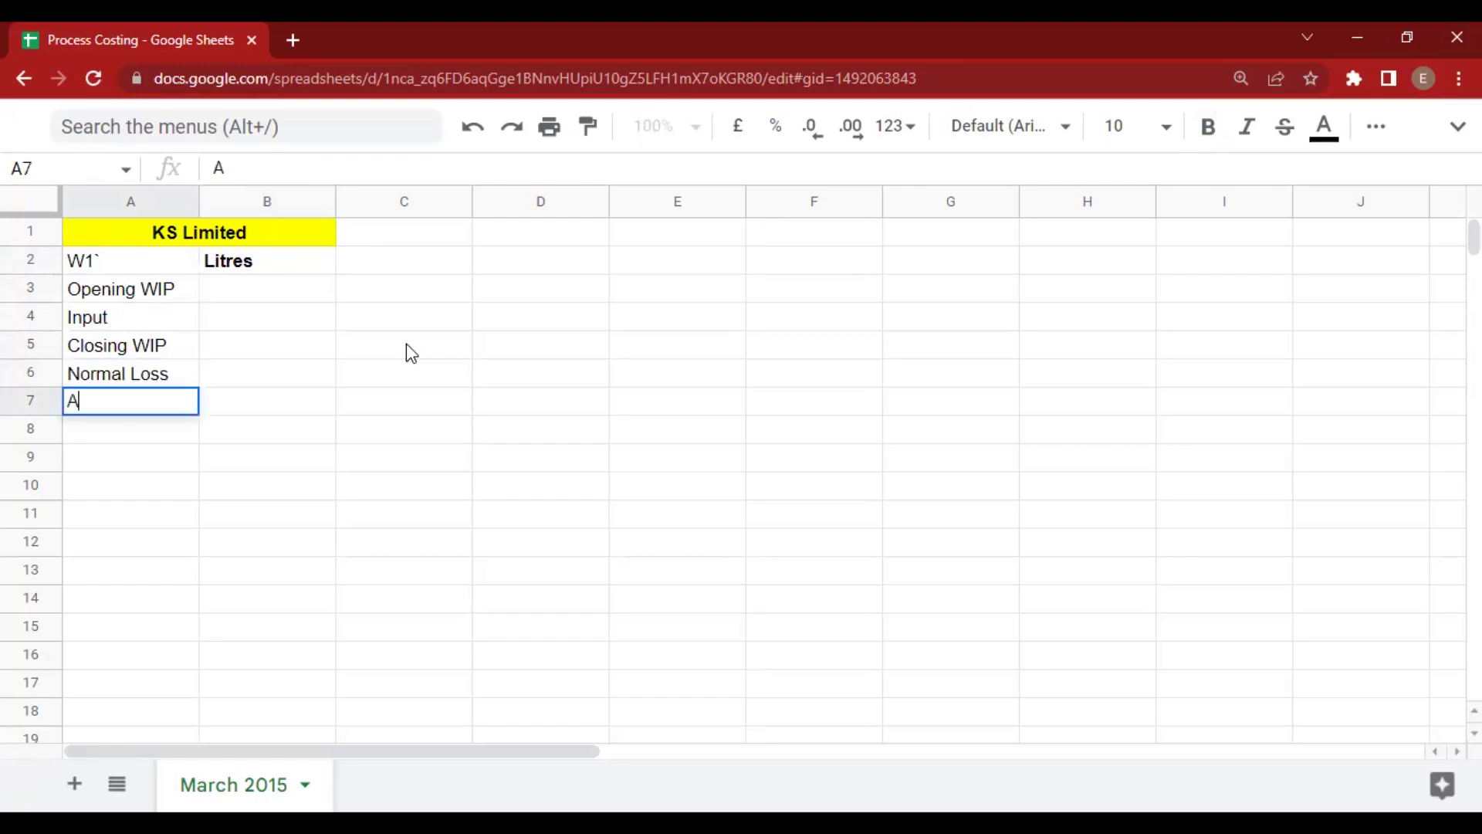
pyautogui.write('bnomrla')
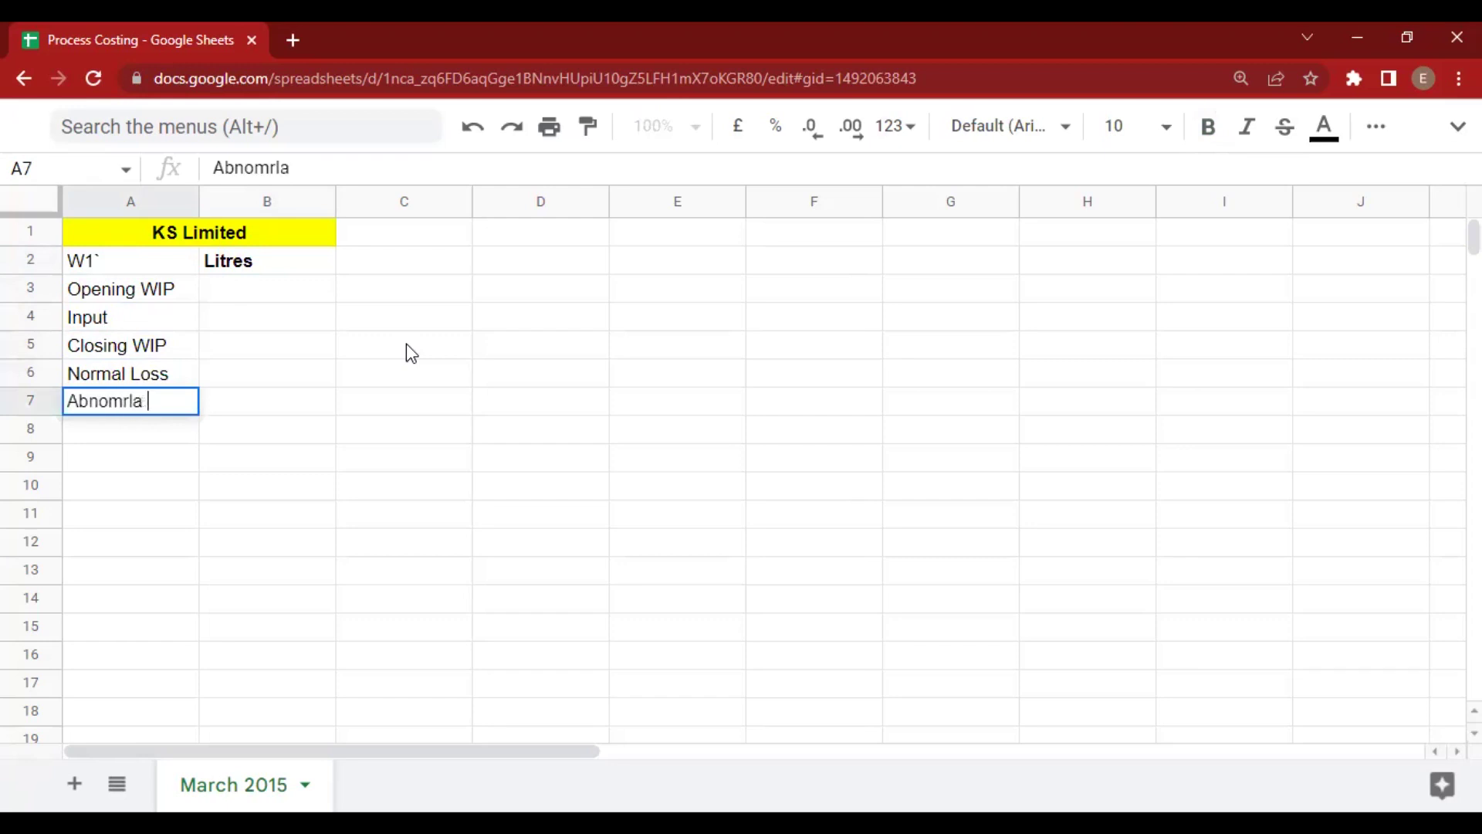
pyautogui.press('BackSpace')
pyautogui.press('BackSpace')
pyautogui.press('BackSpace')
pyautogui.press('BackSpace')
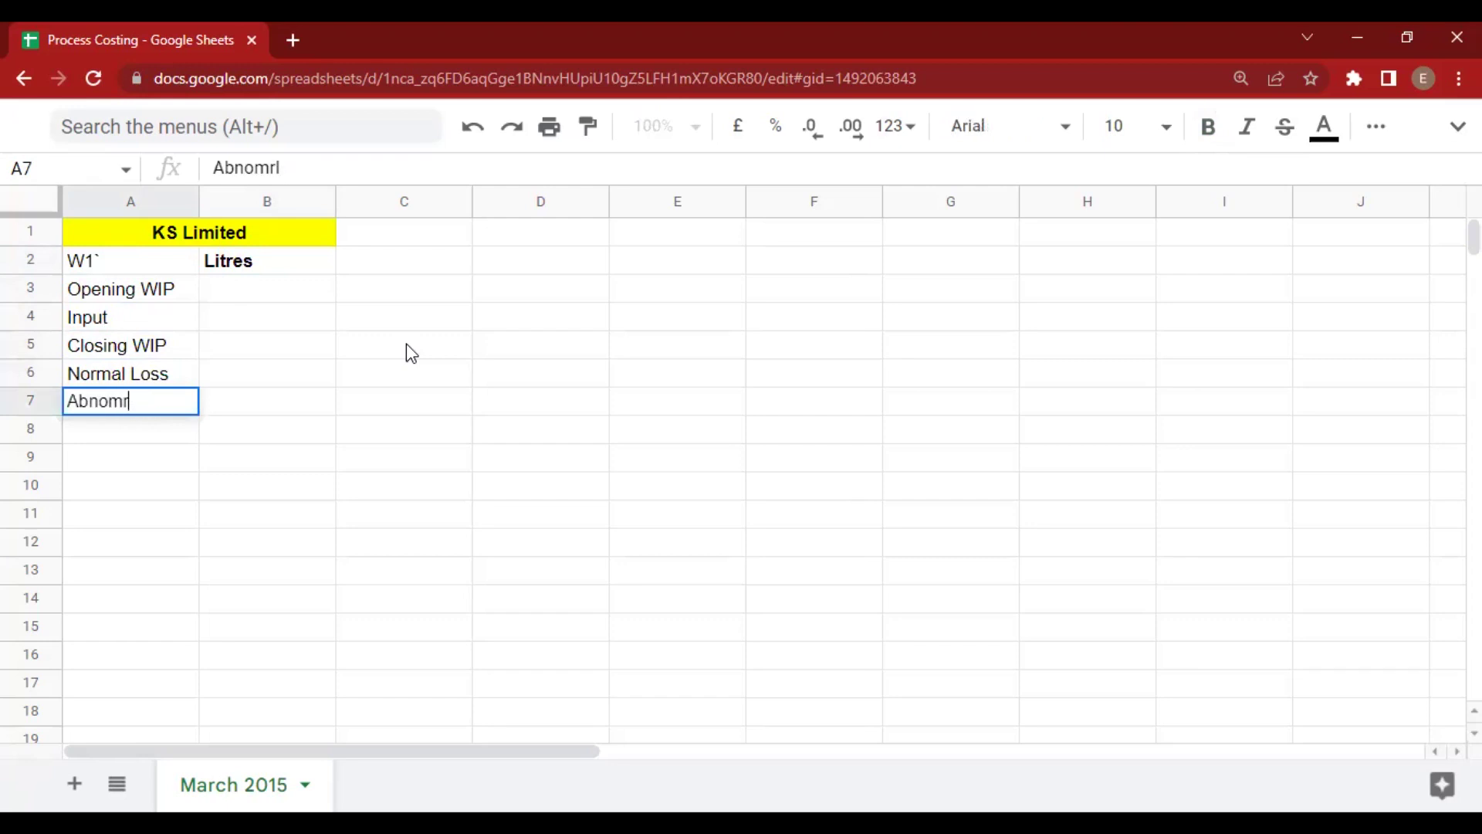
pyautogui.write('rmal G/L')
pyautogui.press('Return')
pyautogui.write('Output')
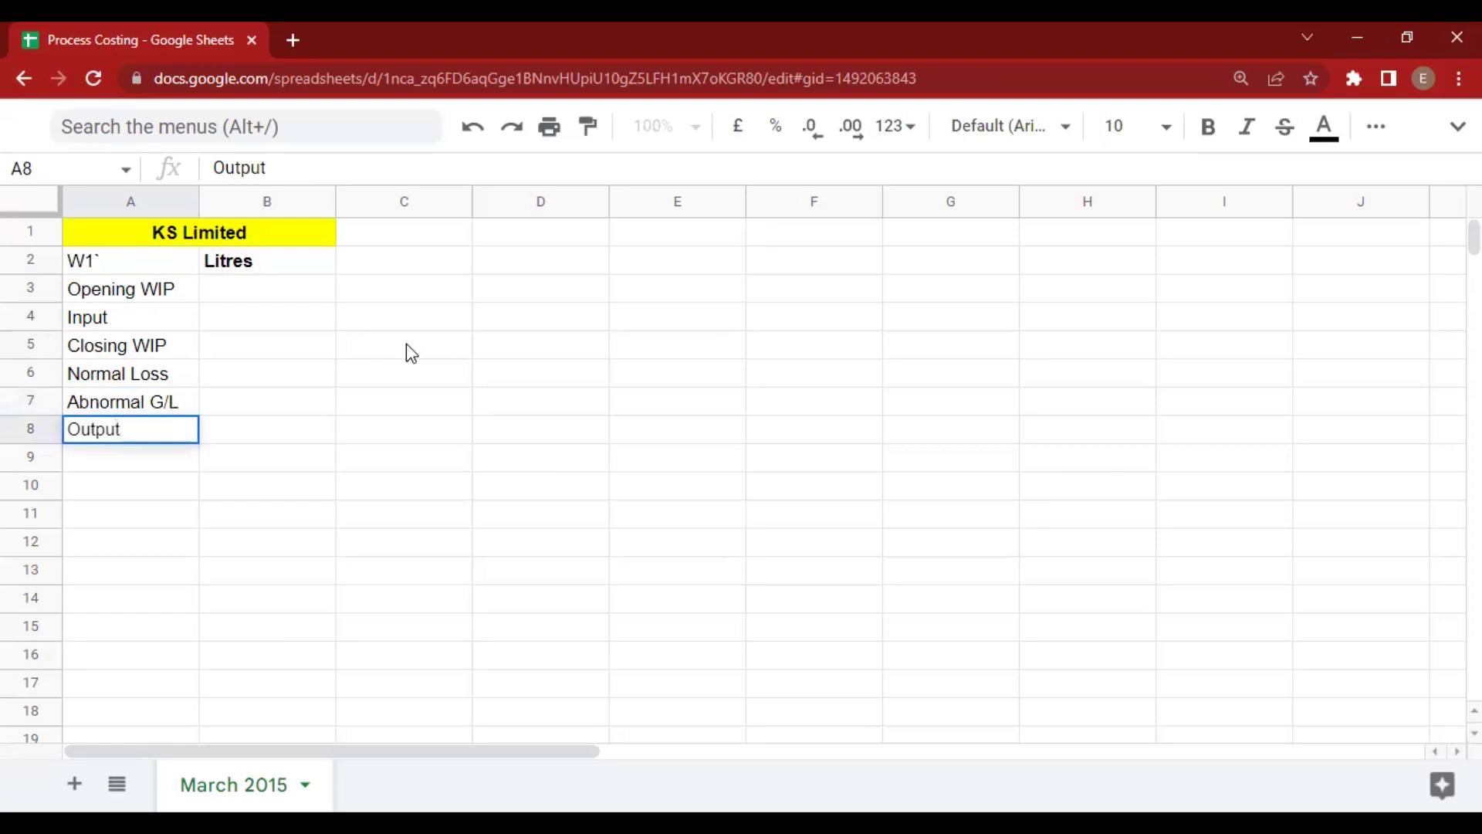
pyautogui.press('Return')
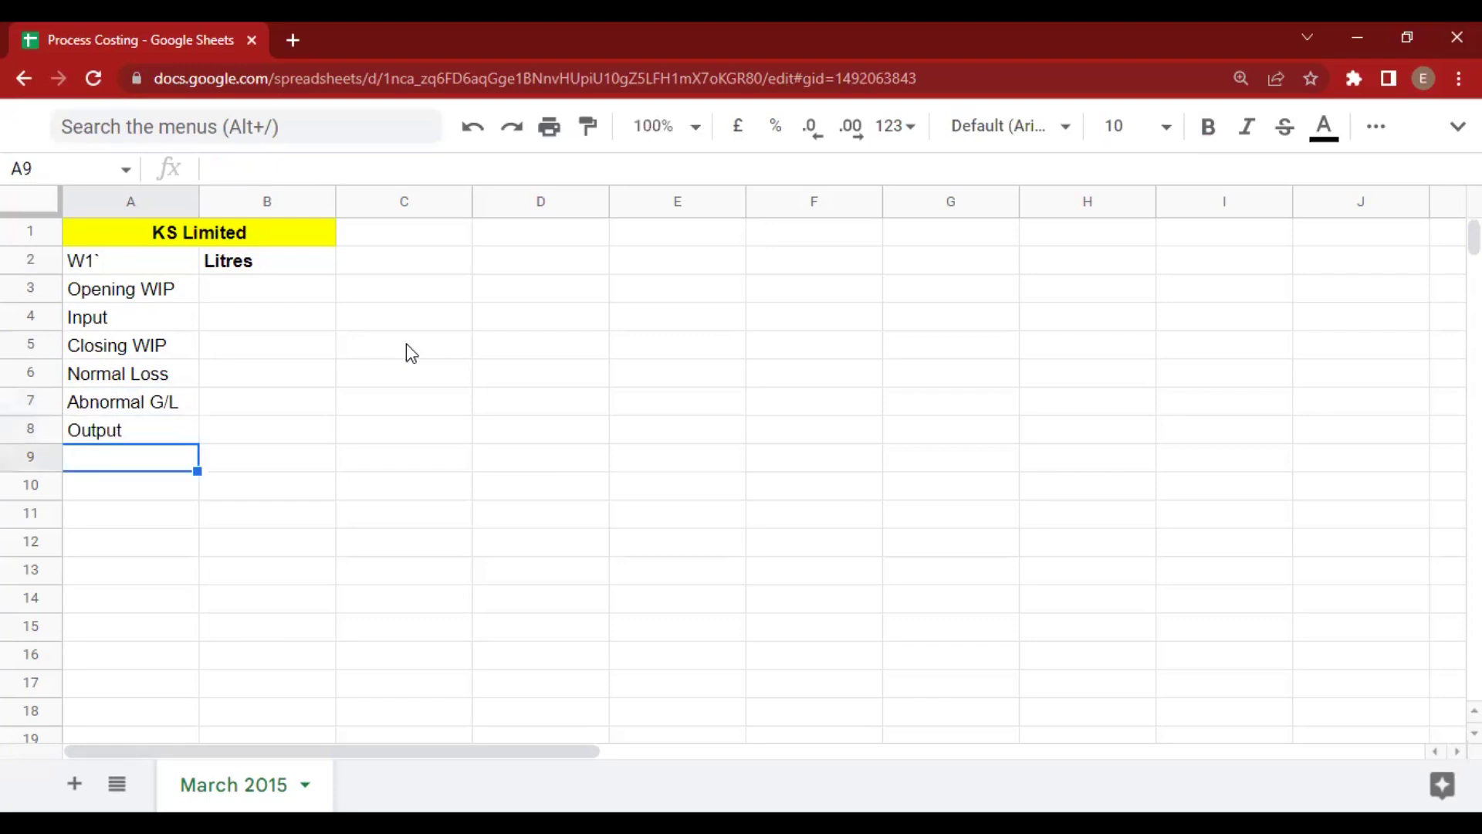
# Make the row labels in A3:A8 bold.
pyautogui.press('Up')
pyautogui.press('Up')
pyautogui.press('Up')
pyautogui.press('Up')
pyautogui.press('Up')
pyautogui.press('Up')
pyautogui.hotkey('shift', 'Down')
pyautogui.hotkey('shift', 'Down')
pyautogui.hotkey('shift', 'Down')
pyautogui.hotkey('shift', 'Down')
pyautogui.hotkey('shift', 'Down')
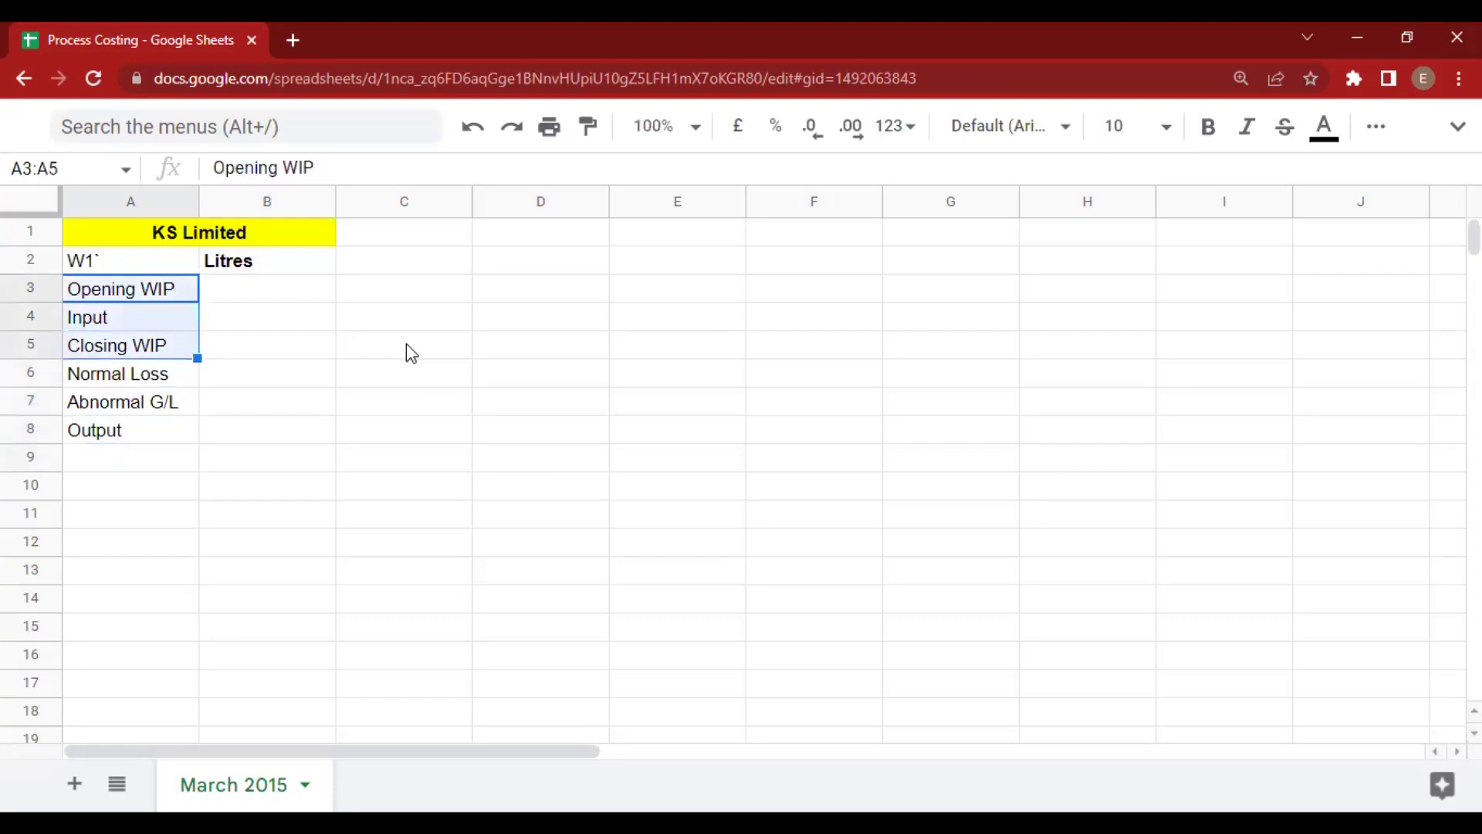
pyautogui.hotkey('ctrl', 'b')
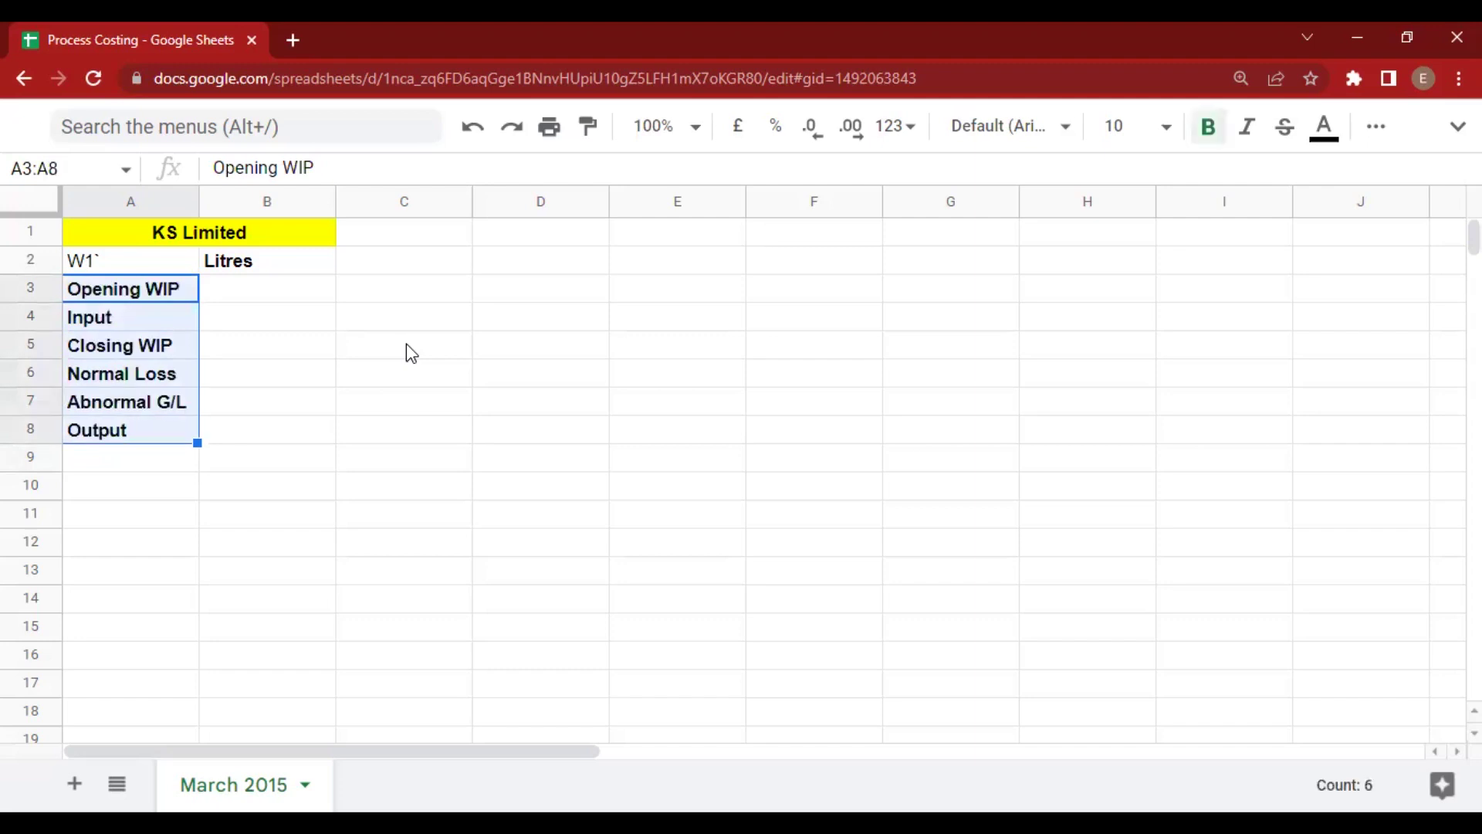
# Look up the opening work in process litres in the question and enter 15000 for Opening WIP in B3.
pyautogui.press('Right')
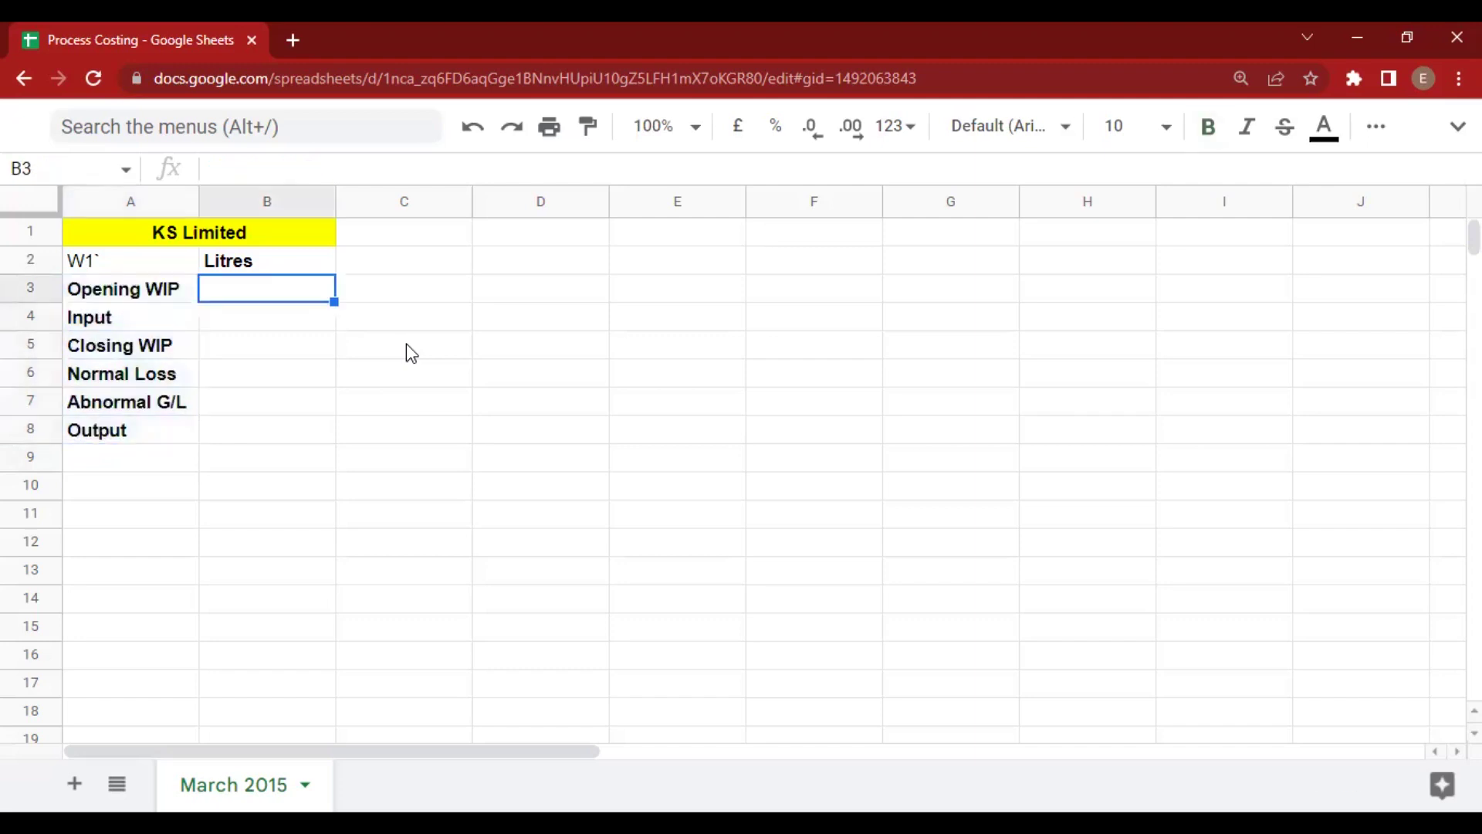
pyautogui.hotkey('alt', 'Tab')
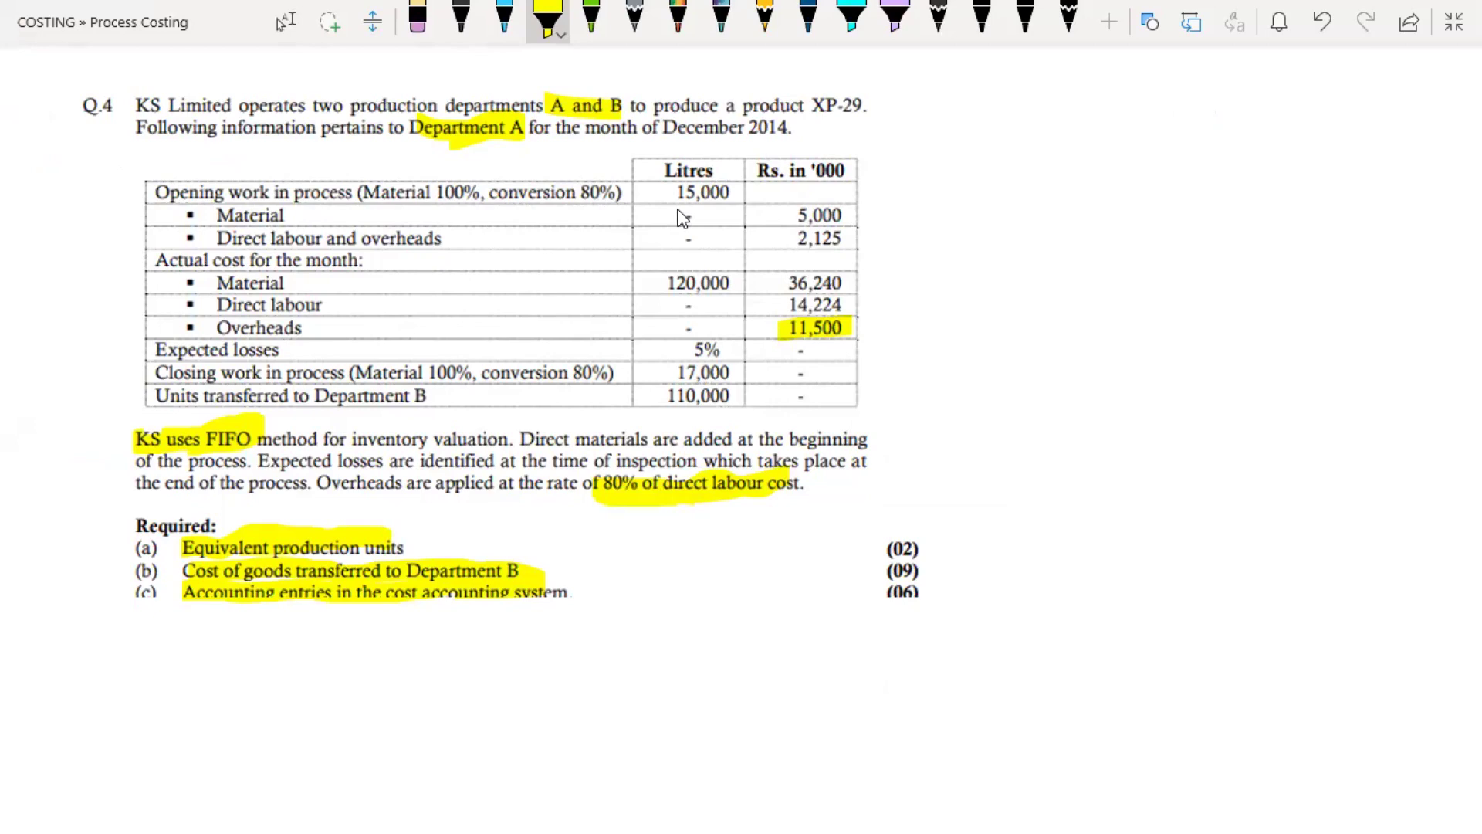
pyautogui.hotkey('alt', 'Tab')
pyautogui.write('15000')
pyautogui.press('Tab')
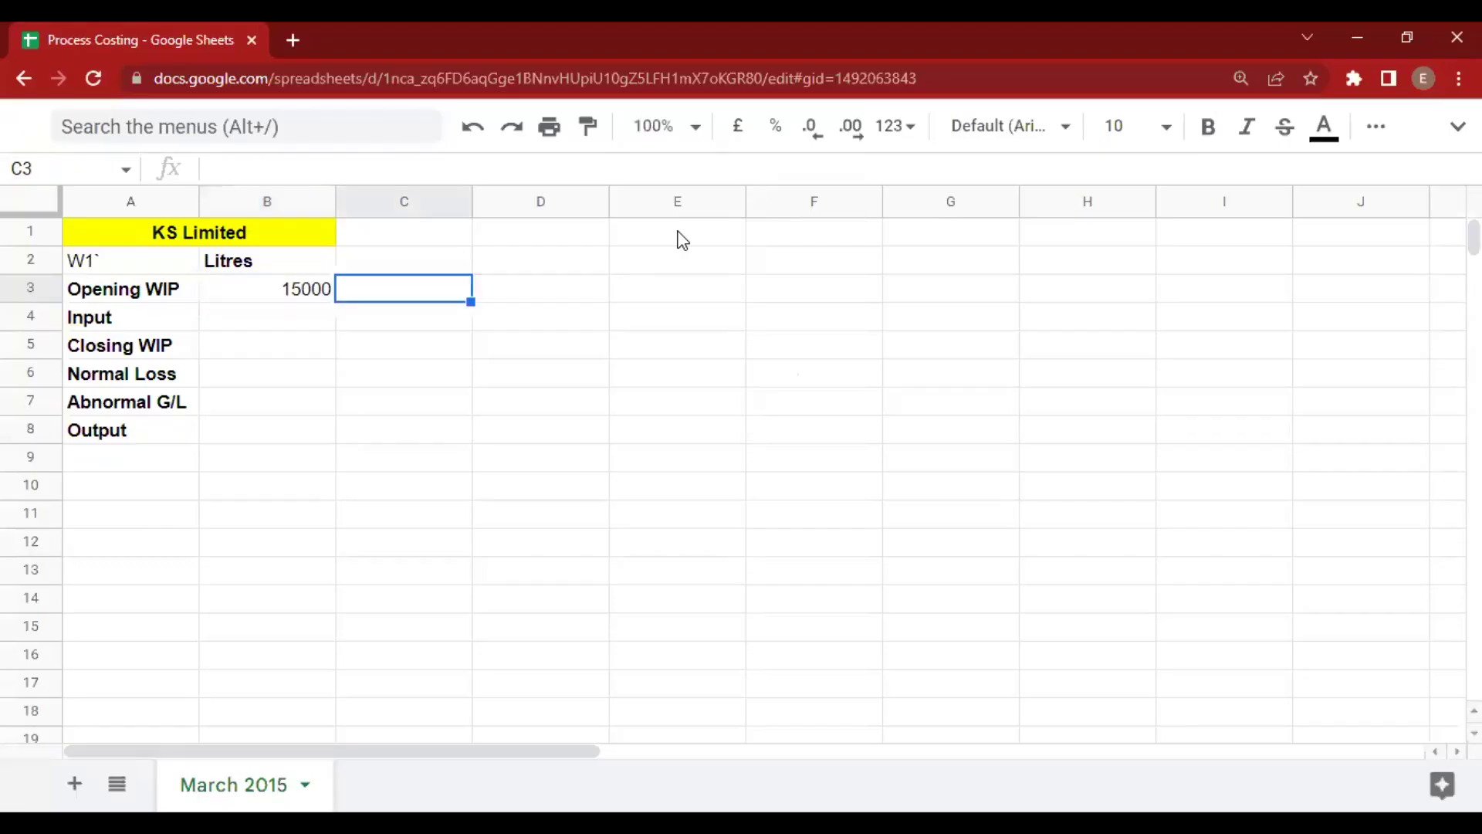
# Enter the column heading "% of Completion" in C2.
pyautogui.press('Up')
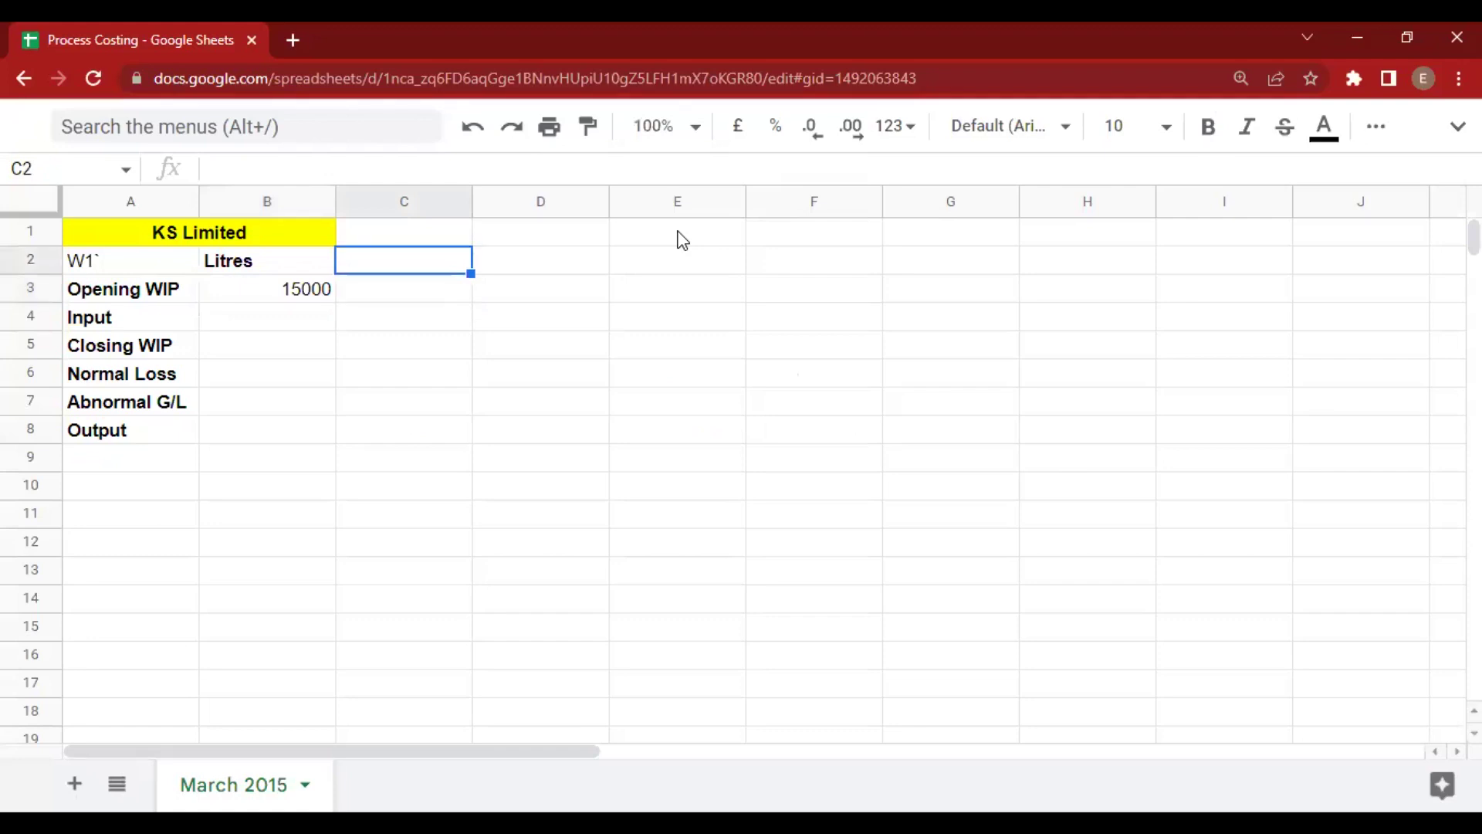
pyautogui.write('% o')
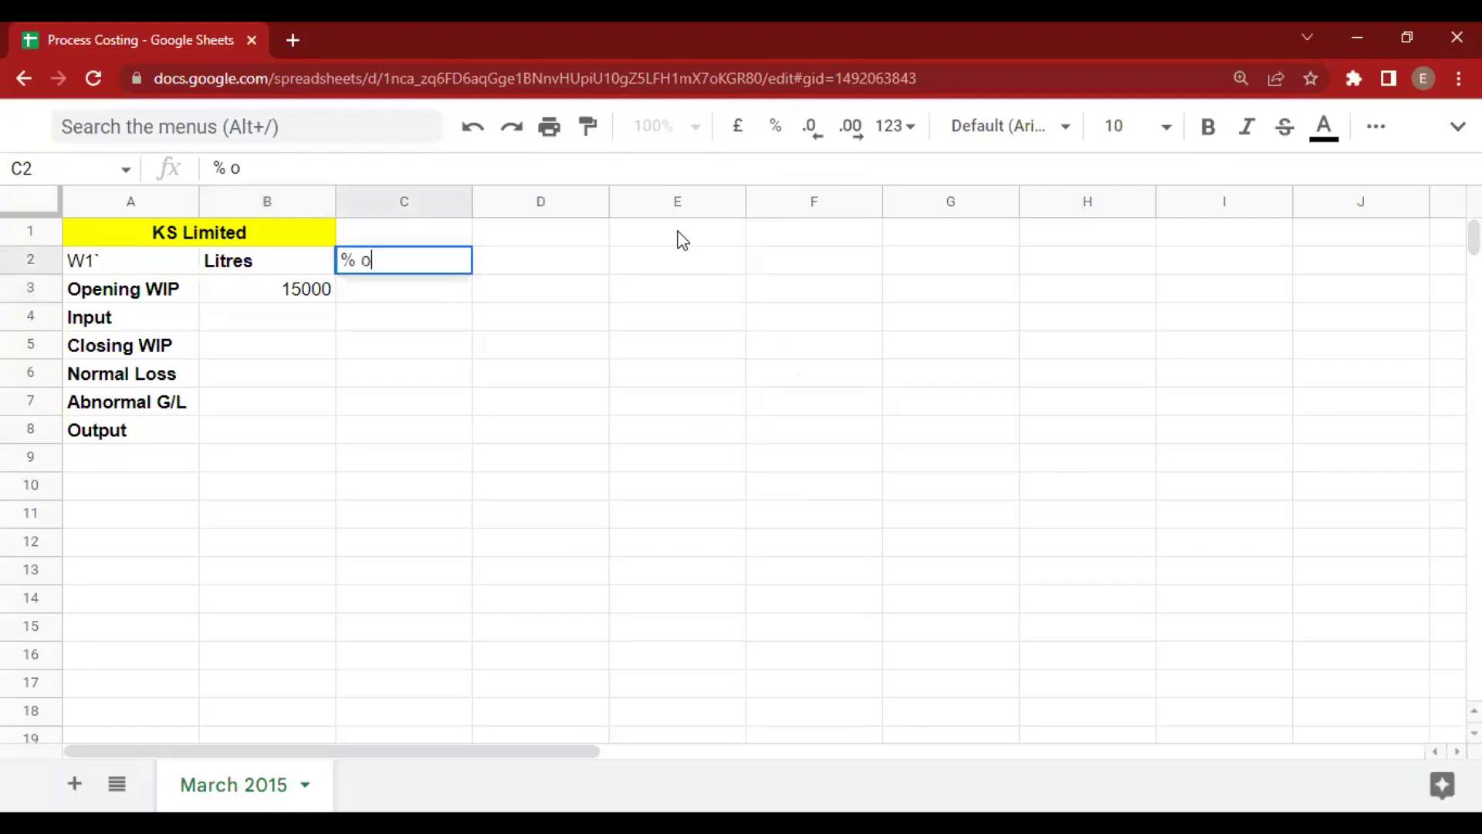
pyautogui.write('f Comple')
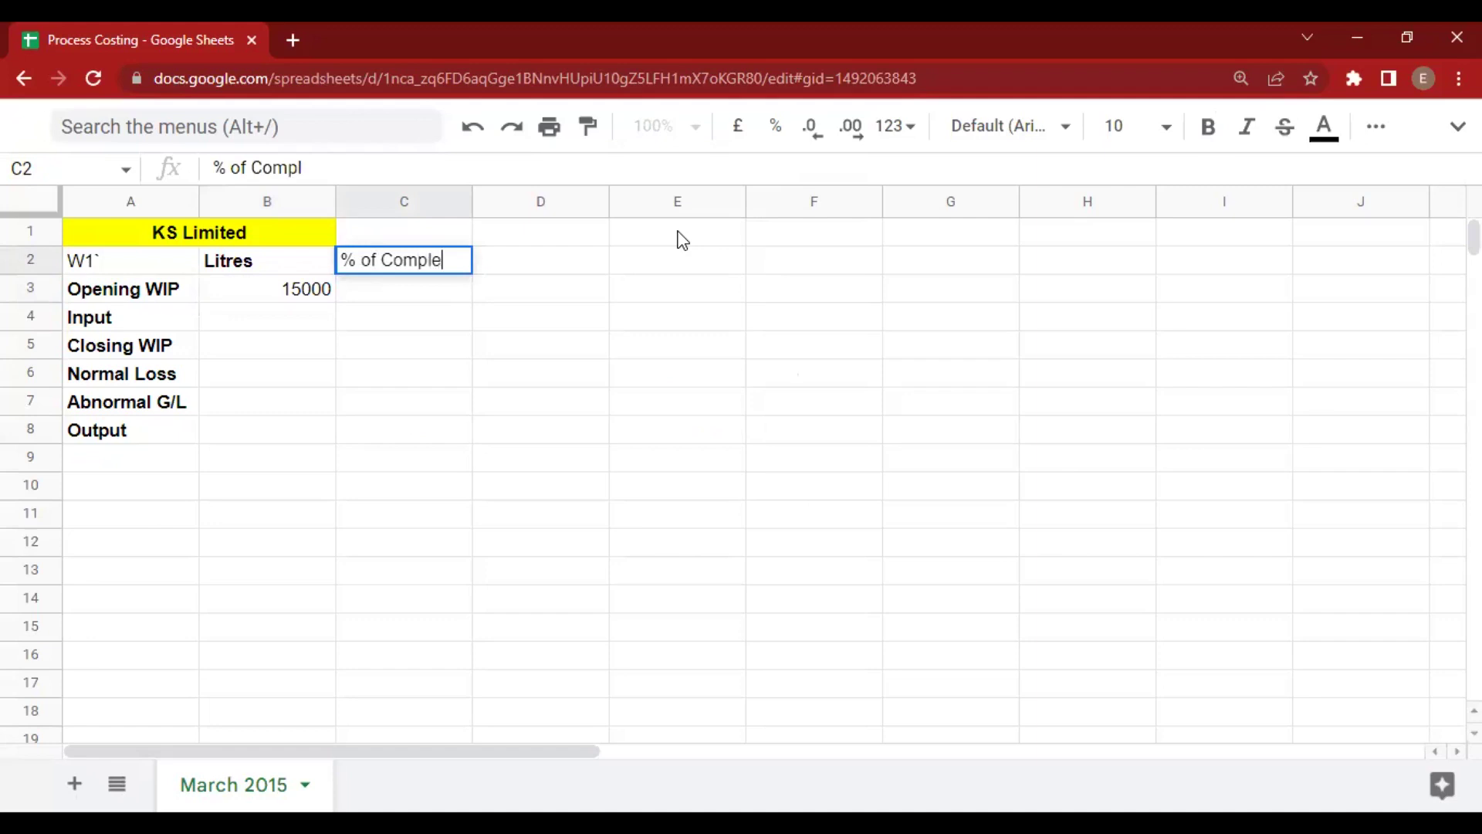
pyautogui.write('tion')
pyautogui.press('Return')
pyautogui.press('Up')
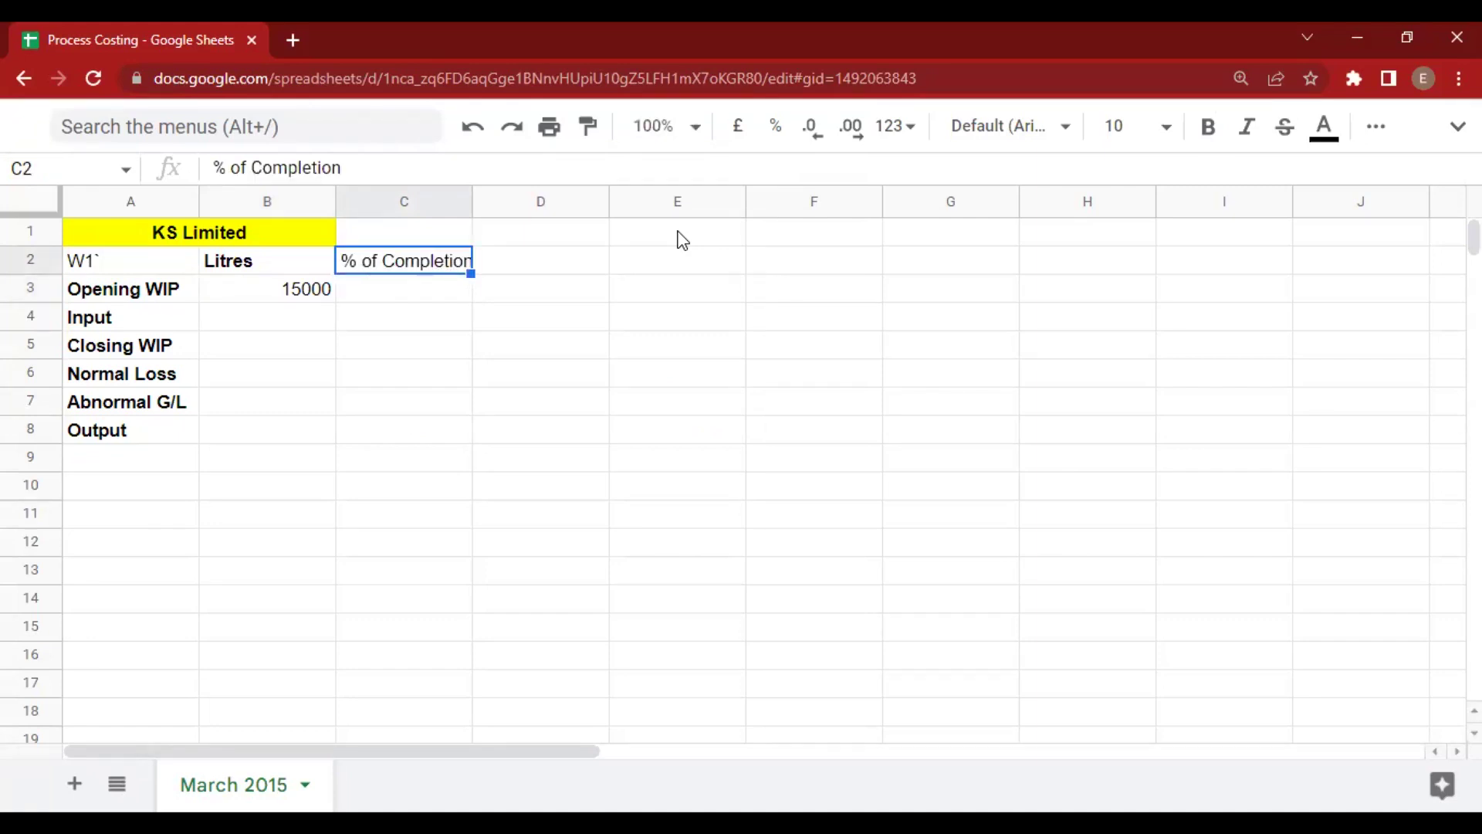
# Center-align the whole of column C horizontally.
pyautogui.click(405, 202)
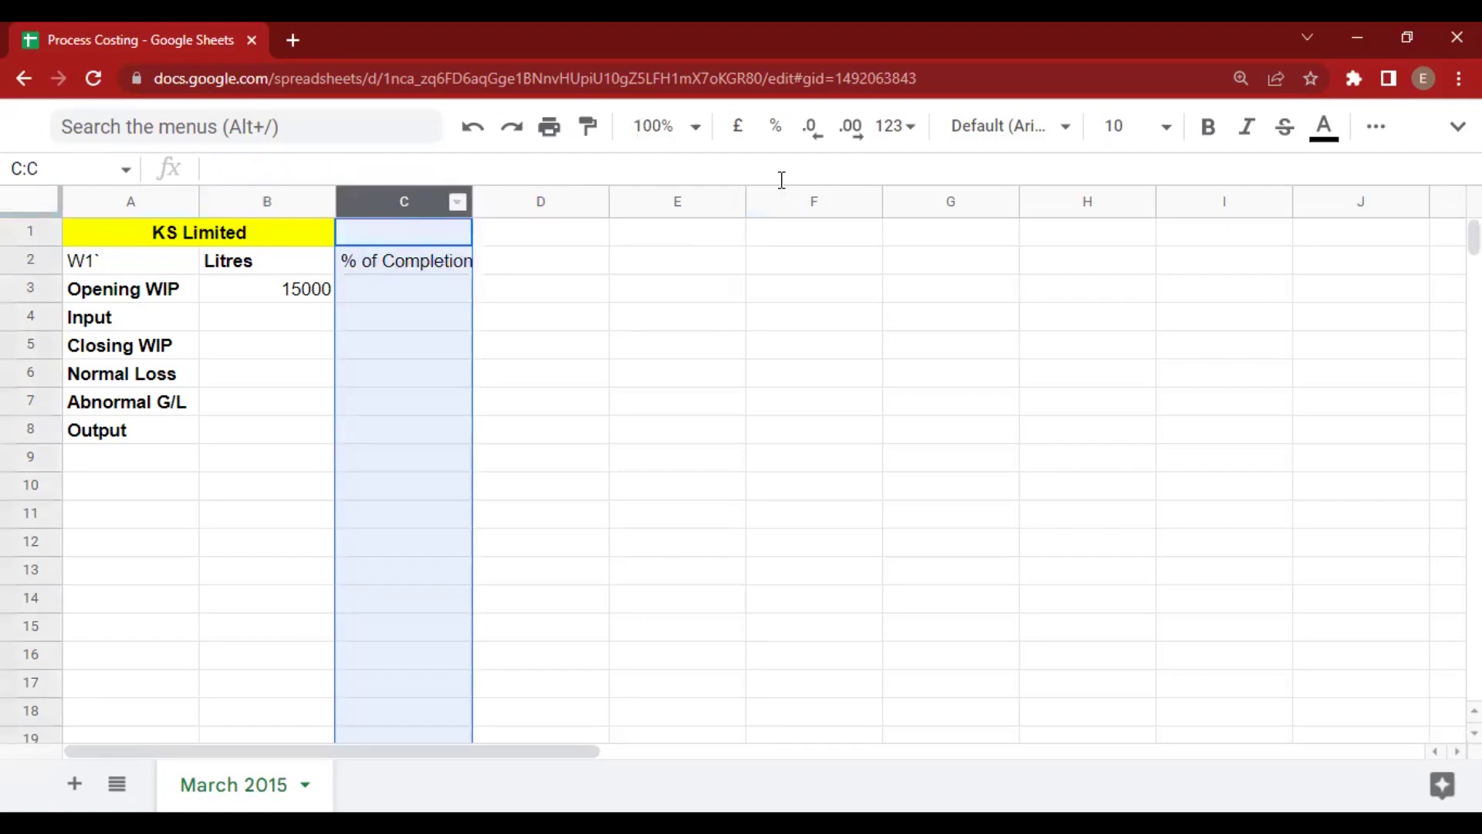
pyautogui.click(1375, 128)
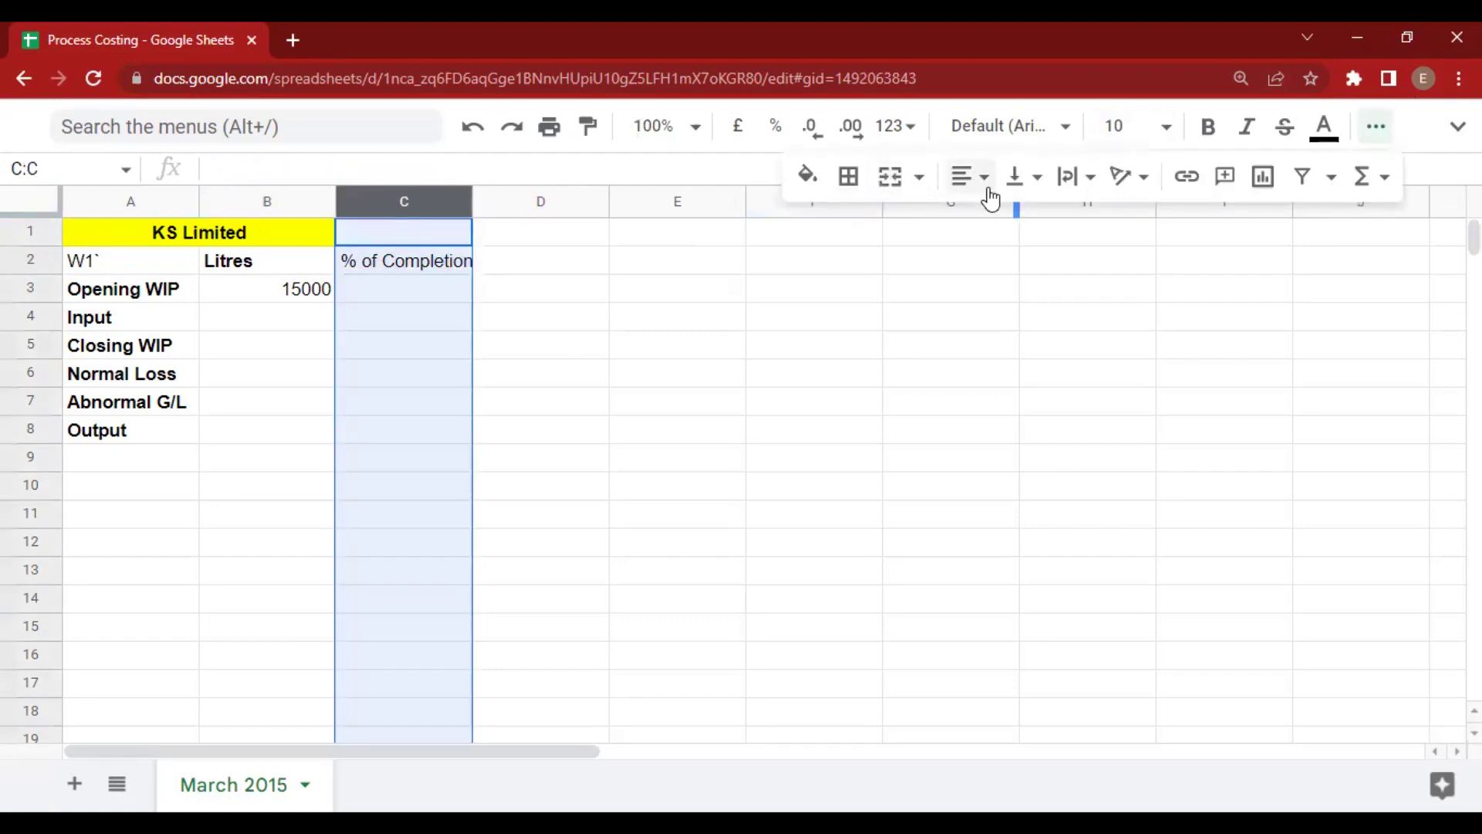
pyautogui.click(985, 184)
pyautogui.click(996, 221)
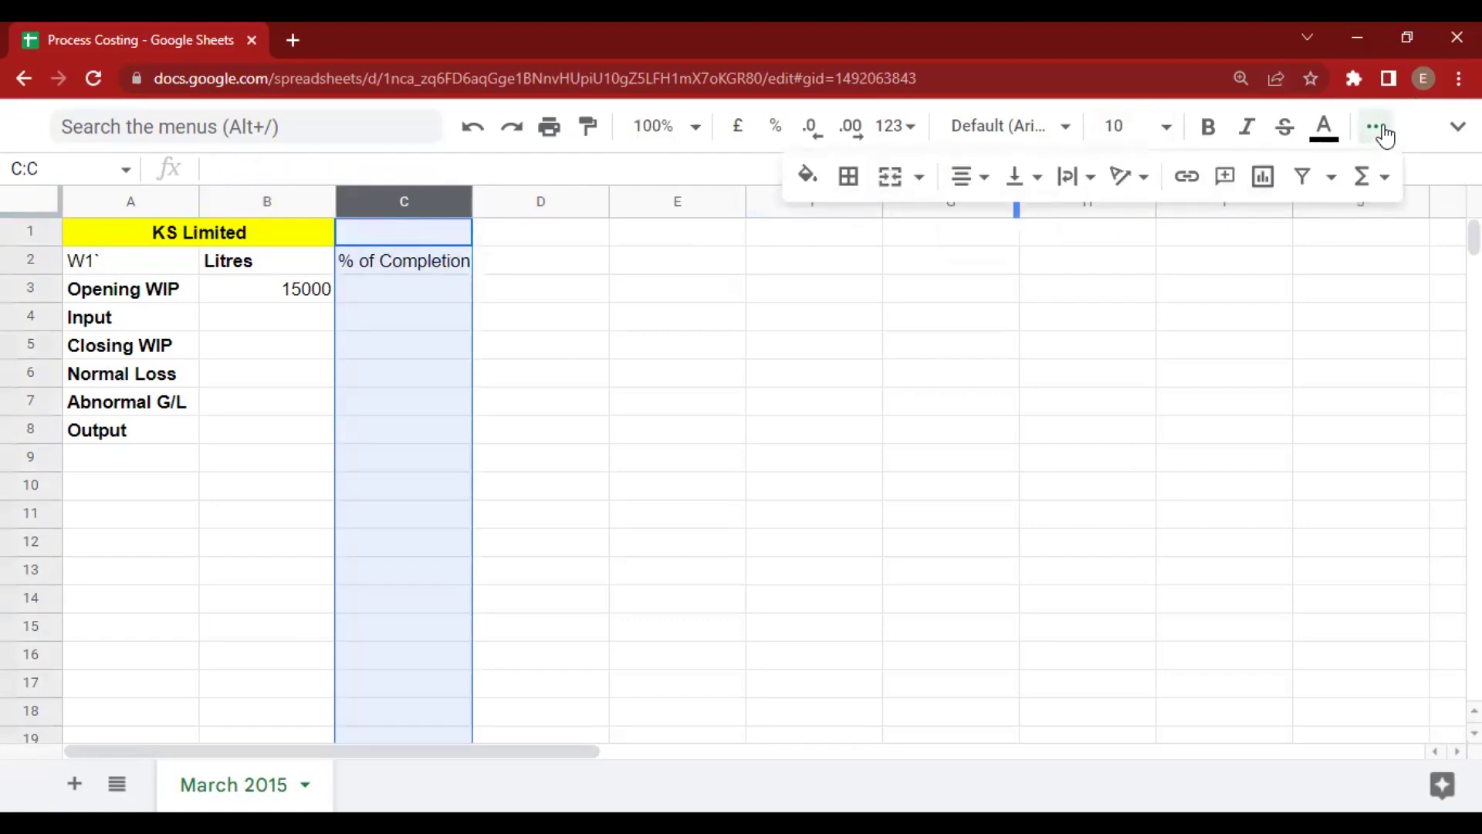
pyautogui.click(1385, 135)
pyautogui.click(540, 345)
# Highlight the opening work in process conversion percentage in purple in the question and enter 80% as its completion in C3.
pyautogui.click(404, 289)
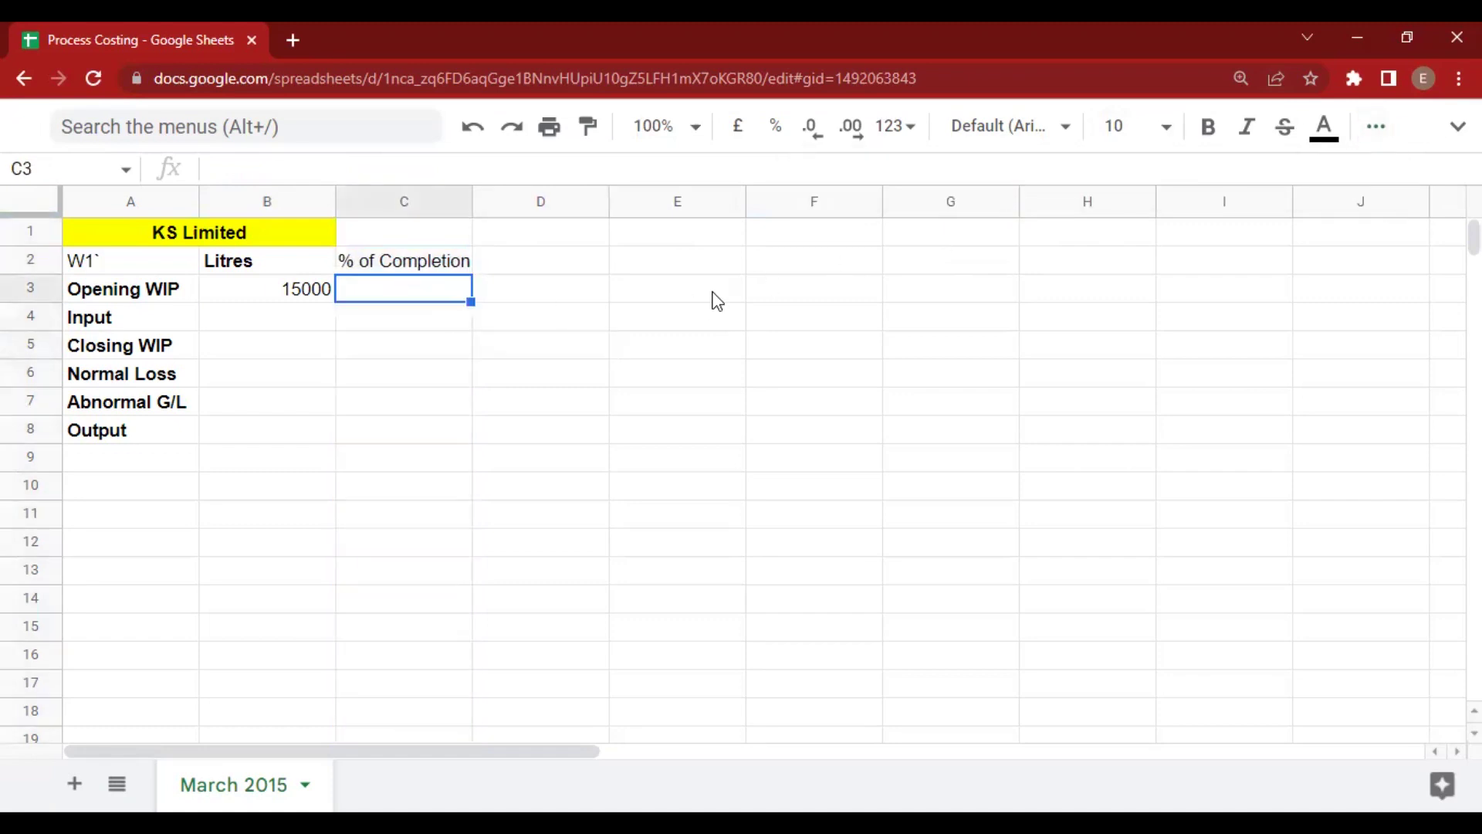
pyautogui.hotkey('alt', 'Tab')
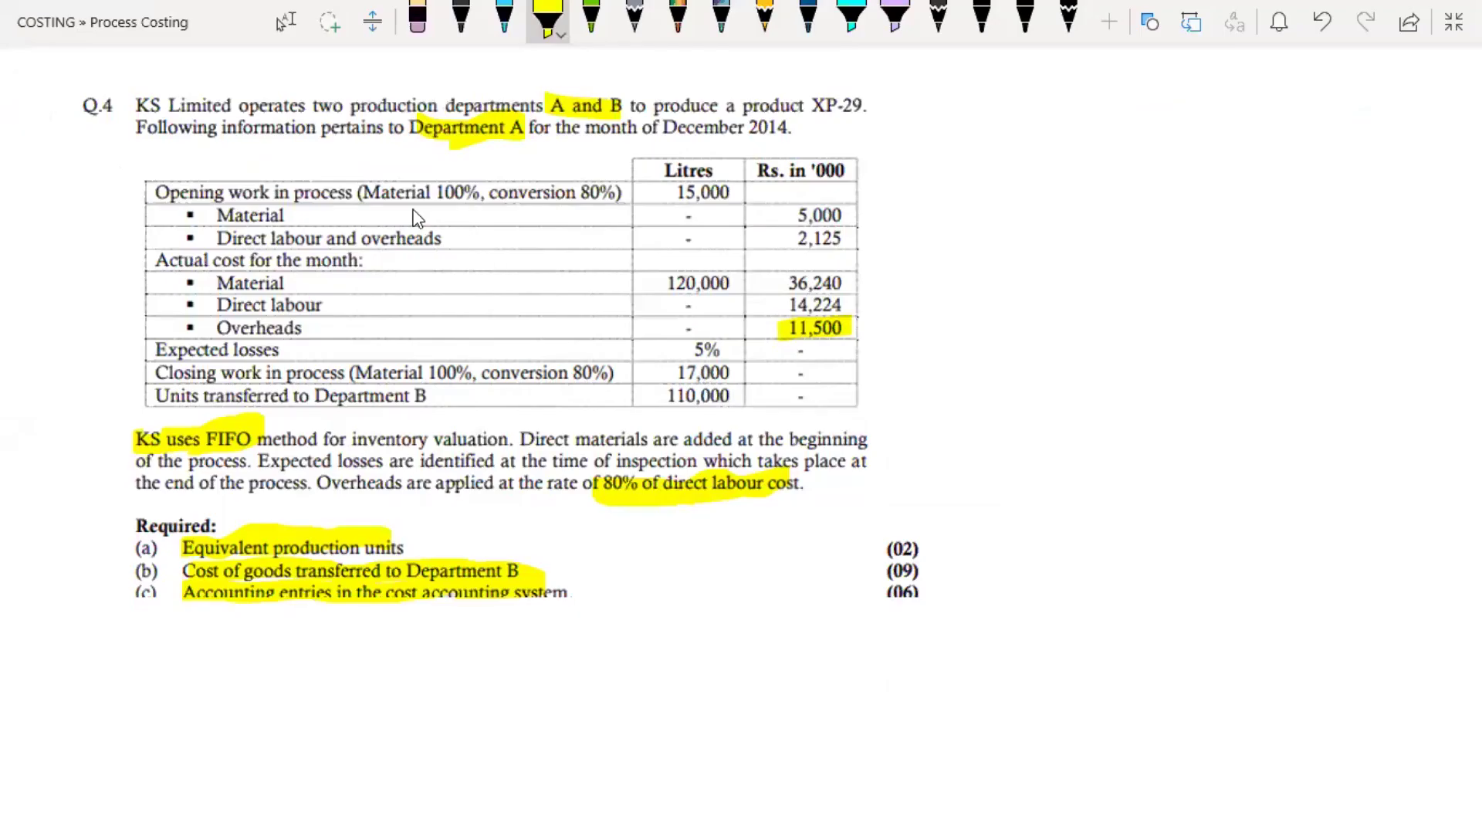
pyautogui.click(895, 17)
pyautogui.moveTo(490, 189); pyautogui.dragTo(611, 207)
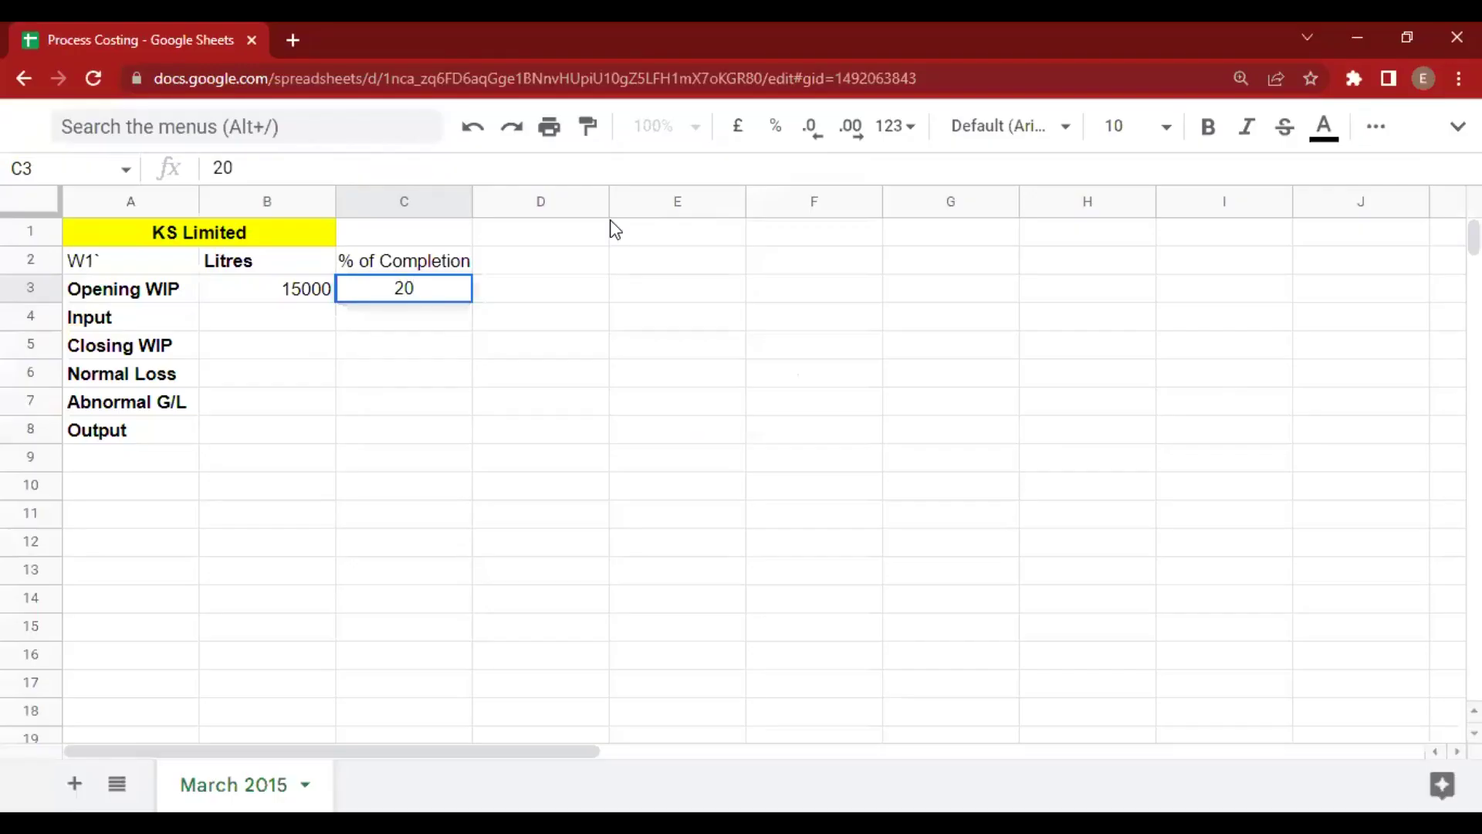
pyautogui.press('BackSpace')
pyautogui.write('80%')
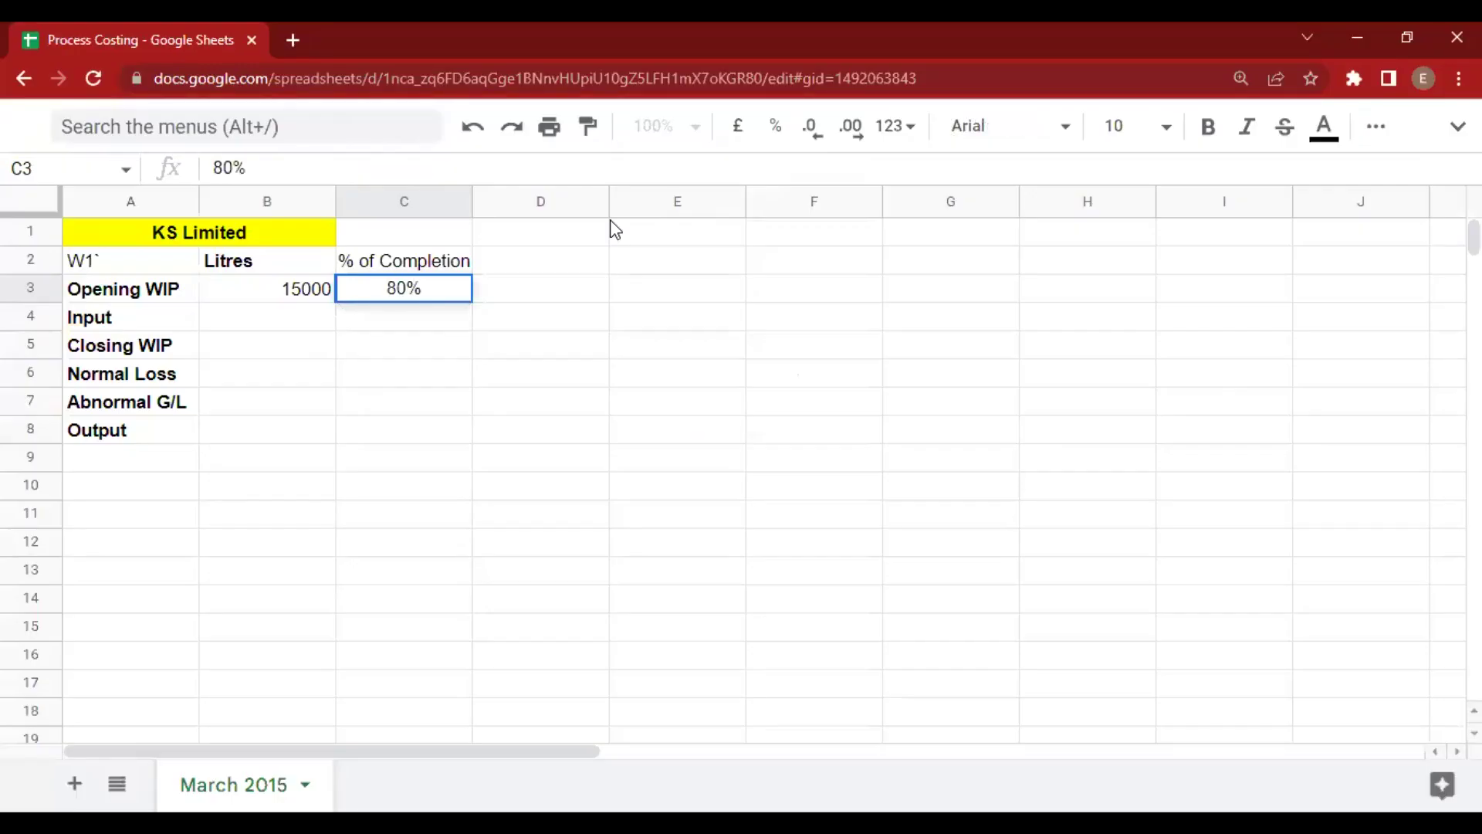
pyautogui.press('Return')
# Look up the month's material litres in the question and enter 120000 for Input in B4.
pyautogui.press('Left')
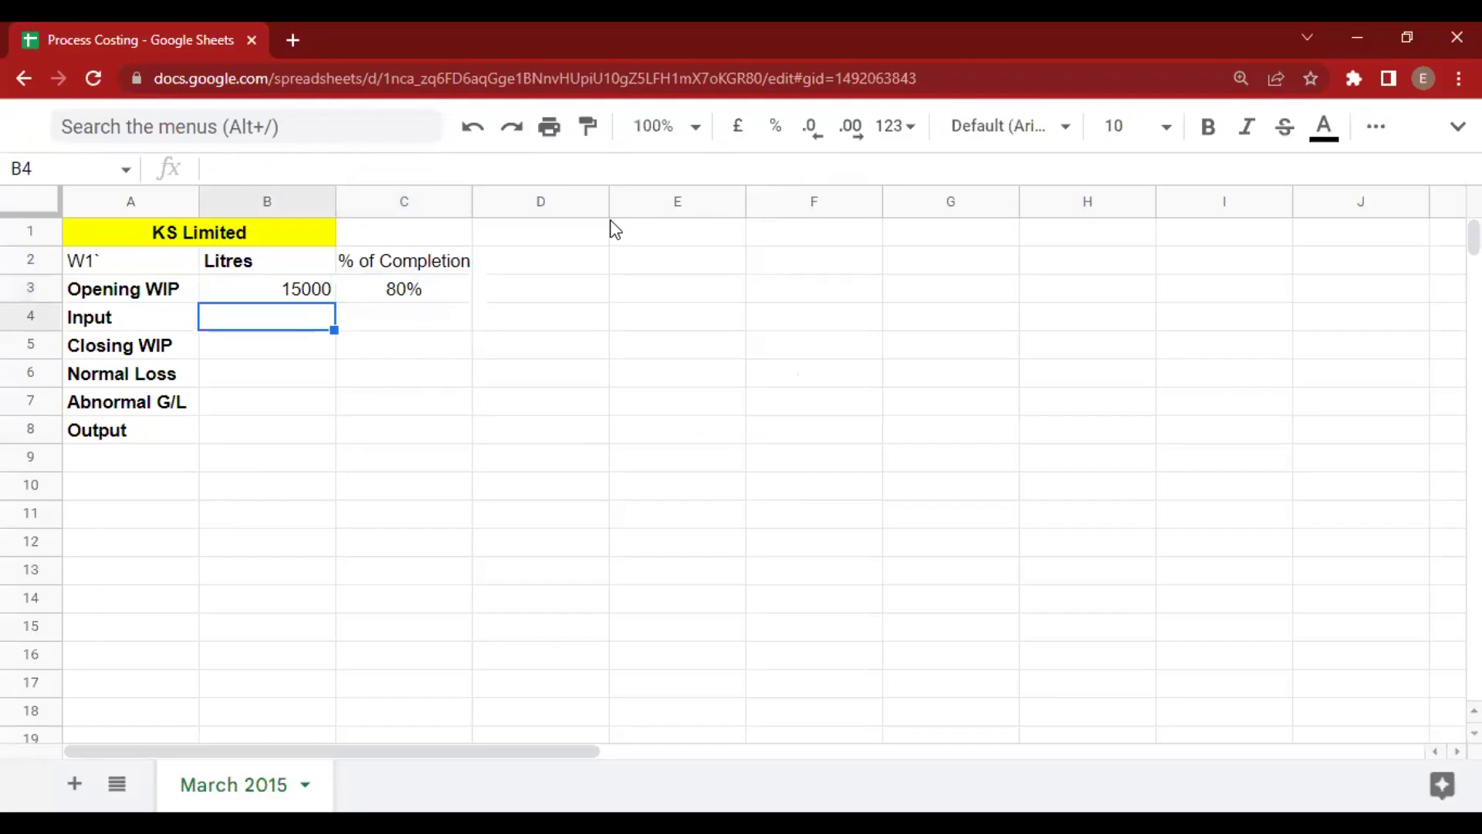
pyautogui.hotkey('alt', 'Tab')
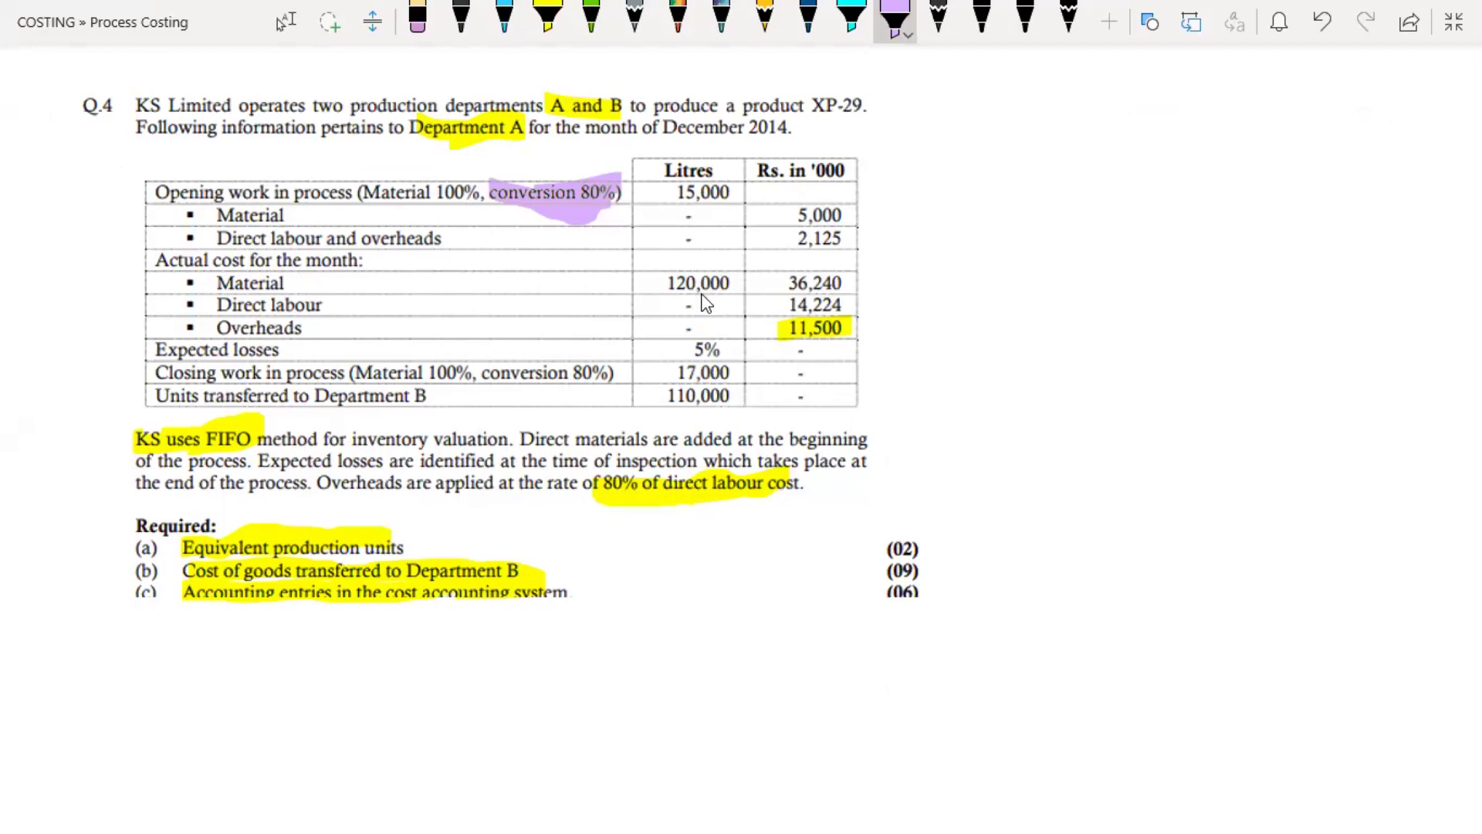
pyautogui.hotkey('alt', 'Tab')
pyautogui.write('120000')
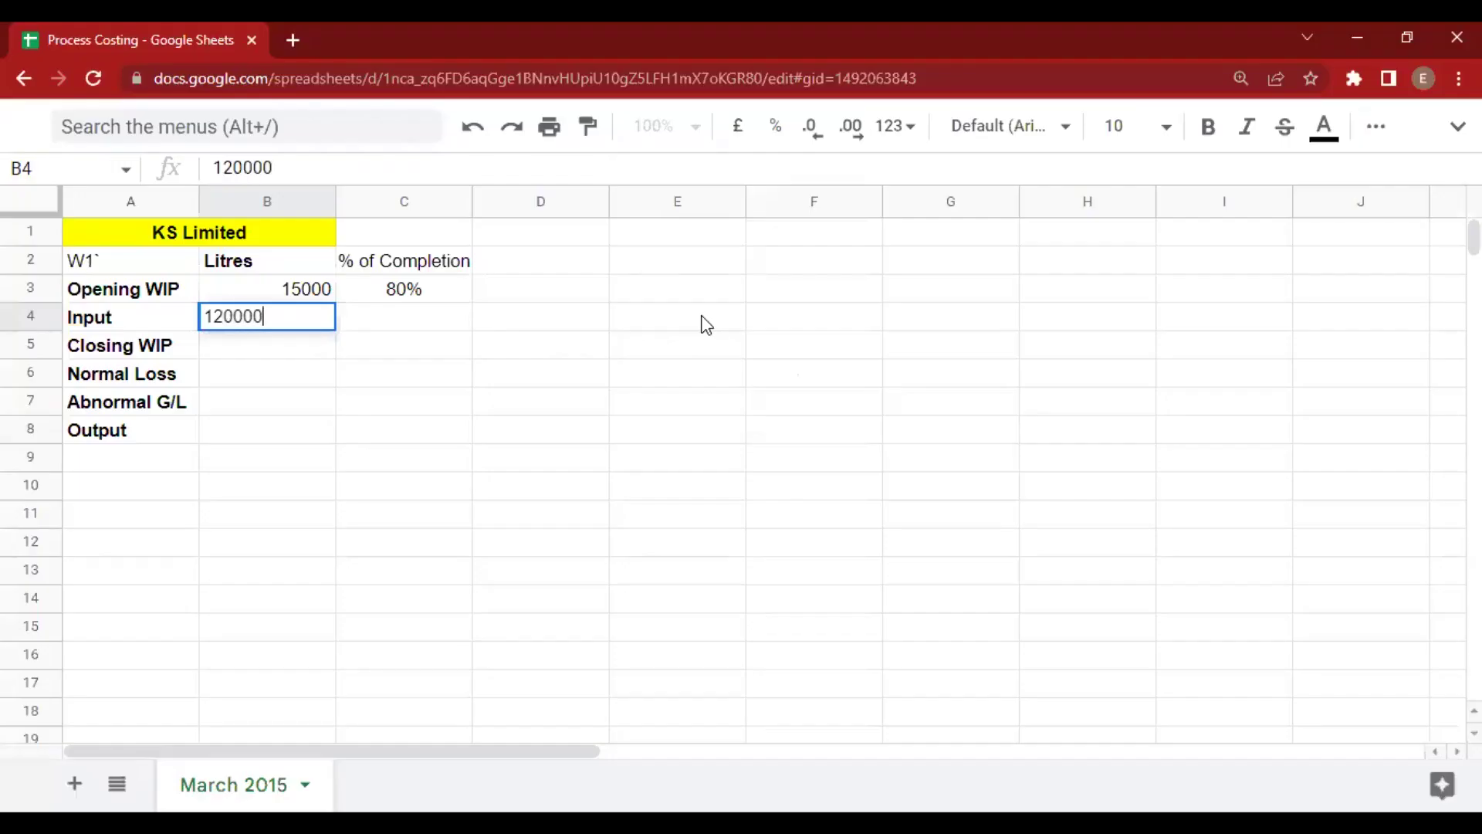
pyautogui.press('Return')
# Highlight the closing work in process litres in purple in the question and enter 17000 for Closing WIP in B5.
pyautogui.hotkey('alt', 'Tab')
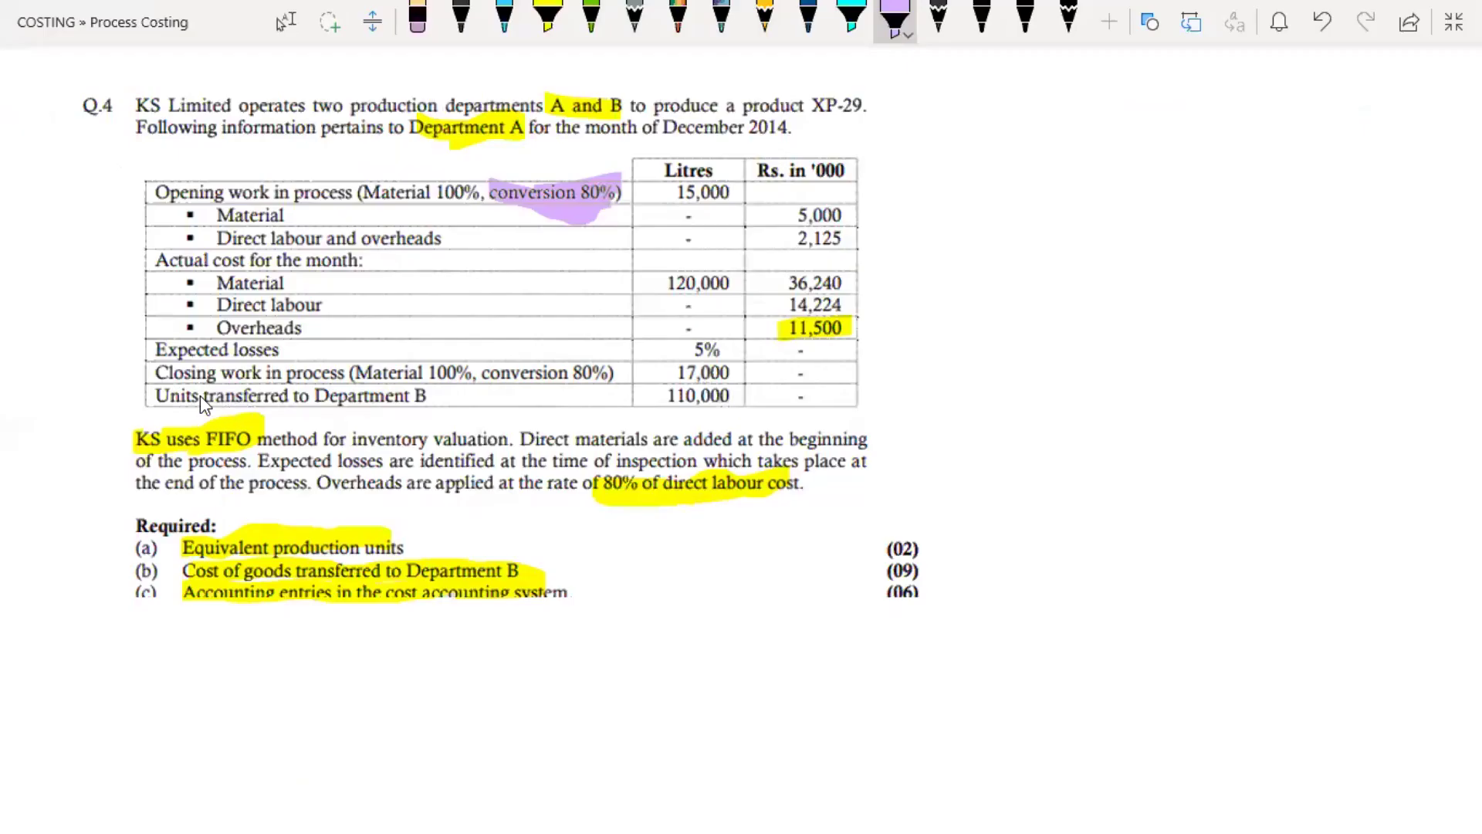
pyautogui.moveTo(667, 376); pyautogui.dragTo(706, 374)
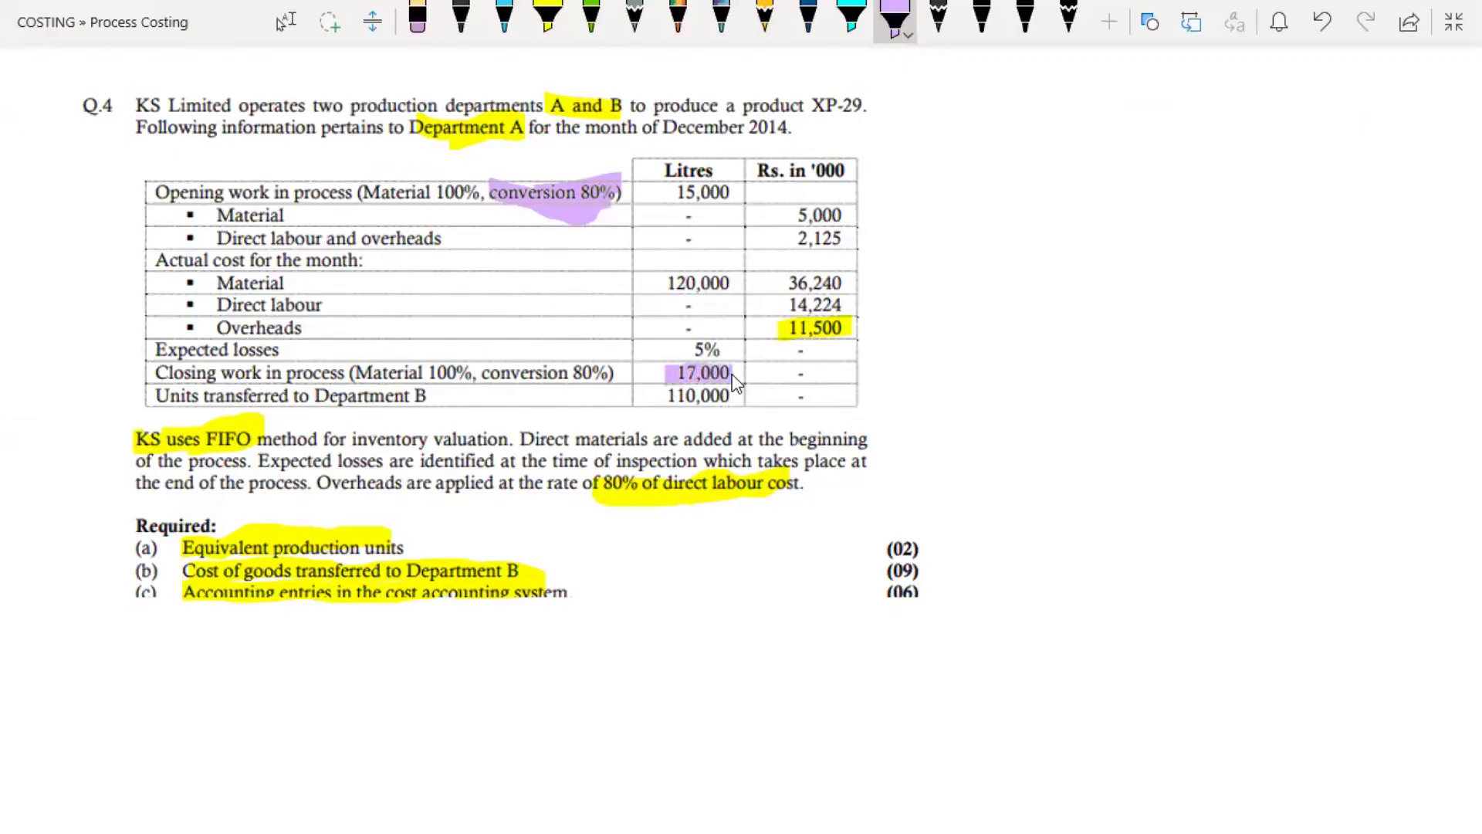
pyautogui.hotkey('alt', 'Tab')
pyautogui.write('17000')
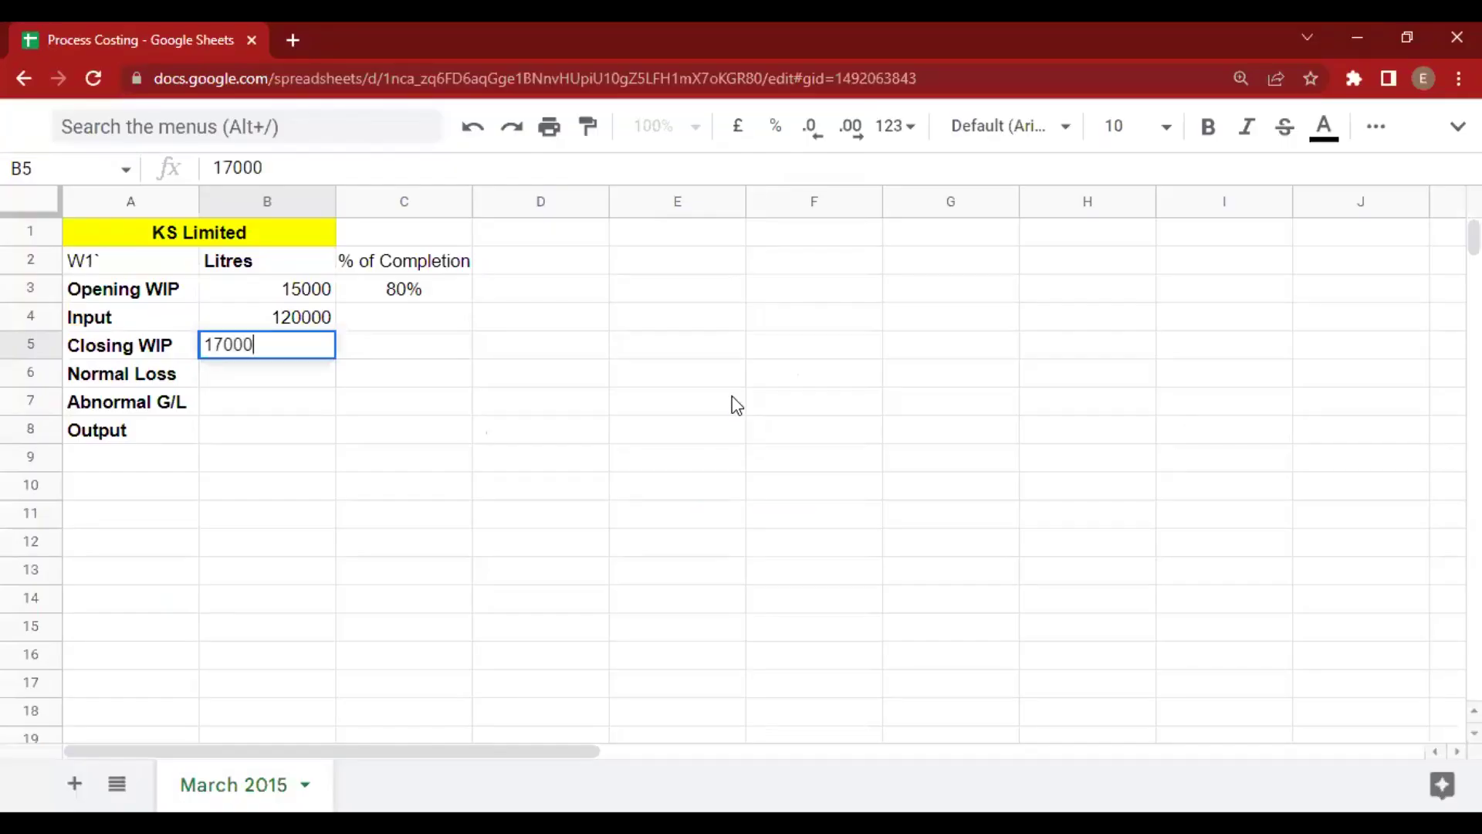
pyautogui.press('Tab')
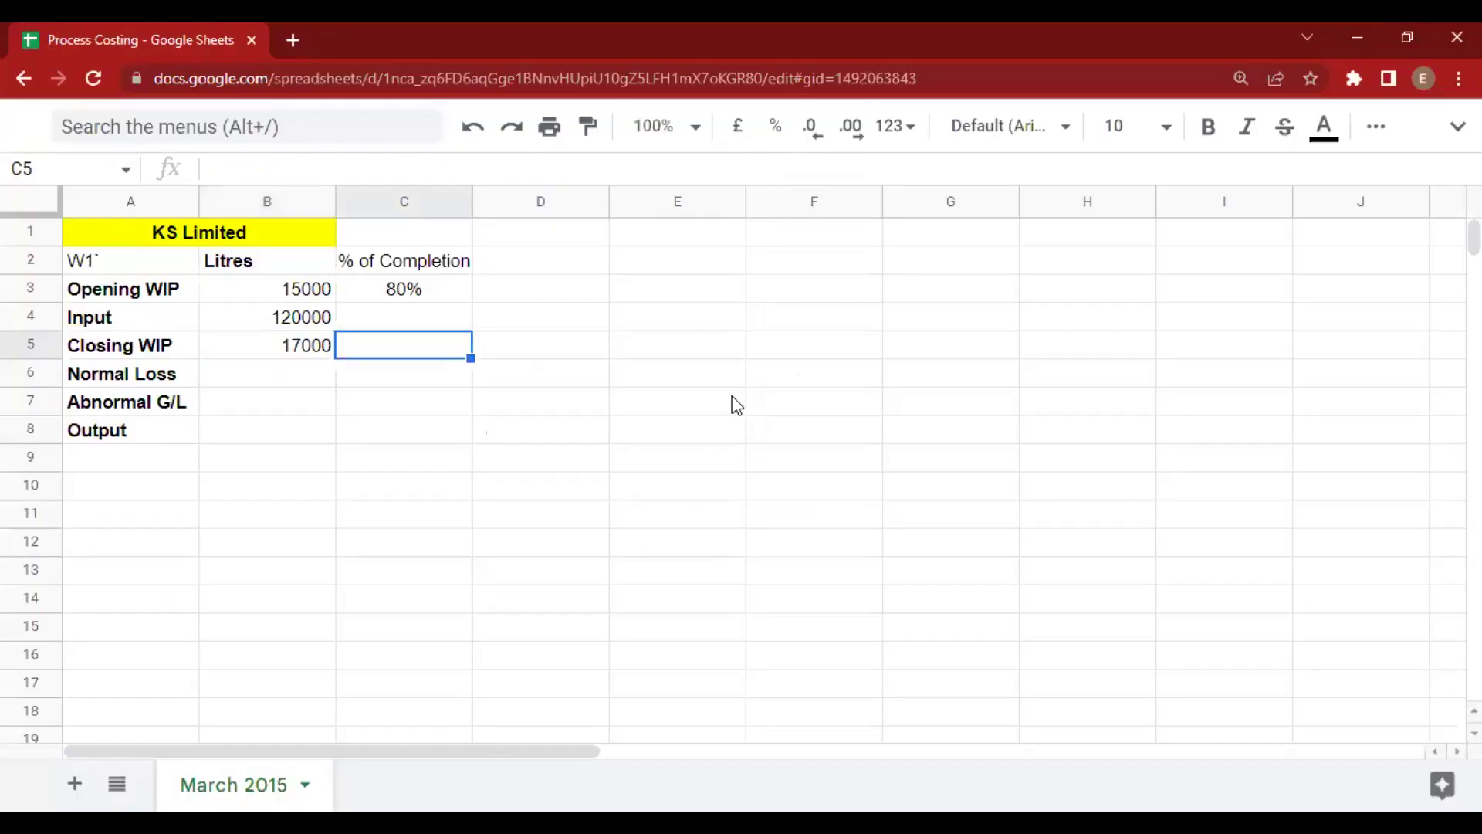
# Check the closing work in process conversion percentage in the question and enter 80% as its completion in C5.
pyautogui.hotkey('alt', 'Tab')
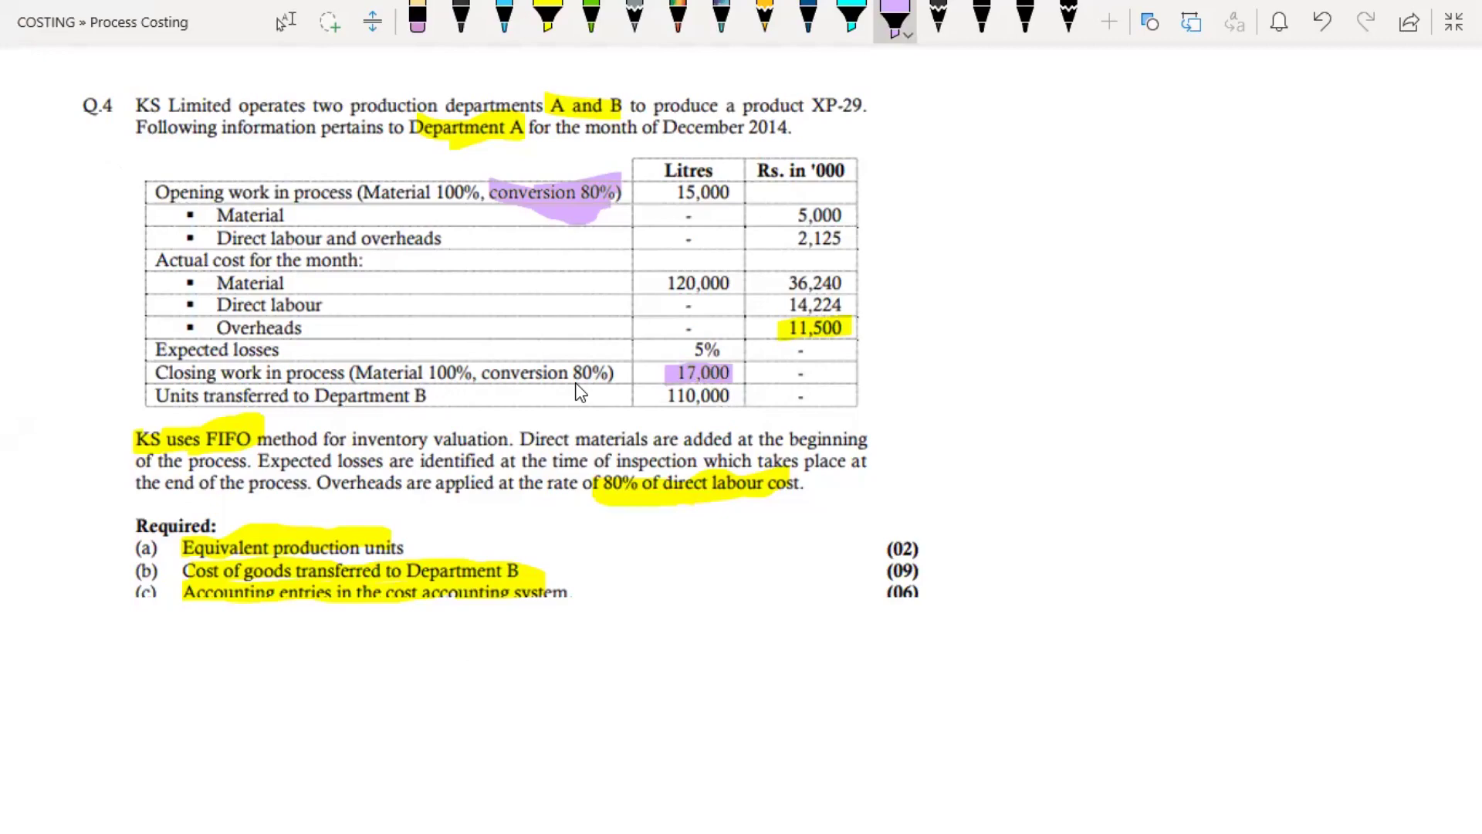
pyautogui.hotkey('alt', 'Tab')
pyautogui.write('80')
pyautogui.press('Return')
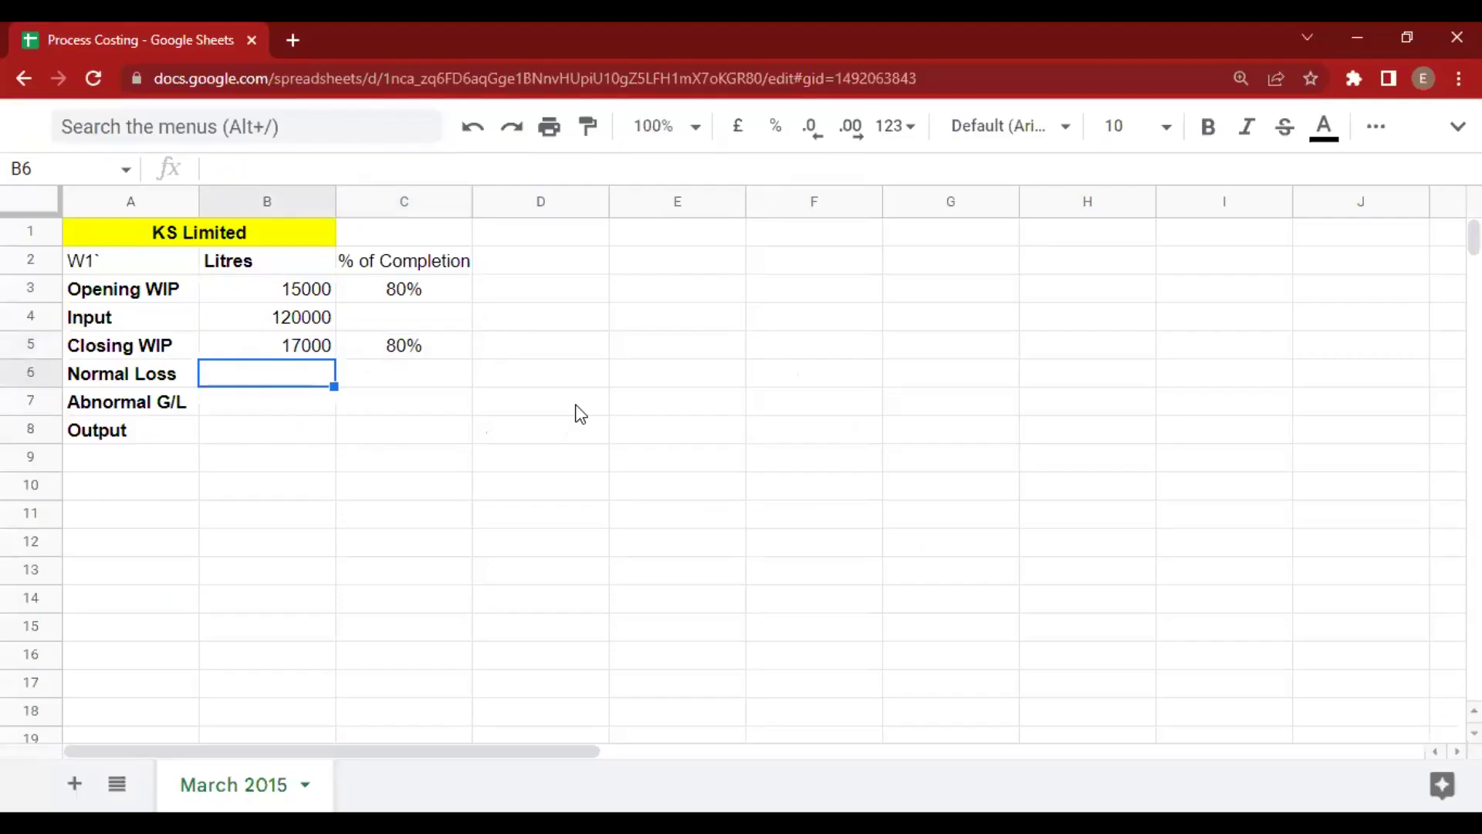
# Highlight the units transferred to Department B in purple in the question and enter 110000 for Output in B8.
pyautogui.hotkey('alt', 'Tab')
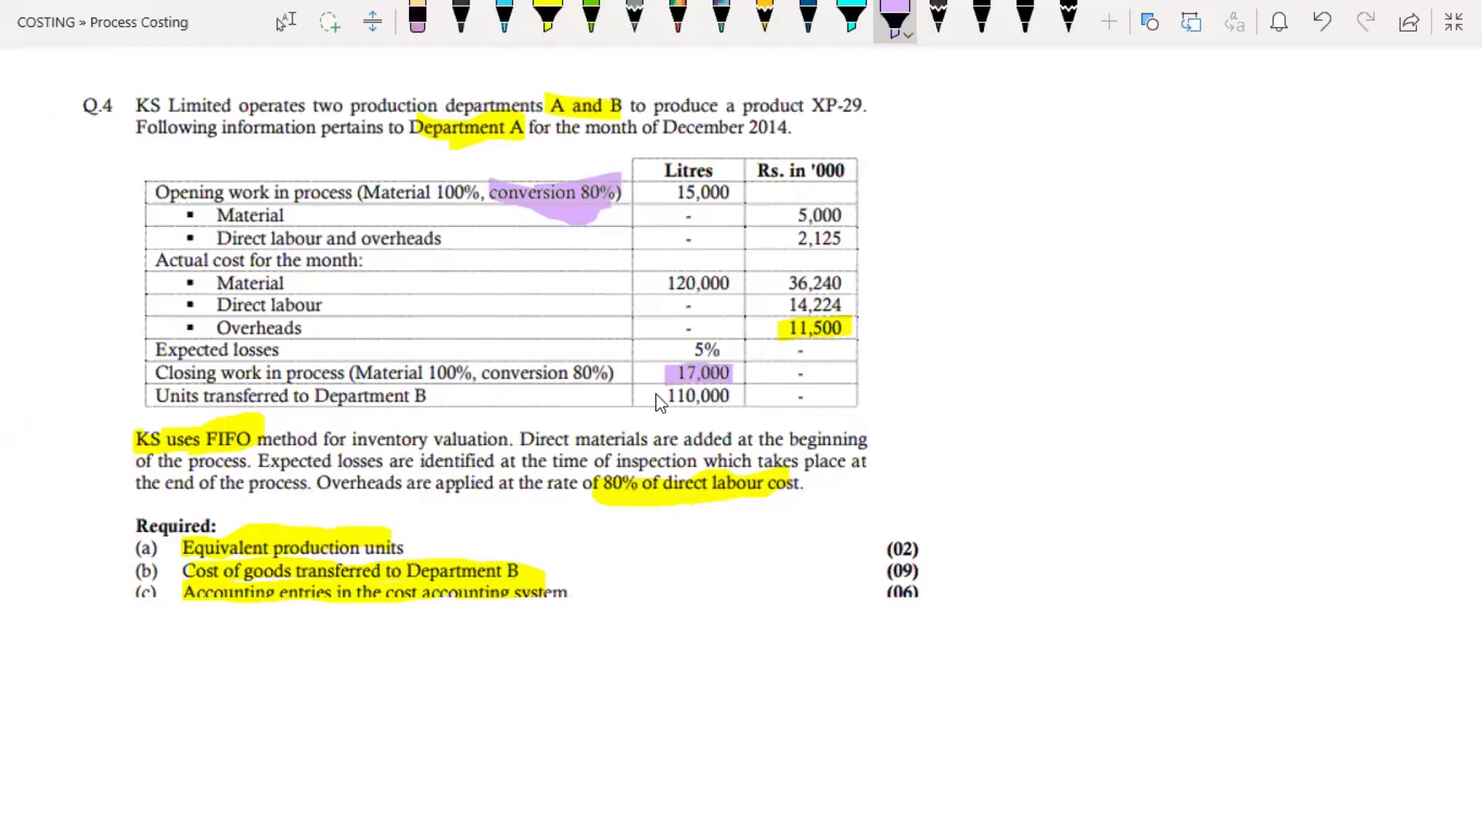
pyautogui.moveTo(656, 395)
pyautogui.mouseDown()
pyautogui.moveTo(727, 397)
pyautogui.moveTo(670, 414)
pyautogui.mouseUp()
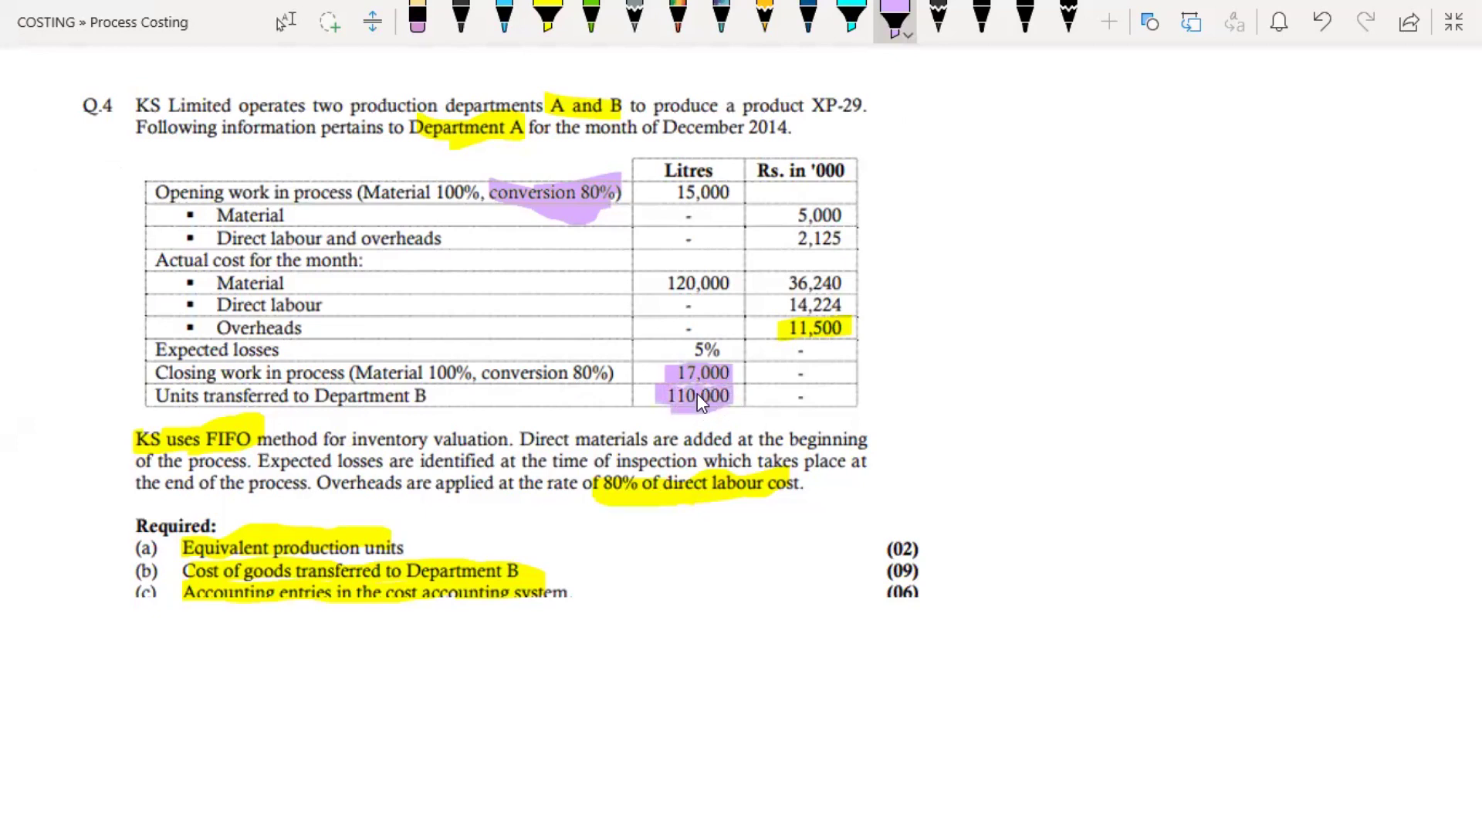
pyautogui.hotkey('alt', 'Tab')
pyautogui.write('110000')
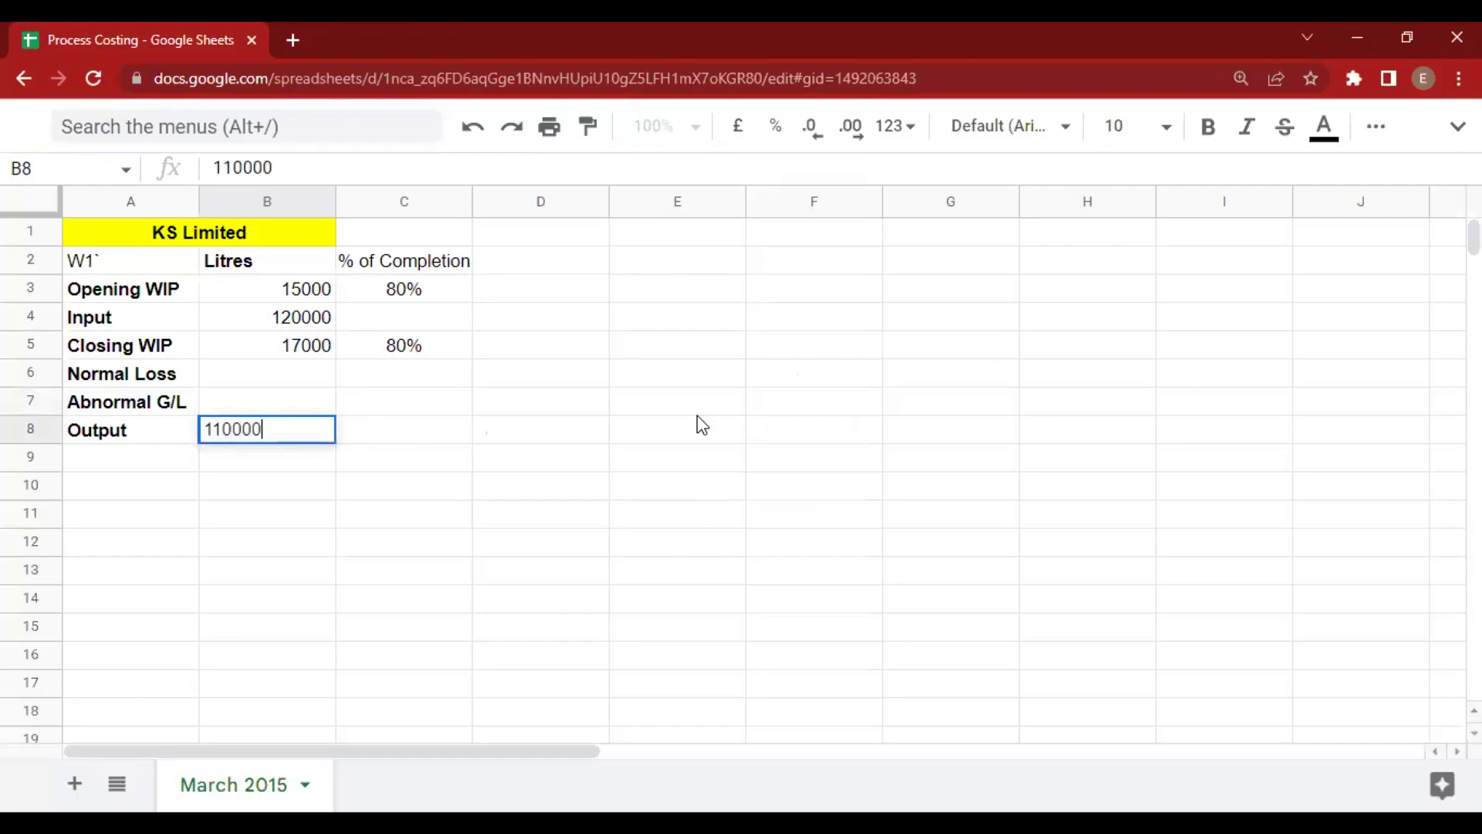
pyautogui.press('Return')
# Make the Output litres in B8 bold and underlined.
pyautogui.press('Up')
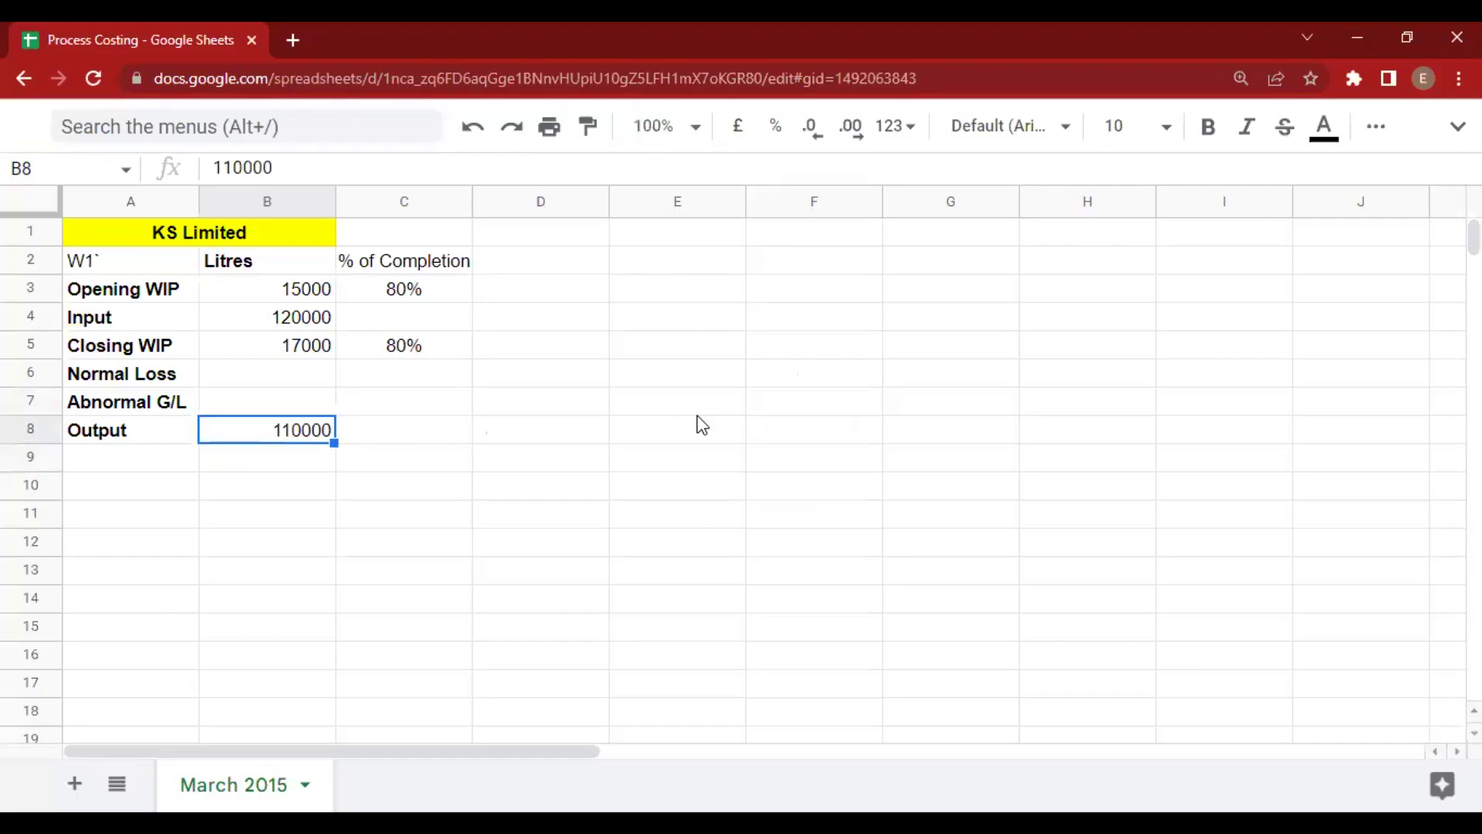
pyautogui.hotkey('ctrl', 'b')
pyautogui.hotkey('ctrl', 'u')
# Calculate the litres reaching inspection beside Normal Loss in C6 with the formula =B3+B4-B5.
pyautogui.press('Up')
pyautogui.press('Up')
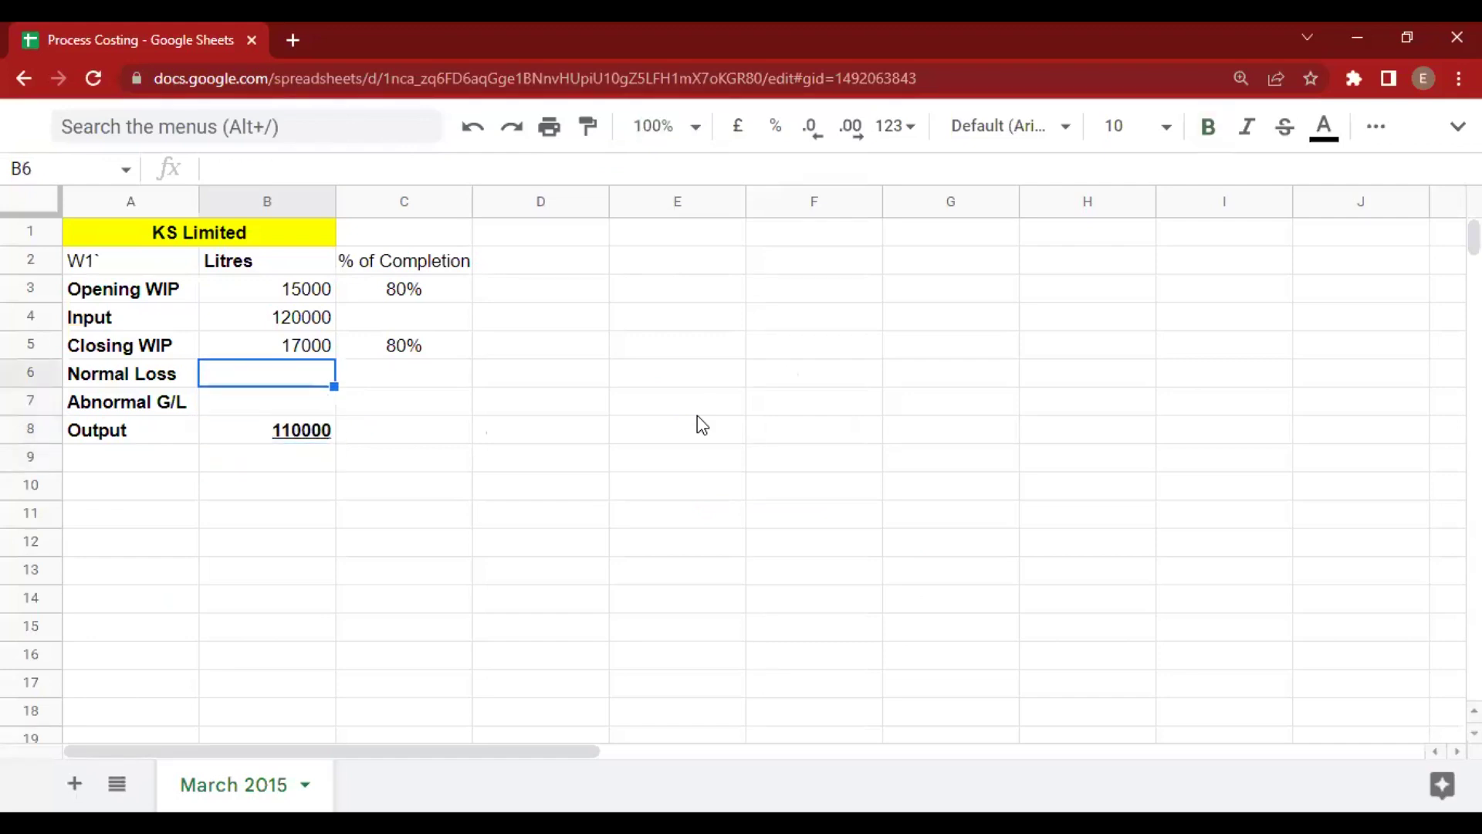
pyautogui.press('Right')
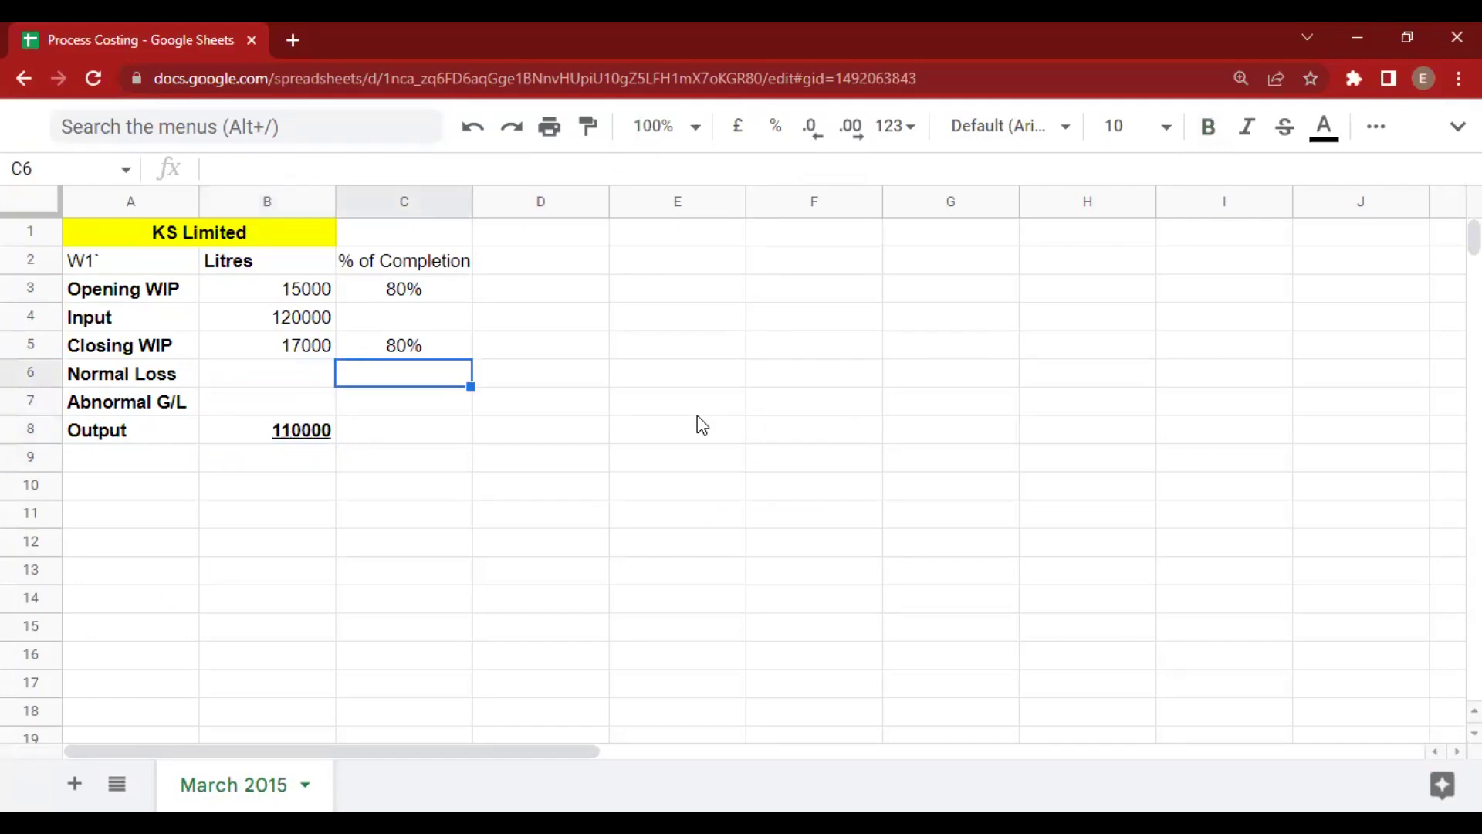
pyautogui.press('Left')
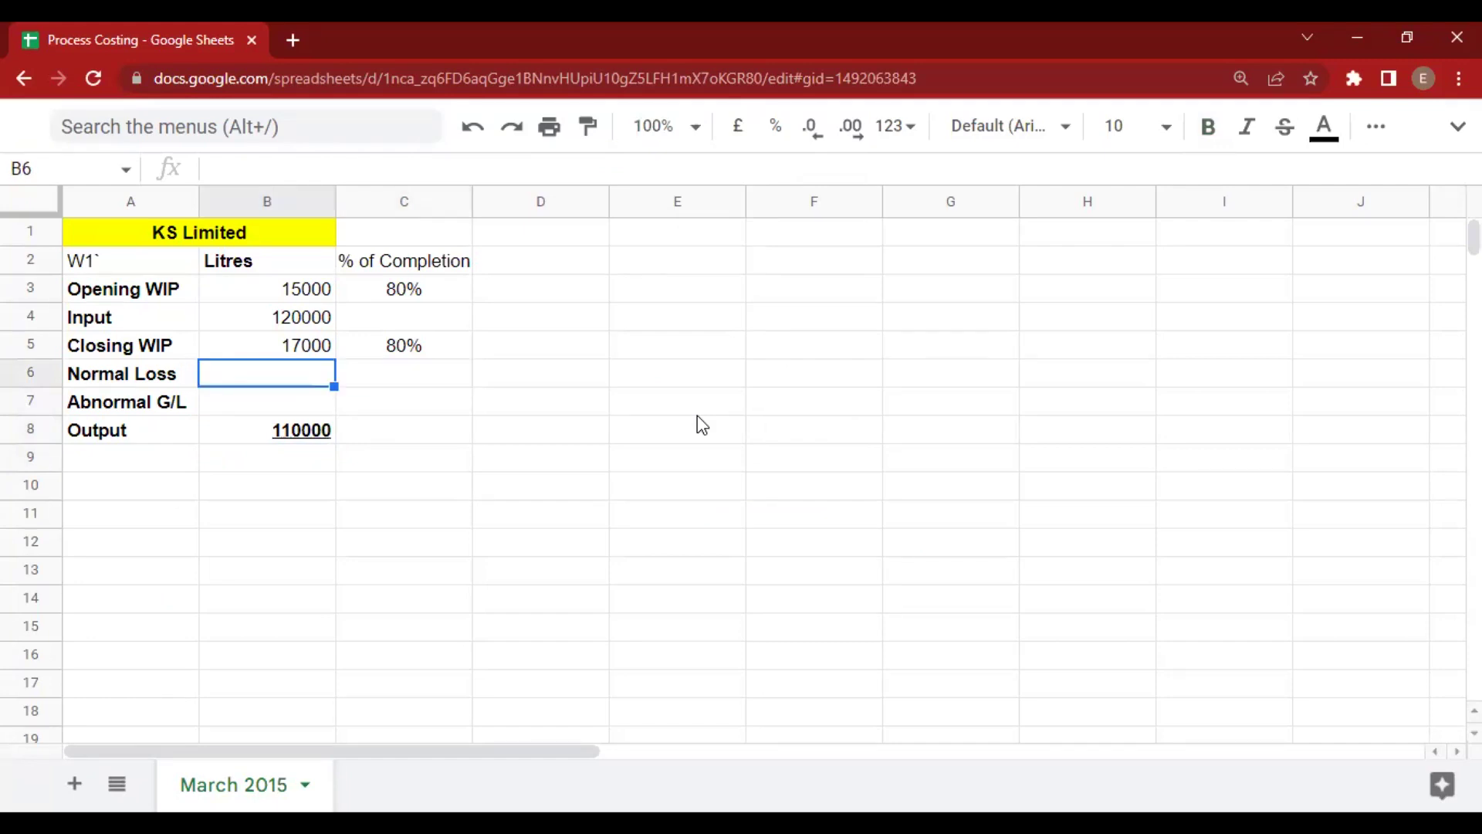
pyautogui.press('Right')
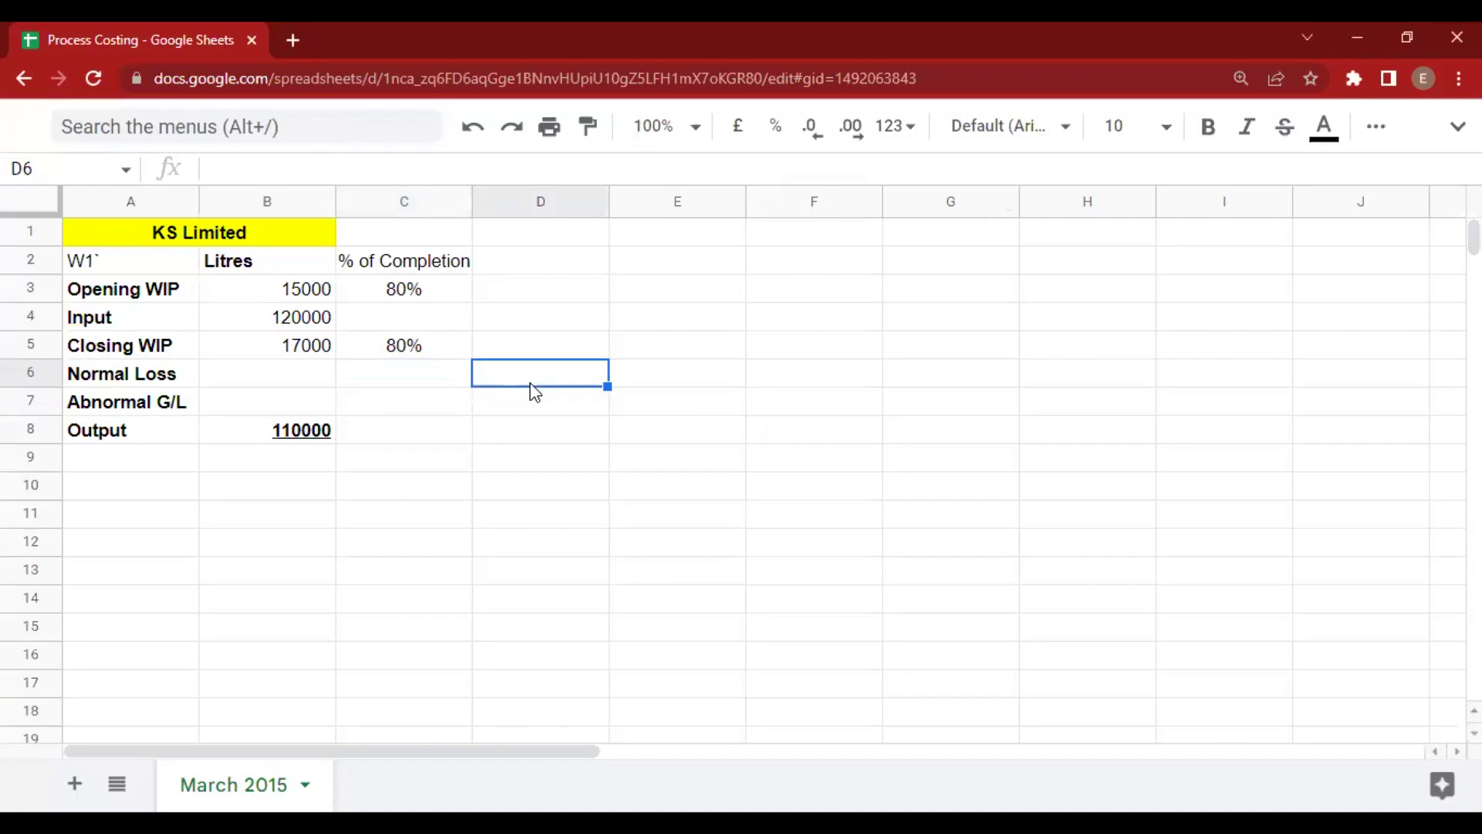
pyautogui.write('=')
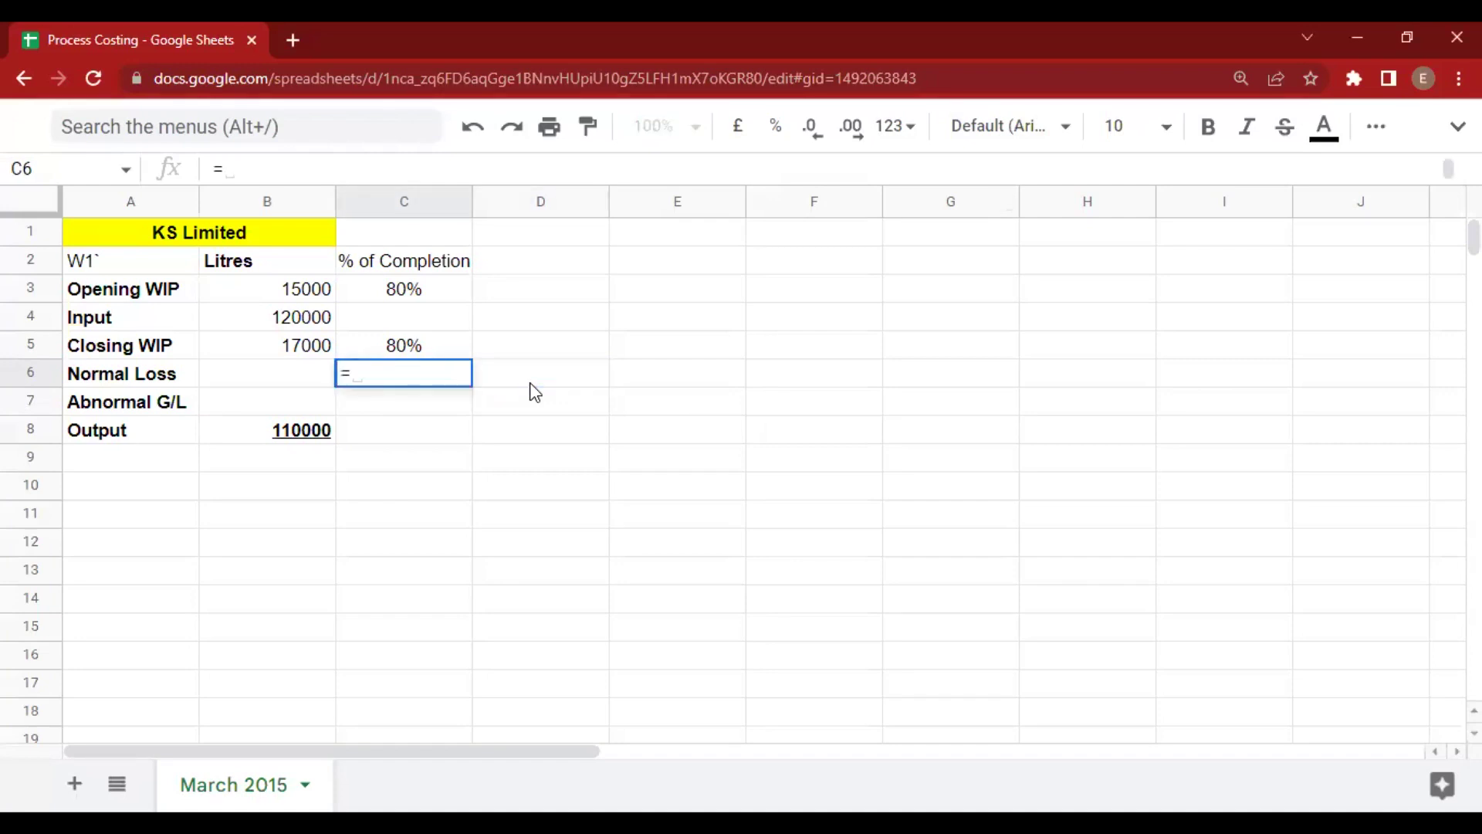
pyautogui.press('Left')
pyautogui.press('Up')
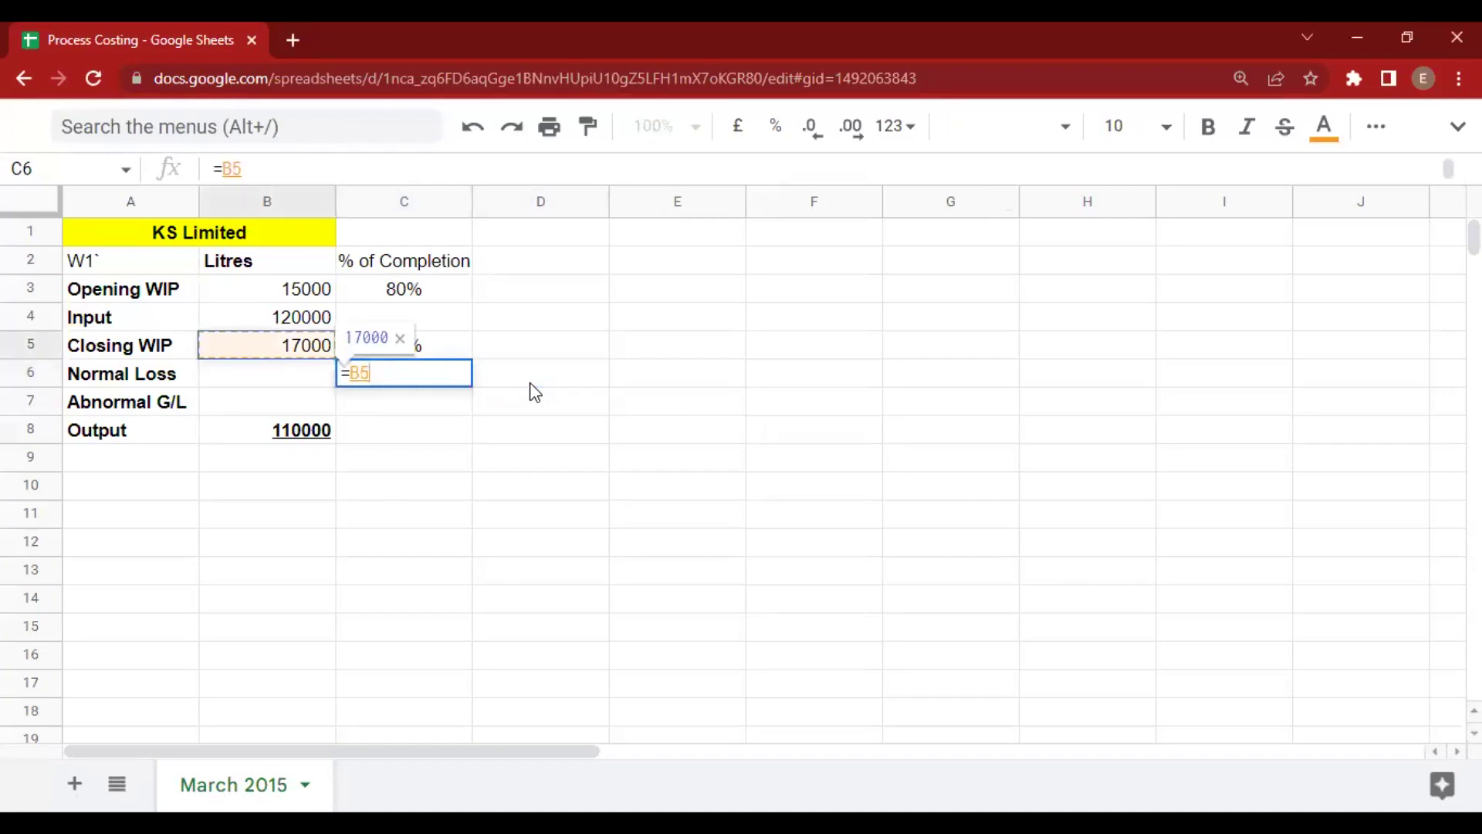
pyautogui.press('Up')
pyautogui.press('Up')
pyautogui.press('Up')
pyautogui.press('Down')
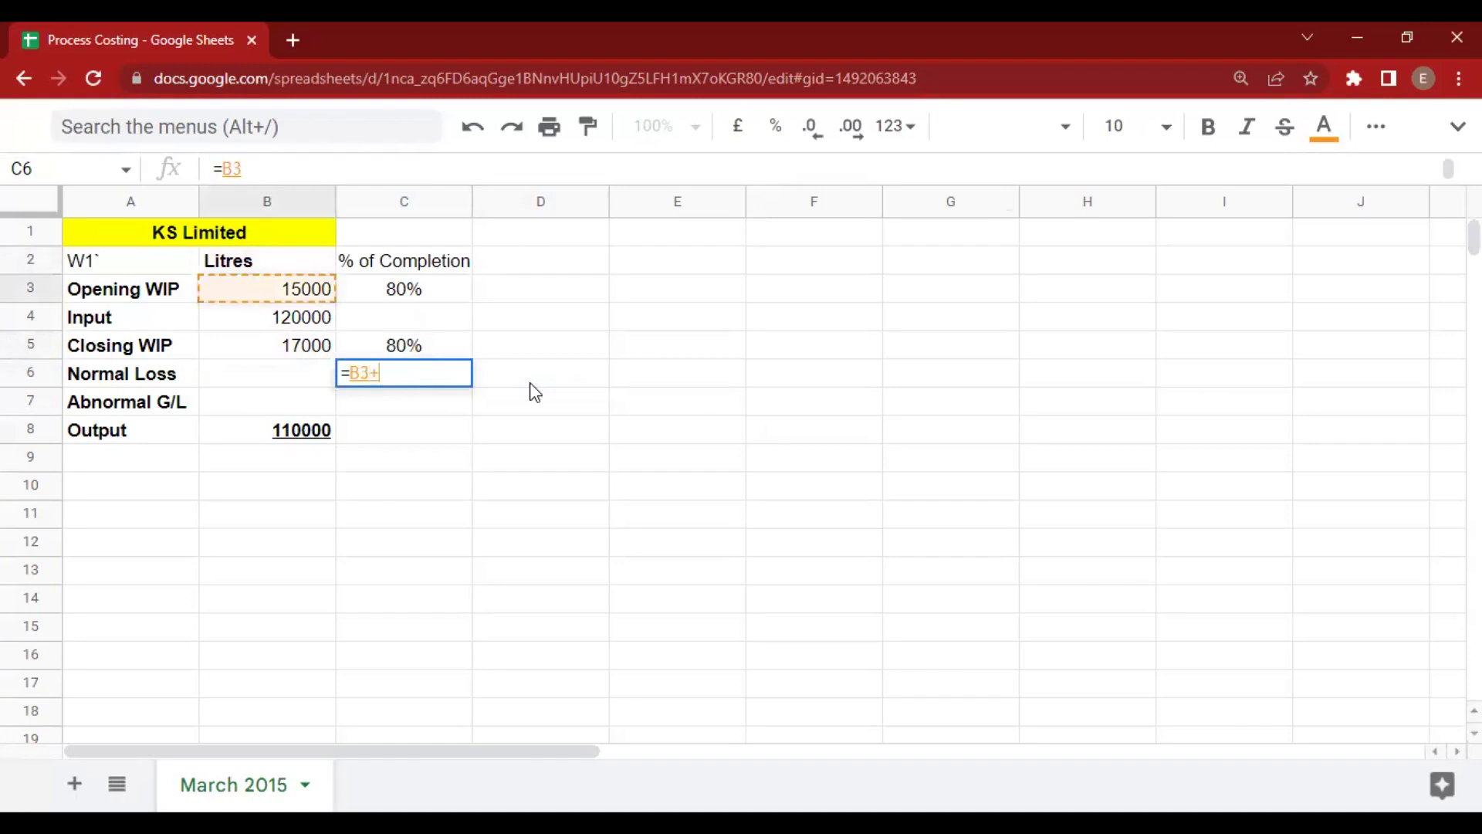
pyautogui.write('+')
pyautogui.press('Left')
pyautogui.press('Up')
pyautogui.press('Up')
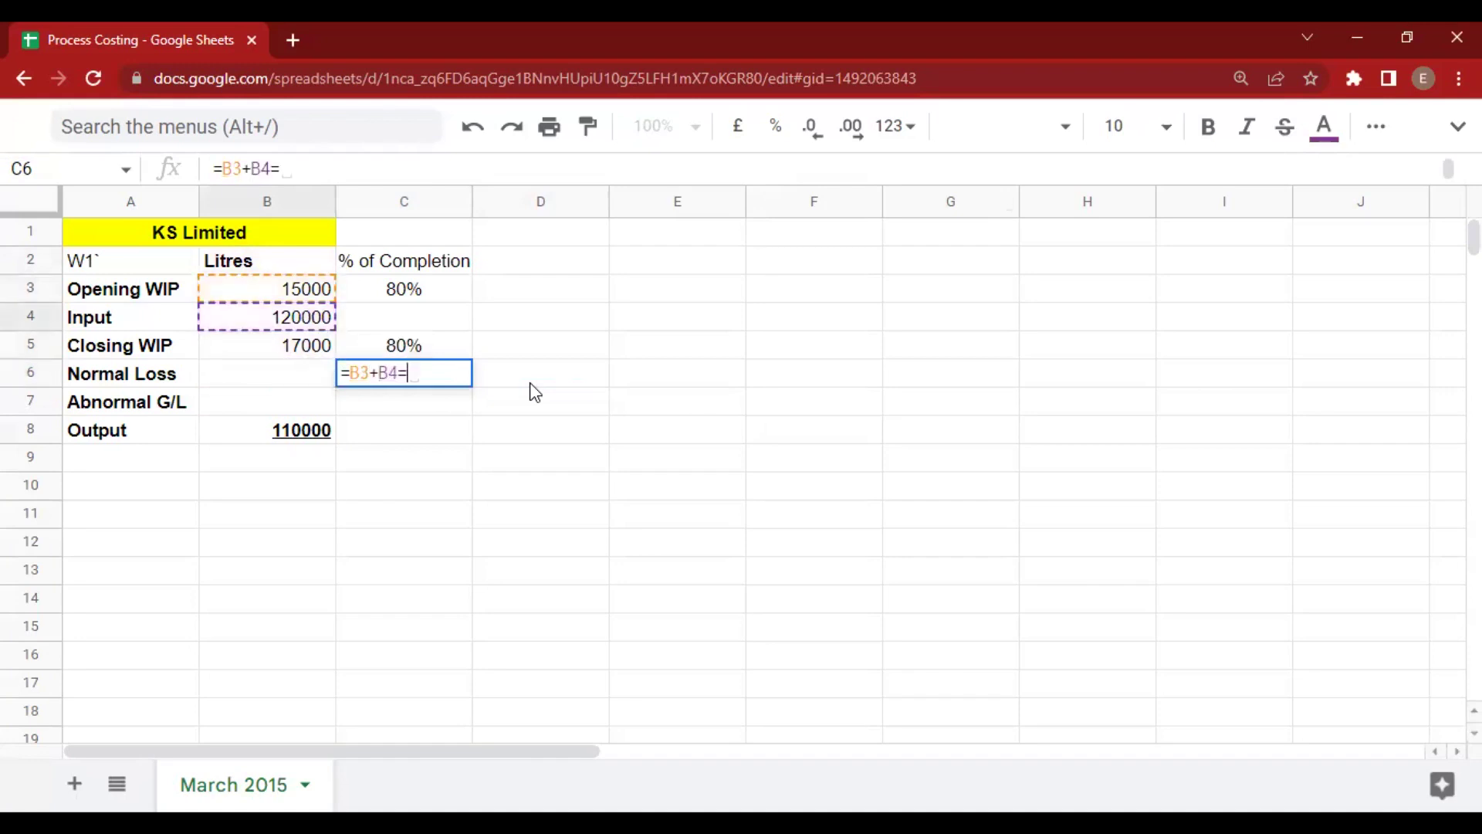
pyautogui.write('-B5')
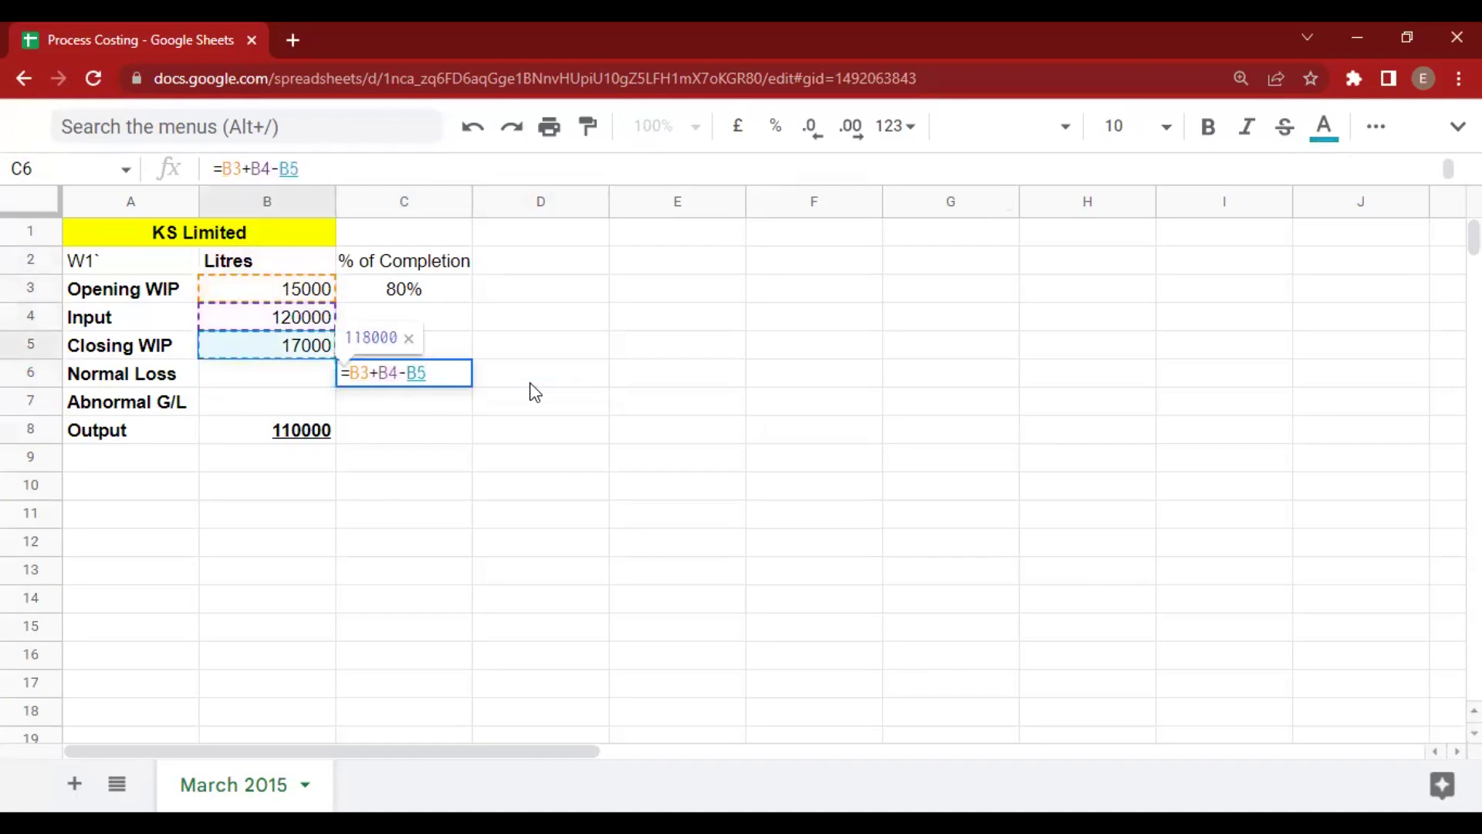
pyautogui.press('Return')
# Highlight the inspection timing in cyan, look up the expected loss rate in the question, and calculate Normal Loss in B6 as =C6*5%.
pyautogui.press('Left')
pyautogui.press('Right')
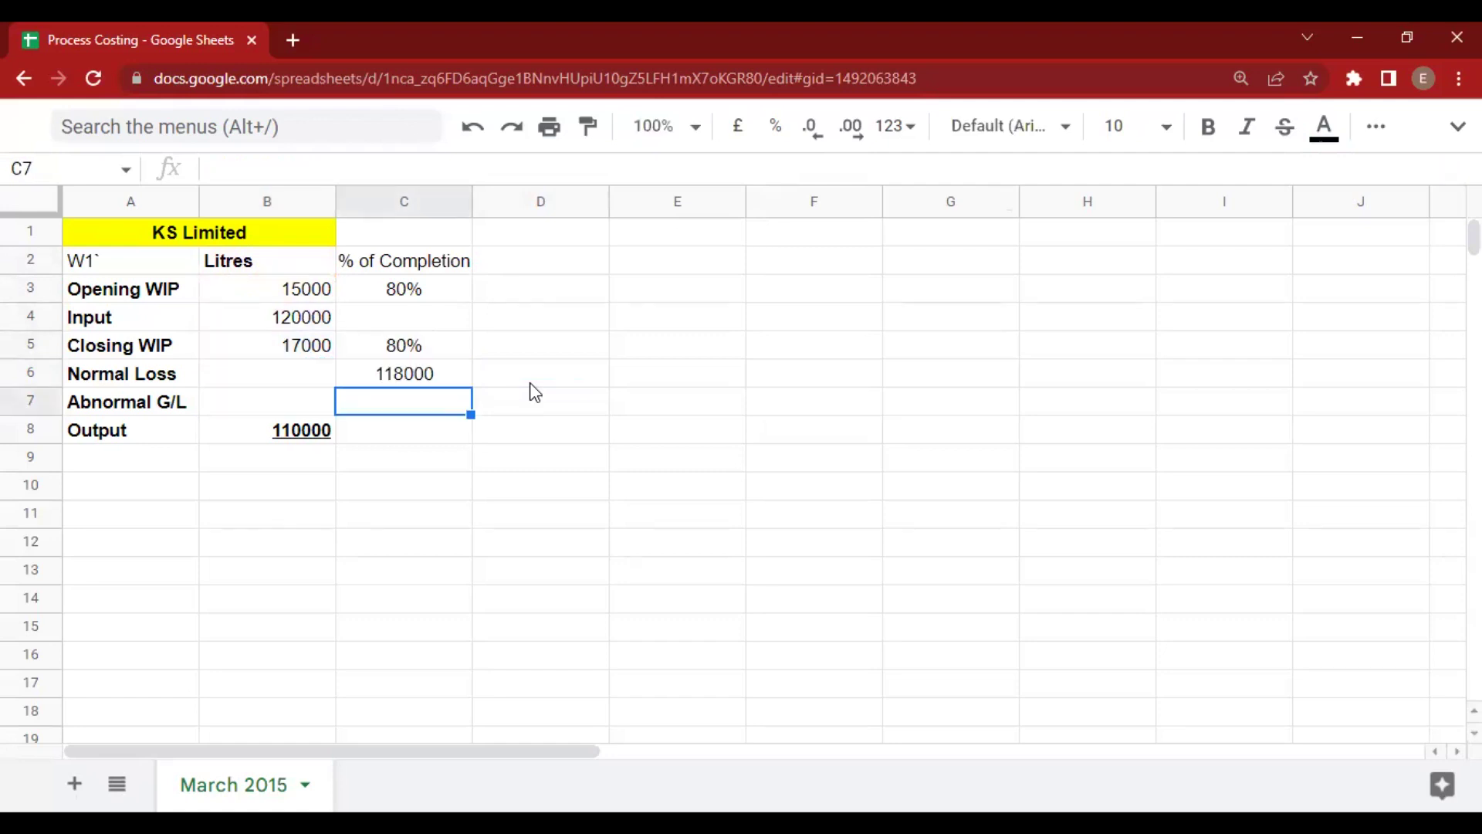
pyautogui.press('Up')
pyautogui.press('Left')
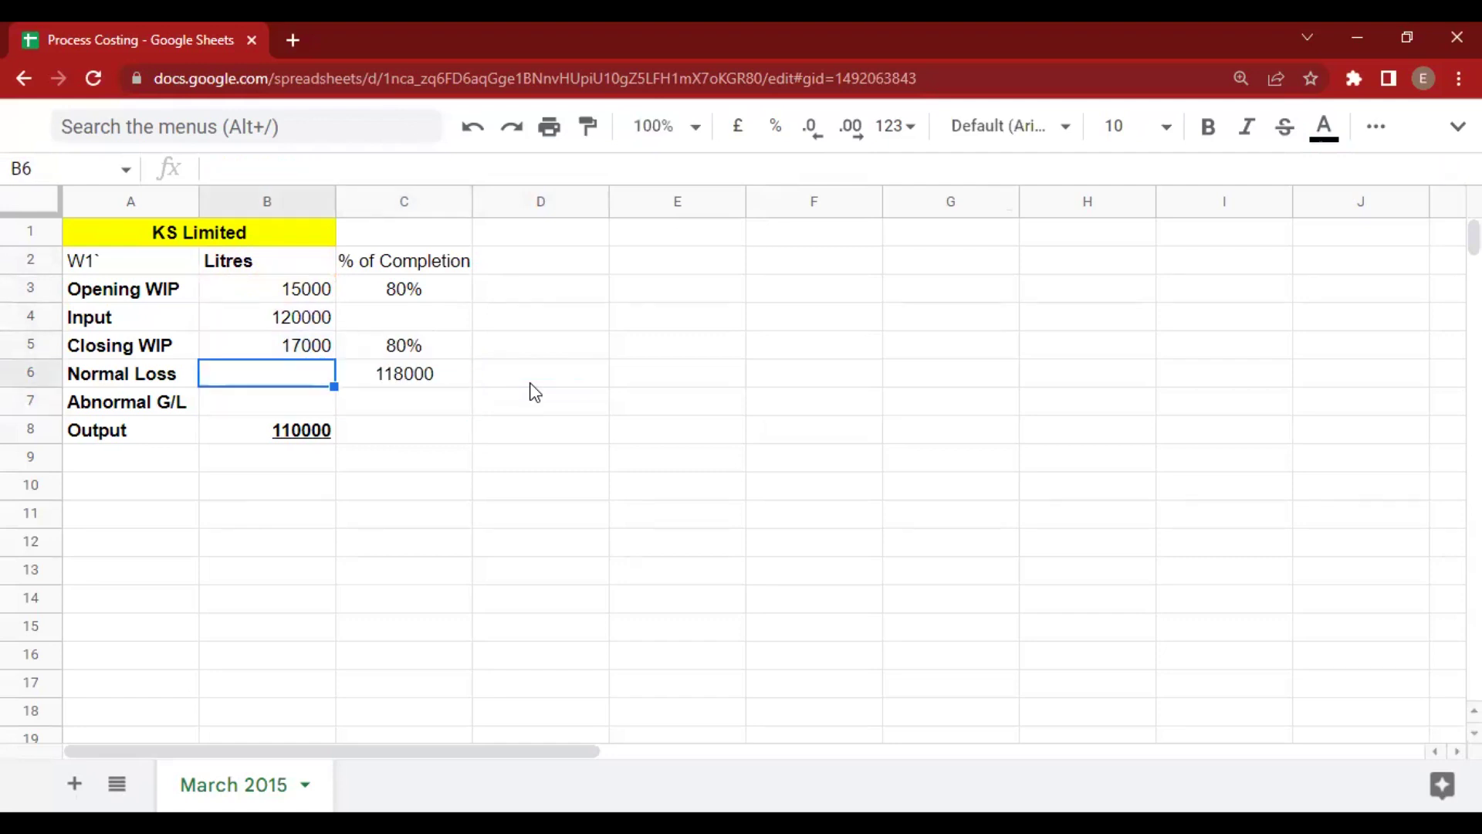
pyautogui.write('=')
pyautogui.press('Right')
pyautogui.write('*')
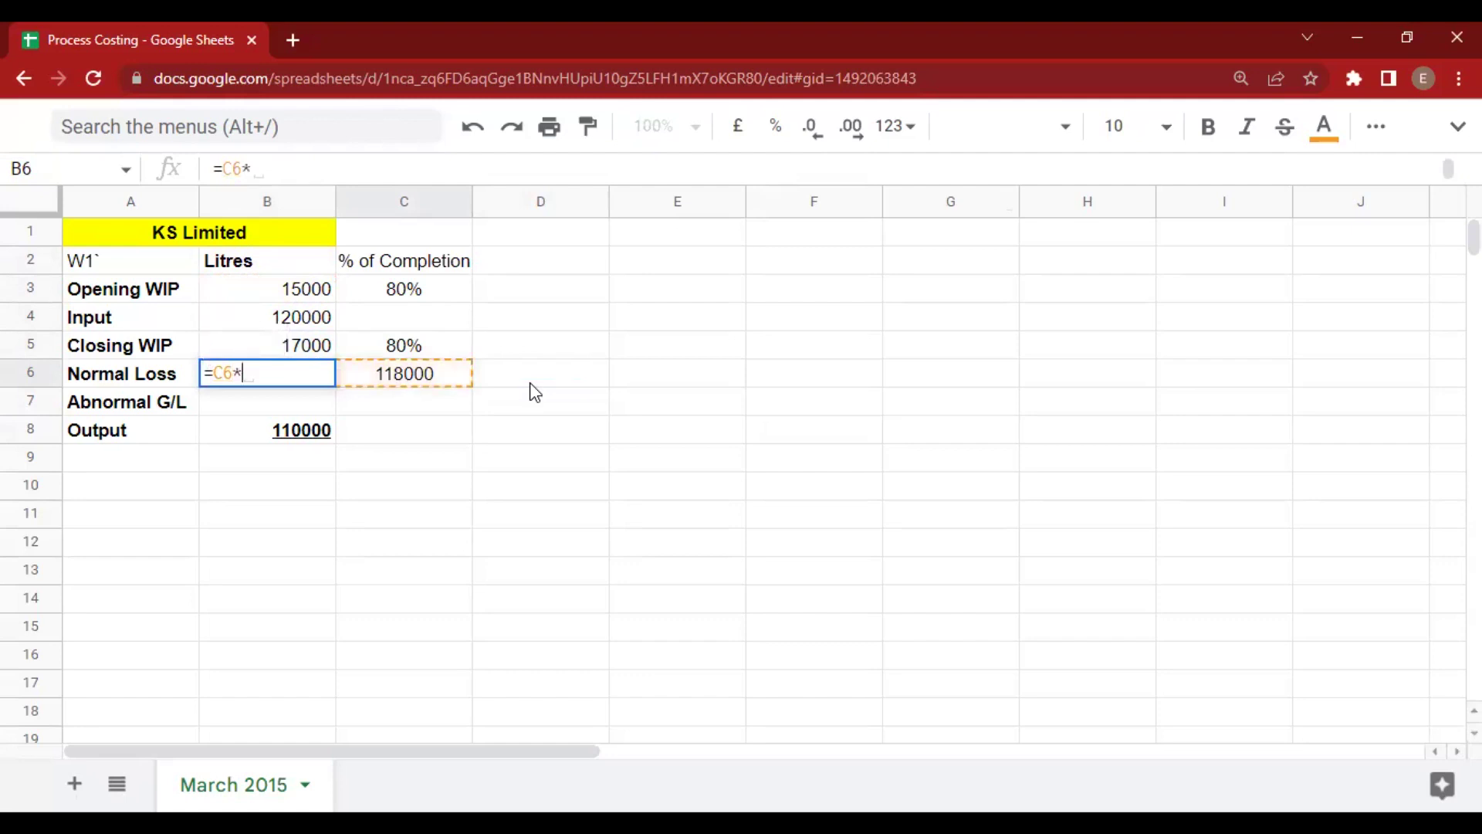
pyautogui.hotkey('alt', 'Tab')
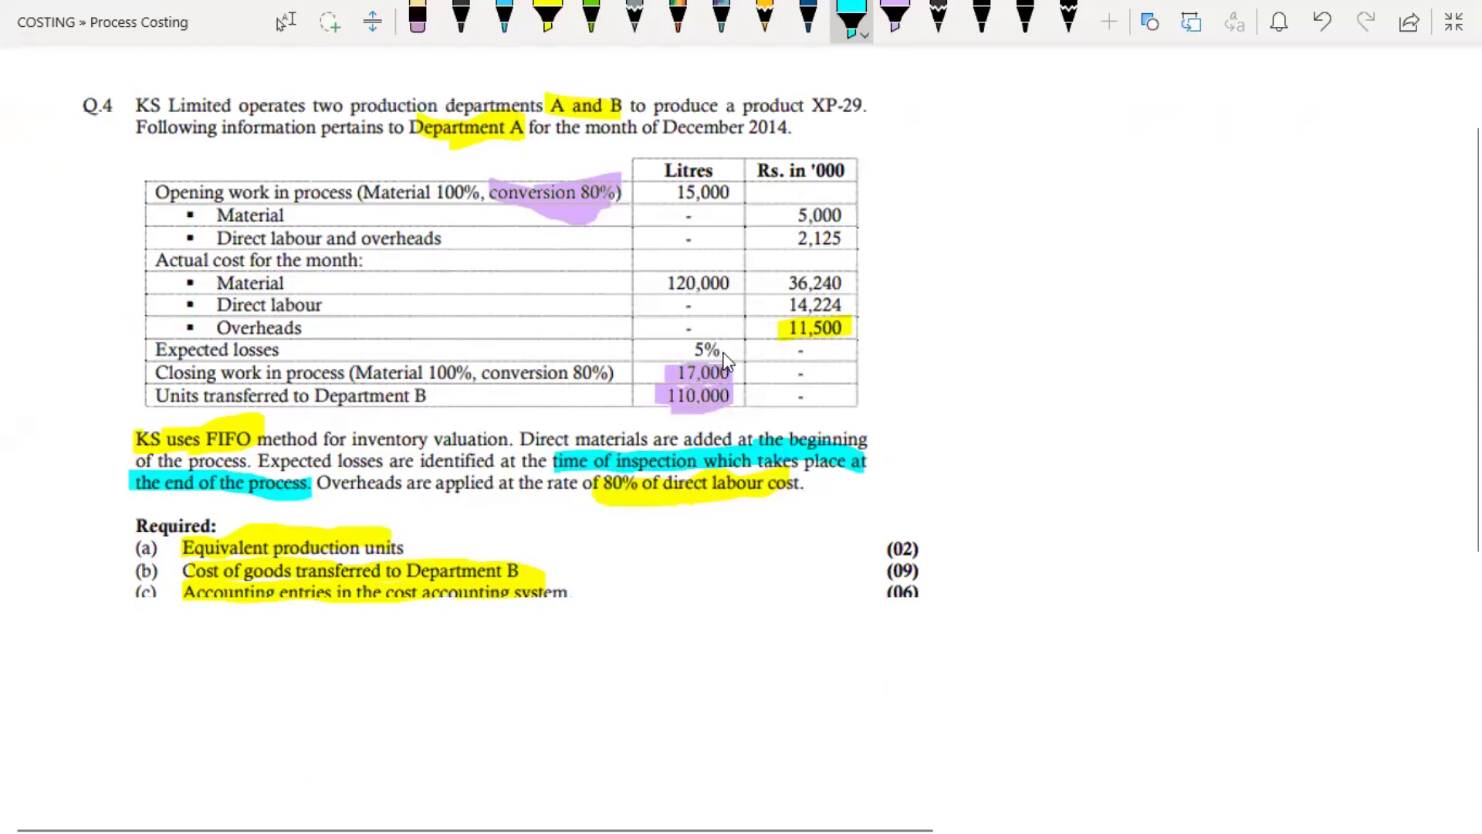
pyautogui.hotkey('alt', 'Tab')
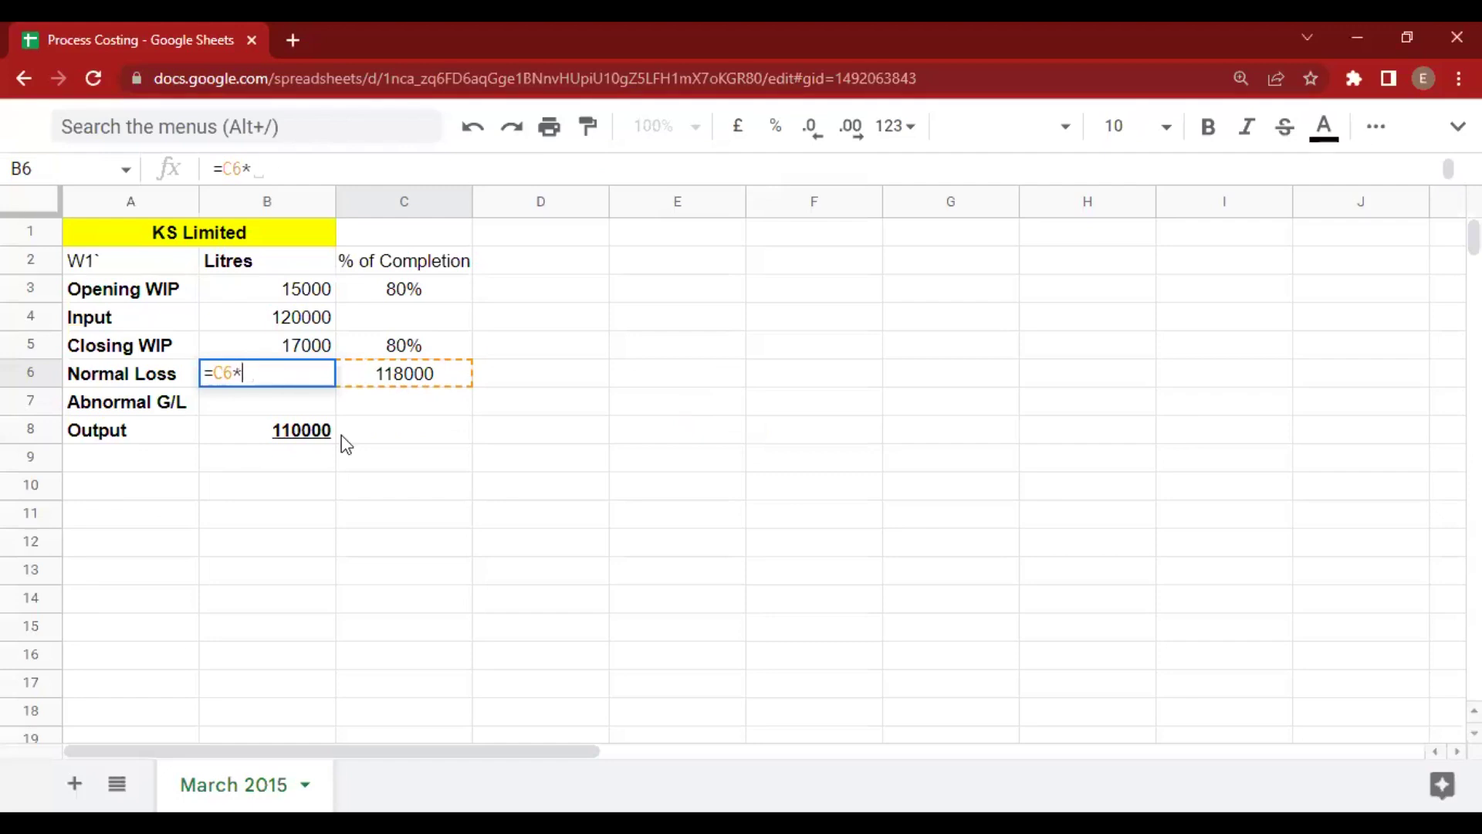
pyautogui.write('5%')
pyautogui.press('Return')
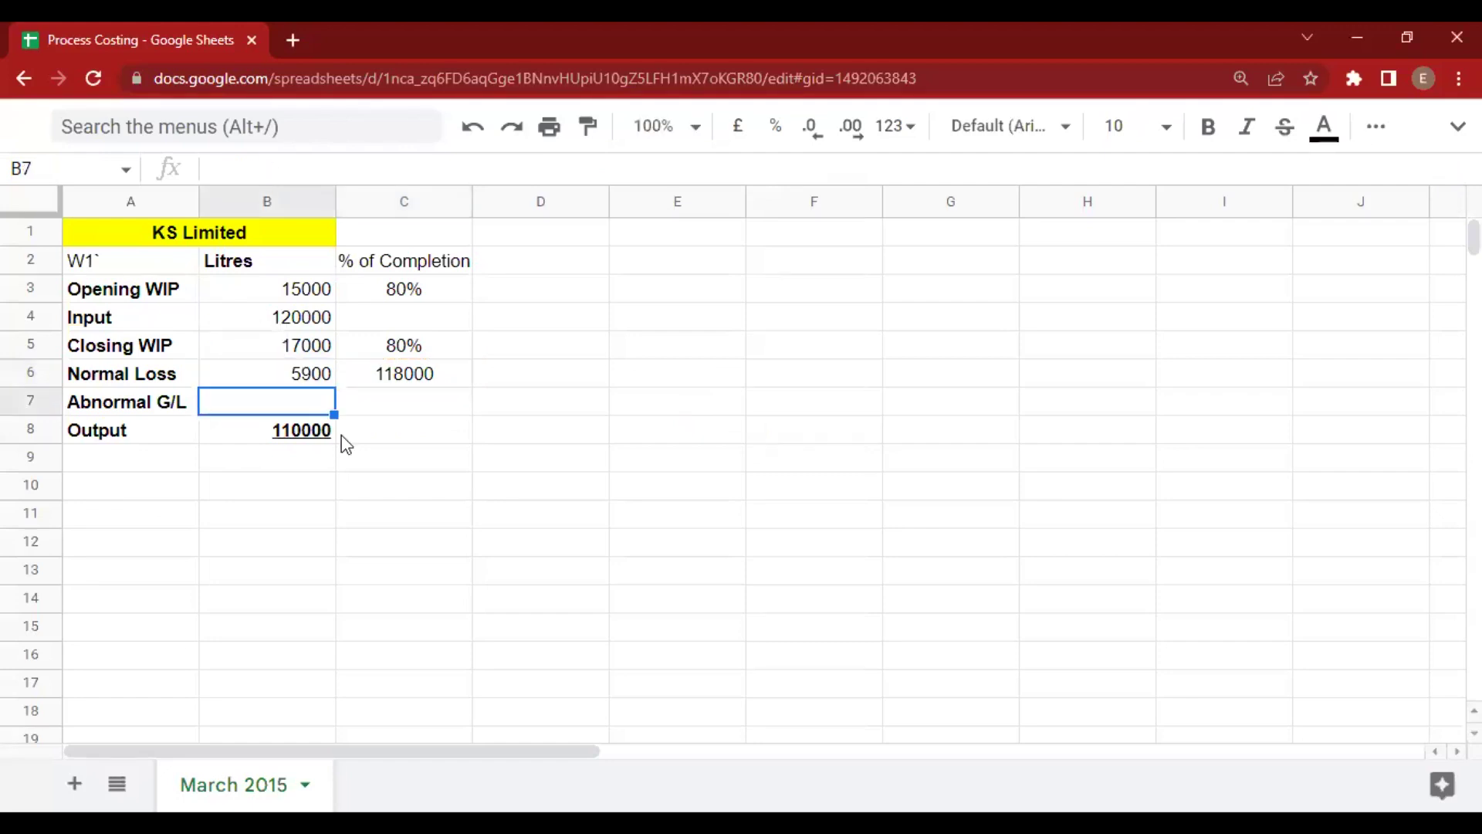
# Calculate the Abnormal G/L litres in B7 with the formula =B8+B6-C6.
pyautogui.write('=')
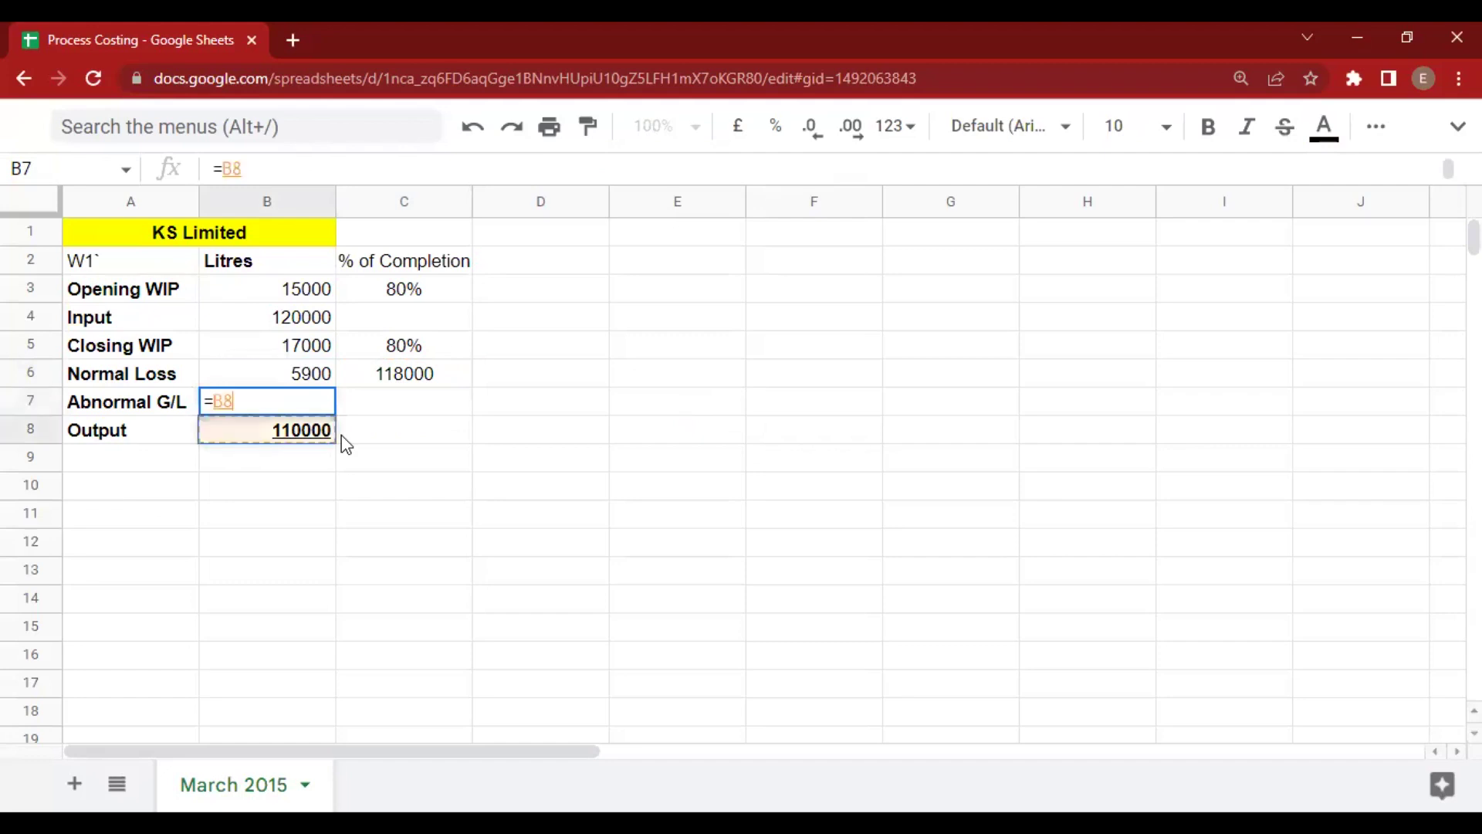
pyautogui.press('Down')
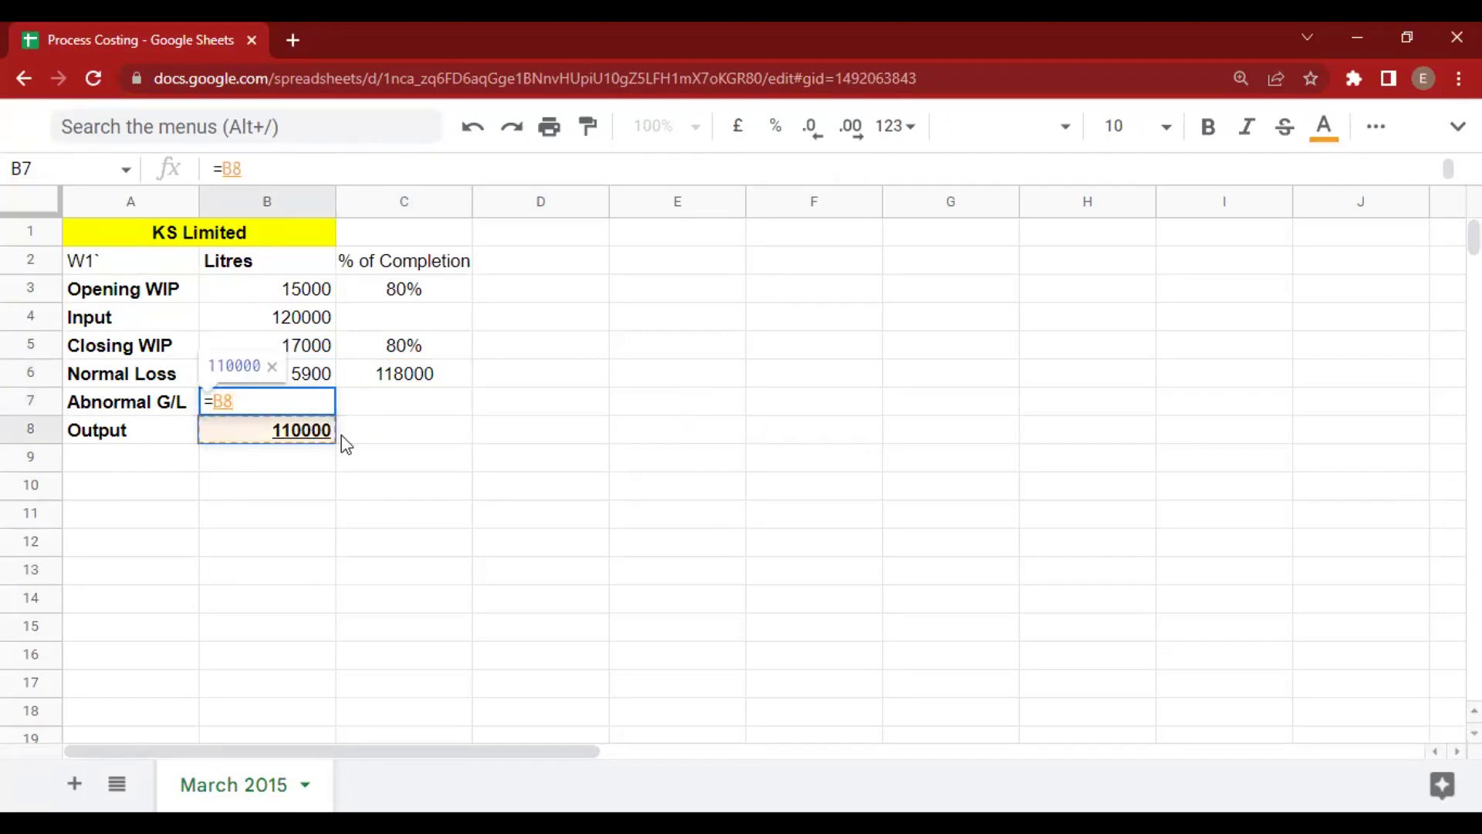
pyautogui.write('+')
pyautogui.press('Up')
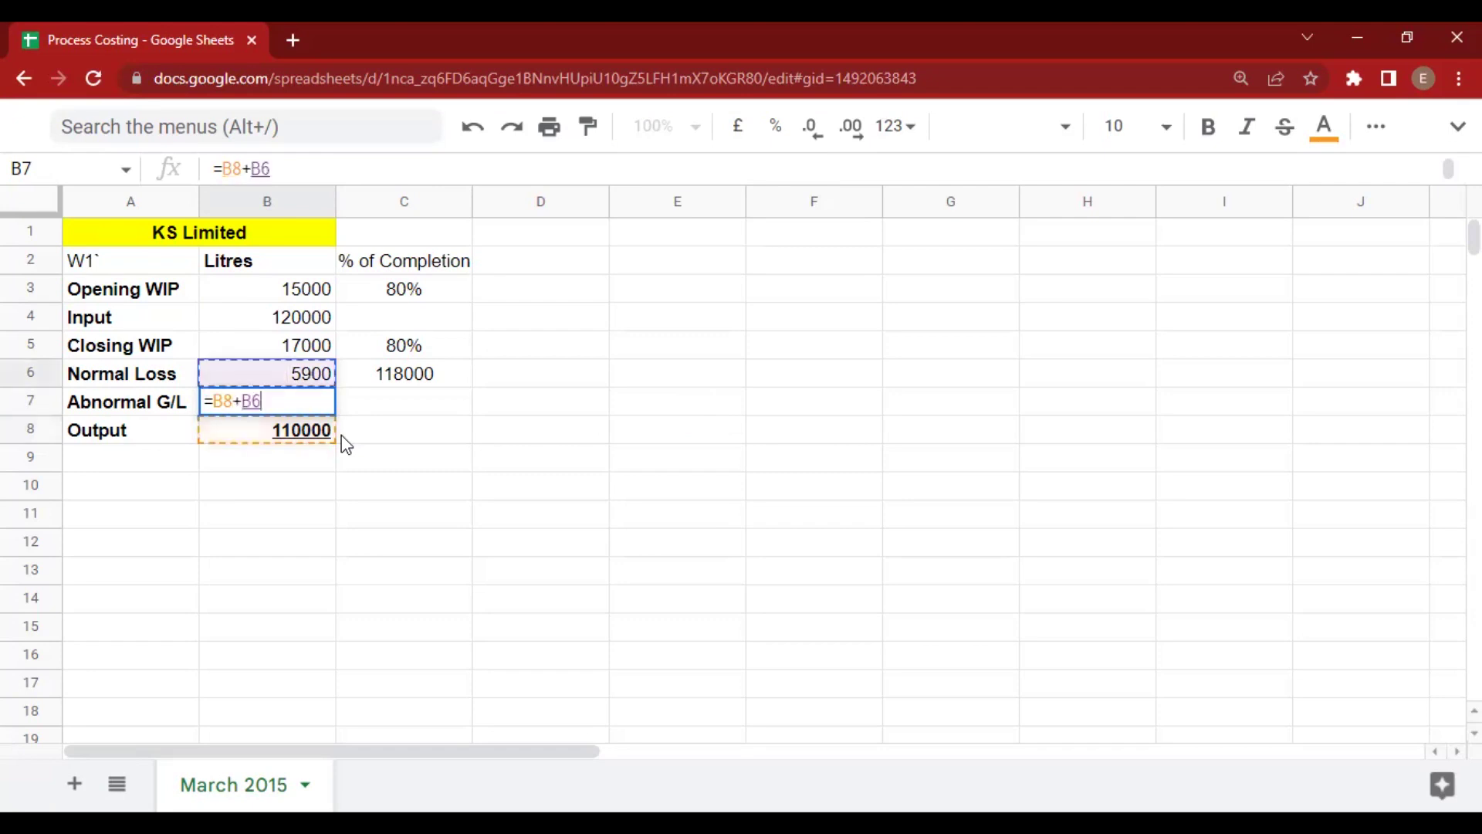
pyautogui.press('Up')
pyautogui.press('Down')
pyautogui.write('-')
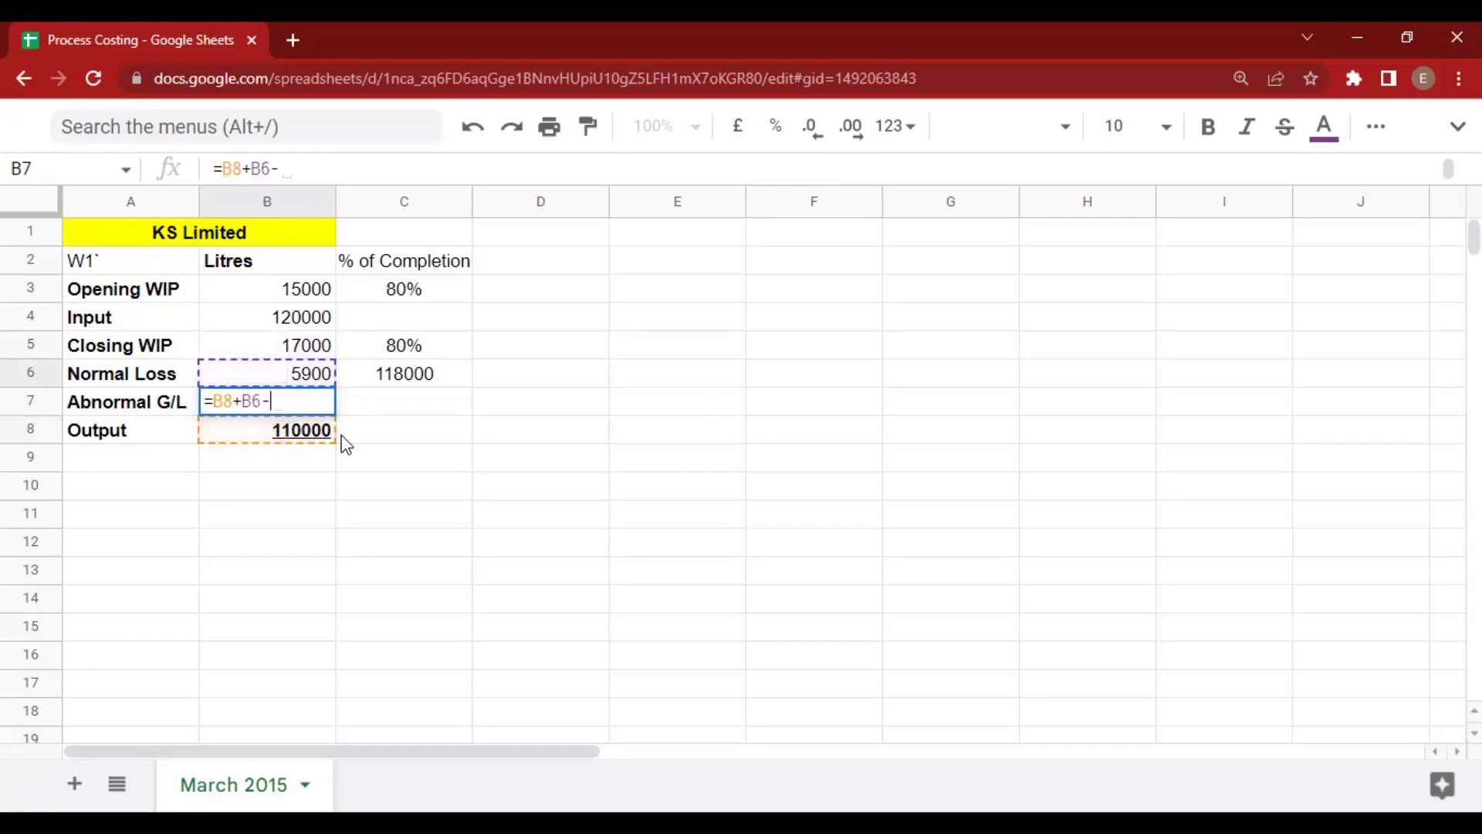
pyautogui.press('Up')
pyautogui.press('Up')
pyautogui.press('Right')
pyautogui.press('Down')
pyautogui.press('Return')
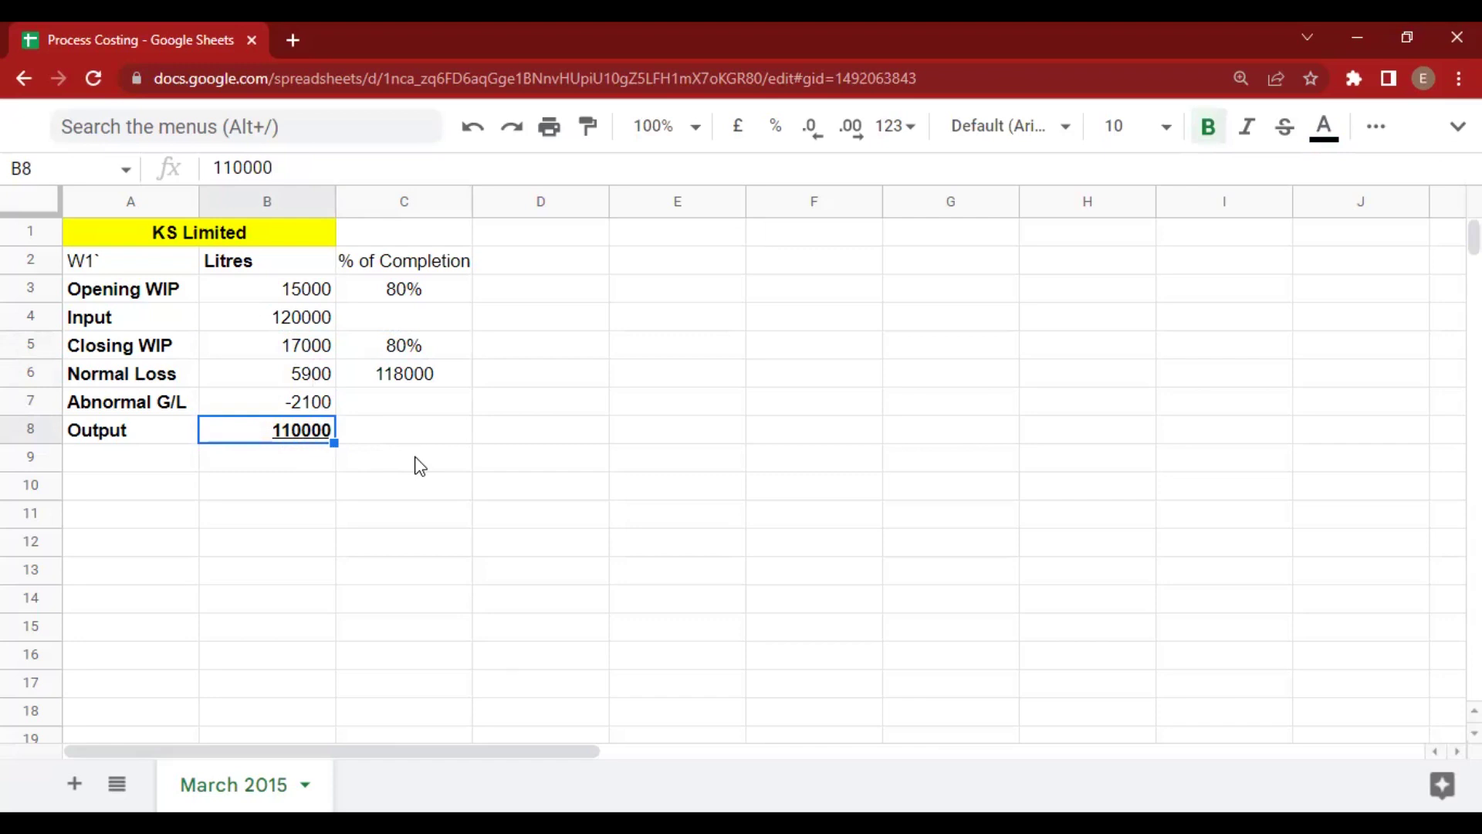
# Enter the heading Equivalent Production Units in E2, beside the litres working.
pyautogui.press('Right')
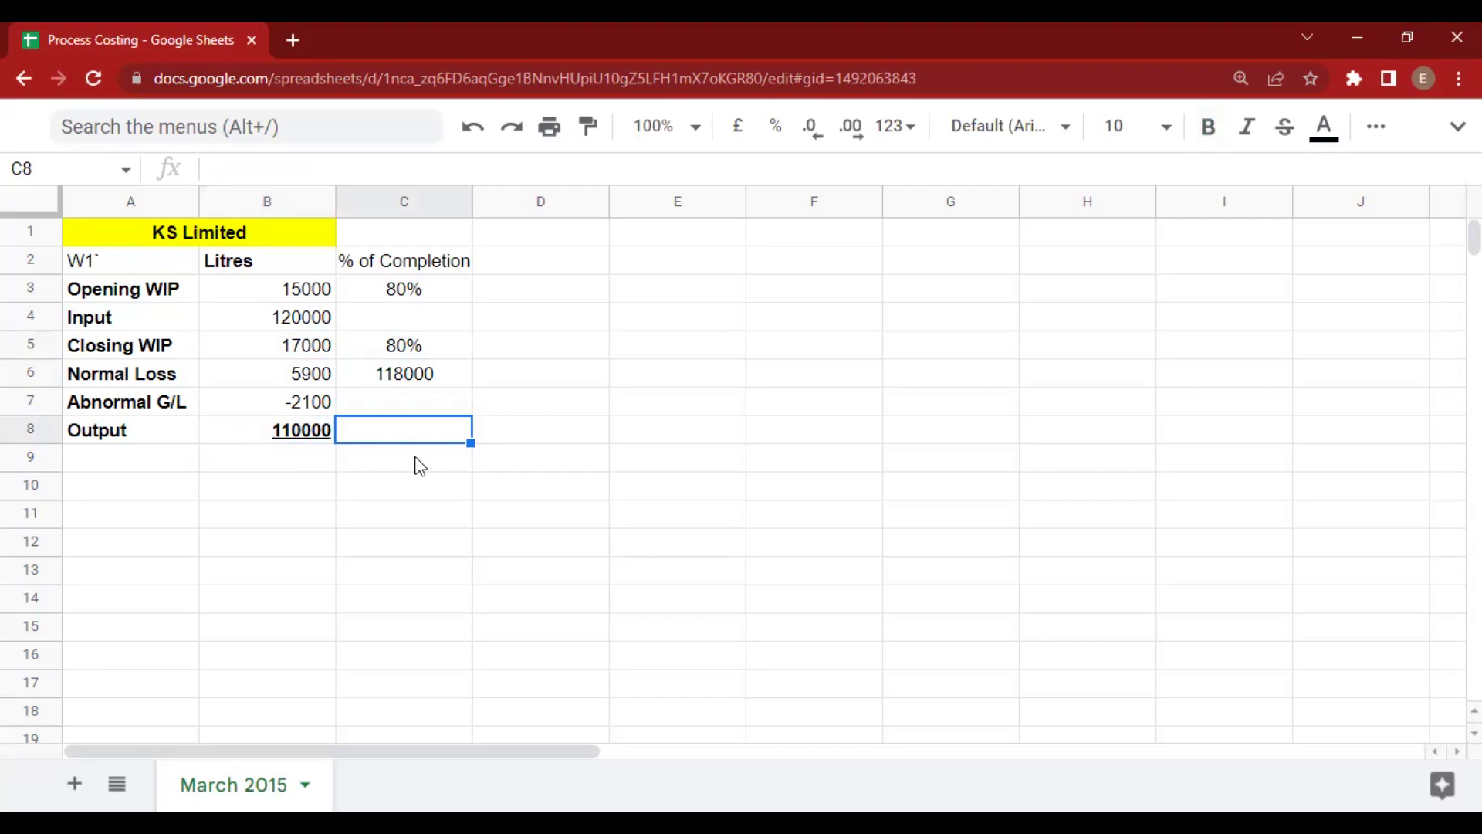
pyautogui.press('Right')
pyautogui.press('Right')
pyautogui.press('Up')
pyautogui.press('Up')
pyautogui.press('Up')
pyautogui.press('Up')
pyautogui.press('Up')
pyautogui.press('Up')
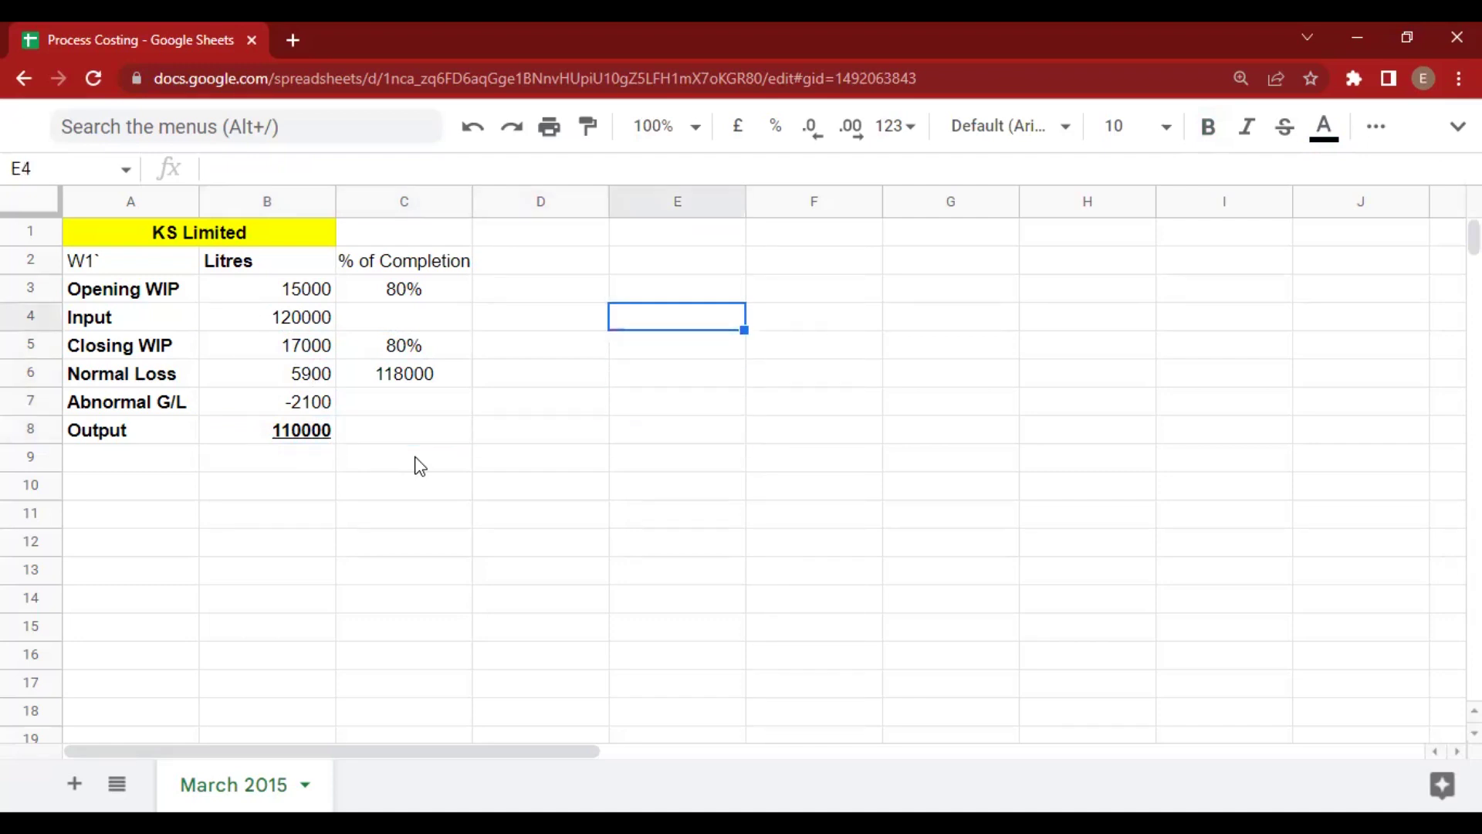
pyautogui.write('E')
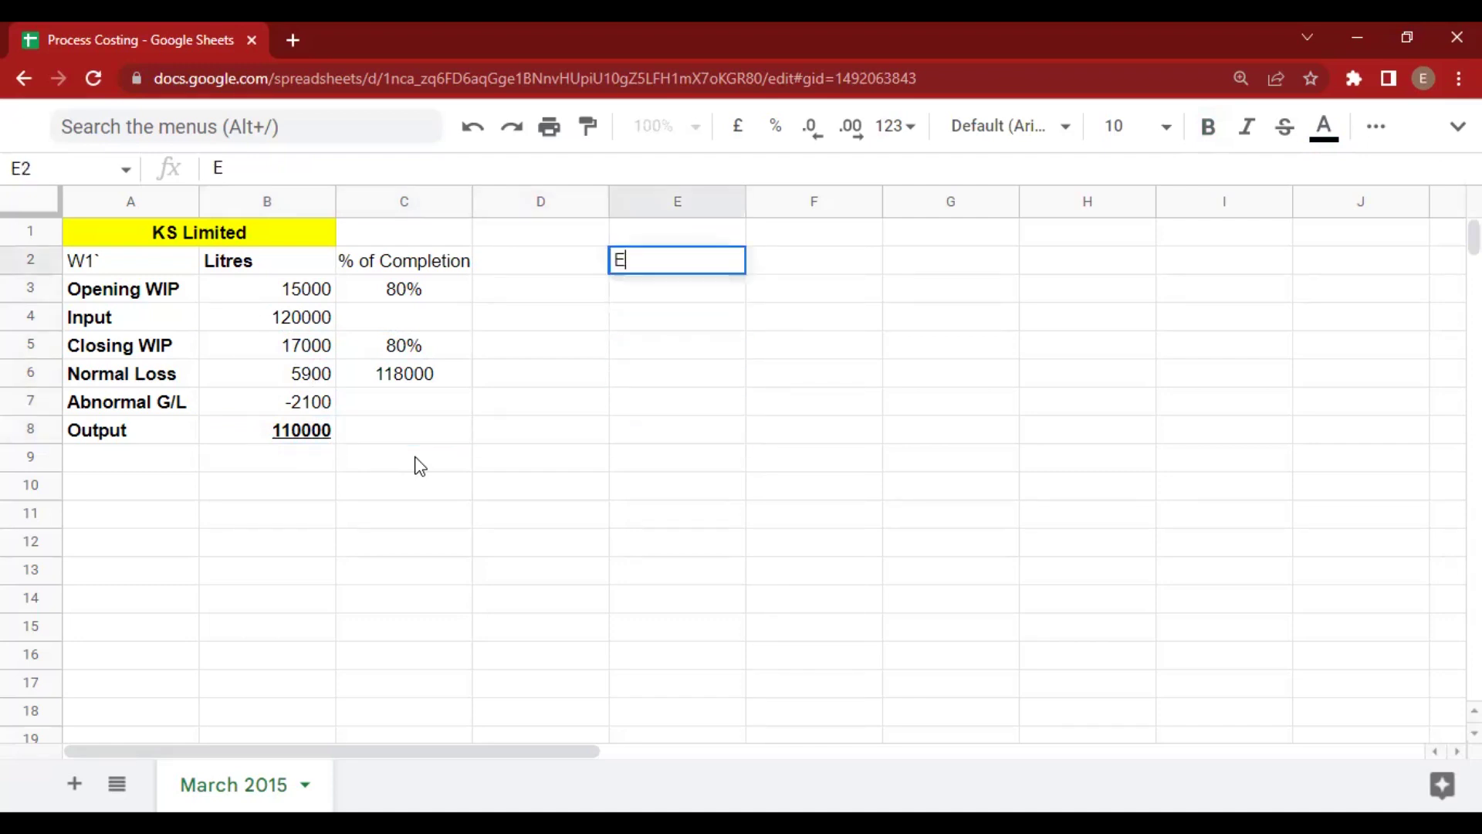
pyautogui.write('quivalen')
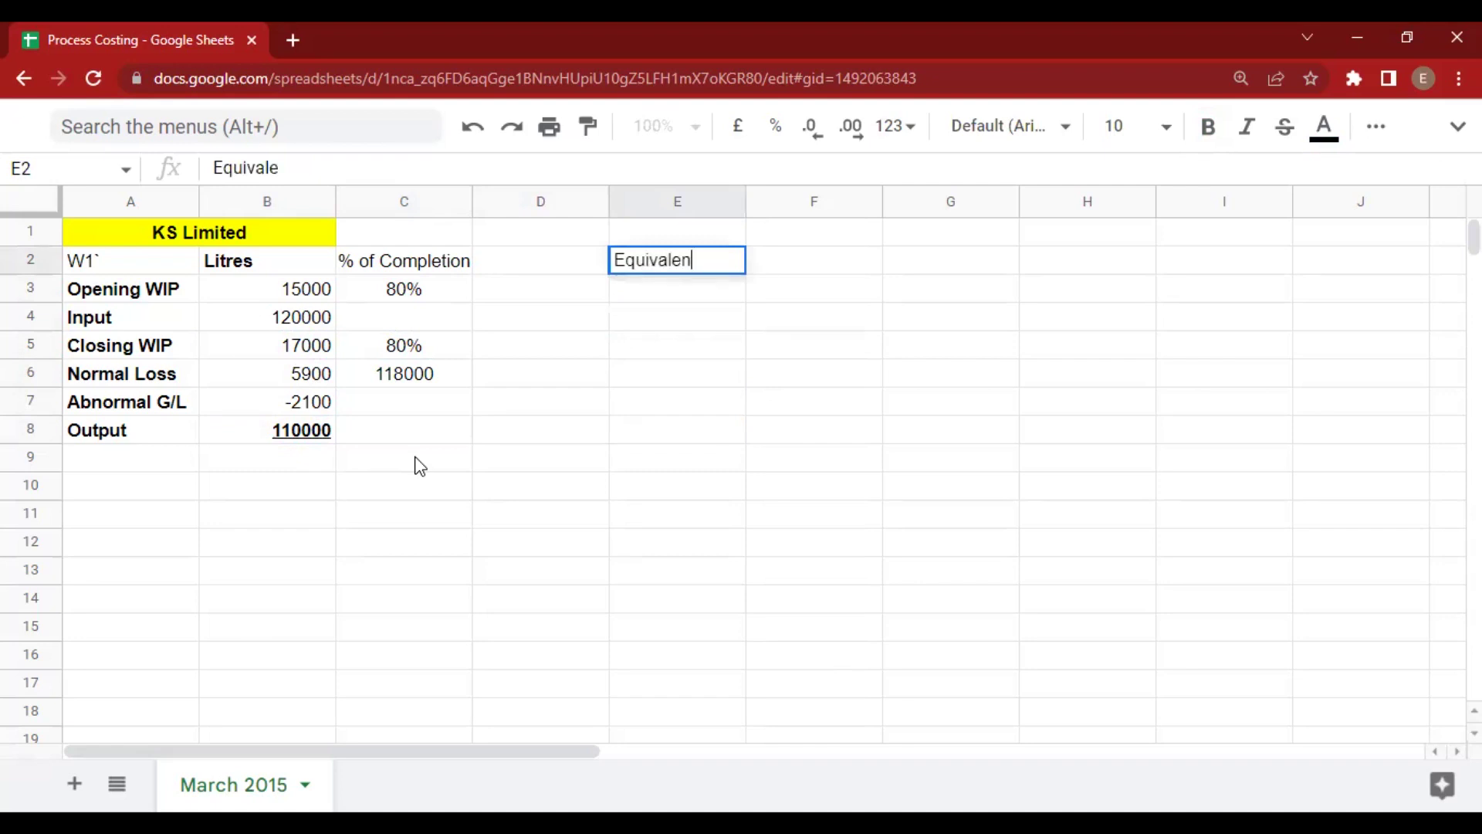
pyautogui.write('t Productio')
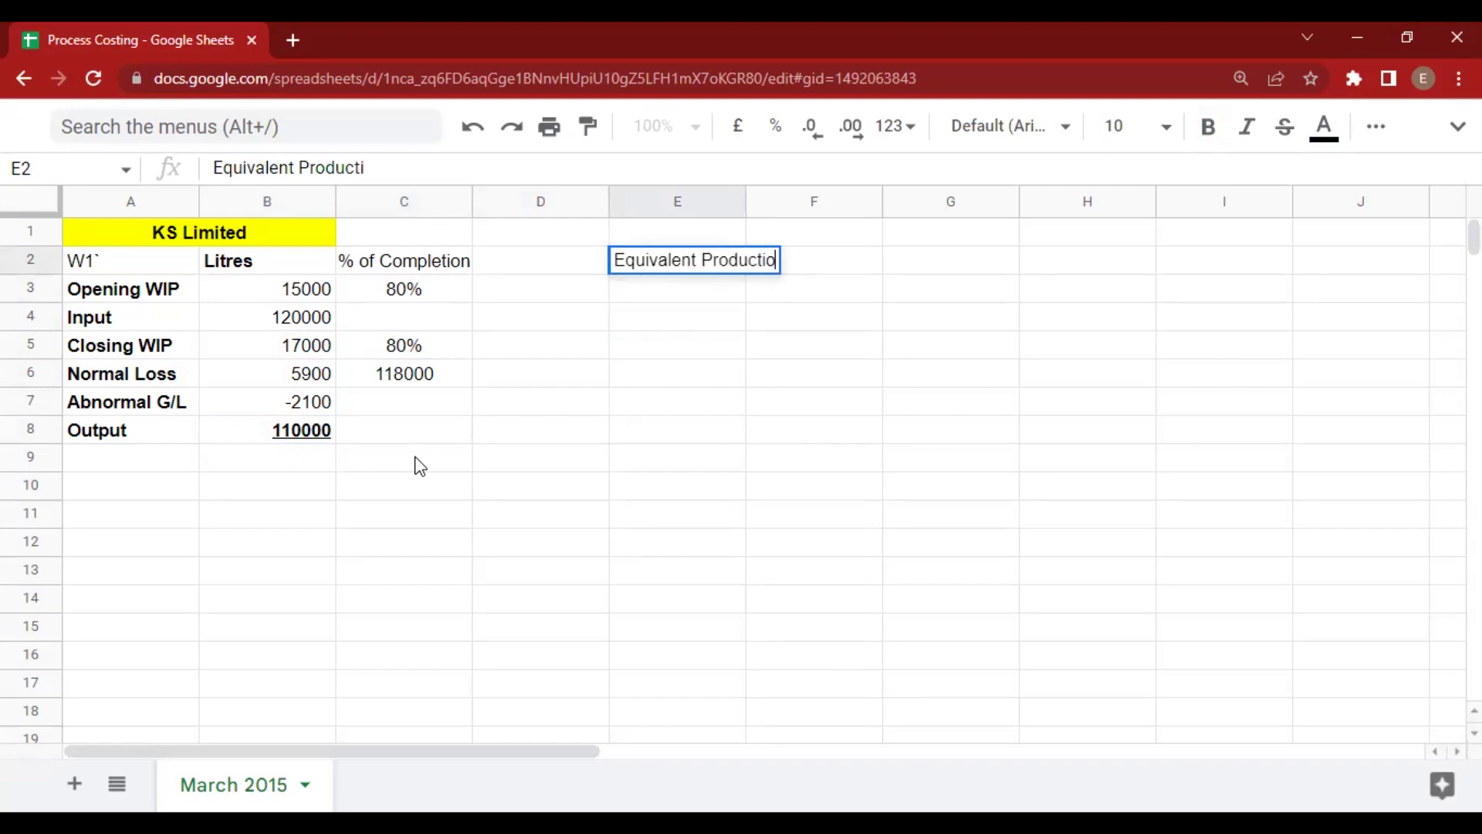
pyautogui.write('n Units')
pyautogui.press('Return')
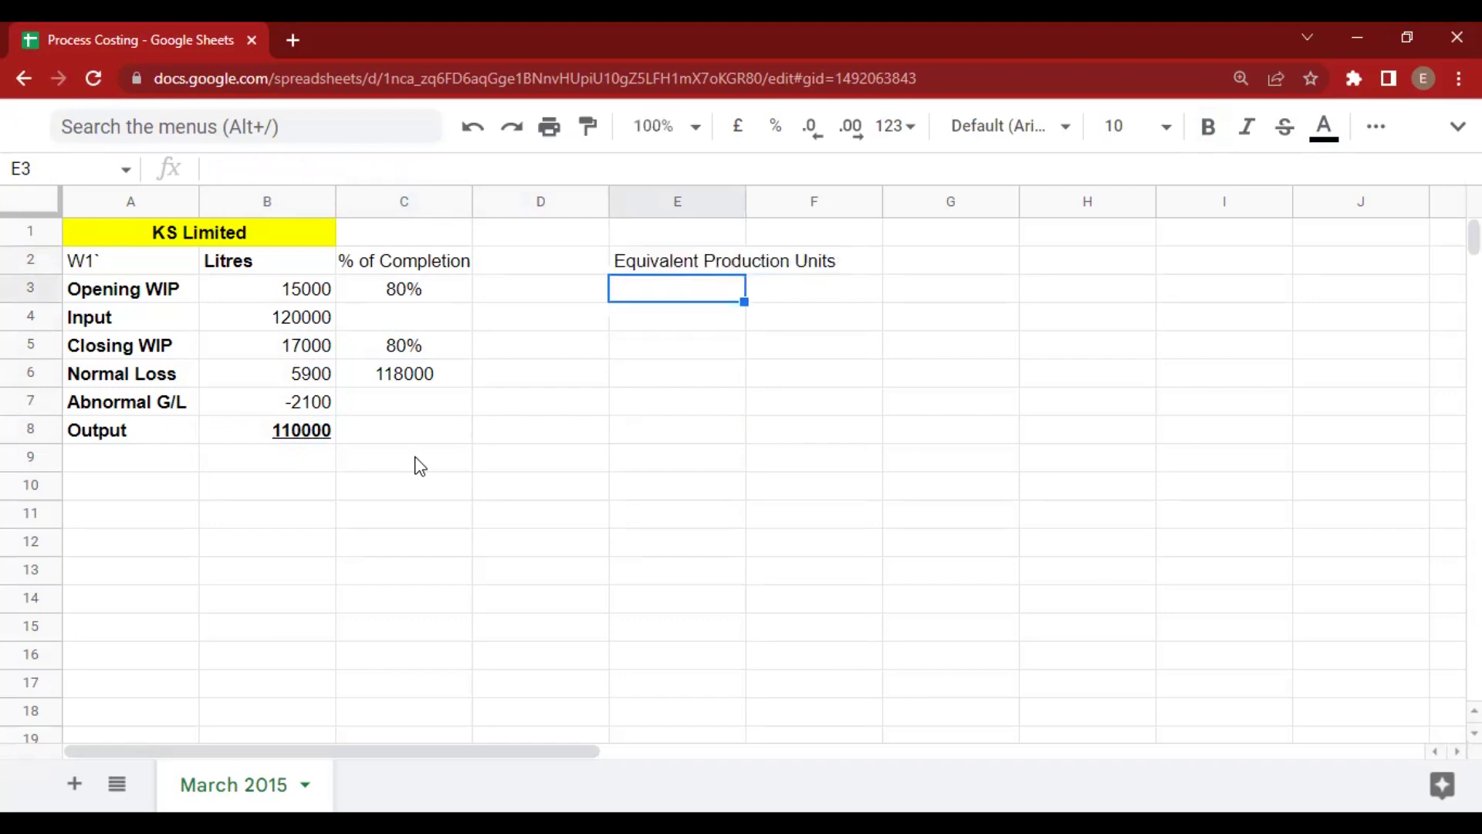
# Make the Equivalent Production Units heading bold and merge it across E2:F2.
pyautogui.press('Up')
pyautogui.hotkey('shift', 'Right')
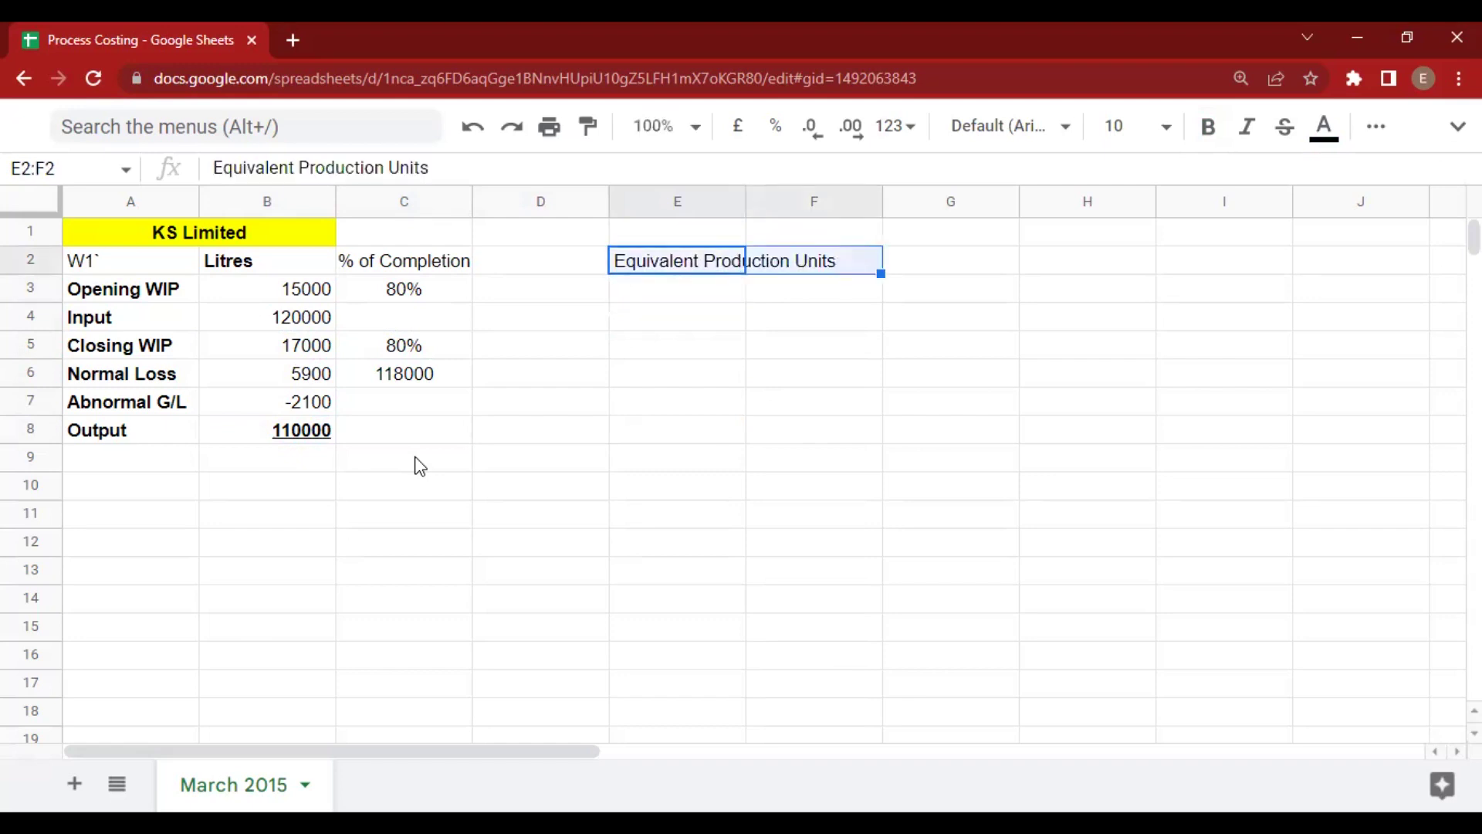
pyautogui.hotkey('ctrl', 'b')
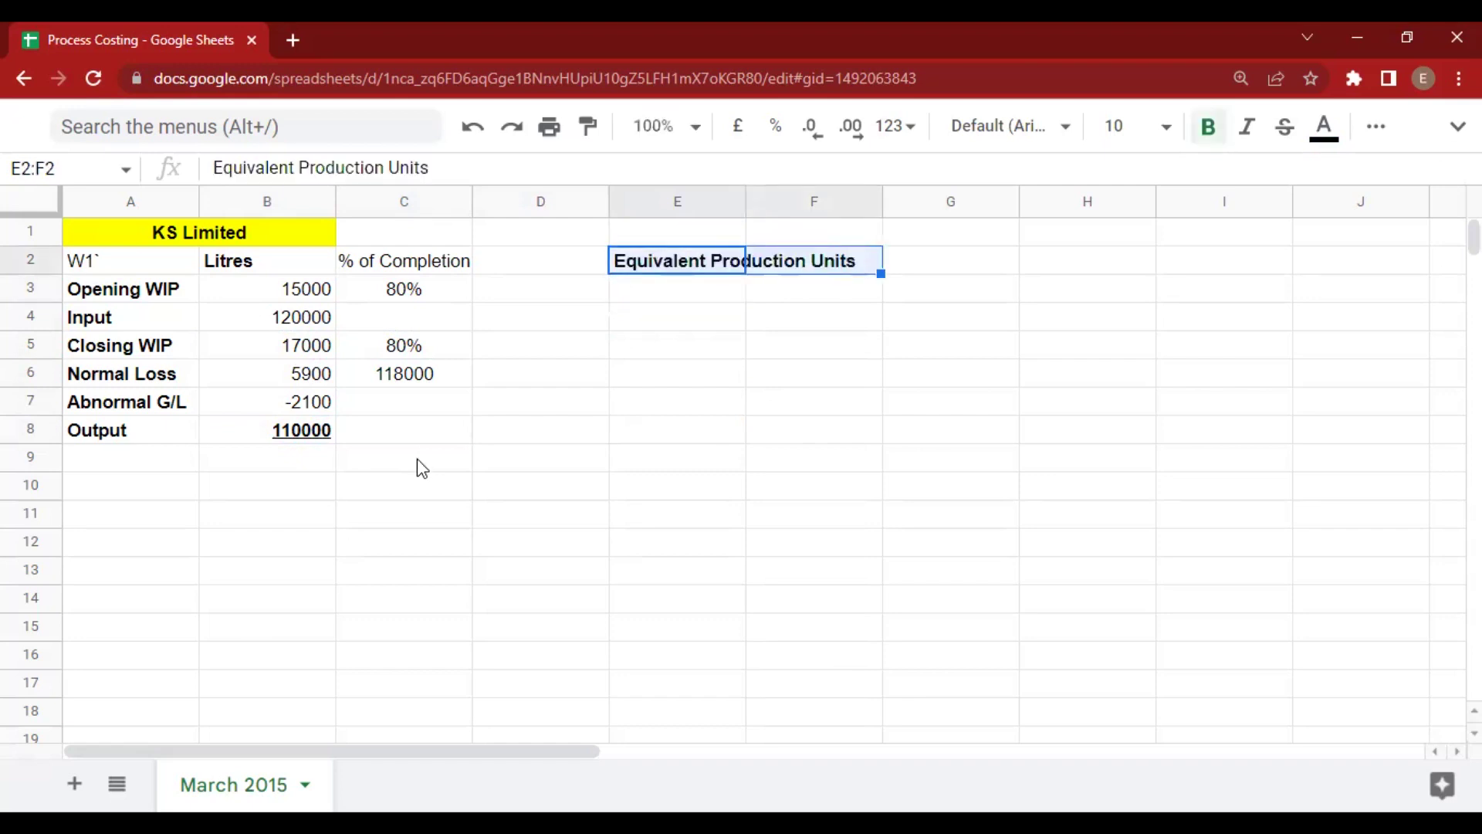
pyautogui.click(1376, 127)
pyautogui.click(891, 176)
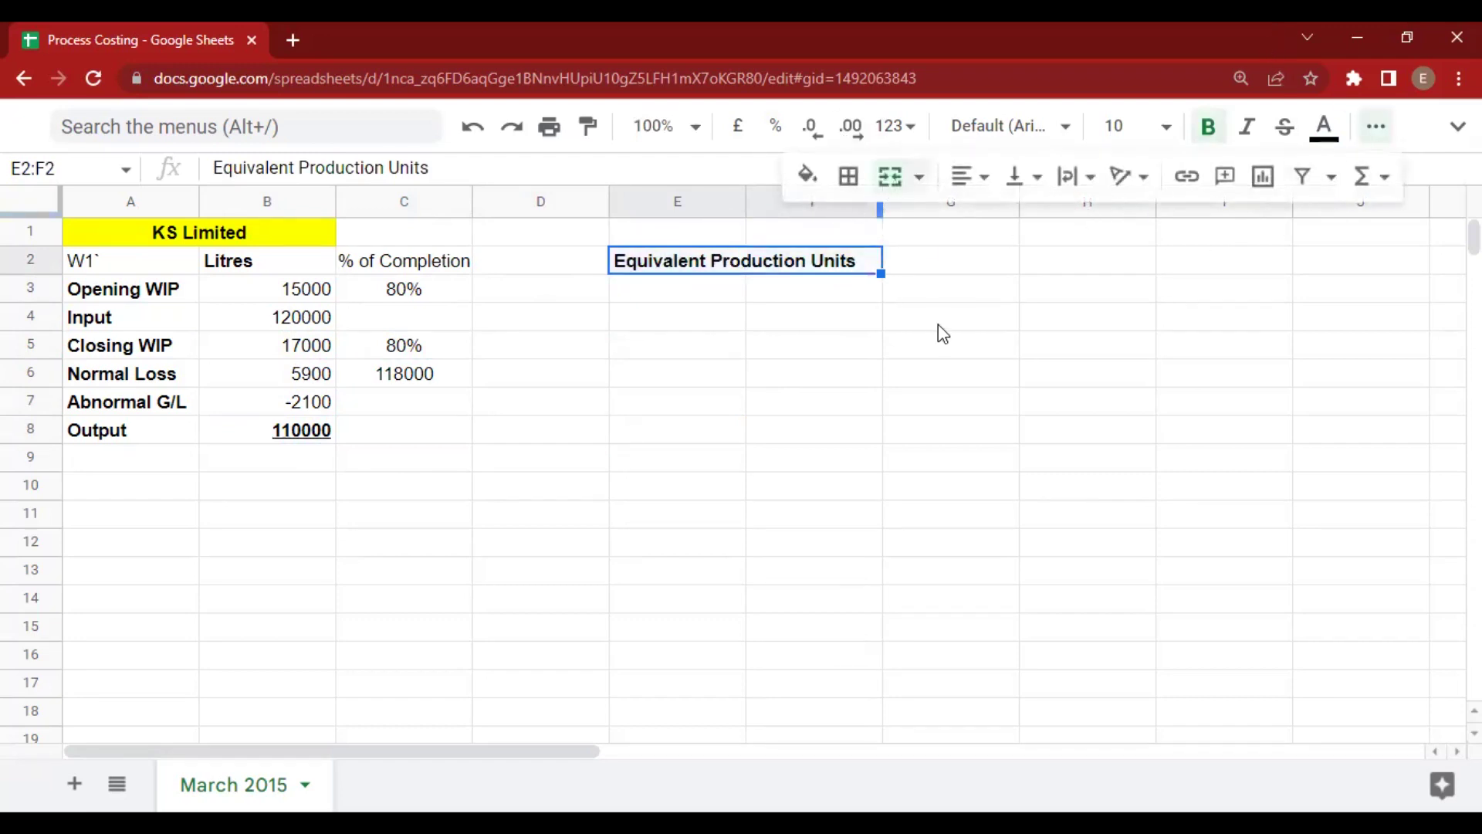
pyautogui.click(943, 334)
# Fill the merged Equivalent Production Units heading with grey.
pyautogui.hotkey('ctrl', '-')
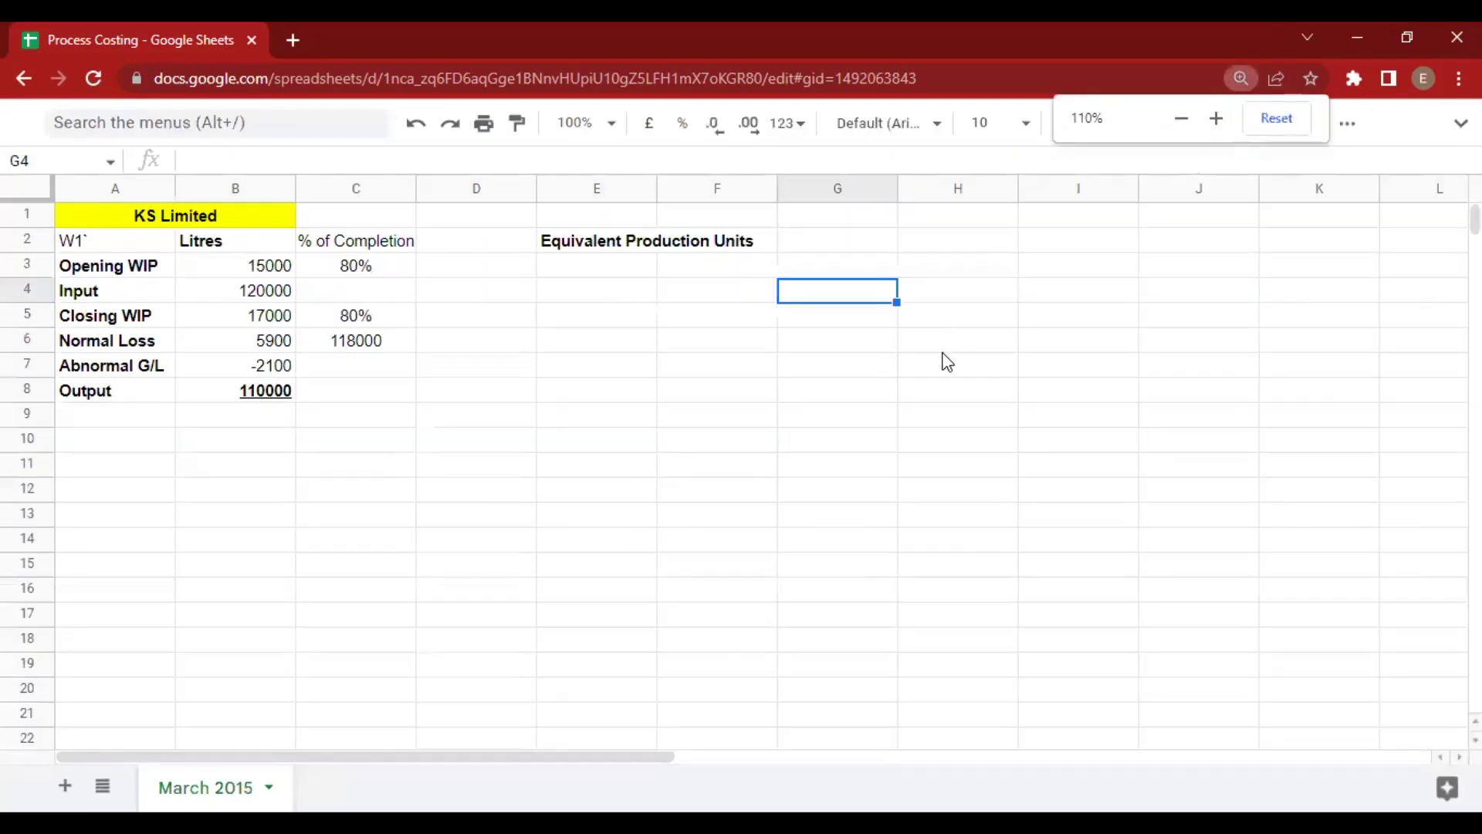
pyautogui.click(934, 340)
pyautogui.press('Left')
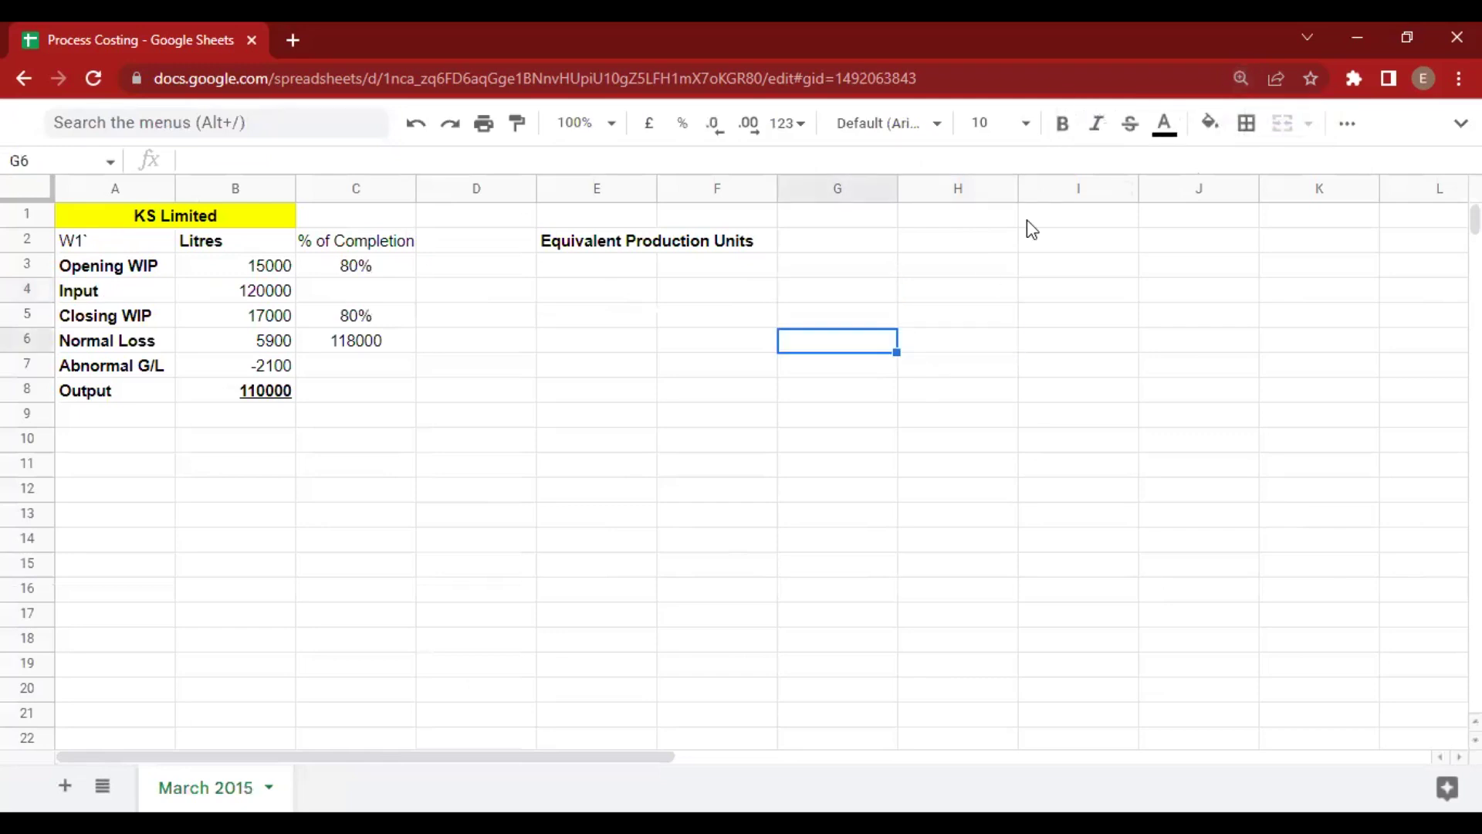
pyautogui.press('Up')
pyautogui.press('Up')
pyautogui.press('Up')
pyautogui.press('Left')
pyautogui.press('Up')
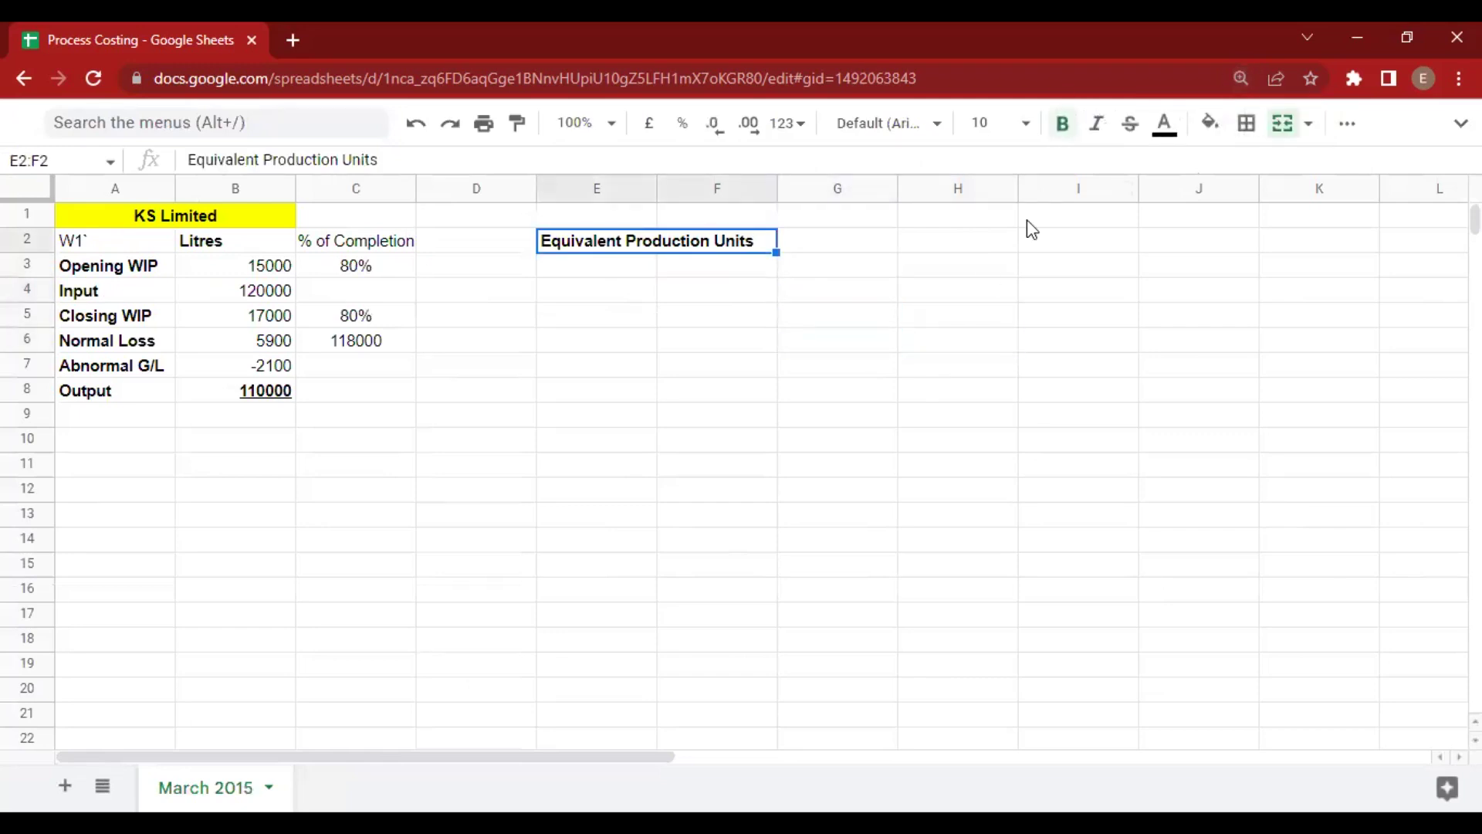
pyautogui.click(1210, 122)
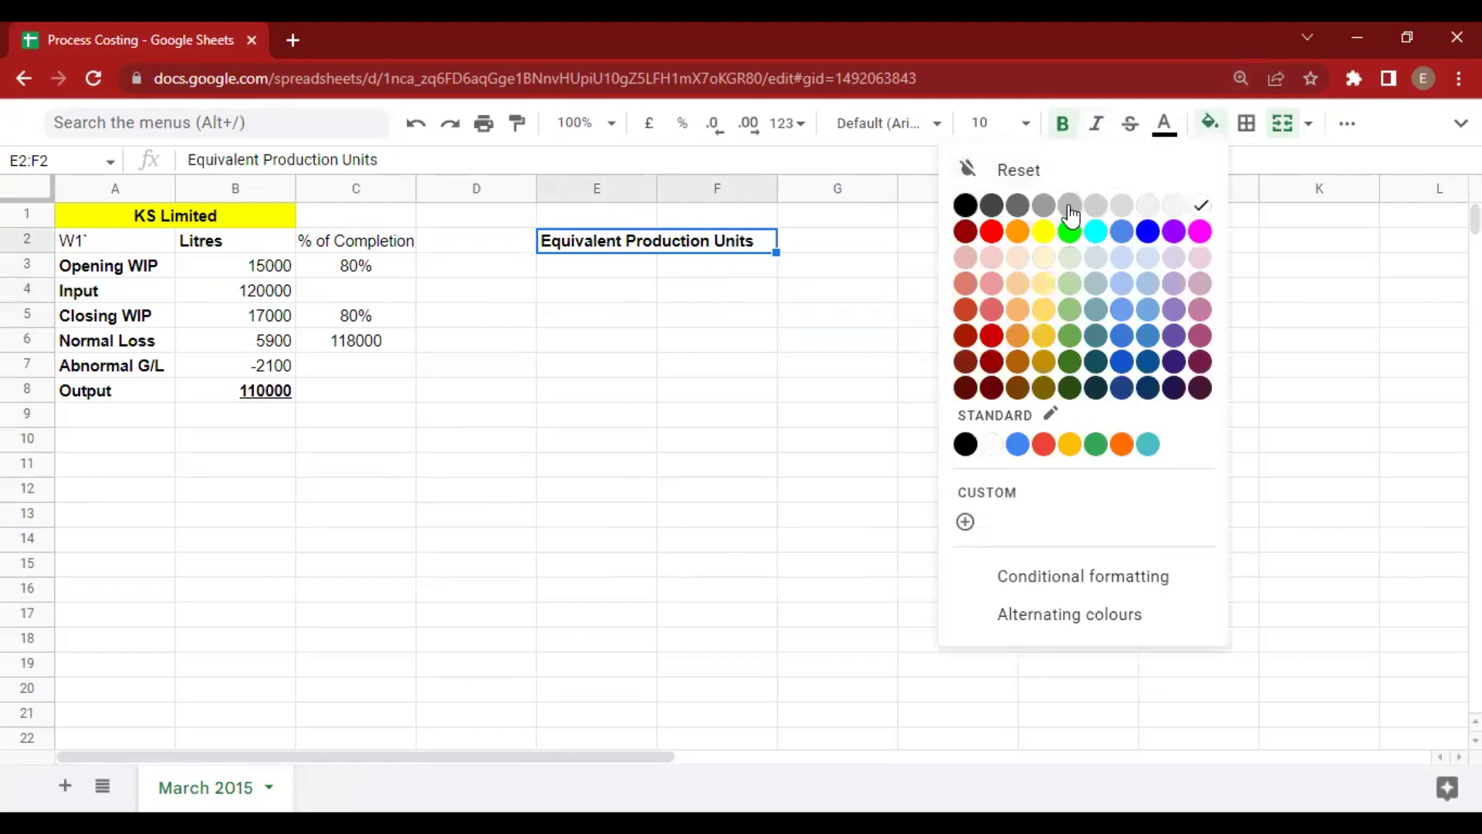
pyautogui.click(1069, 206)
# Enter the column headings Units in F3 and % of Completion in G3.
pyautogui.click(717, 270)
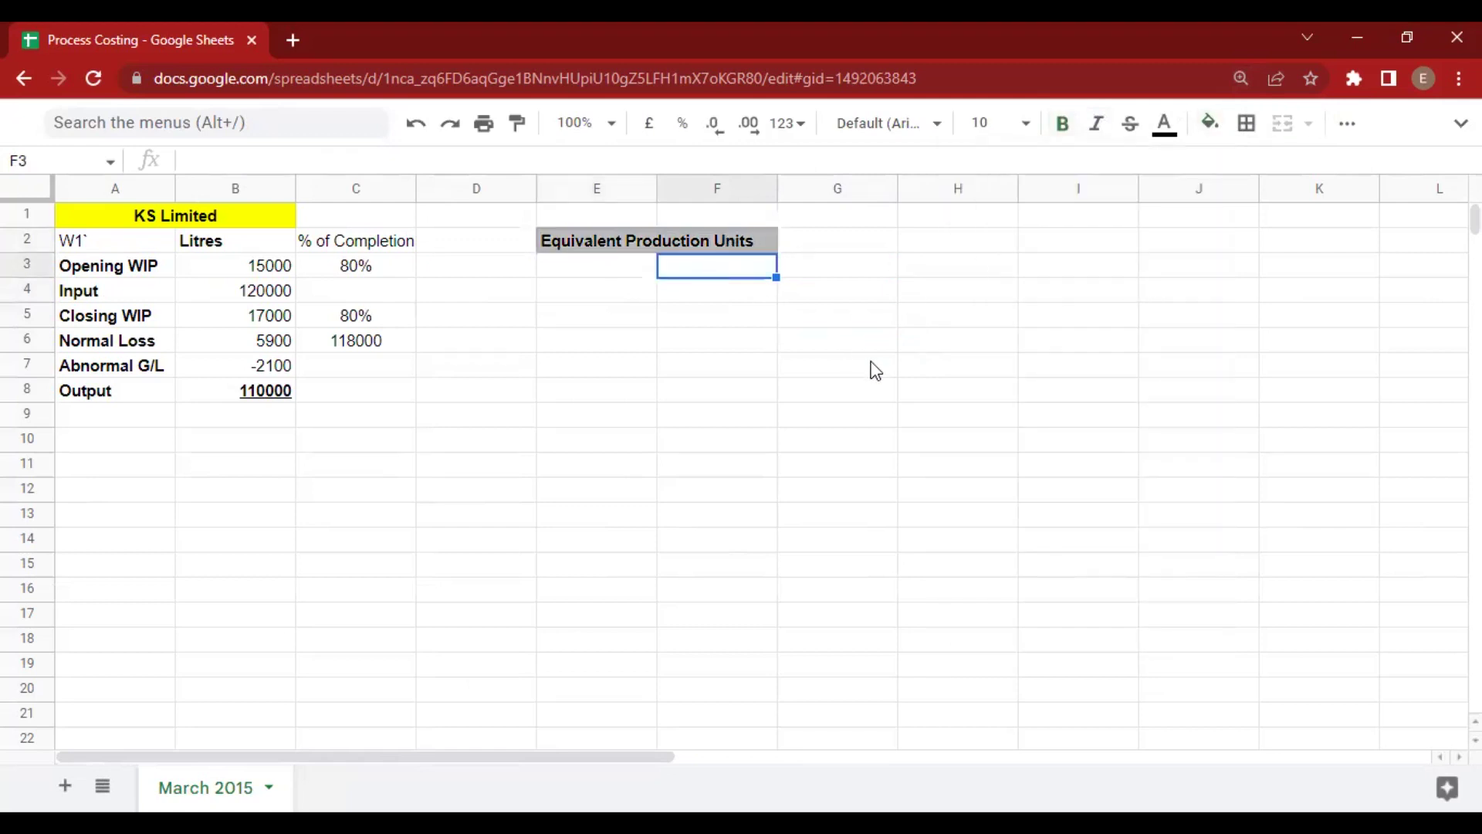
pyautogui.write('Uniy')
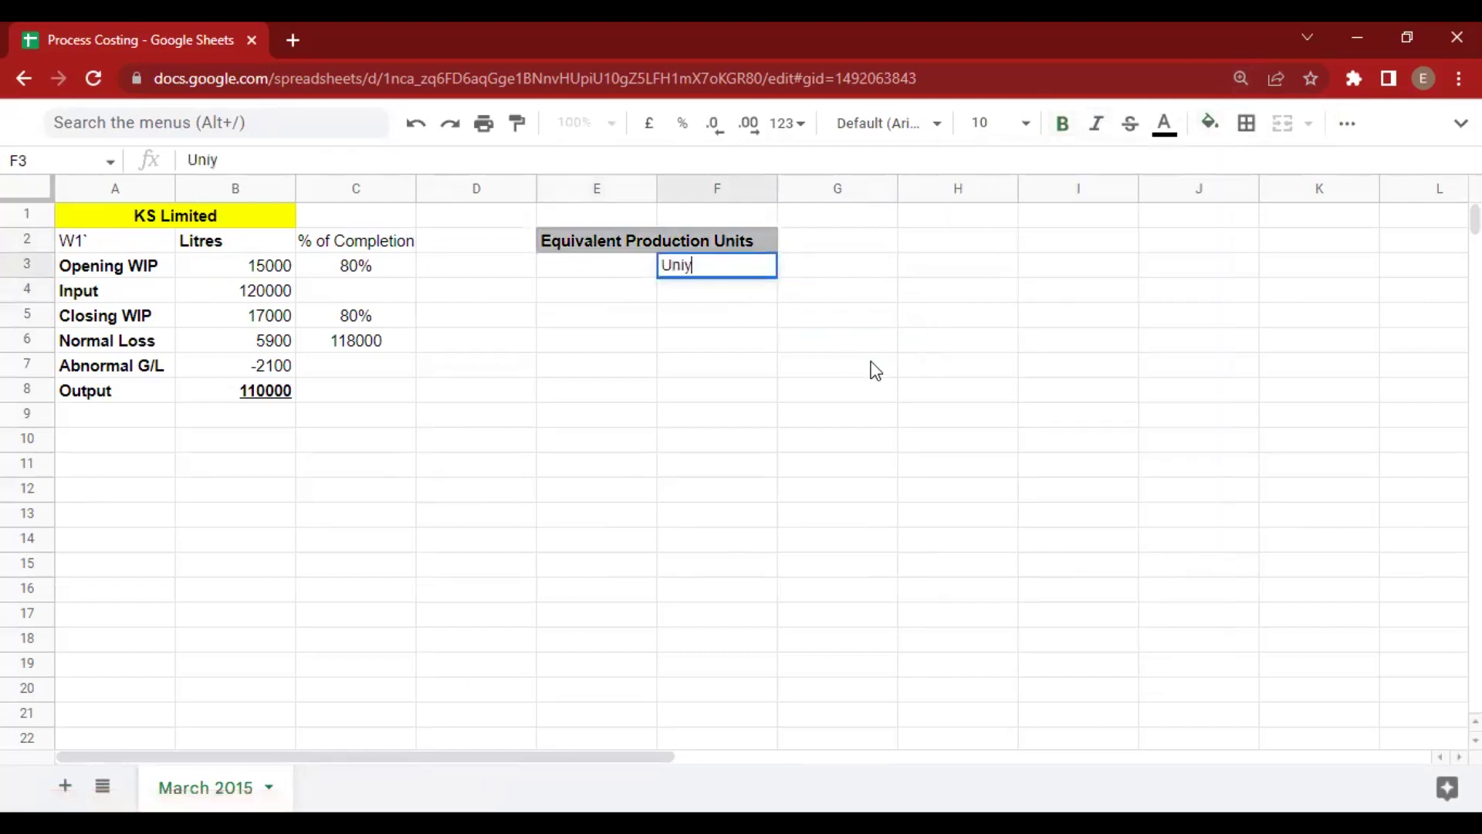
pyautogui.press('BackSpace')
pyautogui.write('ts')
pyautogui.press('Tab')
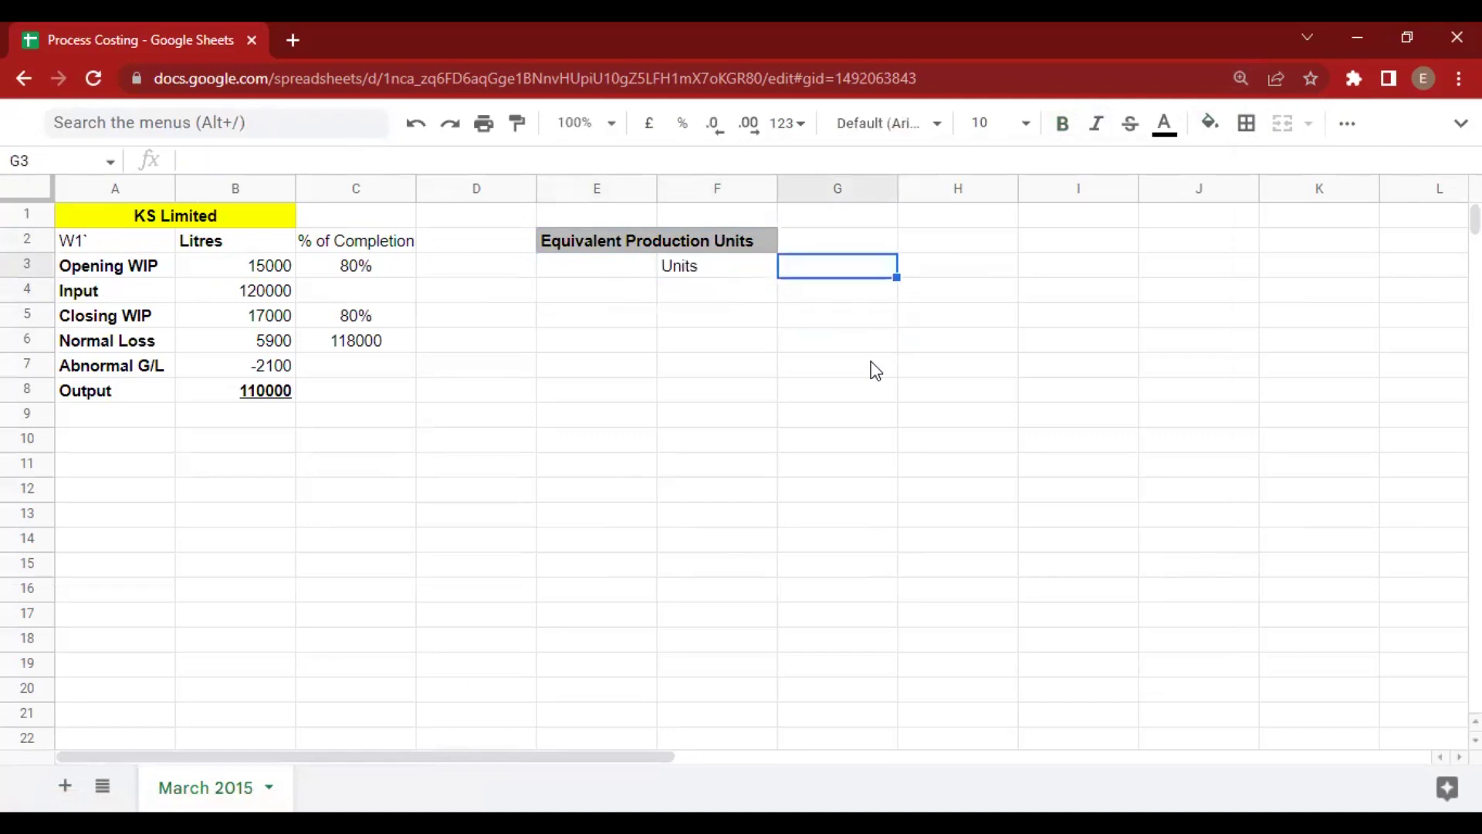
pyautogui.write('% o')
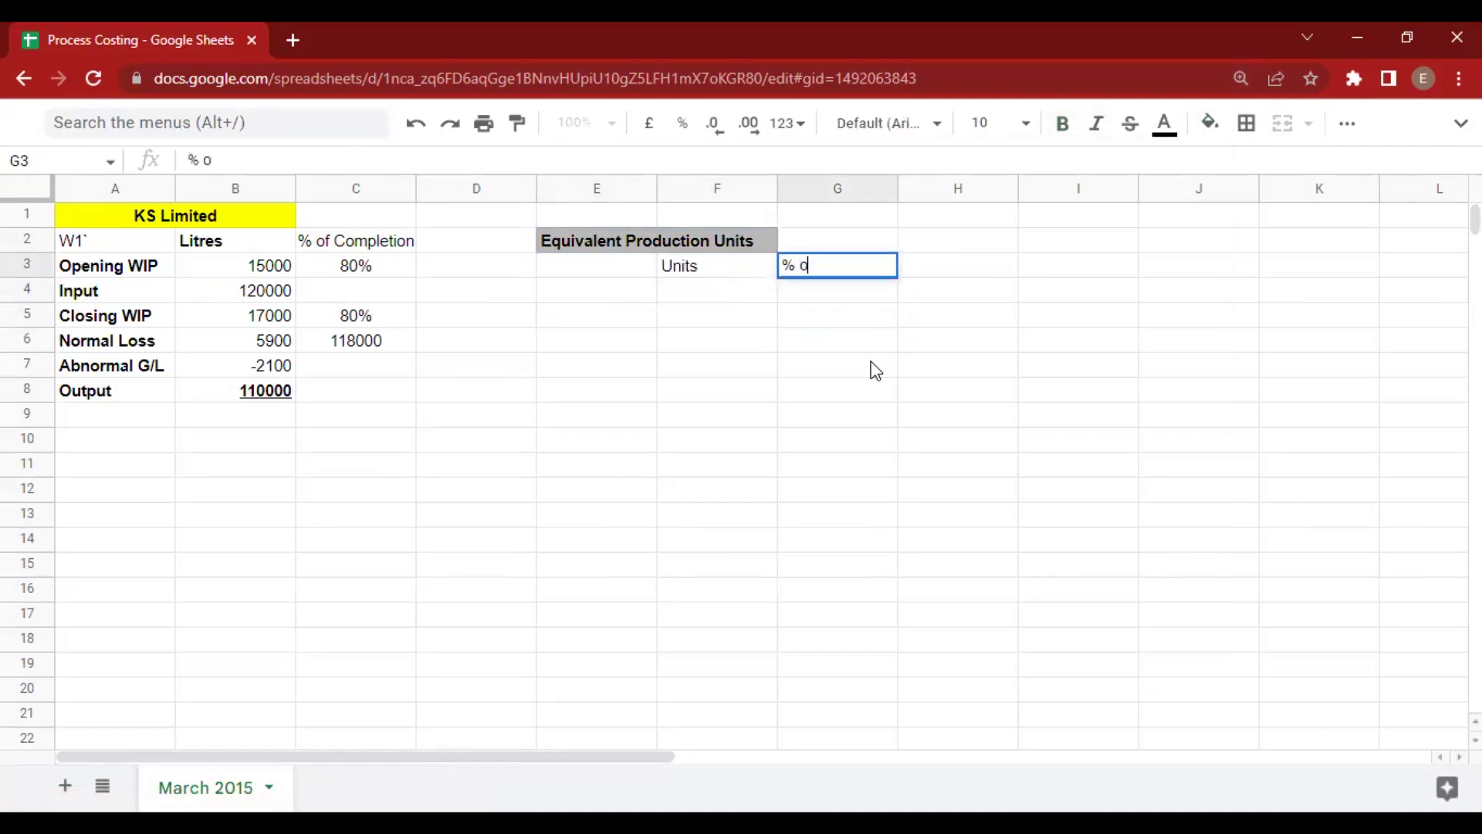
pyautogui.write('f Completion')
pyautogui.press('Tab')
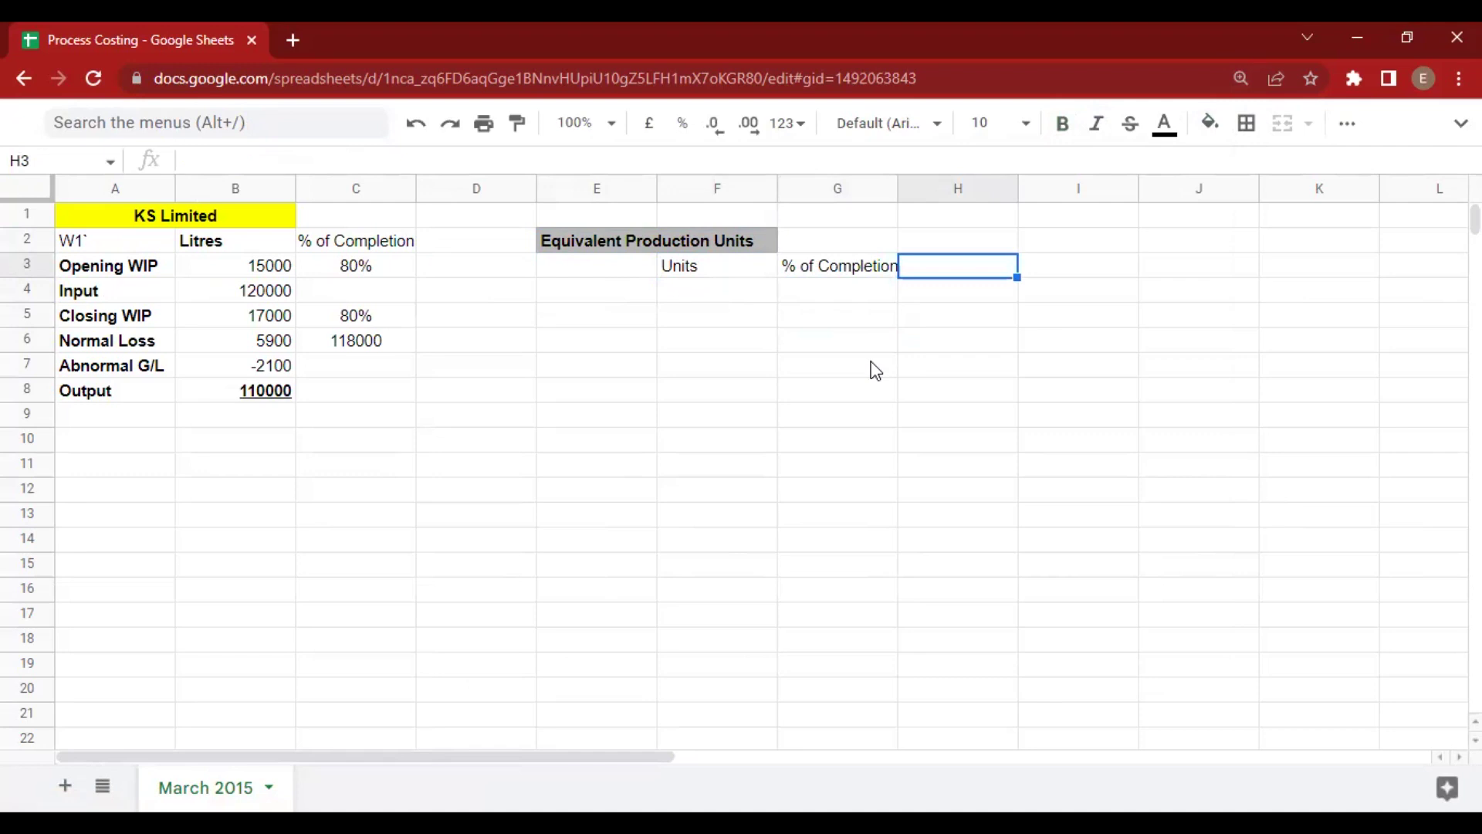
# Add the column headings Material in H3 and Conversion in I3.
pyautogui.write('Material')
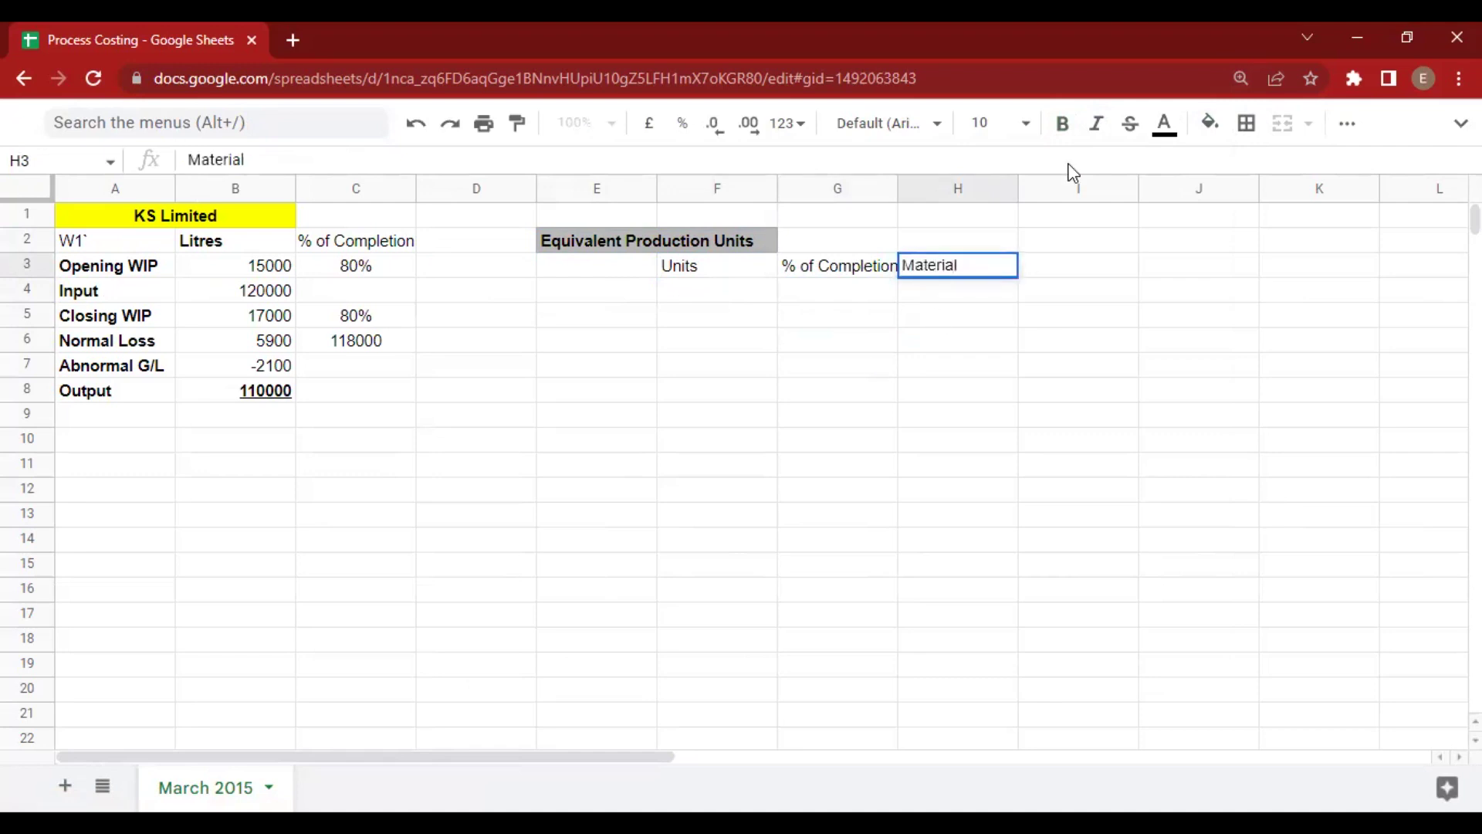
pyautogui.press('Escape')
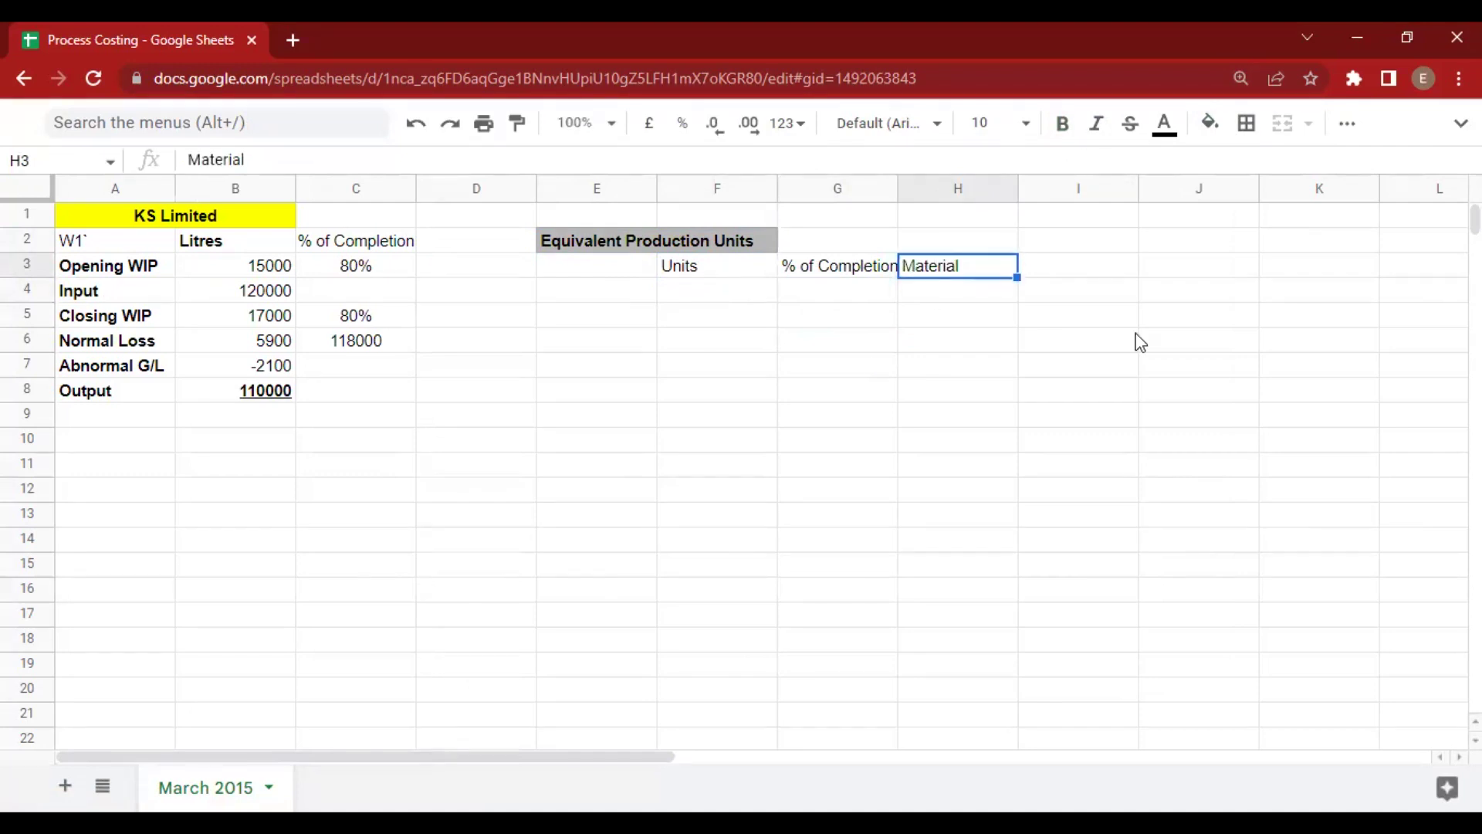
pyautogui.press('Tab')
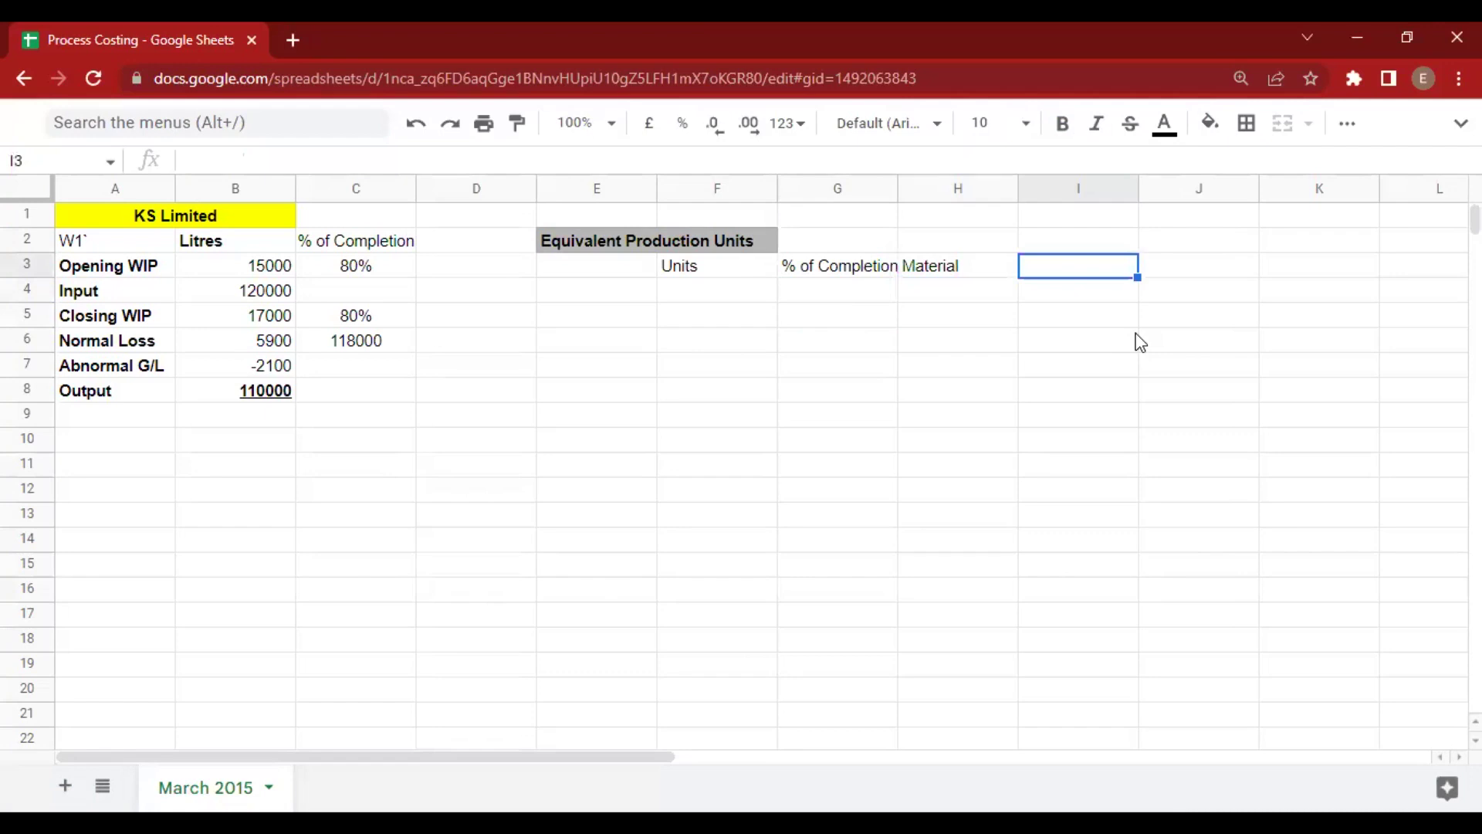
pyautogui.press('Return')
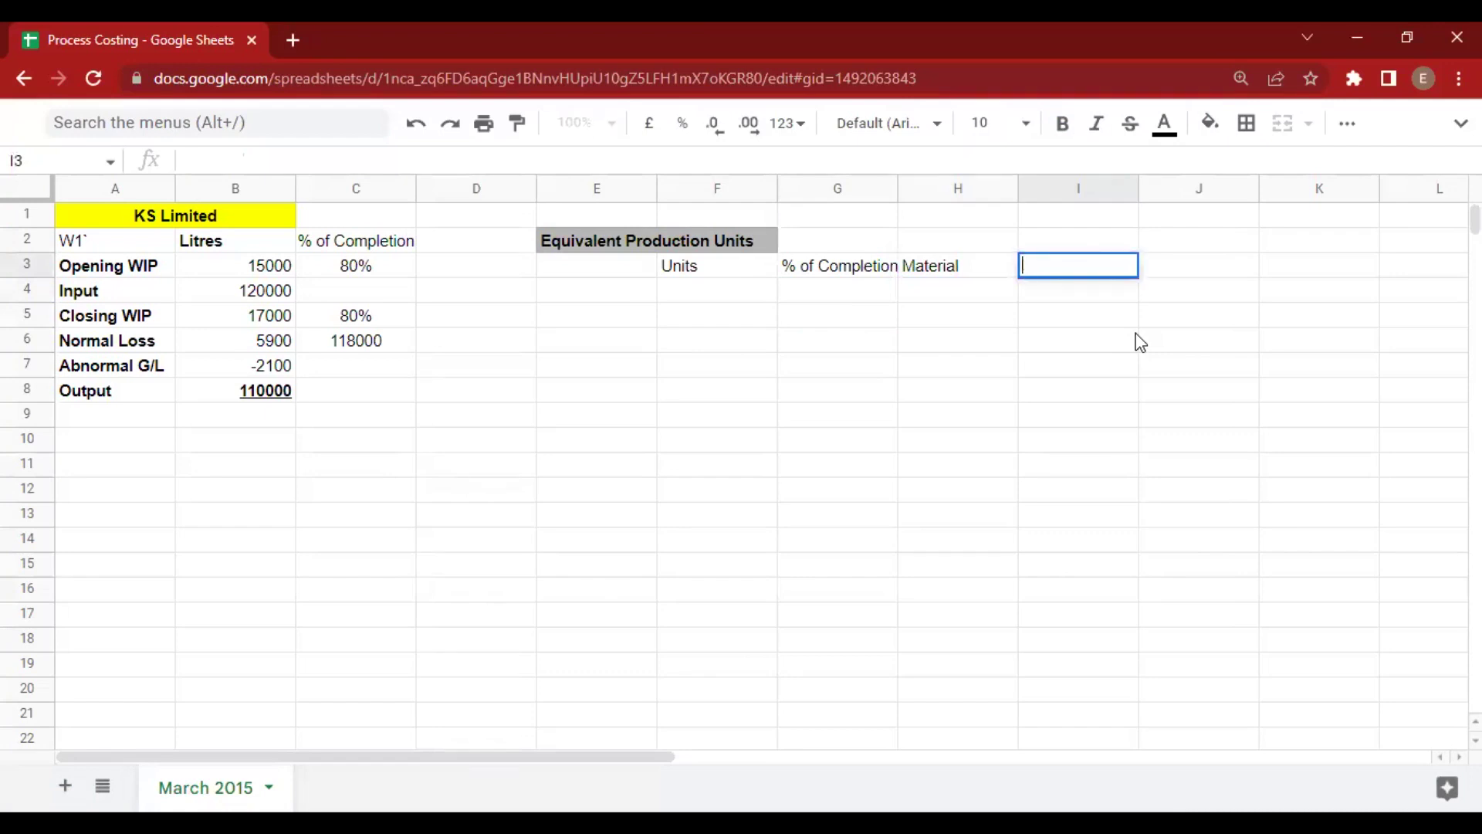
pyautogui.write('Cob')
pyautogui.press('BackSpace')
pyautogui.write('n')
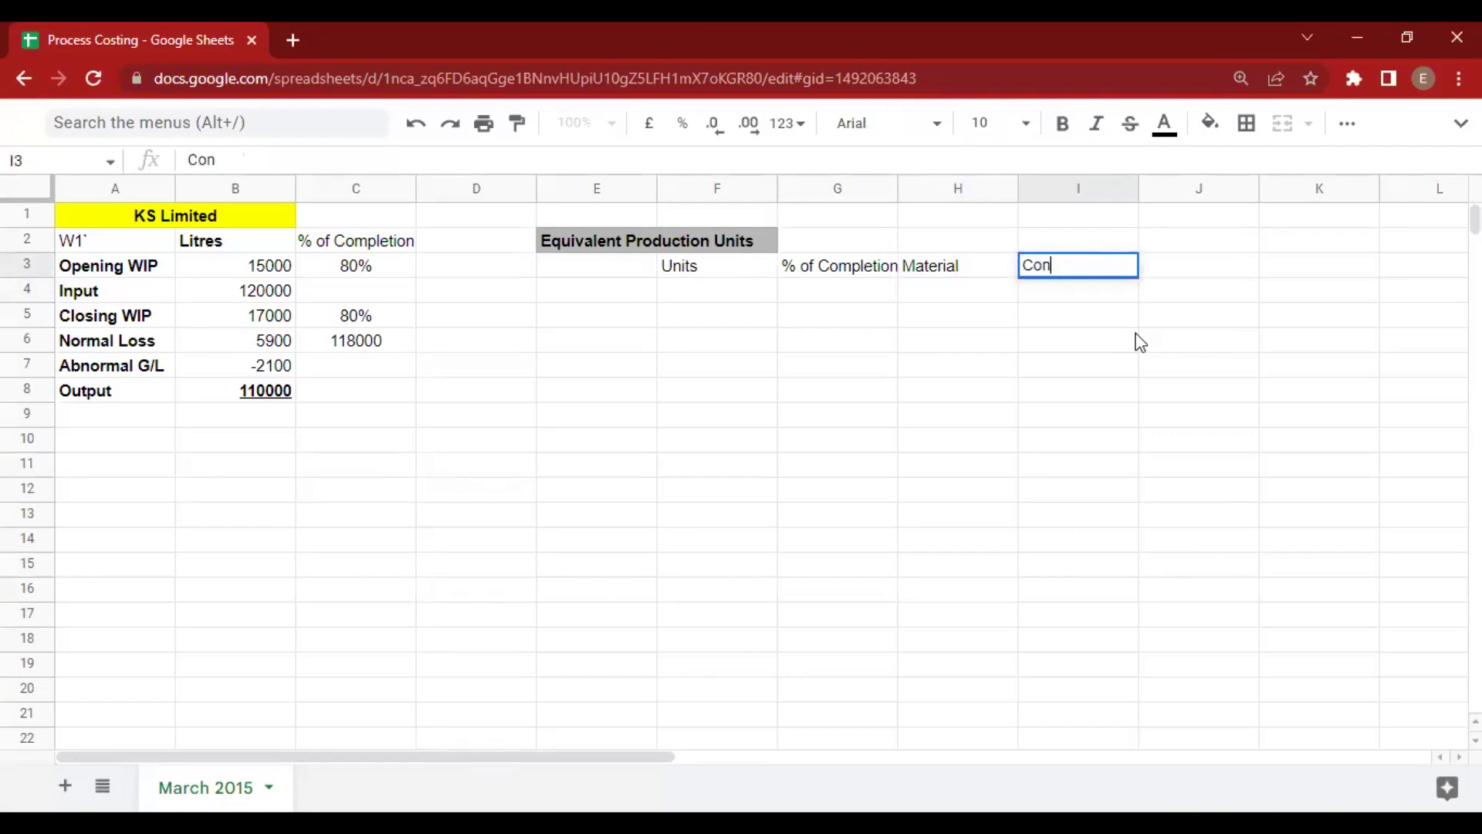
pyautogui.write('version')
pyautogui.press('Return')
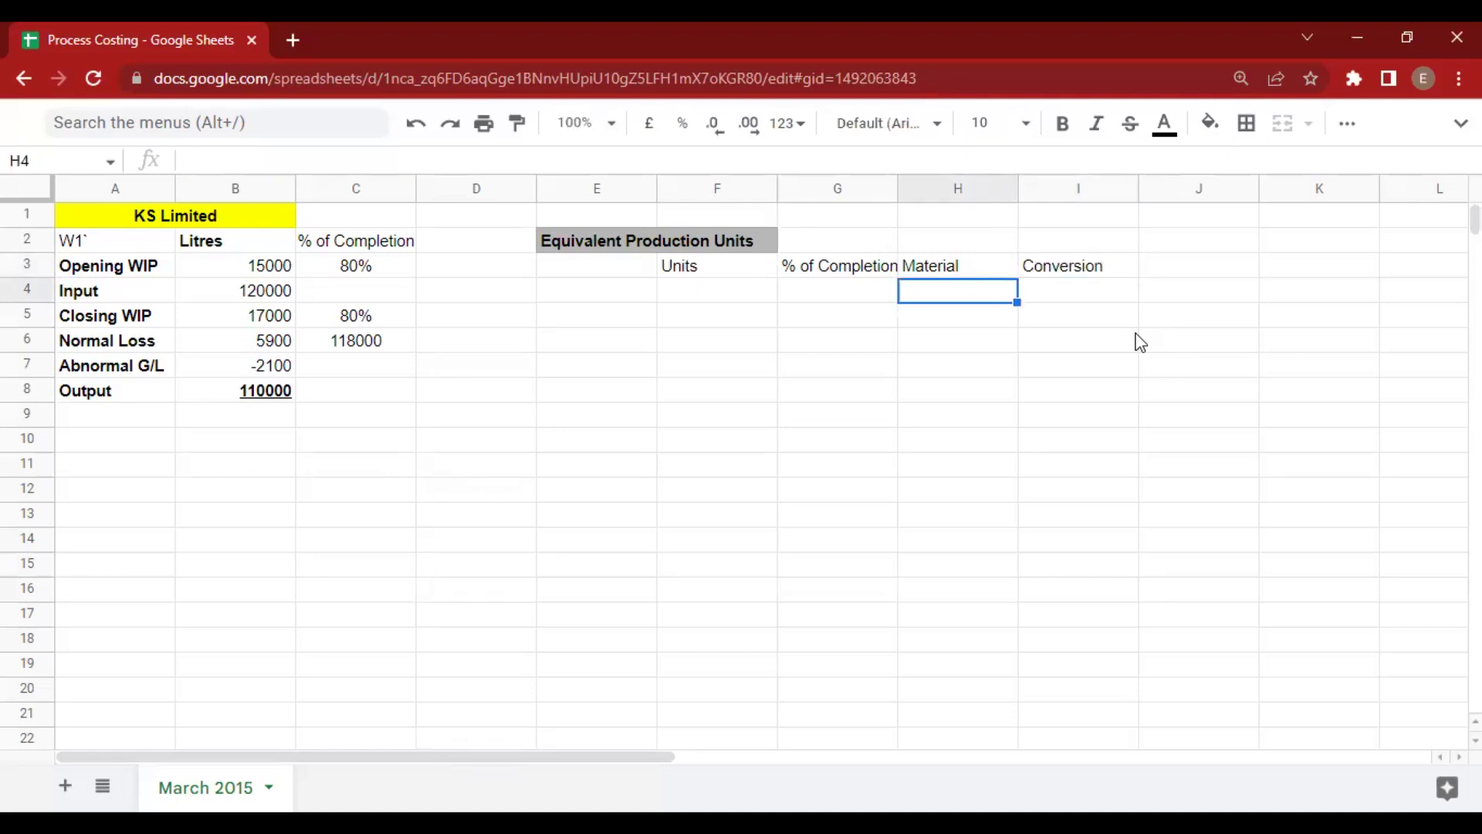
# Centre the column headings in F3:I3 and make them bold.
pyautogui.press('Up')
pyautogui.press('Left')
pyautogui.press('Left')
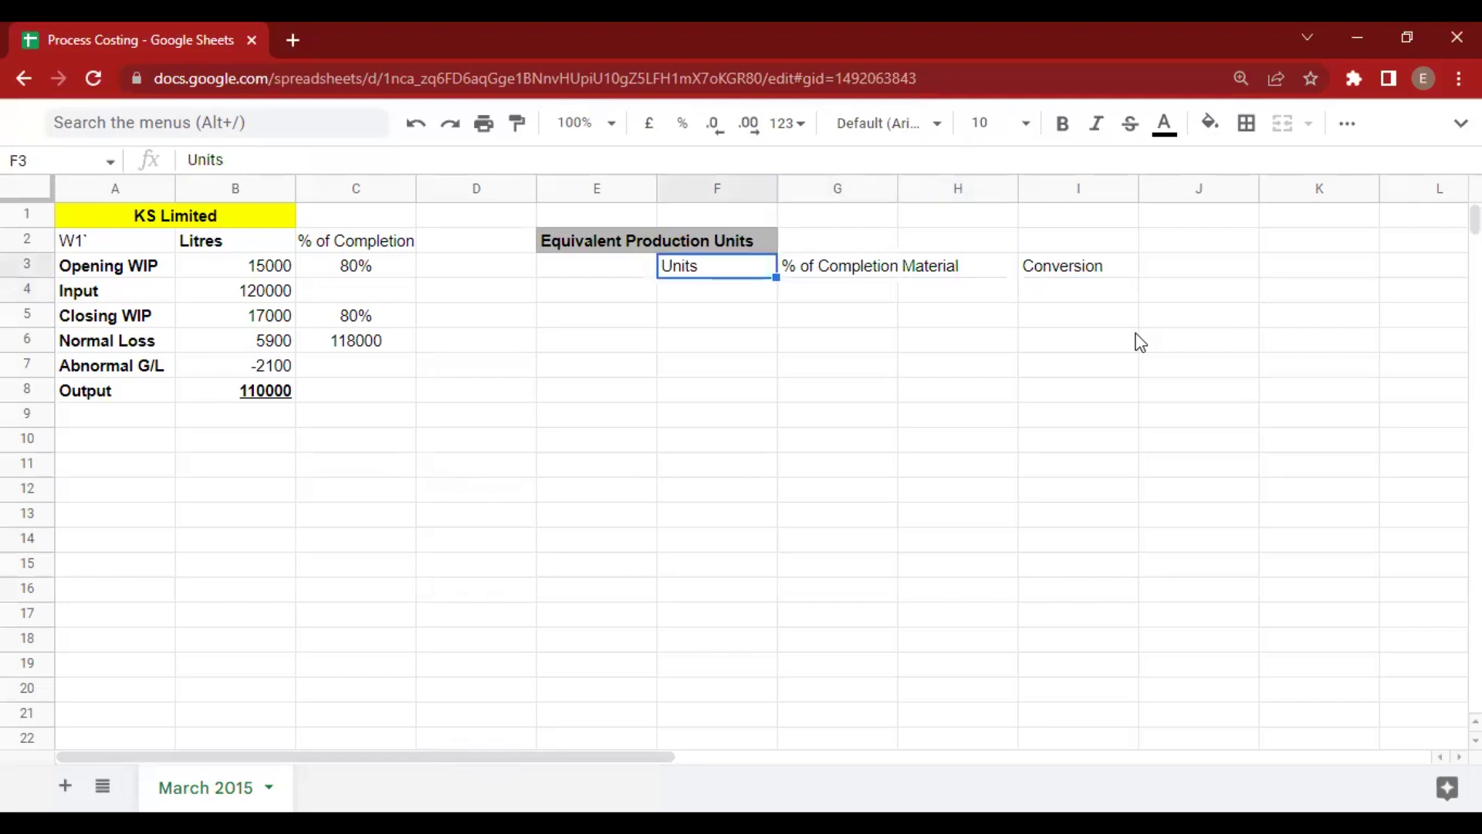
pyautogui.hotkey('shift', 'Right')
pyautogui.hotkey('shift', 'Right')
pyautogui.hotkey('shift', 'Right')
pyautogui.hotkey('ctrl', 'shift', 'e')
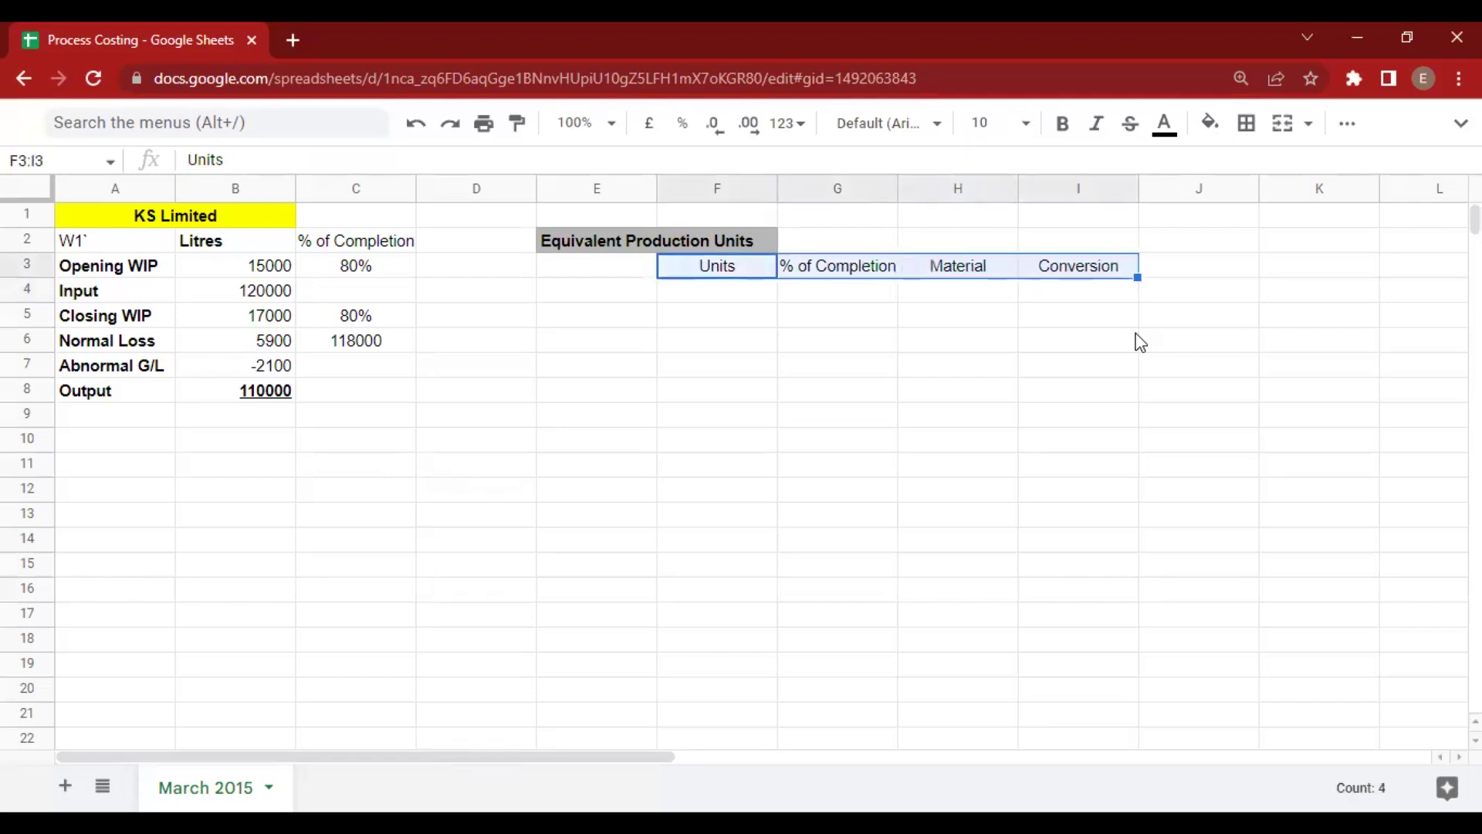
pyautogui.hotkey('ctrl', 'b')
# Enter the row label Opening WIP in E4 of the equivalent production units table.
pyautogui.press('Down')
pyautogui.press('Left')
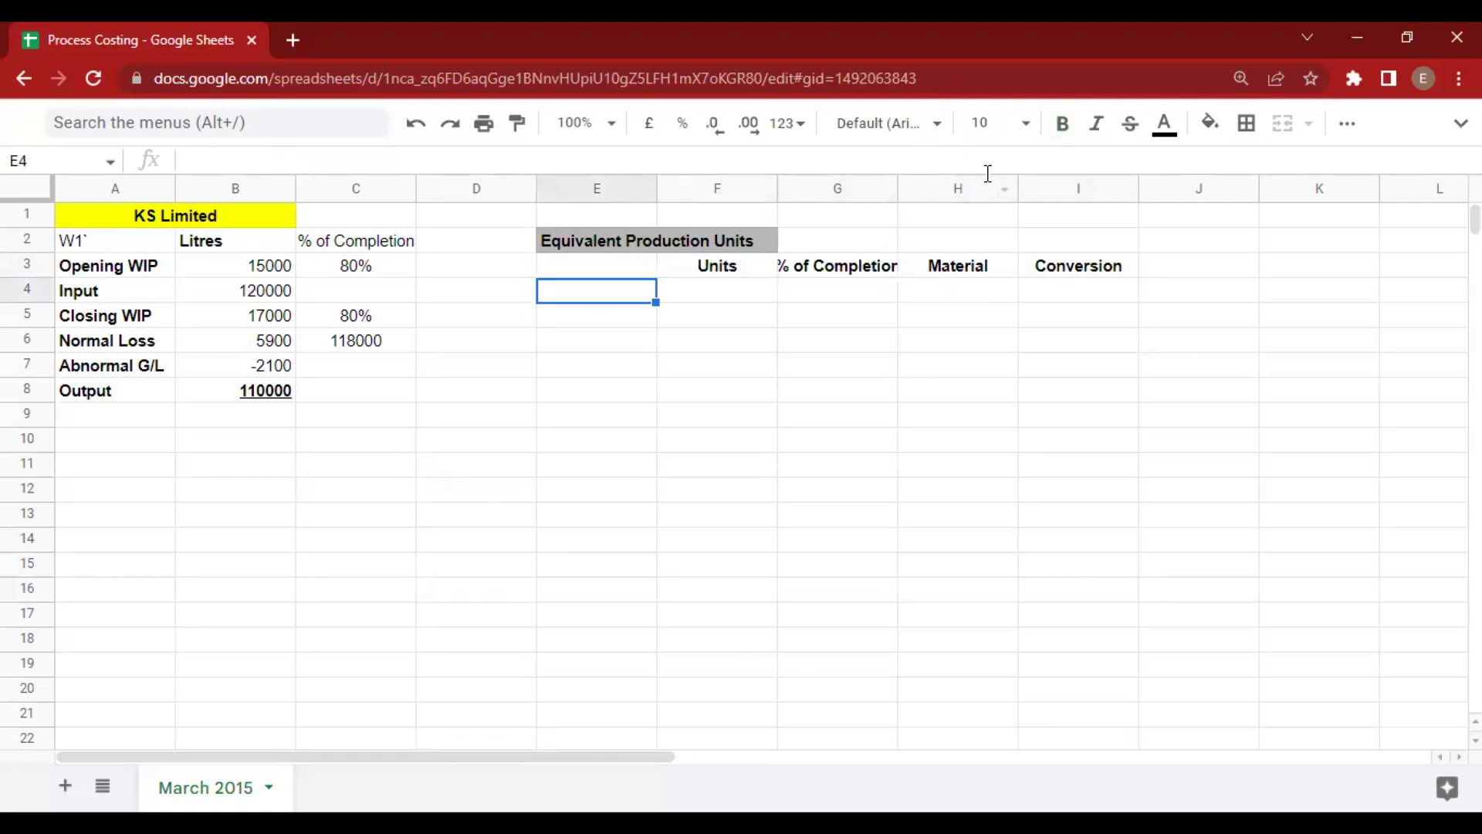
pyautogui.write('Ope')
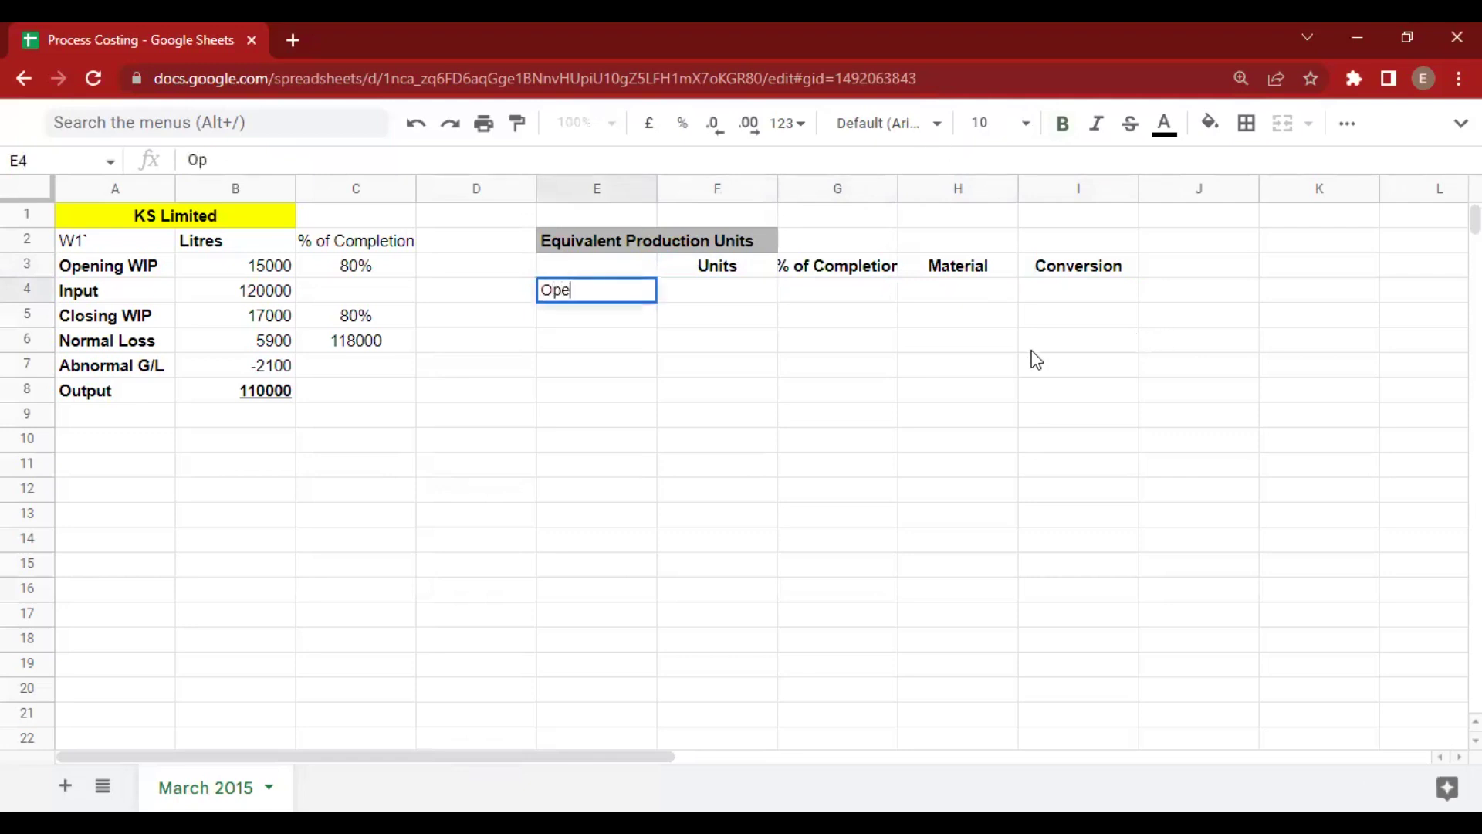
pyautogui.write('ning WI')
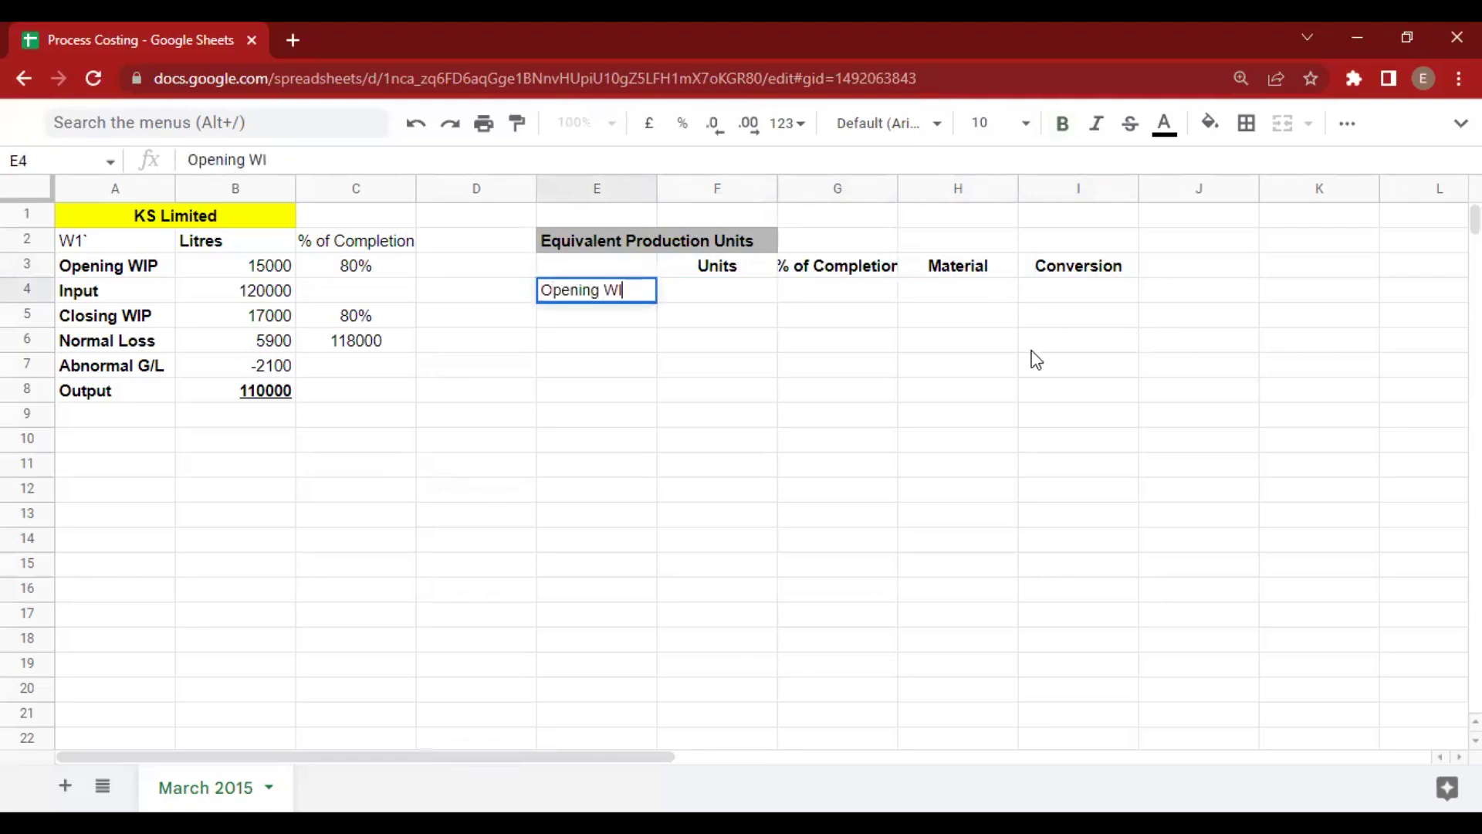
pyautogui.write('P')
# Link the Opening WIP units in F4 to the opening litres in B3.
pyautogui.press('Tab')
pyautogui.write('=')
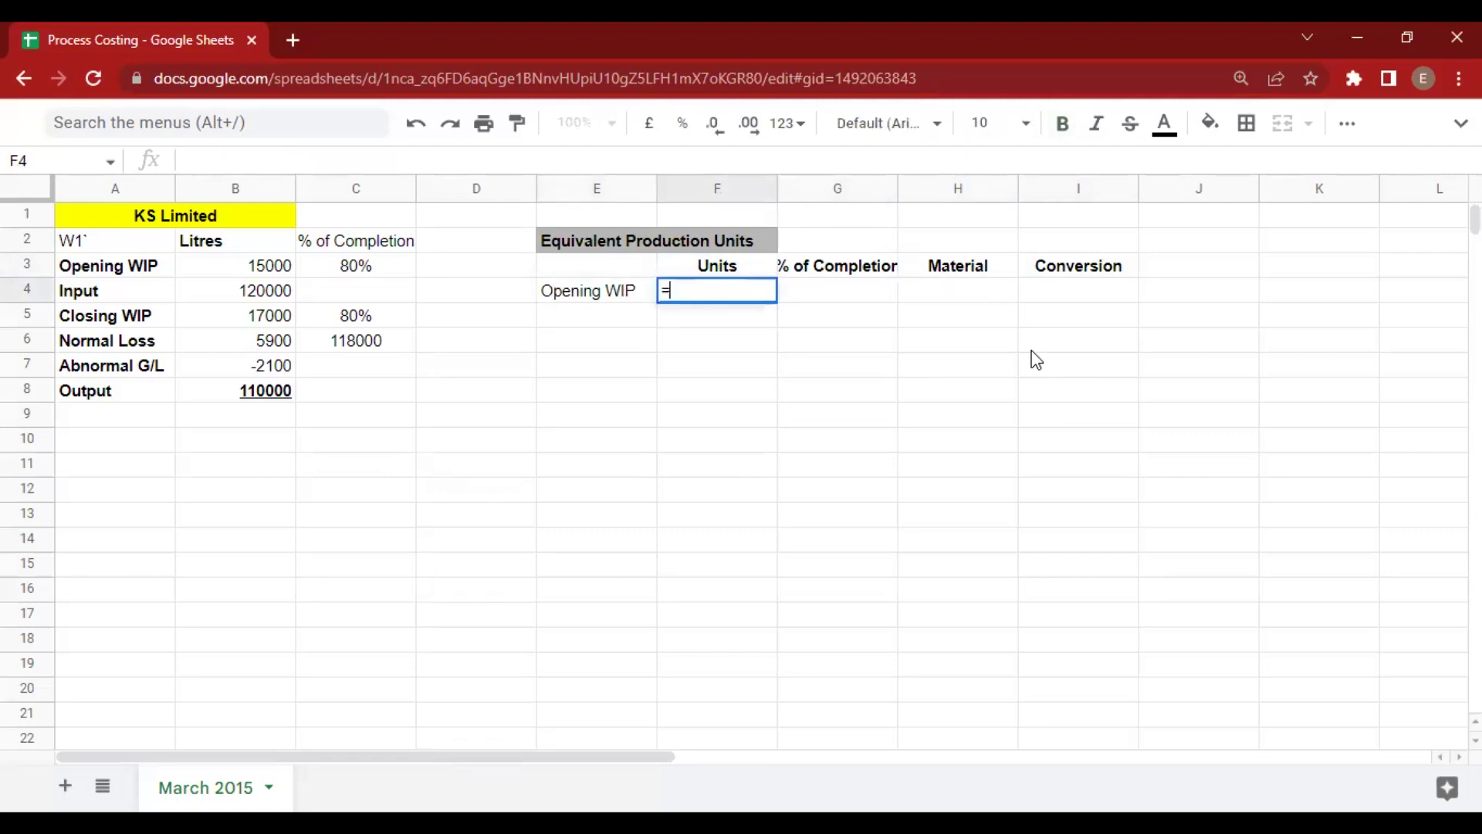
pyautogui.press('Left')
pyautogui.press('Left')
pyautogui.press('Left')
pyautogui.press('Up')
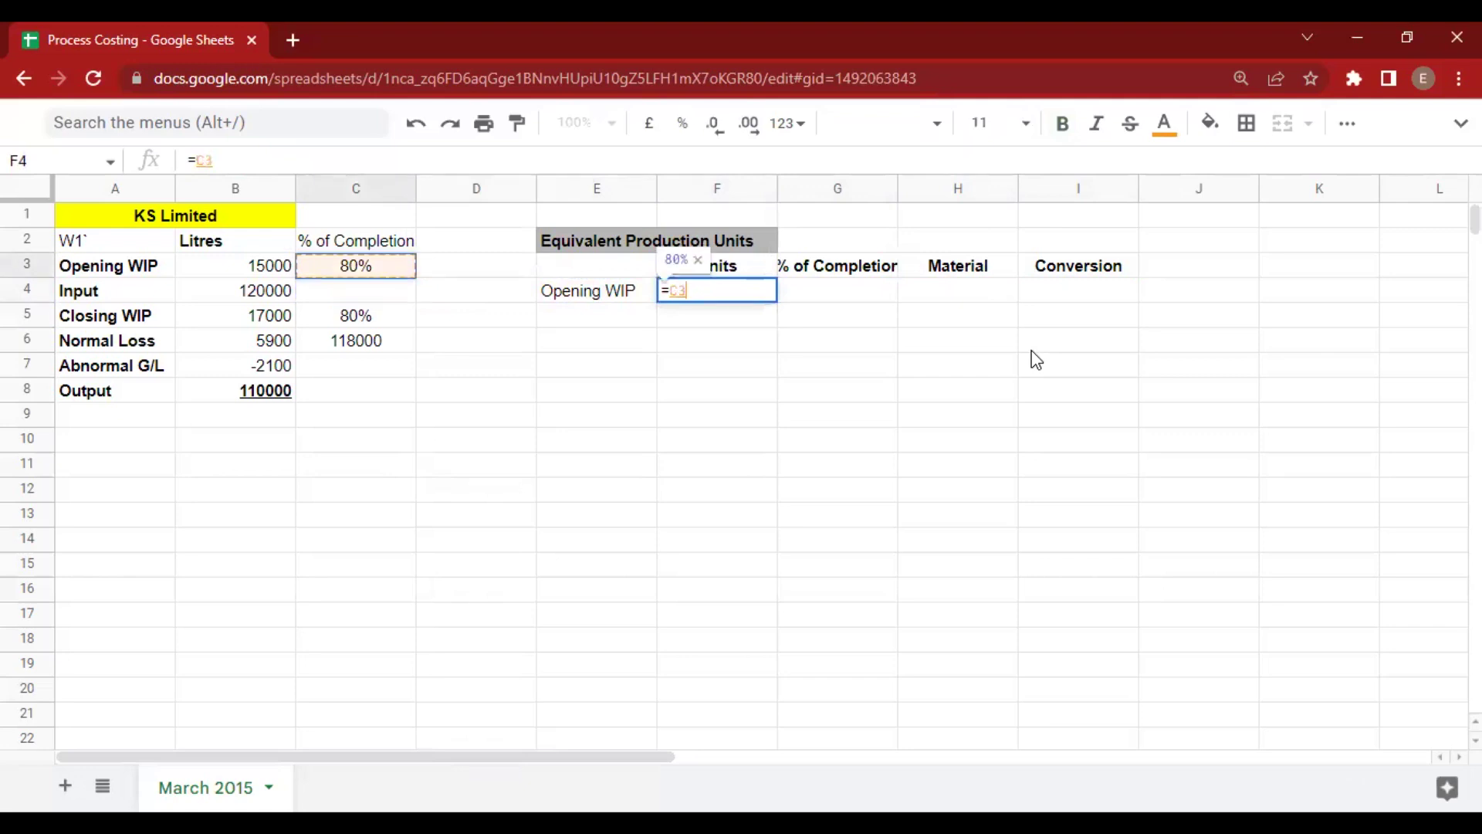
pyautogui.press('Left')
pyautogui.press('Return')
# Apply borders to all cells of the litres working in A2:C8.
pyautogui.press('Left')
pyautogui.press('Left')
pyautogui.press('Left')
pyautogui.press('Left')
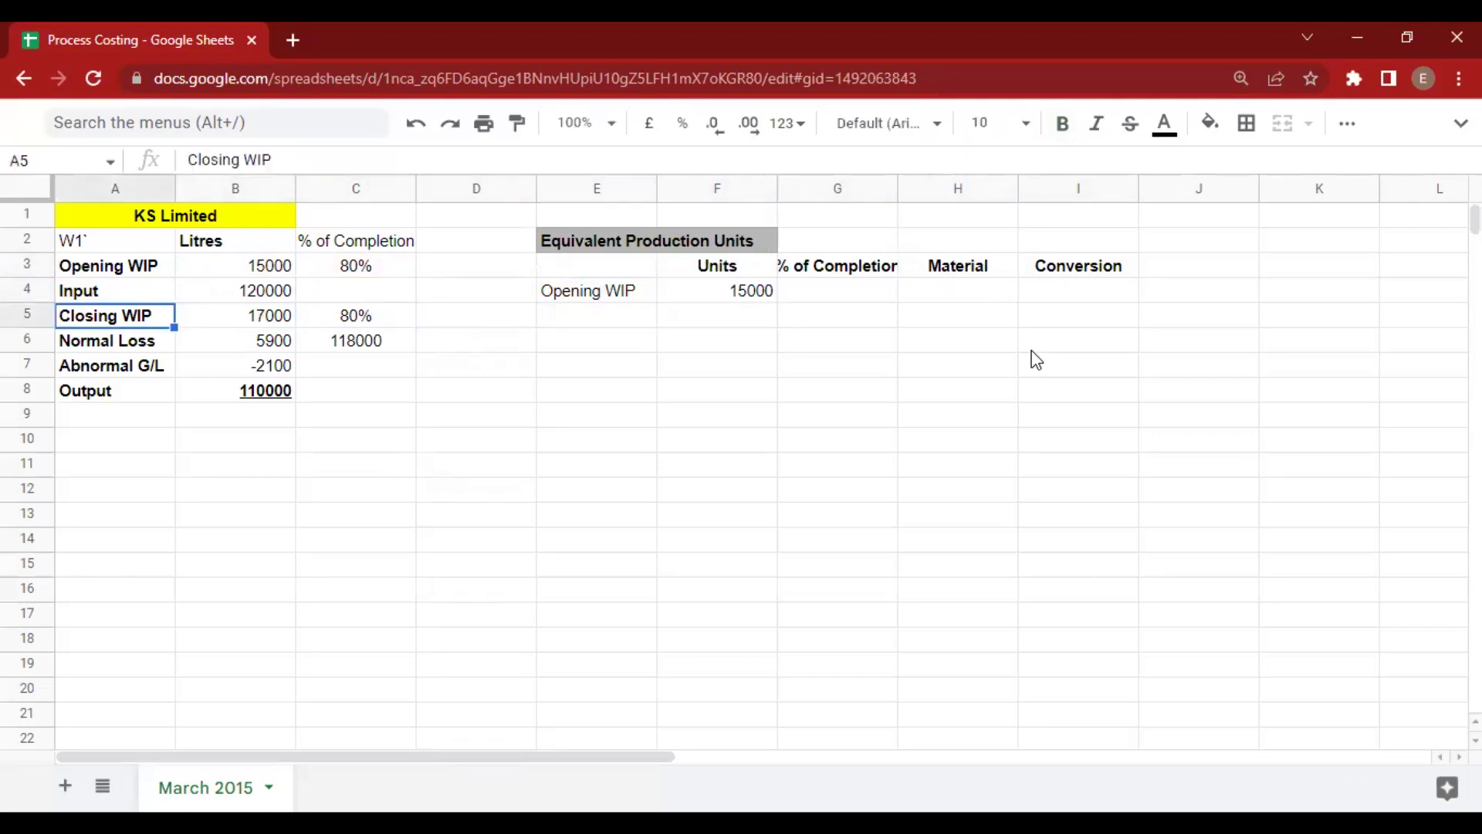
pyautogui.press('Up')
pyautogui.press('Up')
pyautogui.press('Up')
pyautogui.hotkey('shift', 'Down')
pyautogui.hotkey('shift', 'Down')
pyautogui.hotkey('shift', 'Down')
pyautogui.hotkey('shift', 'Down')
pyautogui.hotkey('shift', 'Down')
pyautogui.hotkey('shift', 'Down')
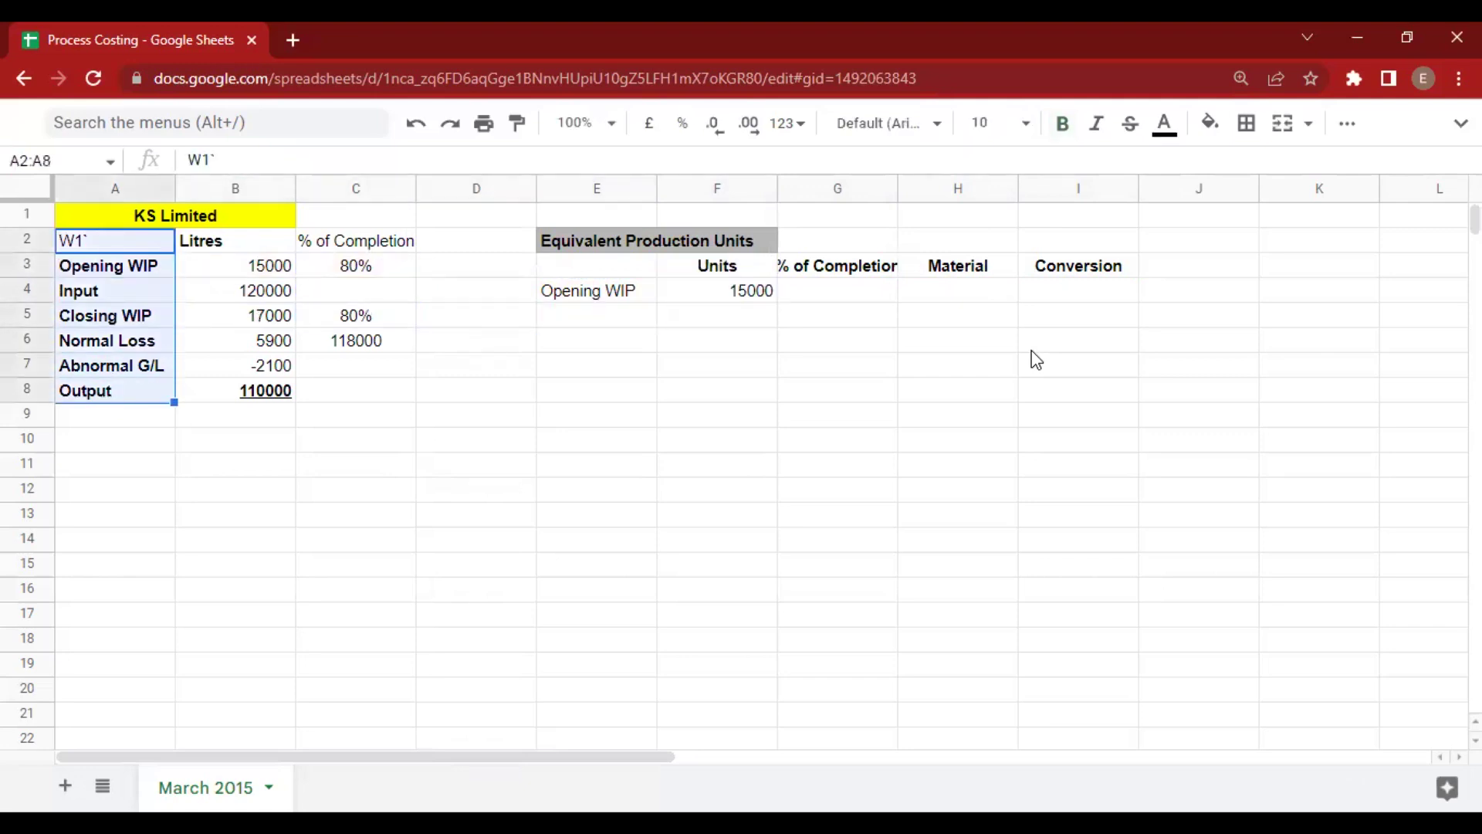
pyautogui.hotkey('shift', 'Right')
pyautogui.hotkey('shift', 'Right')
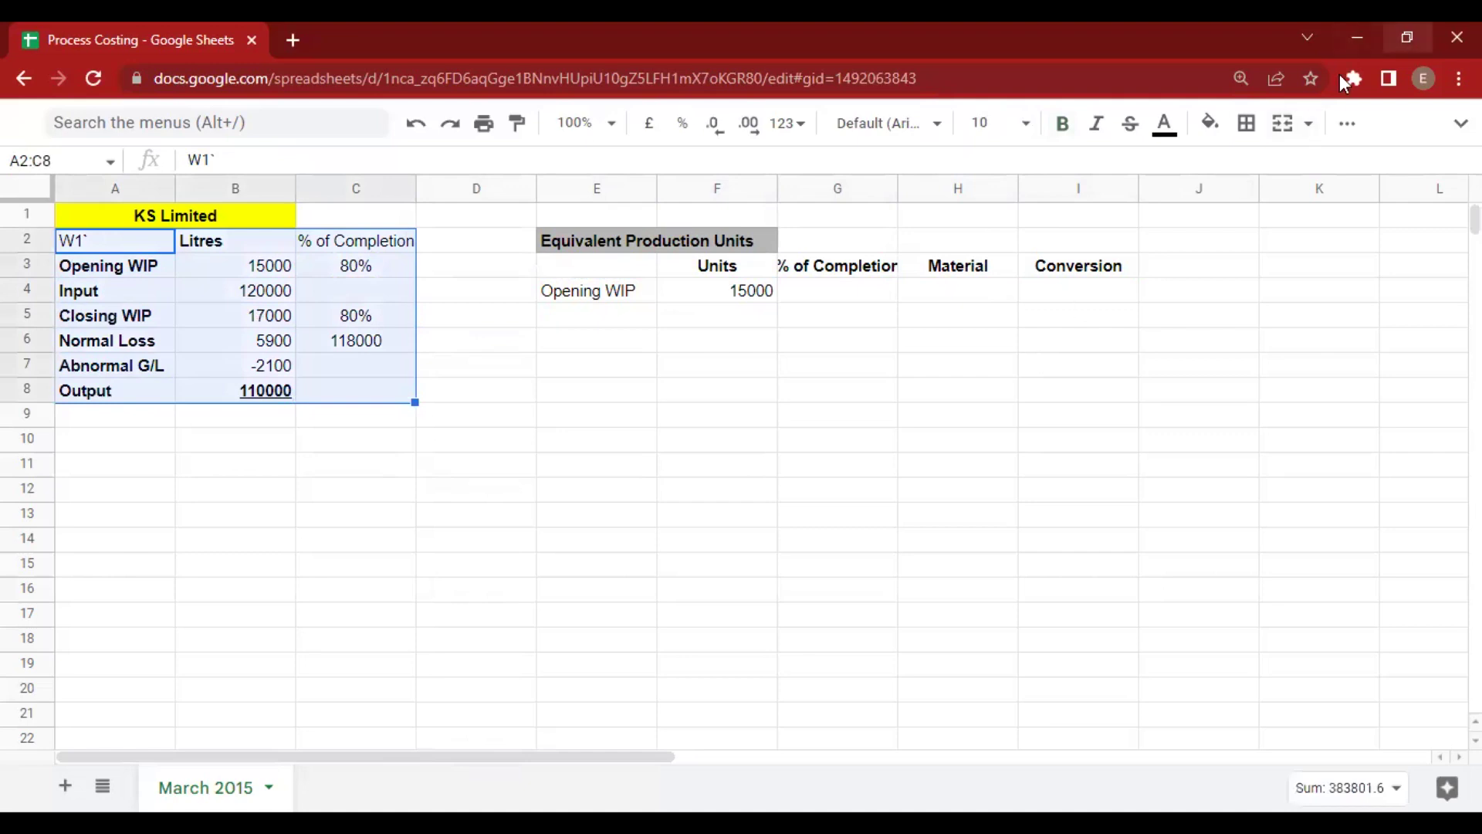
pyautogui.click(1246, 124)
pyautogui.click(1256, 169)
pyautogui.click(449, 400)
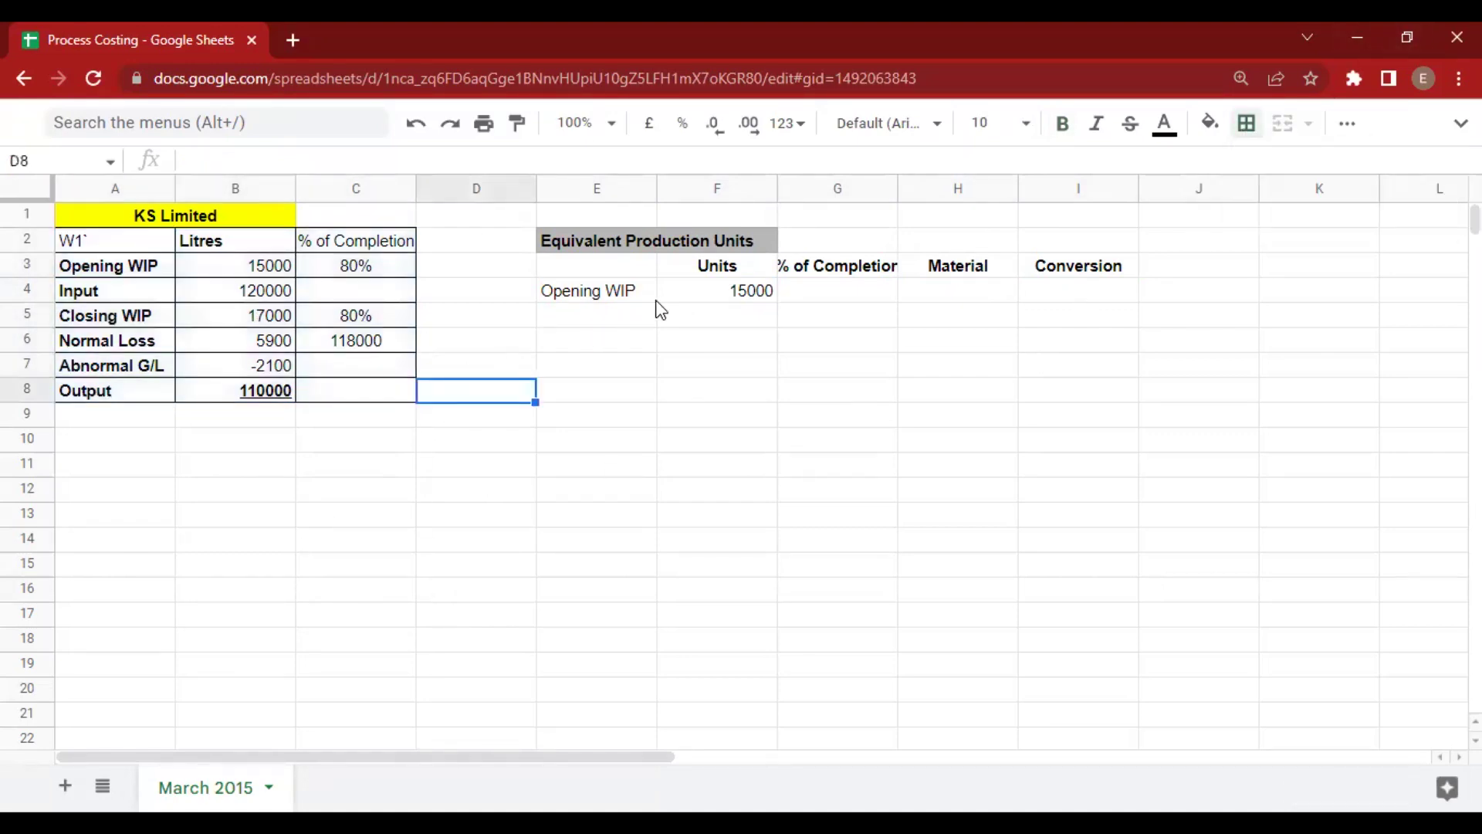
# Set the Opening WIP percentage of completion in G4 to 20%.
pyautogui.click(799, 286)
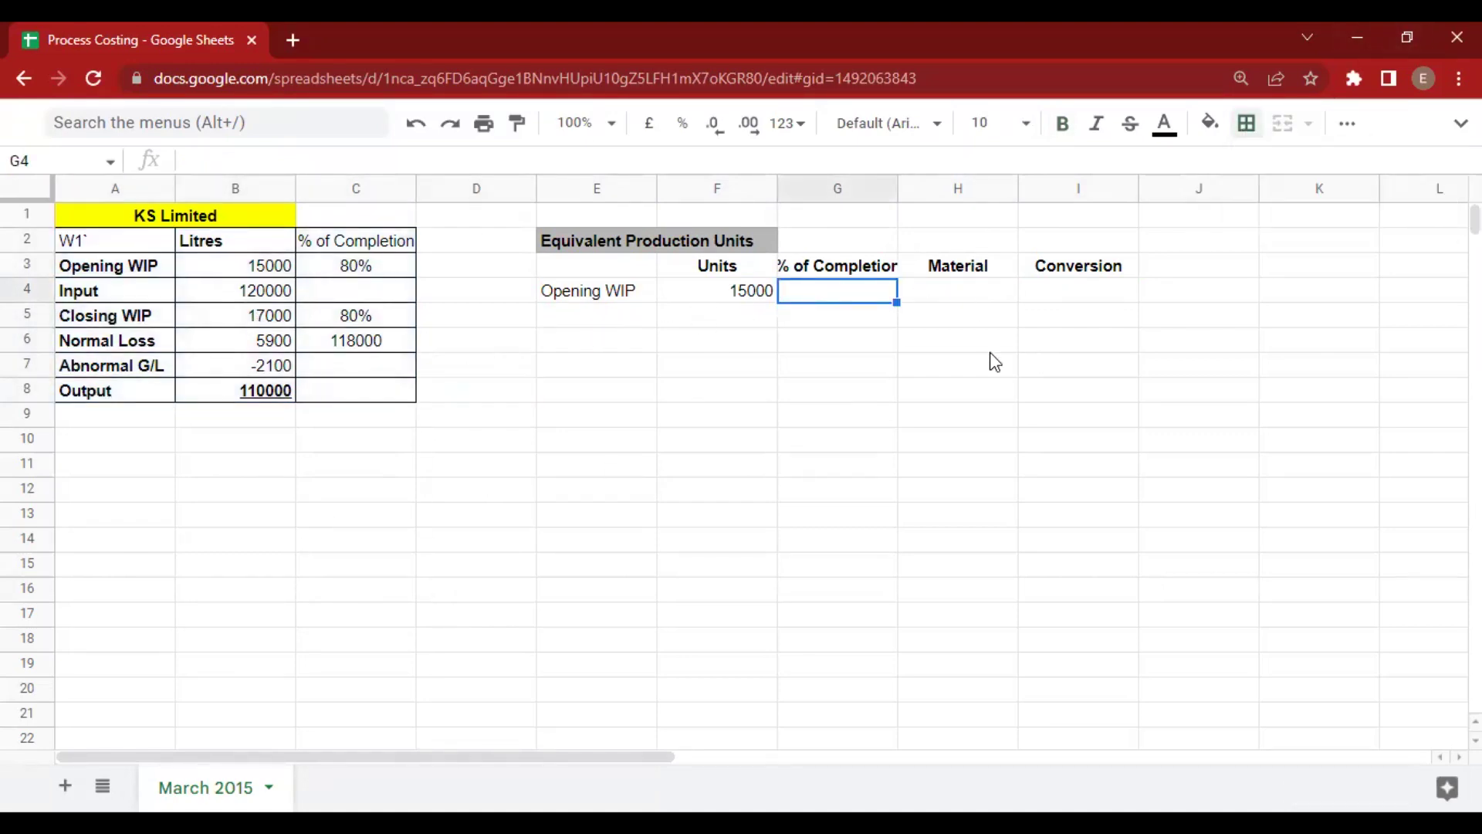
pyautogui.press('Right')
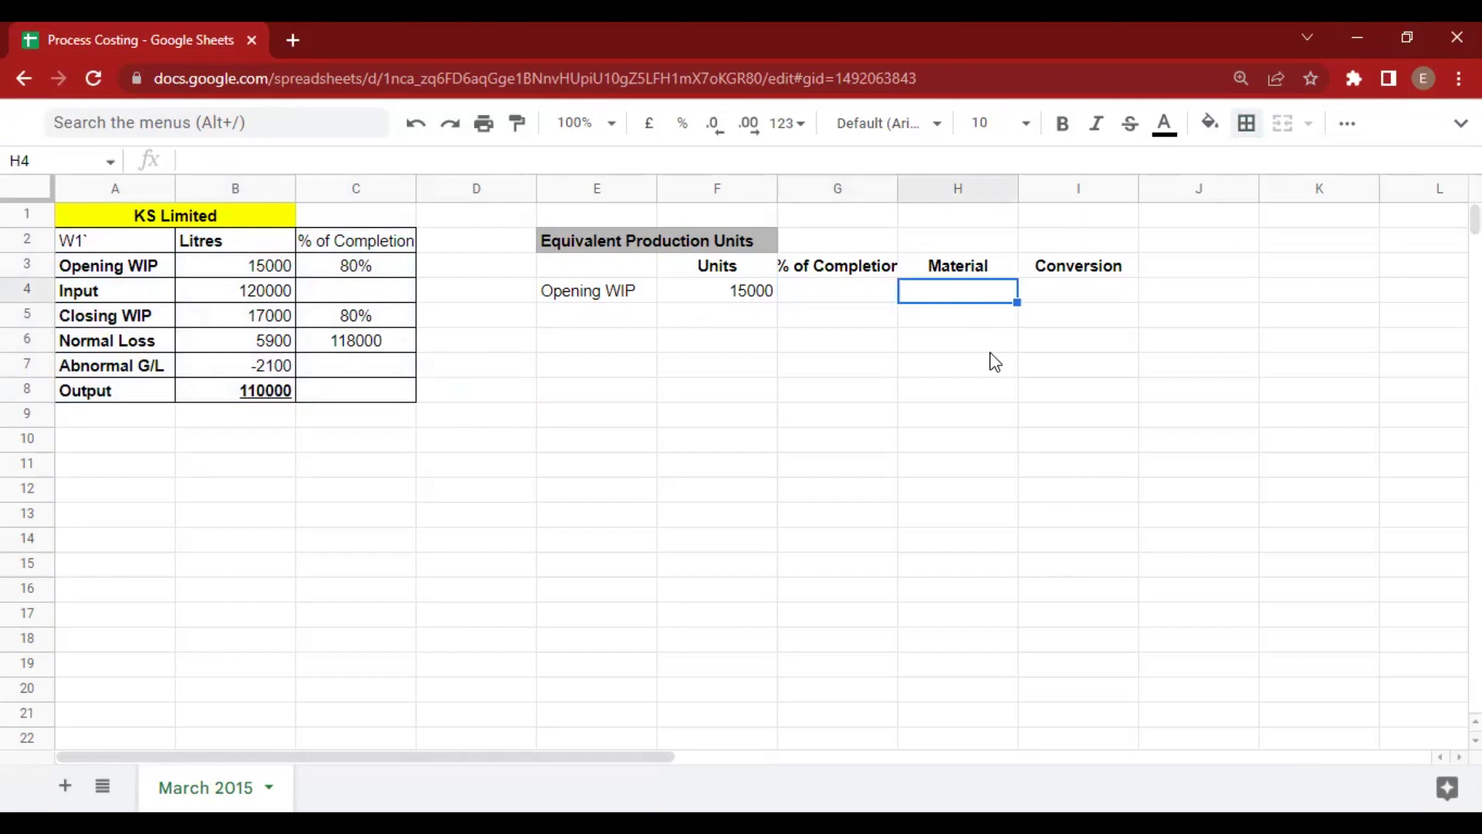
pyautogui.press('Right')
pyautogui.press('Left')
pyautogui.press('Left')
pyautogui.write('20%')
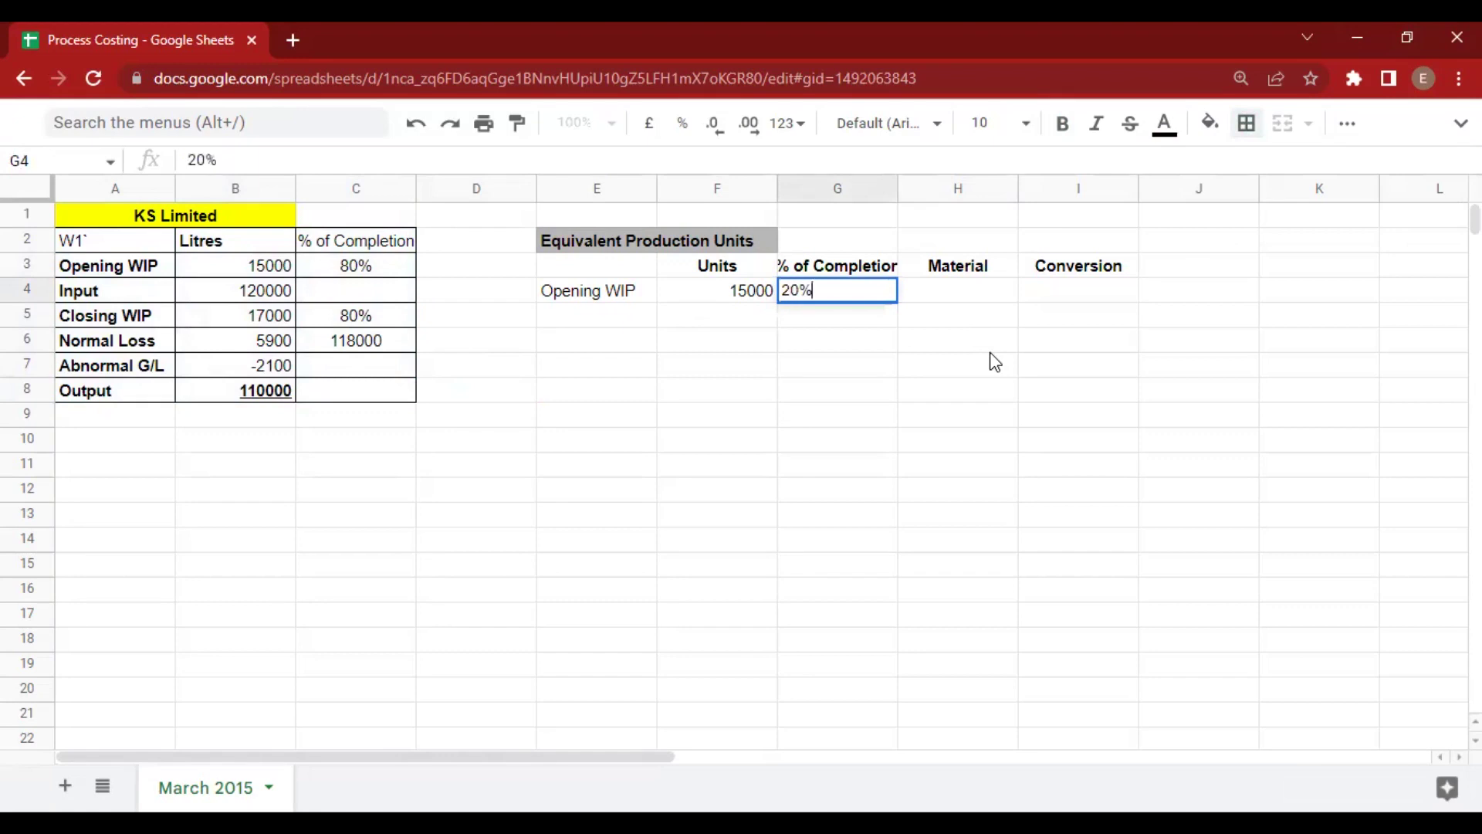
pyautogui.press('Tab')
# Calculate the Opening WIP conversion units in I4 with the formula =F4*G4.
pyautogui.press('Right')
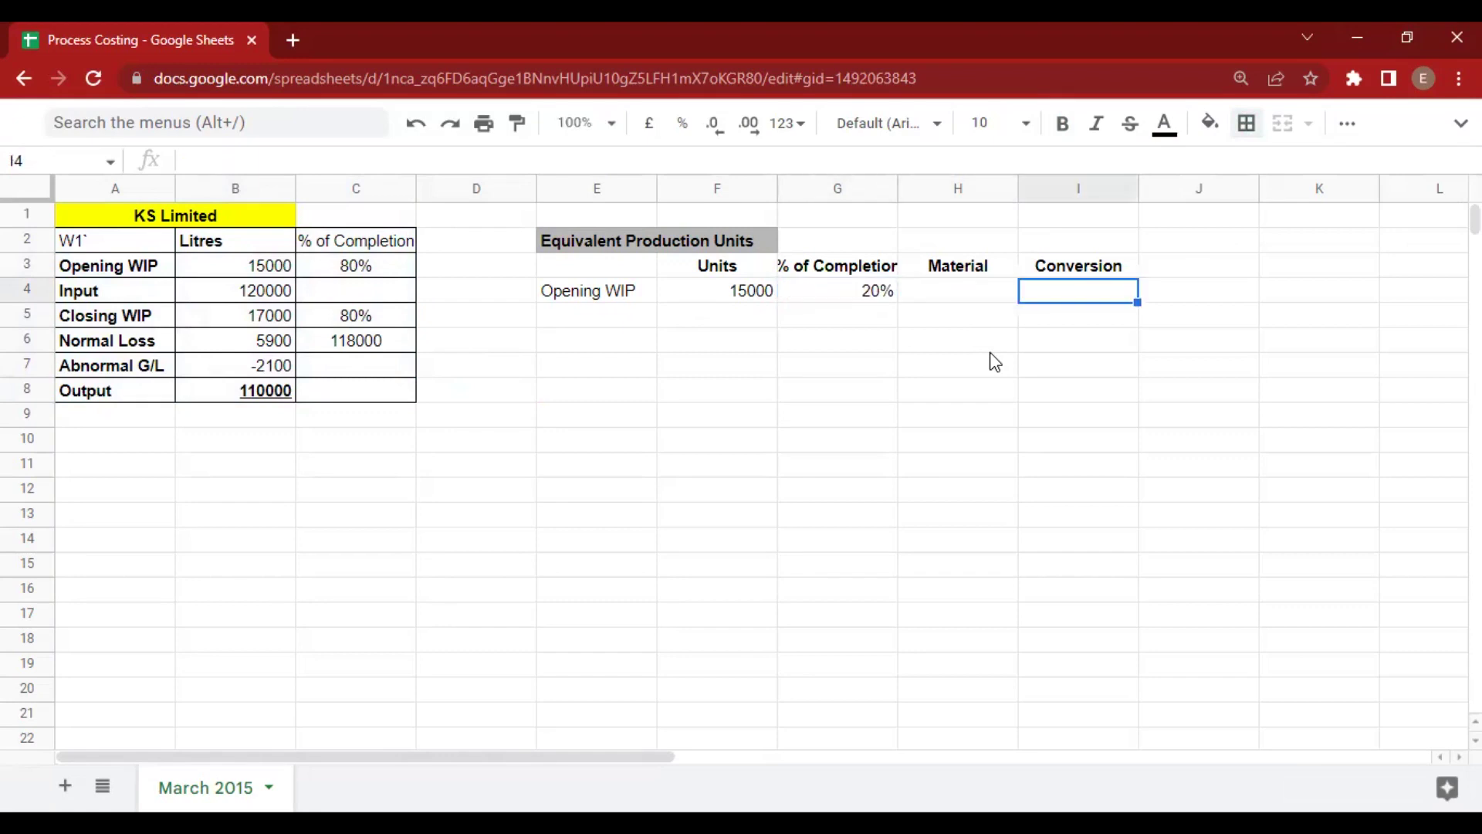
pyautogui.write('=')
pyautogui.press('Left')
pyautogui.press('Left')
pyautogui.press('Left')
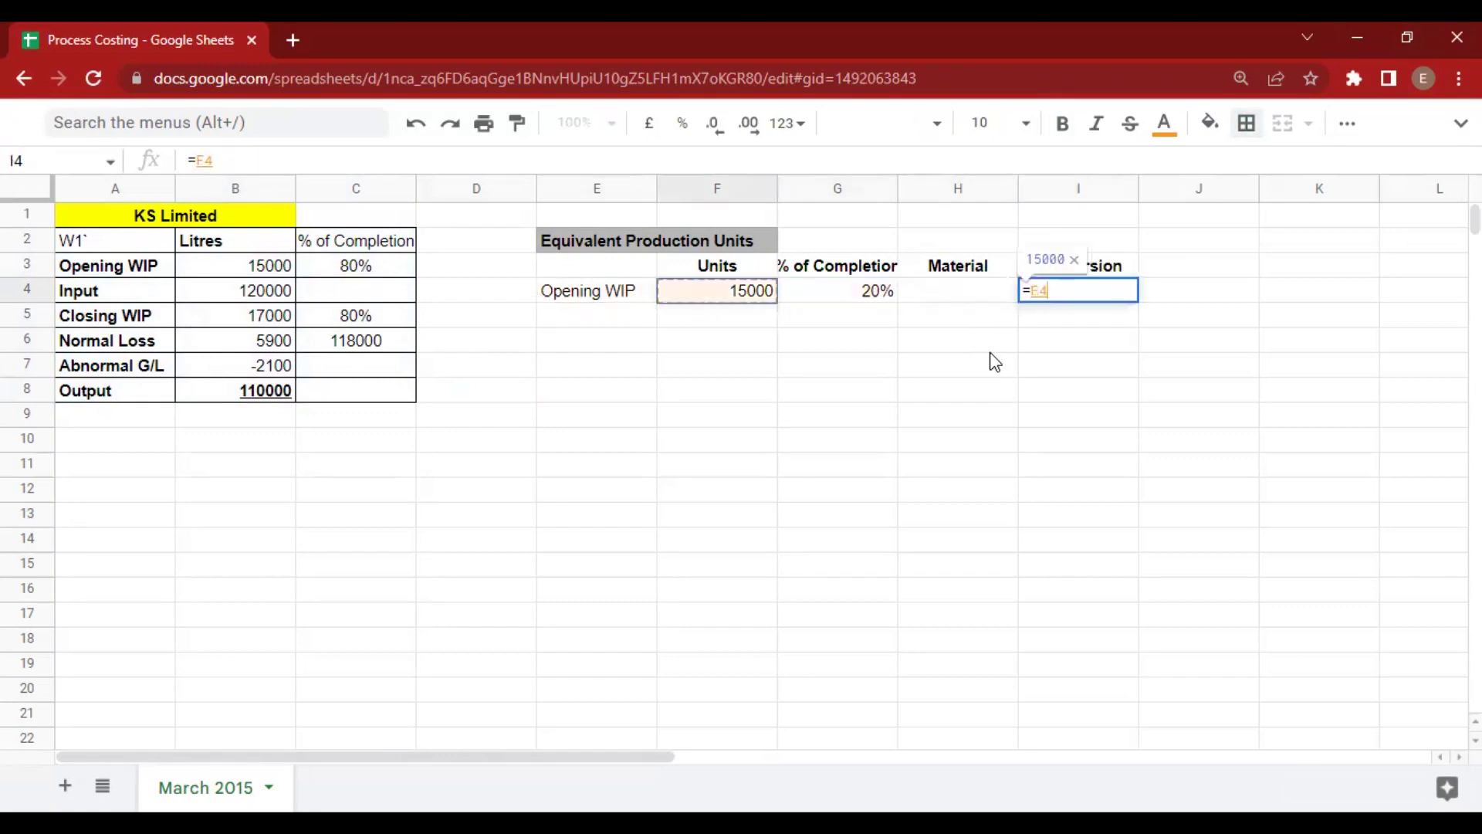
pyautogui.write('*')
pyautogui.press('Left')
pyautogui.press('Left')
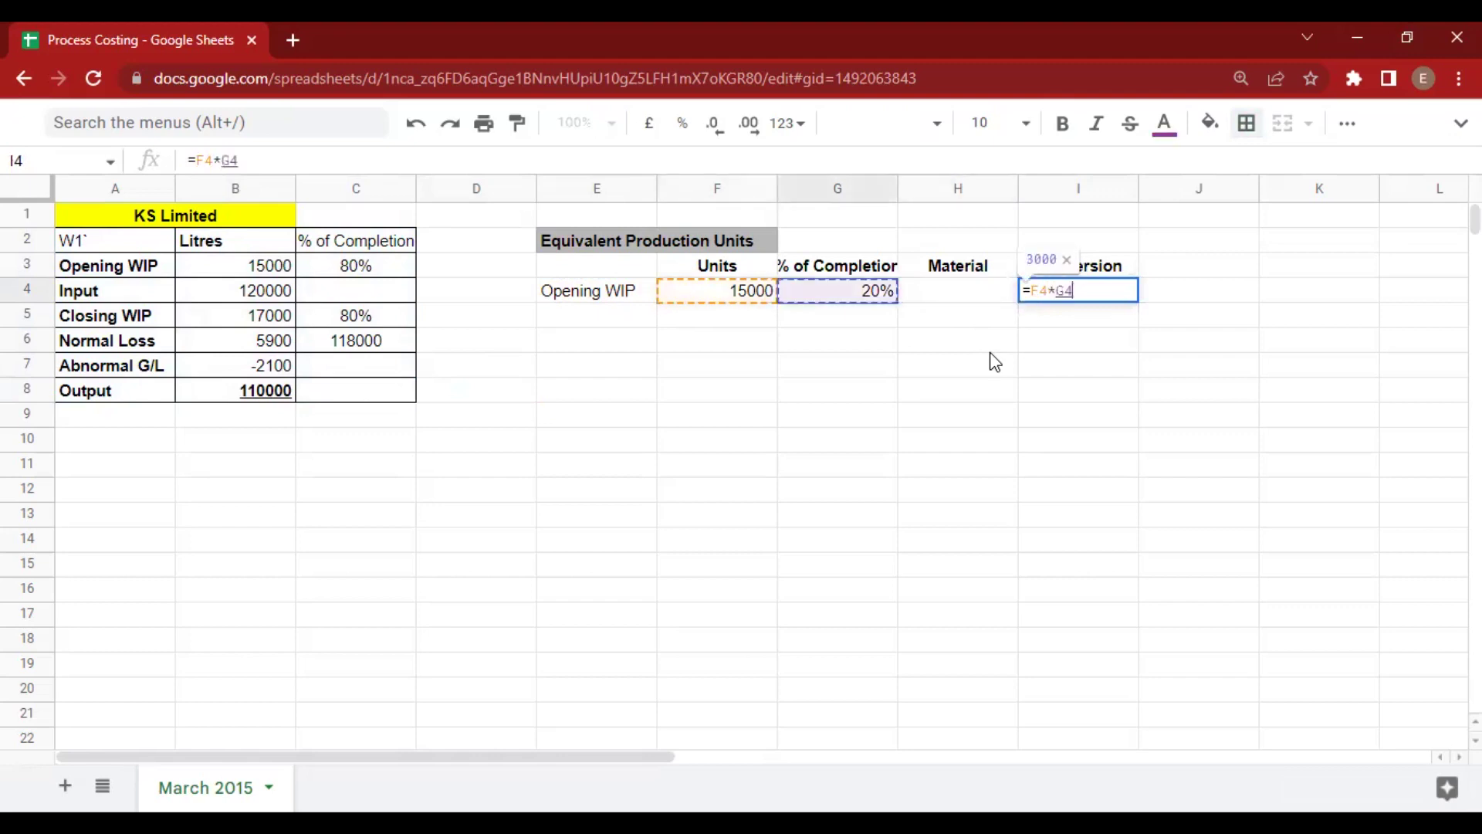
pyautogui.press('Return')
pyautogui.press('Right')
pyautogui.press('Up')
pyautogui.press('Right')
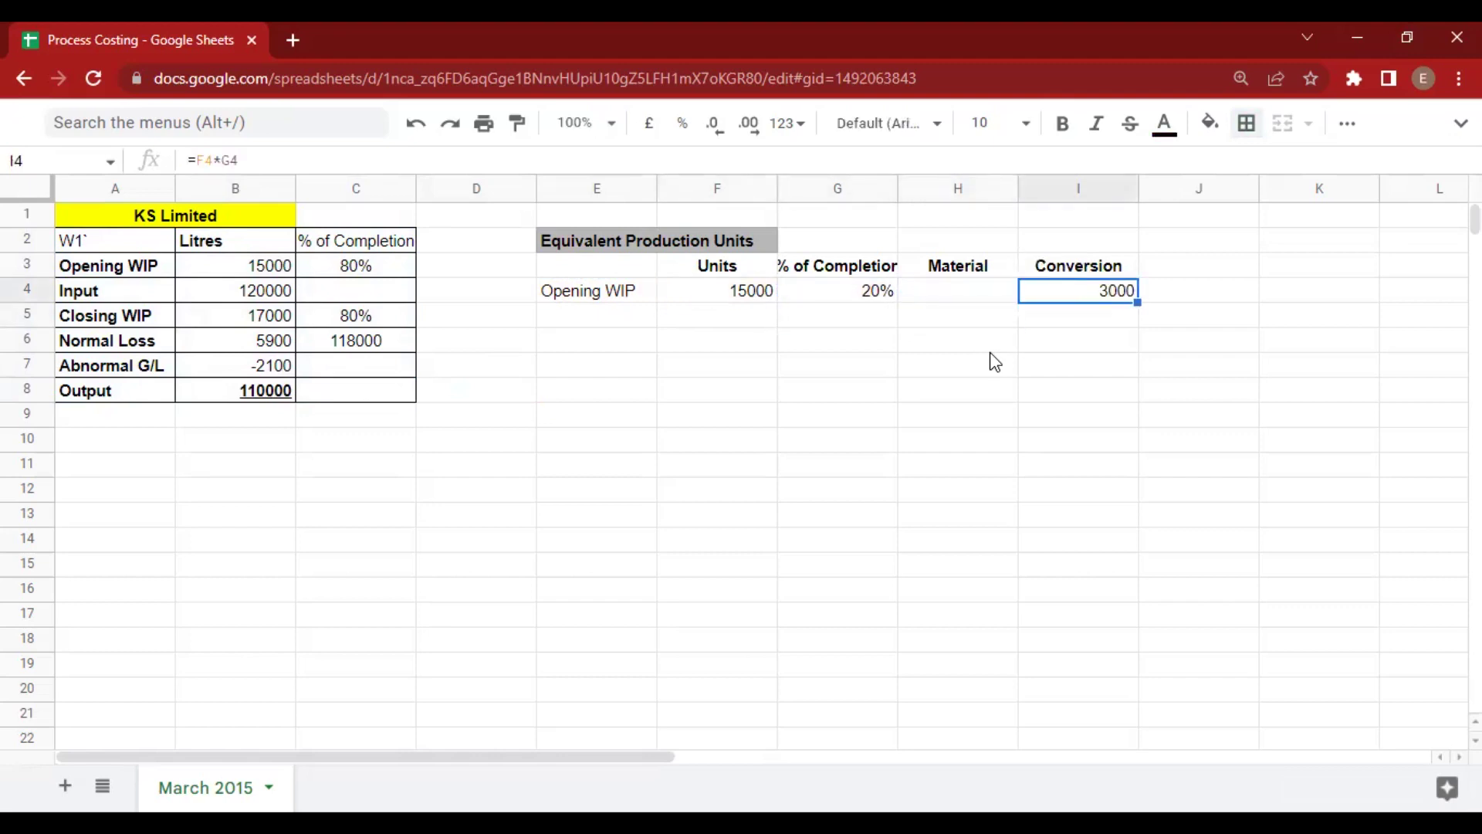
# Enter the row label Completed in E5.
pyautogui.press('Left')
pyautogui.press('Left')
pyautogui.press('Left')
pyautogui.press('Left')
pyautogui.press('Down')
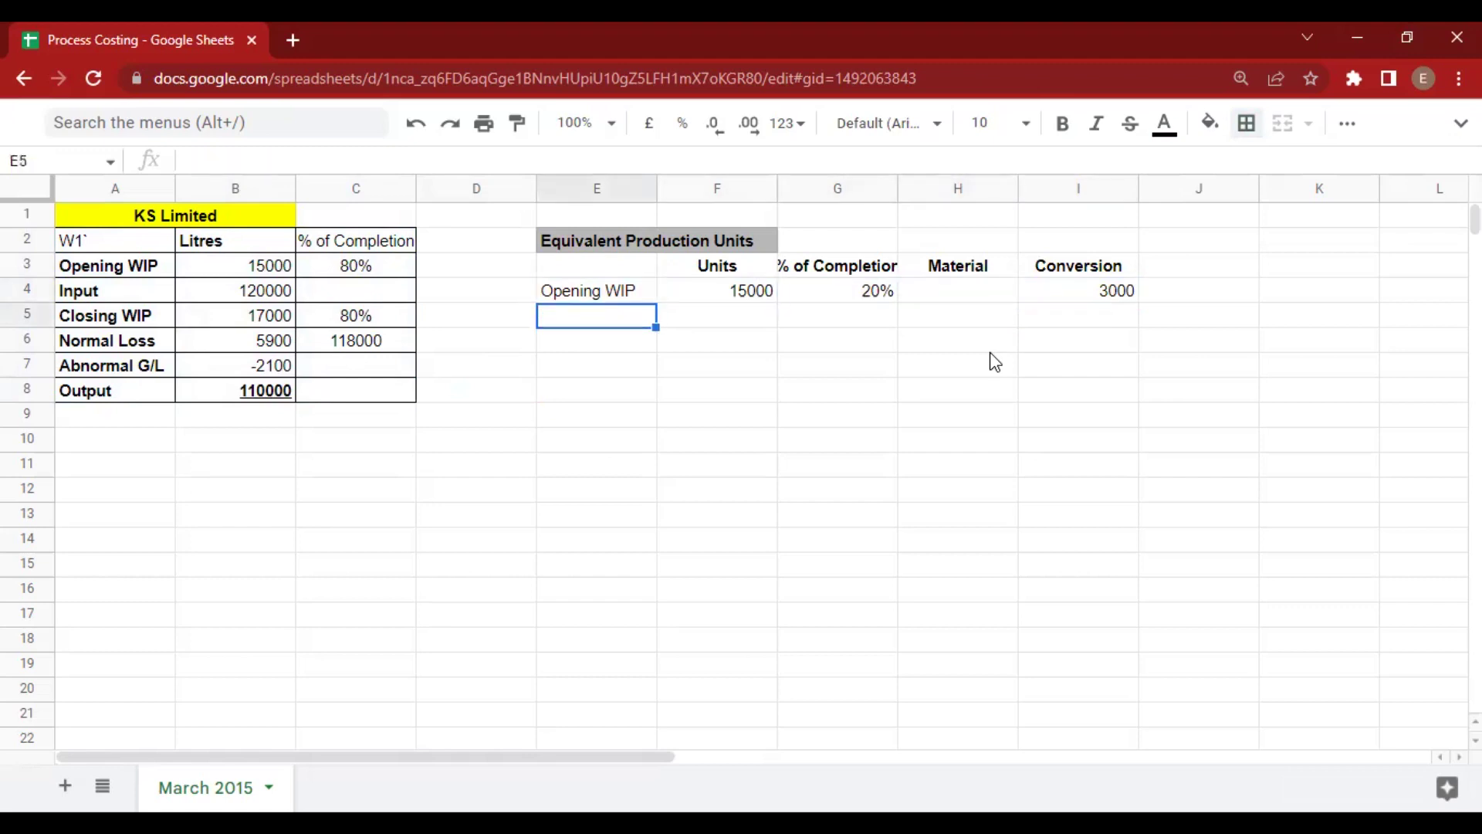
pyautogui.write('Completed')
pyautogui.press('Return')
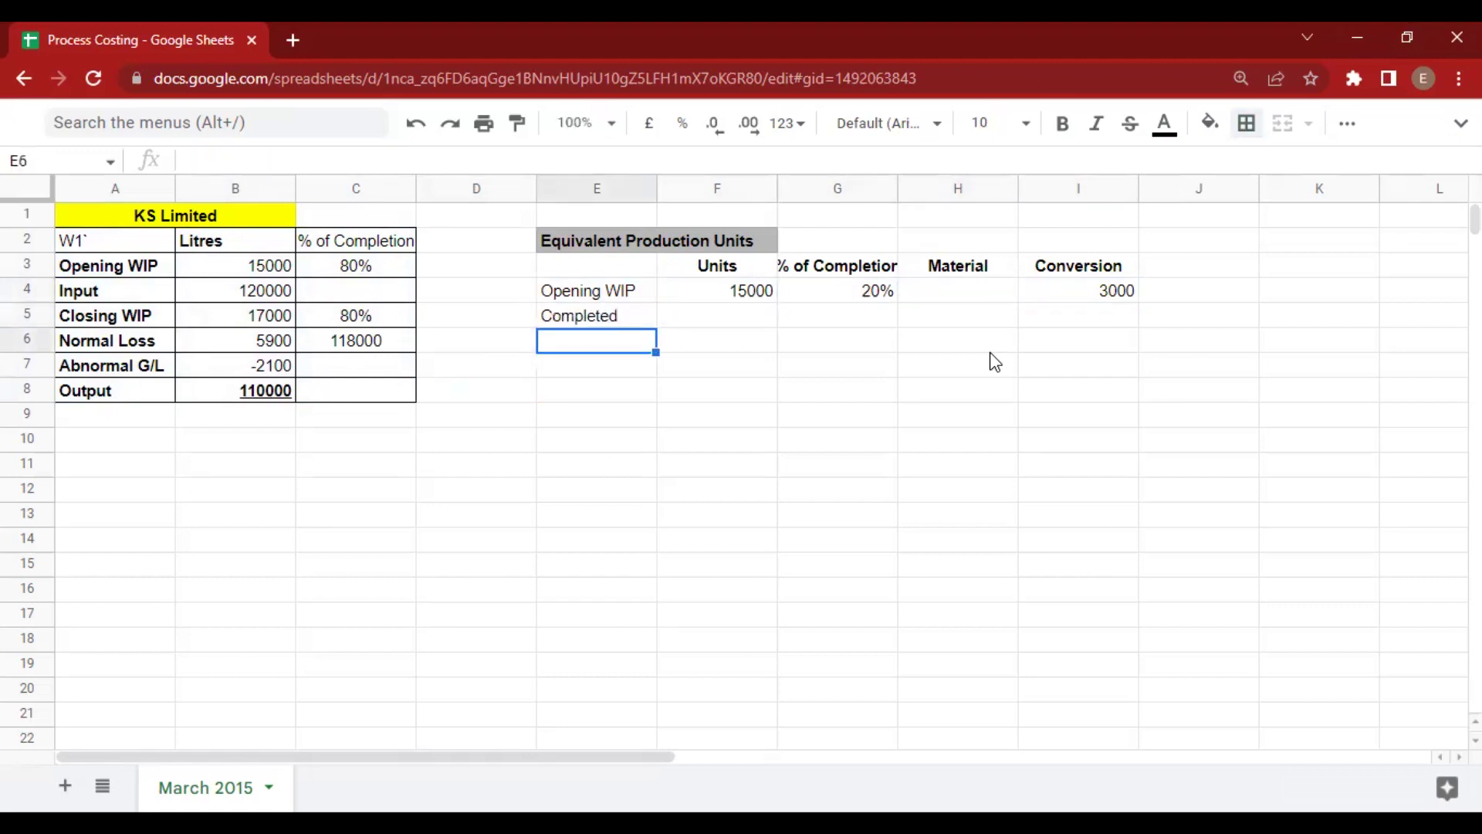
# Calculate the Completed units in F5 as the output in B8 minus the opening WIP units.
pyautogui.press('Up')
pyautogui.press('Right')
pyautogui.write('=')
pyautogui.press('Left')
pyautogui.press('Left')
pyautogui.press('Left')
pyautogui.press('Left')
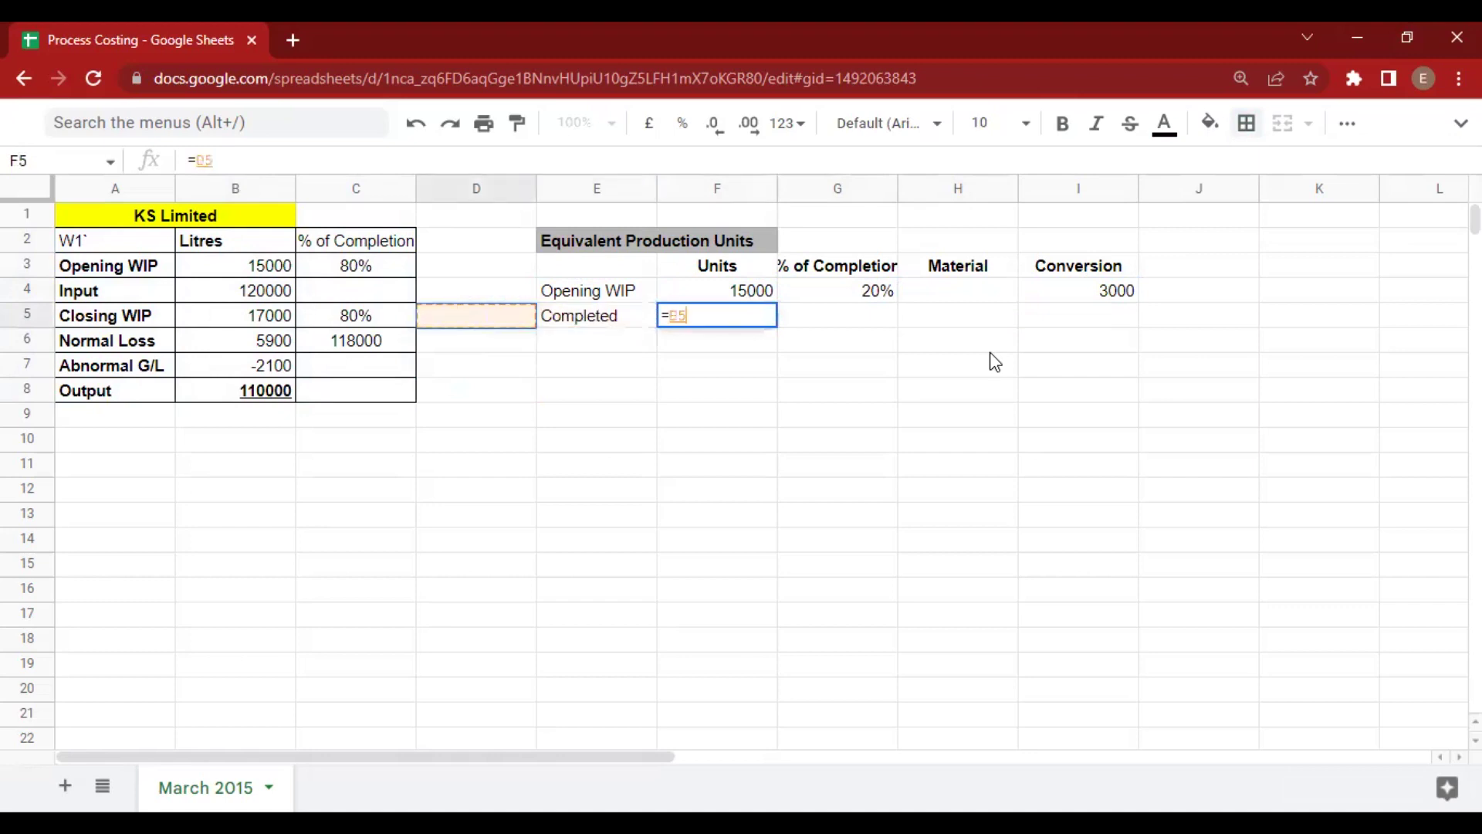
pyautogui.press('Down')
pyautogui.press('Down')
pyautogui.press('Down')
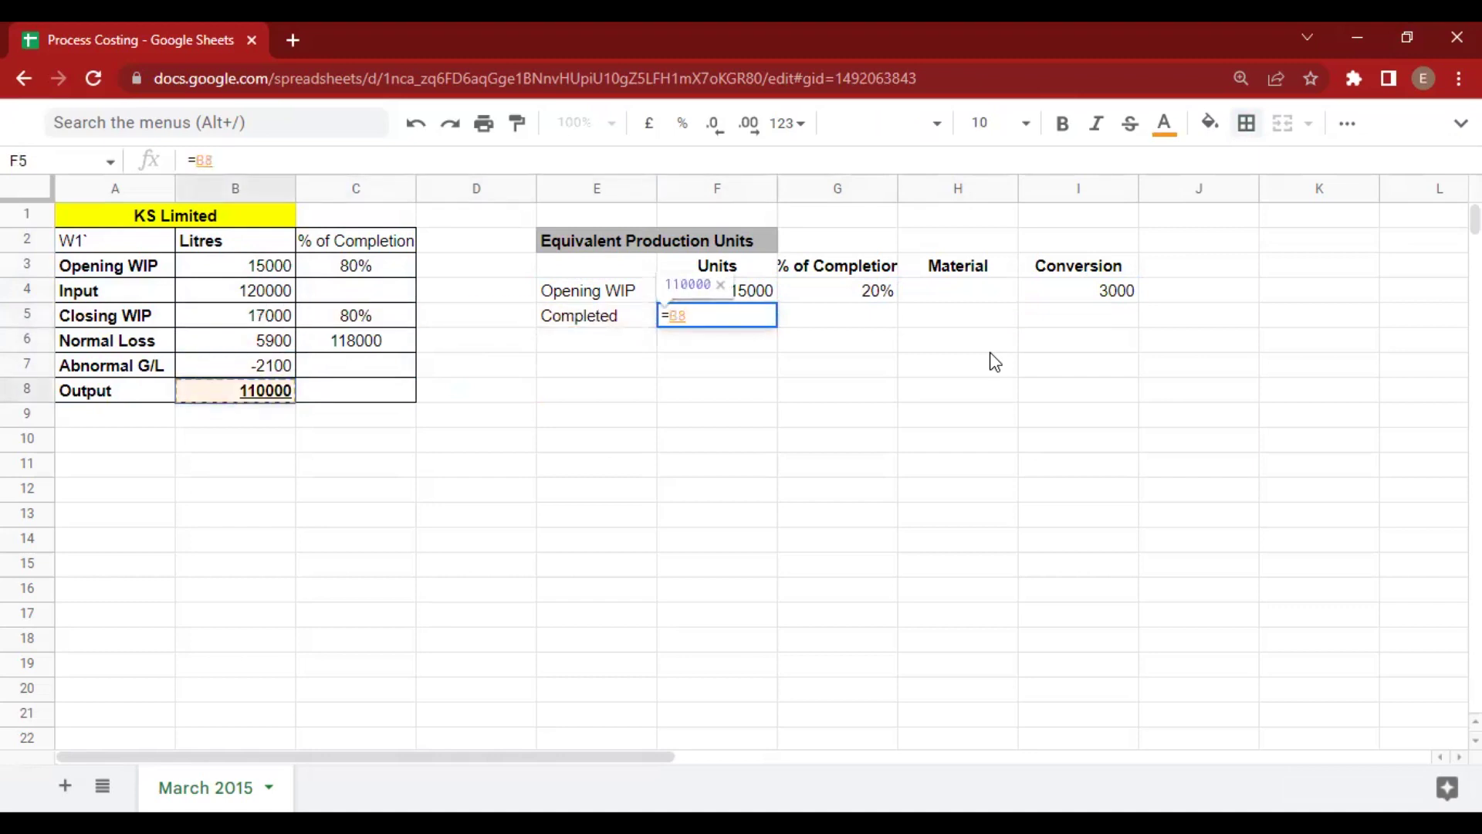
pyautogui.write('-')
pyautogui.press('Up')
pyautogui.press('Return')
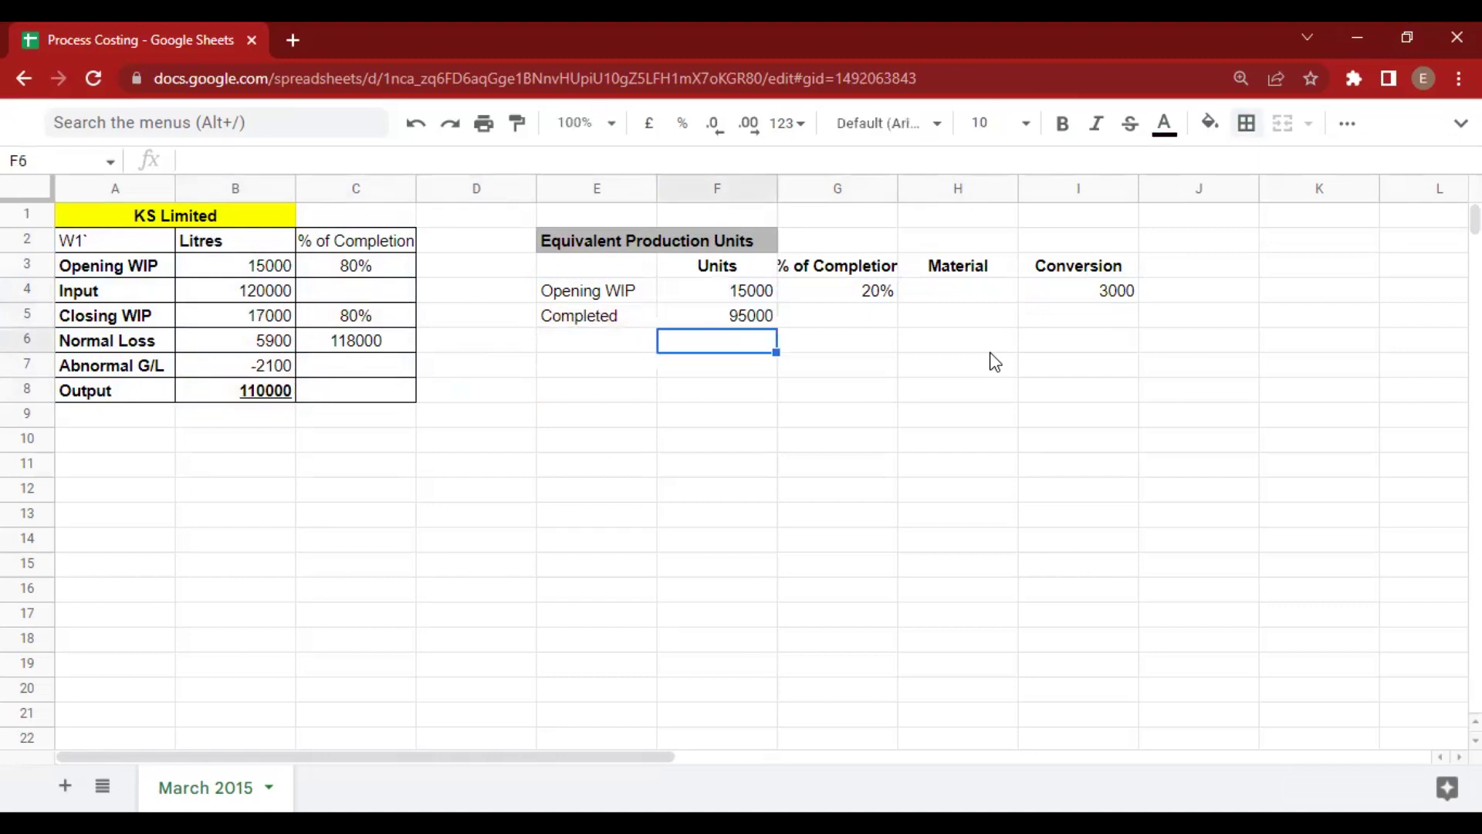
# Set the Completed row's percentage of completion in G5 to 100%.
pyautogui.press('Right')
pyautogui.press('Up')
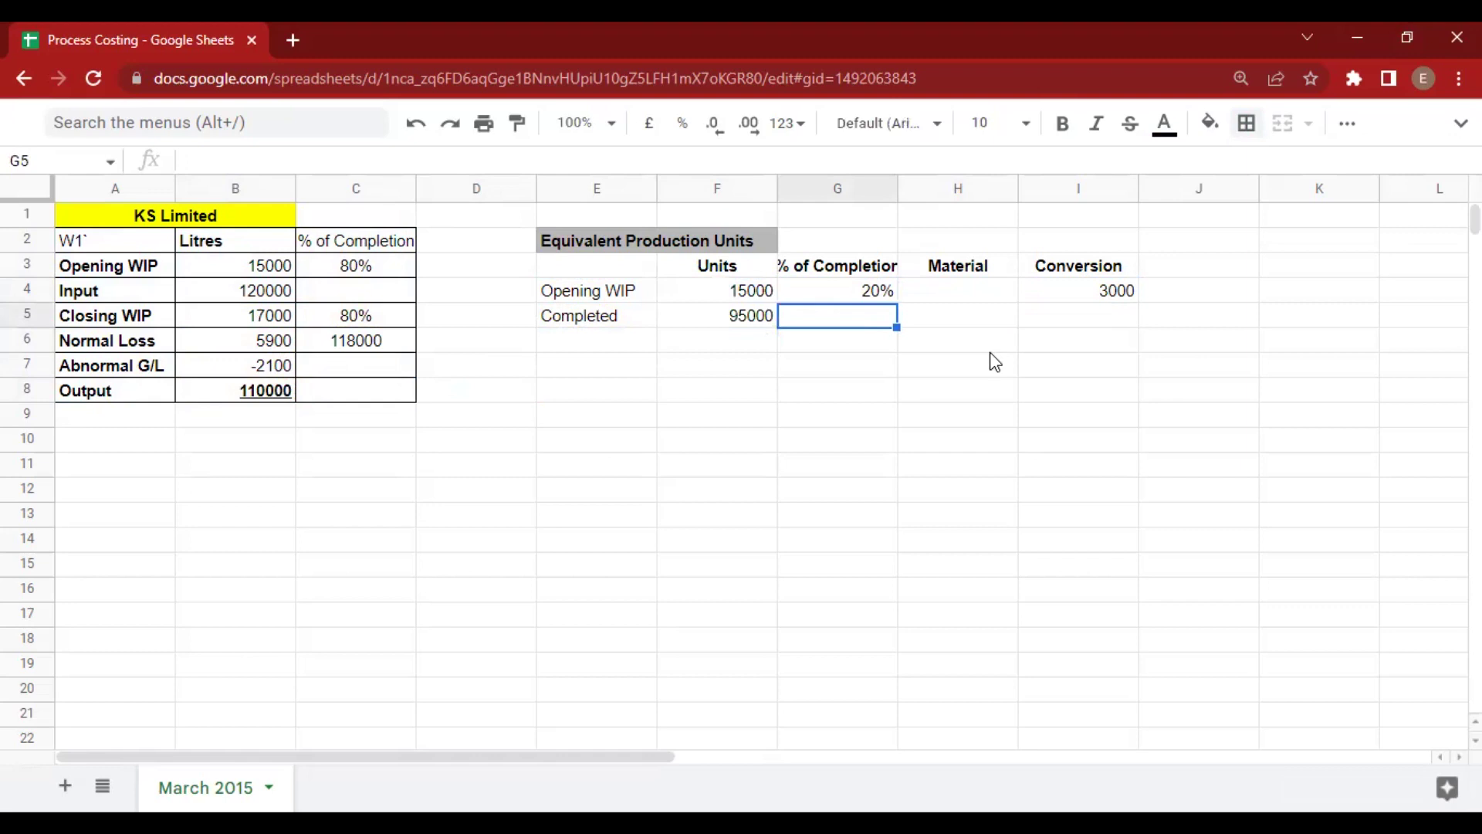
pyautogui.write('100%')
pyautogui.press('Tab')
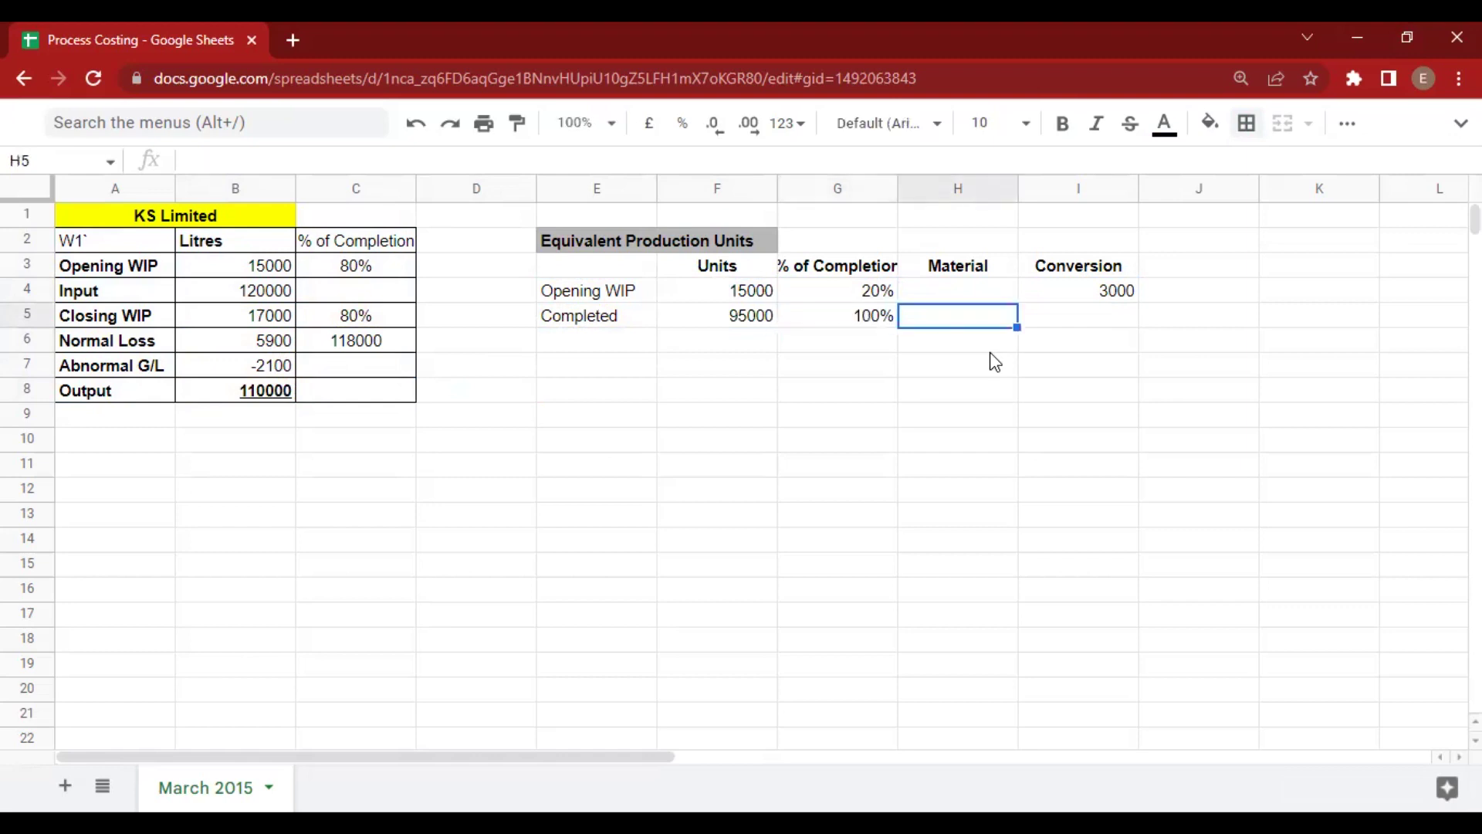
# Link the Completed row's Material cell H5 to F5 and its Conversion cell I5 to H5.
pyautogui.write('=')
pyautogui.press('Left')
pyautogui.press('Left')
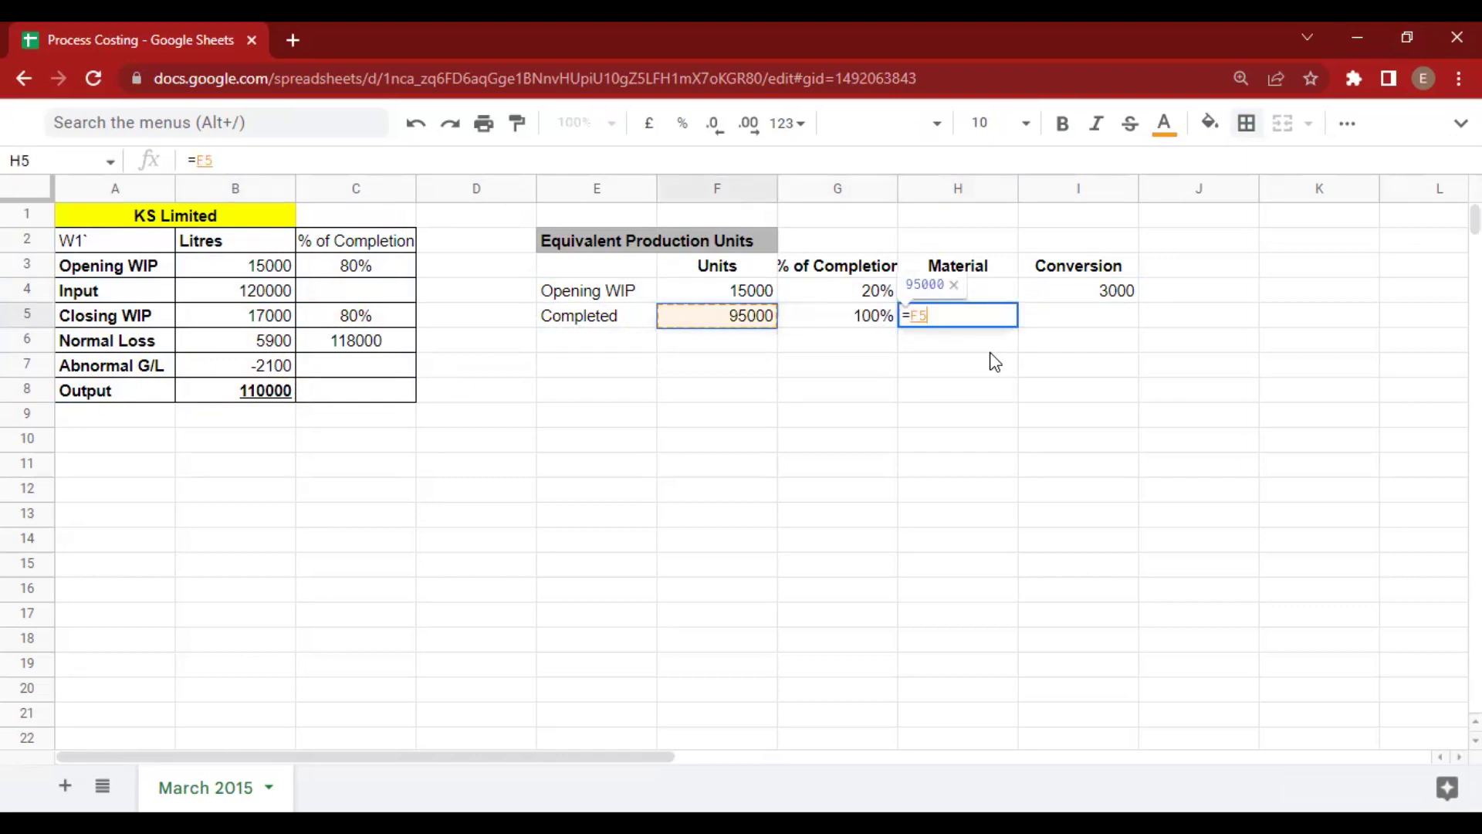
pyautogui.press('Tab')
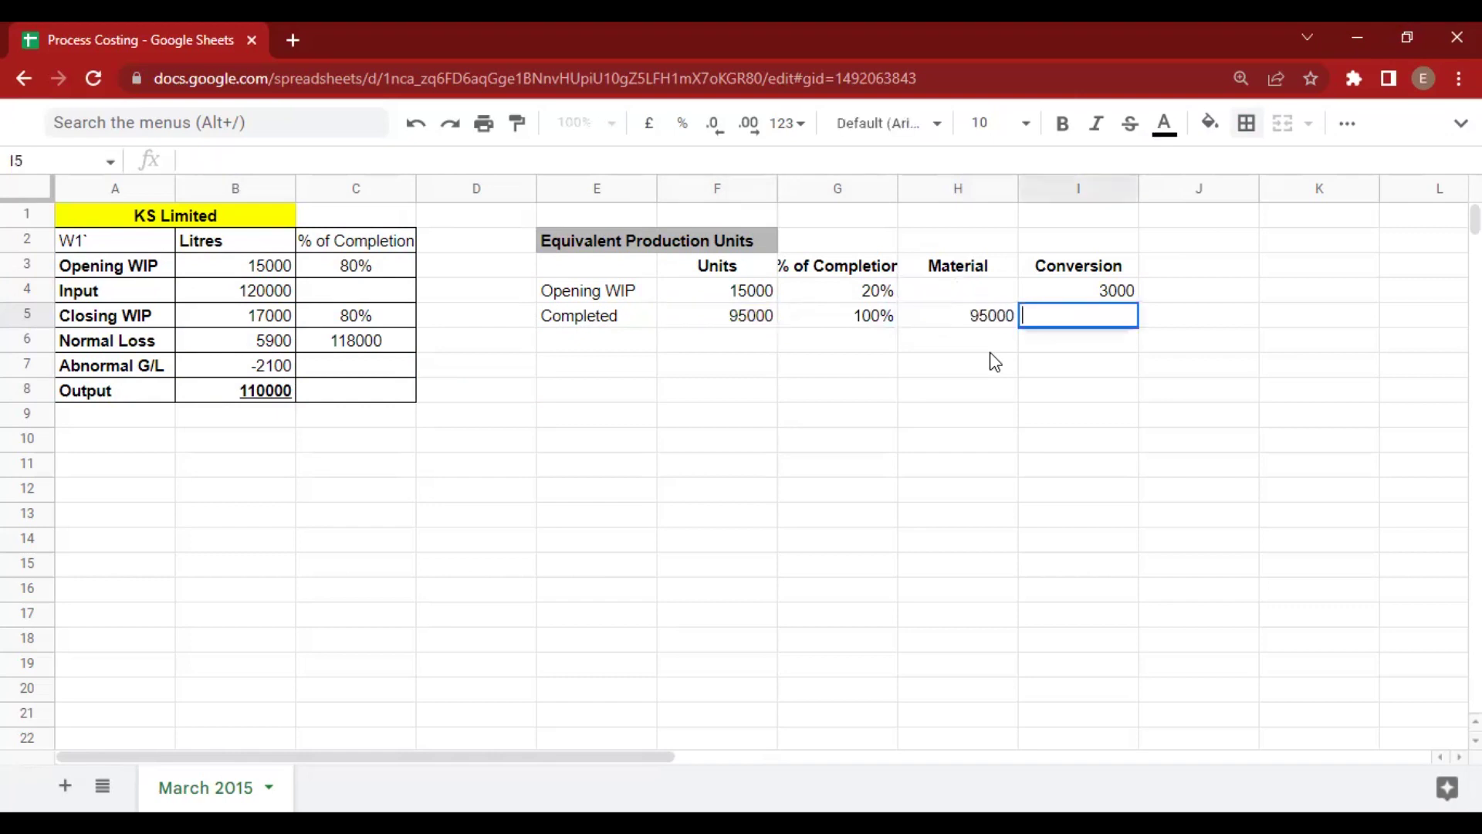
pyautogui.write('=')
pyautogui.press('Left')
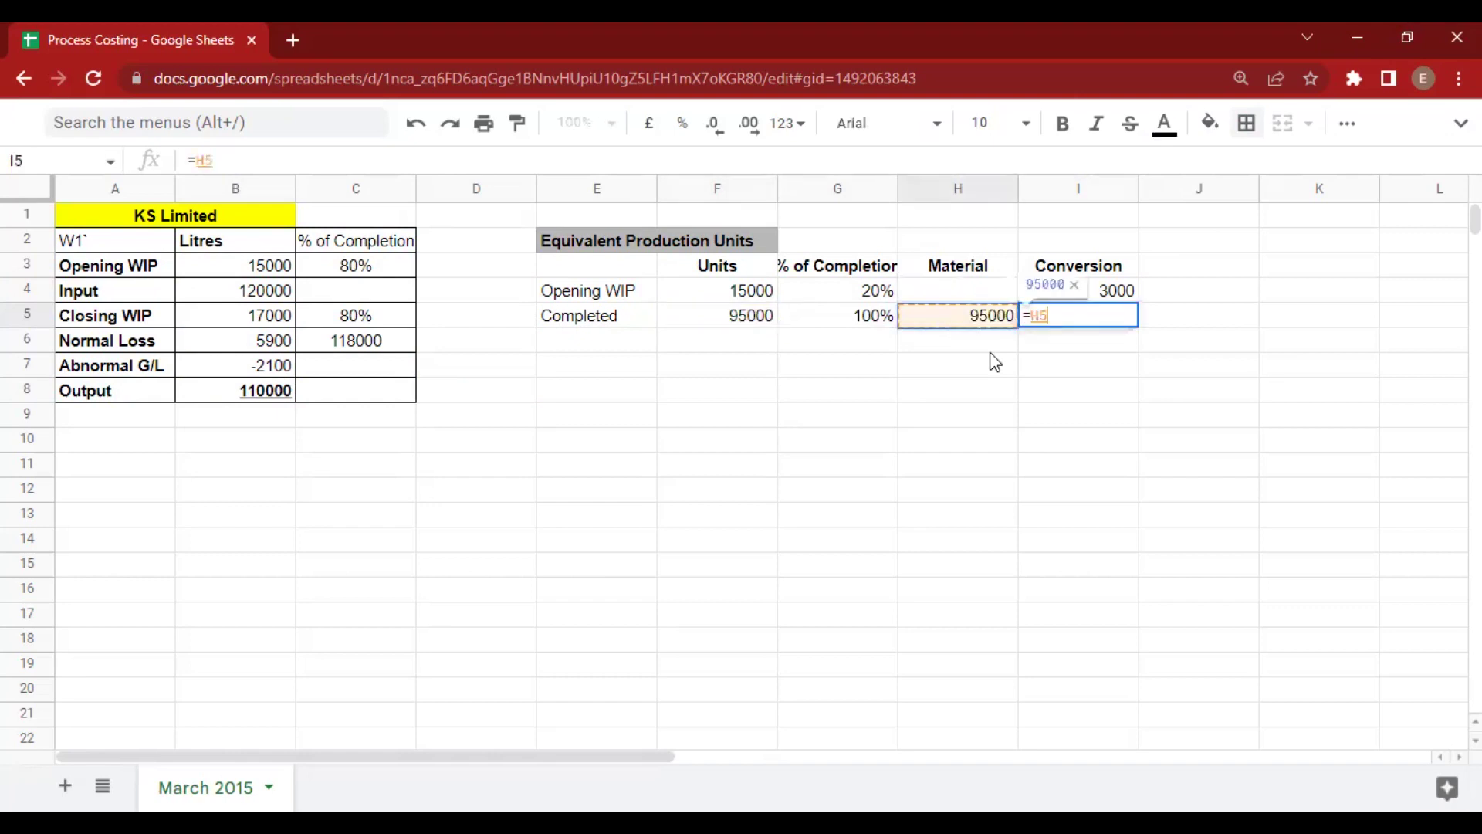
pyautogui.press('Return')
# Enter the row label Closing WIP in E6.
pyautogui.press('Left')
pyautogui.press('Left')
pyautogui.write('C')
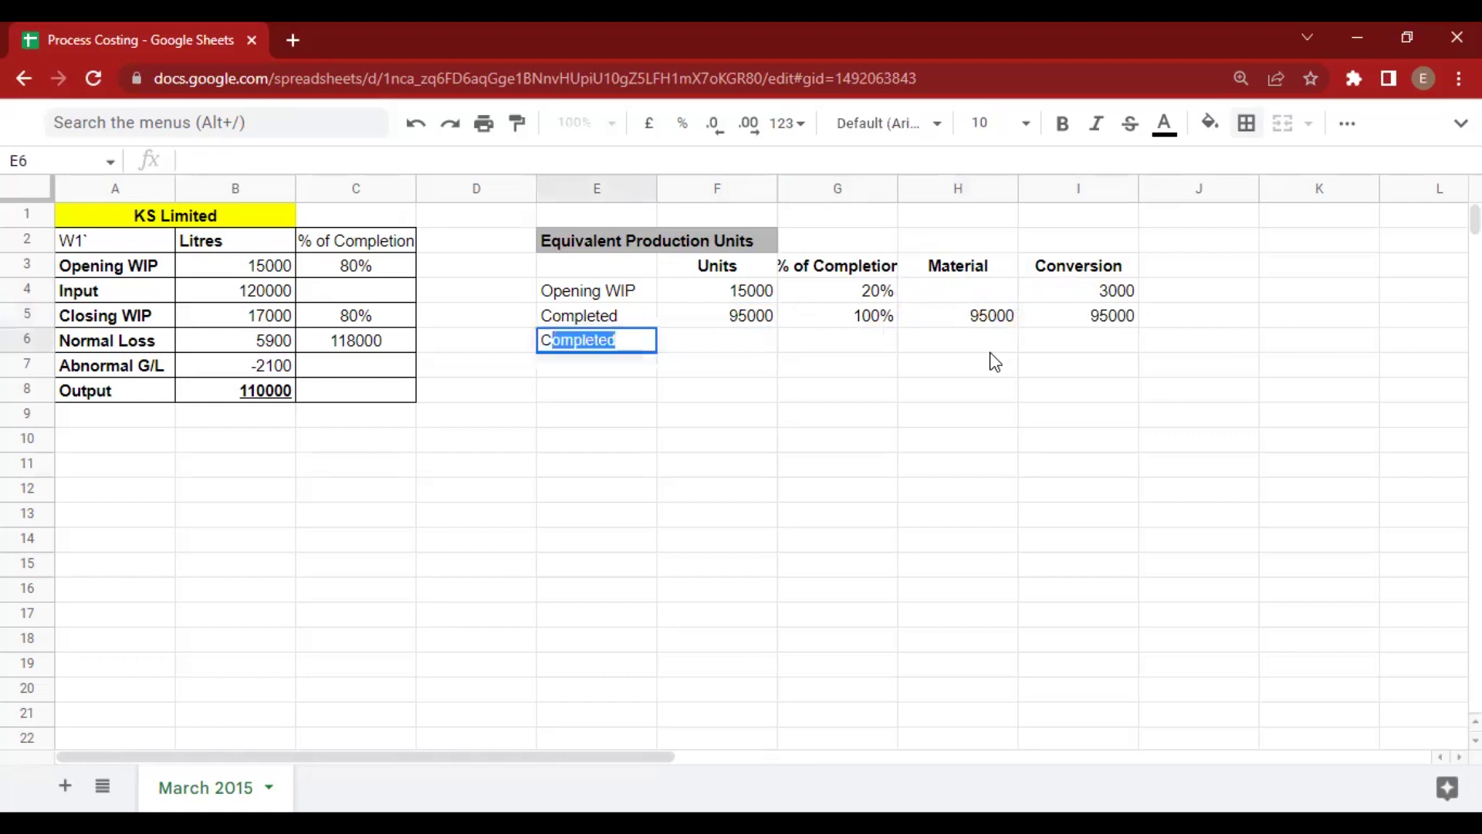
pyautogui.write('losing WIP')
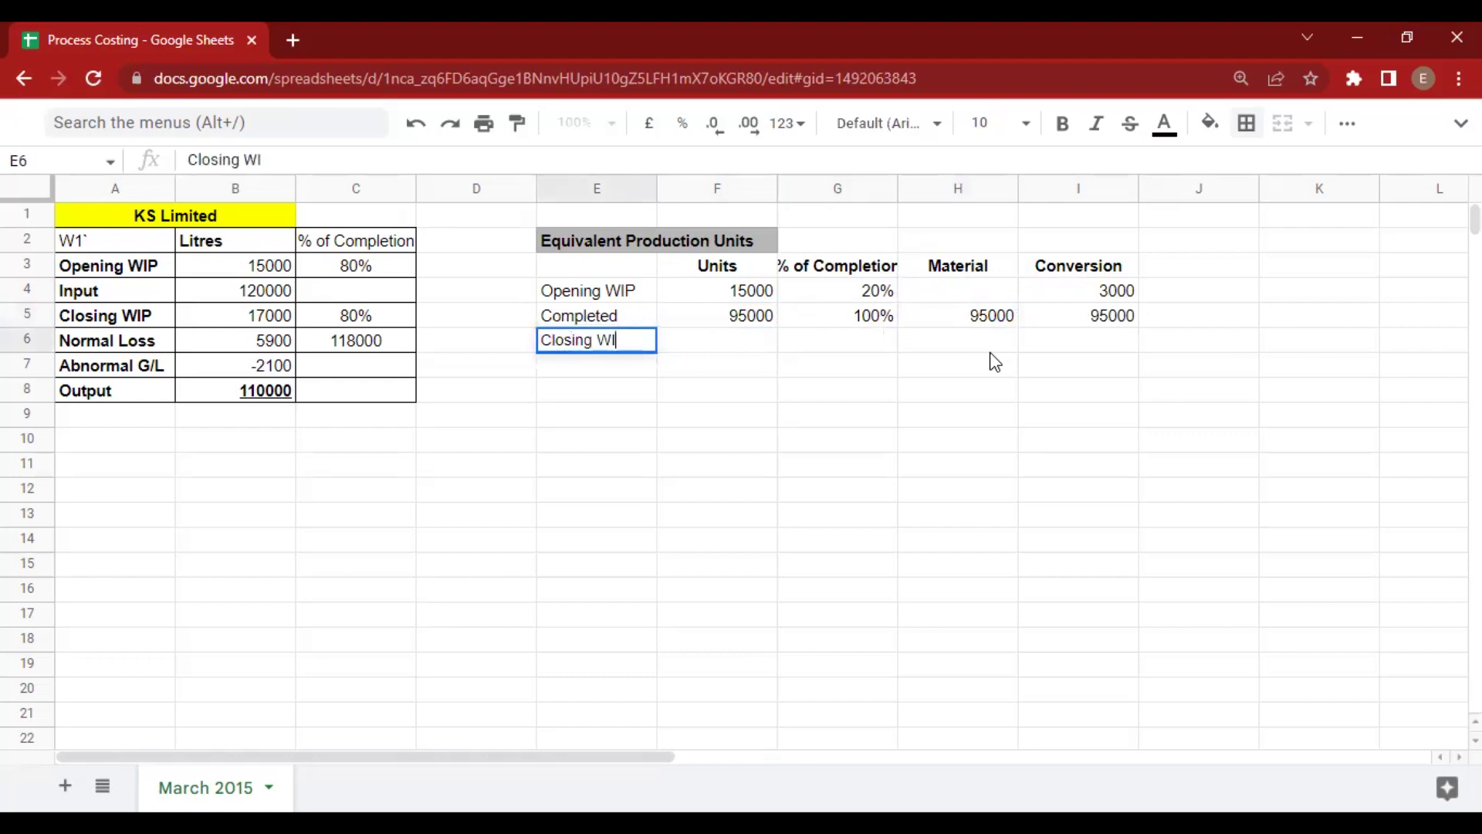
# Link the Closing WIP units in F6 to the closing litres in B5.
pyautogui.press('Tab')
pyautogui.write('=')
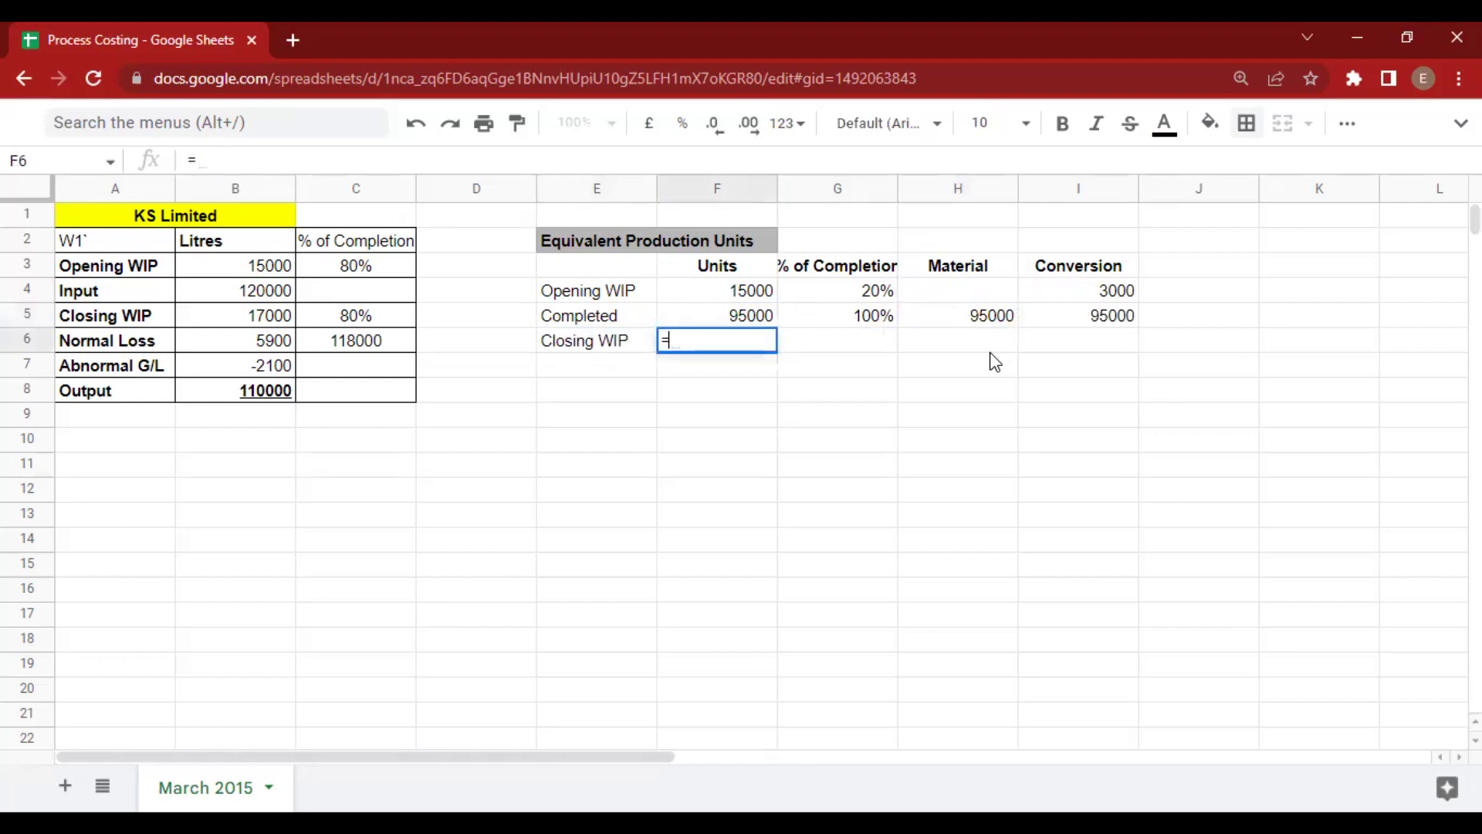
pyautogui.press('Left')
pyautogui.press('Left')
pyautogui.press('Left')
pyautogui.press('Left')
pyautogui.press('Up')
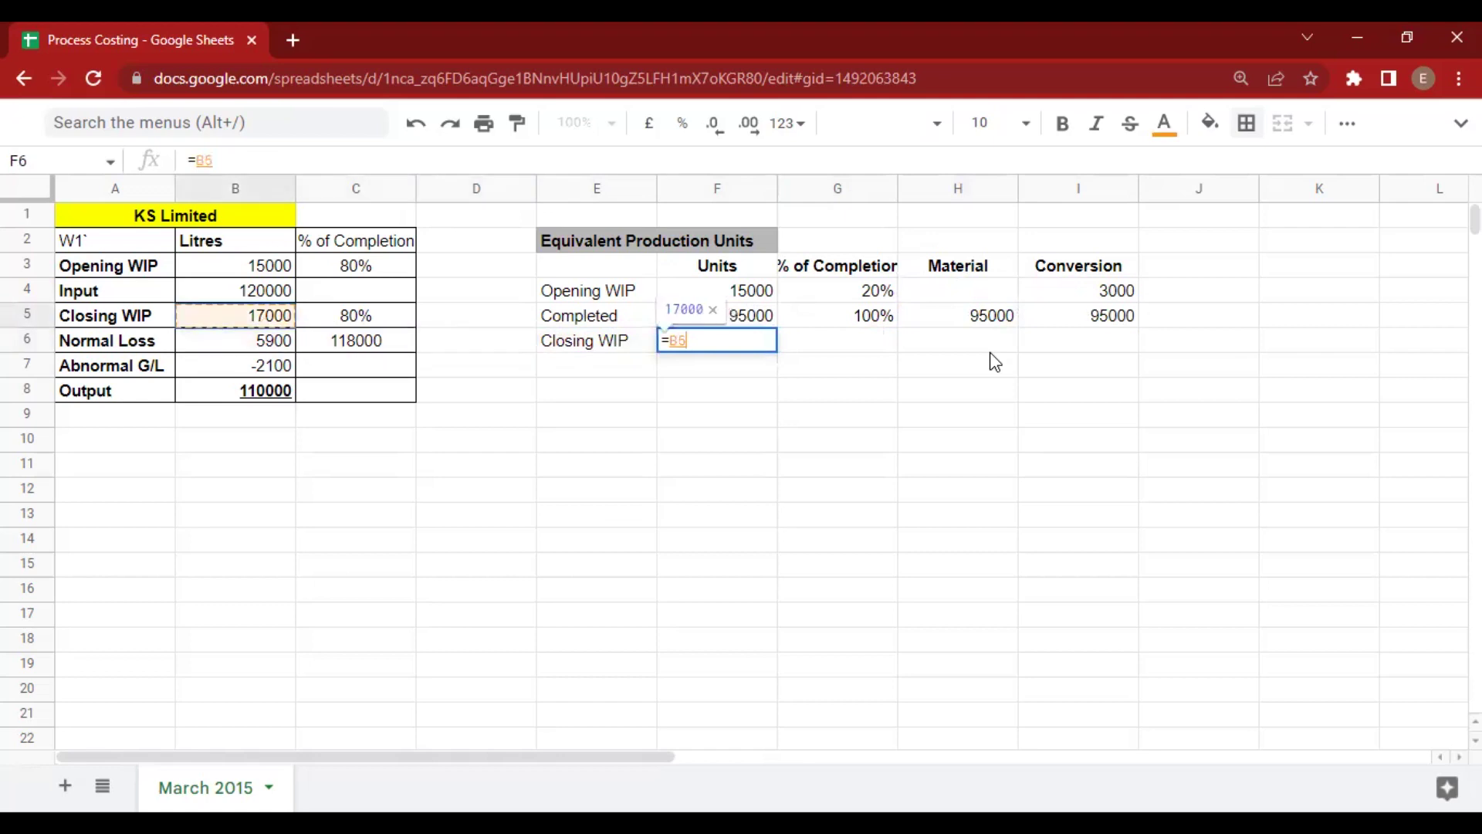
pyautogui.press('Return')
# Enter 100%/80% as the Closing WIP percentage of completion in G6.
pyautogui.press('Right')
pyautogui.press('Right')
pyautogui.press('Up')
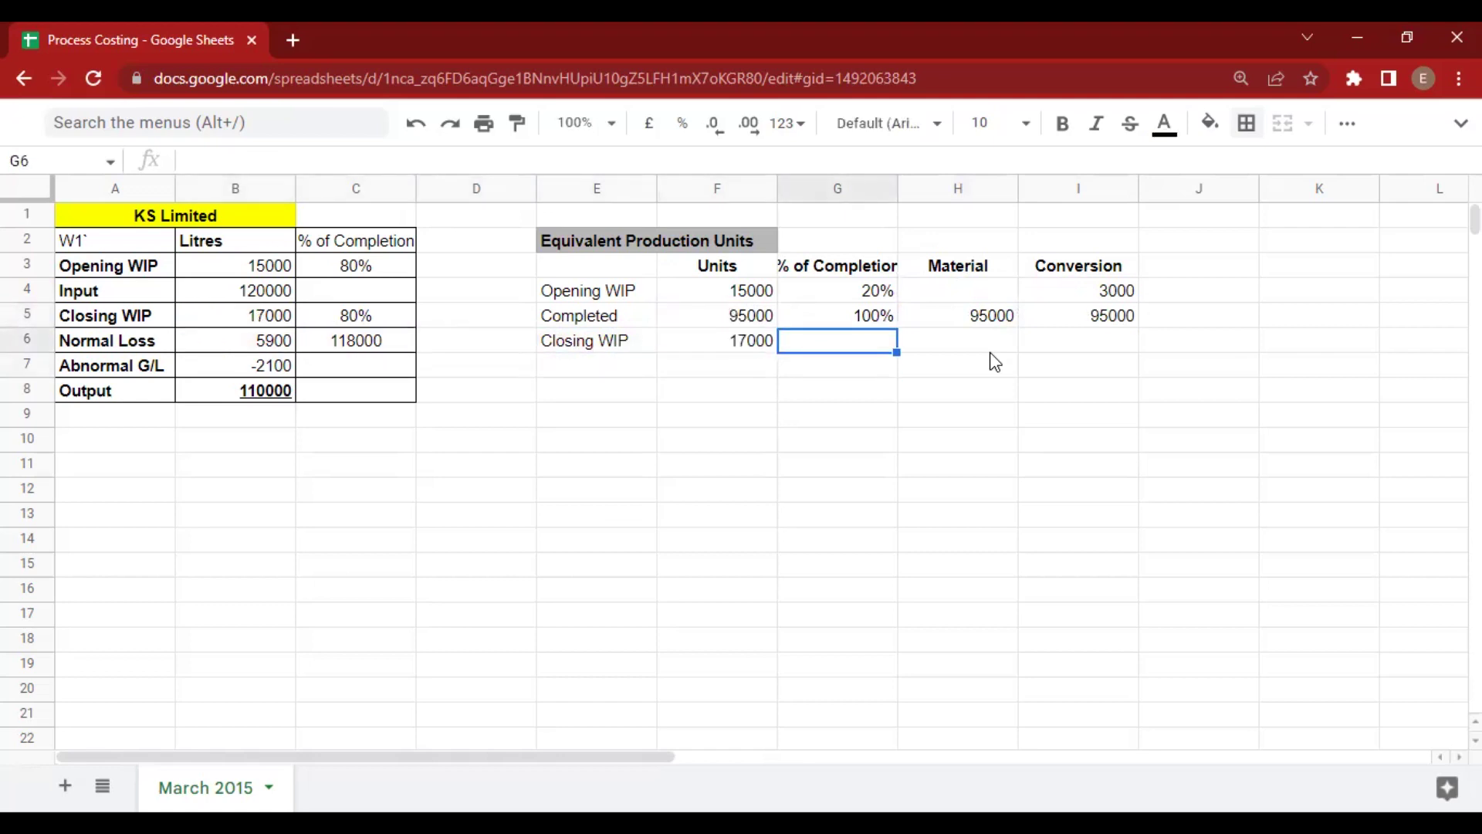
pyautogui.write('100')
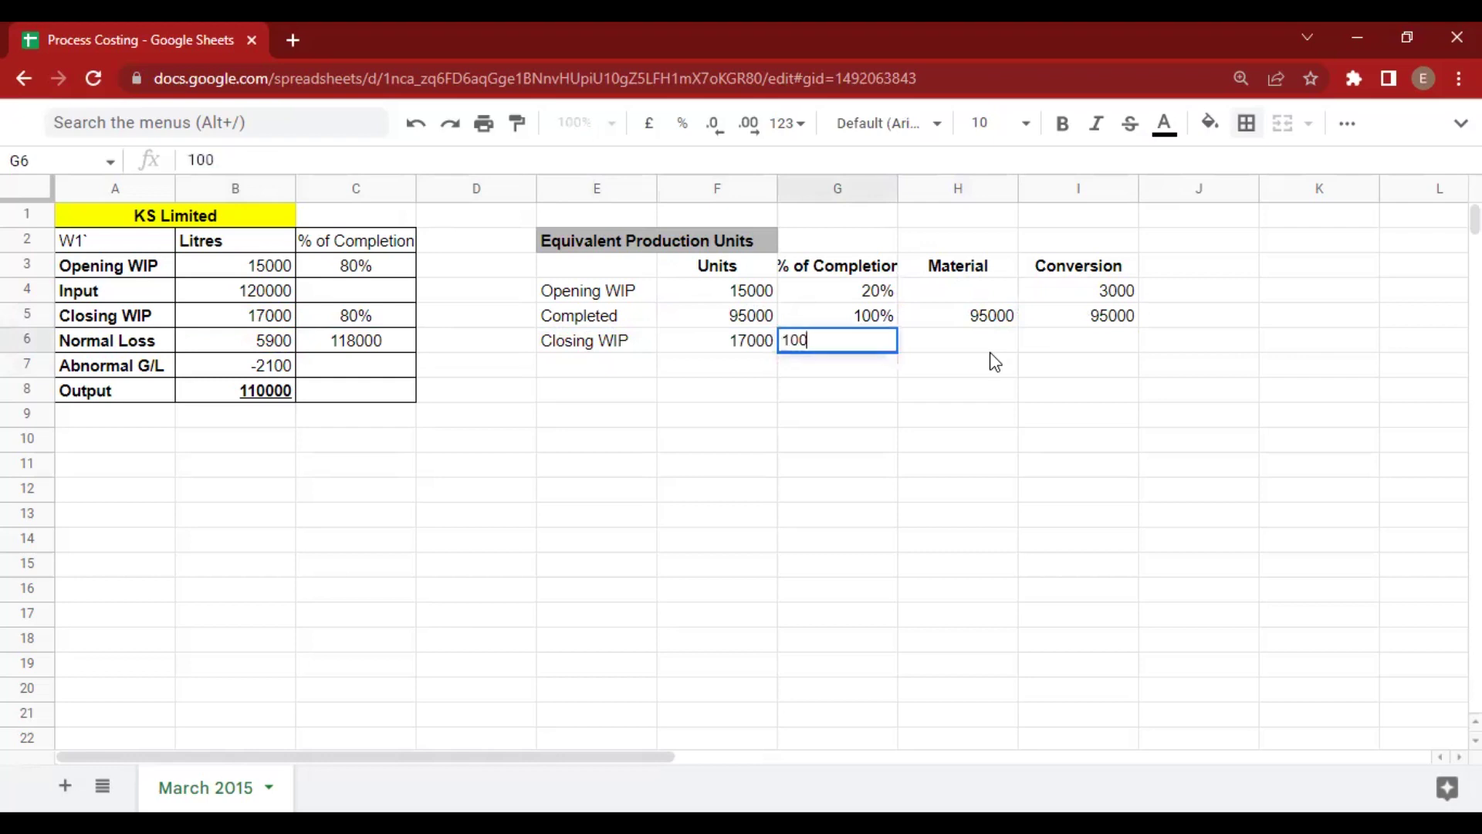
pyautogui.write('%/80%')
# Link the Closing WIP Material cell H6 to the units in F6.
pyautogui.click(991, 349)
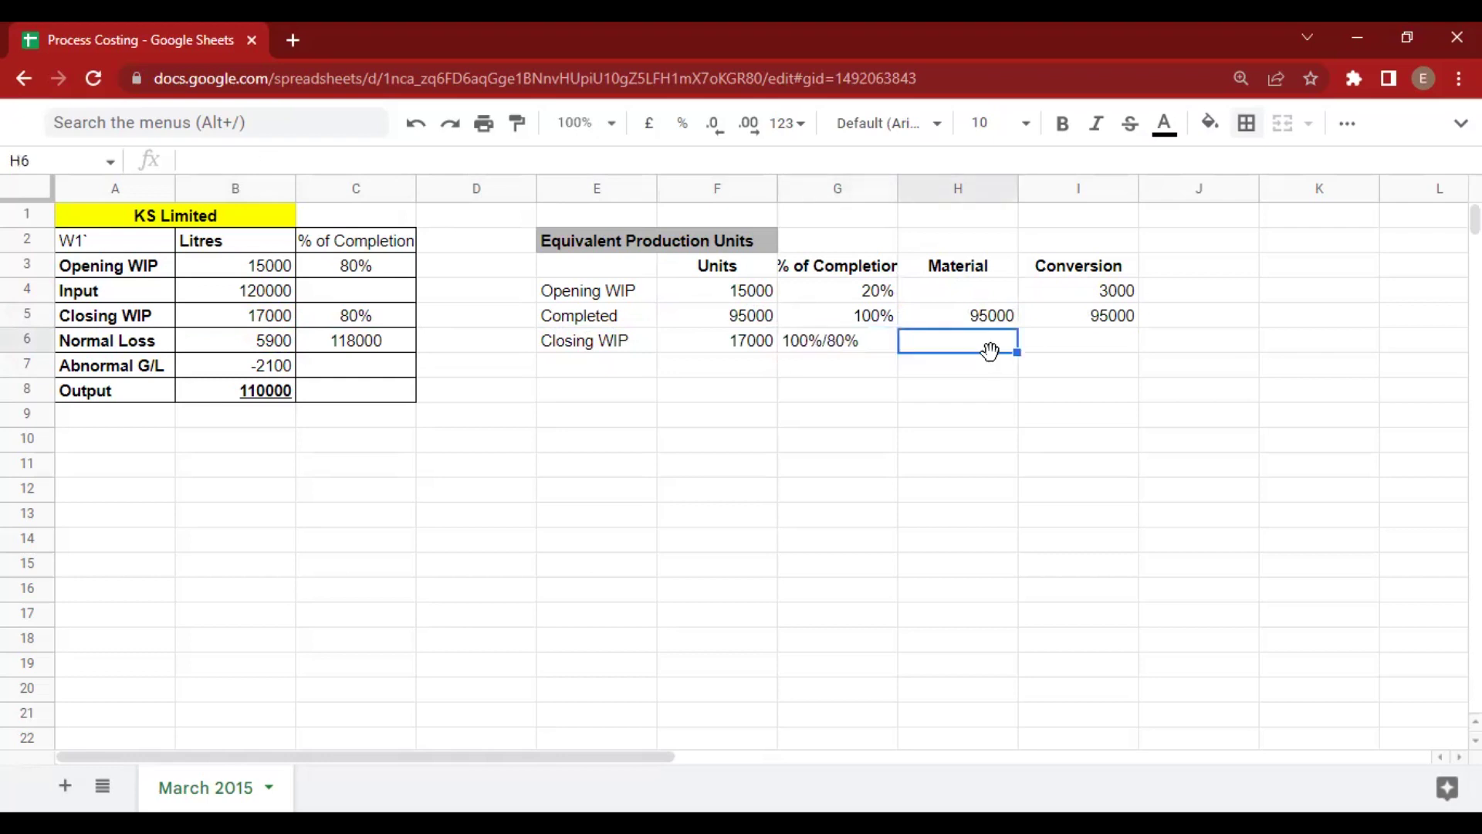
pyautogui.write('=')
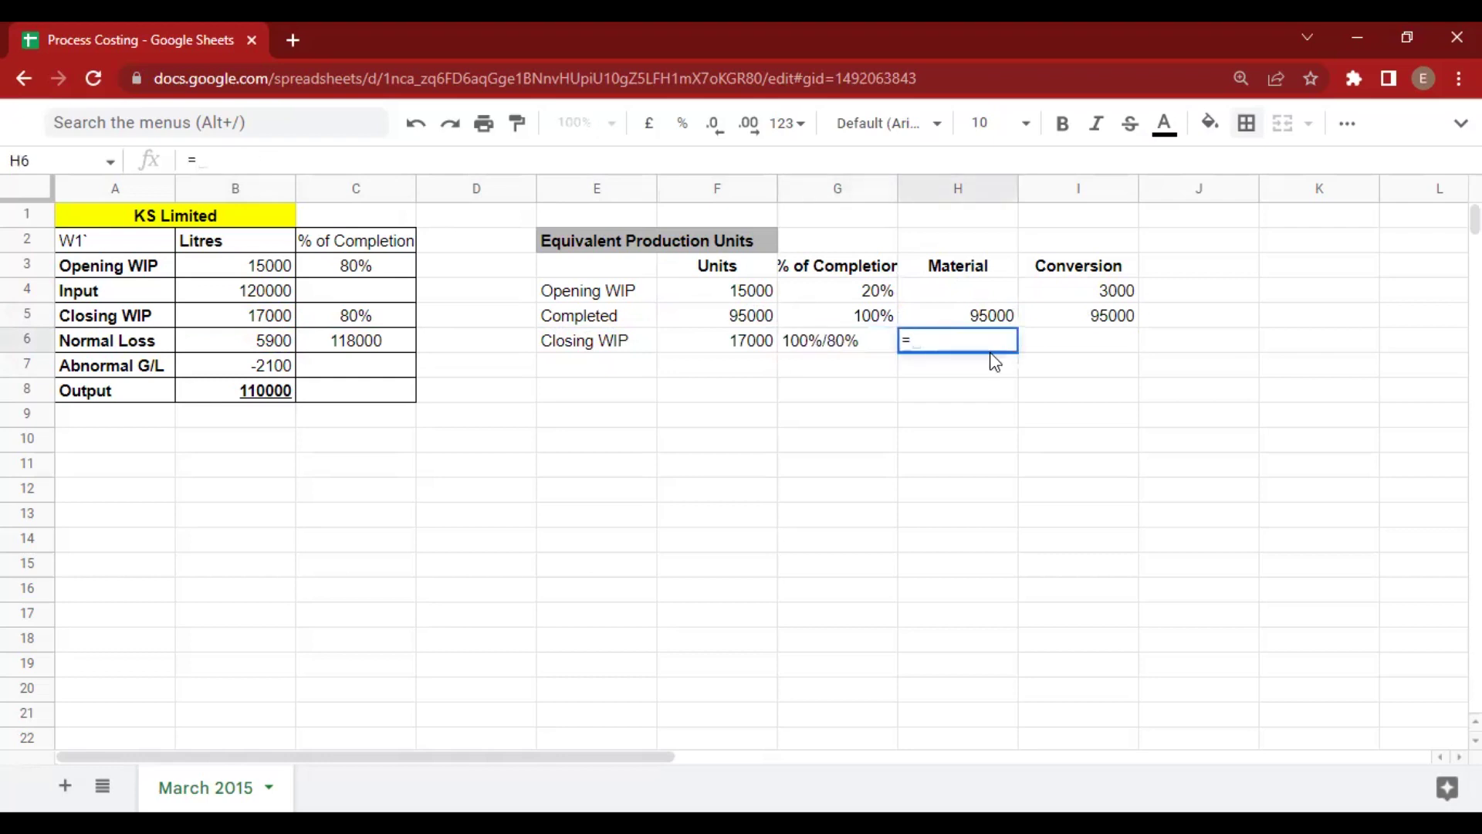
pyautogui.press('Left')
pyautogui.press('Left')
pyautogui.press('Tab')
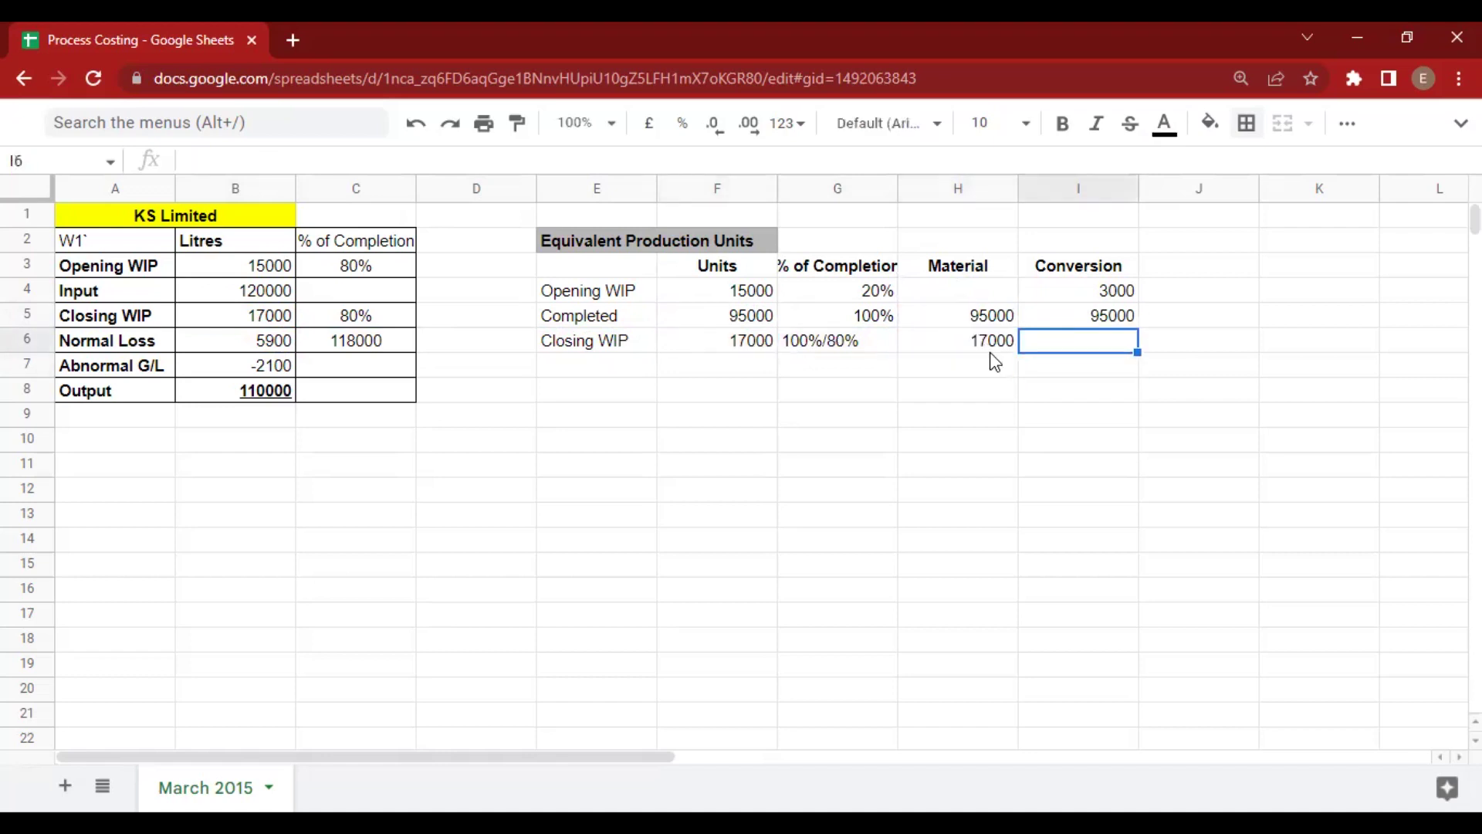
# Calculate the Closing WIP Conversion units in I6 as 80% of the units with =F6*80%.
pyautogui.write('=')
pyautogui.press('Left')
pyautogui.press('Left')
pyautogui.press('Left')
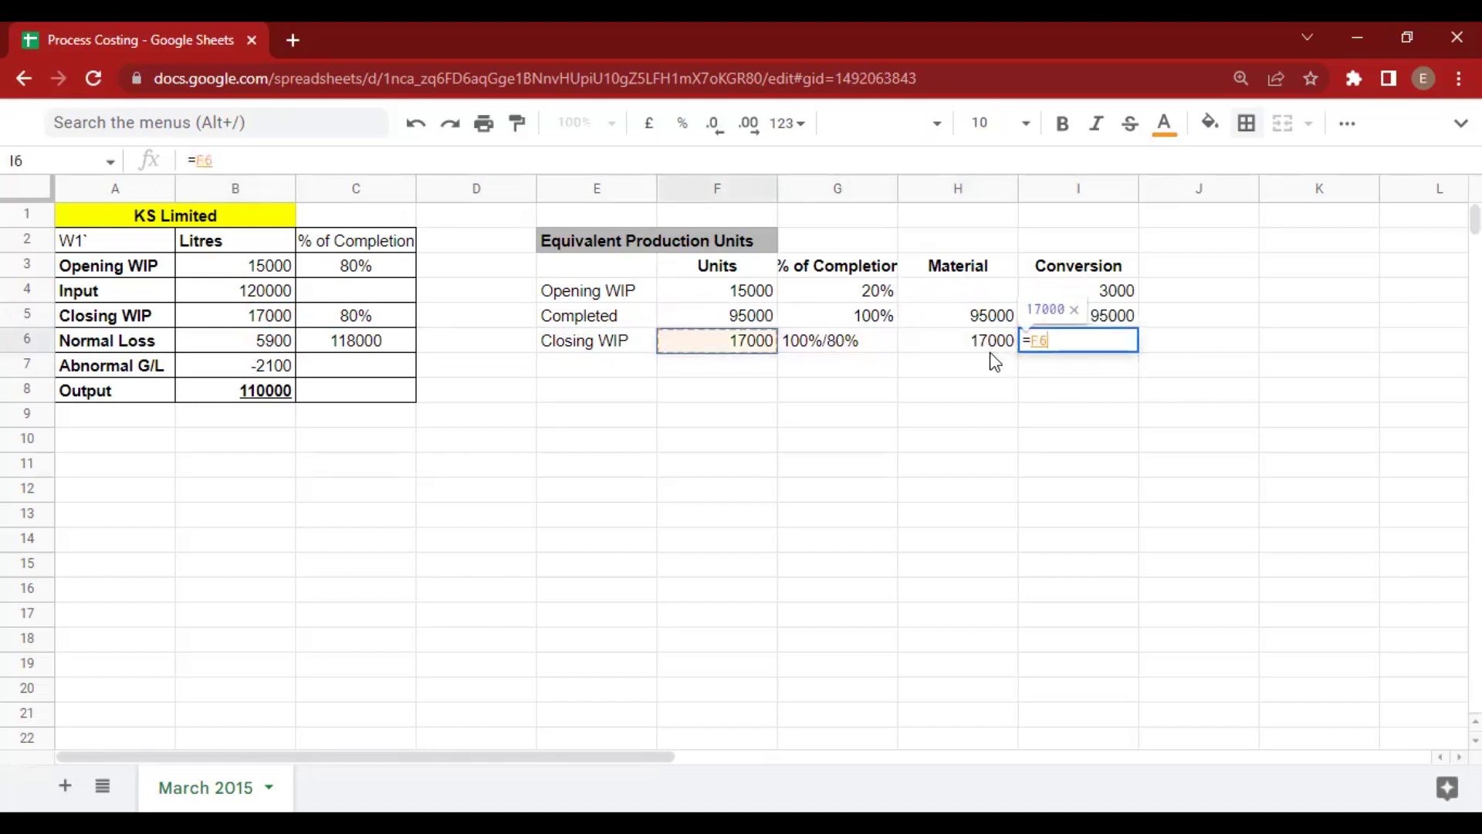
pyautogui.write('*80%')
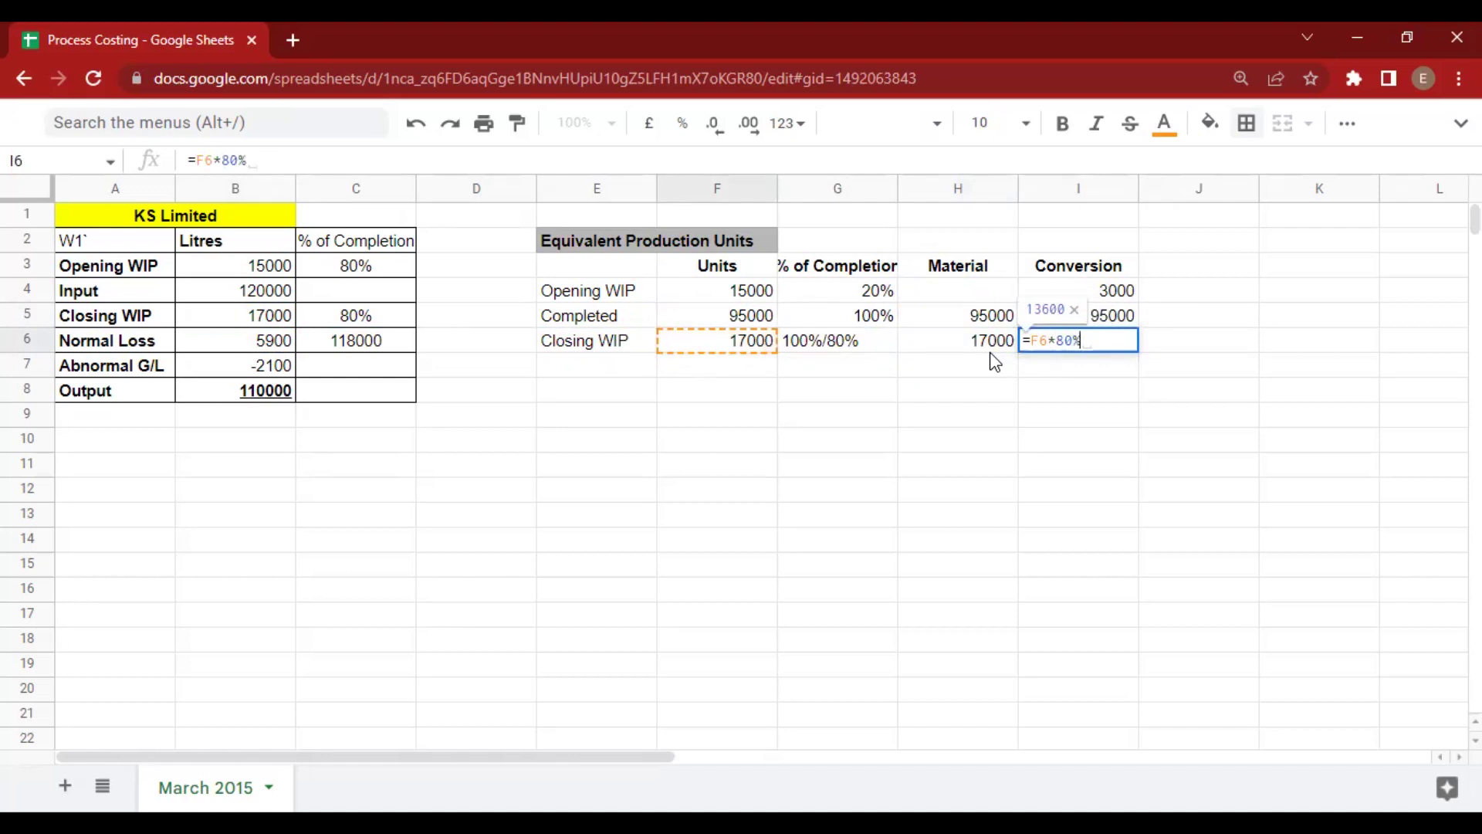
pyautogui.press('Return')
# Enter the row label Abnormal loss in E7, below Closing WIP.
pyautogui.press('Left')
pyautogui.press('Left')
pyautogui.press('Left')
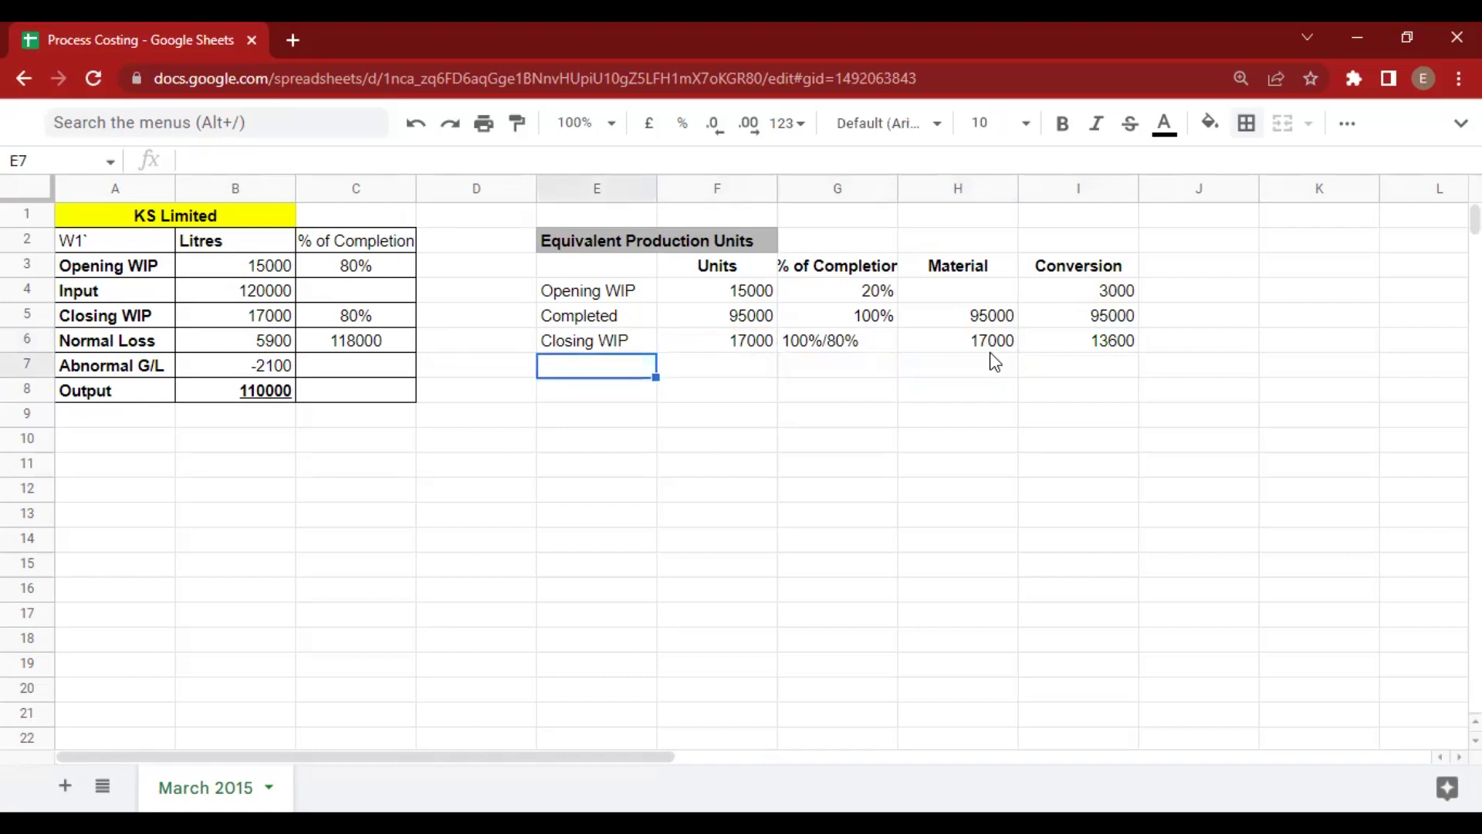
pyautogui.write('Abno')
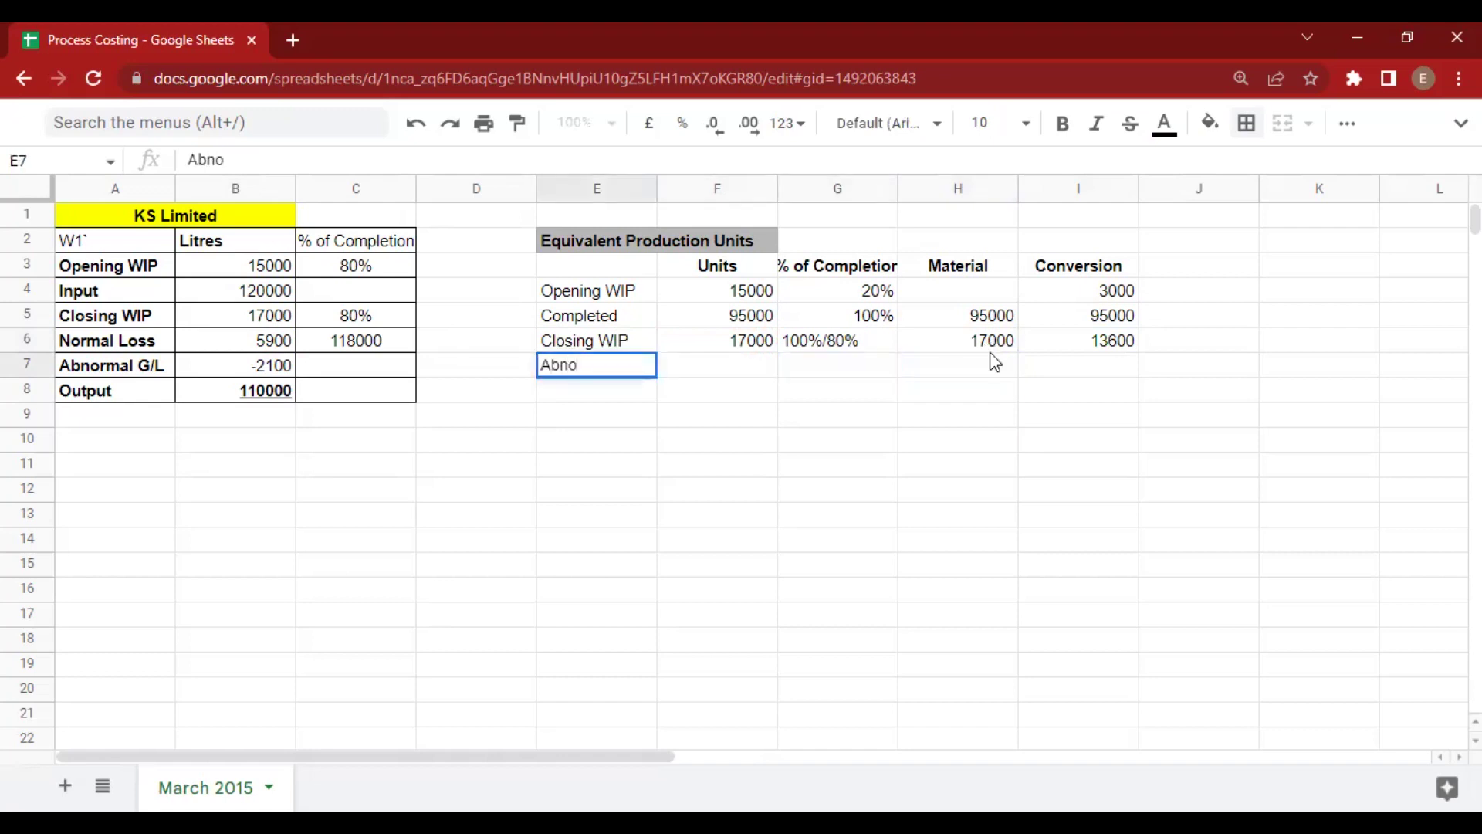
pyautogui.write('rmal G')
pyautogui.press('BackSpace')
pyautogui.press('BackSpace')
pyautogui.write('loss')
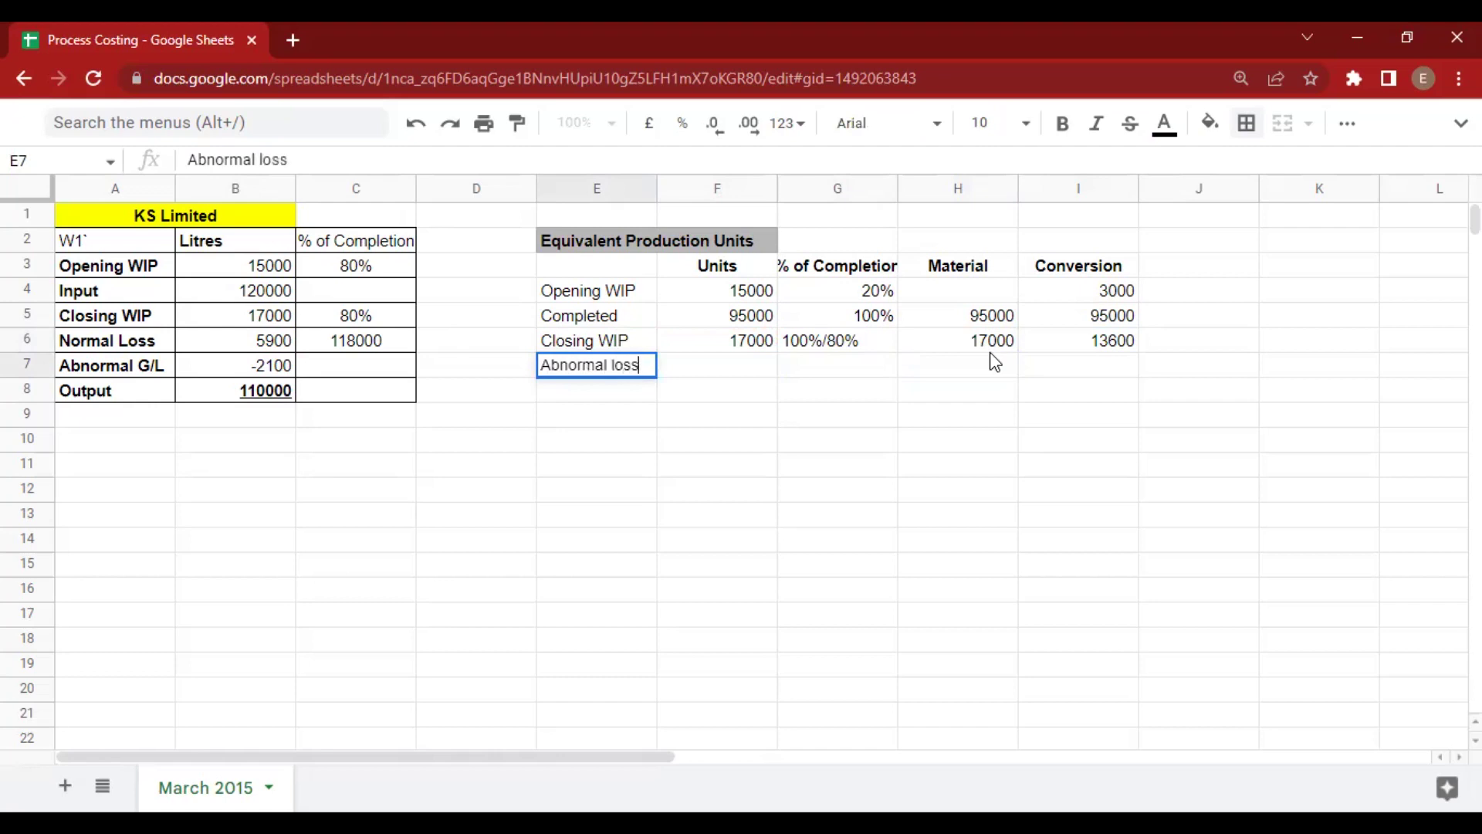
pyautogui.press('Tab')
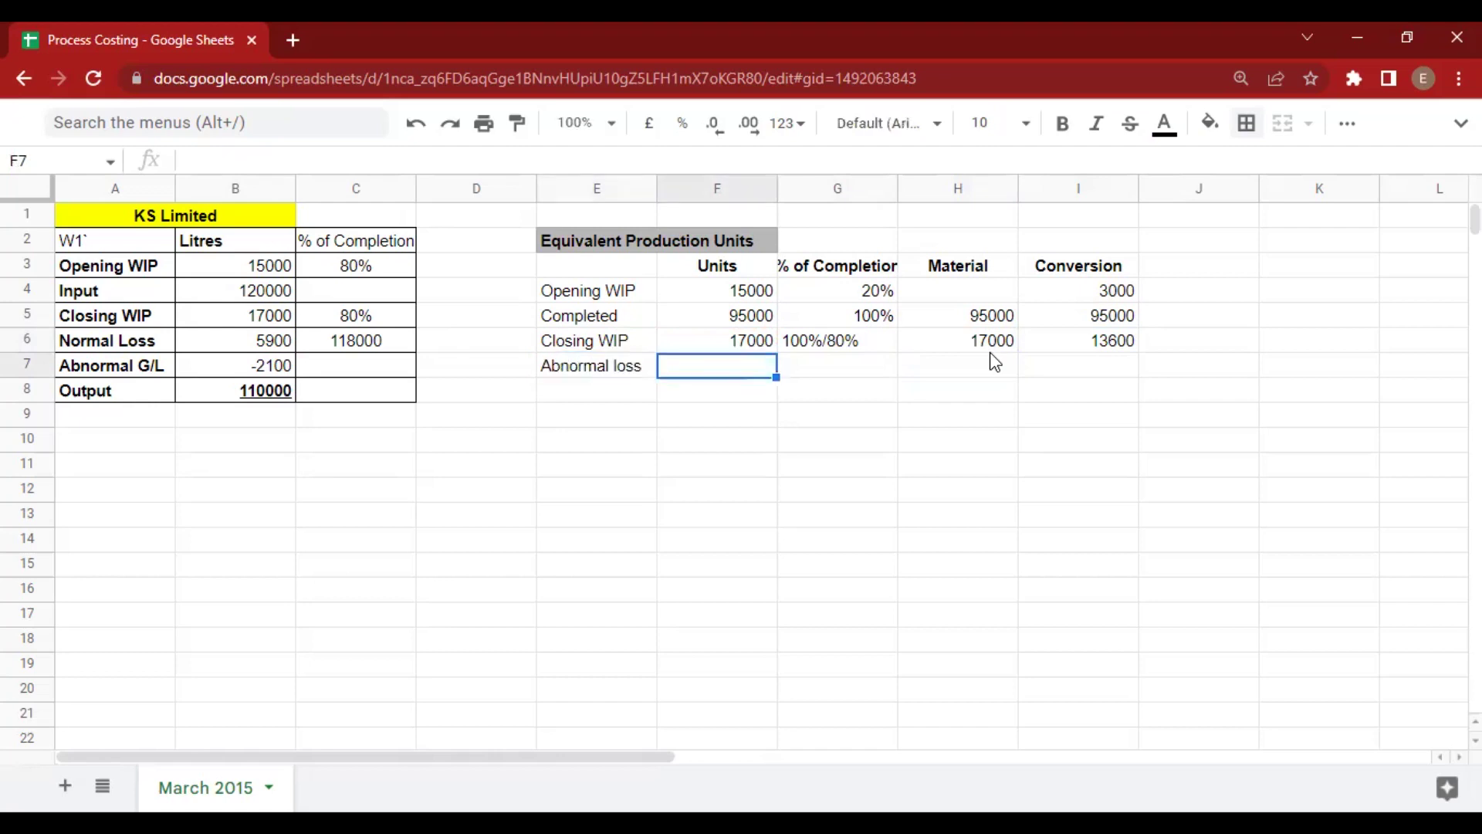
# Fill the Abnormal loss units in F7 with =-B7 and enter 100% as its percentage of completion in G7.
pyautogui.write('=-B7')
pyautogui.press('Tab')
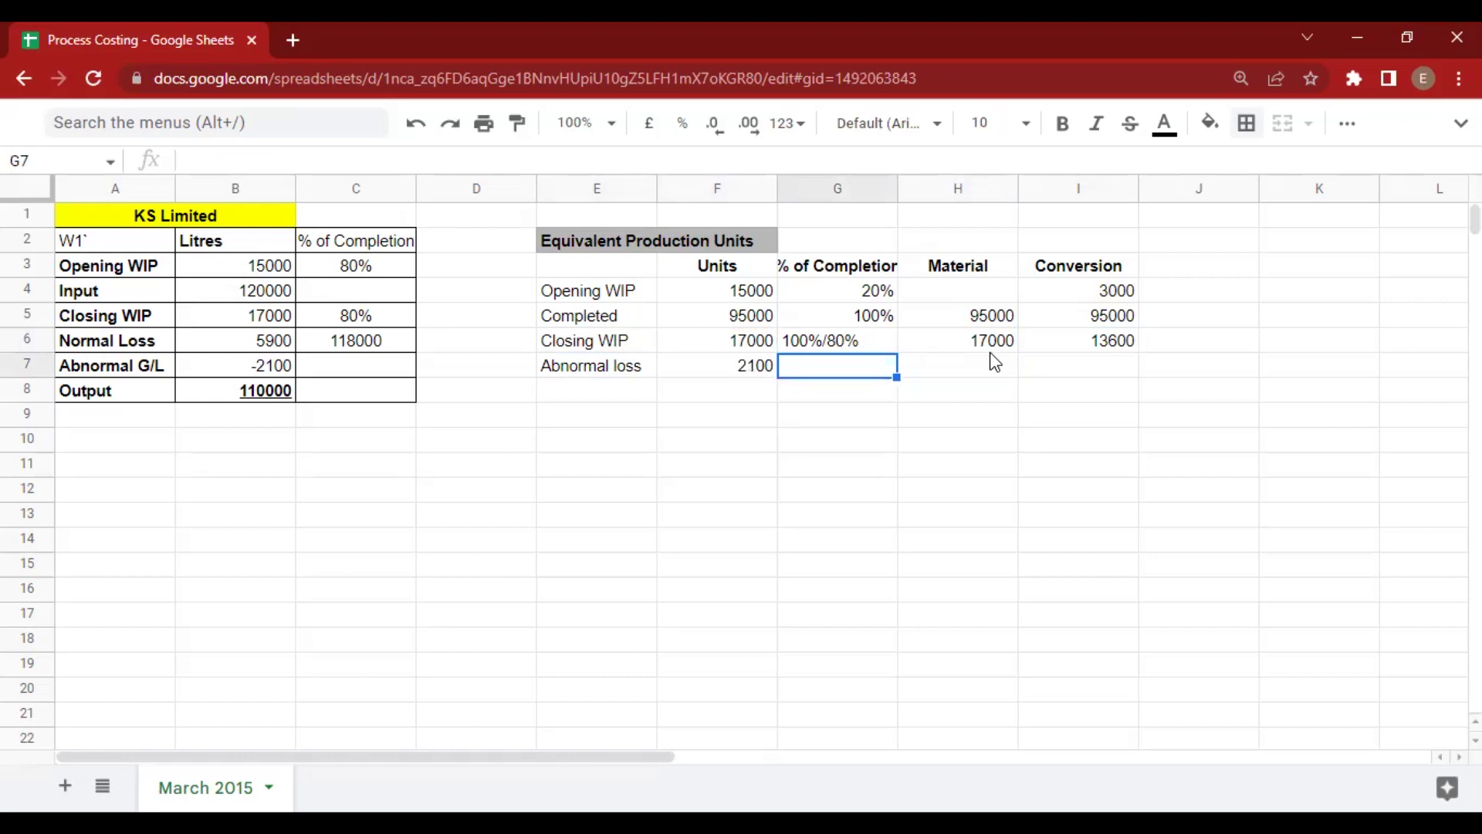
pyautogui.write('100%')
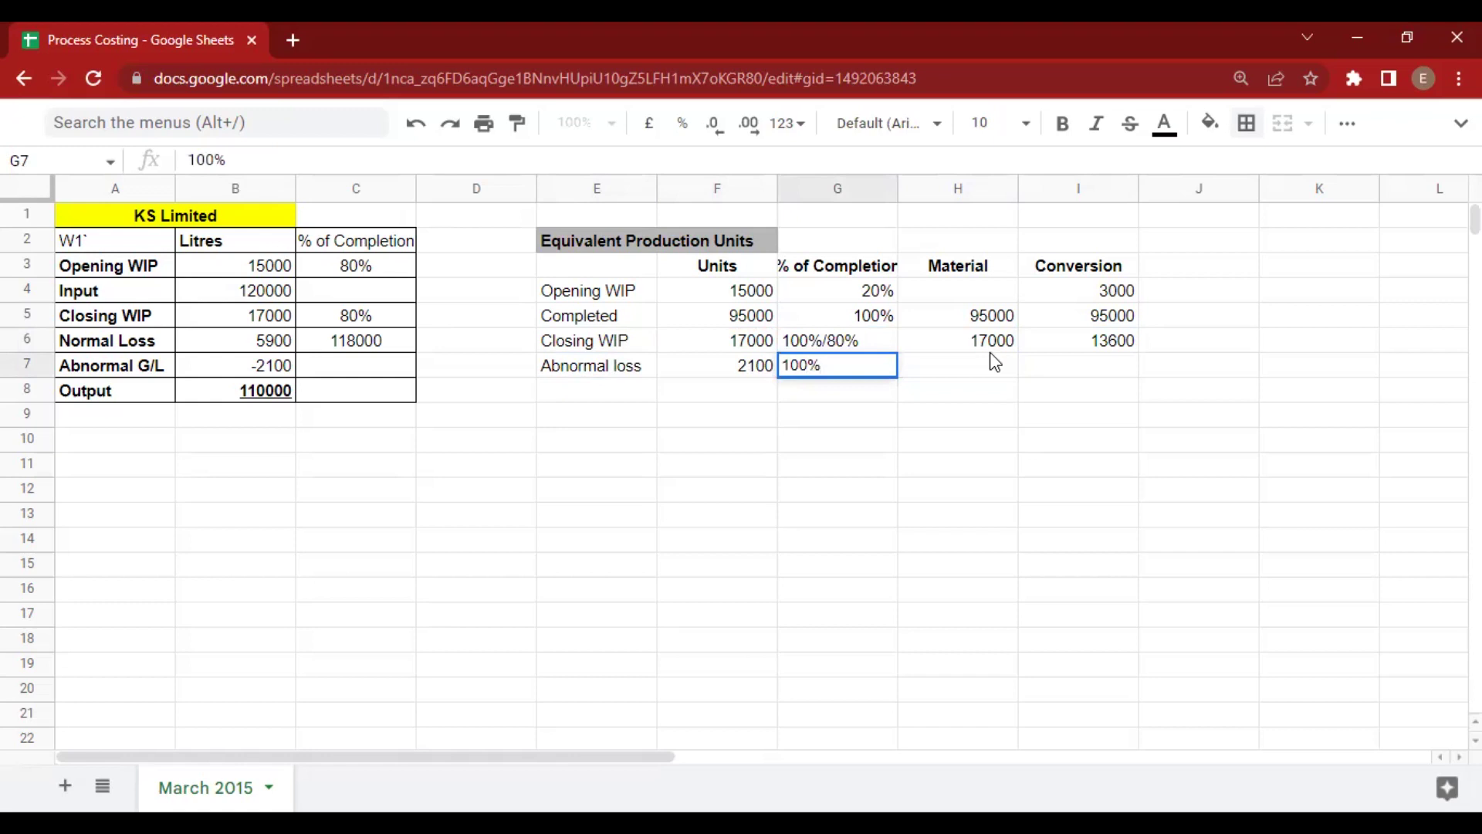
pyautogui.press('Tab')
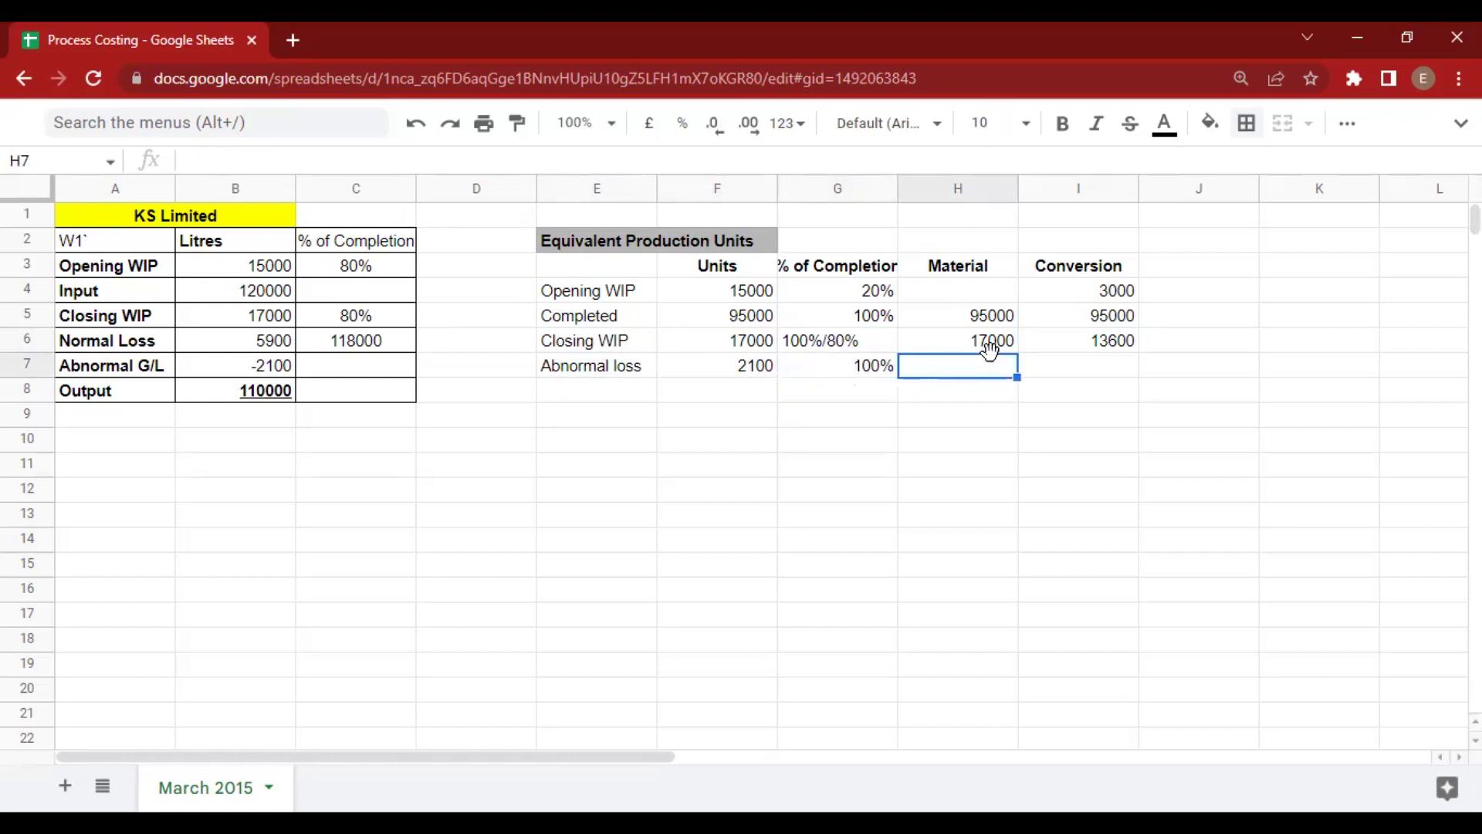
# Link the Abnormal loss Material cell H7 to the units in F7 and its Conversion cell I7 to H7.
pyautogui.press('Left')
pyautogui.click(992, 363)
pyautogui.write('=')
pyautogui.press('Left')
pyautogui.press('Left')
pyautogui.press('Tab')
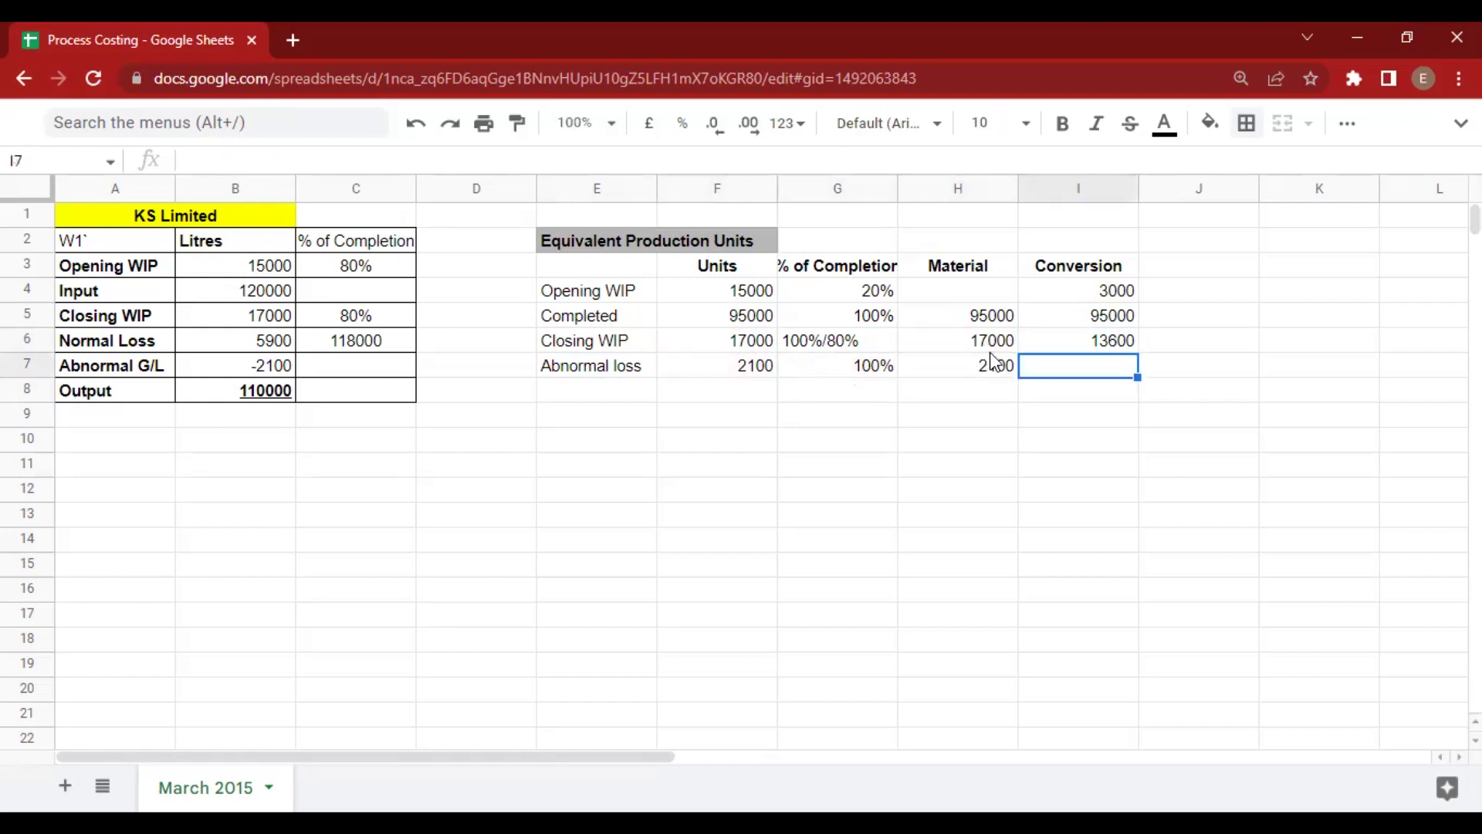
pyautogui.write('=')
pyautogui.press('Left')
pyautogui.press('Return')
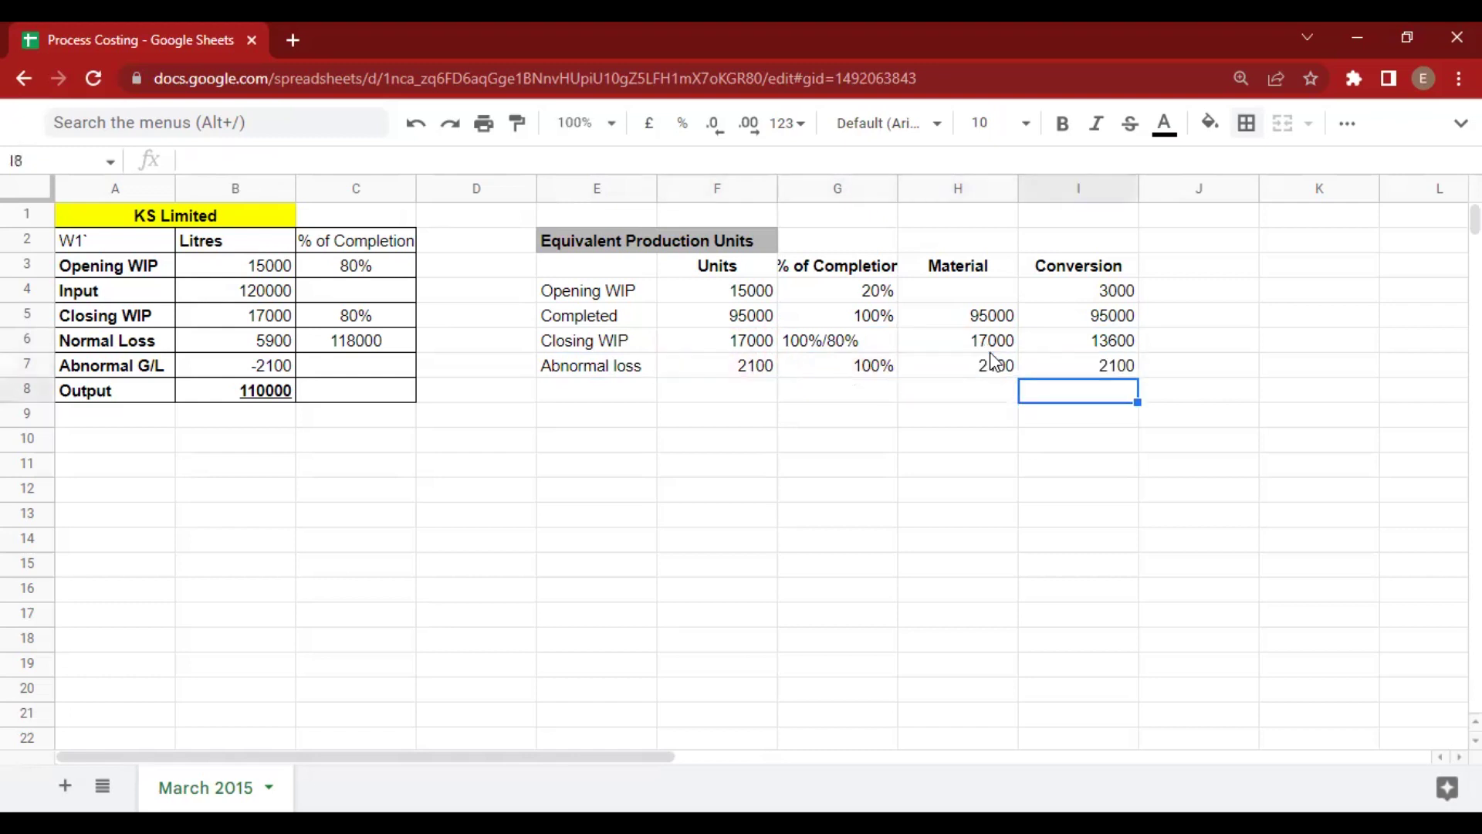
# Total the Material column in H8 with SUM(H4:H7) and the Conversion column in I8 likewise.
pyautogui.press('Left')
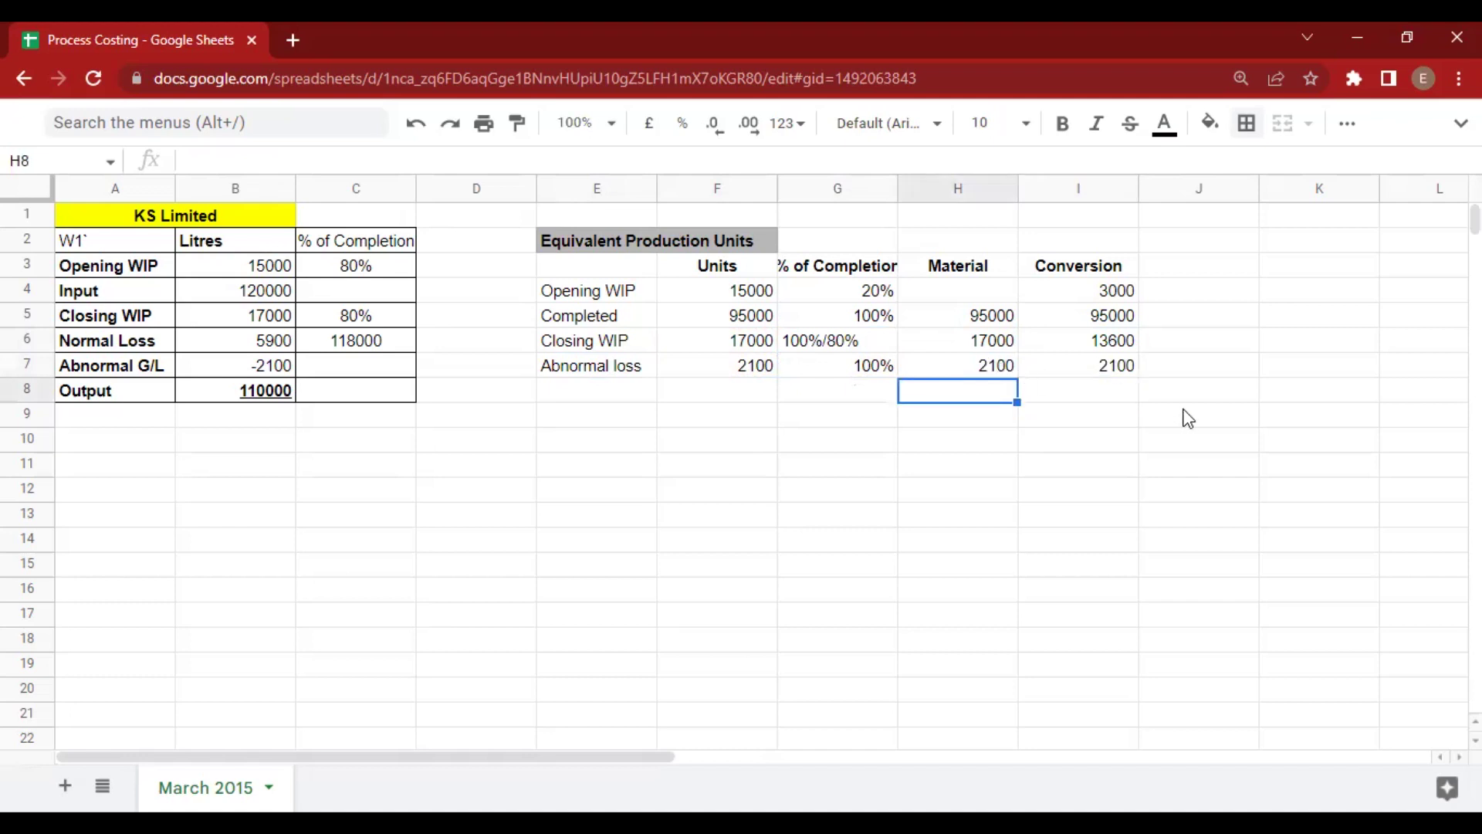
pyautogui.write('=sum')
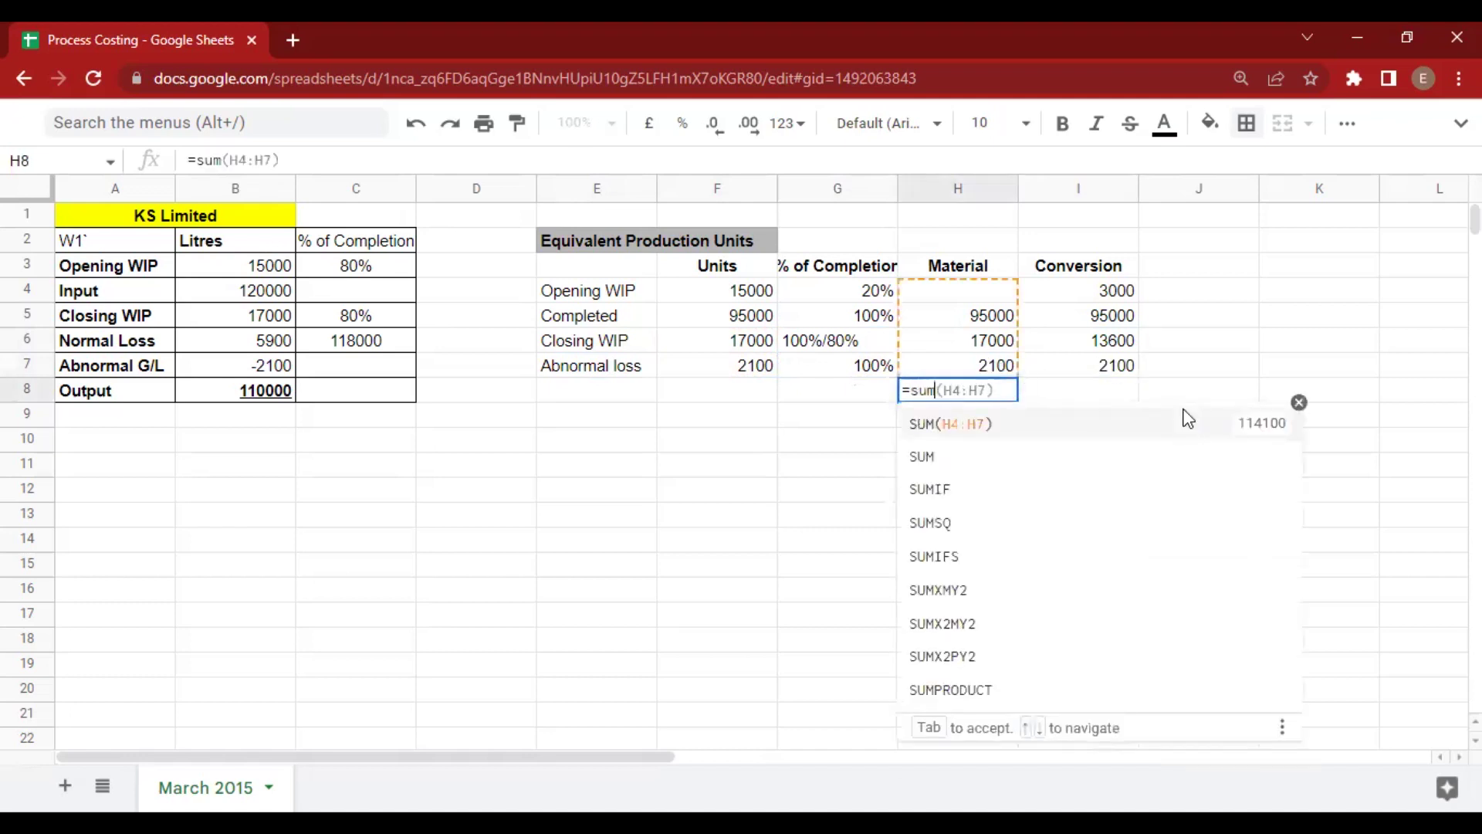
pyautogui.press('Tab')
pyautogui.press('Right')
pyautogui.write('=')
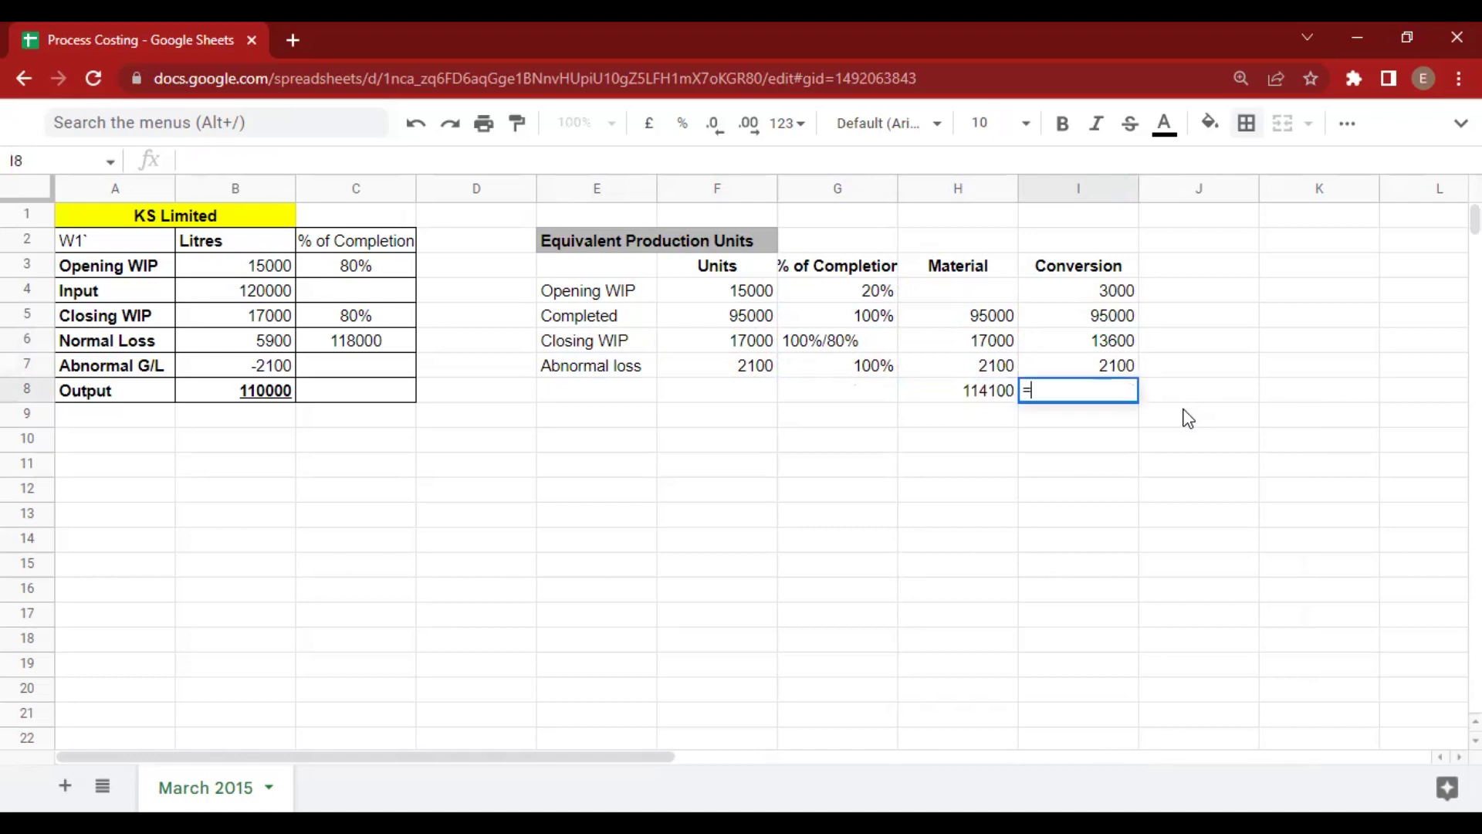
pyautogui.press('Tab')
# Make the Material and Conversion totals in H8:I8 bold.
pyautogui.press('Left')
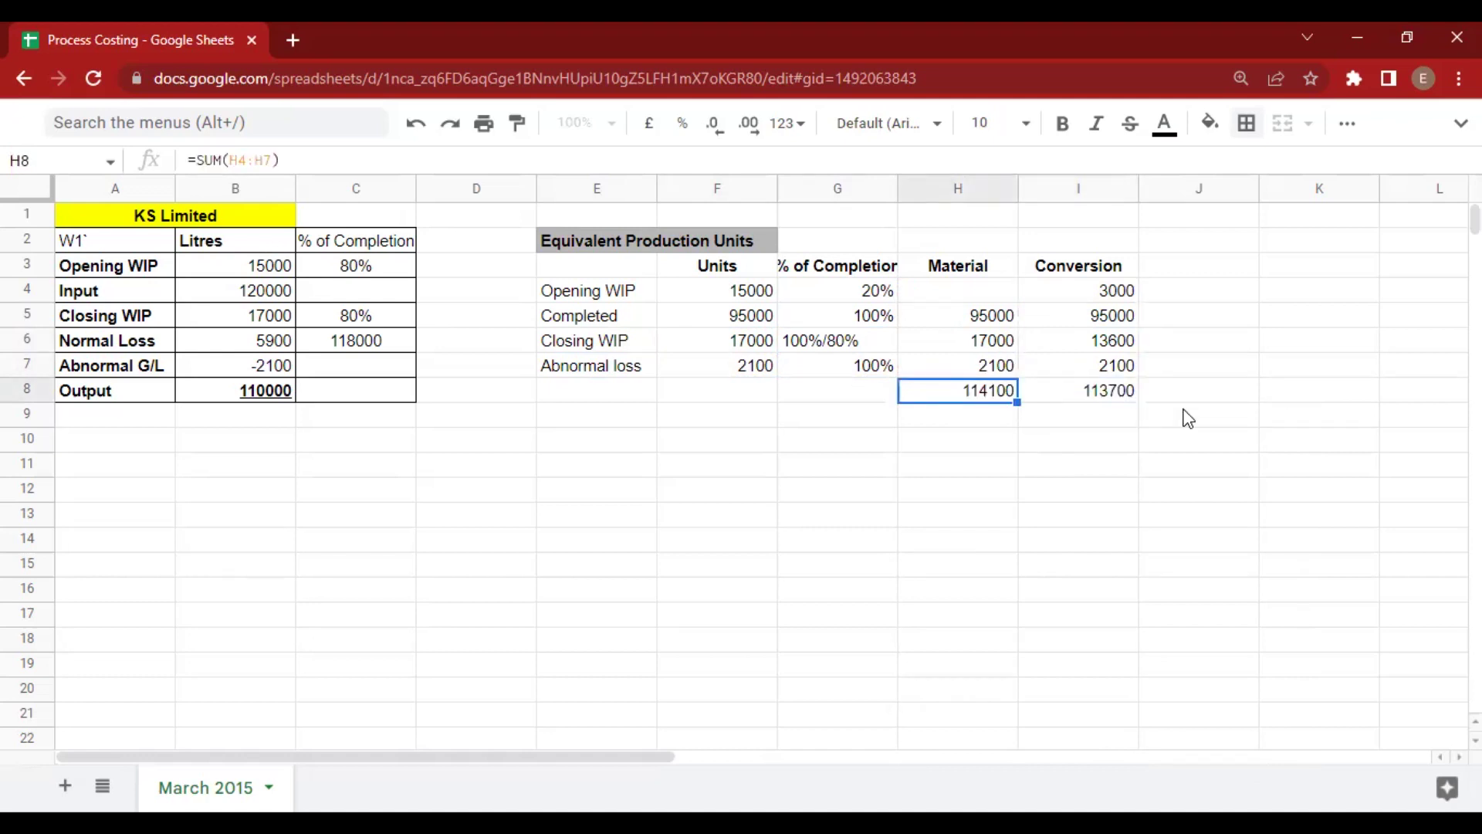
pyautogui.hotkey('shift', 'Right')
pyautogui.hotkey('ctrl', 'b')
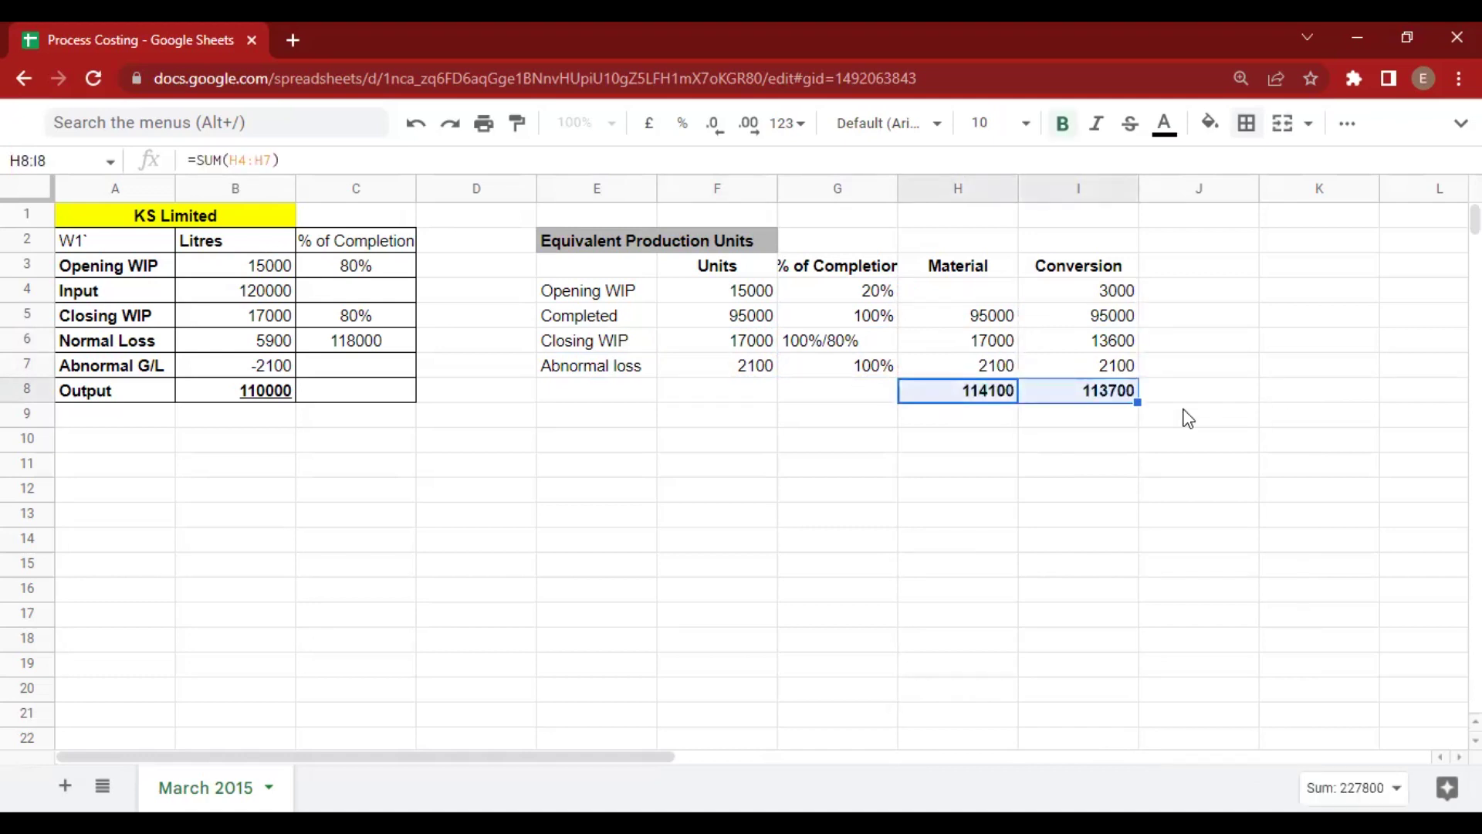
# Apply all borders to the equivalent production units table, range E3:I8.
pyautogui.press('Left')
pyautogui.press('Left')
pyautogui.press('Left')
pyautogui.press('Up')
pyautogui.press('Up')
pyautogui.press('Up')
pyautogui.press('Up')
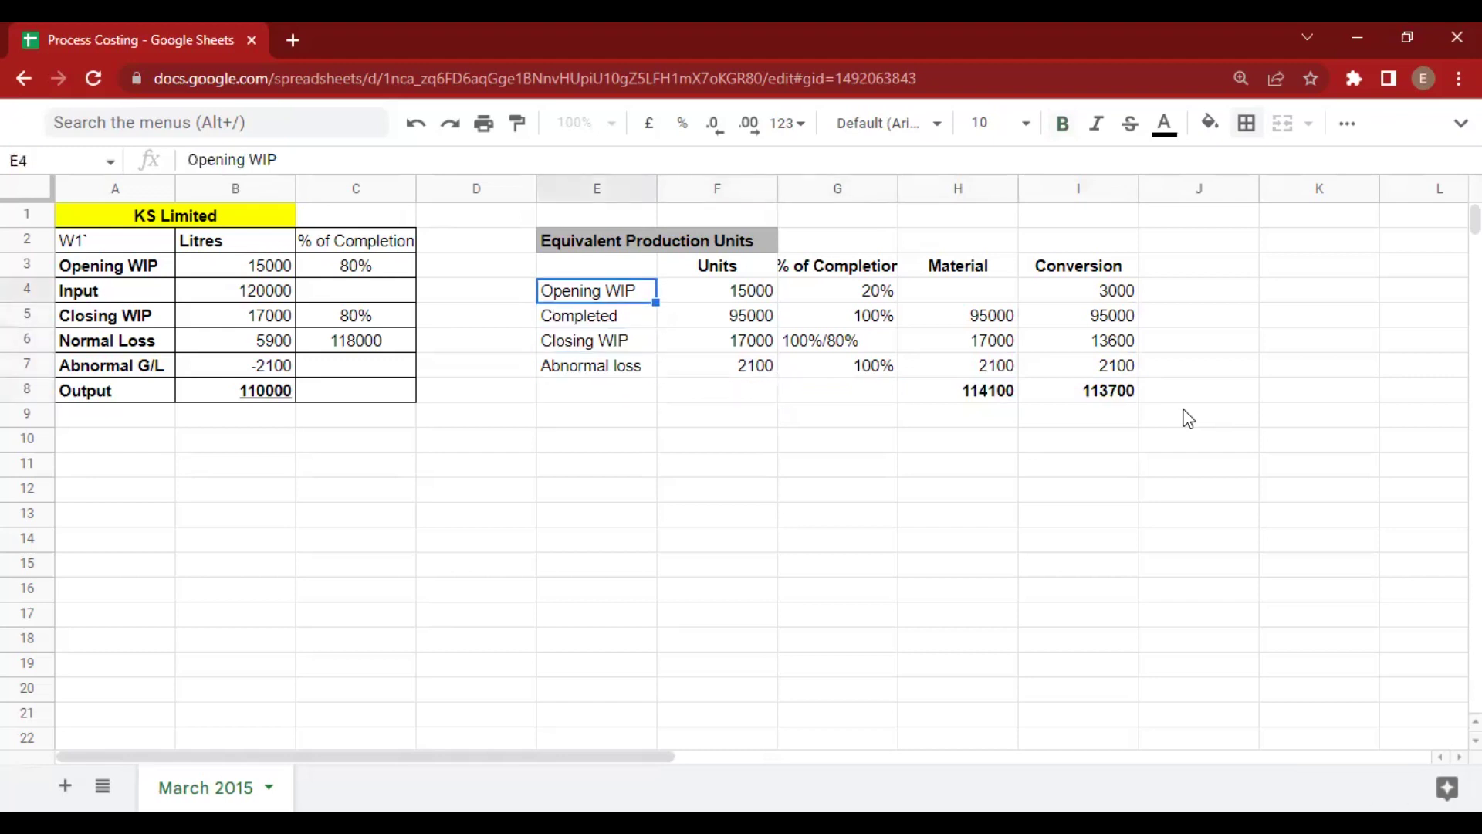
pyautogui.hotkey('shift', 'Up')
pyautogui.hotkey('shift', 'Down')
pyautogui.hotkey('shift', 'Down')
pyautogui.hotkey('shift', 'Down')
pyautogui.hotkey('shift', 'Down')
pyautogui.hotkey('shift', 'Right')
pyautogui.hotkey('shift', 'Right')
pyautogui.hotkey('shift', 'Right')
pyautogui.hotkey('shift', 'Right')
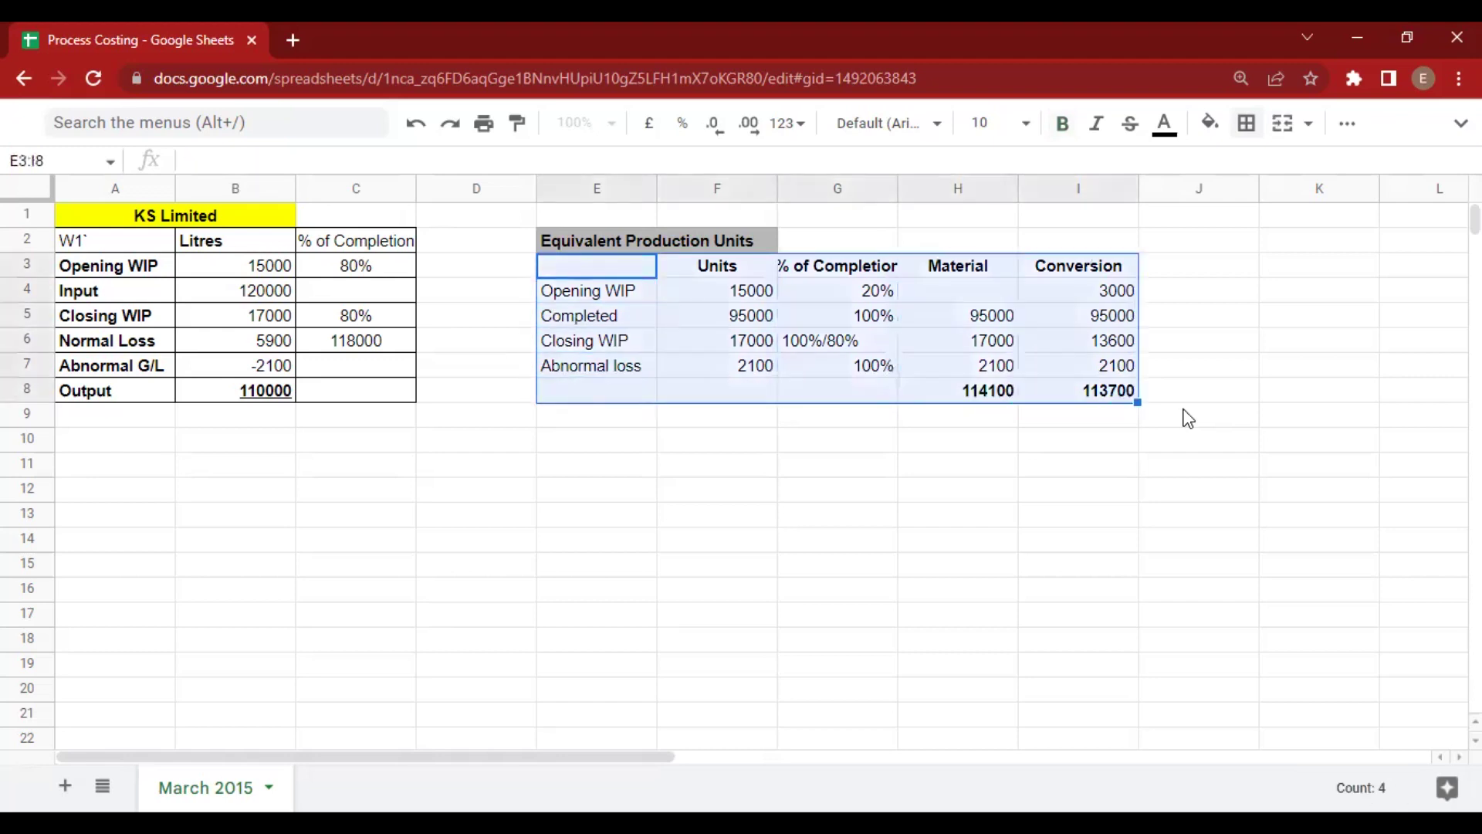
pyautogui.click(1244, 125)
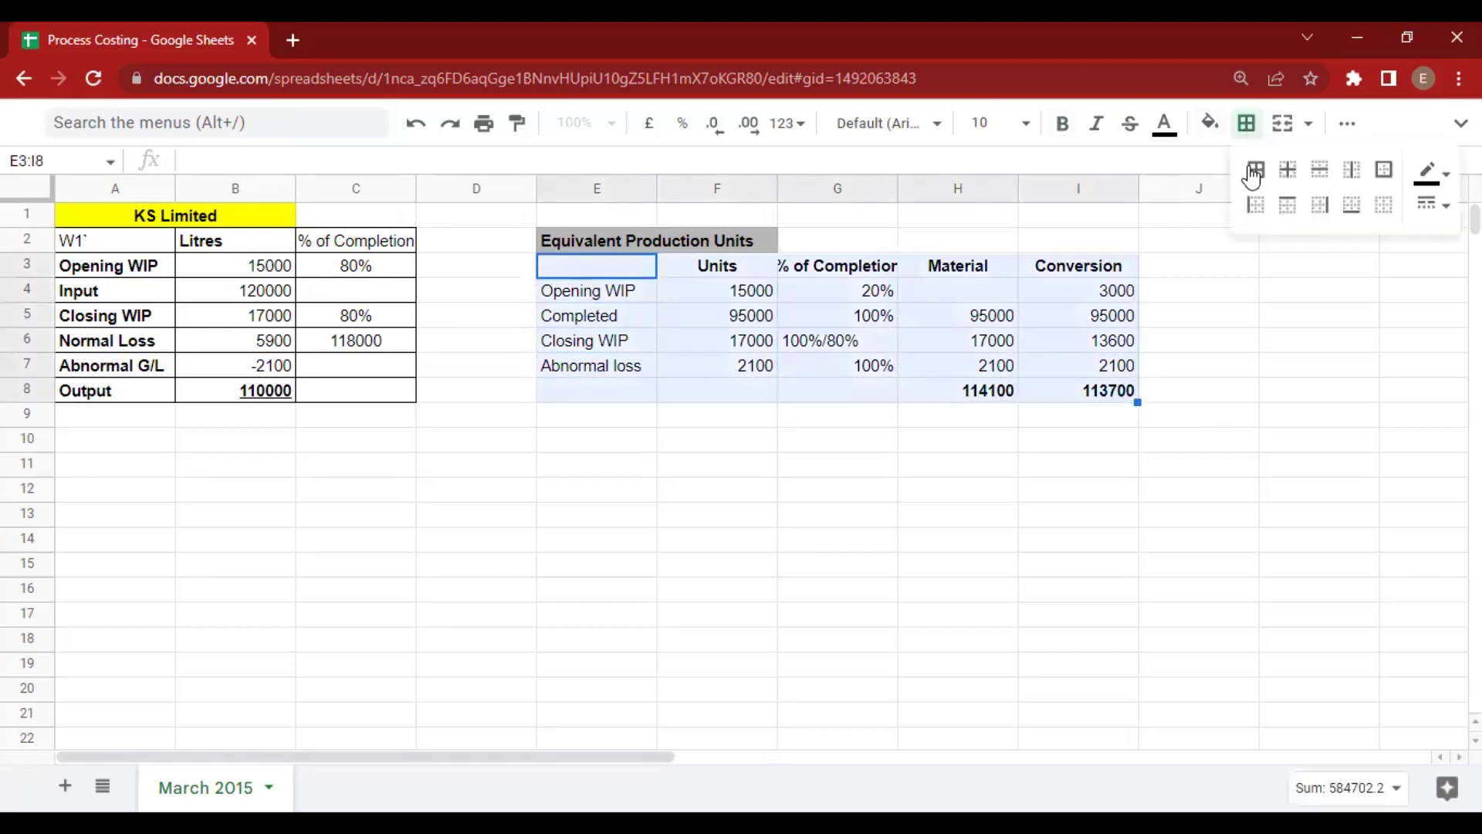
pyautogui.click(1256, 169)
pyautogui.click(747, 508)
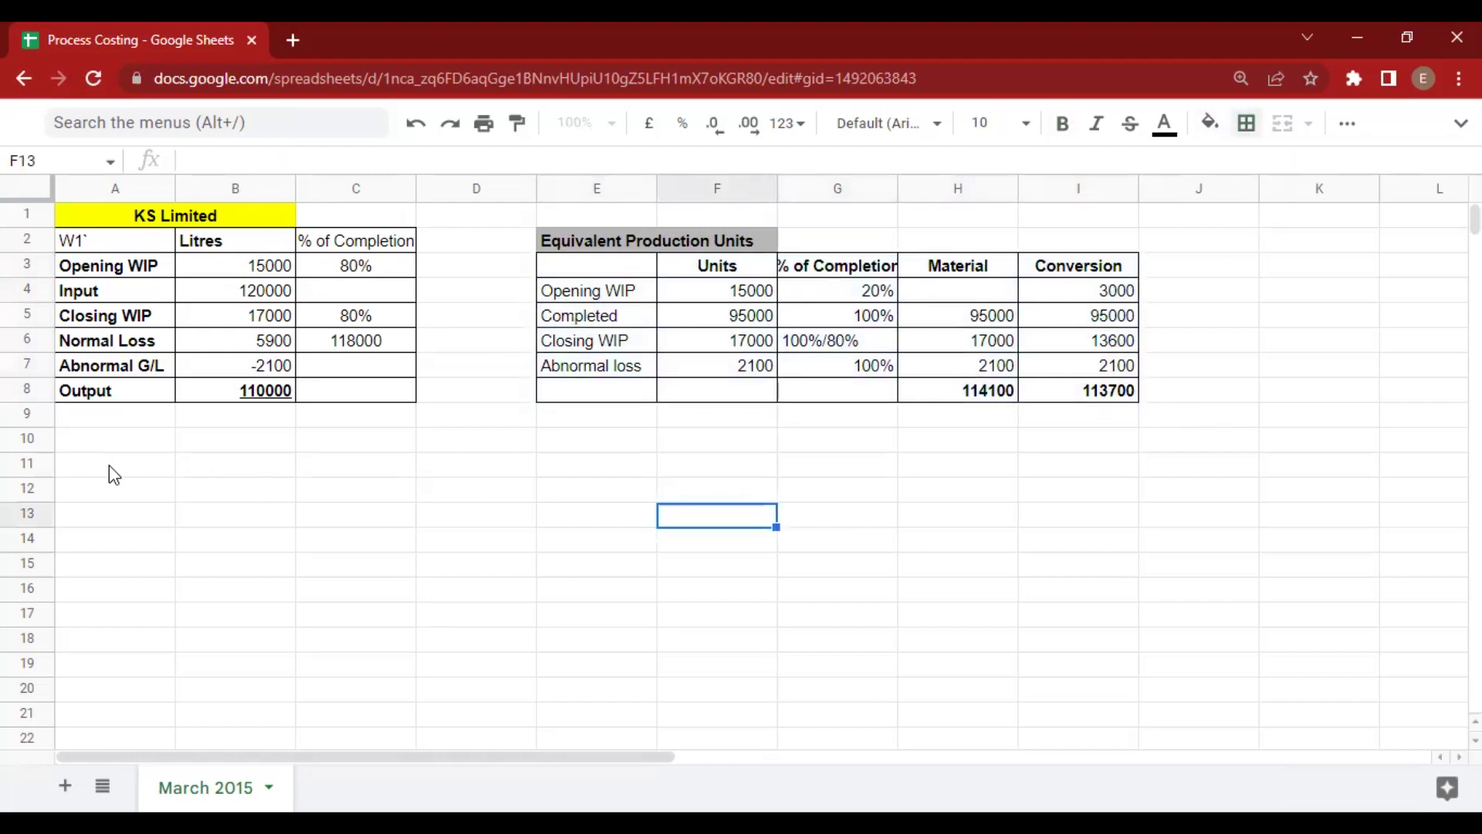
# Enter the heading Cost Per Unit in A10 and format it bold with a grey fill.
pyautogui.click(112, 439)
pyautogui.write('Cost ')
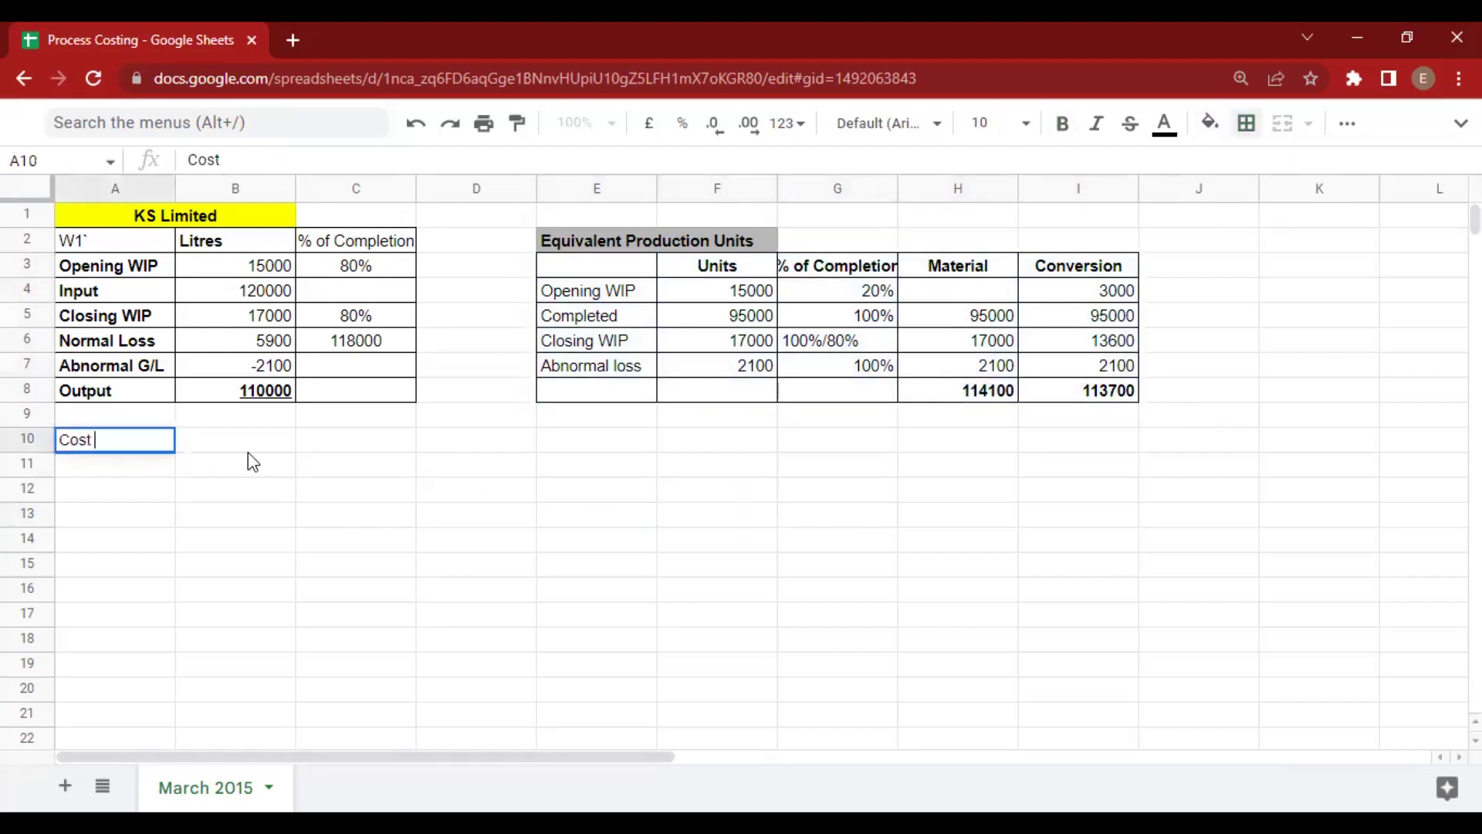
pyautogui.write('Per Unit')
pyautogui.press('Tab')
pyautogui.press('Left')
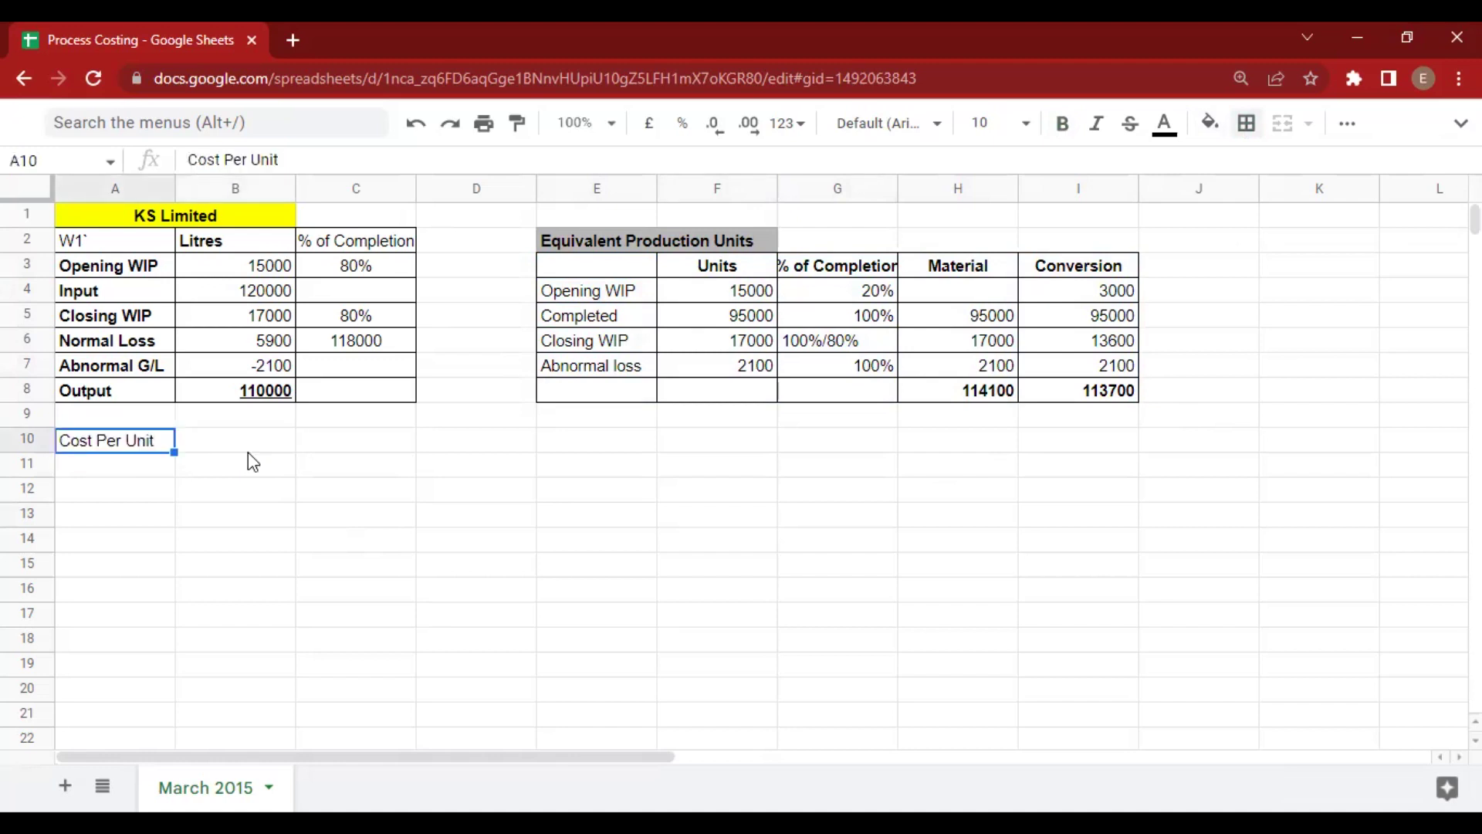
pyautogui.hotkey('ctrl', 'b')
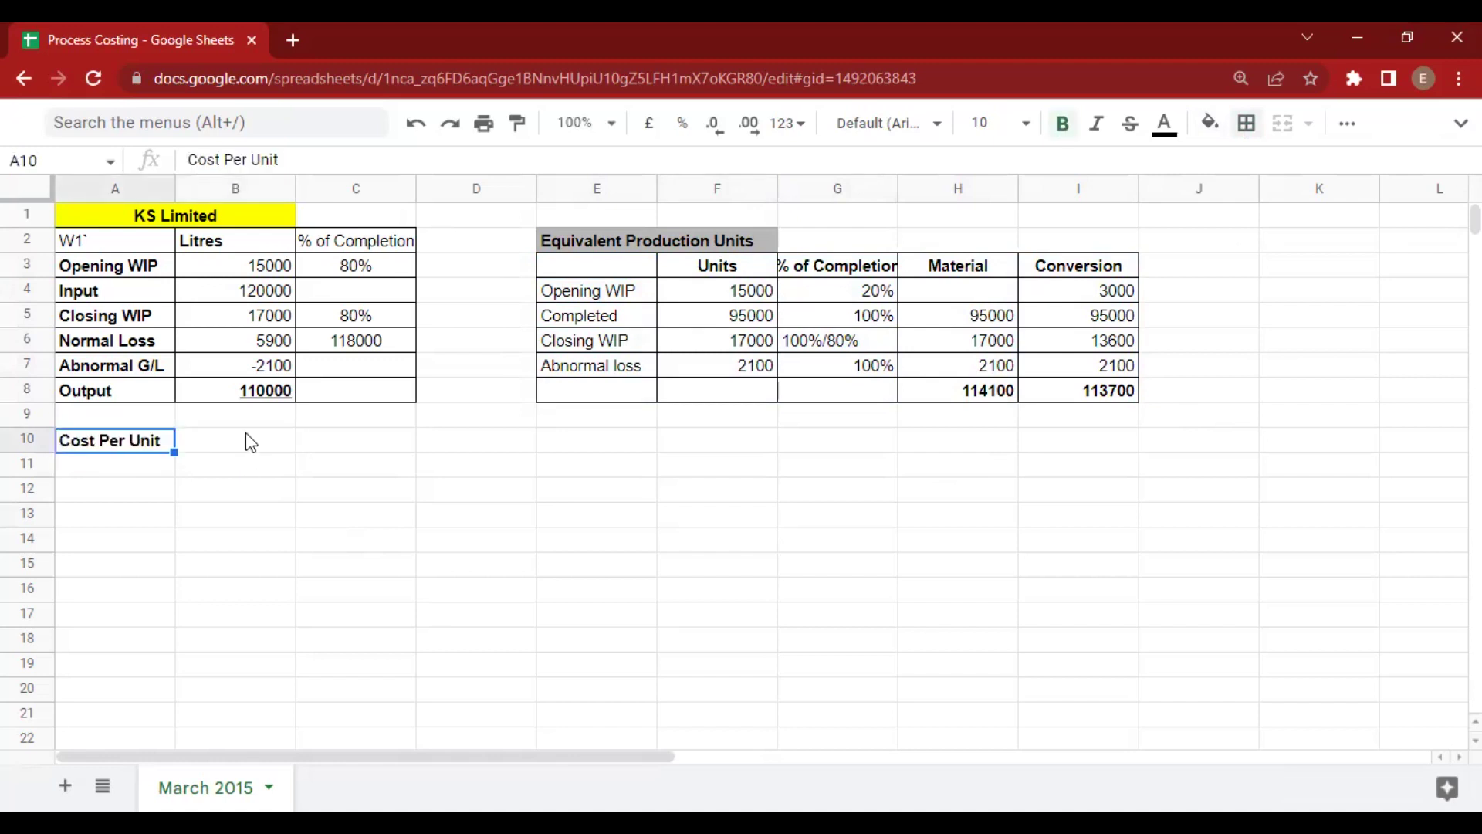
pyautogui.click(1171, 119)
pyautogui.click(1210, 122)
pyautogui.click(1069, 202)
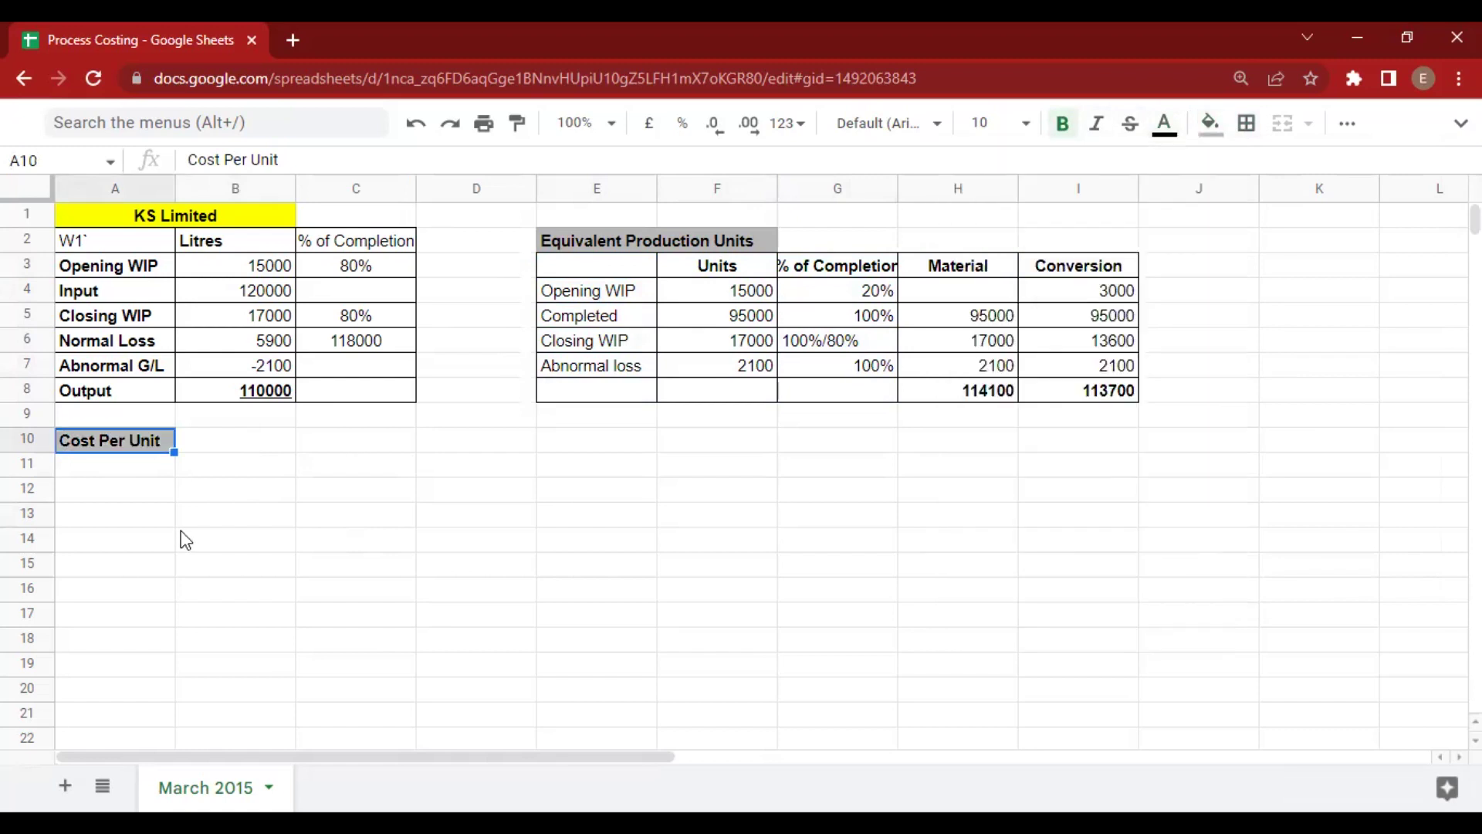
# Enter the column headings Material, Labour and OH in B10:D10 beside the Cost Per Unit heading.
pyautogui.click(126, 466)
pyautogui.press('Right')
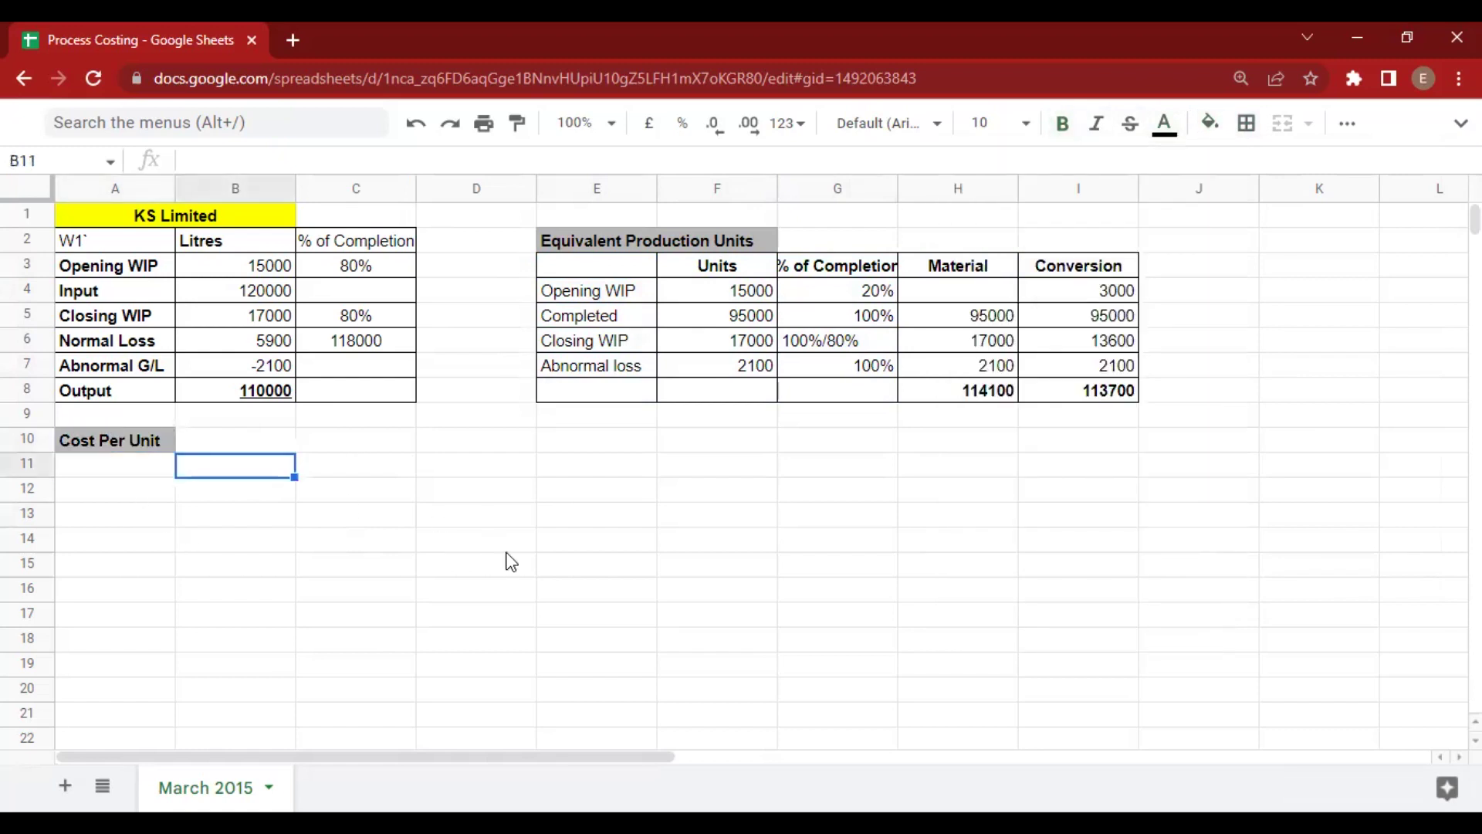
pyautogui.press('Up')
pyautogui.write('Material')
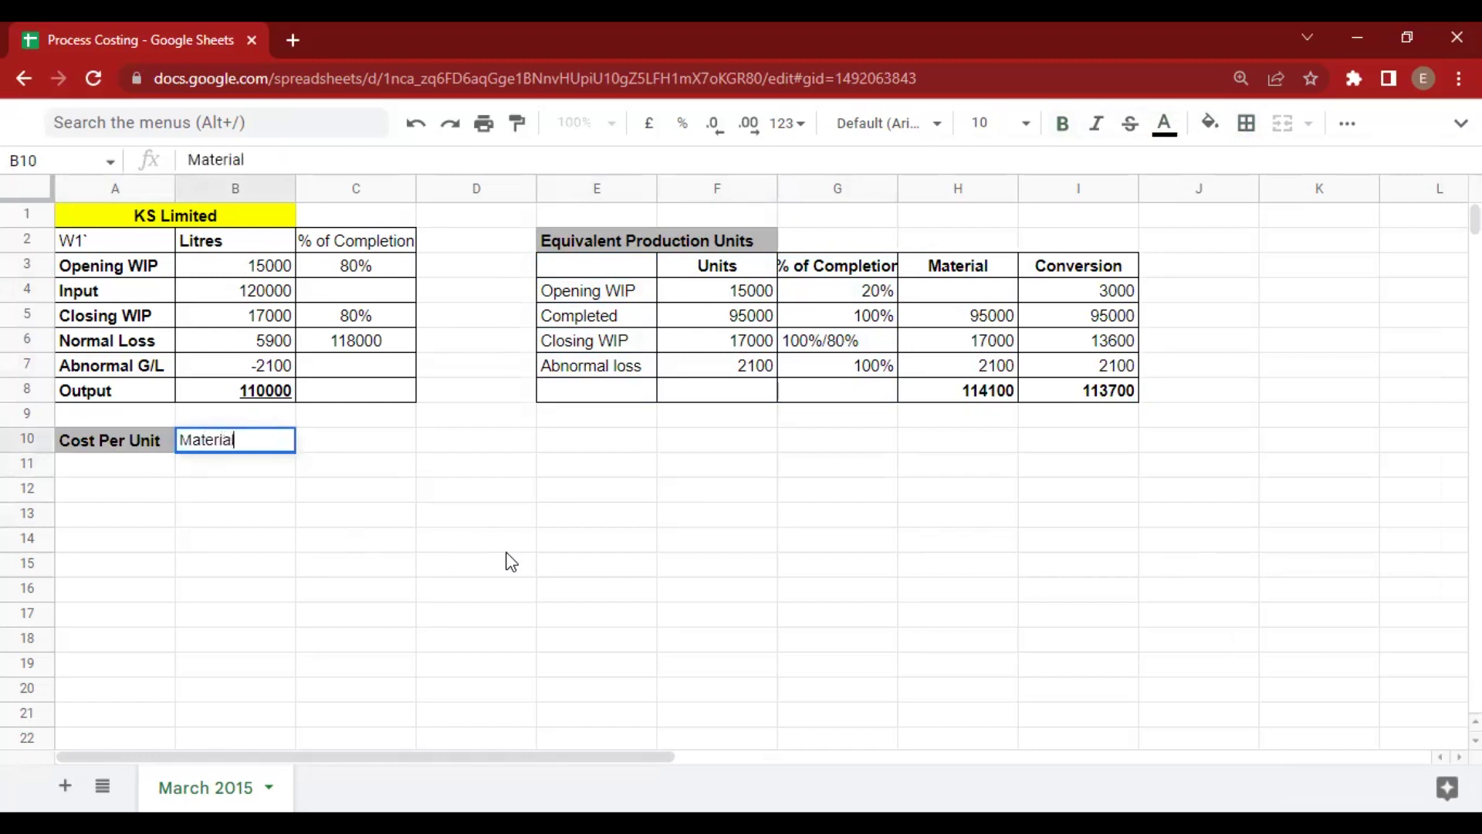
pyautogui.press('Tab')
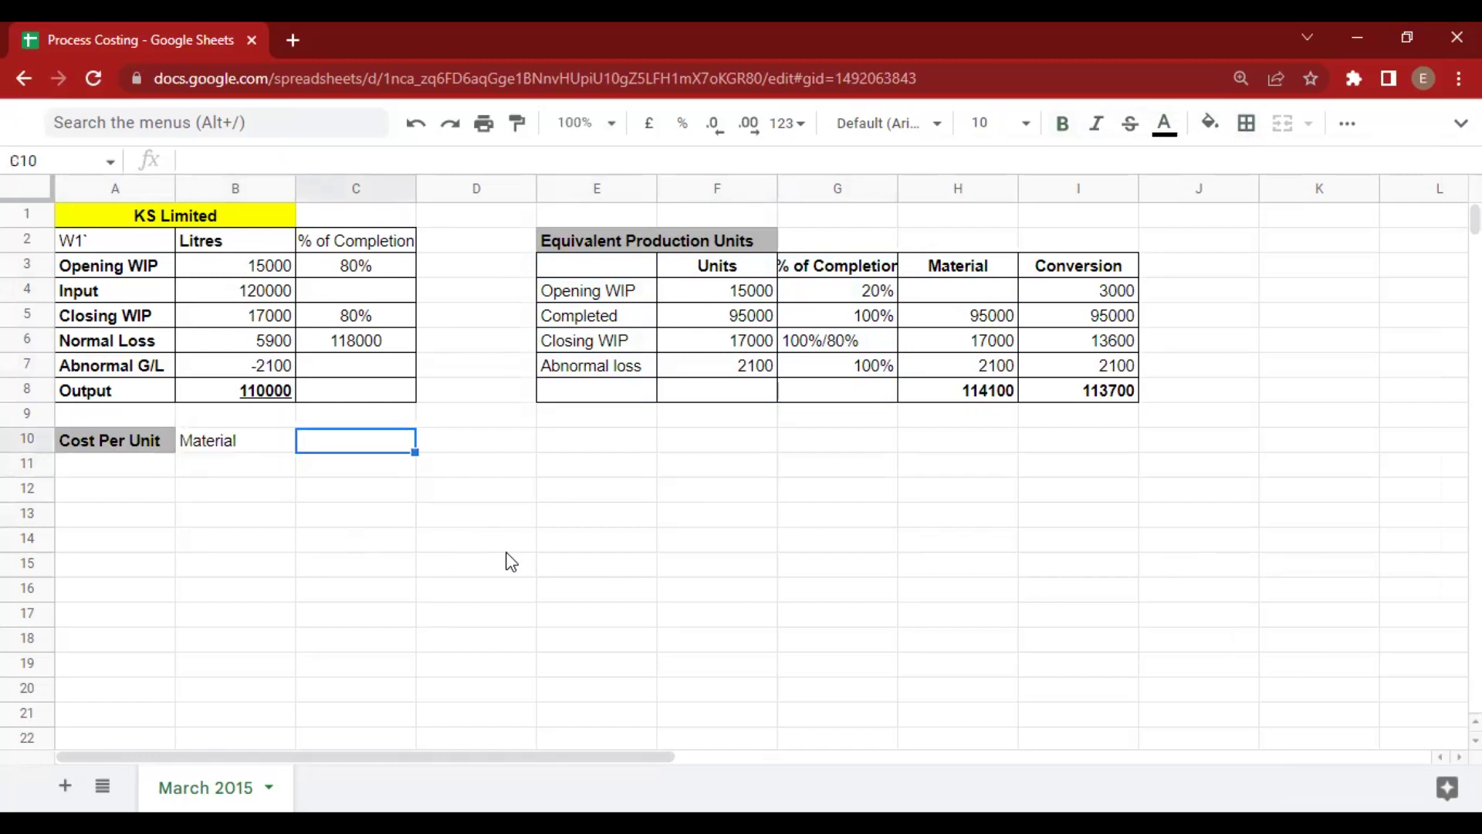
pyautogui.write('Labour')
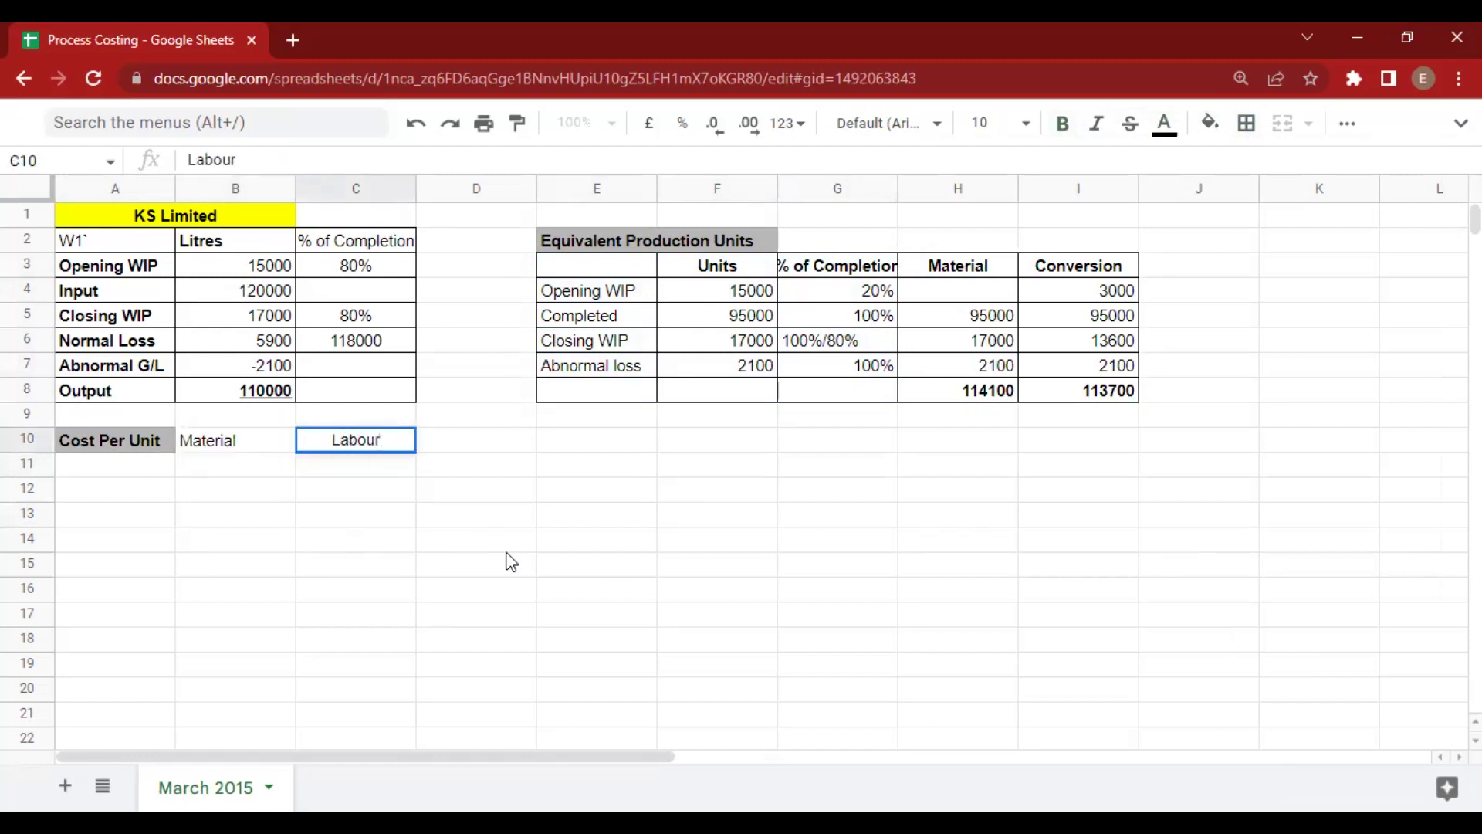
pyautogui.press('Tab')
pyautogui.write('OH')
pyautogui.press('Return')
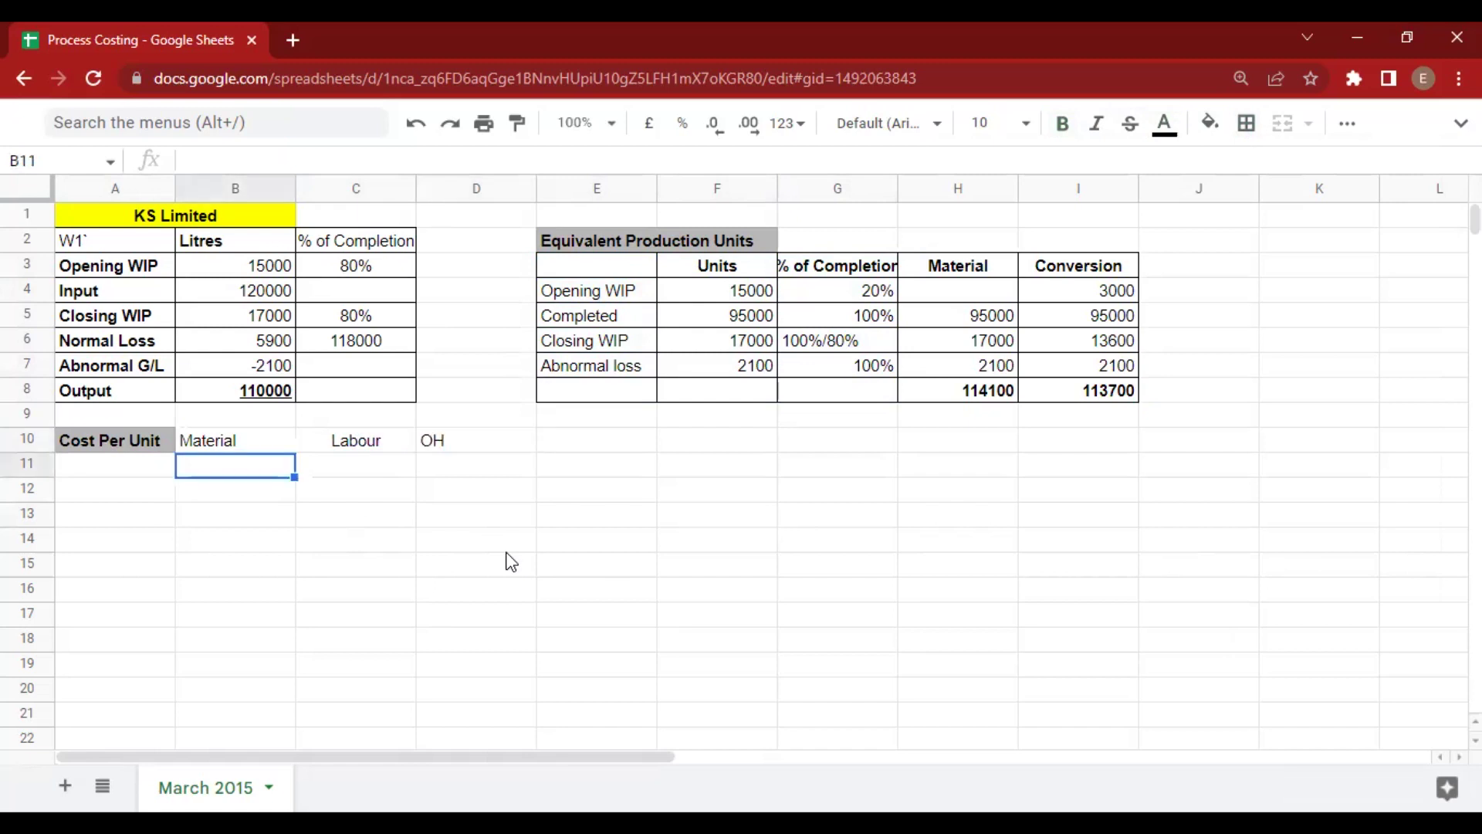
# Make the Material, Labour and OH headings in B10:D10 bold.
pyautogui.press('Up')
pyautogui.hotkey('shift', 'Right')
pyautogui.hotkey('shift', 'Right')
pyautogui.hotkey('ctrl', 'b')
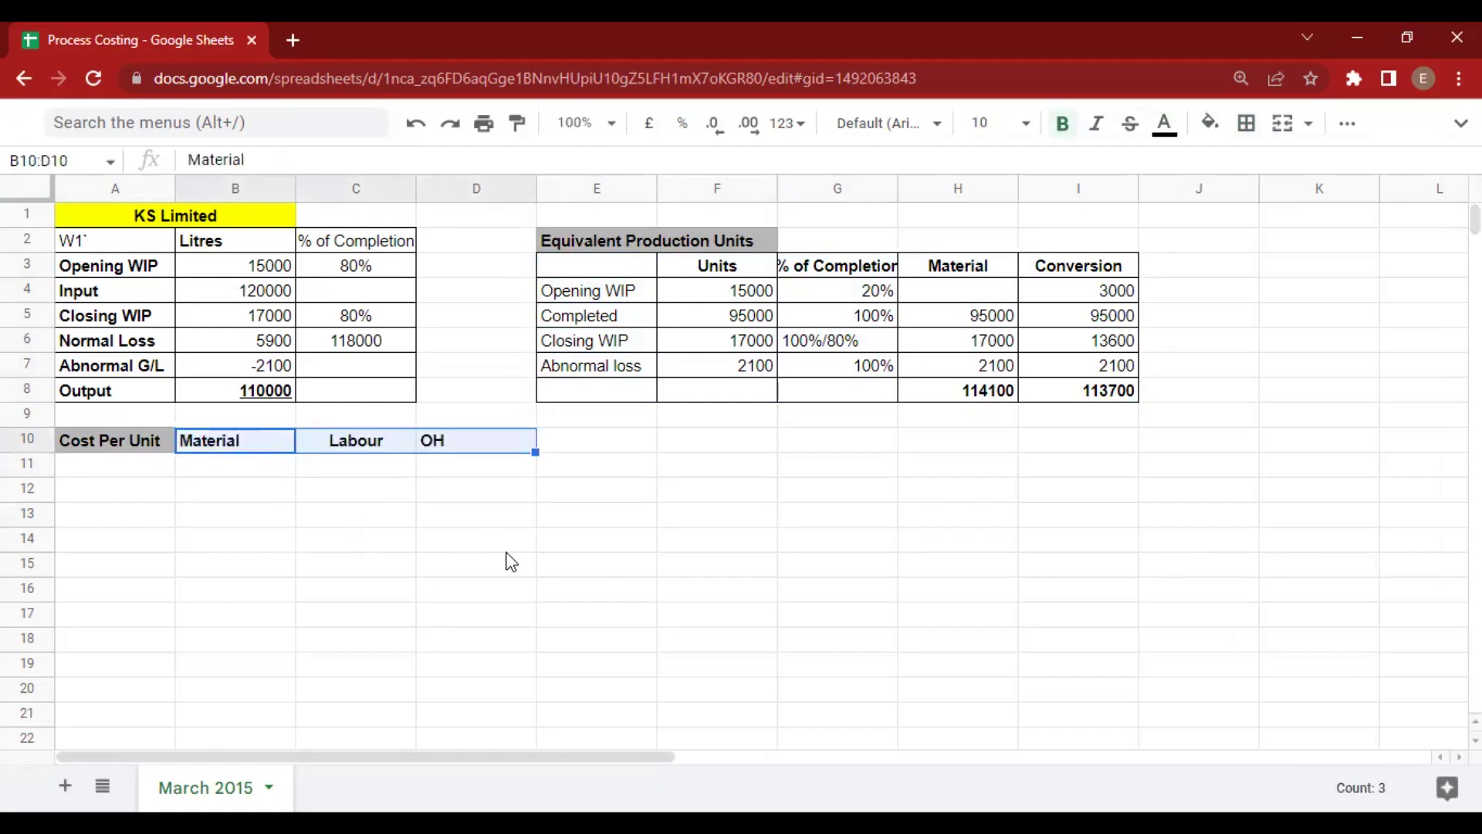
# Enter the row label Completed in A11 under the Cost Per Unit heading.
pyautogui.press('Down')
pyautogui.press('Left')
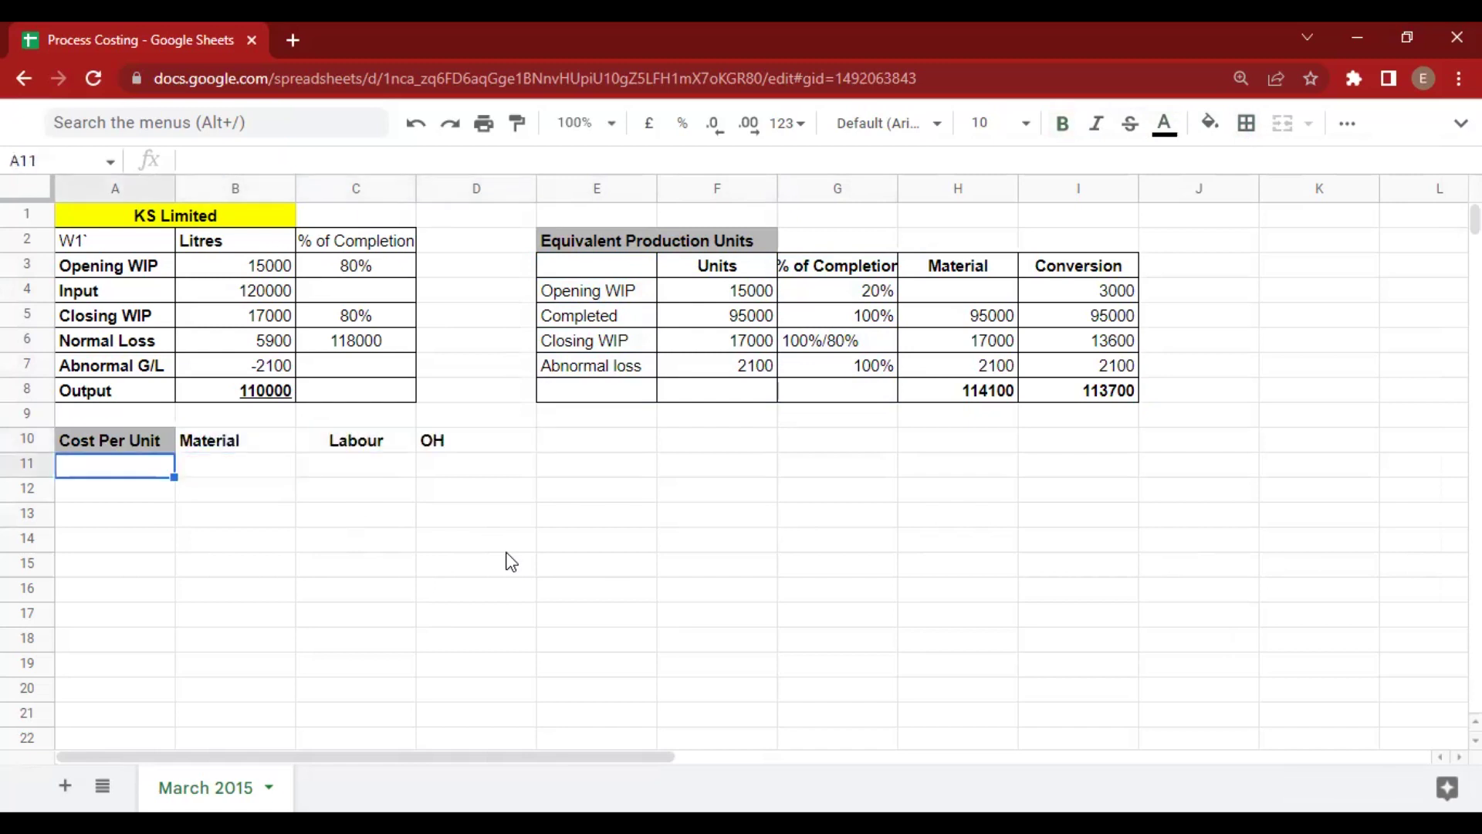
pyautogui.write('Comep')
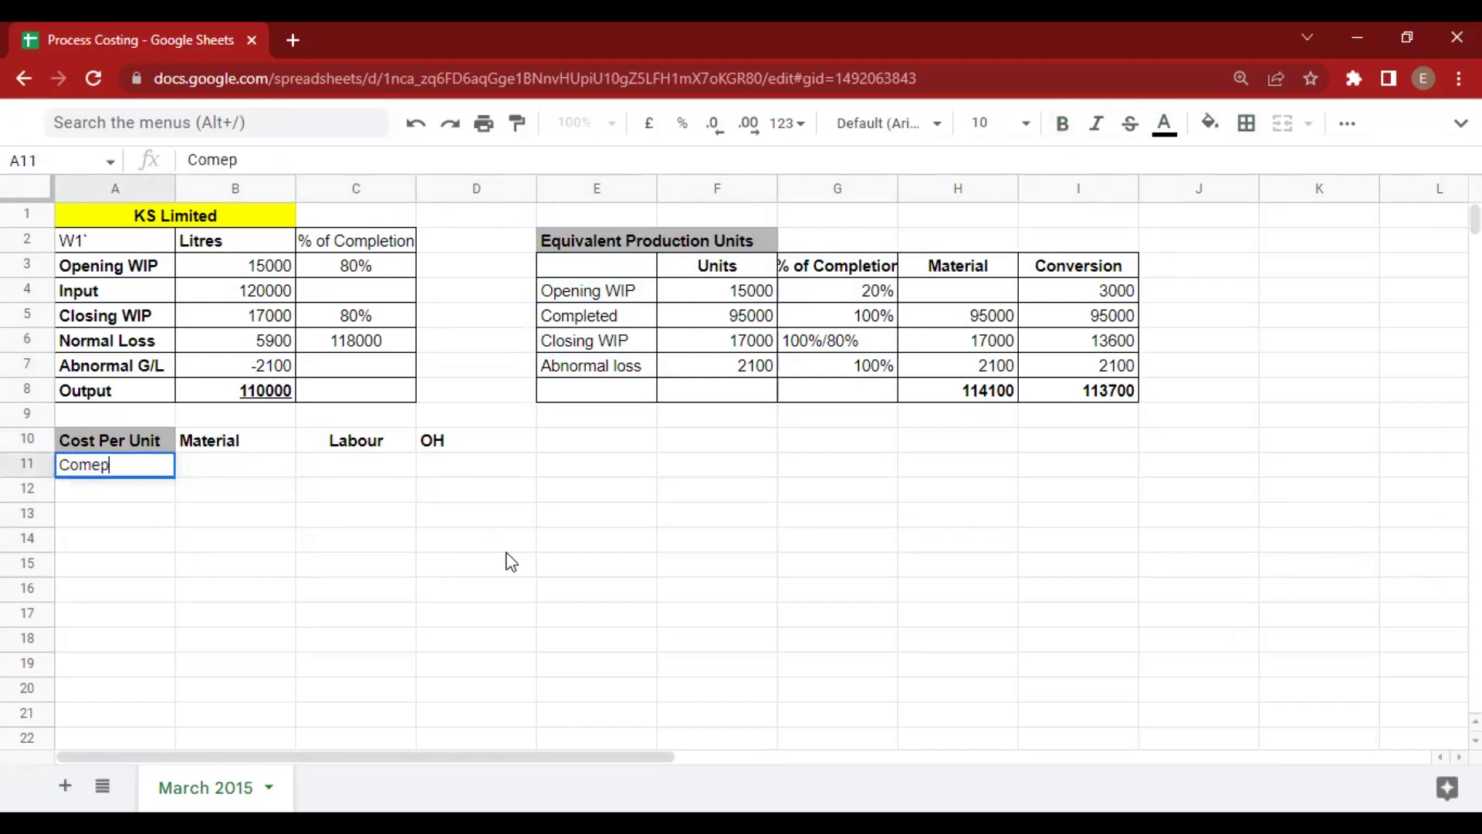
pyautogui.press('BackSpace')
pyautogui.press('BackSpace')
pyautogui.write('pleted')
pyautogui.press('Tab')
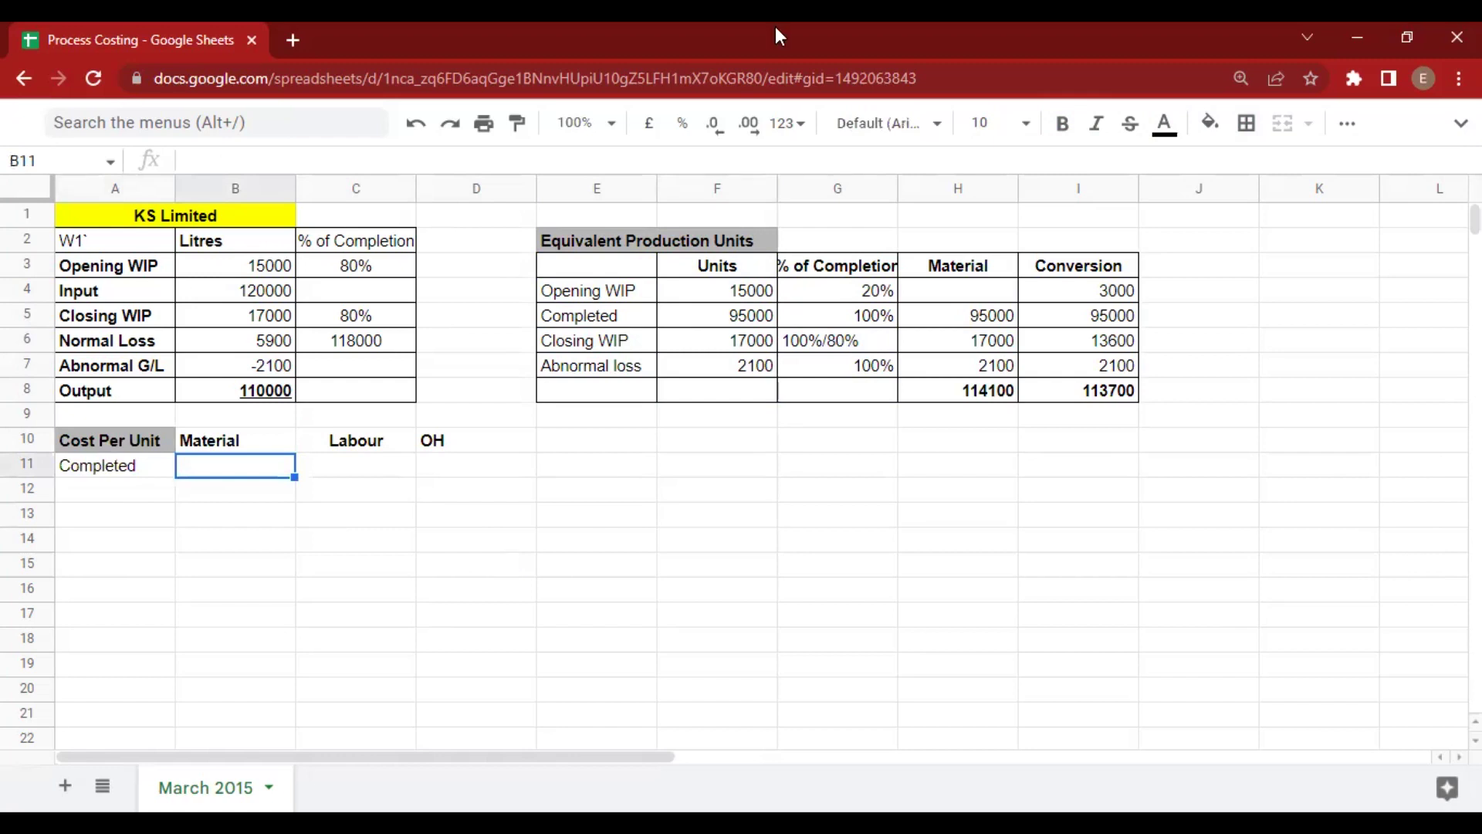
# Look up the month's actual material cost in the question and enter 36240000 in B11 under Material.
pyautogui.hotkey('alt', 'Tab')
pyautogui.write('36240000')
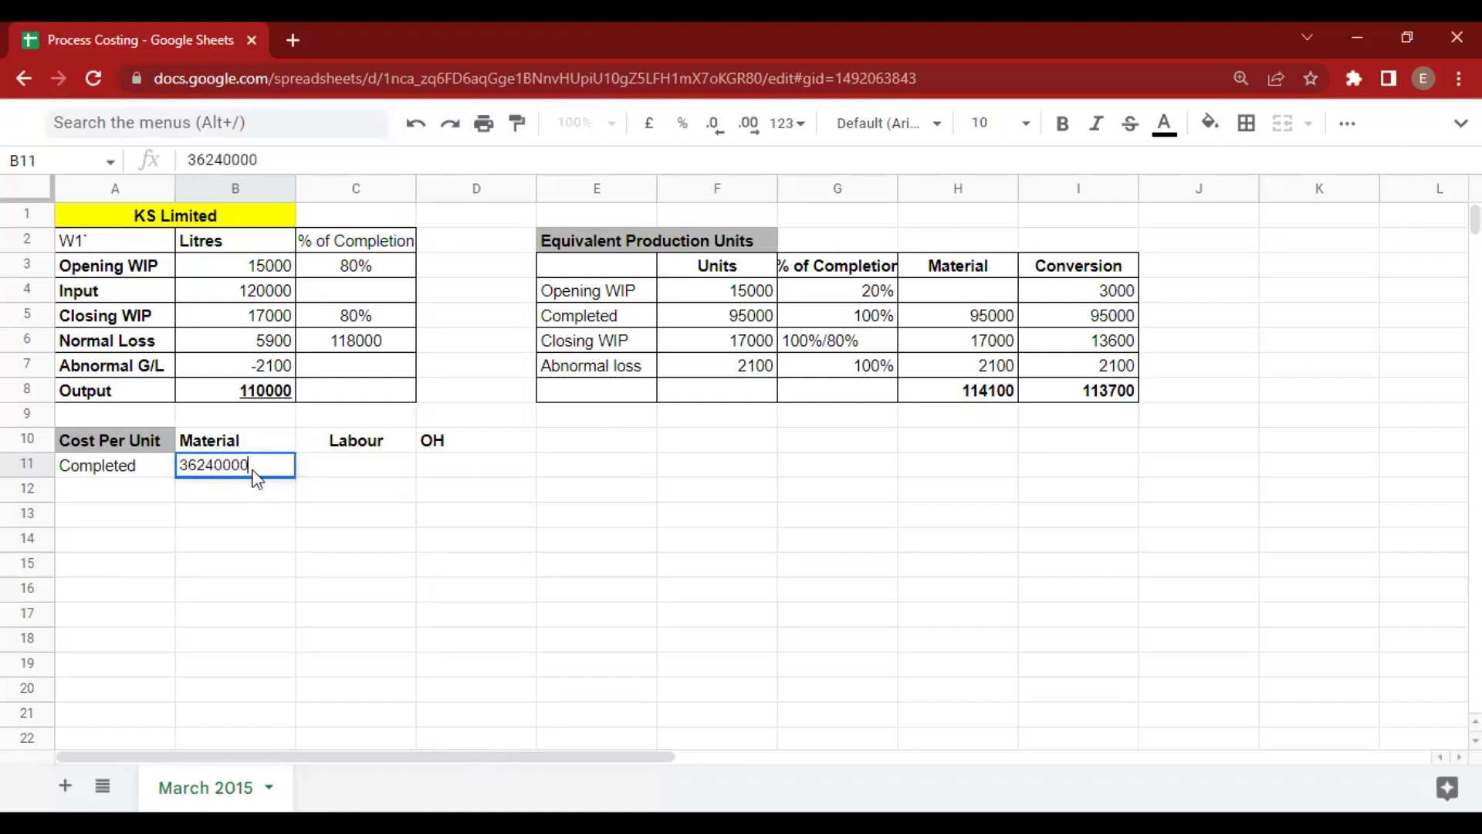
pyautogui.press('Tab')
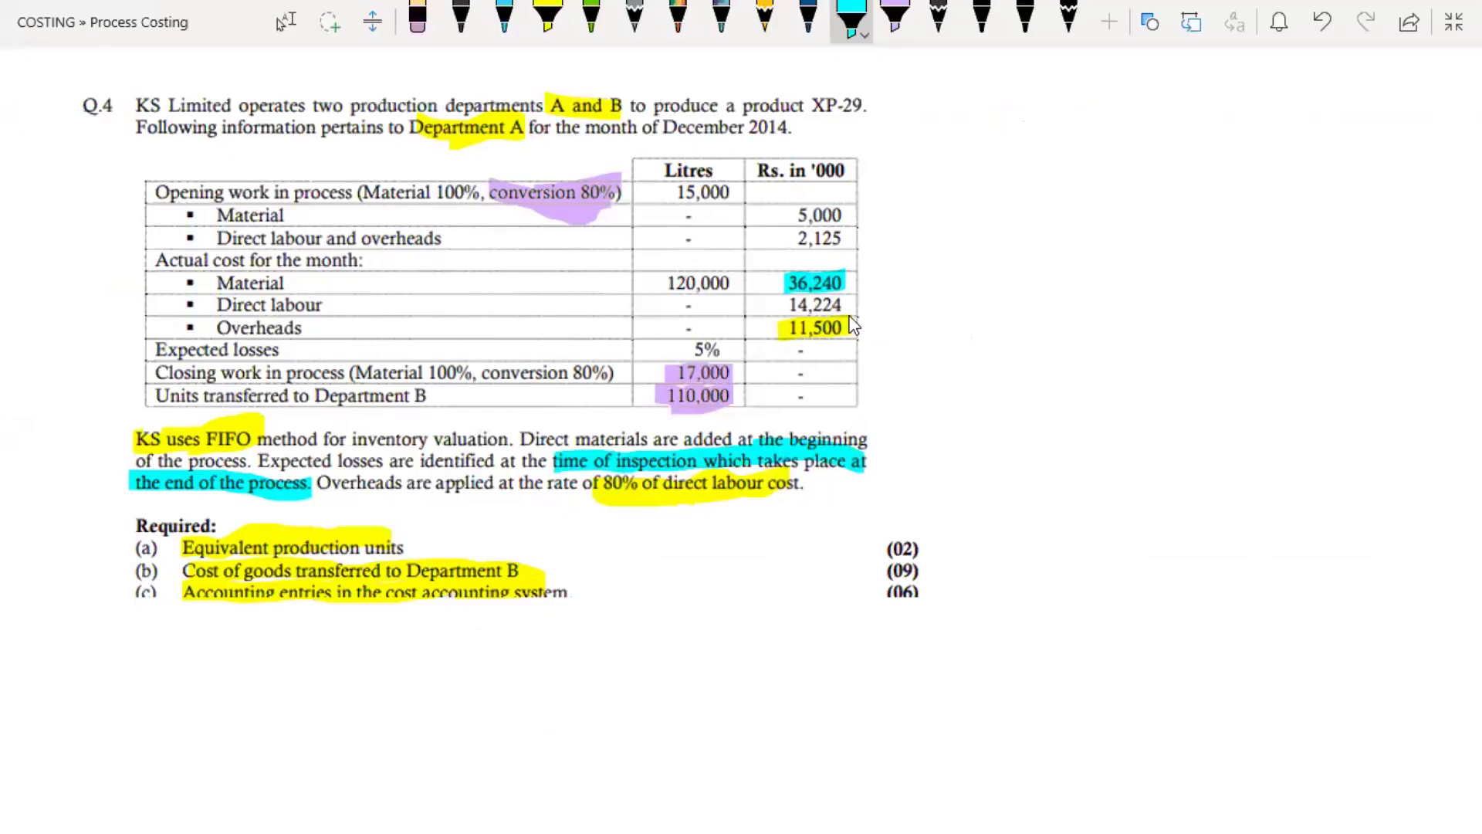
# Enter the direct labour cost 14224000 in C11 and calculate overheads in D11 with =C11*80%.
pyautogui.write('14224000')
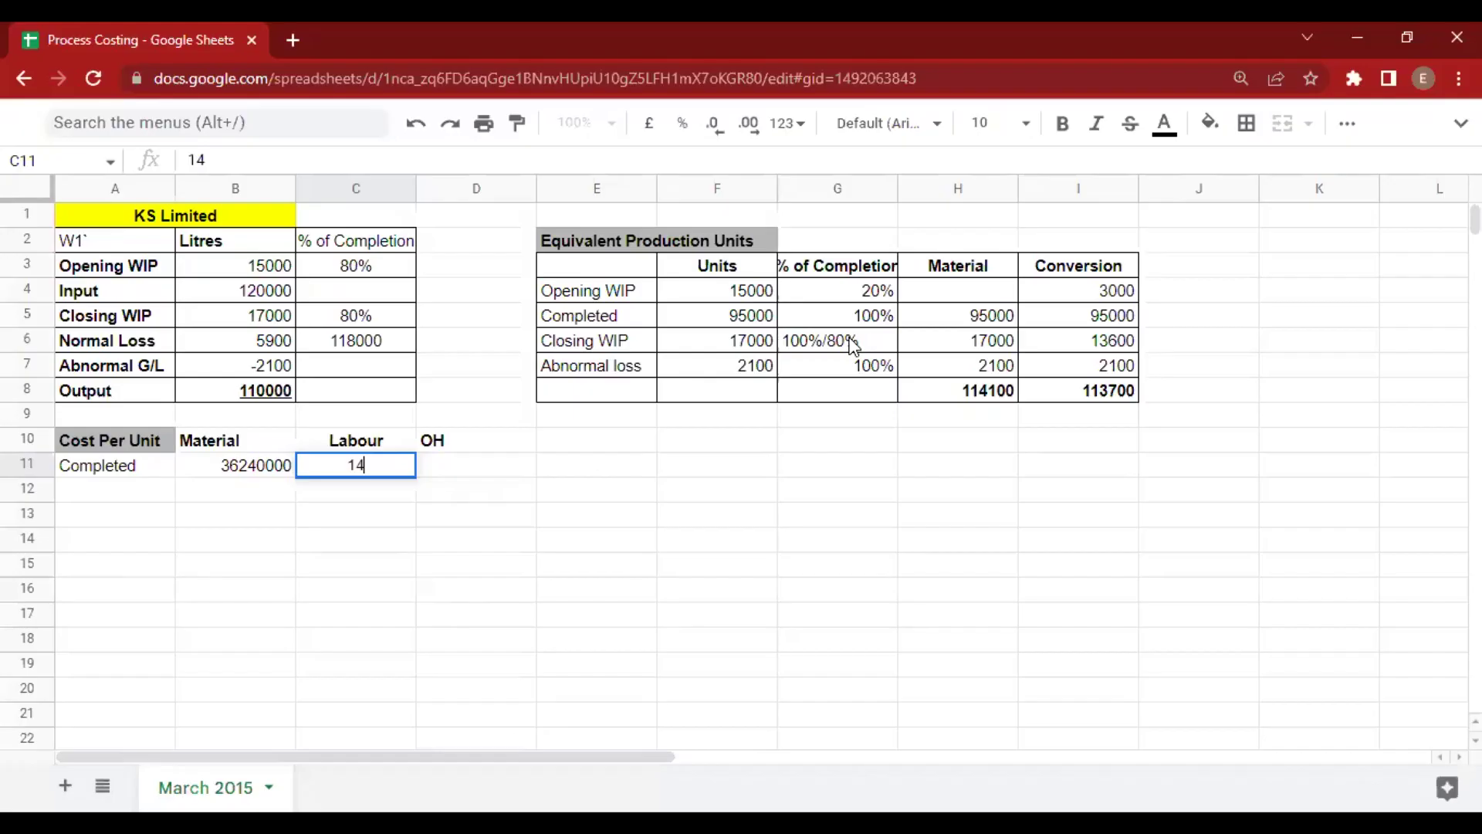
pyautogui.press('Tab')
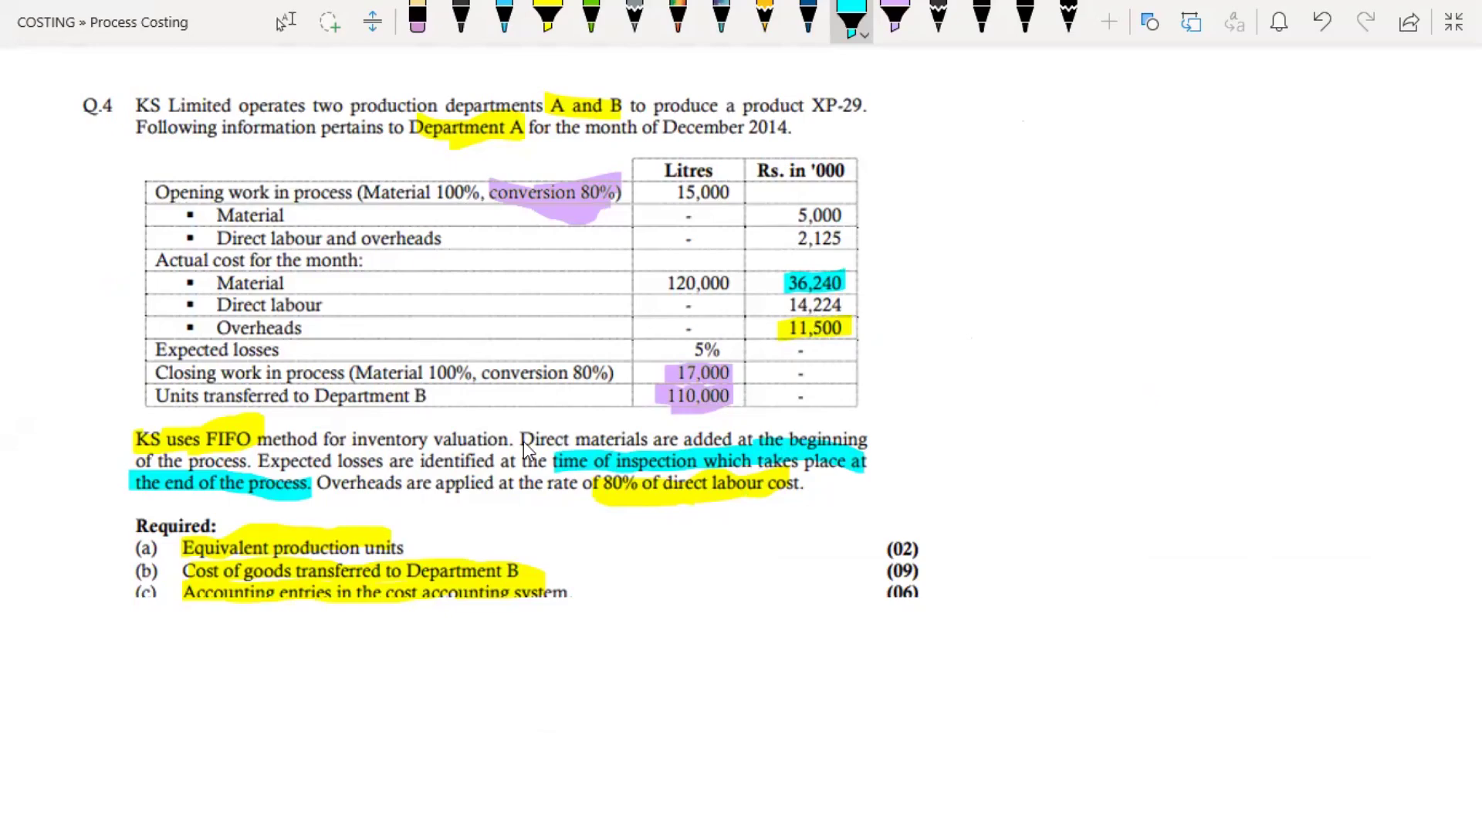
pyautogui.hotkey('alt', 'Tab')
pyautogui.write('=')
pyautogui.press('Left')
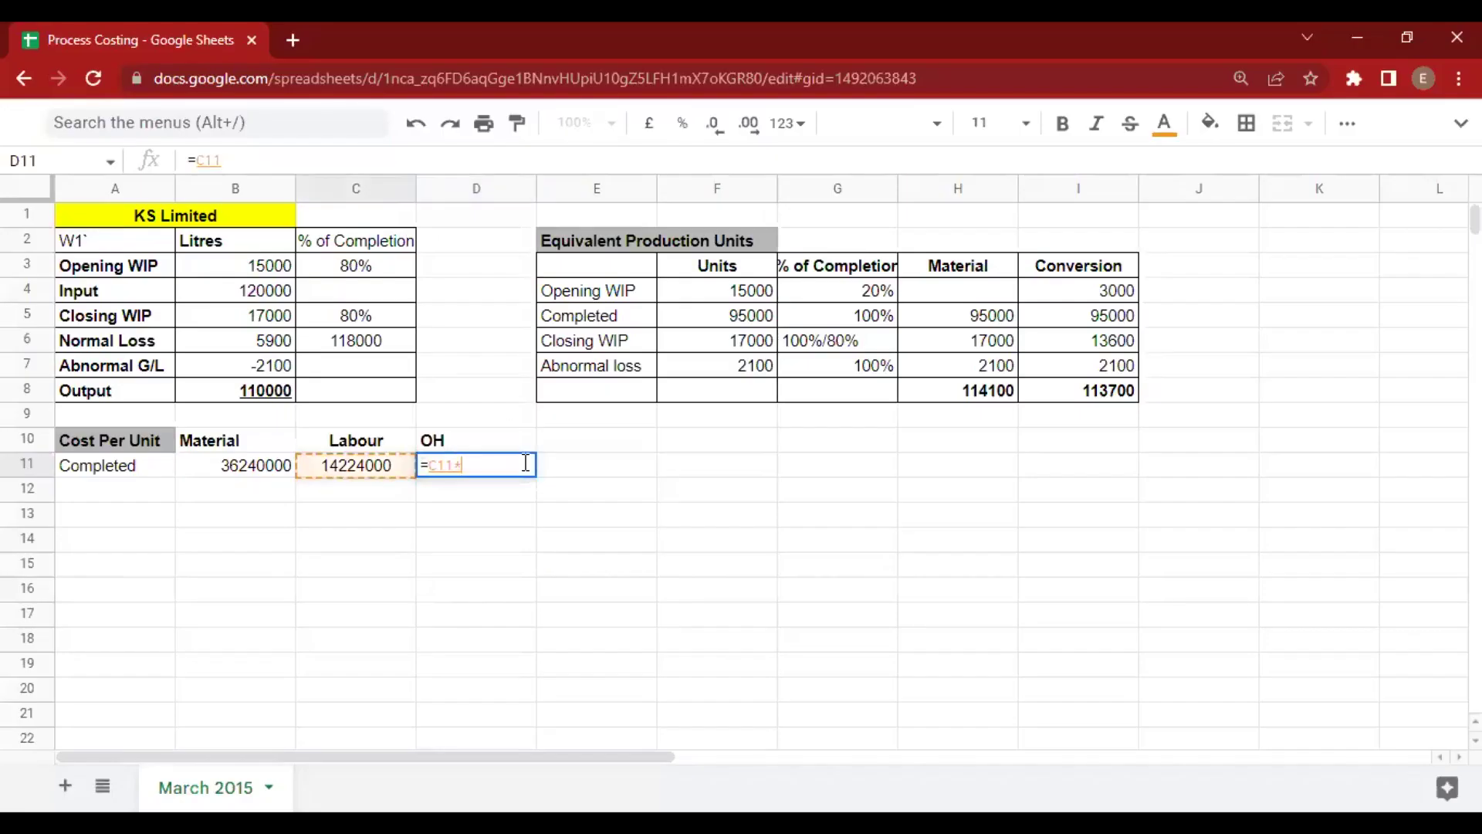
pyautogui.write('*80%')
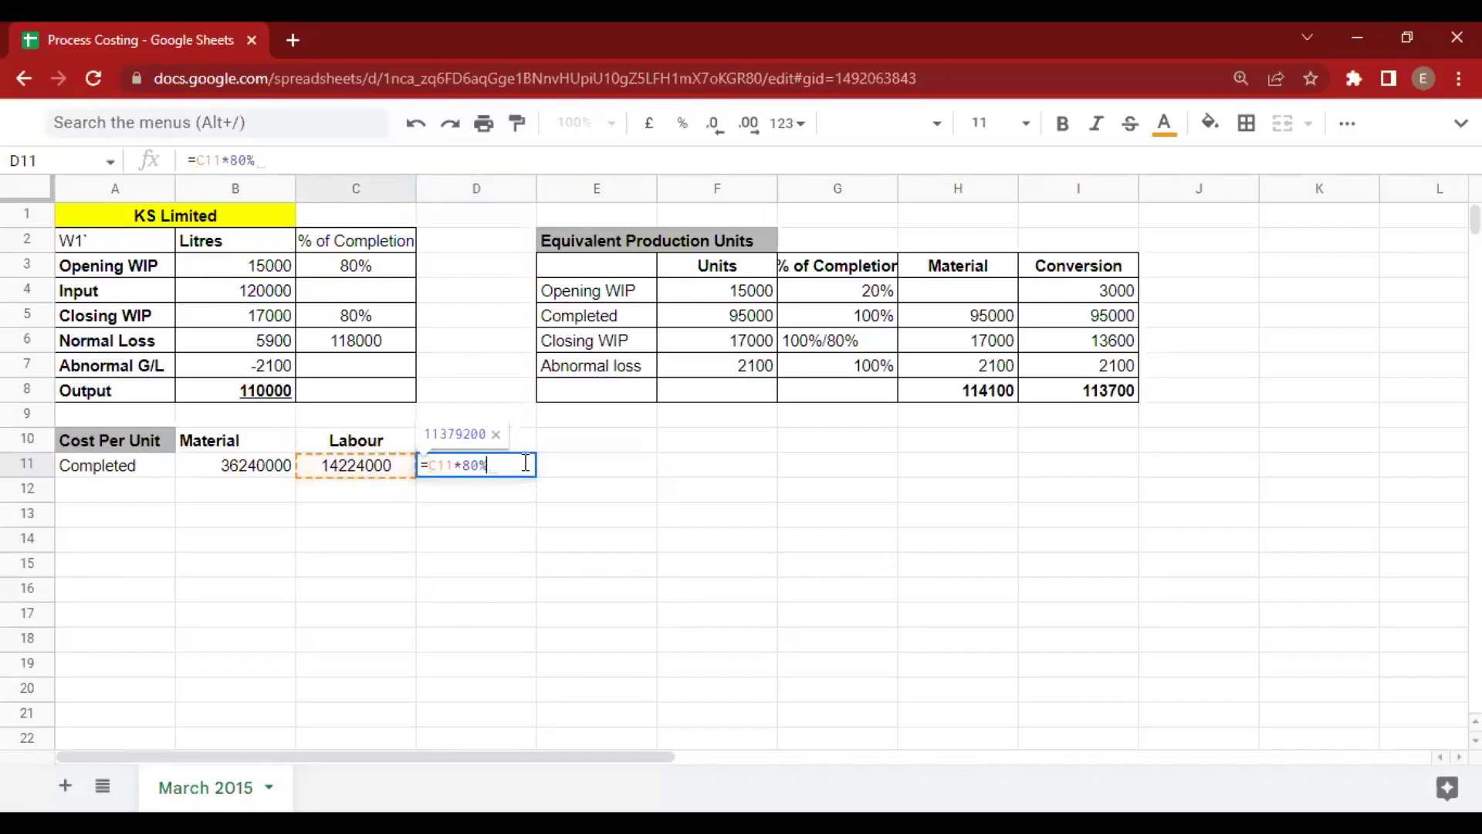
pyautogui.press('Return')
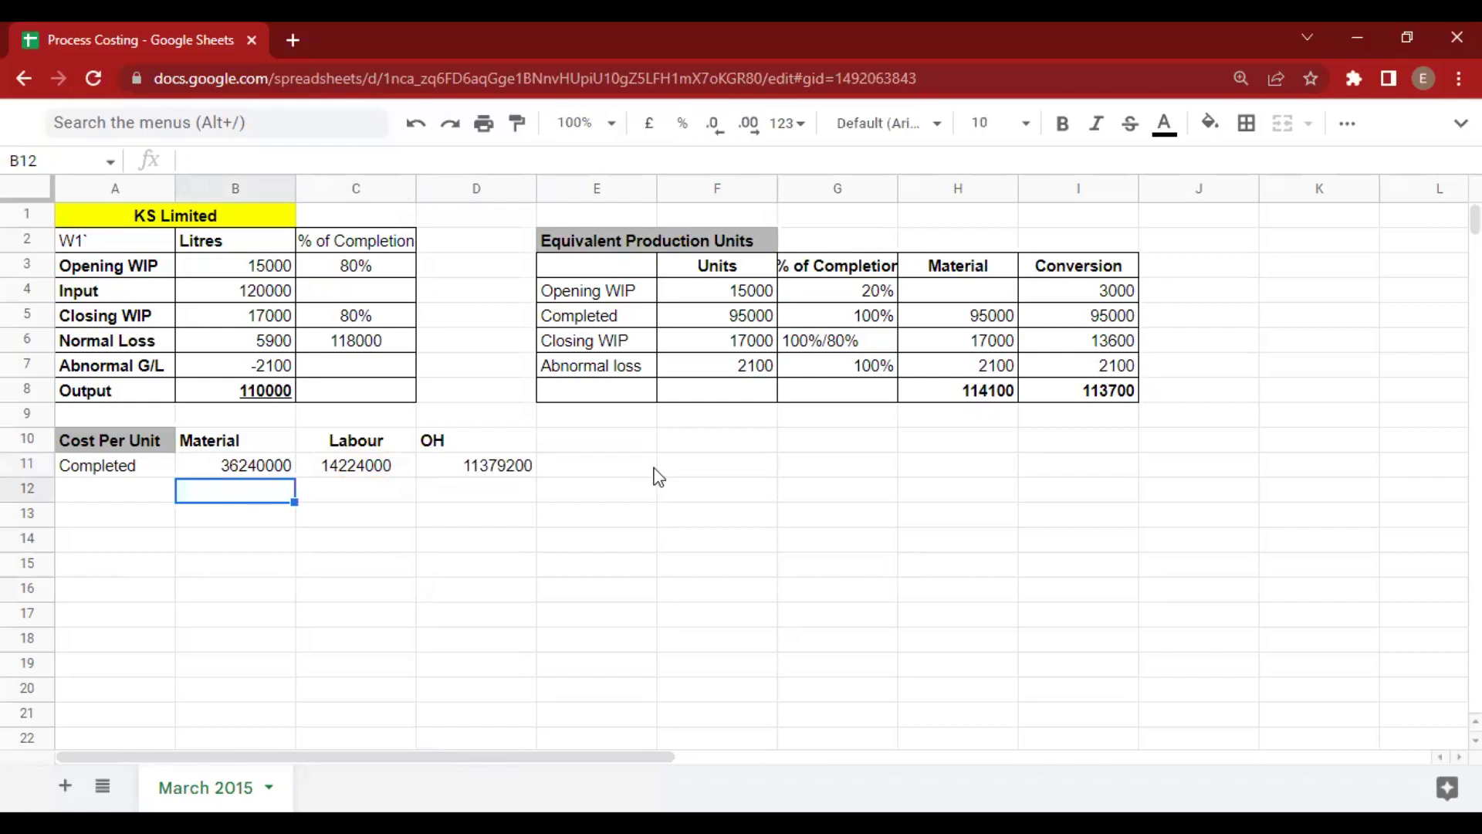
# Label A12 Units and link B12 to the total material equivalent units in H8.
pyautogui.press('Left')
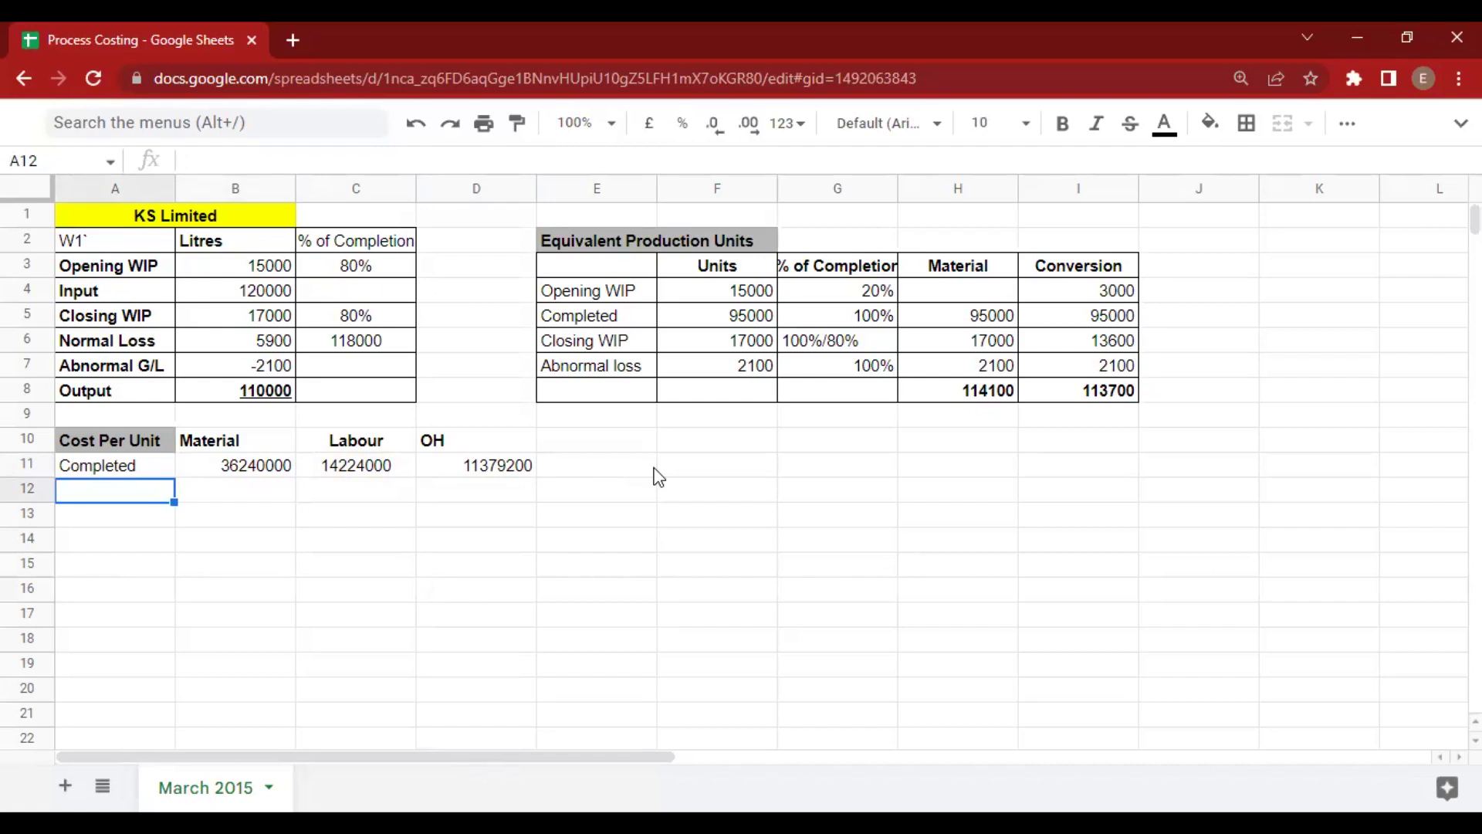
pyautogui.write('Units')
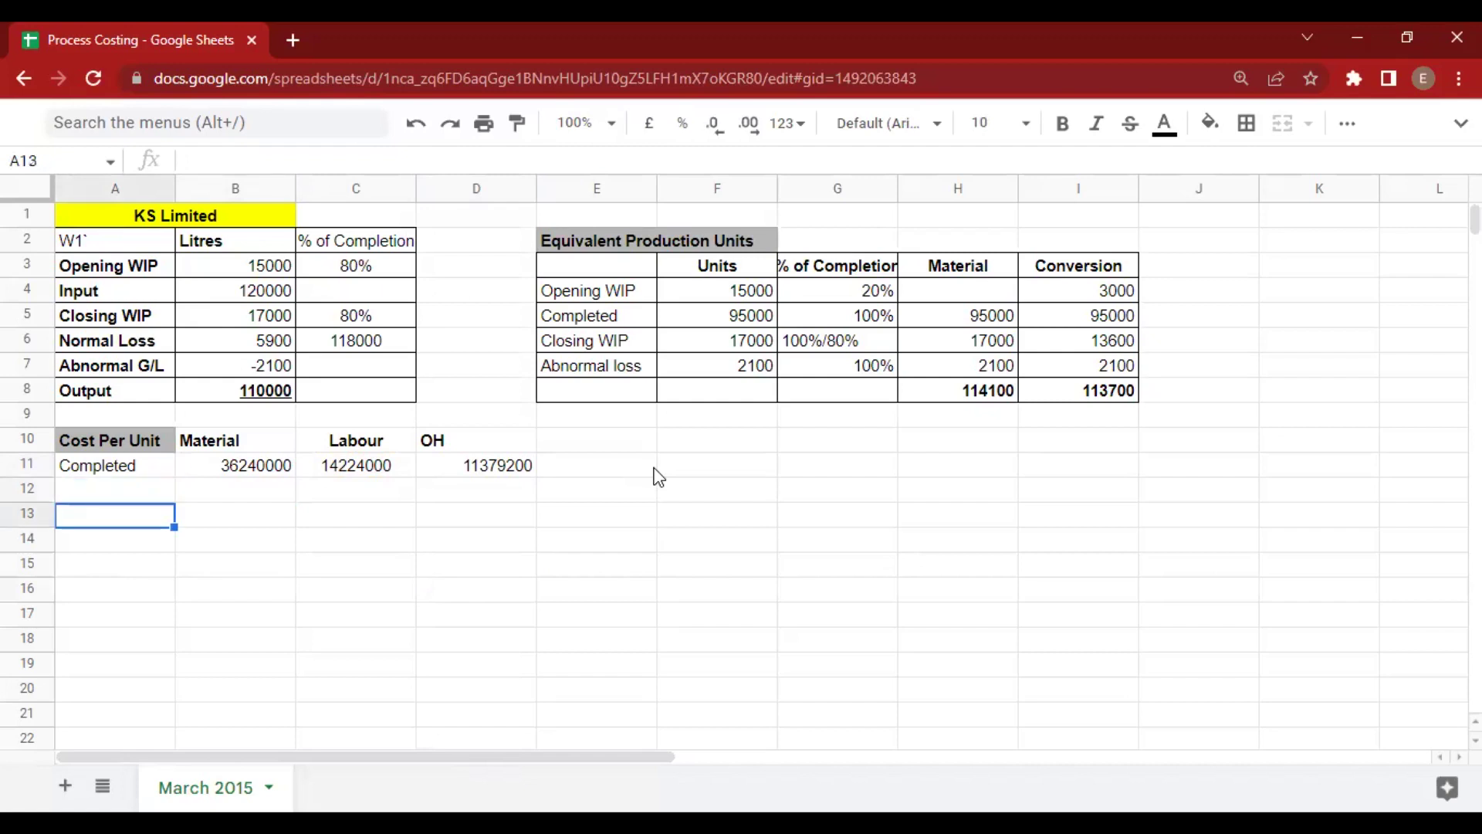
pyautogui.press('Tab')
pyautogui.write('=')
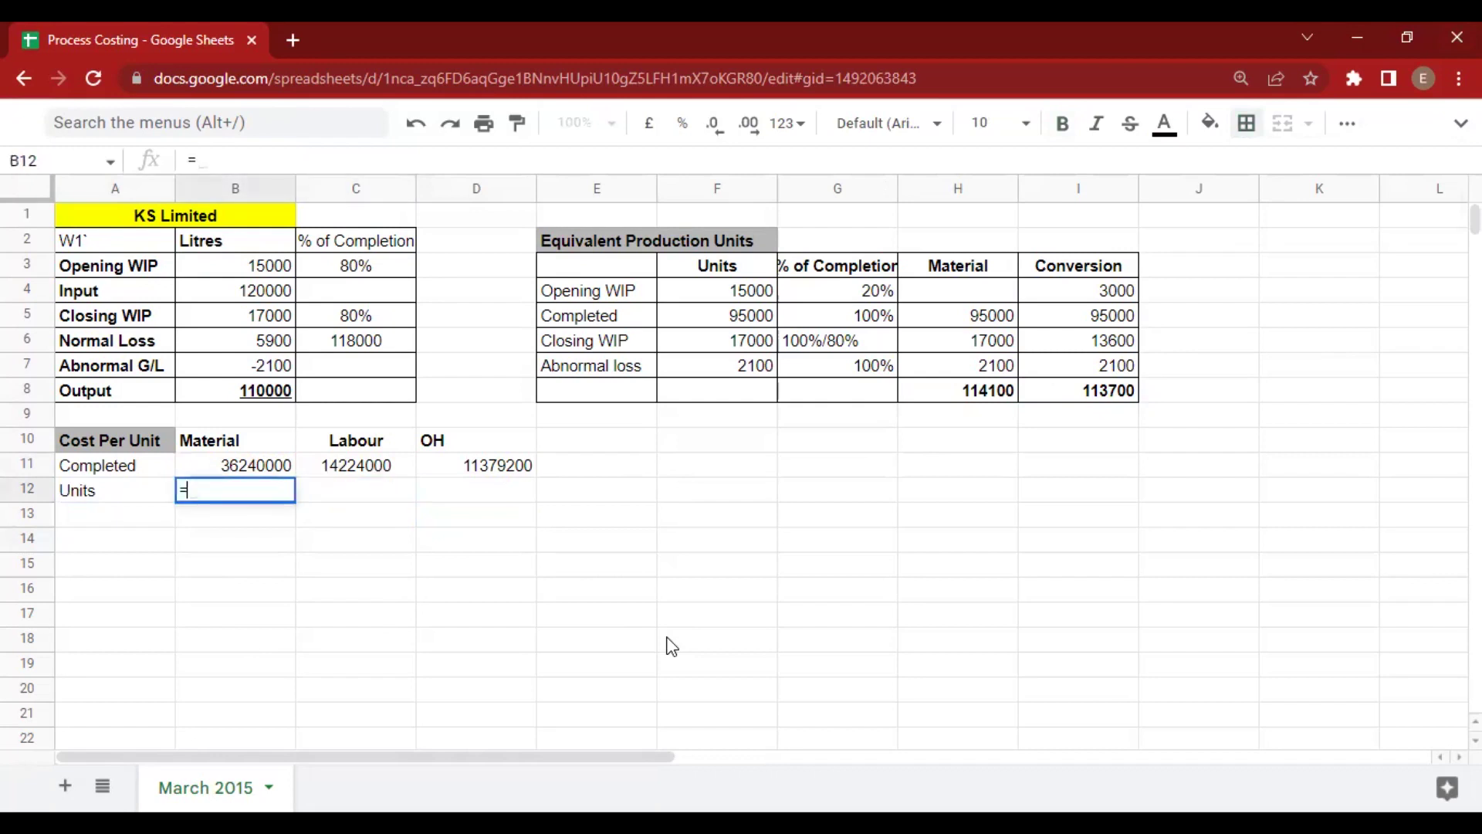
pyautogui.press('Right')
pyautogui.press('Right')
pyautogui.press('Right')
pyautogui.press('Right')
pyautogui.press('Up')
pyautogui.press('Up')
pyautogui.press('Right')
pyautogui.press('Up')
pyautogui.press('Right')
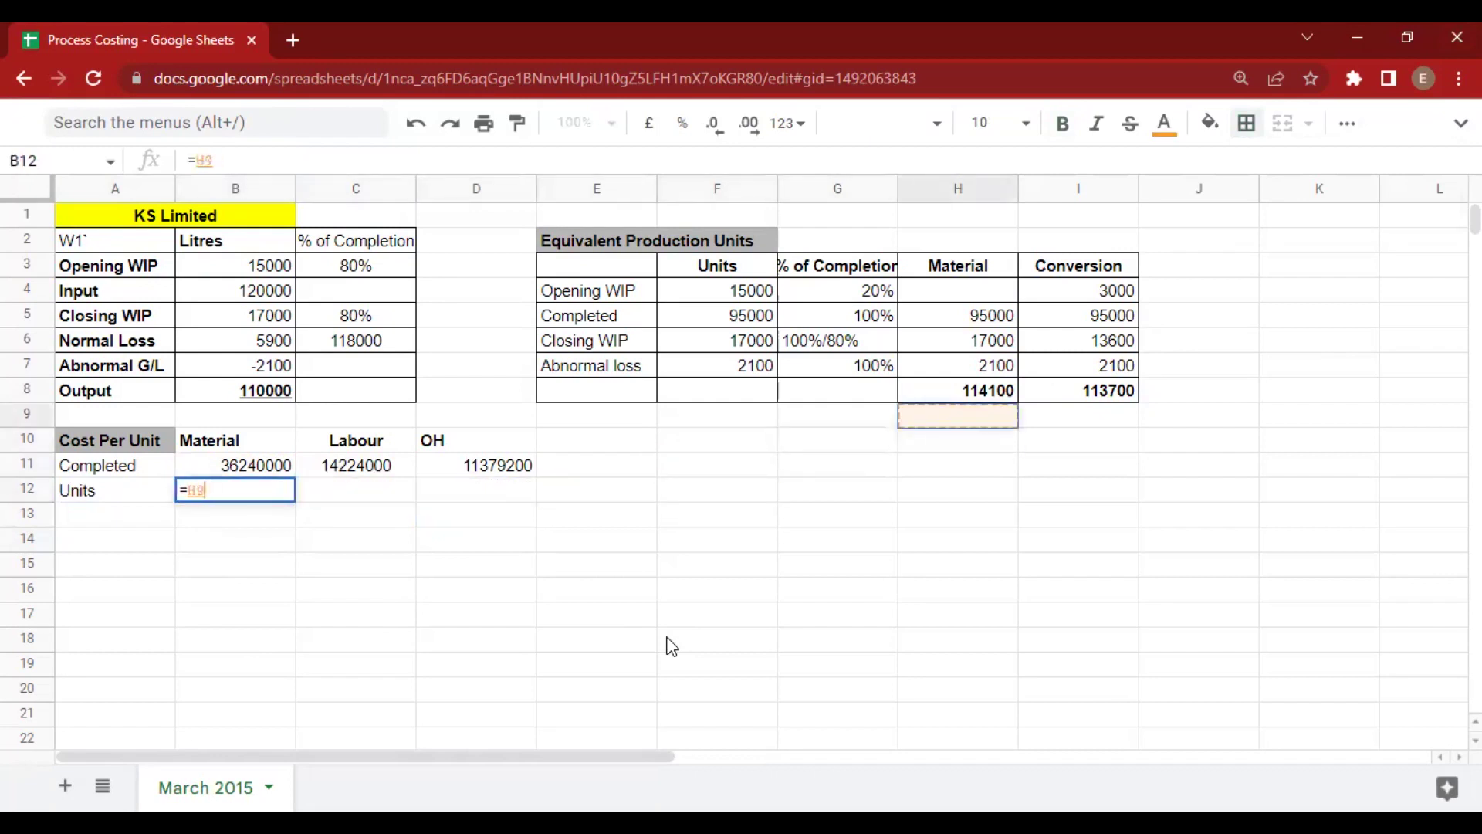
pyautogui.press('Up')
pyautogui.press('Tab')
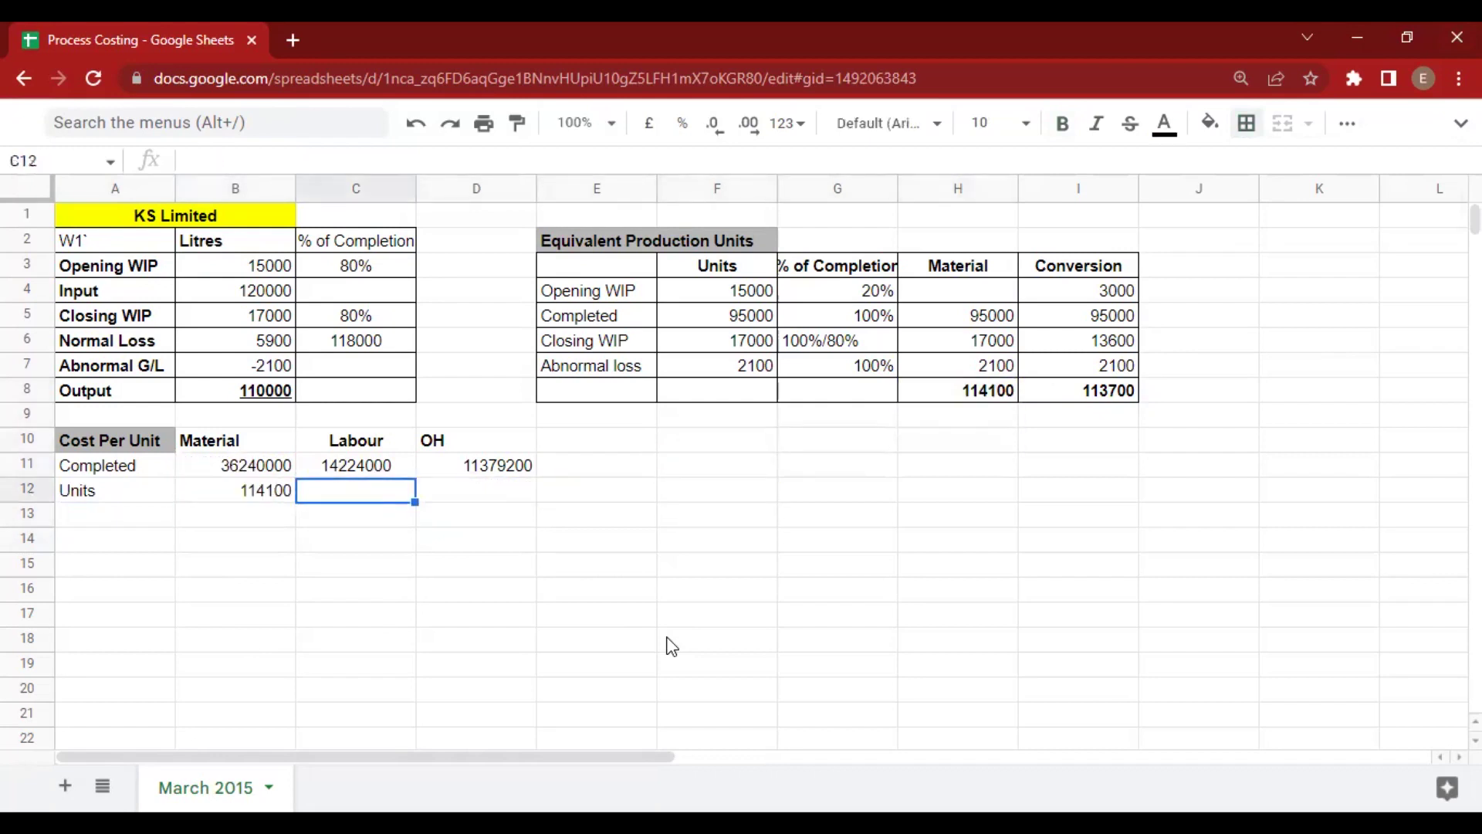
# Link the Labour units in C12 to the total conversion equivalent units in I8.
pyautogui.write('=')
pyautogui.press('Right')
pyautogui.press('Right')
pyautogui.press('Right')
pyautogui.press('Right')
pyautogui.press('Up')
pyautogui.press('Right')
pyautogui.press('Up')
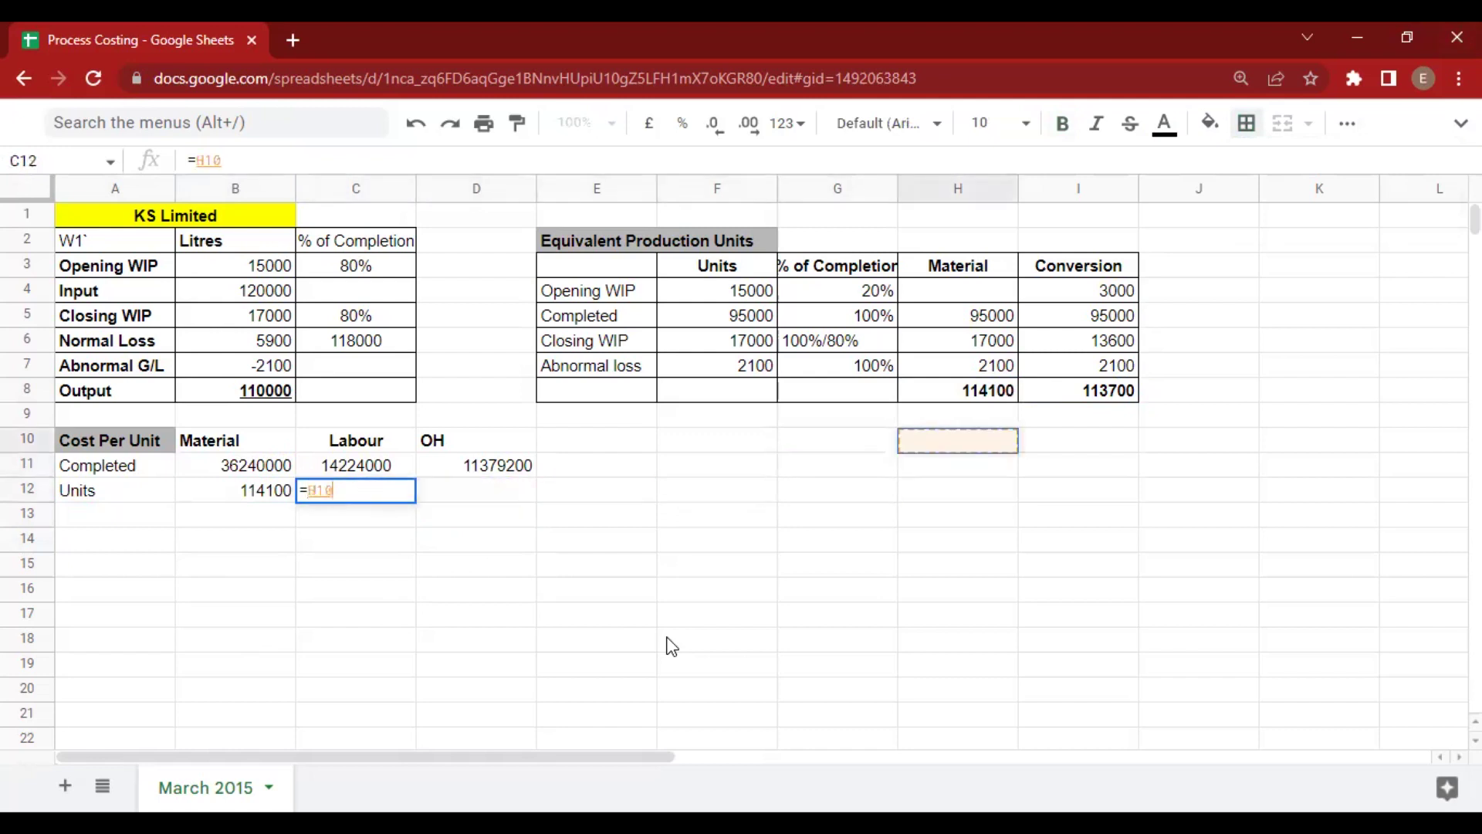
pyautogui.press('Right')
pyautogui.press('Up')
pyautogui.press('Up')
pyautogui.press('Return')
# Set the OH units in D12 equal to the Labour units with =C12.
pyautogui.press('Up')
pyautogui.press('Right')
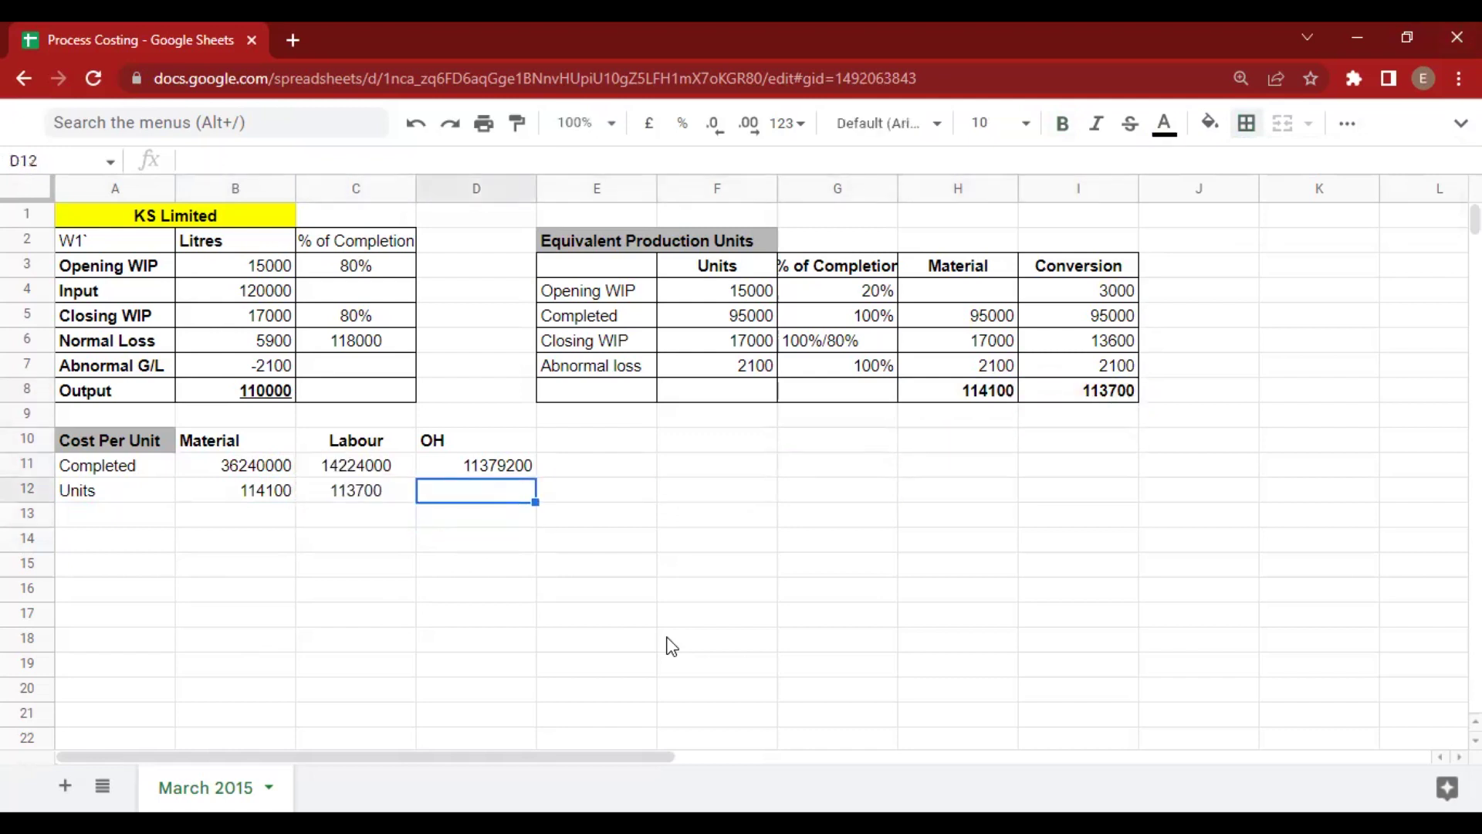
pyautogui.write('=')
pyautogui.press('Left')
pyautogui.press('Return')
# Label A13 Cost Per Unit and calculate the material cost per unit in B13 with =B11/B12.
pyautogui.press('Left')
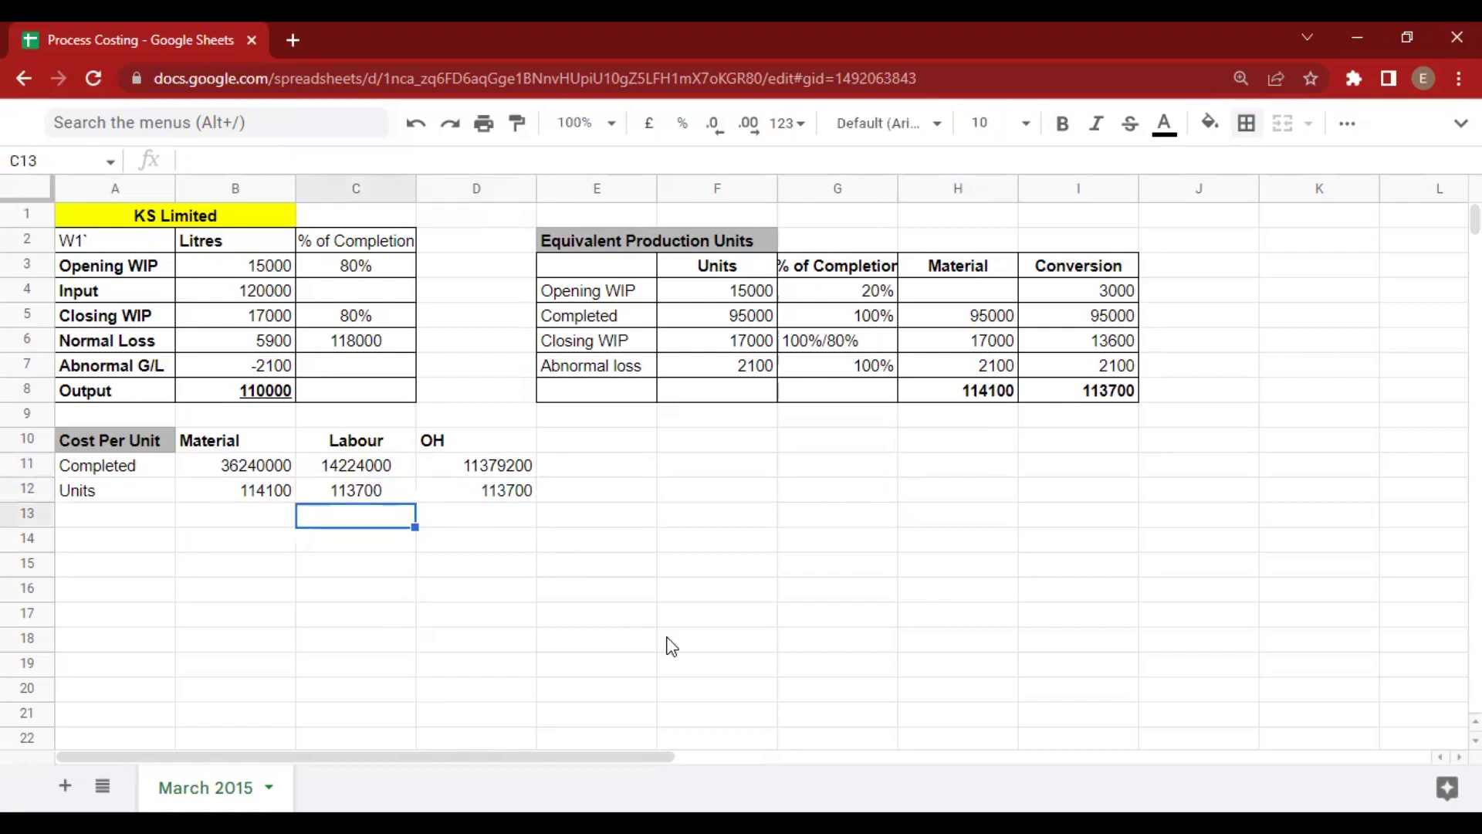
pyautogui.press('Left')
pyautogui.press('Left')
pyautogui.write('Cost Per ')
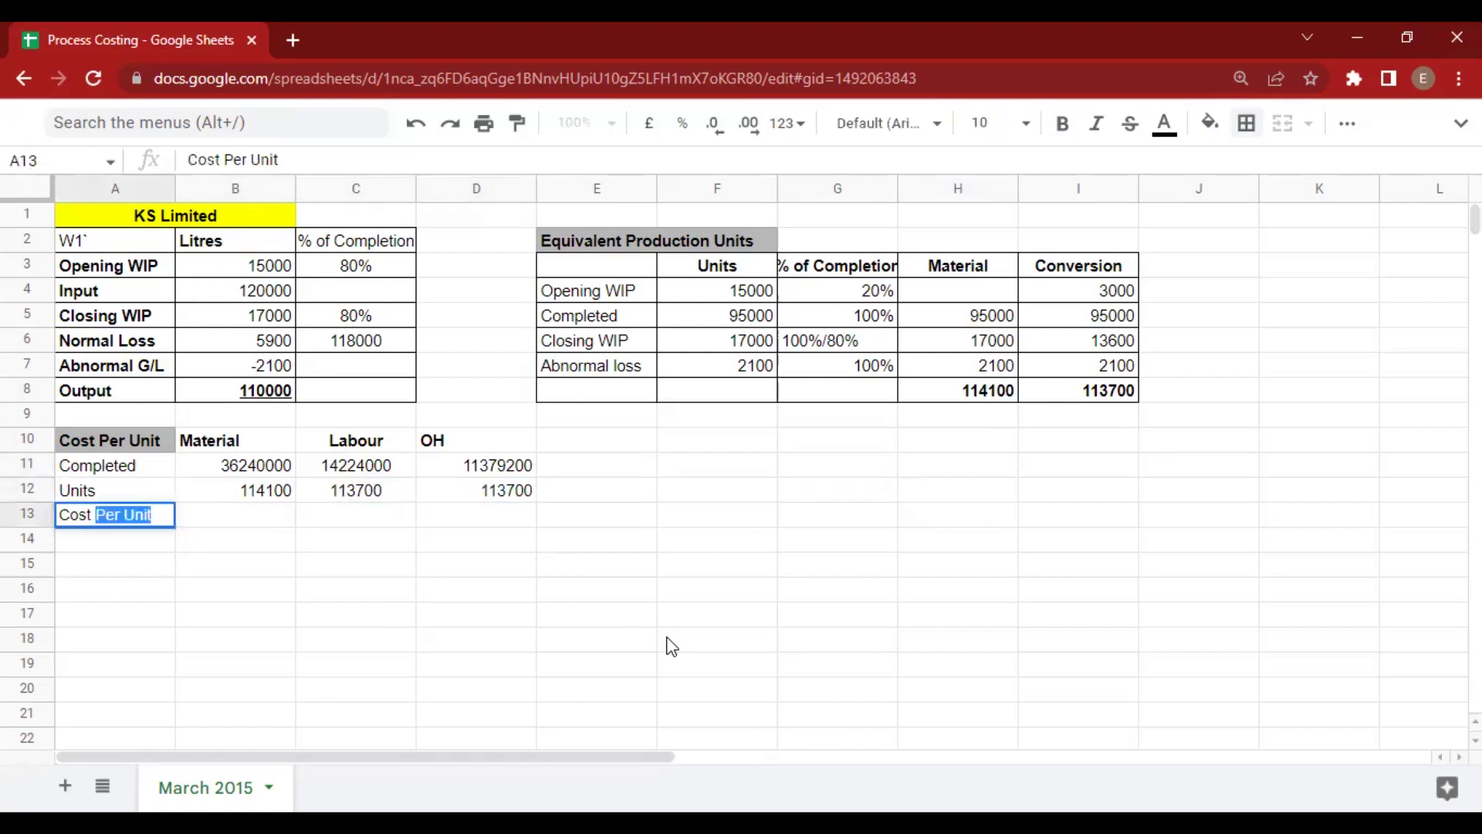
pyautogui.write('Unit')
pyautogui.press('Tab')
pyautogui.write('=B11/B12')
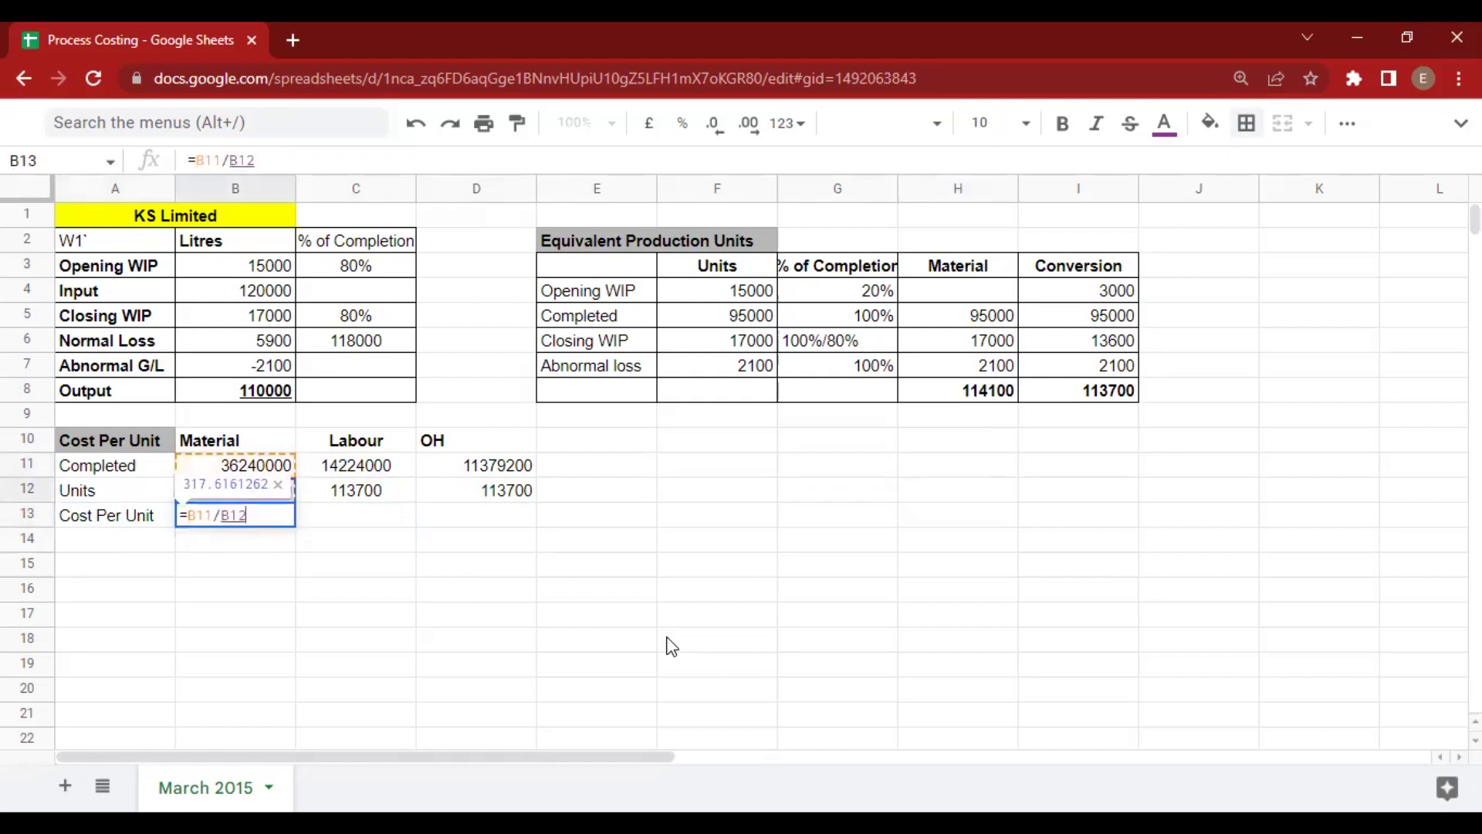
pyautogui.press('Return')
# Calculate the labour and overhead costs per unit with =C11/C12 in C13 and =D11/D12 in D13.
pyautogui.press('Right')
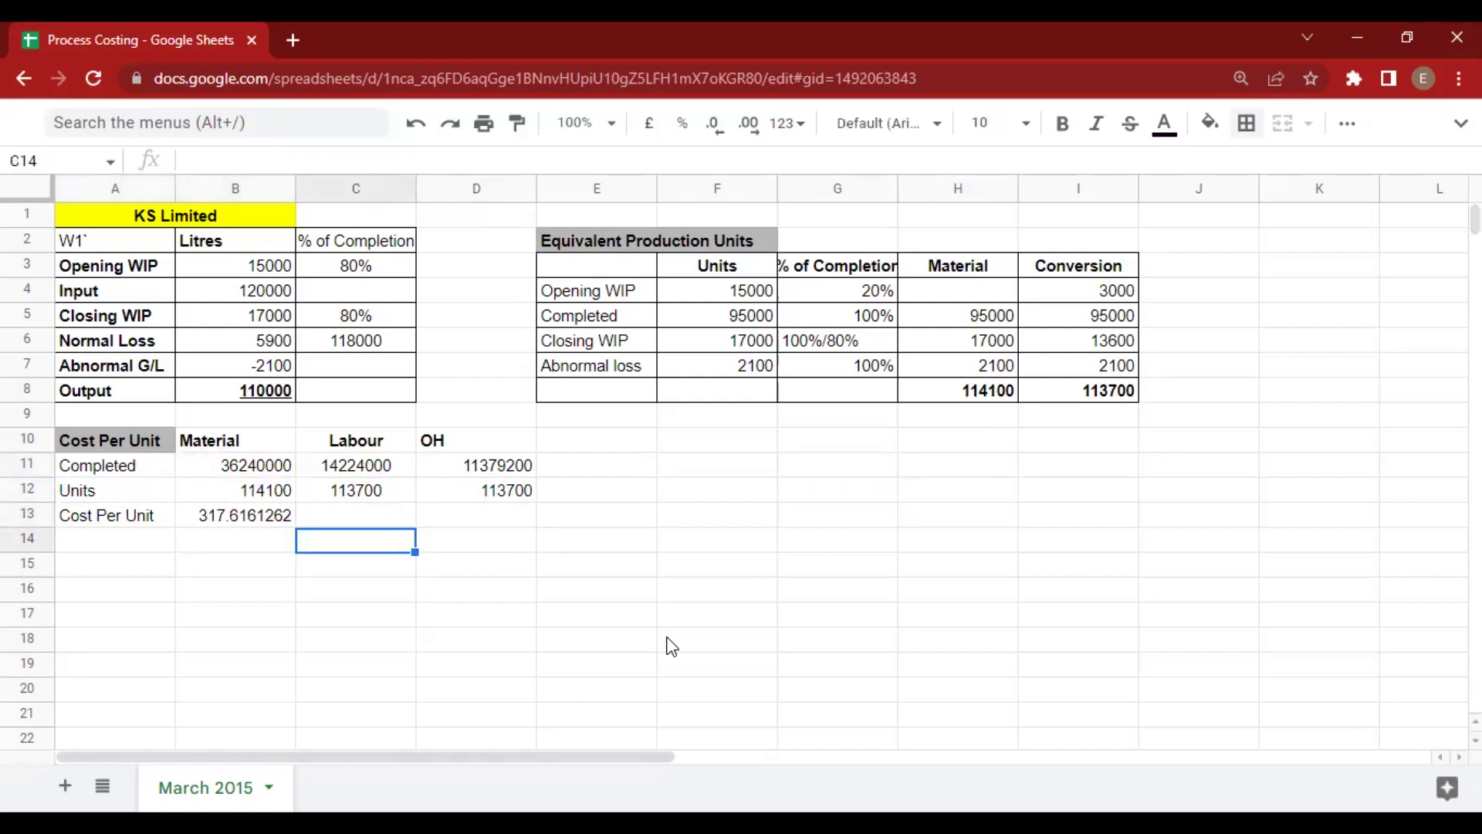
pyautogui.press('Up')
pyautogui.write('=C11')
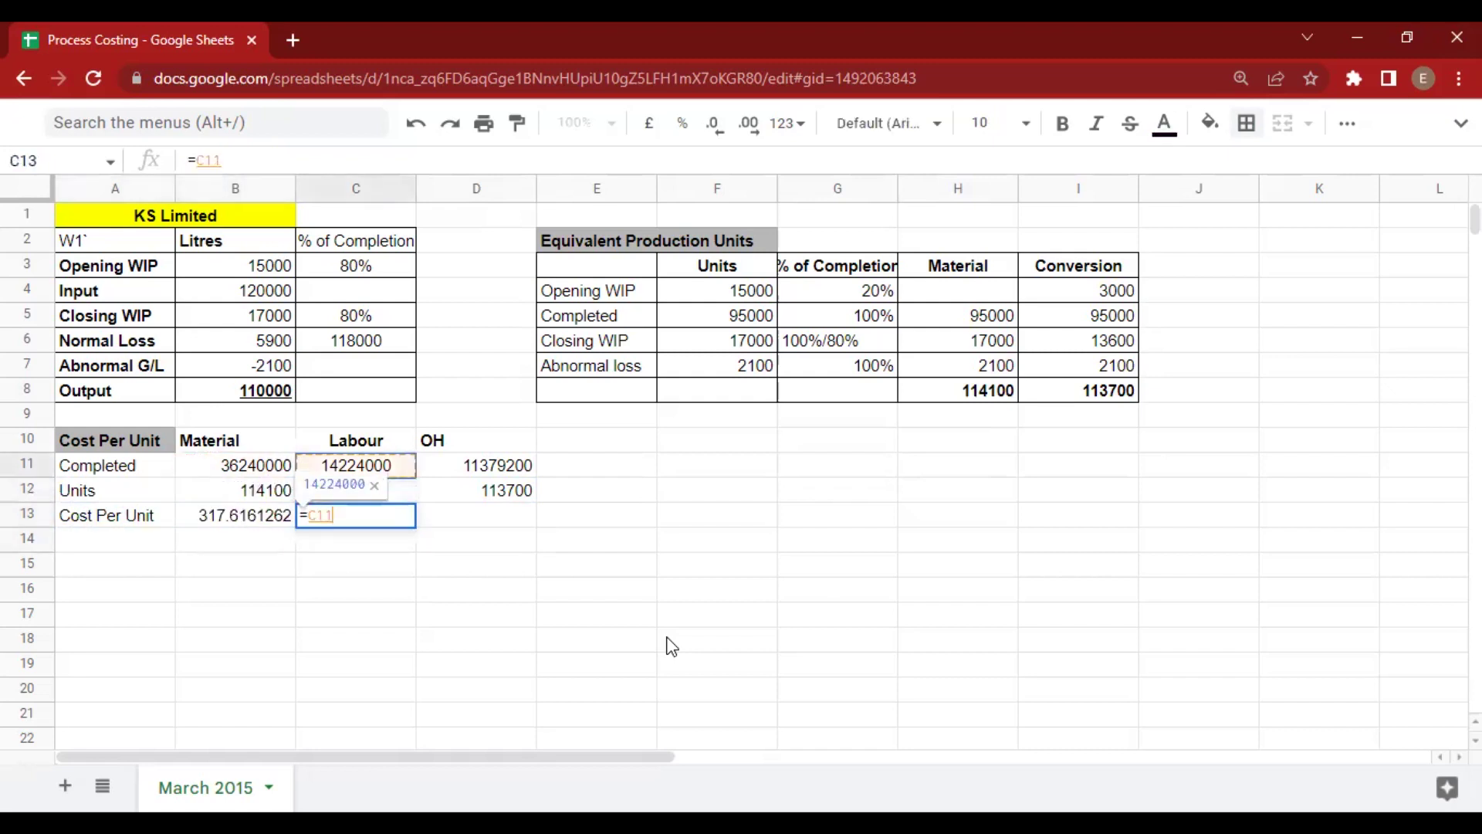
pyautogui.write('/C12')
pyautogui.press('Tab')
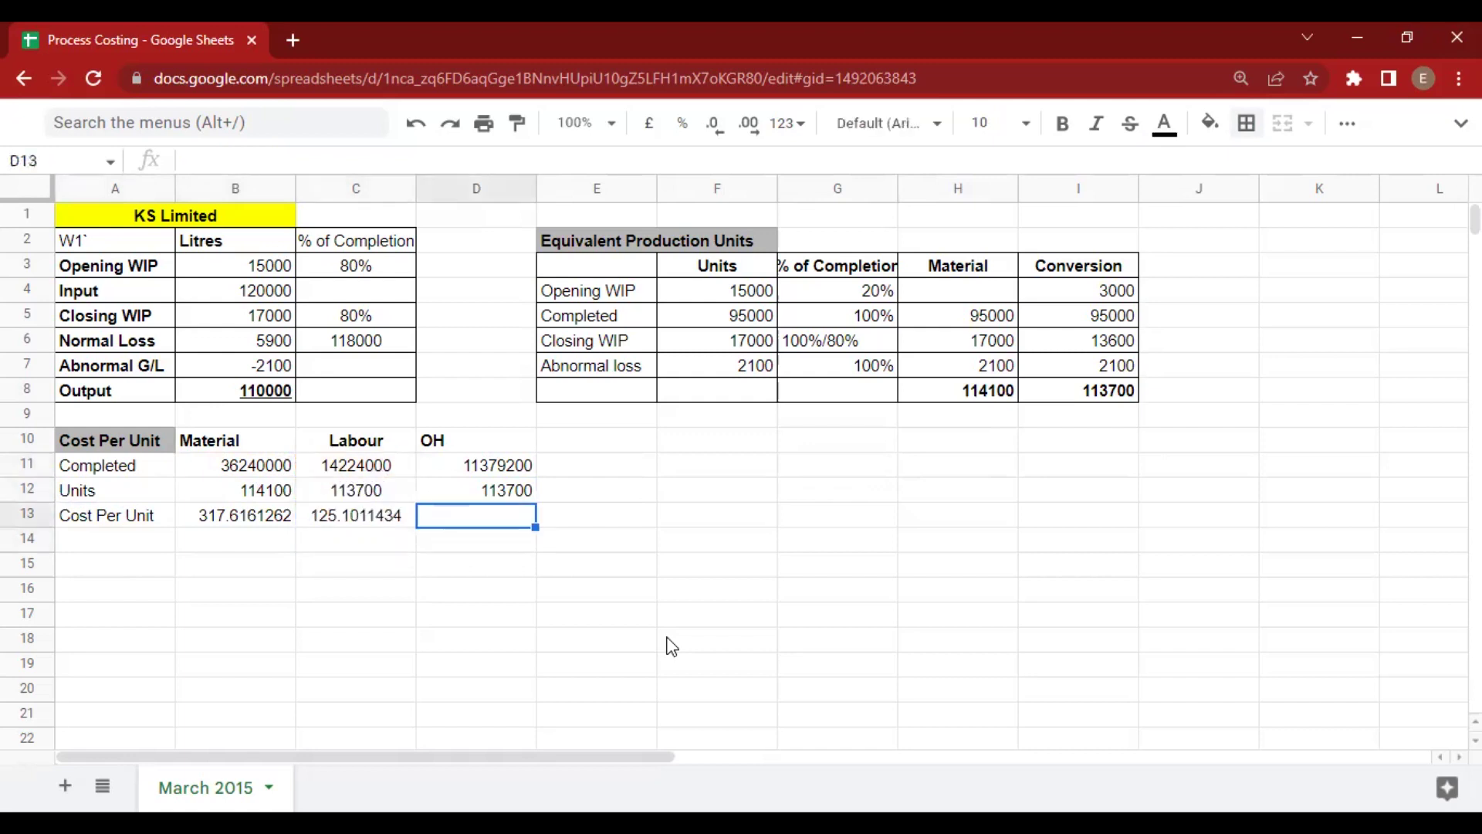
pyautogui.write('=D11')
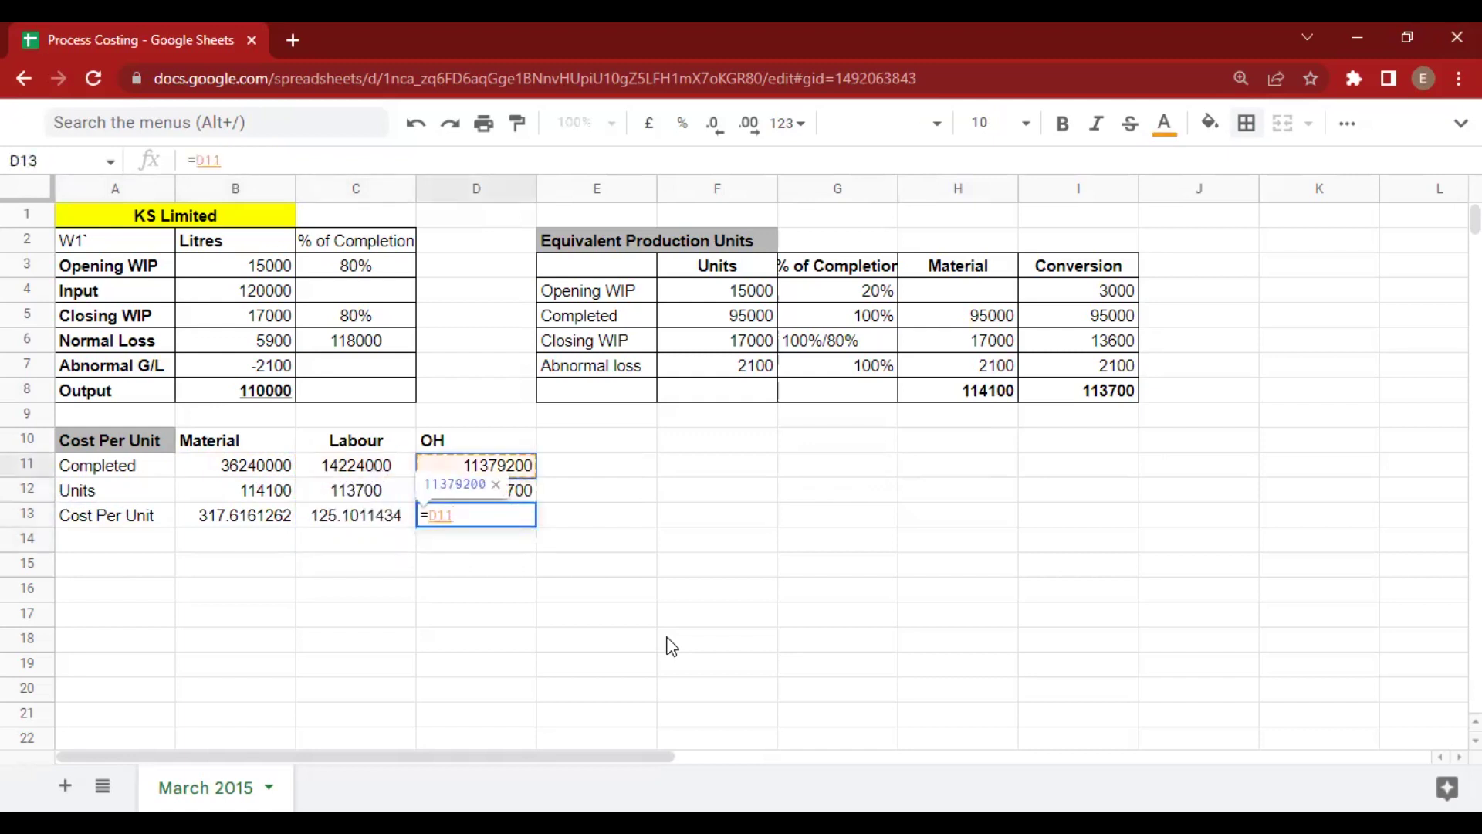
pyautogui.write('/D12')
pyautogui.press('Return')
# Enter the row label Conversion Cost Per Unit in A14.
pyautogui.press('Left')
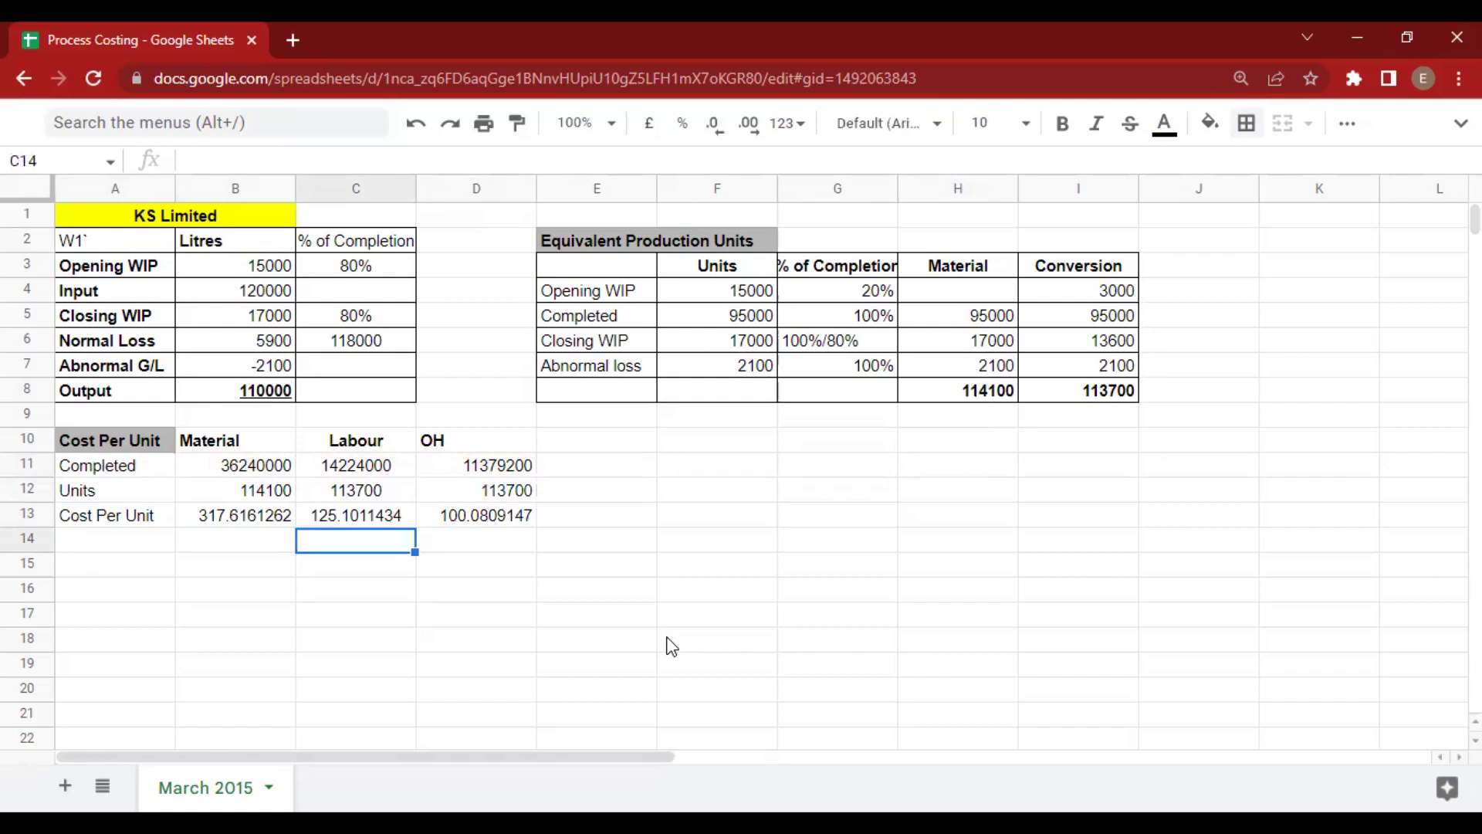
pyautogui.press('Left')
pyautogui.press('Left')
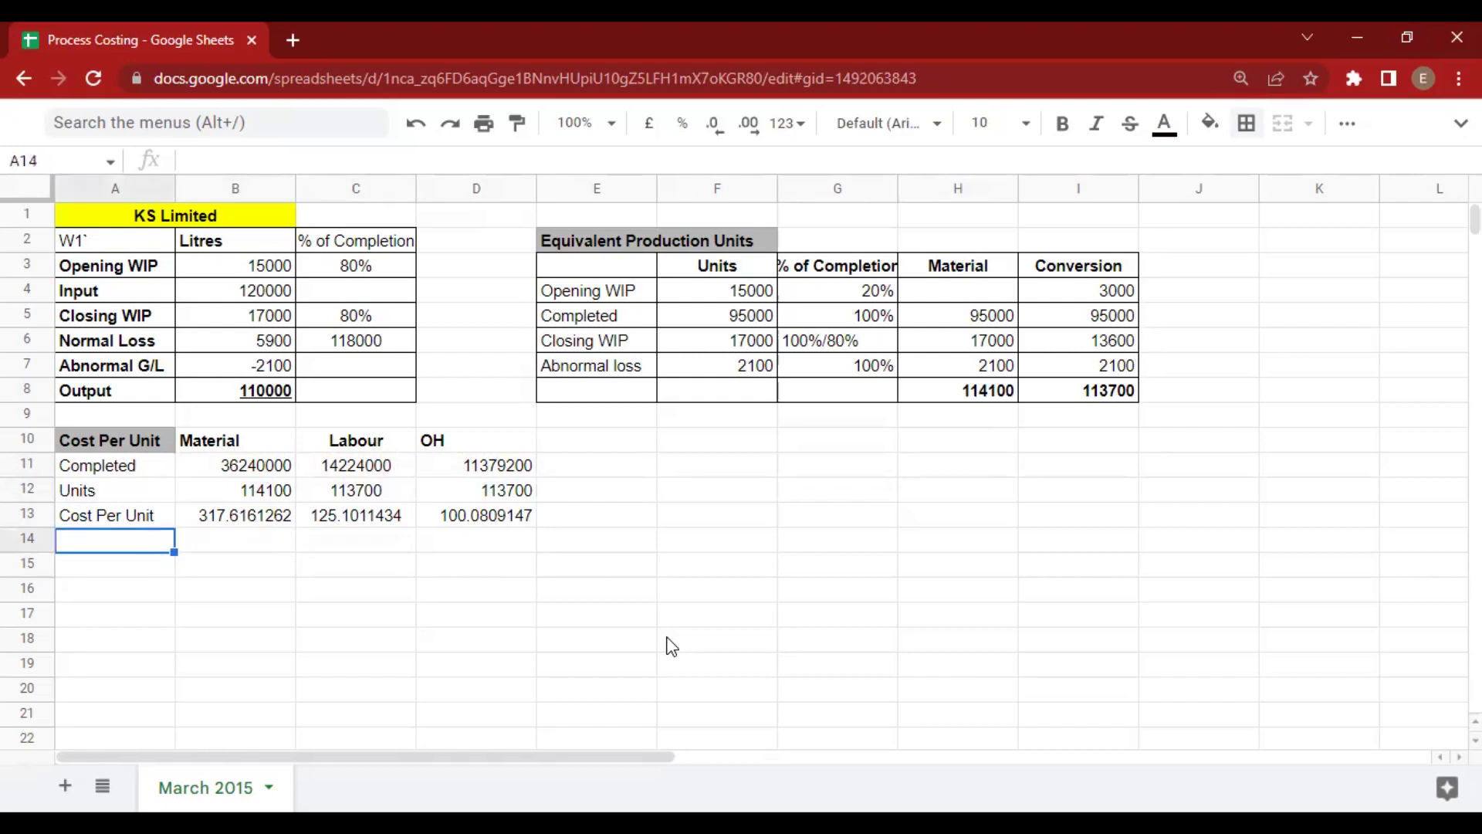
pyautogui.write('Conver')
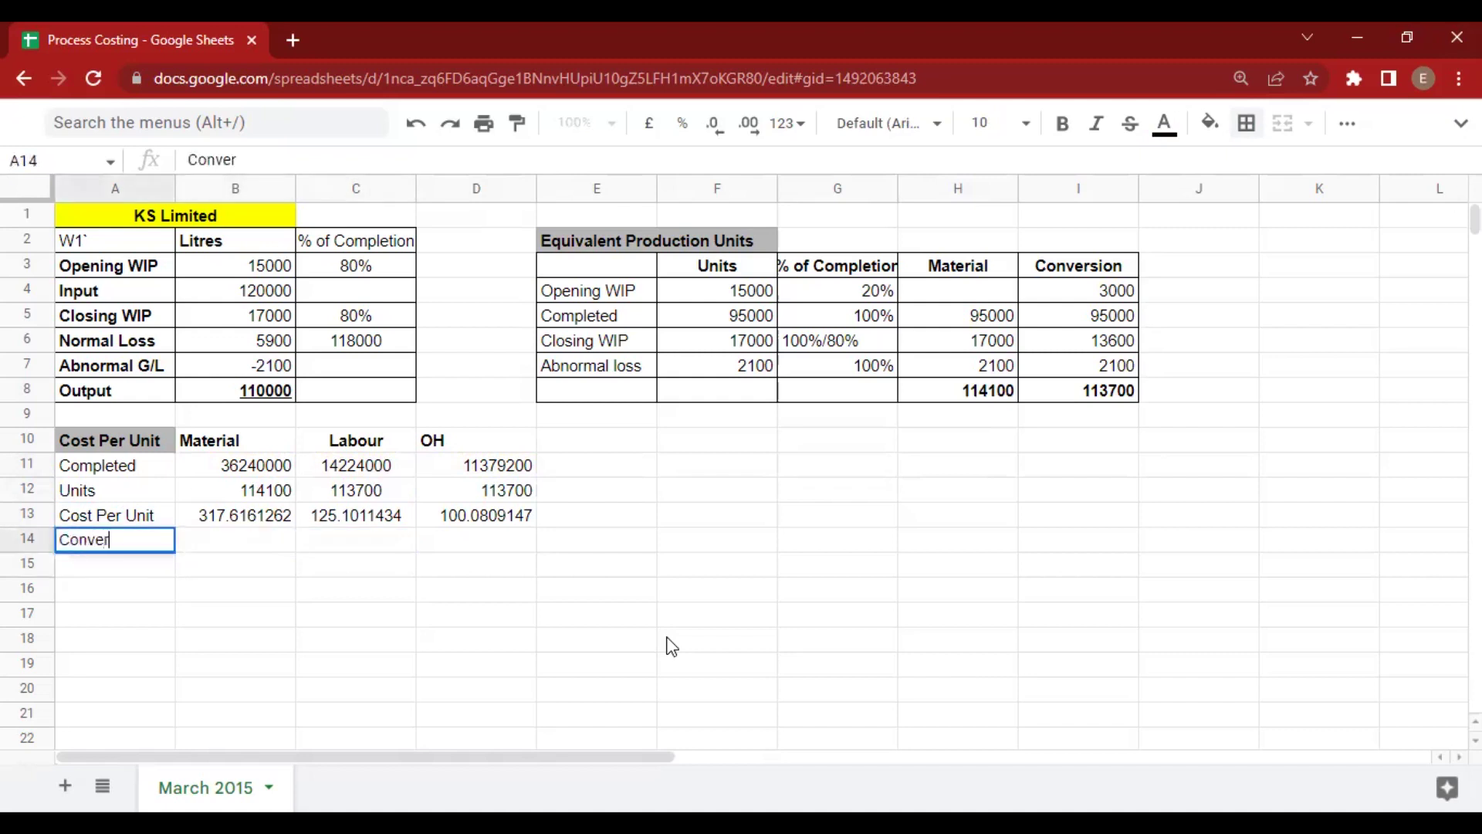
pyautogui.write('sion Cost')
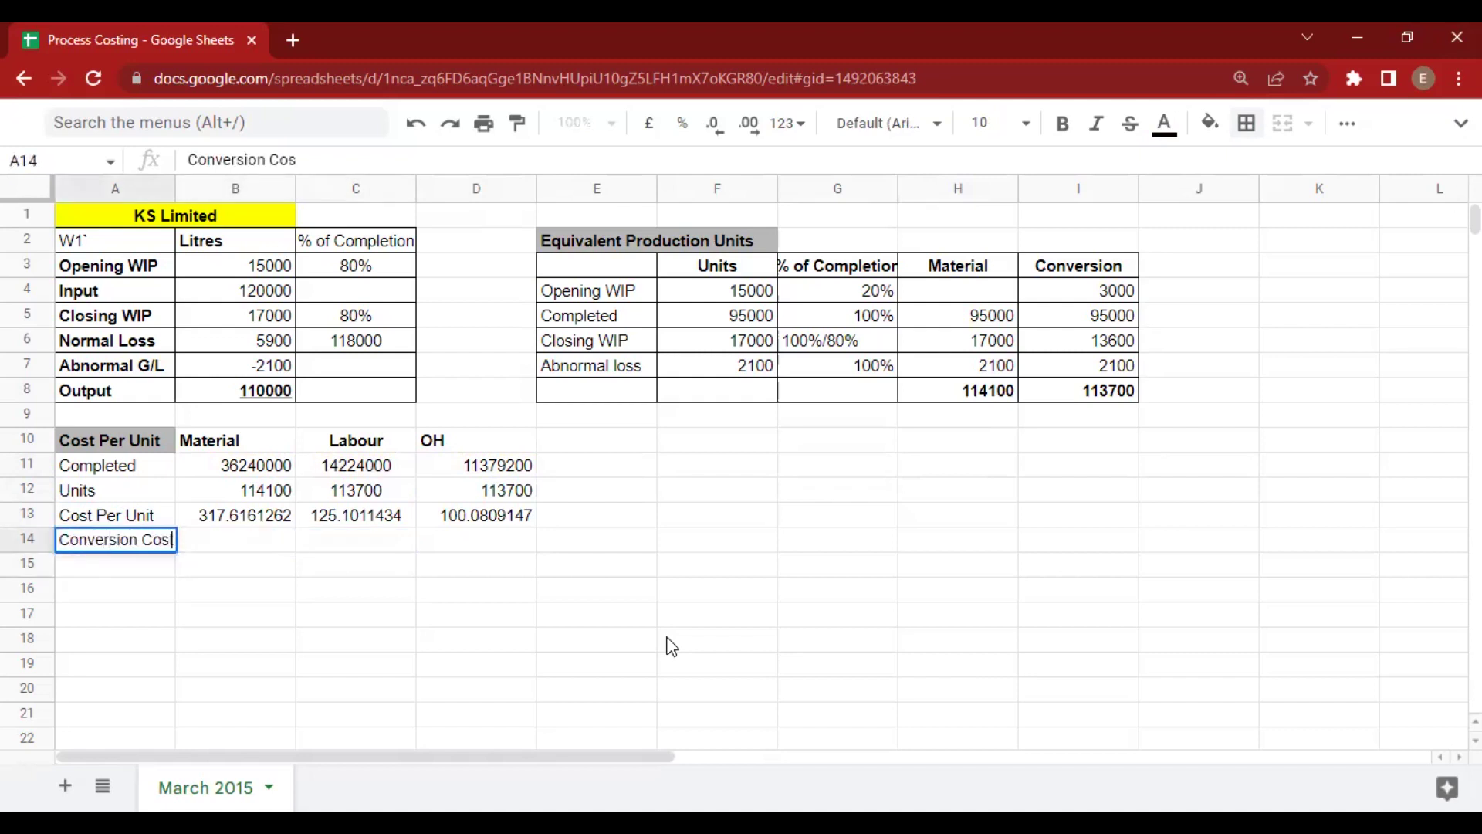
pyautogui.write(' Per Unit')
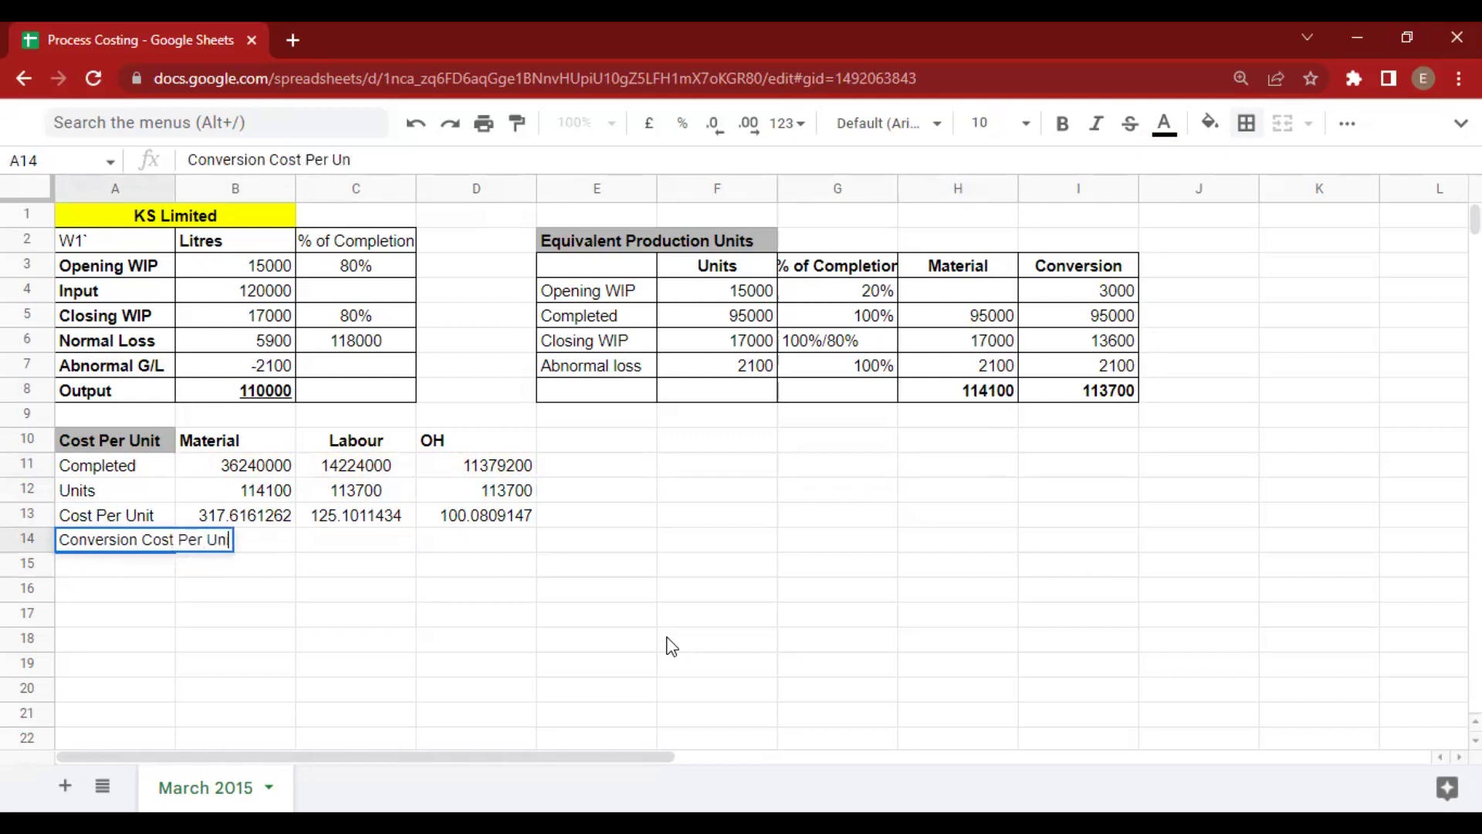
# Calculate the conversion cost per unit in C14 by adding the labour and overhead unit costs with =C13+D13.
pyautogui.press('Tab')
pyautogui.press('Tab')
pyautogui.write('=')
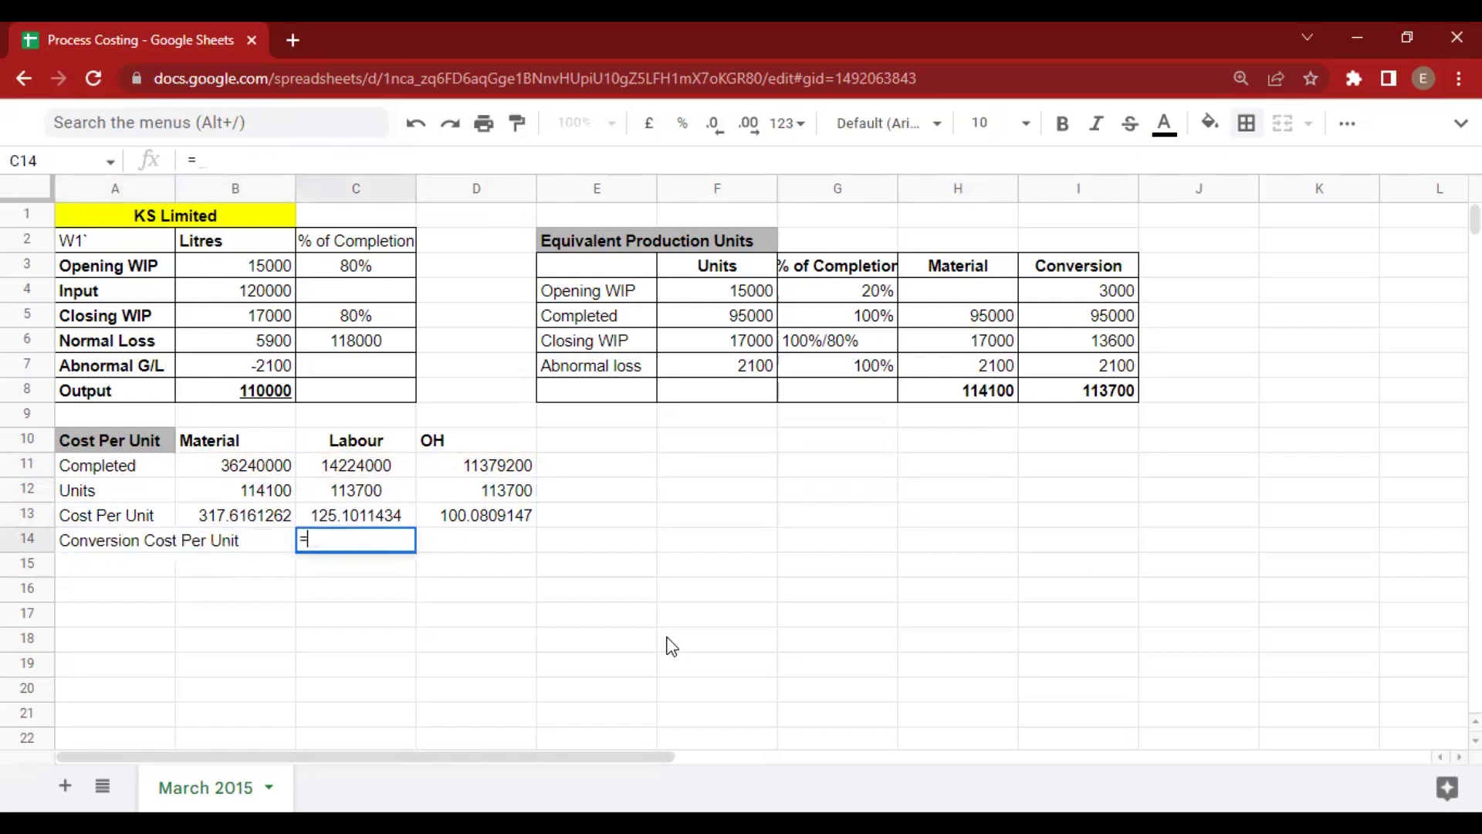
pyautogui.write('C13+')
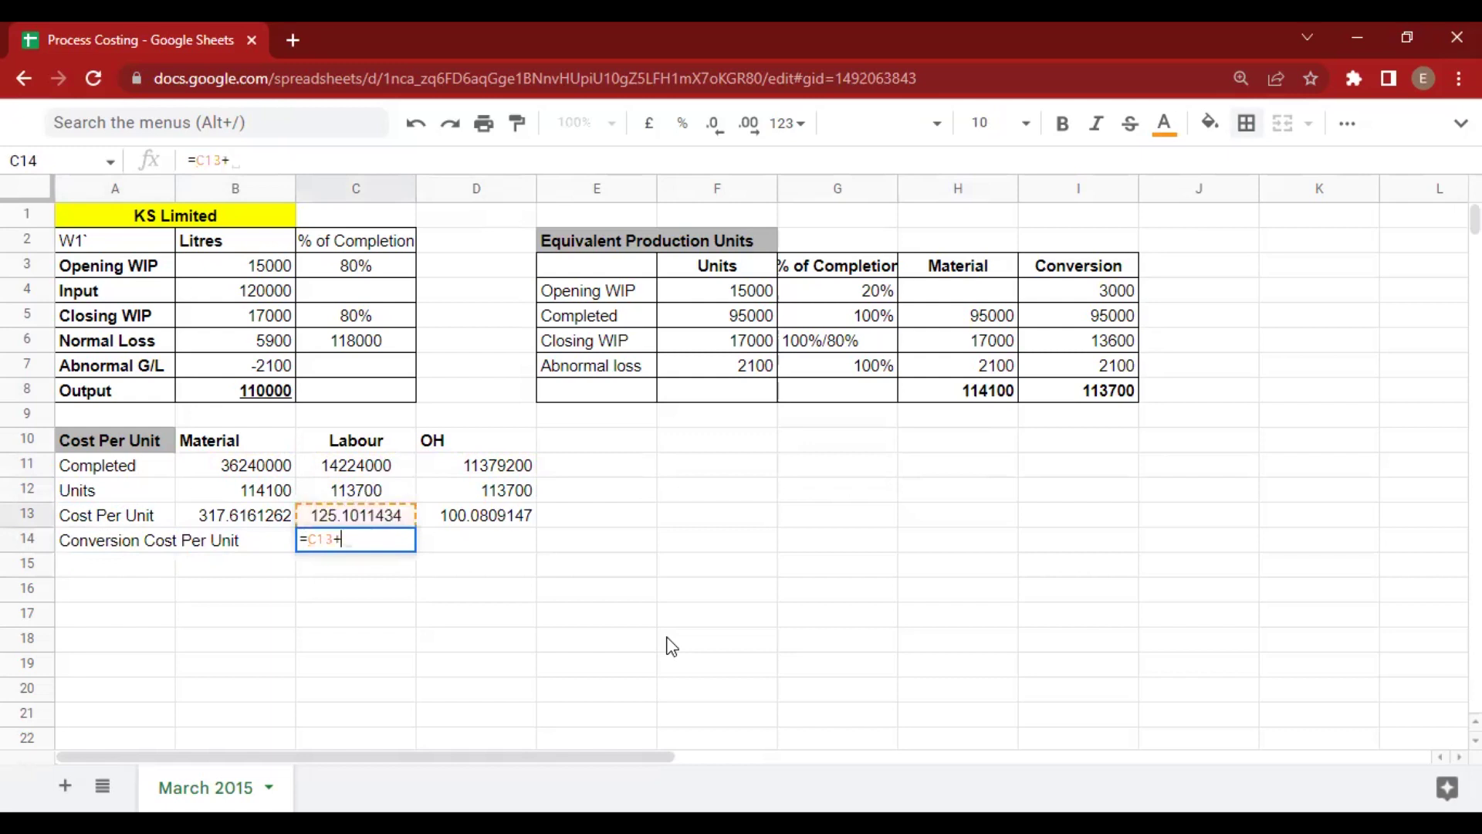
pyautogui.press('Right')
pyautogui.press('Up')
pyautogui.press('Return')
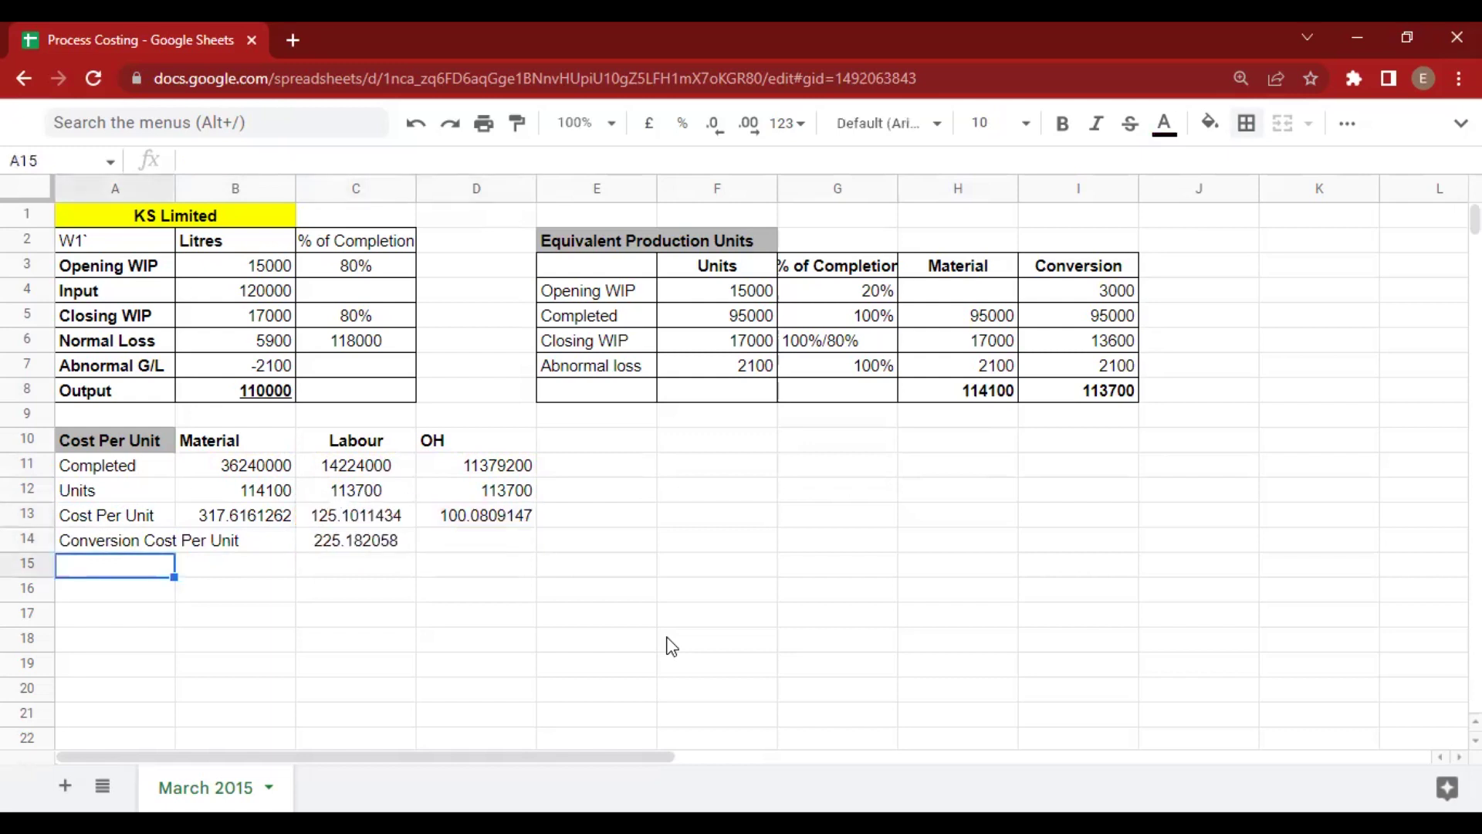
# Label A15 Total Cost Per unit and add conversion and material unit costs in C15 with =C14+B13.
pyautogui.write('Total')
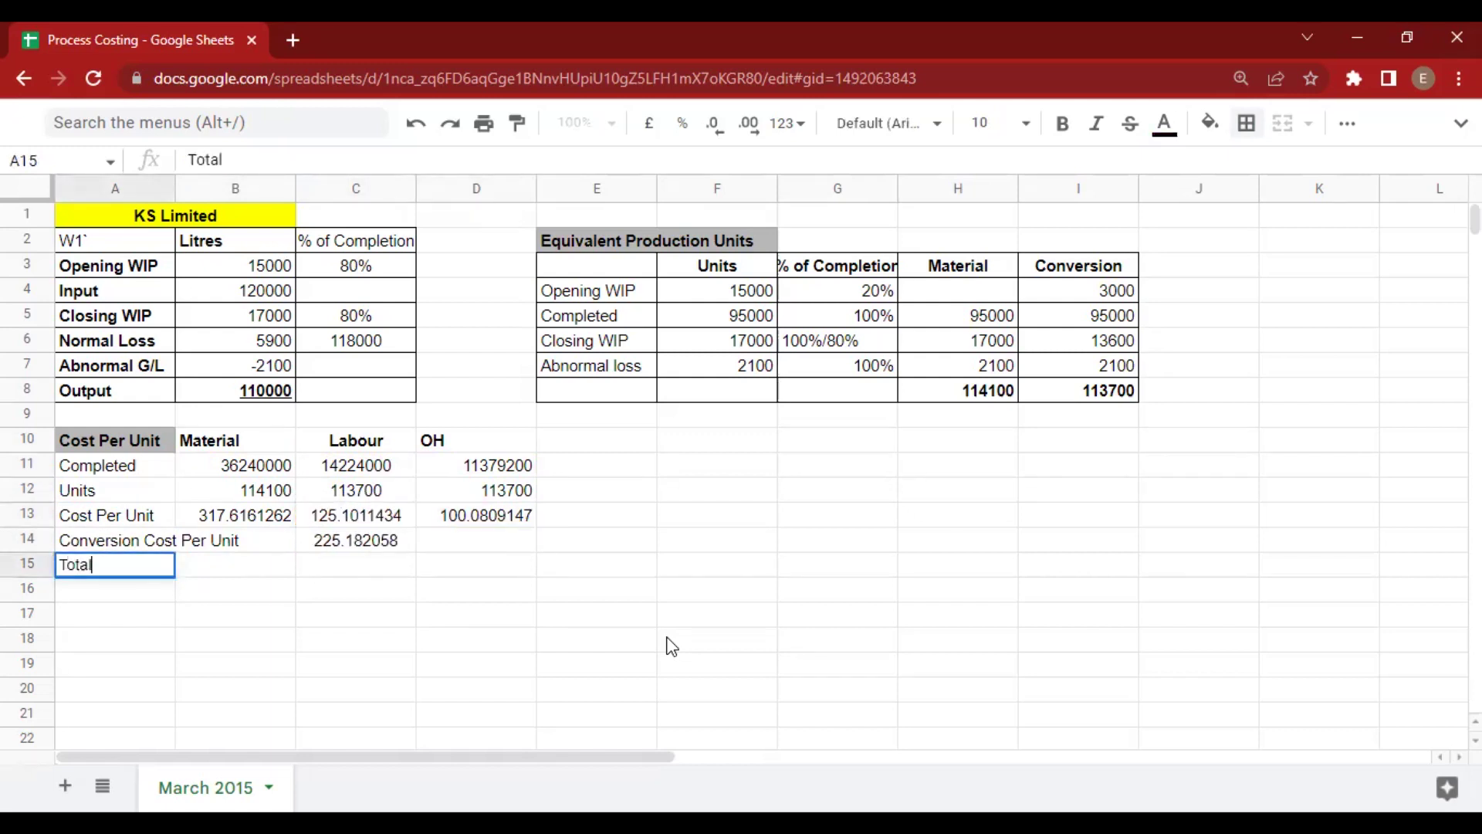
pyautogui.write(' Cost Per unit')
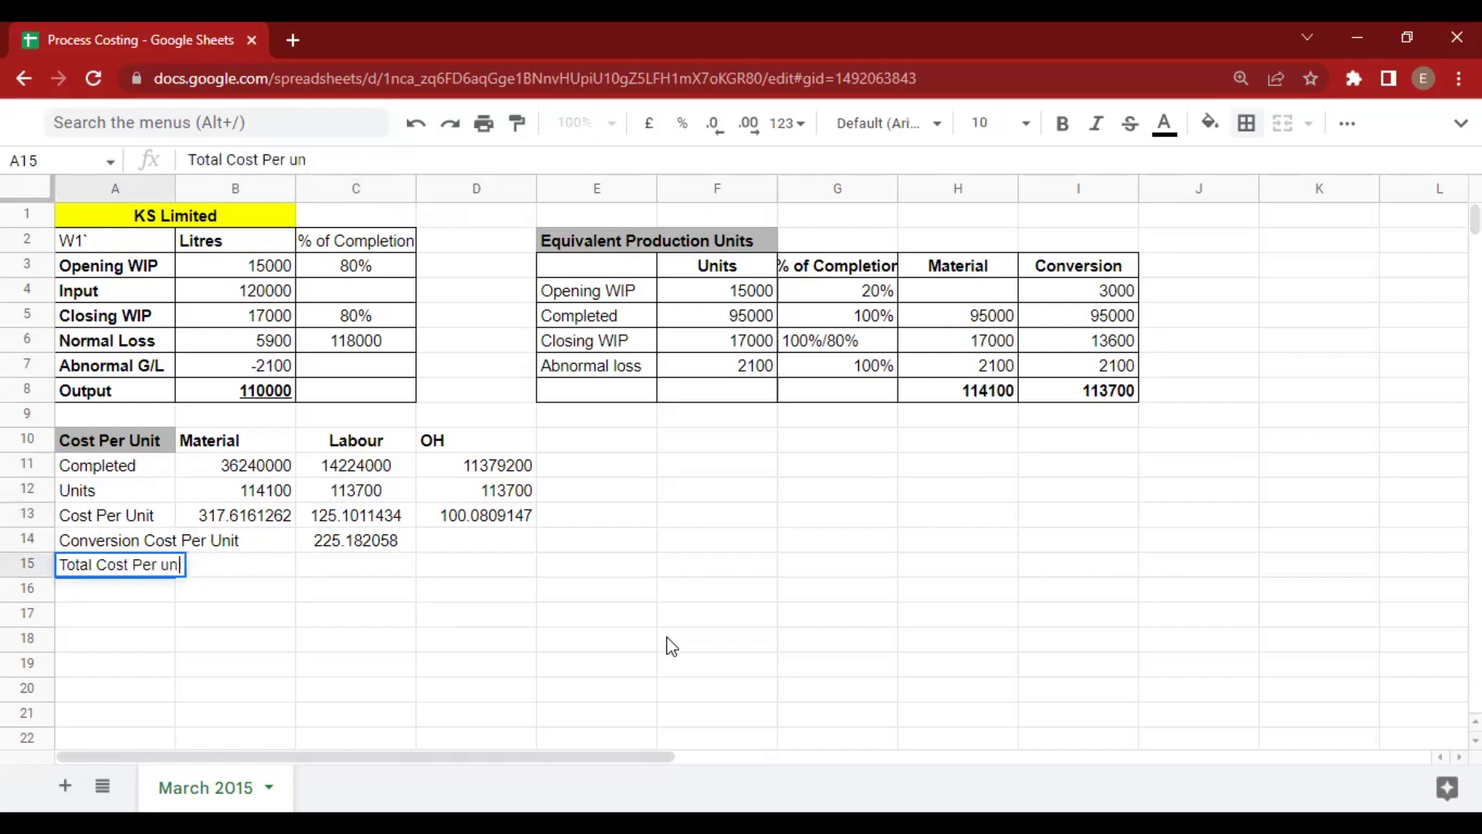
pyautogui.press('Tab')
pyautogui.press('Tab')
pyautogui.write('=C14')
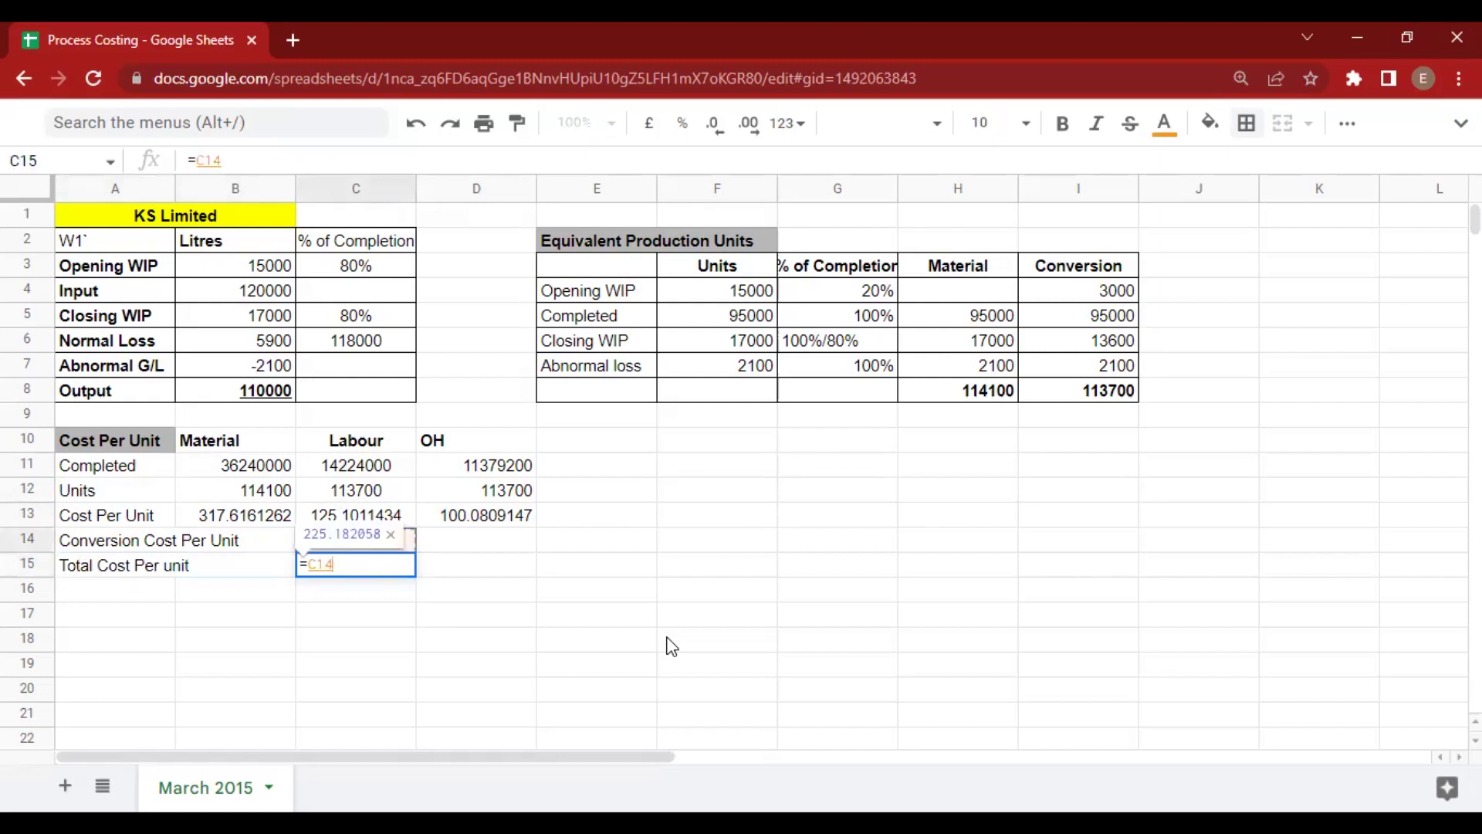
pyautogui.write('+')
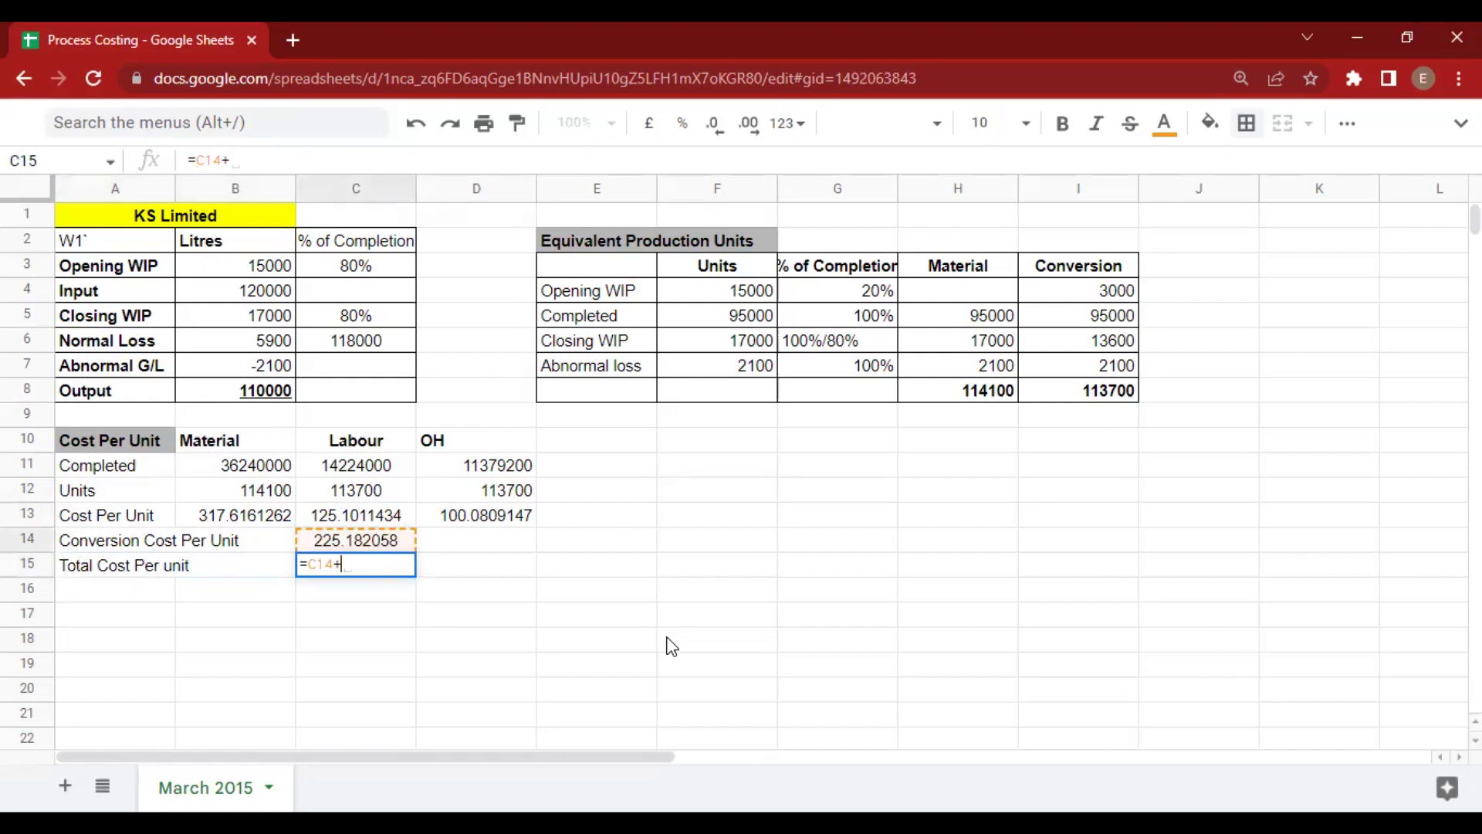
pyautogui.press('Left')
pyautogui.press('Up')
pyautogui.press('Up')
pyautogui.press('Return')
# Make the total cost per unit in C15 bold.
pyautogui.press('Up')
pyautogui.press('Right')
pyautogui.press('Right')
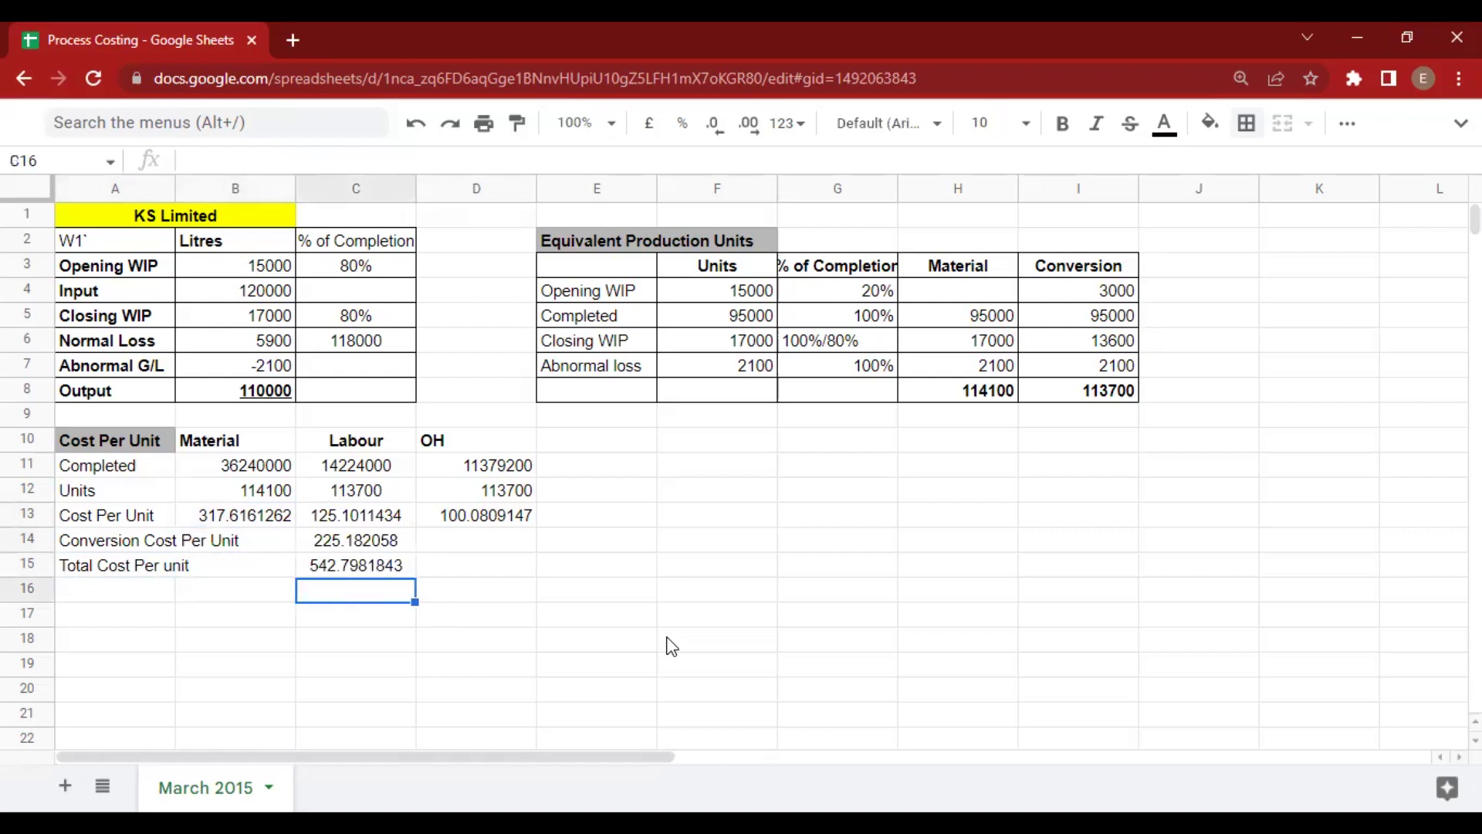
pyautogui.press('Right')
pyautogui.press('Left')
pyautogui.hotkey('ctrl', 'b')
pyautogui.press('Down')
# Apply all borders to the Cost Per Unit table in A10:D15.
pyautogui.moveTo(74, 441); pyautogui.dragTo(454, 567)
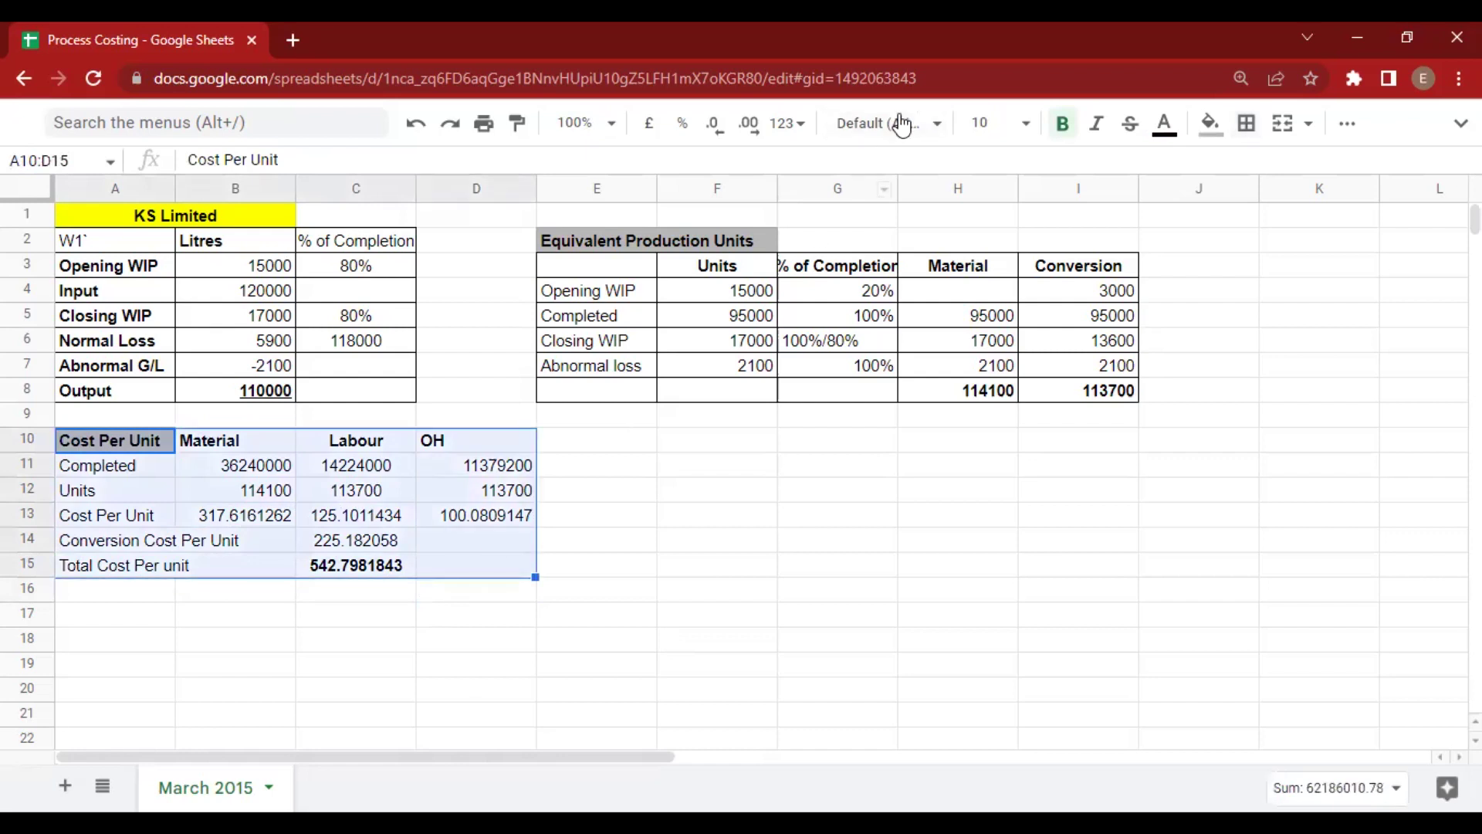
pyautogui.click(1248, 122)
pyautogui.click(1256, 170)
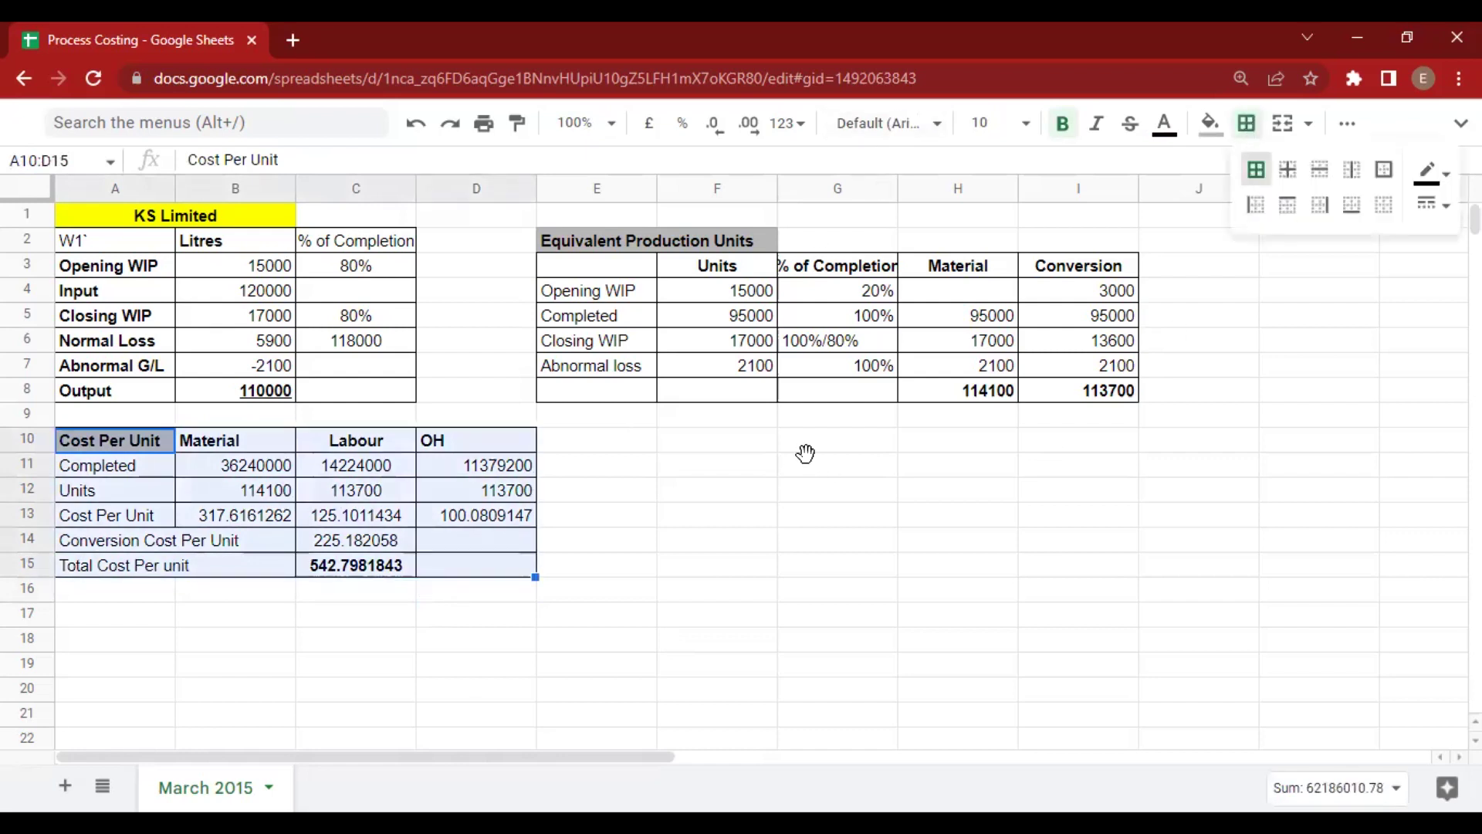
pyautogui.click(804, 455)
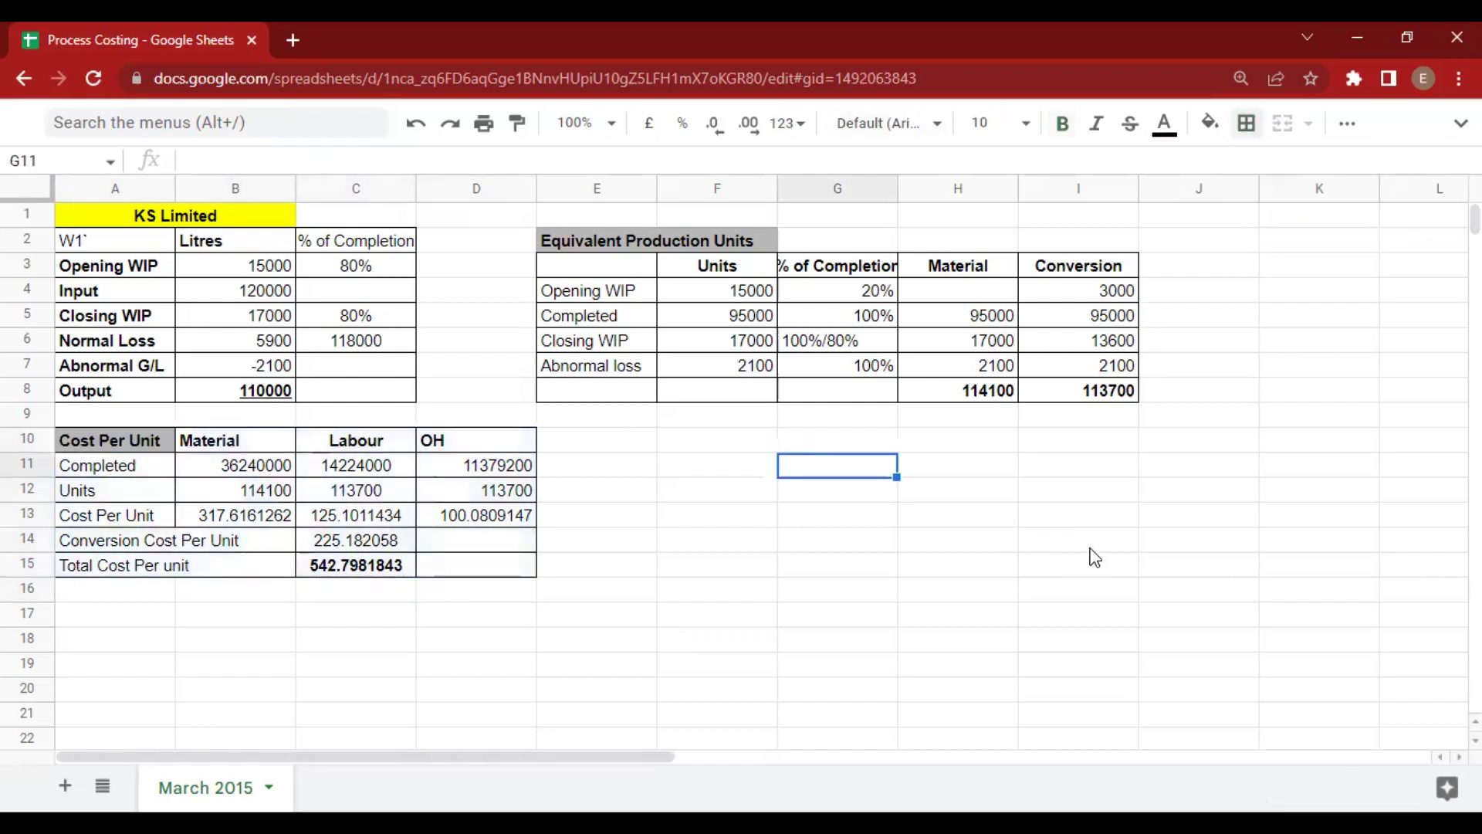
# Check the question's requirements, return to the spreadsheet and enter the heading Completed Units Costs in F10.
pyautogui.hotkey('alt', 'Tab')
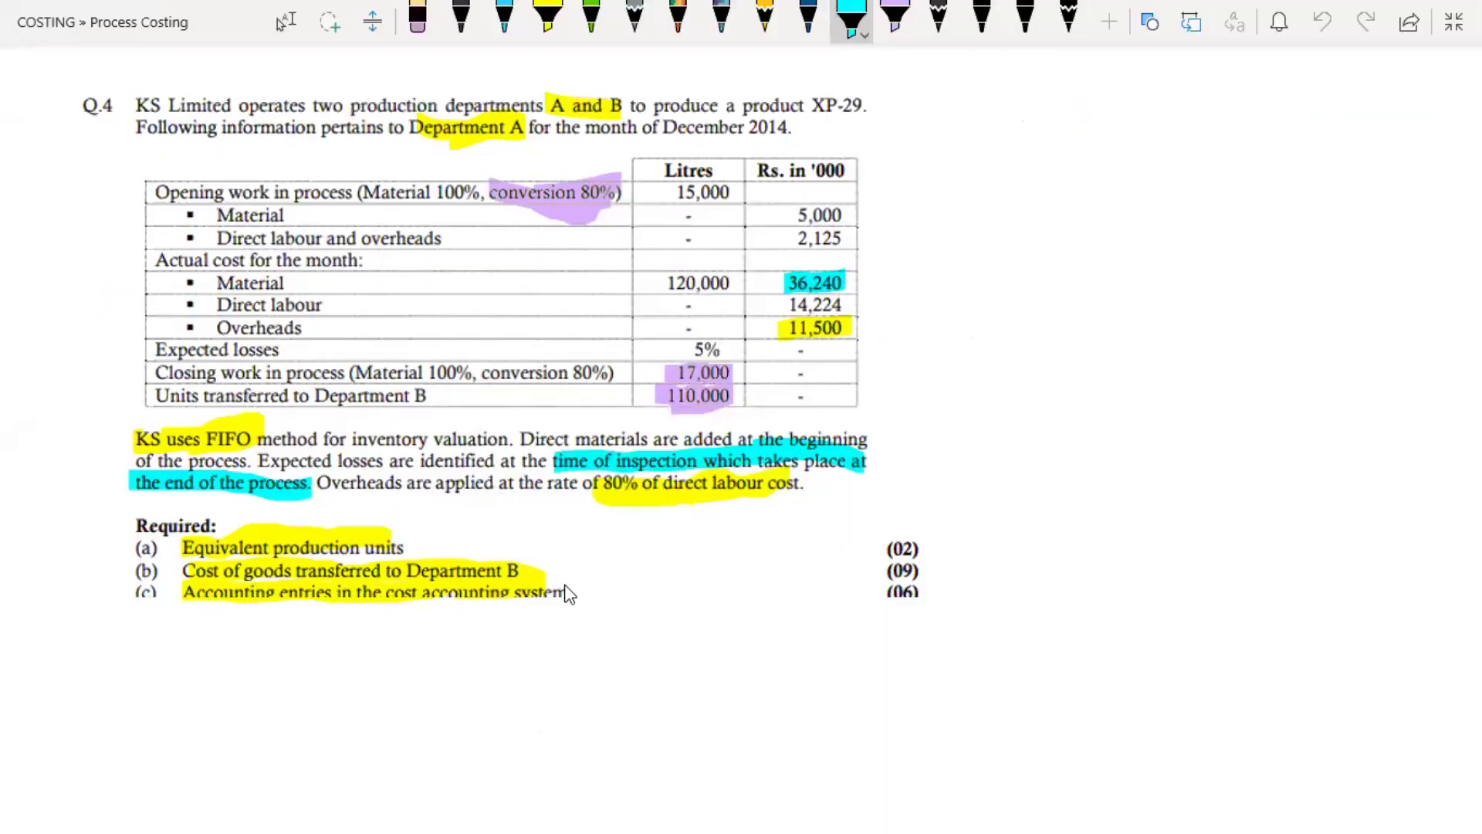
pyautogui.hotkey('alt', 'Tab')
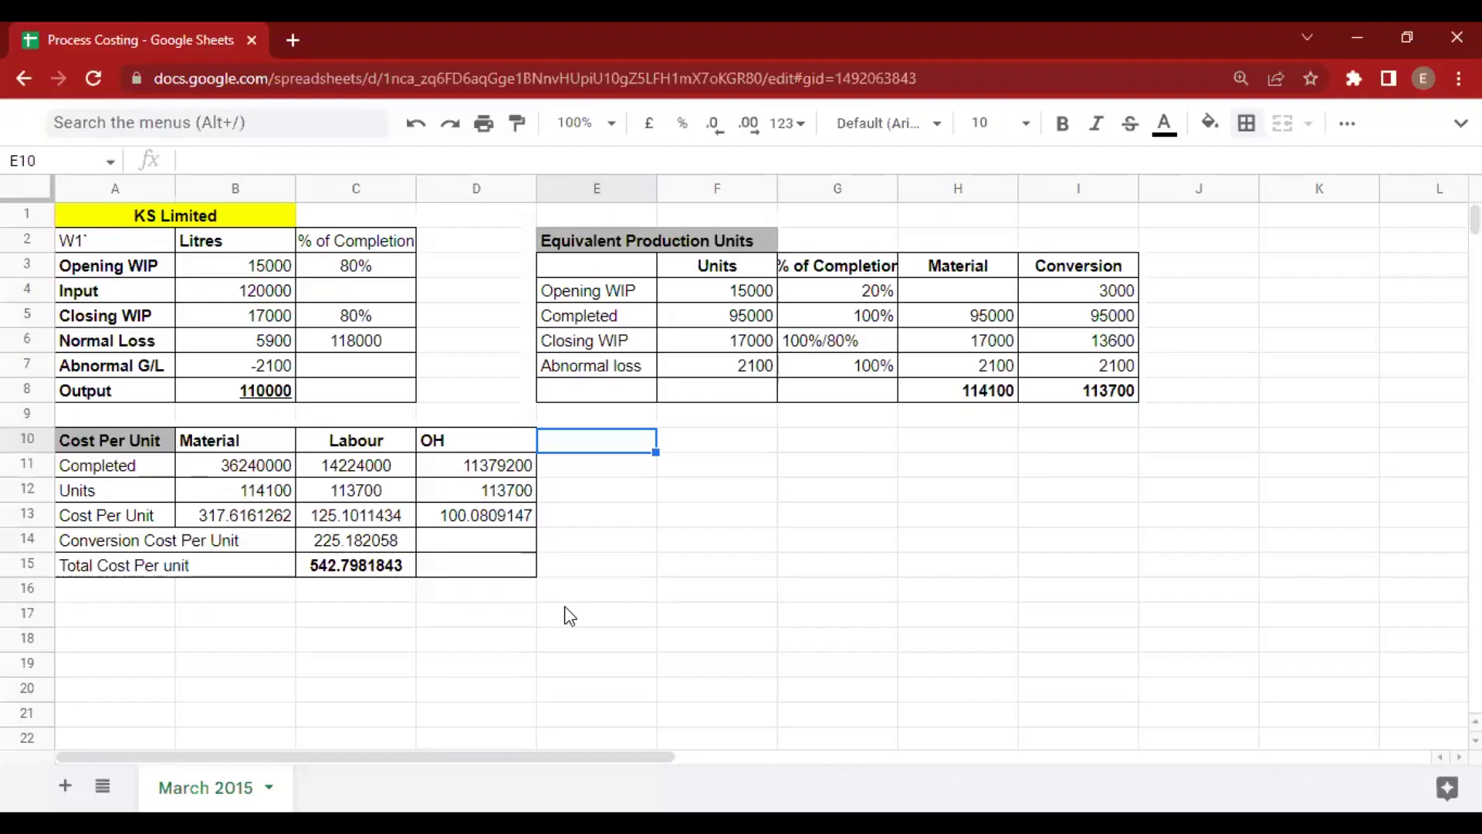
pyautogui.press('Right')
pyautogui.write('Tr')
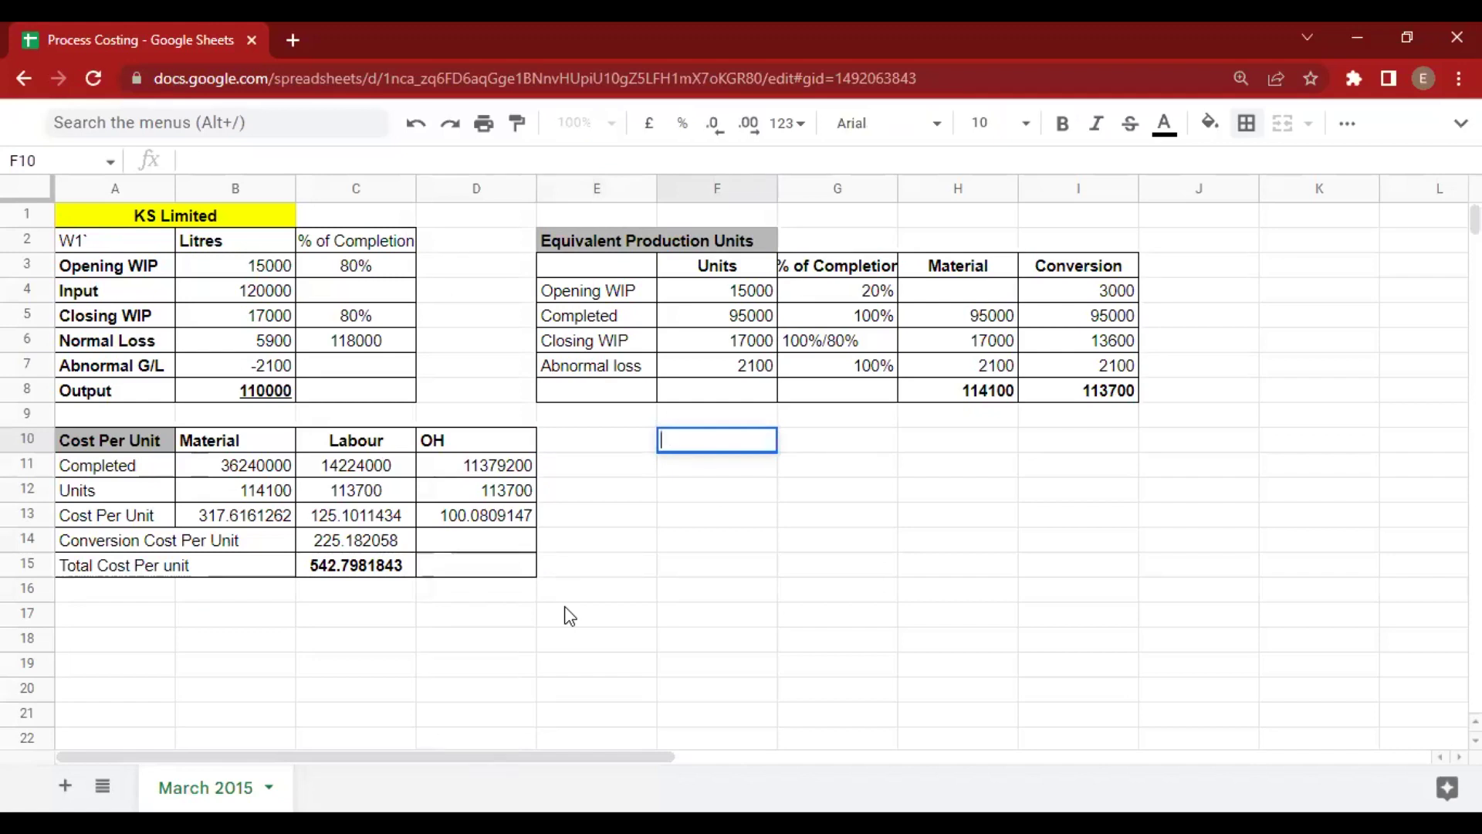
pyautogui.write('Complete')
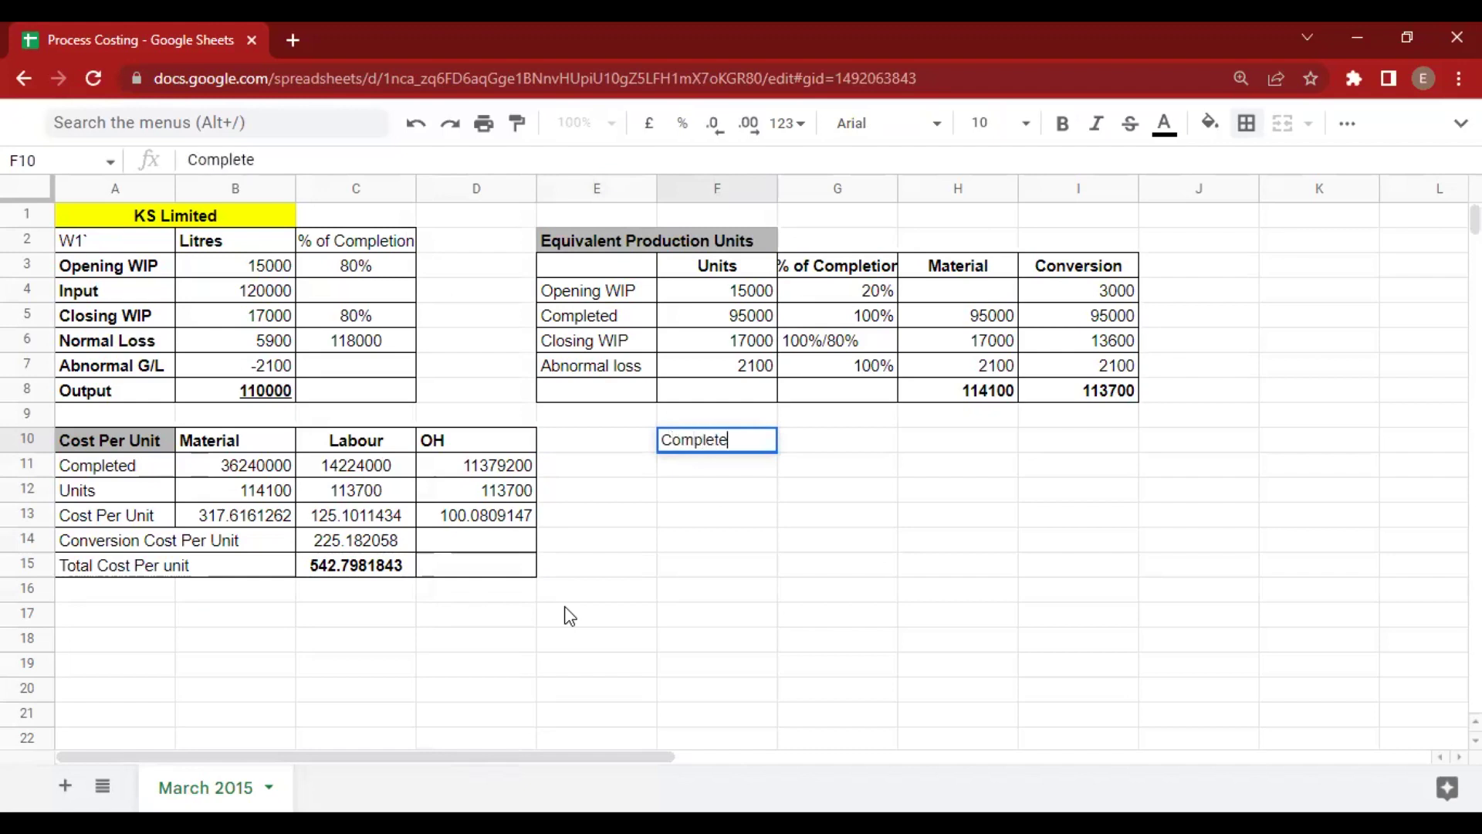
pyautogui.write('d Units')
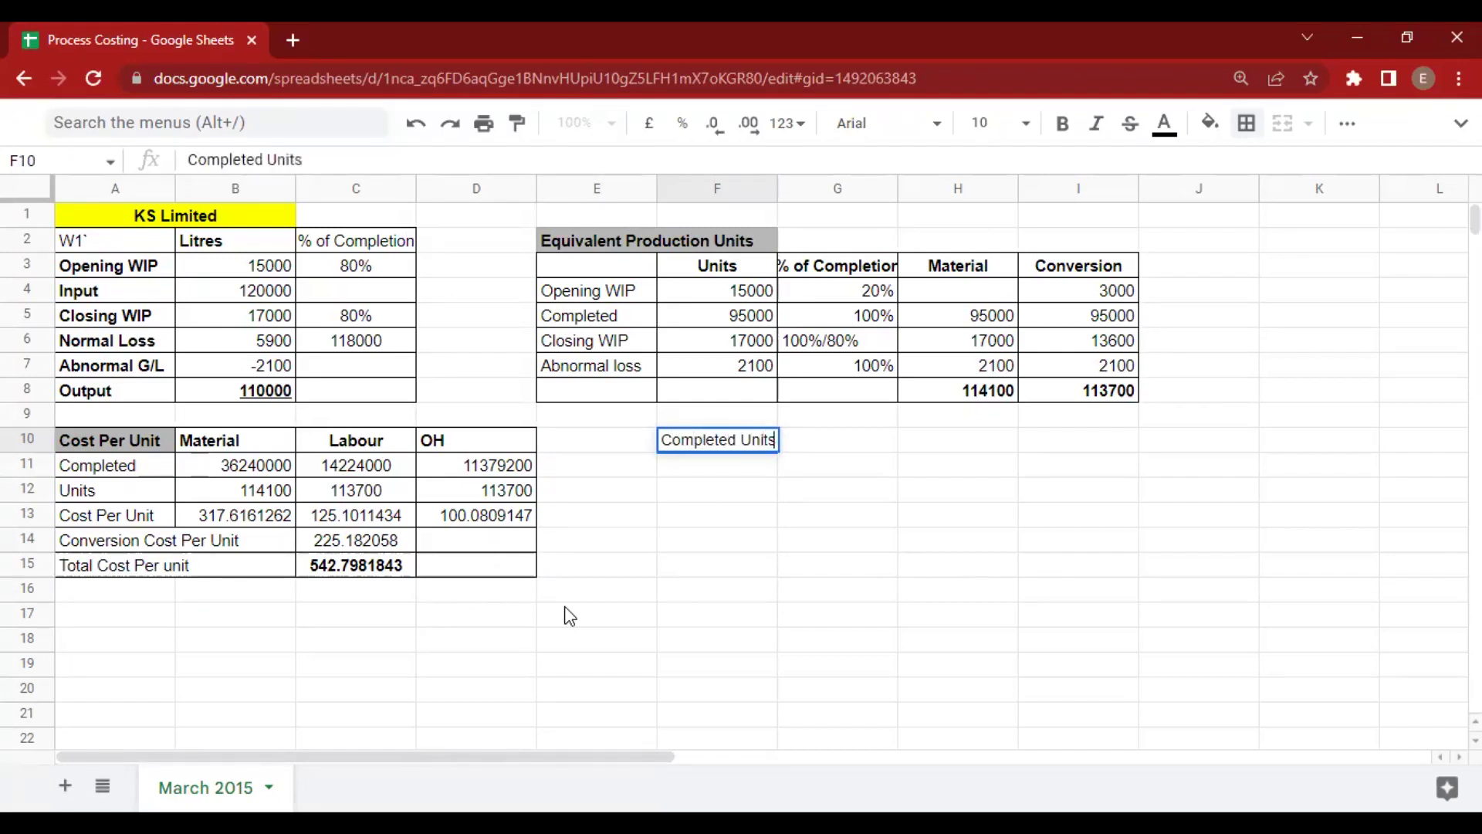
pyautogui.write(' Costs')
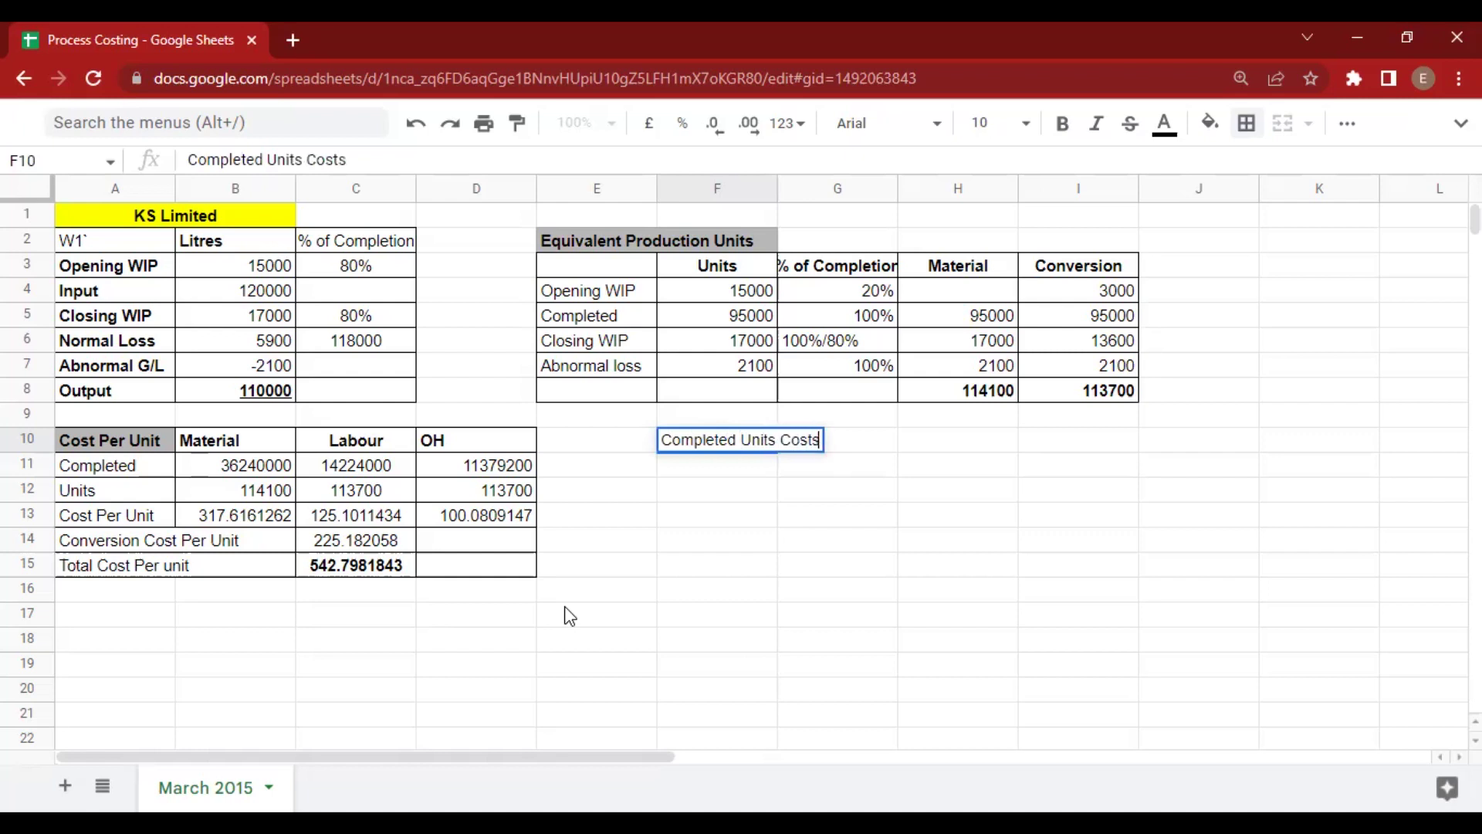
pyautogui.press('Return')
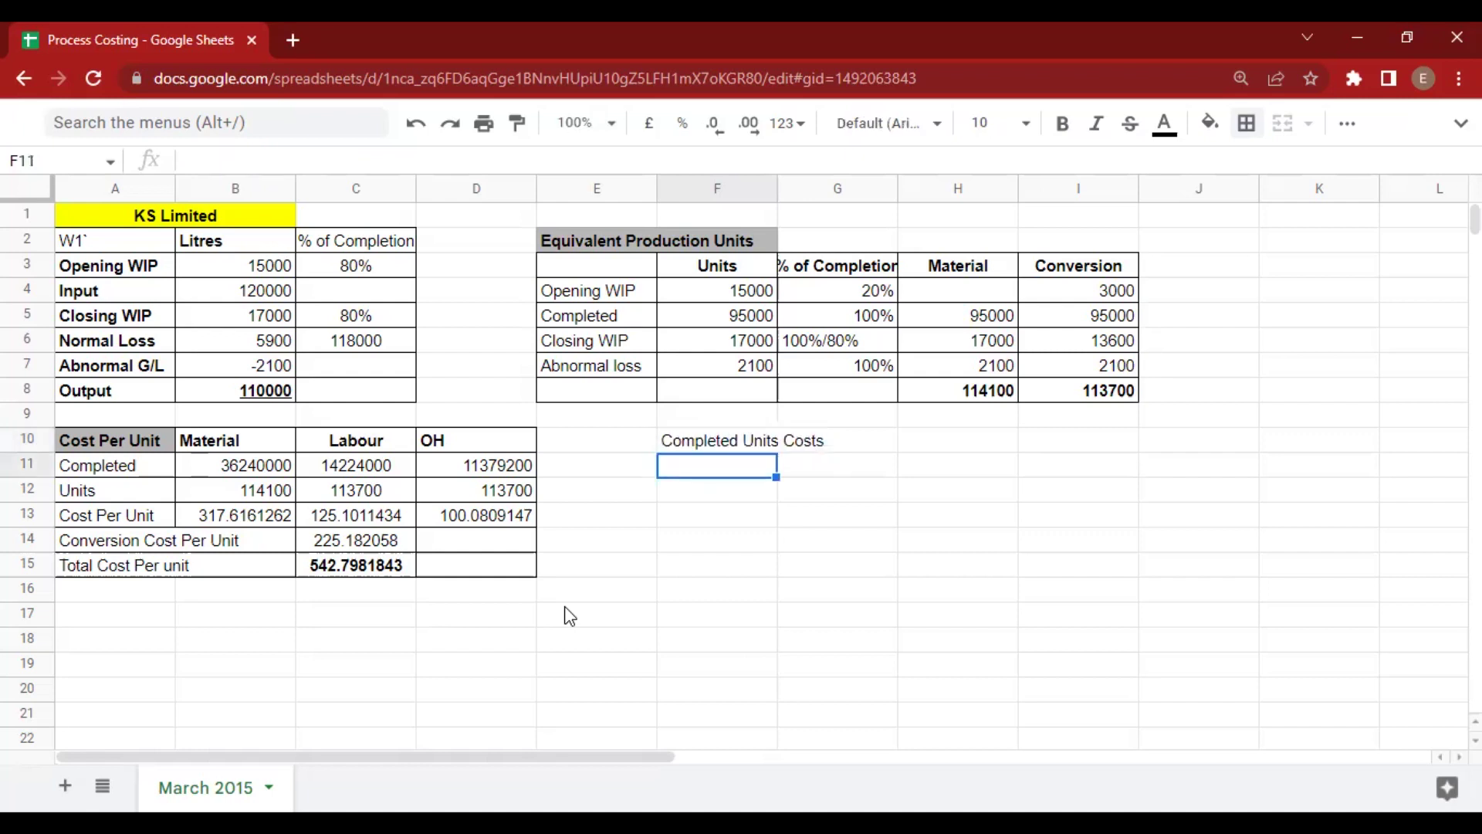
# Label F11 Material and calculate the completed units' material cost in G11 with =H5*B13.
pyautogui.write('Material')
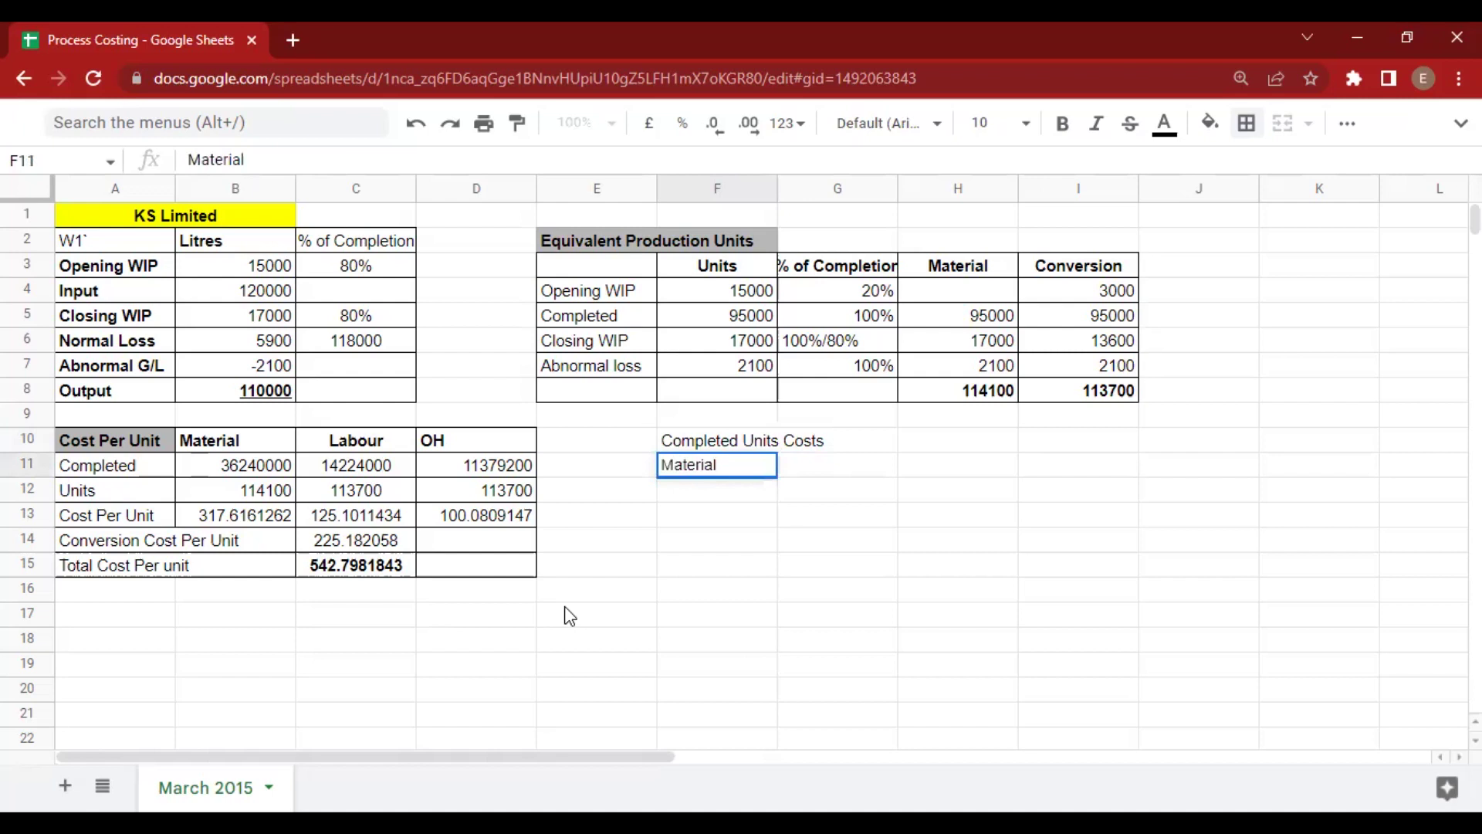
pyautogui.press('Return')
pyautogui.press('Up')
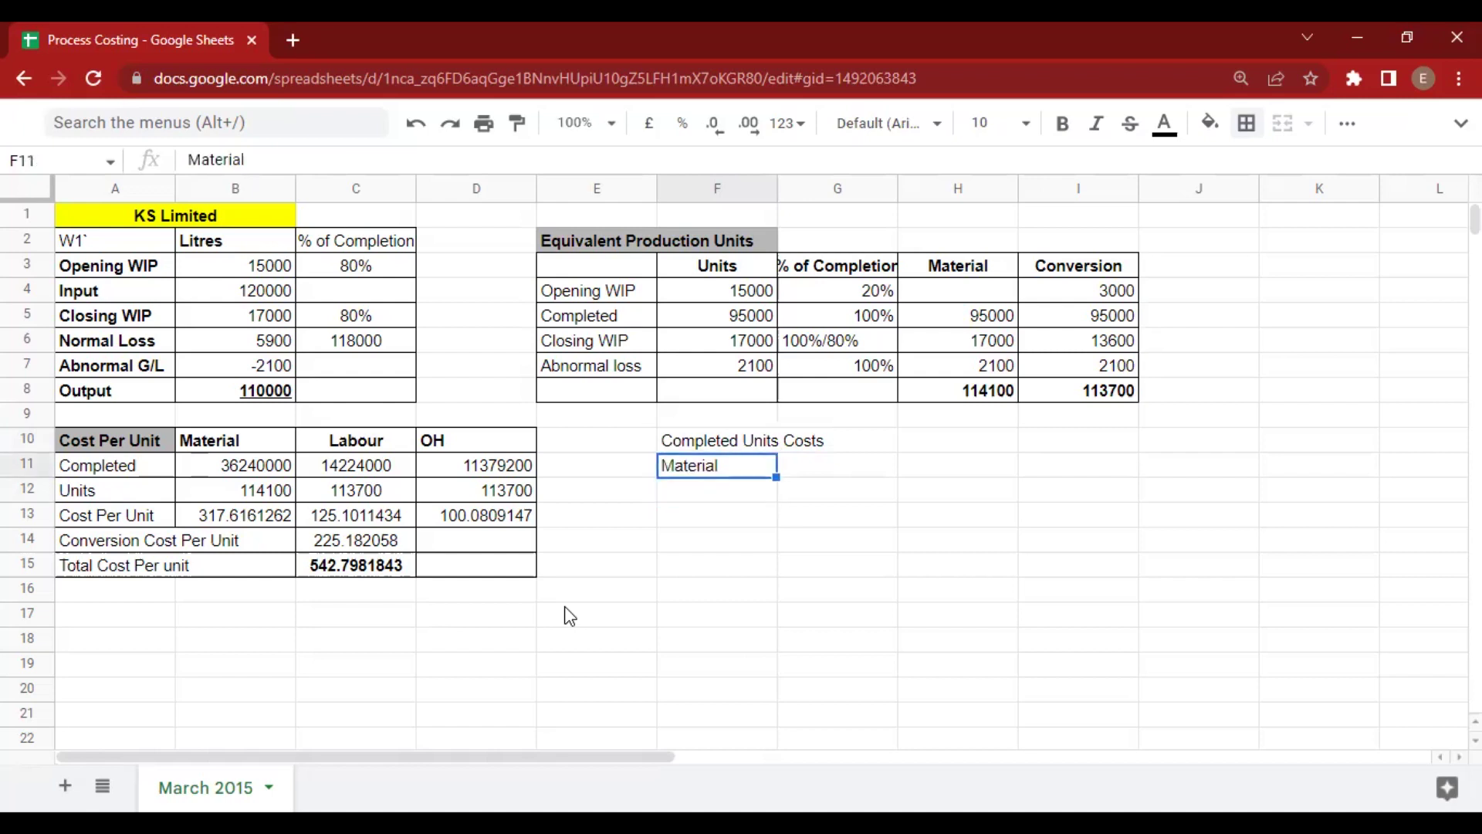
pyautogui.press('Right')
pyautogui.write('=')
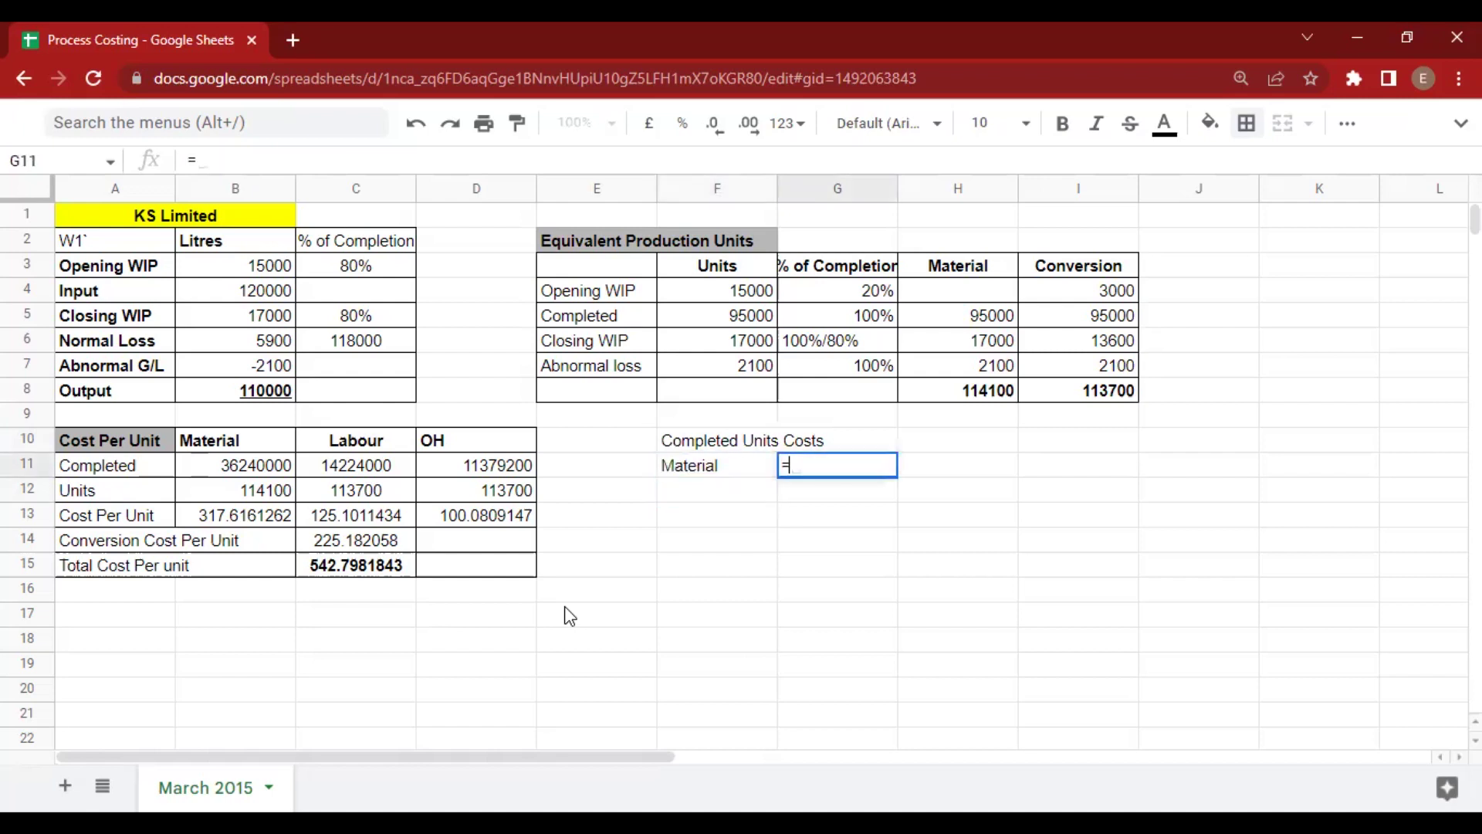
pyautogui.press('Up')
pyautogui.press('Right')
pyautogui.press('Up')
pyautogui.press('Up')
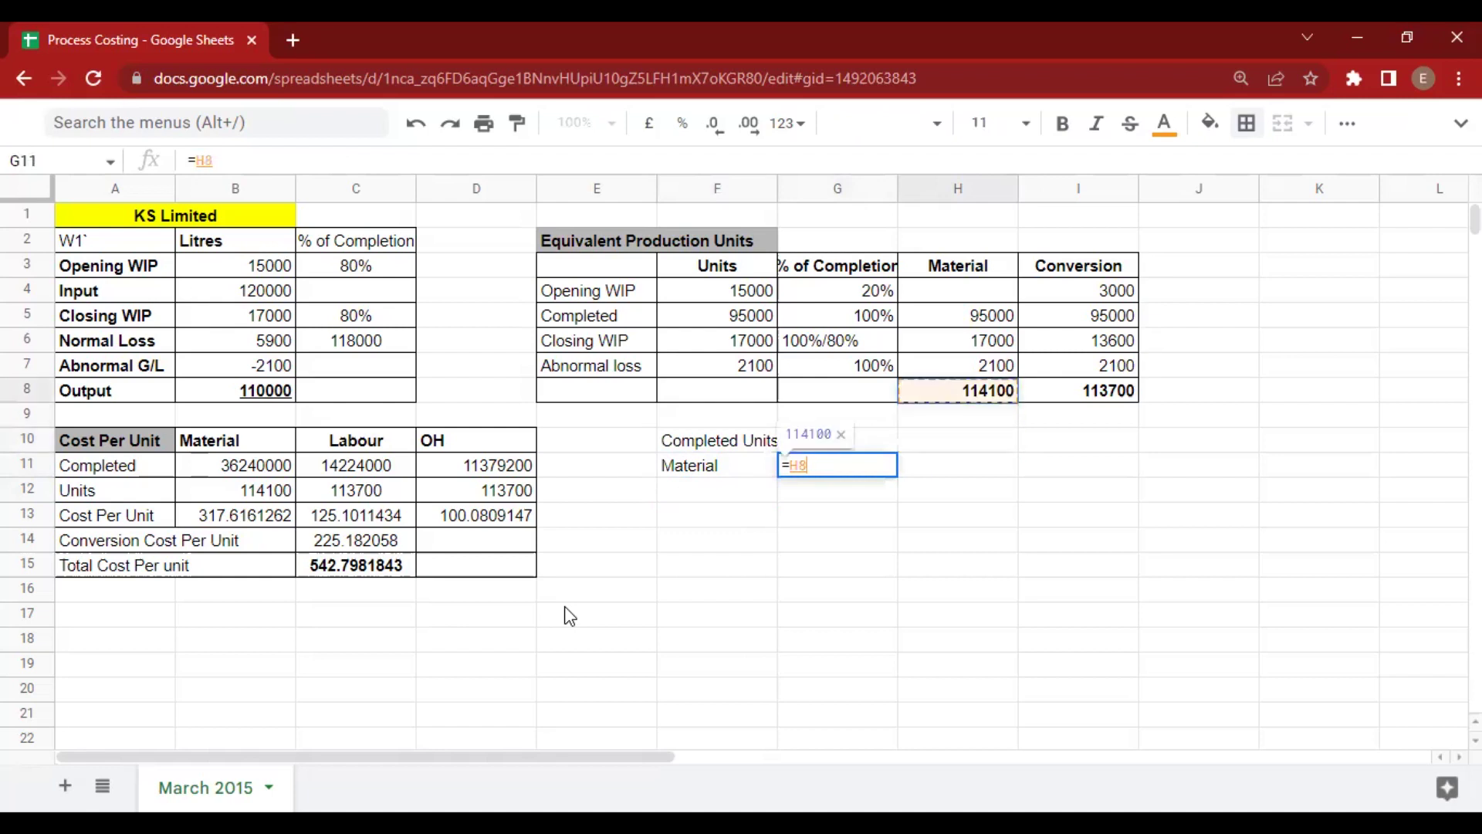
pyautogui.press('Up')
pyautogui.press('Up')
pyautogui.press('Up')
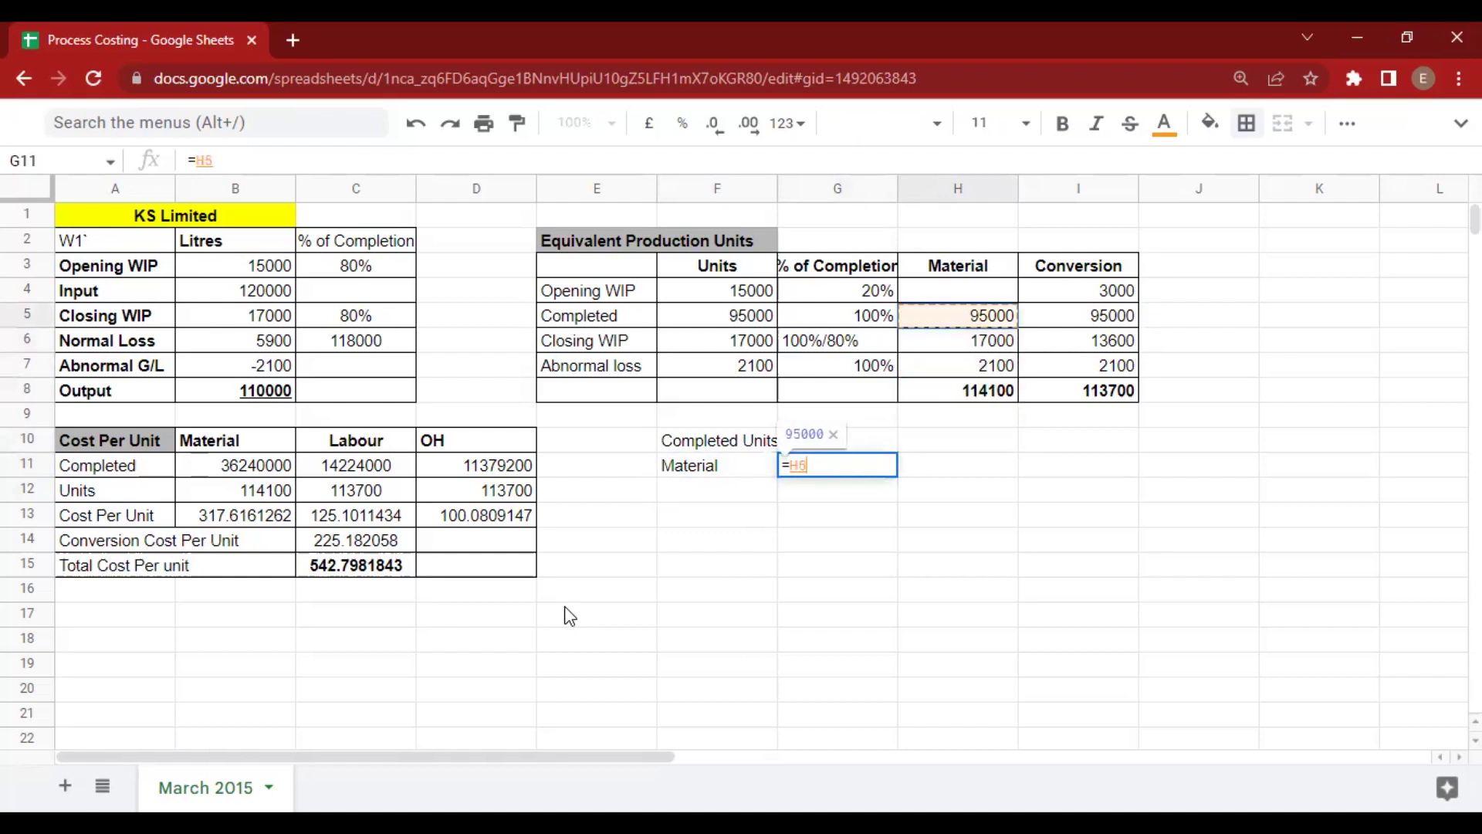
pyautogui.write('*')
pyautogui.press('Left')
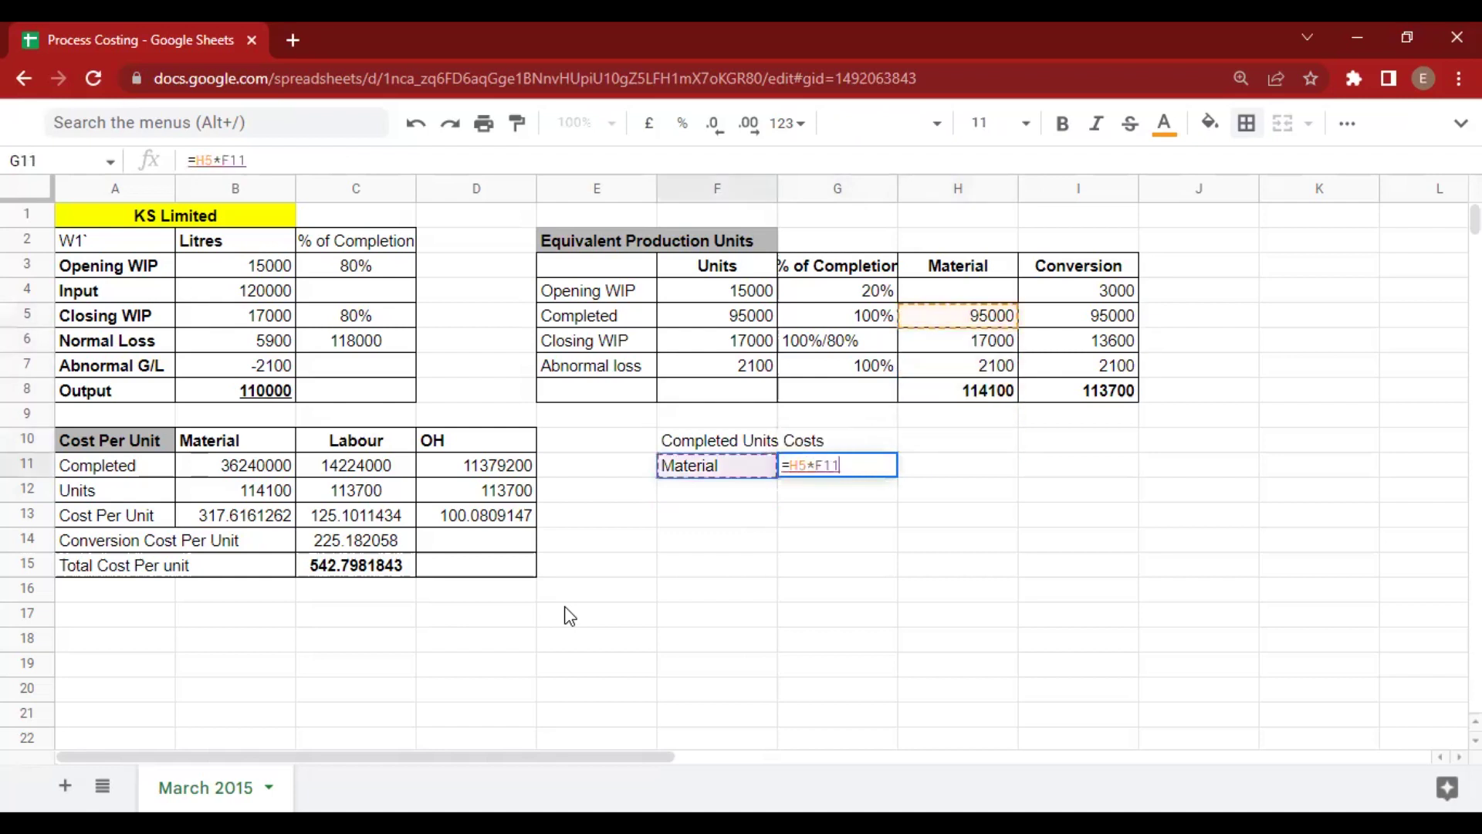
pyautogui.press('Left')
pyautogui.press('Left')
pyautogui.press('Left')
pyautogui.press('Left')
pyautogui.press('Down')
pyautogui.press('Down')
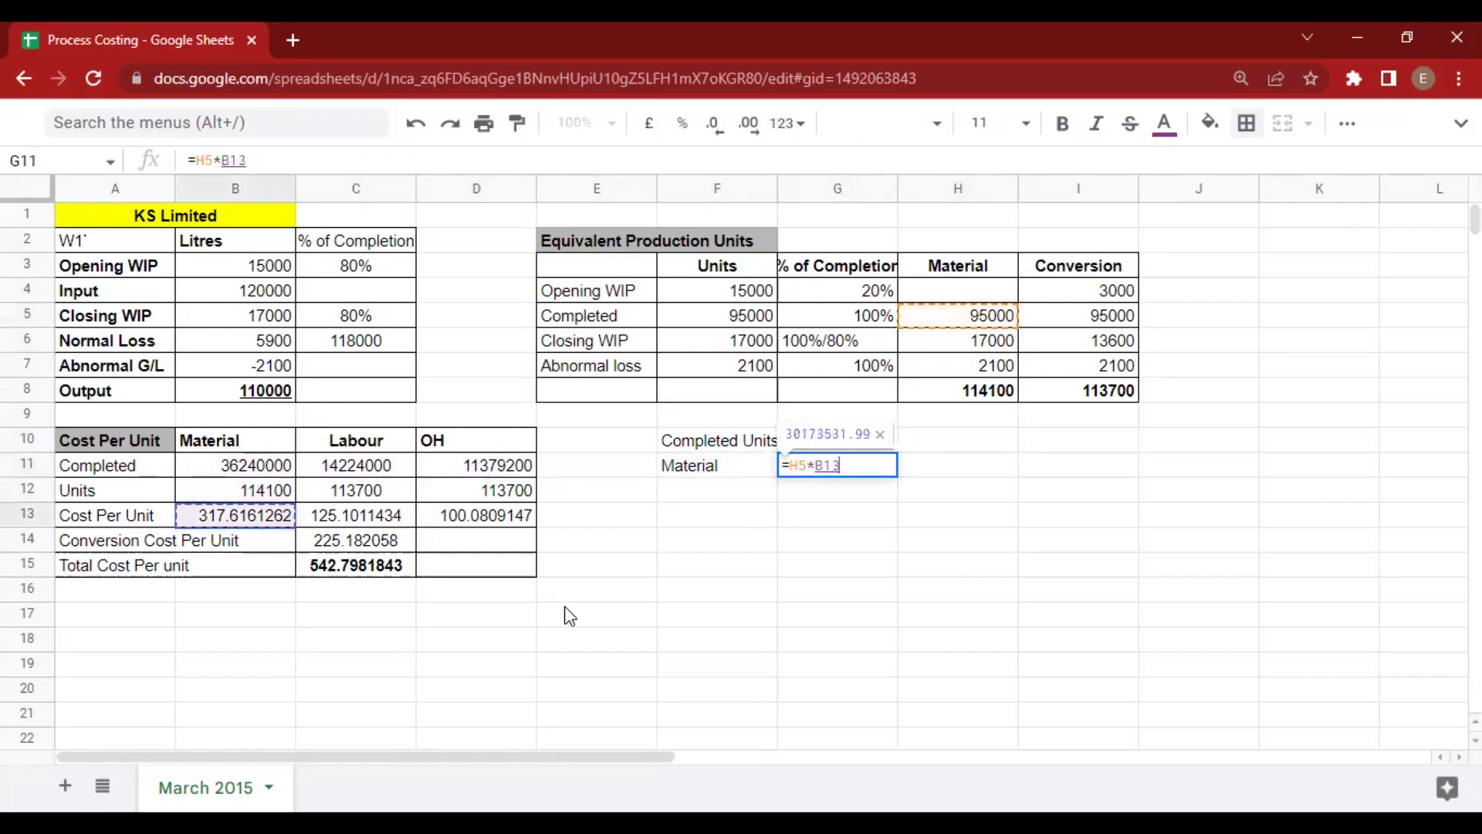
pyautogui.press('Return')
# Label F12 Labour, below the Material row of the completed units costs.
pyautogui.press('Left')
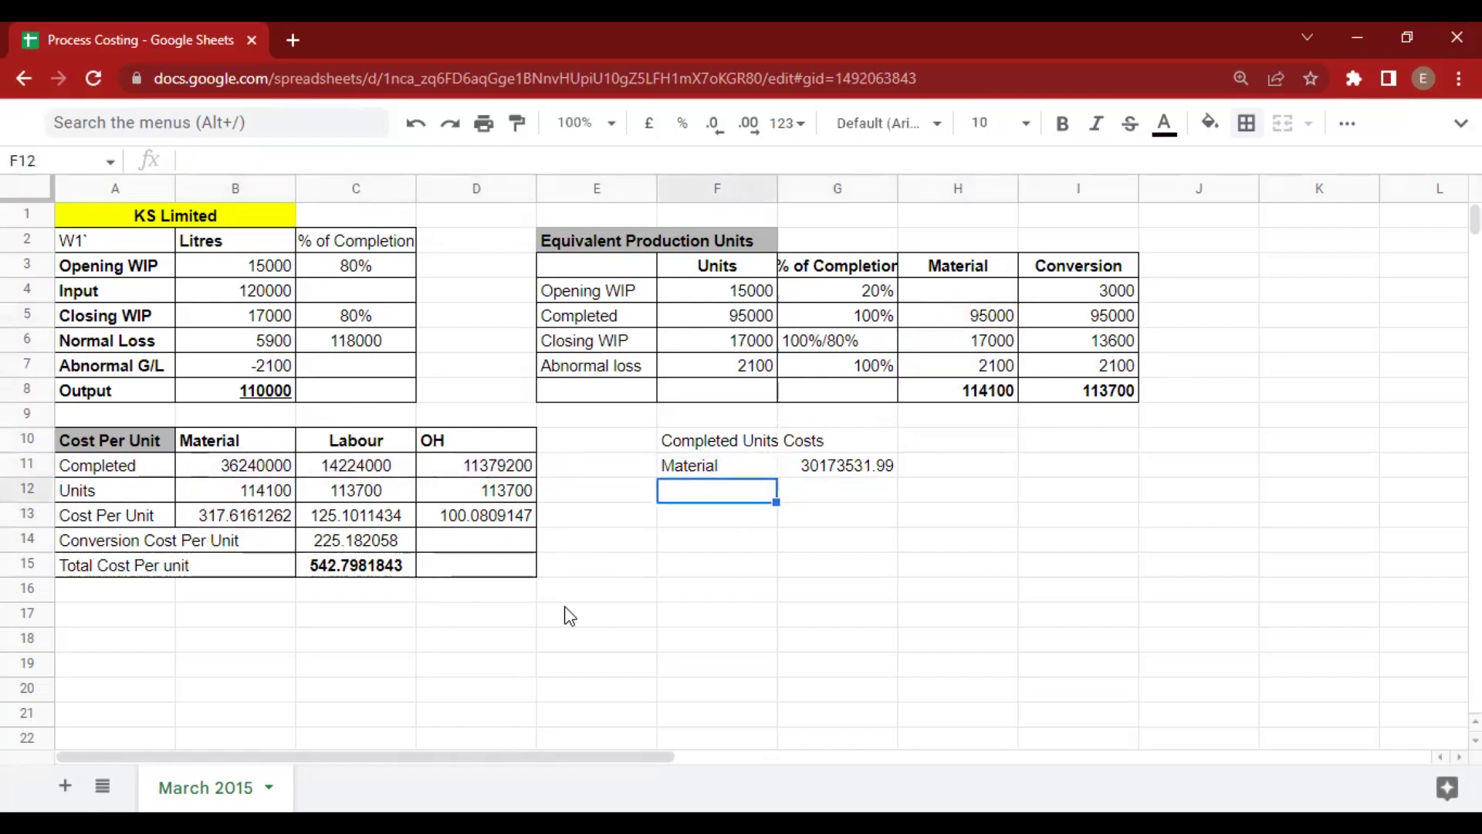
pyautogui.write('Labpour')
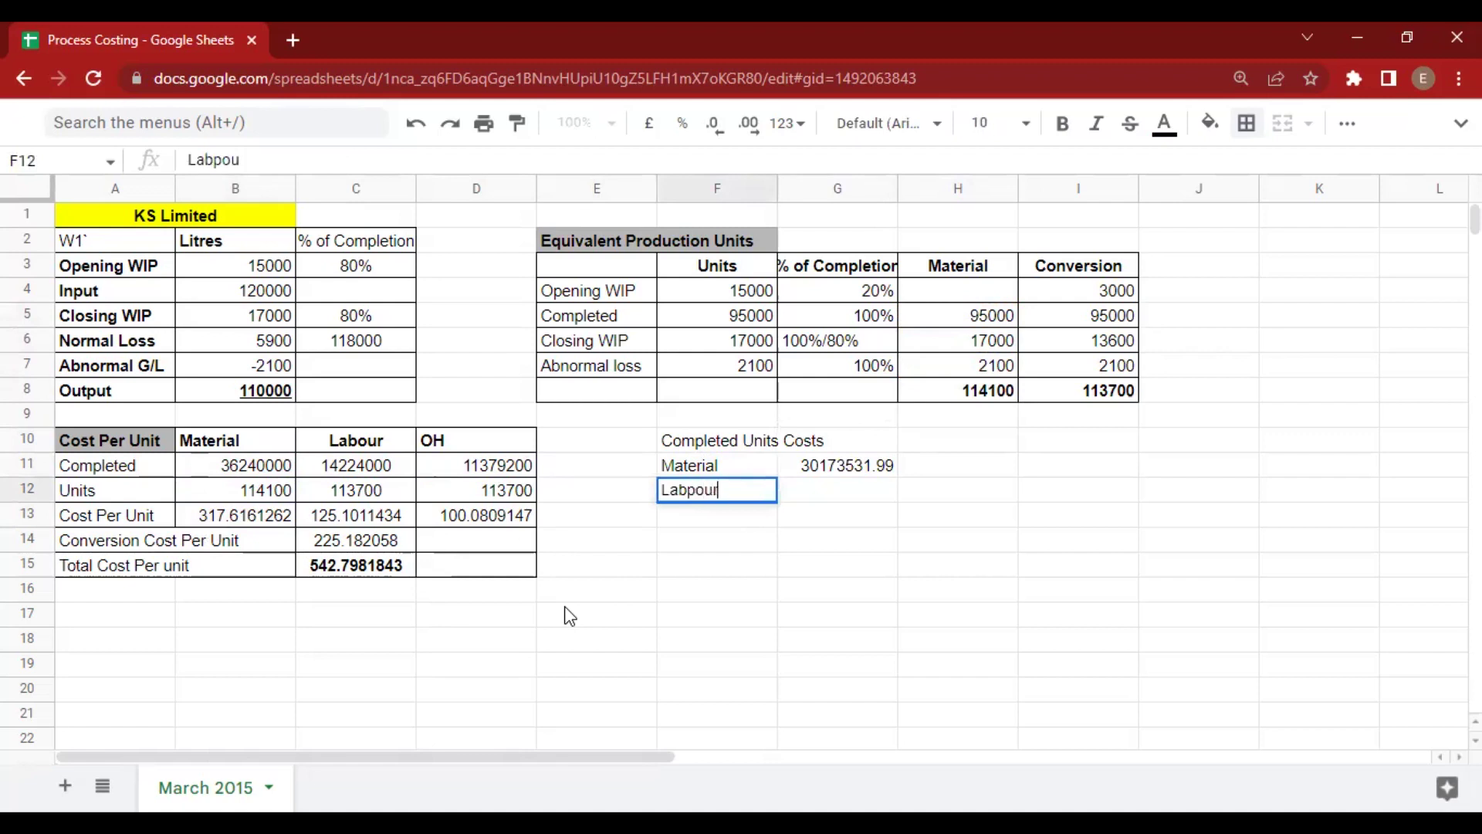
pyautogui.press('BackSpace')
pyautogui.press('BackSpace')
pyautogui.press('BackSpace')
pyautogui.press('BackSpace')
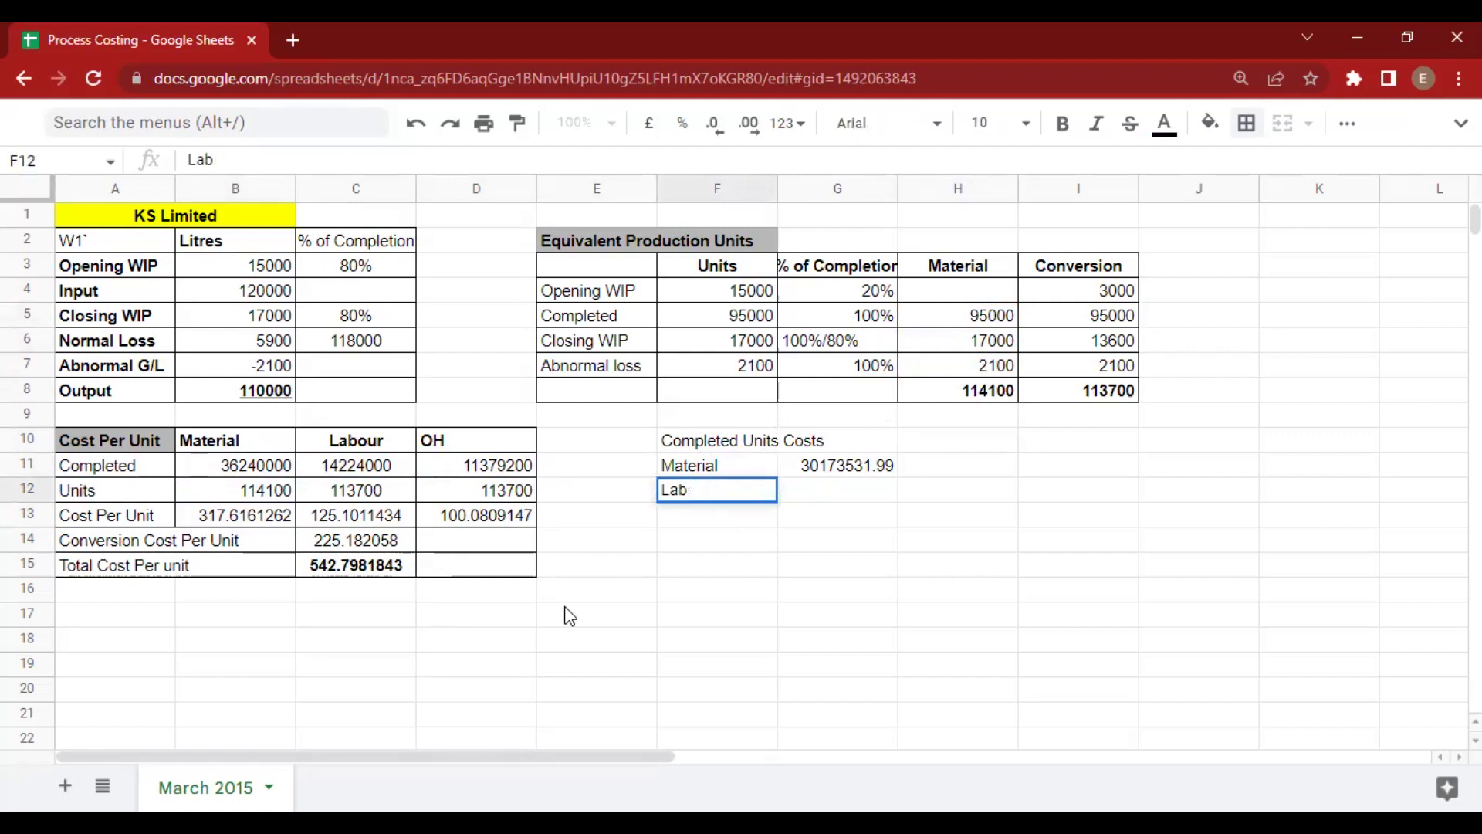
pyautogui.write('our')
pyautogui.press('Tab')
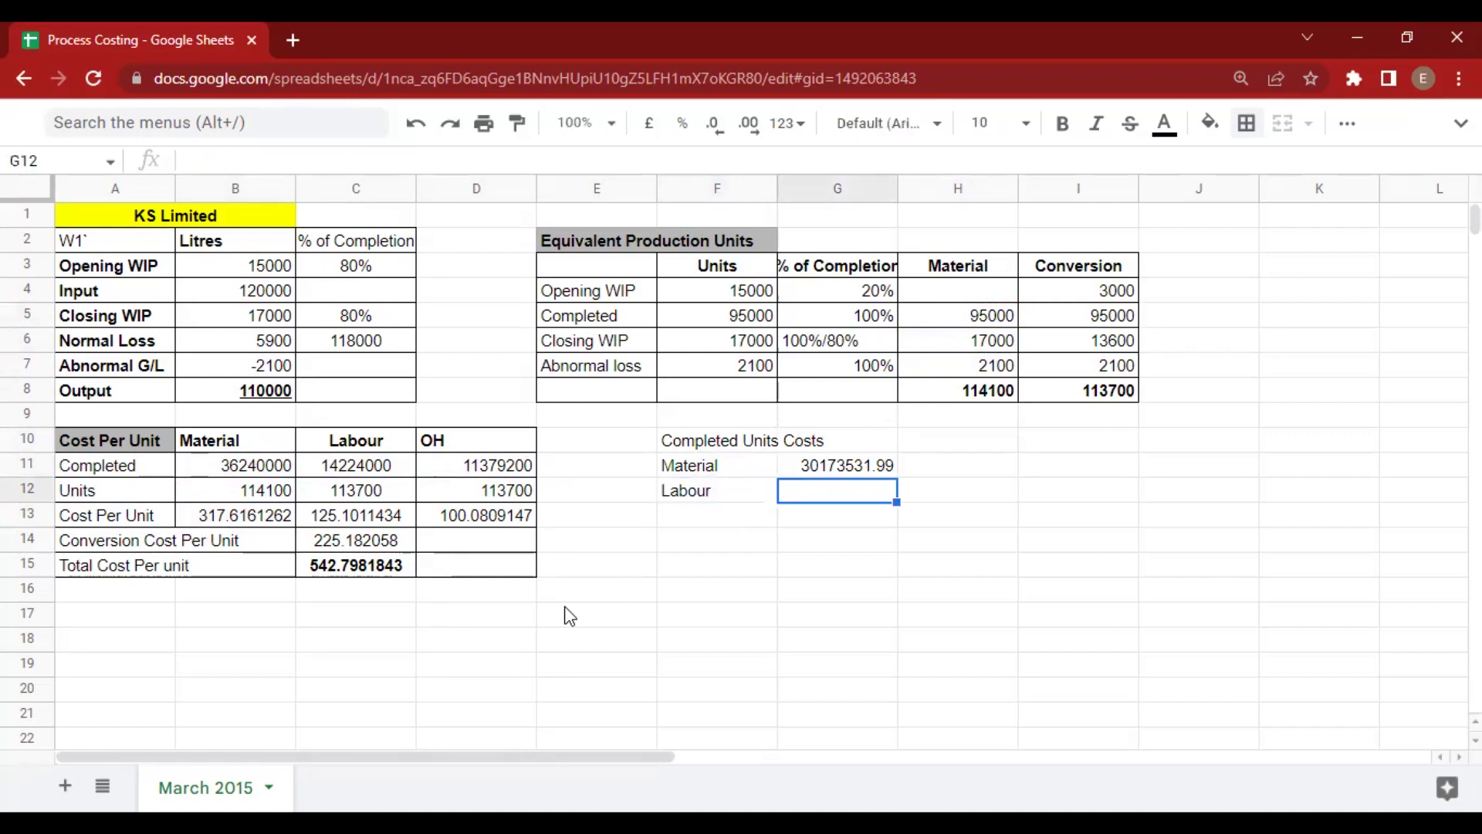
# Calculate the completed units' labour cost in G12 with =I5*C13.
pyautogui.write('=')
pyautogui.press('Right')
pyautogui.press('Up')
pyautogui.press('Up')
pyautogui.press('Up')
pyautogui.press('Right')
pyautogui.press('Up')
pyautogui.press('Up')
pyautogui.press('Up')
pyautogui.press('Up')
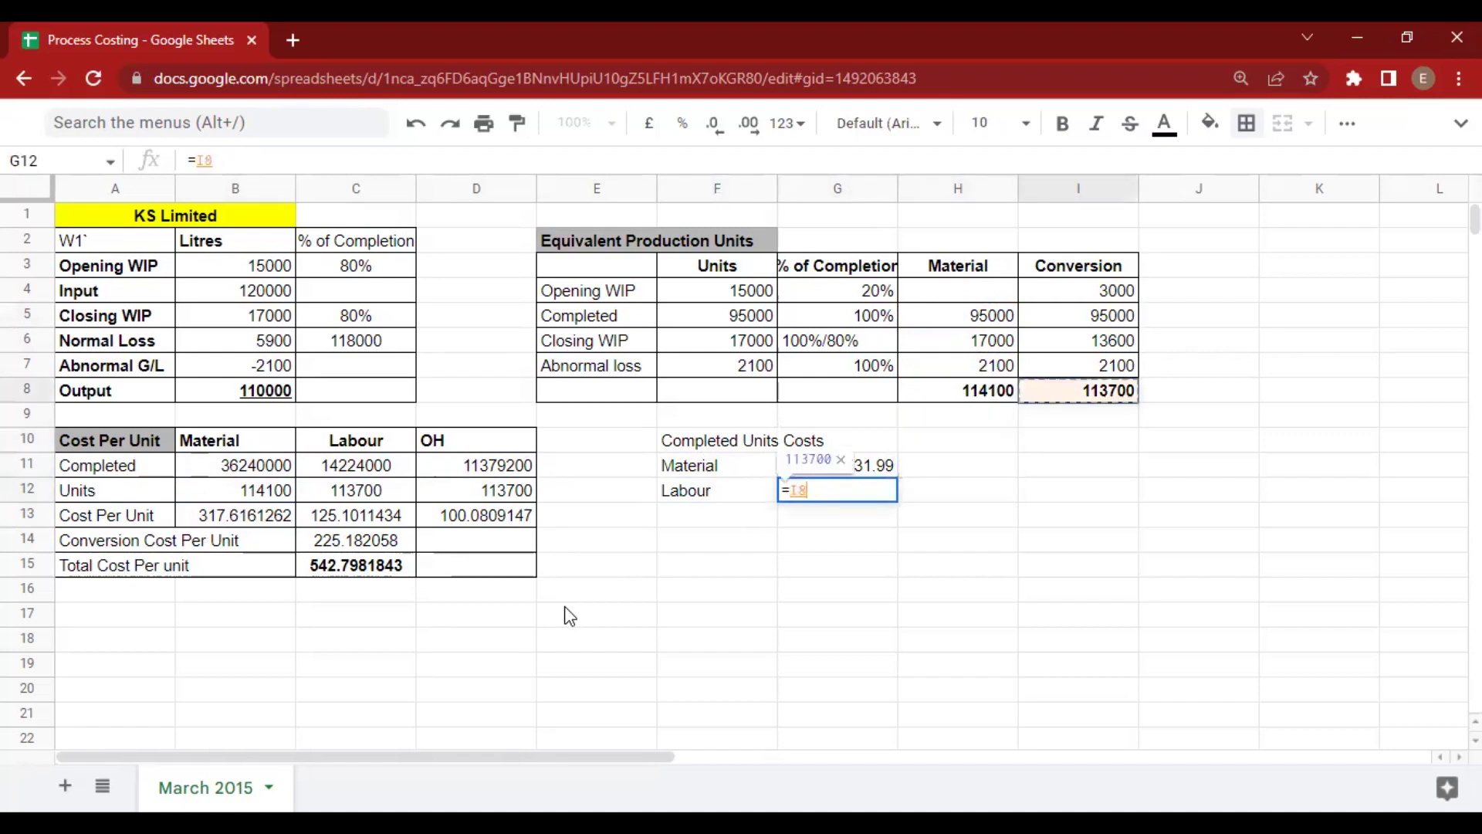
pyautogui.write('*')
pyautogui.press('Left')
pyautogui.press('Left')
pyautogui.press('Left')
pyautogui.press('Left')
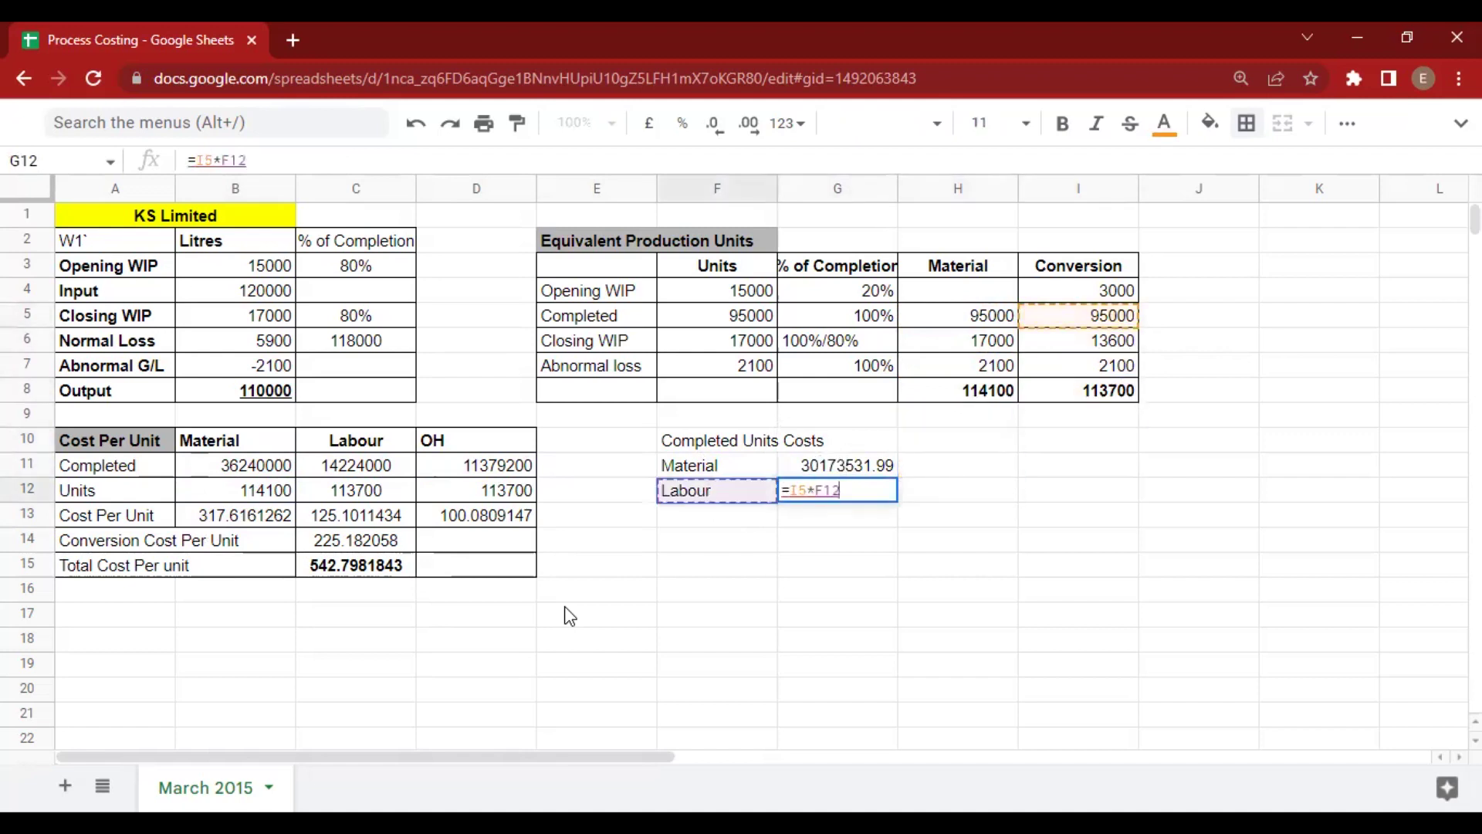
pyautogui.press('Down')
pyautogui.press('Return')
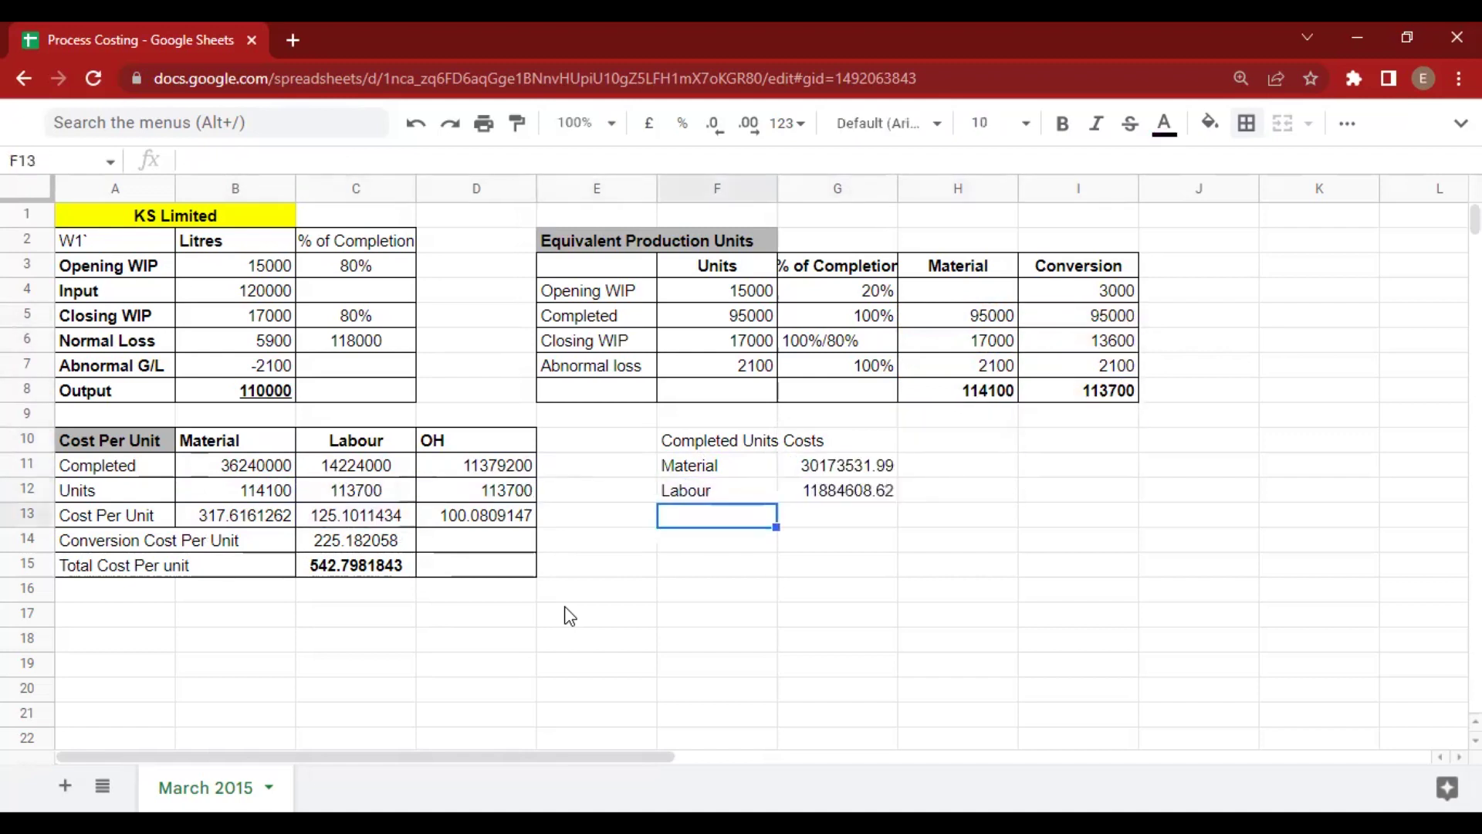
# Label F13 OH and calculate the completed units' overhead cost in G13 with =I5*D13.
pyautogui.press('Left')
pyautogui.press('Right')
pyautogui.write('OH')
pyautogui.press('Tab')
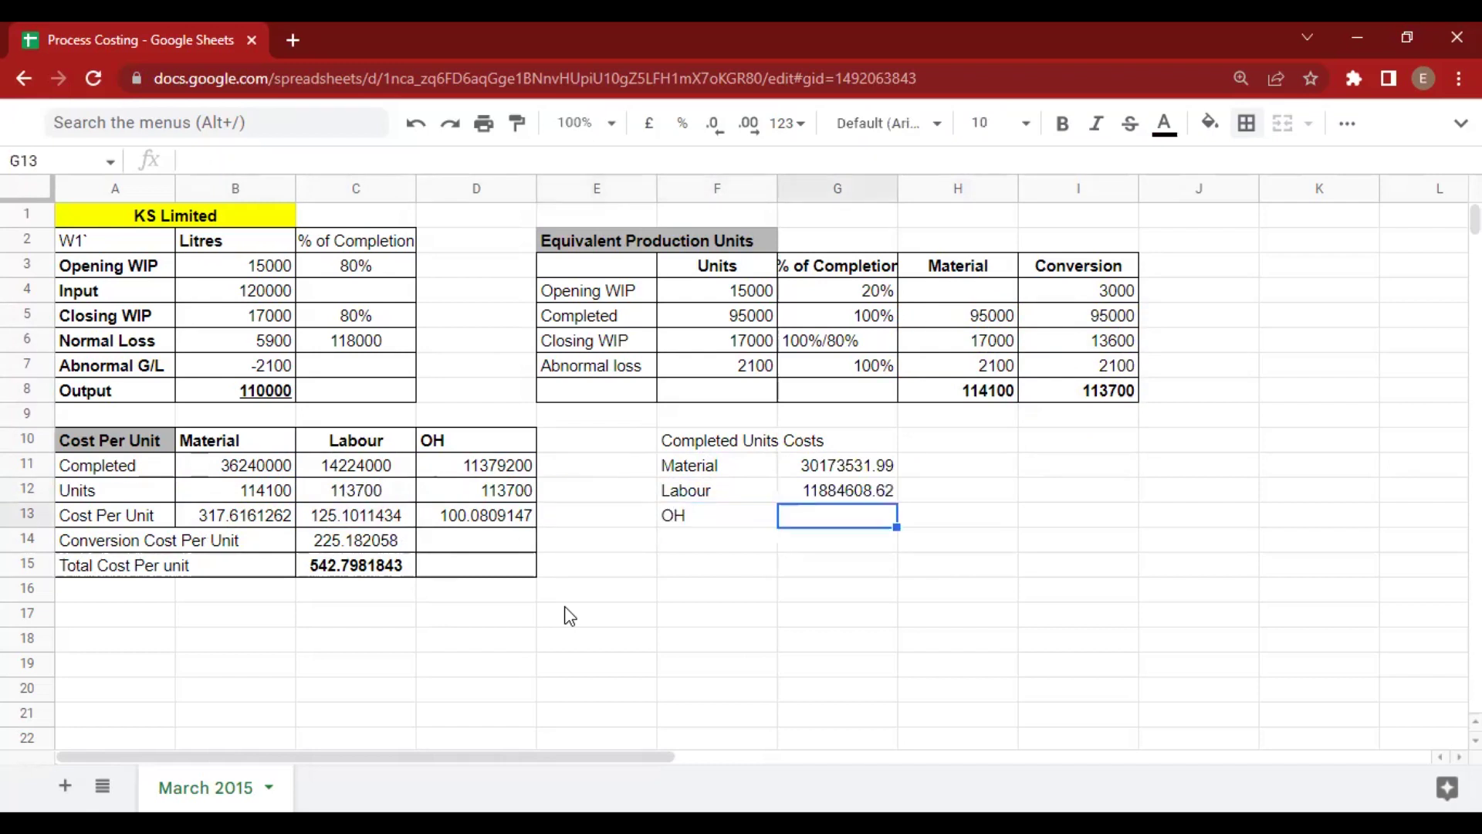
pyautogui.write('=')
pyautogui.press('Right')
pyautogui.press('Up')
pyautogui.press('Up')
pyautogui.press('Up')
pyautogui.press('Up')
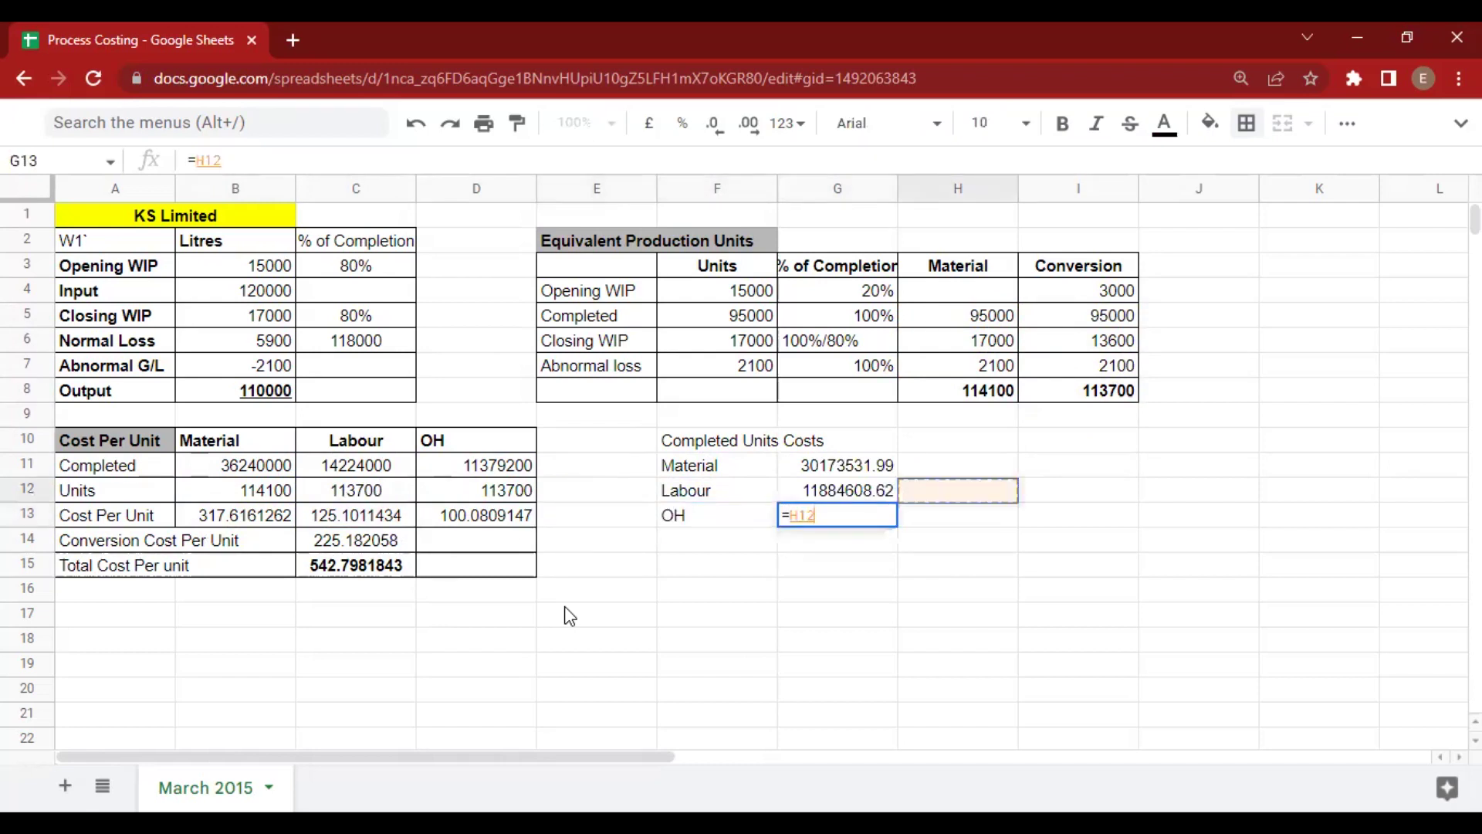
pyautogui.press('Right')
pyautogui.press('Up')
pyautogui.press('Up')
pyautogui.press('Up')
pyautogui.press('Up')
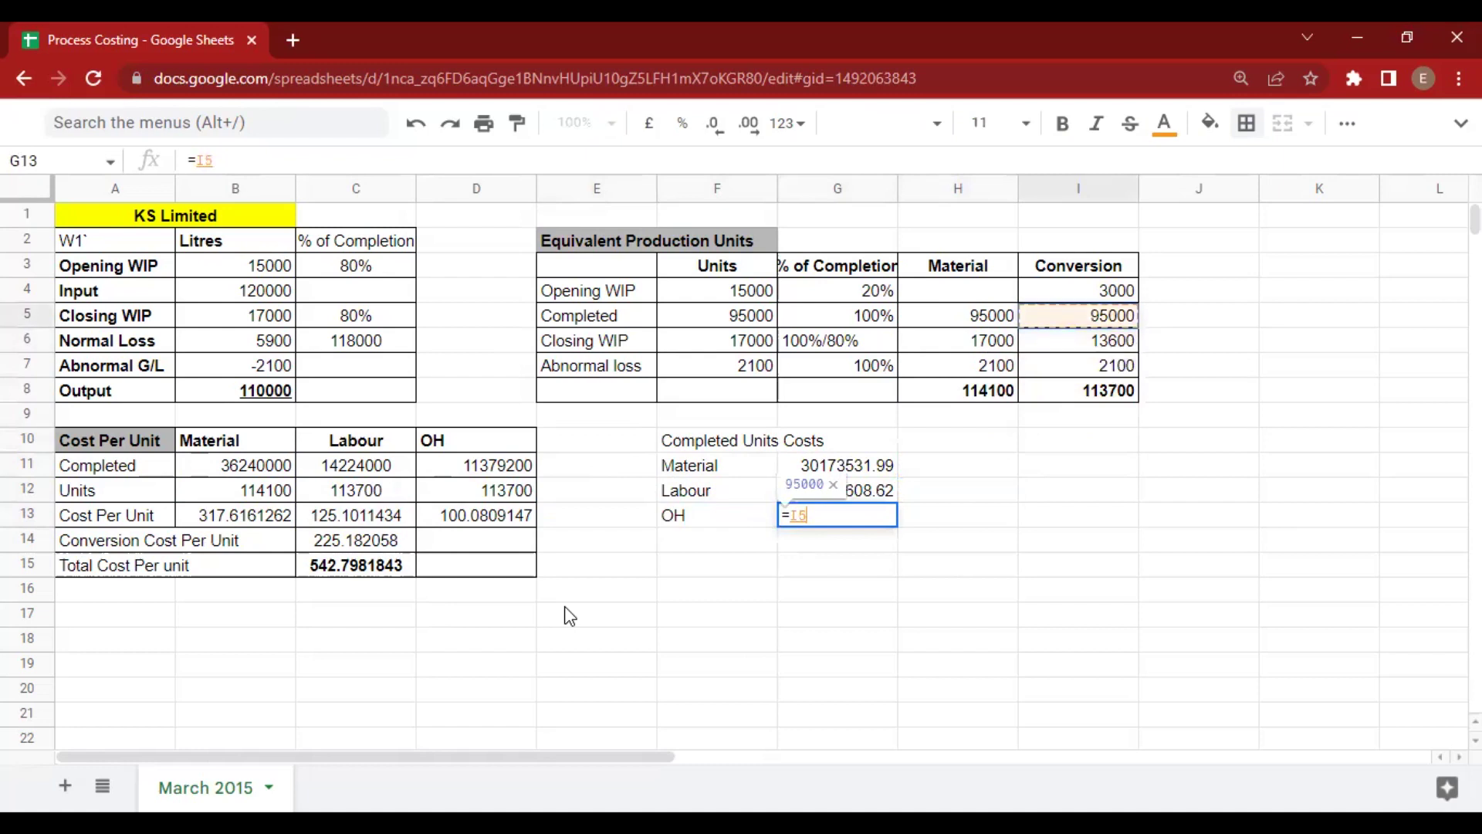
pyautogui.write('*')
pyautogui.press('Left')
pyautogui.press('Left')
pyautogui.press('Left')
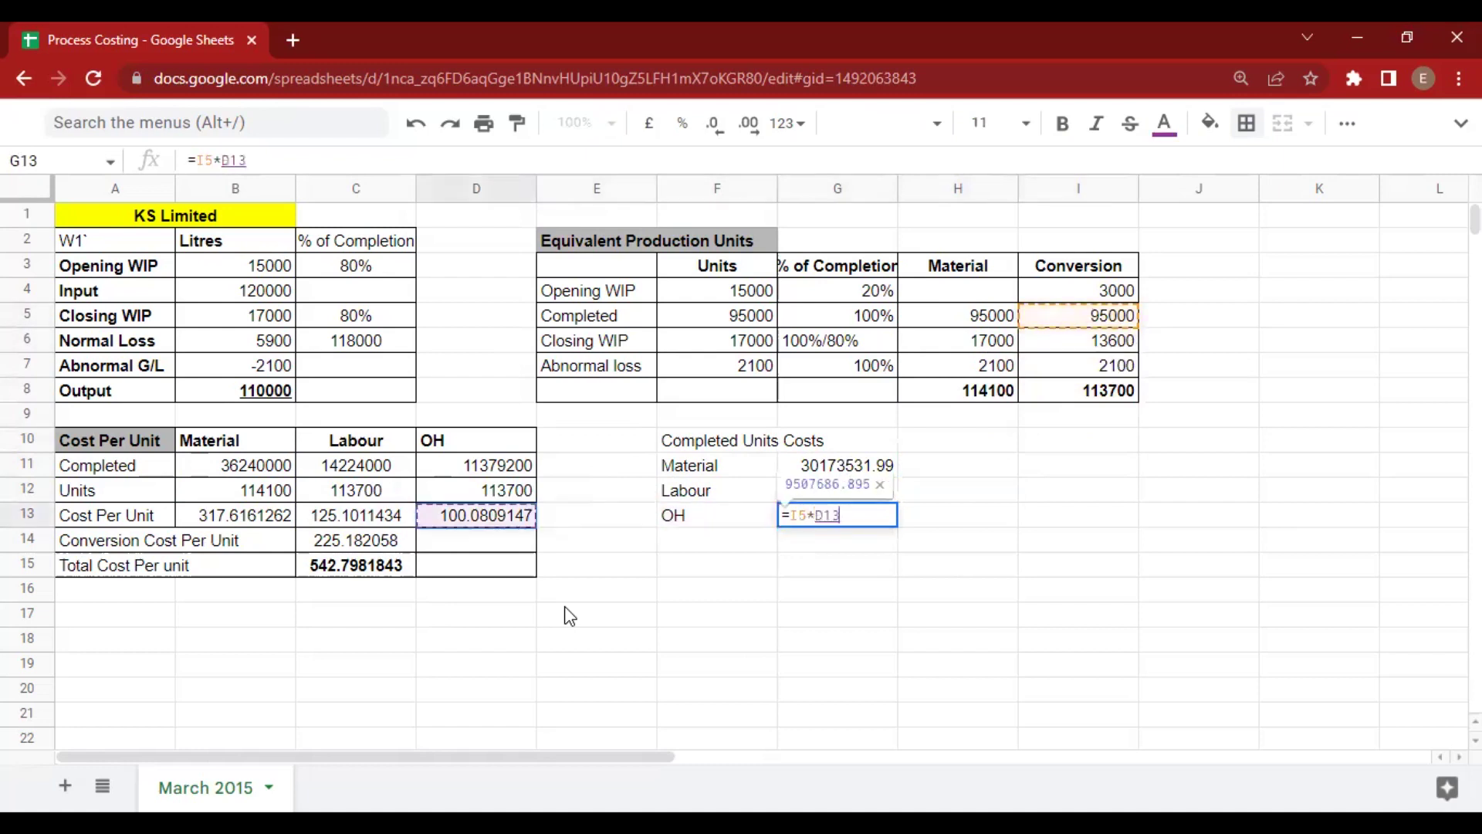
pyautogui.press('Return')
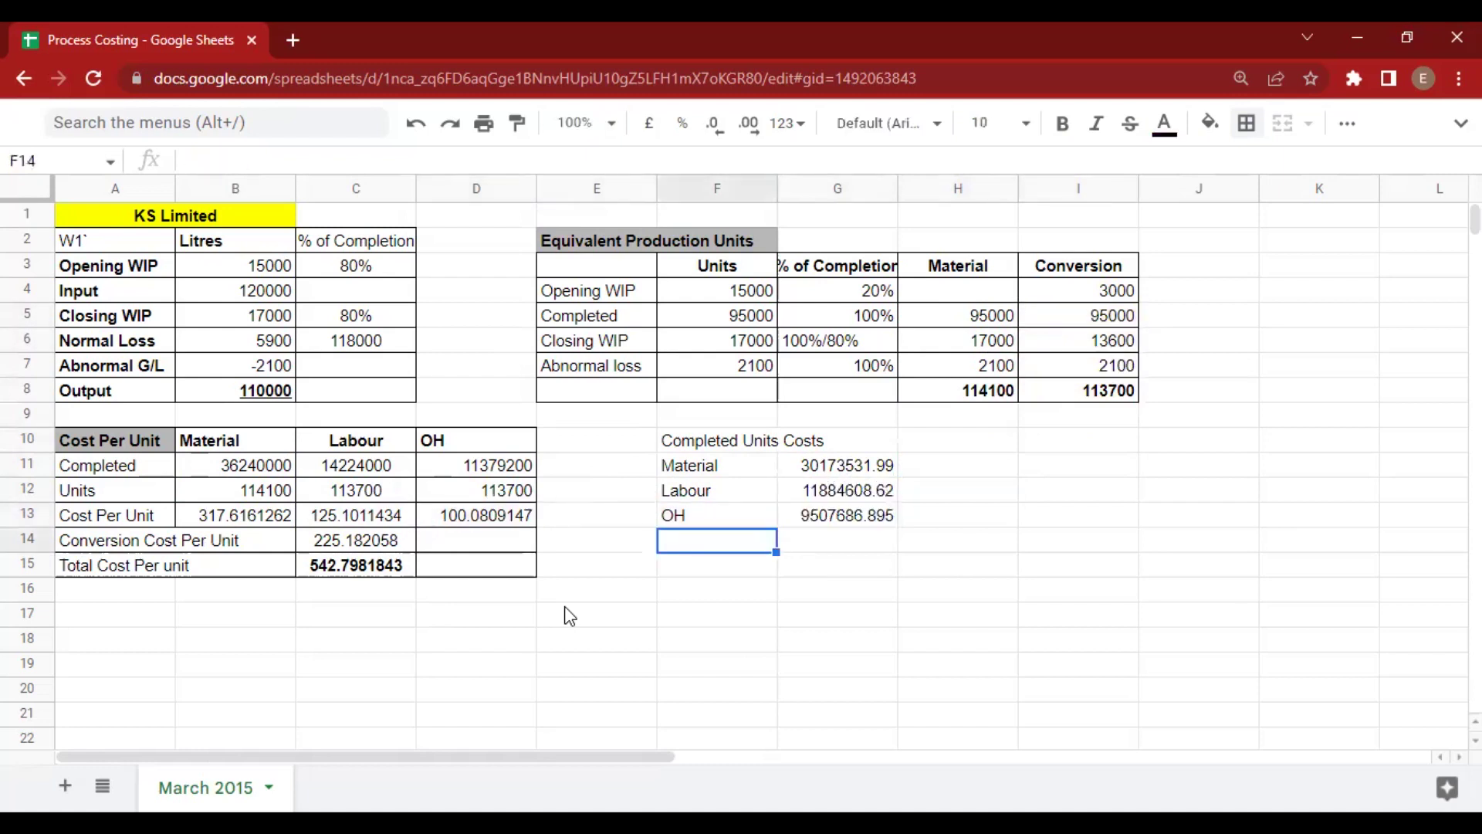
# Total the material, labour and overhead costs in I13 with =SUM(G11:G13) and make the total bold.
pyautogui.press('Right')
pyautogui.press('Right')
pyautogui.press('Right')
pyautogui.press('Up')
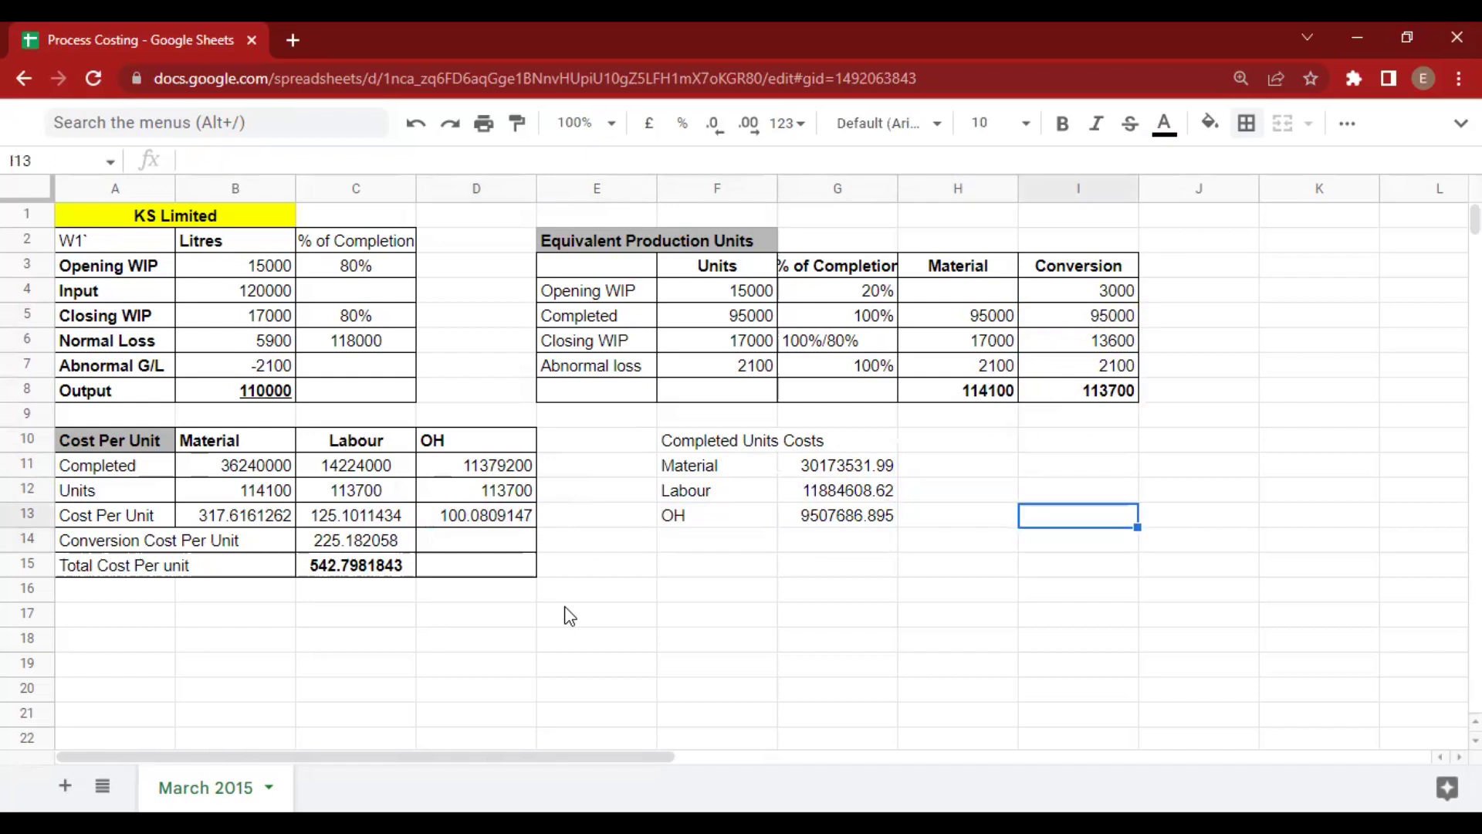
pyautogui.write('=sum')
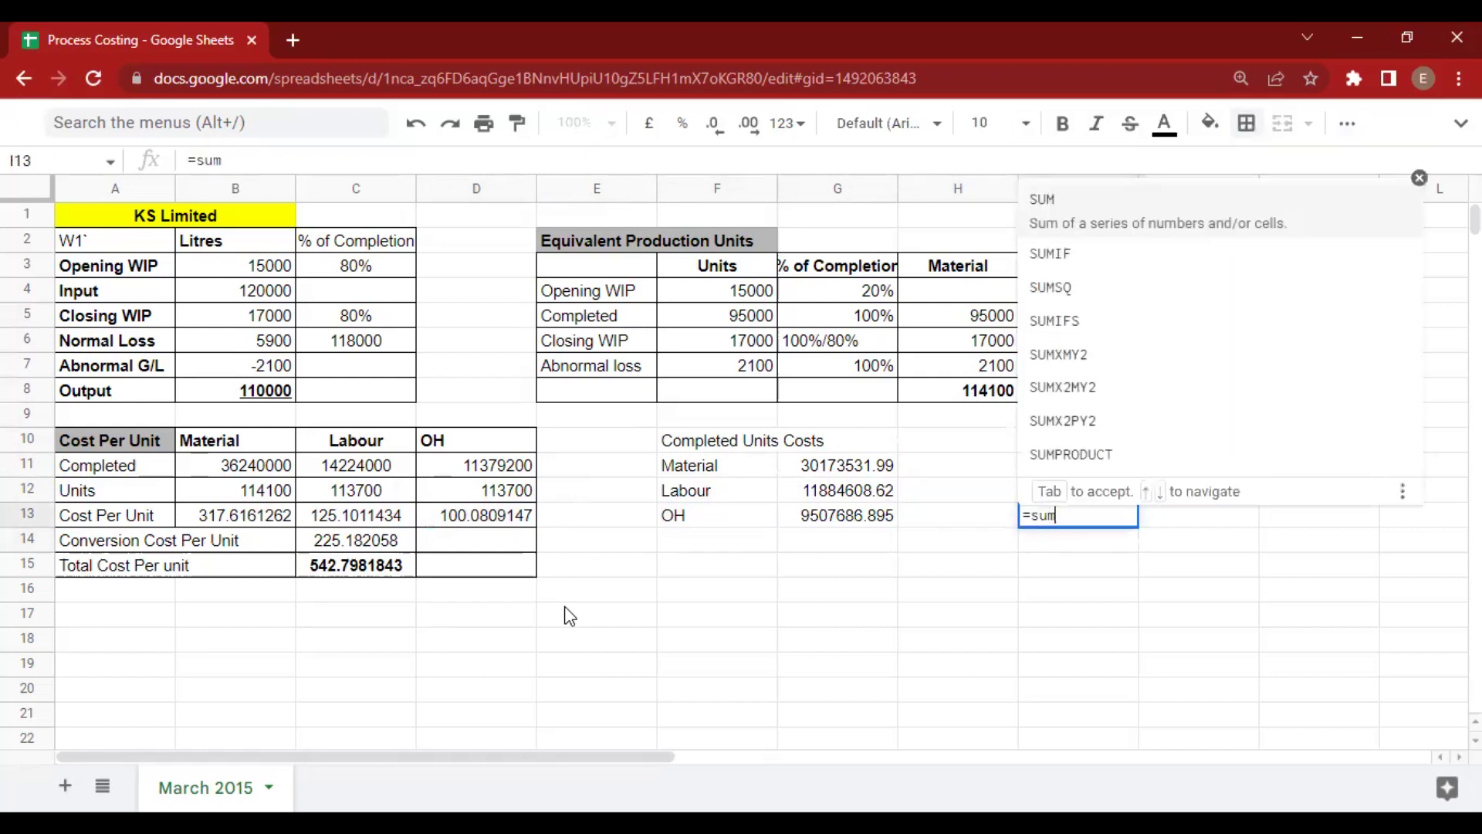
pyautogui.press('Tab')
pyautogui.press('Left')
pyautogui.press('Left')
pyautogui.press('Left')
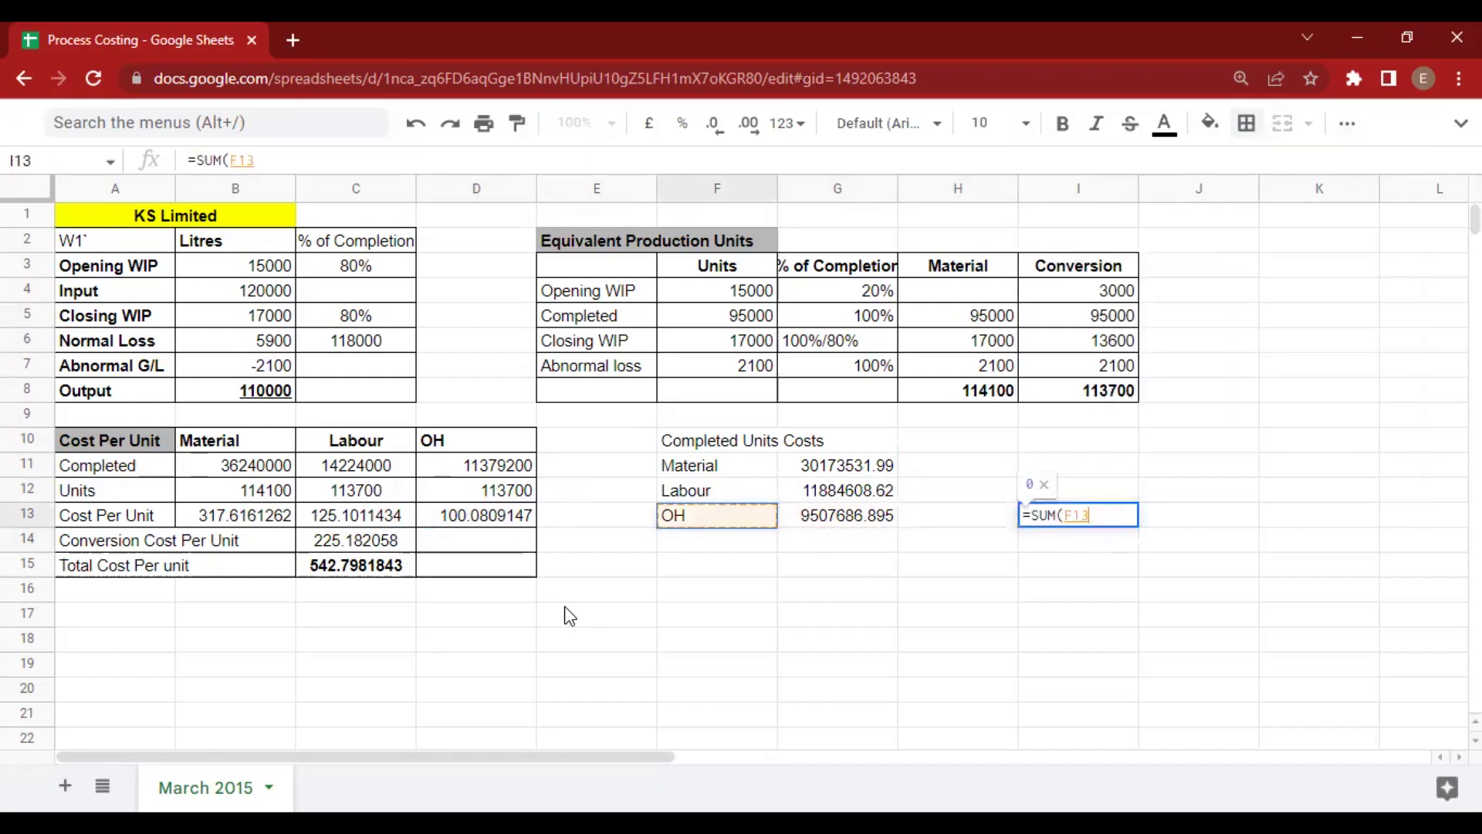
pyautogui.press('Right')
pyautogui.press('Up')
pyautogui.press('Down')
pyautogui.hotkey('shift', 'Up')
pyautogui.hotkey('shift', 'Up')
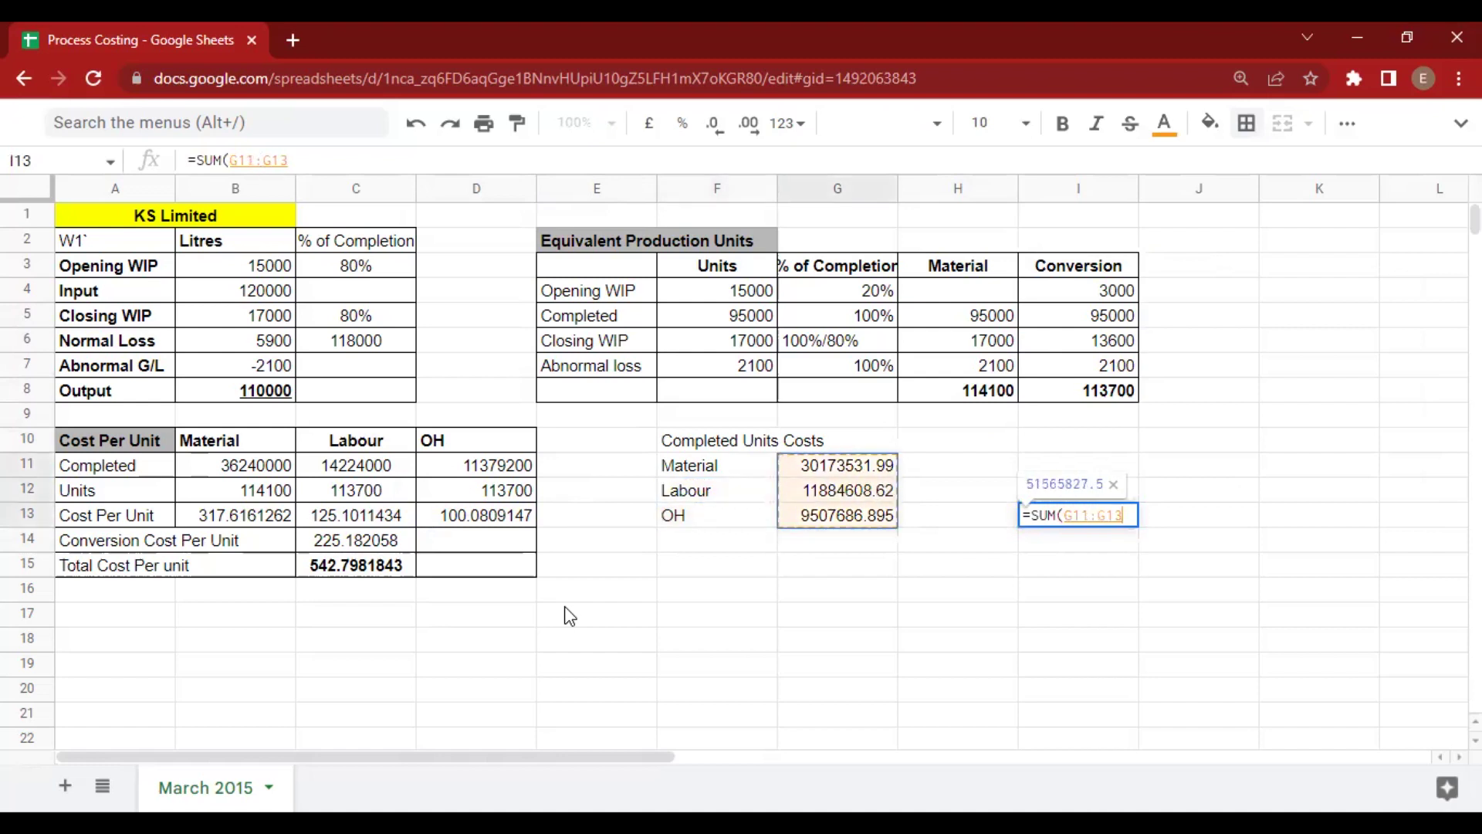
pyautogui.press('Return')
pyautogui.press('Up')
pyautogui.hotkey('ctrl', 'b')
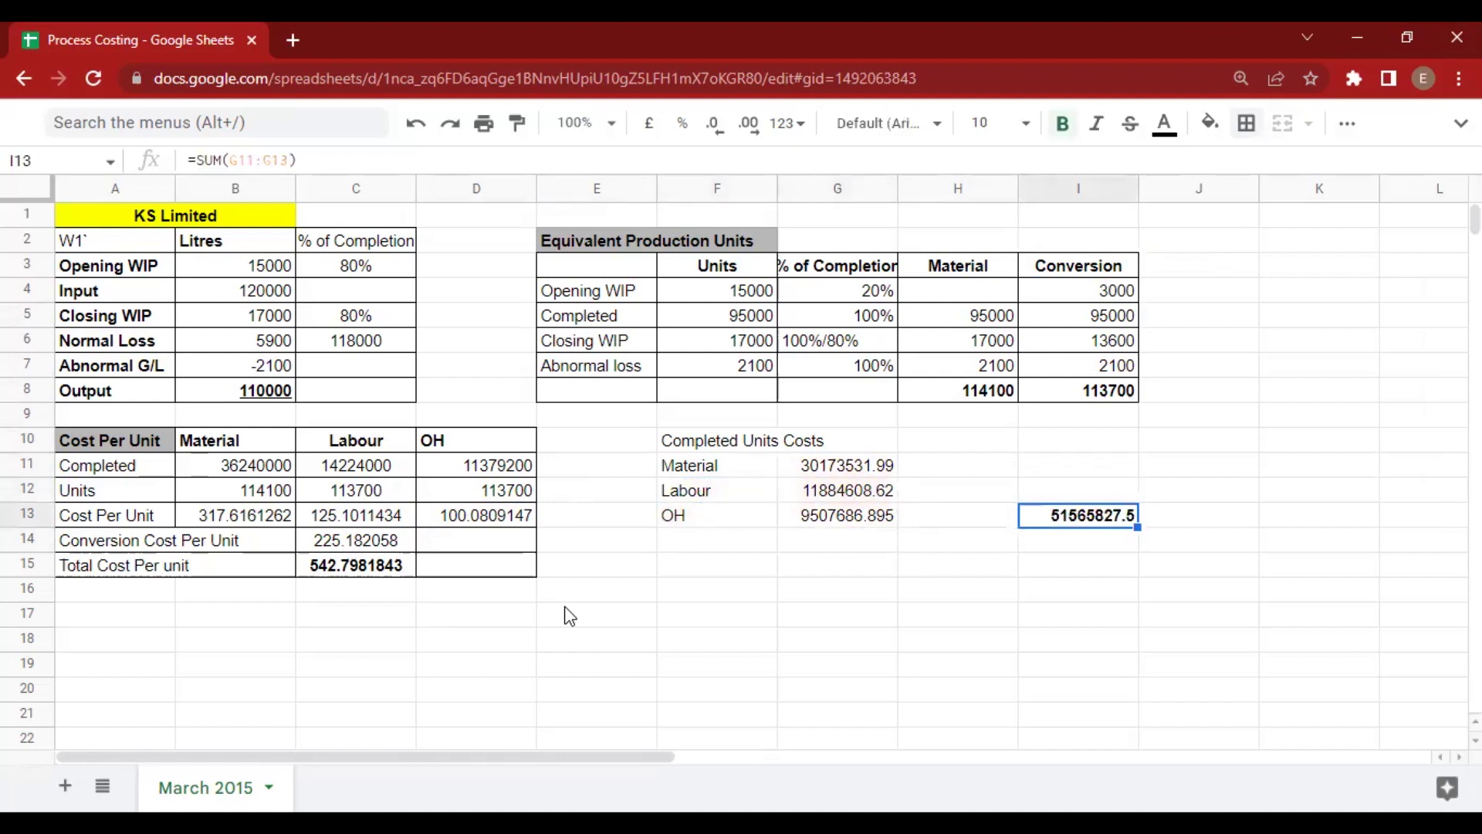
# Move the completed units cost block F11:I13 down three rows to F14:I16.
pyautogui.press('Down')
pyautogui.press('Left')
pyautogui.press('Left')
pyautogui.press('Left')
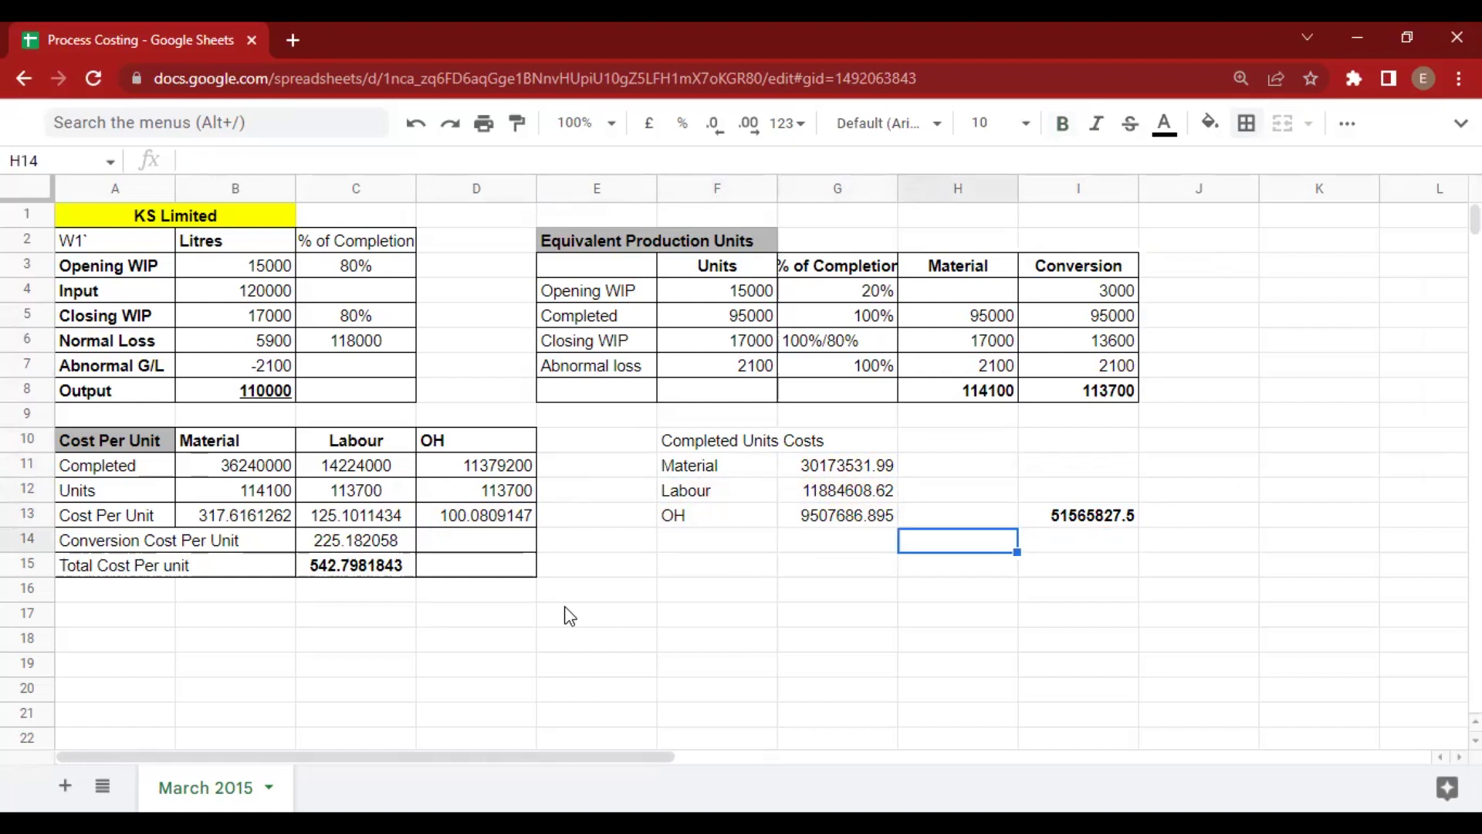
pyautogui.press('Up')
pyautogui.press('Up')
pyautogui.press('Up')
pyautogui.hotkey('shift', 'Down')
pyautogui.hotkey('shift', 'Down')
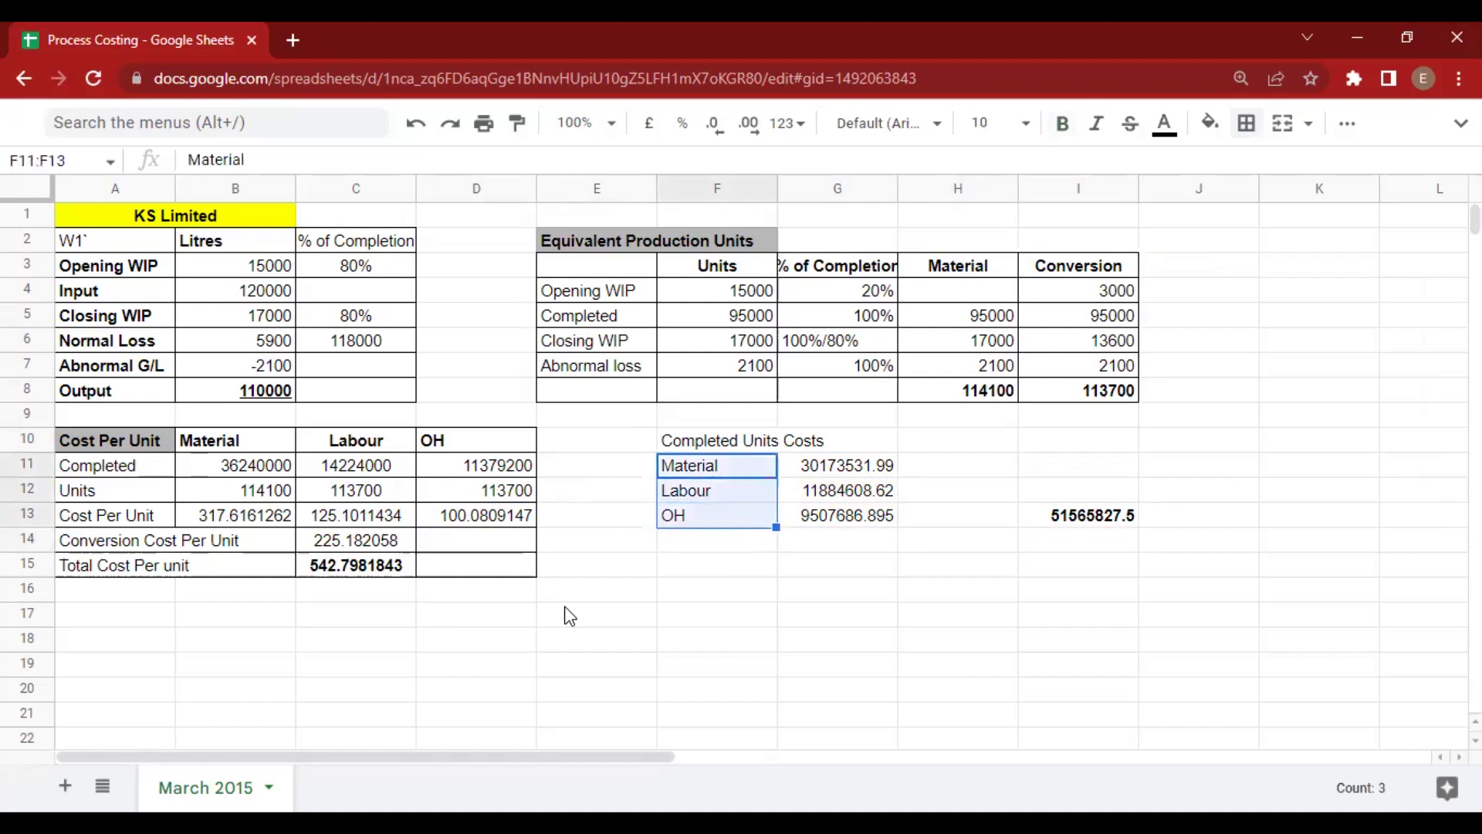
pyautogui.hotkey('shift', 'Right')
pyautogui.hotkey('shift', 'Right')
pyautogui.hotkey('shift', 'Right')
pyautogui.hotkey('ctrl', 'c')
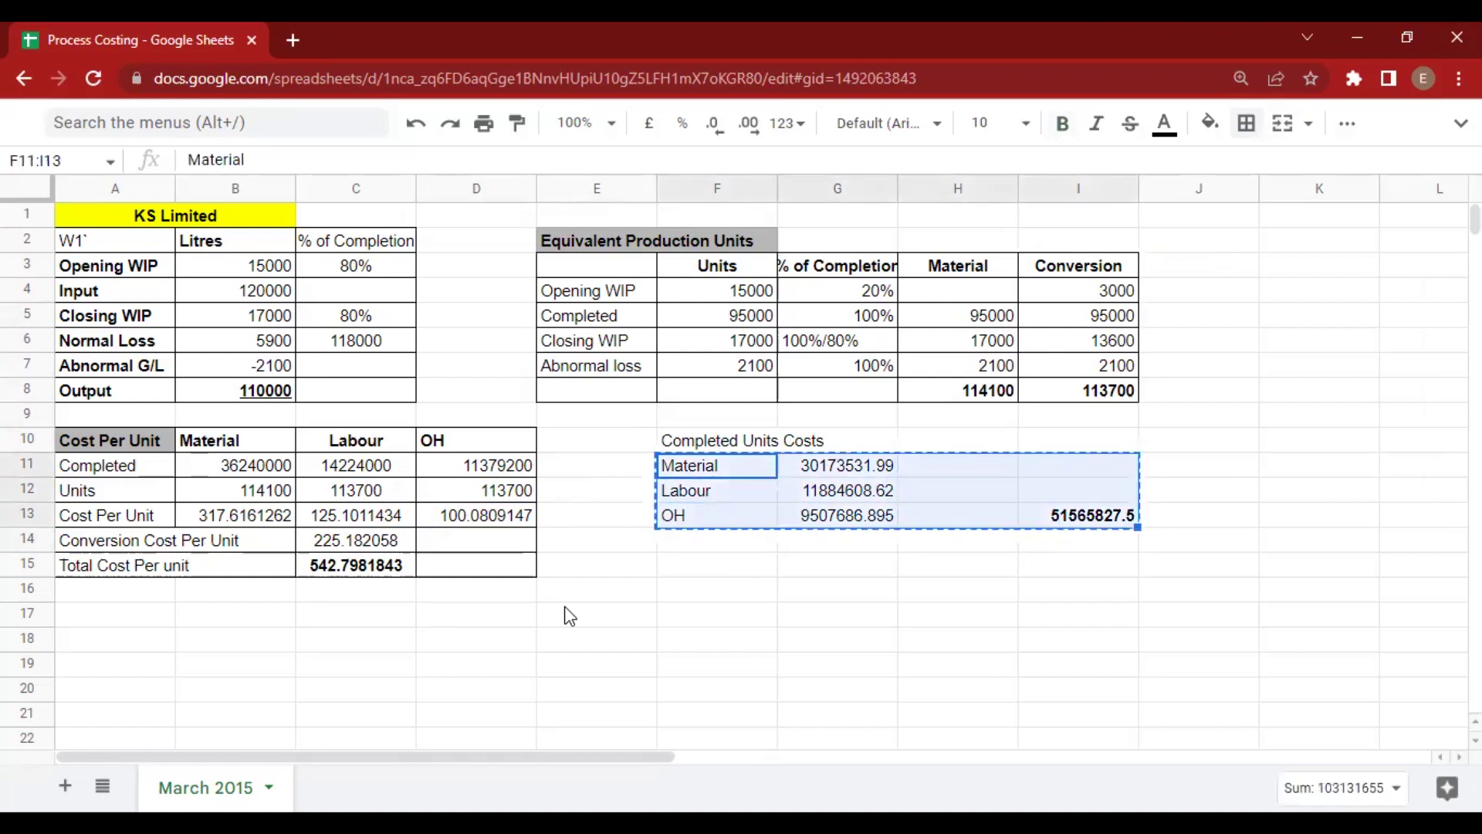
pyautogui.press('Down')
pyautogui.press('Down')
pyautogui.press('Down')
pyautogui.hotkey('ctrl', 'v')
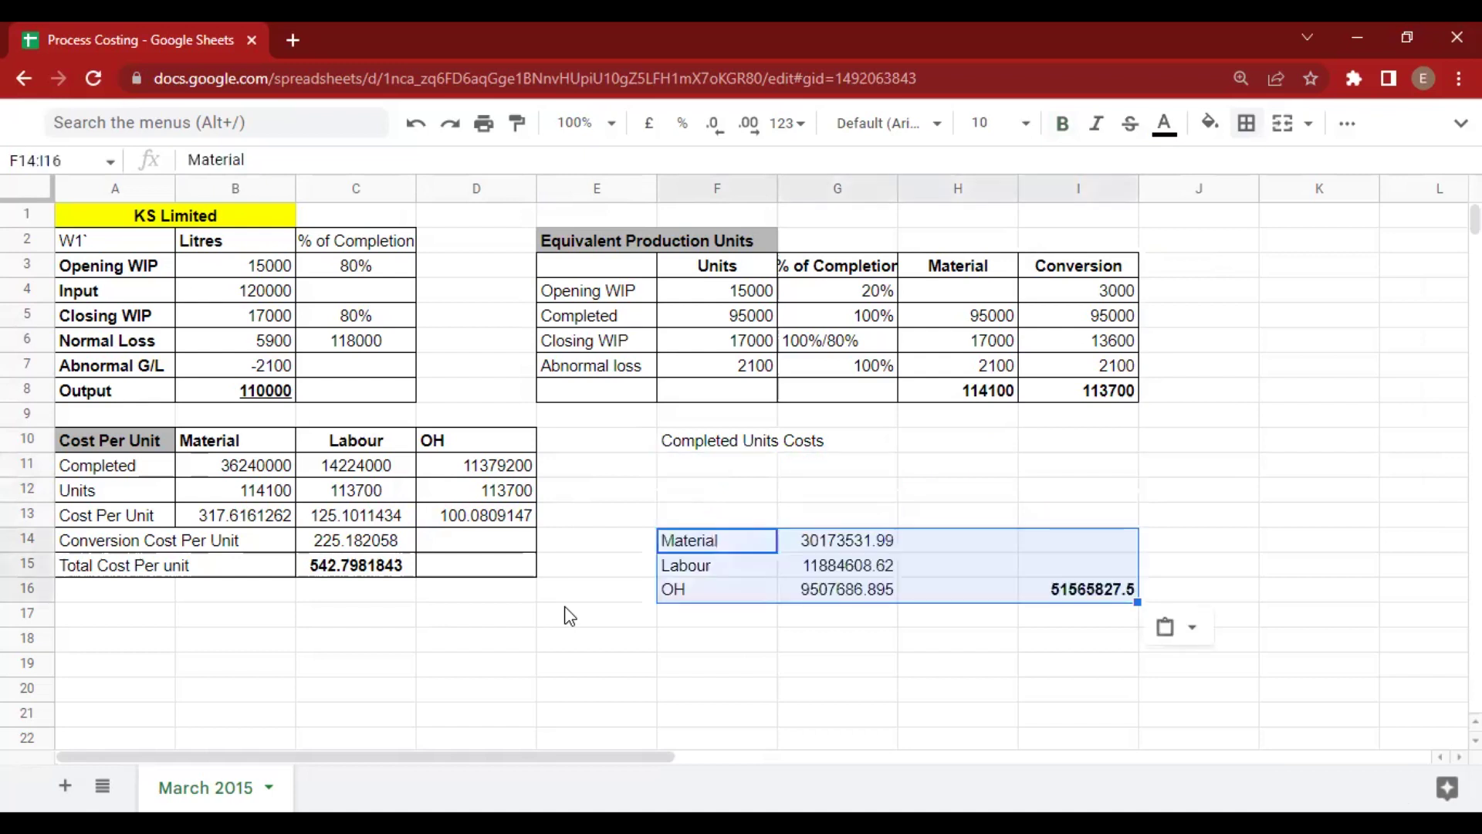
# Label cell F11 as Opening Costs under the Completed Units Costs heading.
pyautogui.press('Up')
pyautogui.press('Up')
pyautogui.press('Up')
pyautogui.write('Openin')
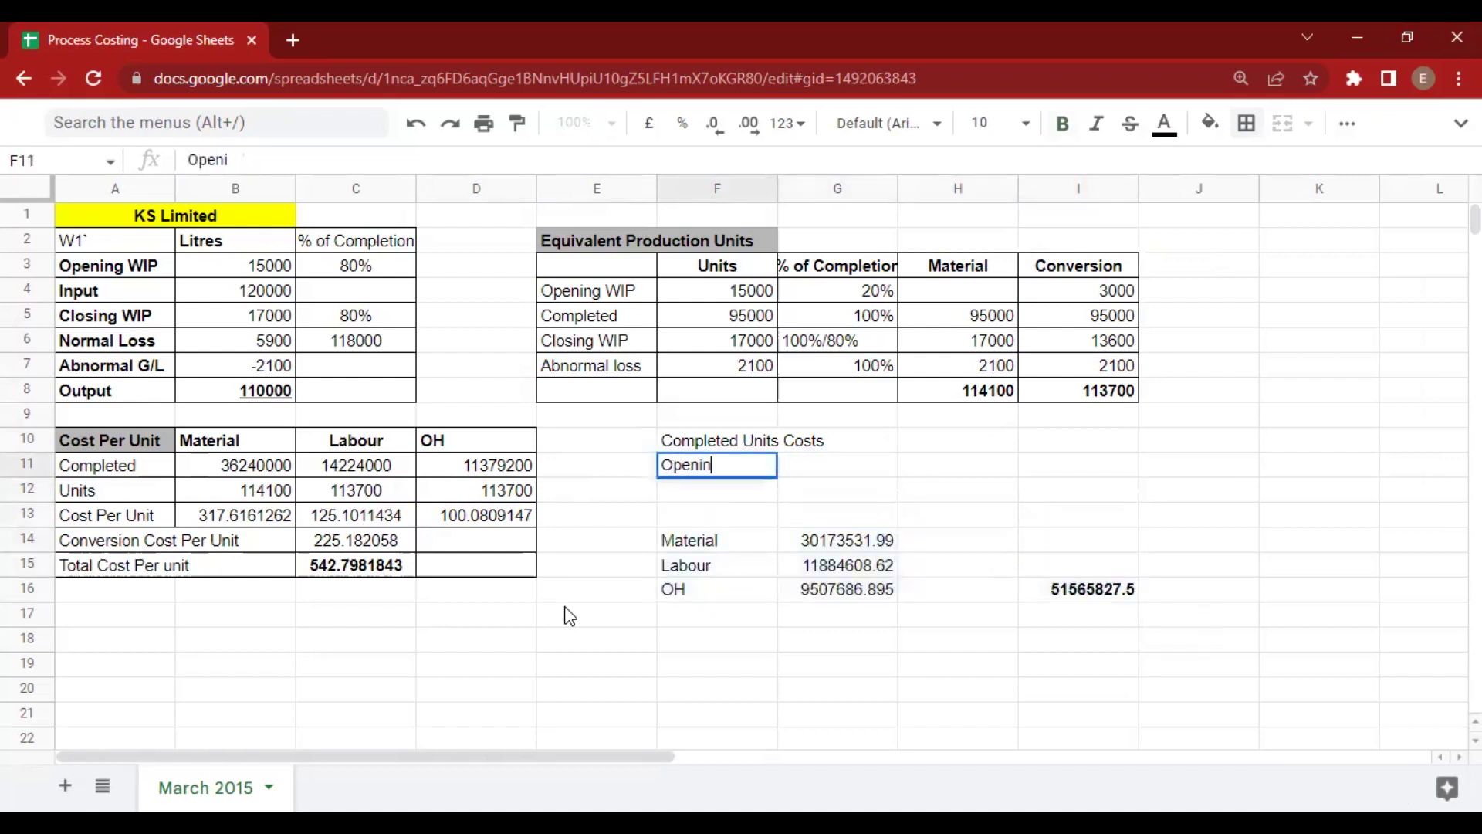
pyautogui.write('g Costs')
pyautogui.press('Return')
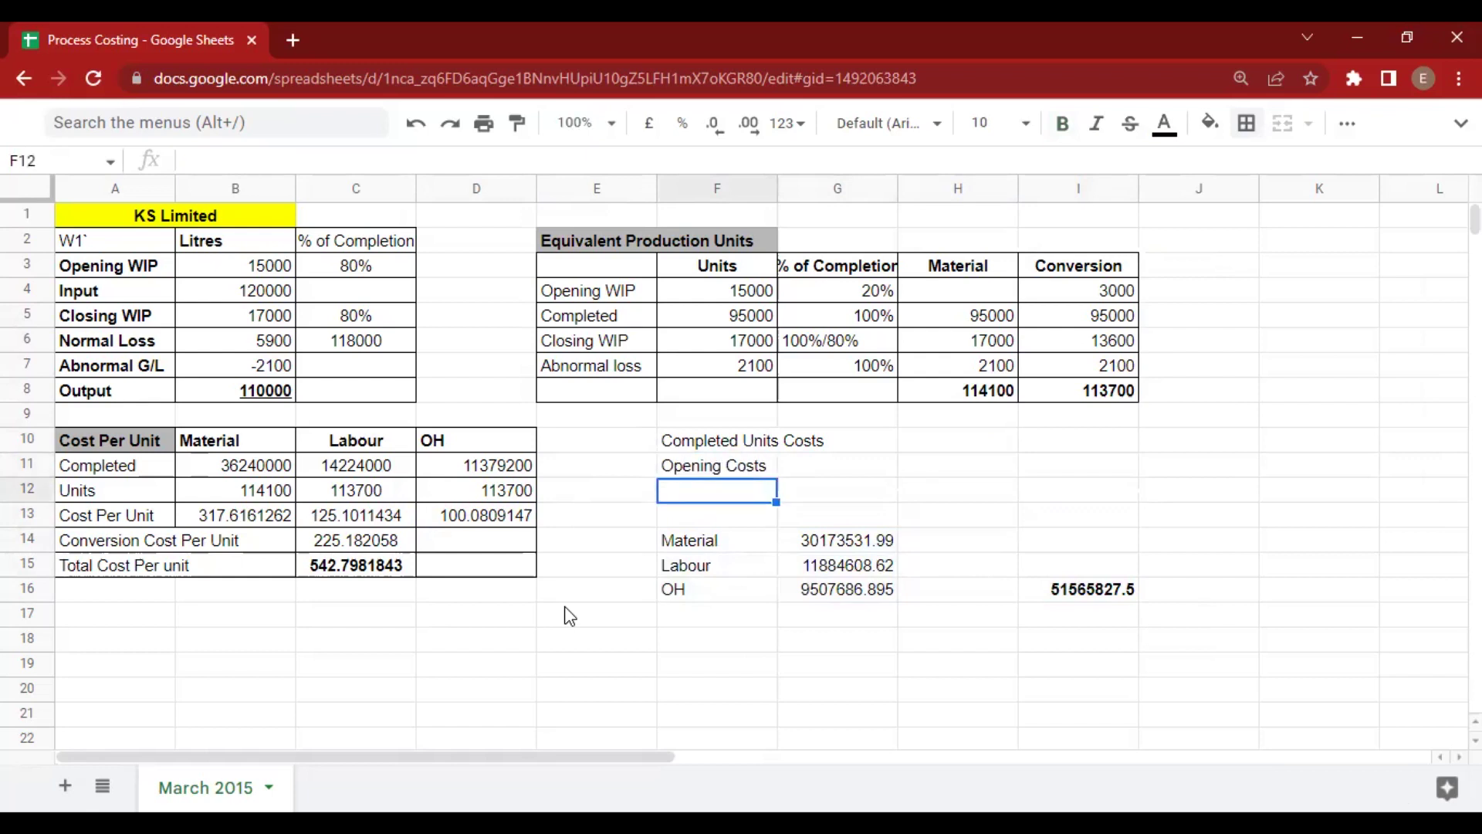
# Check the opening work in process costs in the question document and label F12 Material and F13 Conversion in the spreadsheet.
pyautogui.hotkey('alt', 'Tab')
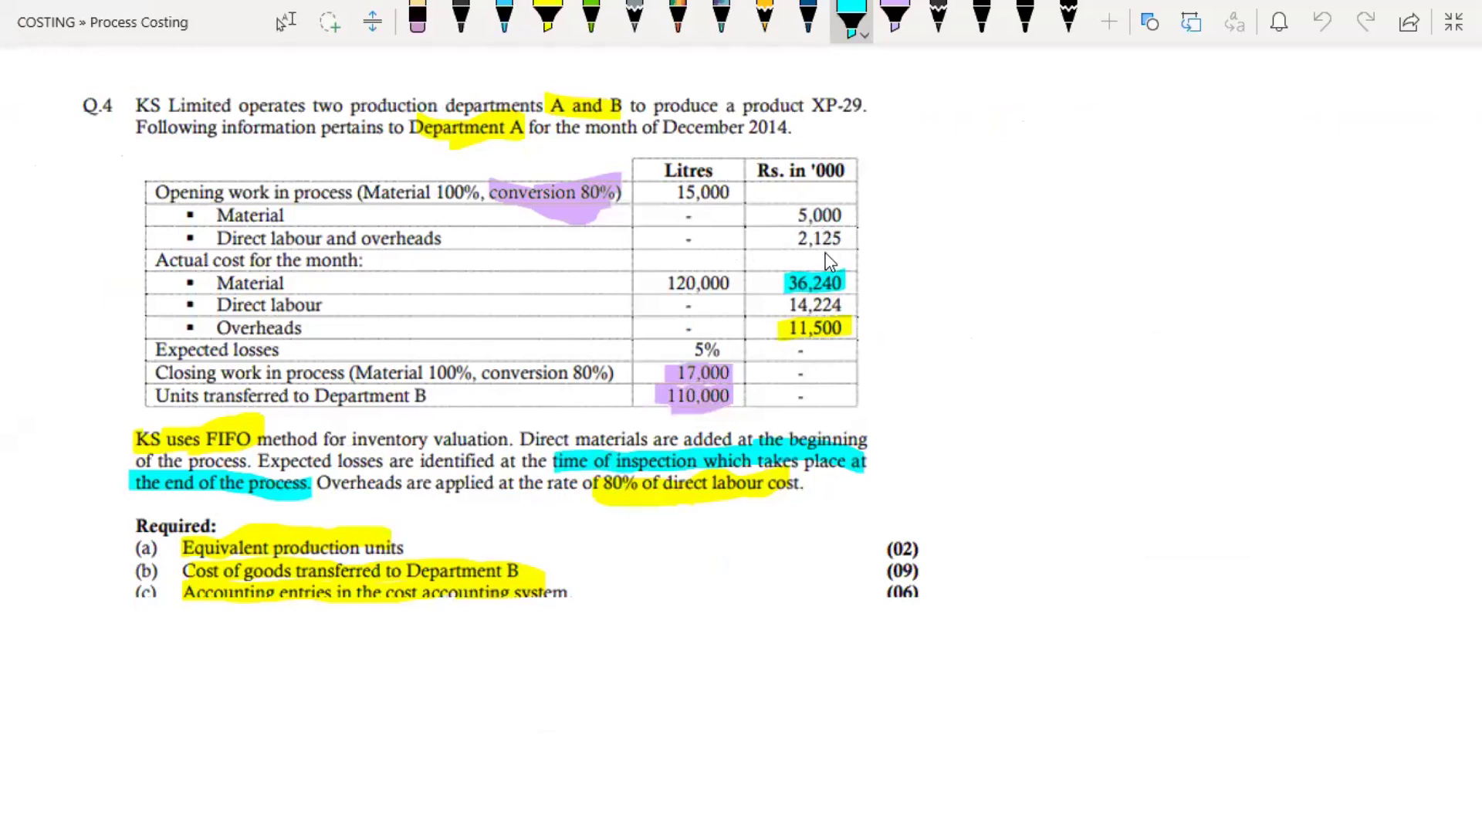
pyautogui.hotkey('alt', 'Tab')
pyautogui.write('ateria')
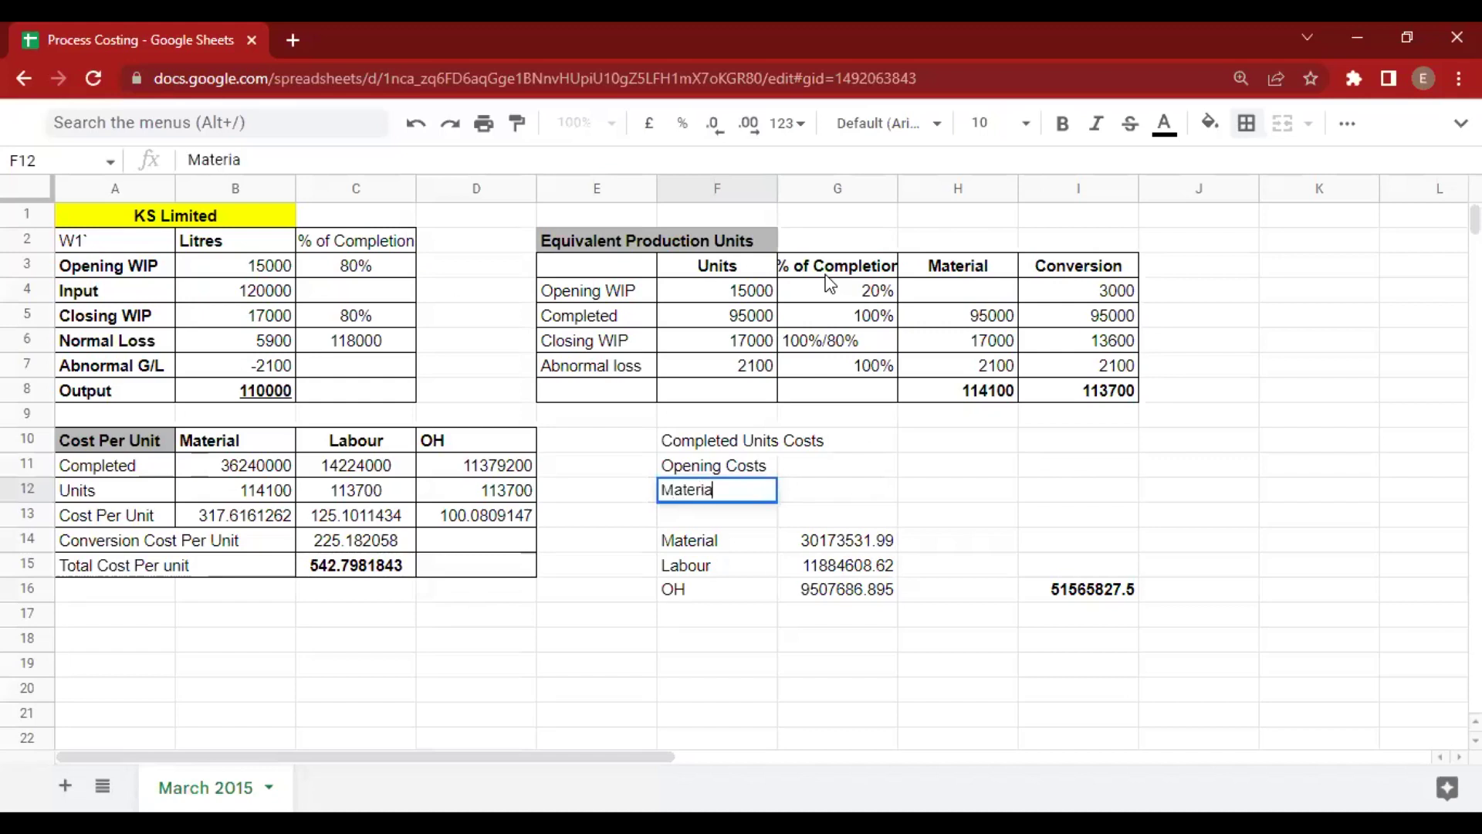
pyautogui.write('l')
pyautogui.press('Return')
pyautogui.write('Con')
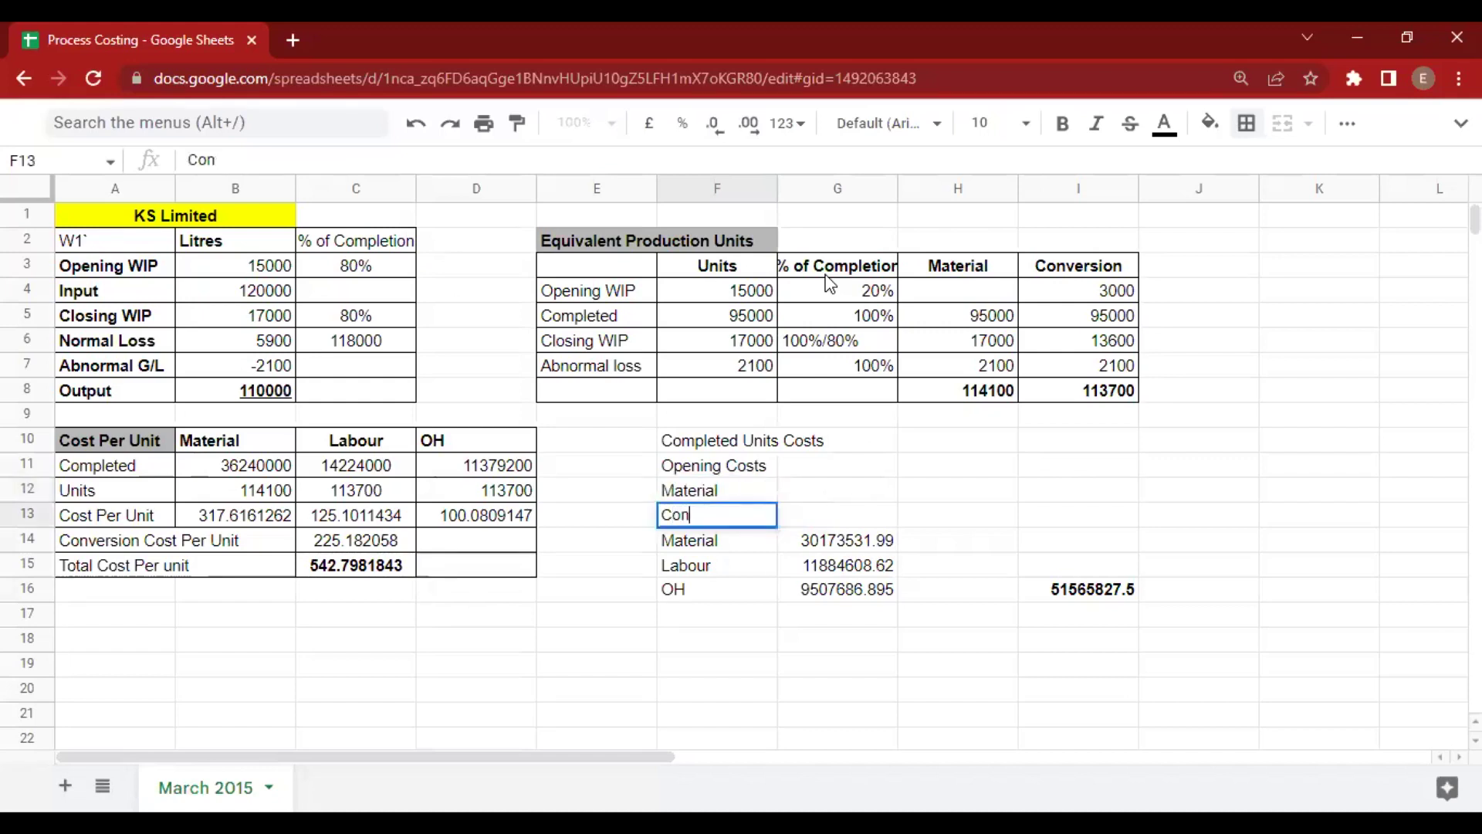
pyautogui.write('version')
pyautogui.press('Return')
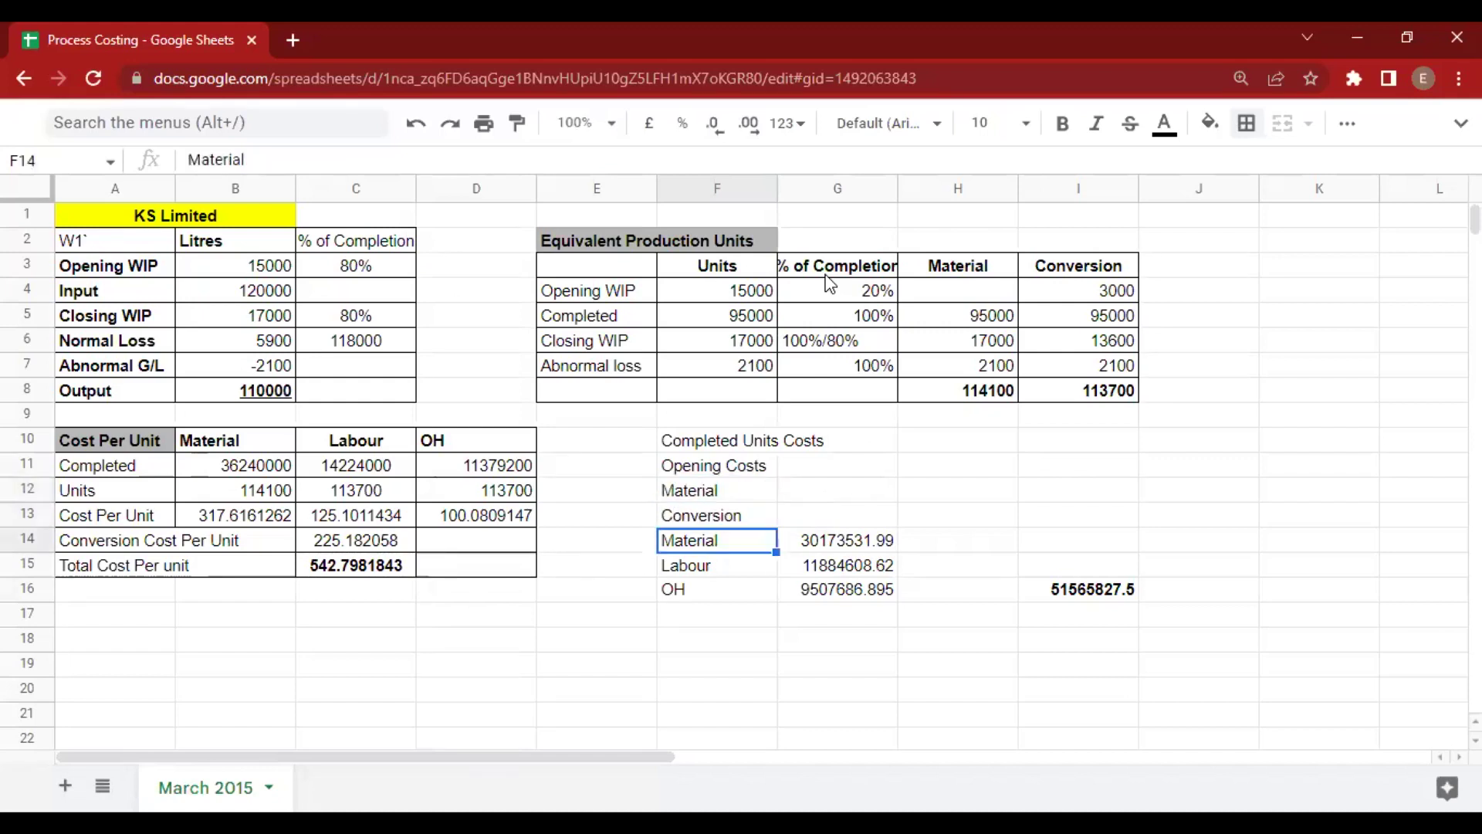
# Move the completed units cost block F14:I16 down two rows to F16:I18.
pyautogui.hotkey('shift', 'Down')
pyautogui.hotkey('shift', 'Down')
pyautogui.hotkey('shift', 'Right')
pyautogui.hotkey('shift', 'Right')
pyautogui.hotkey('shift', 'Right')
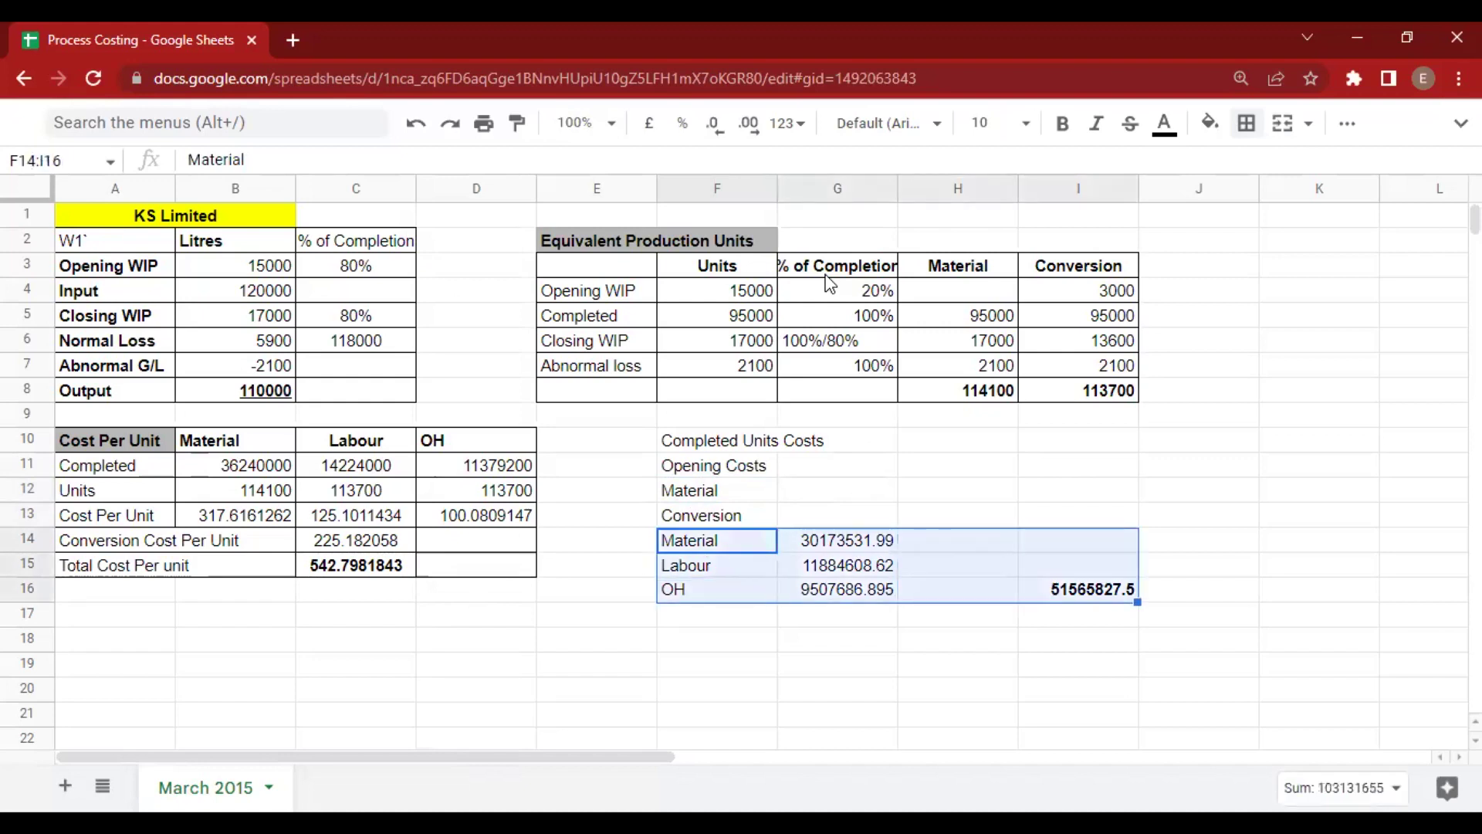
pyautogui.hotkey('ctrl', 'c')
pyautogui.press('Down')
pyautogui.press('Down')
pyautogui.hotkey('ctrl', 'v')
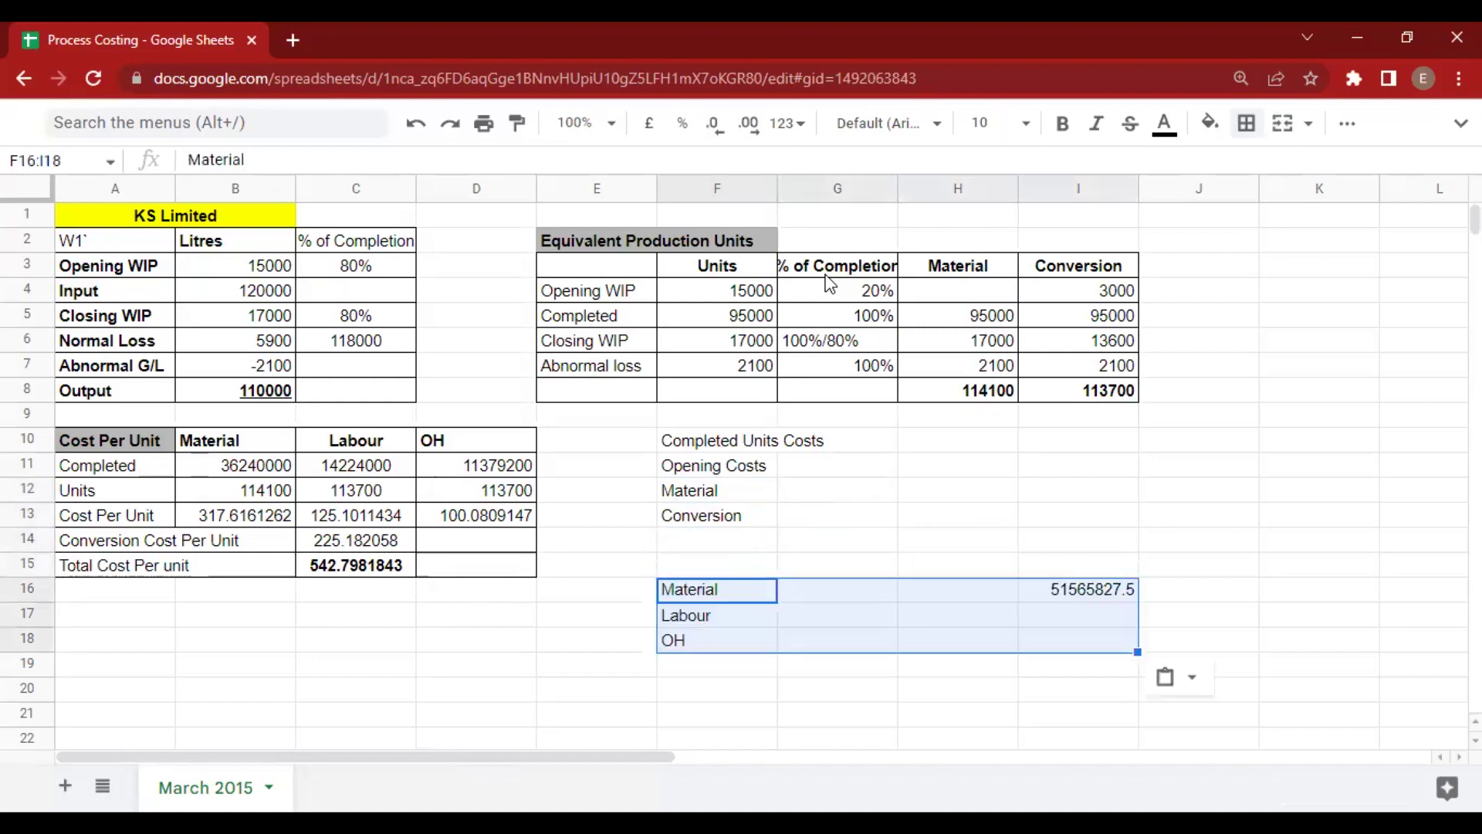
# Enter the opening costs: 5000000 for Material in G12 and 2125000 for Conversion in G13.
pyautogui.press('Up')
pyautogui.press('Up')
pyautogui.press('Up')
pyautogui.press('Right')
pyautogui.press('Up')
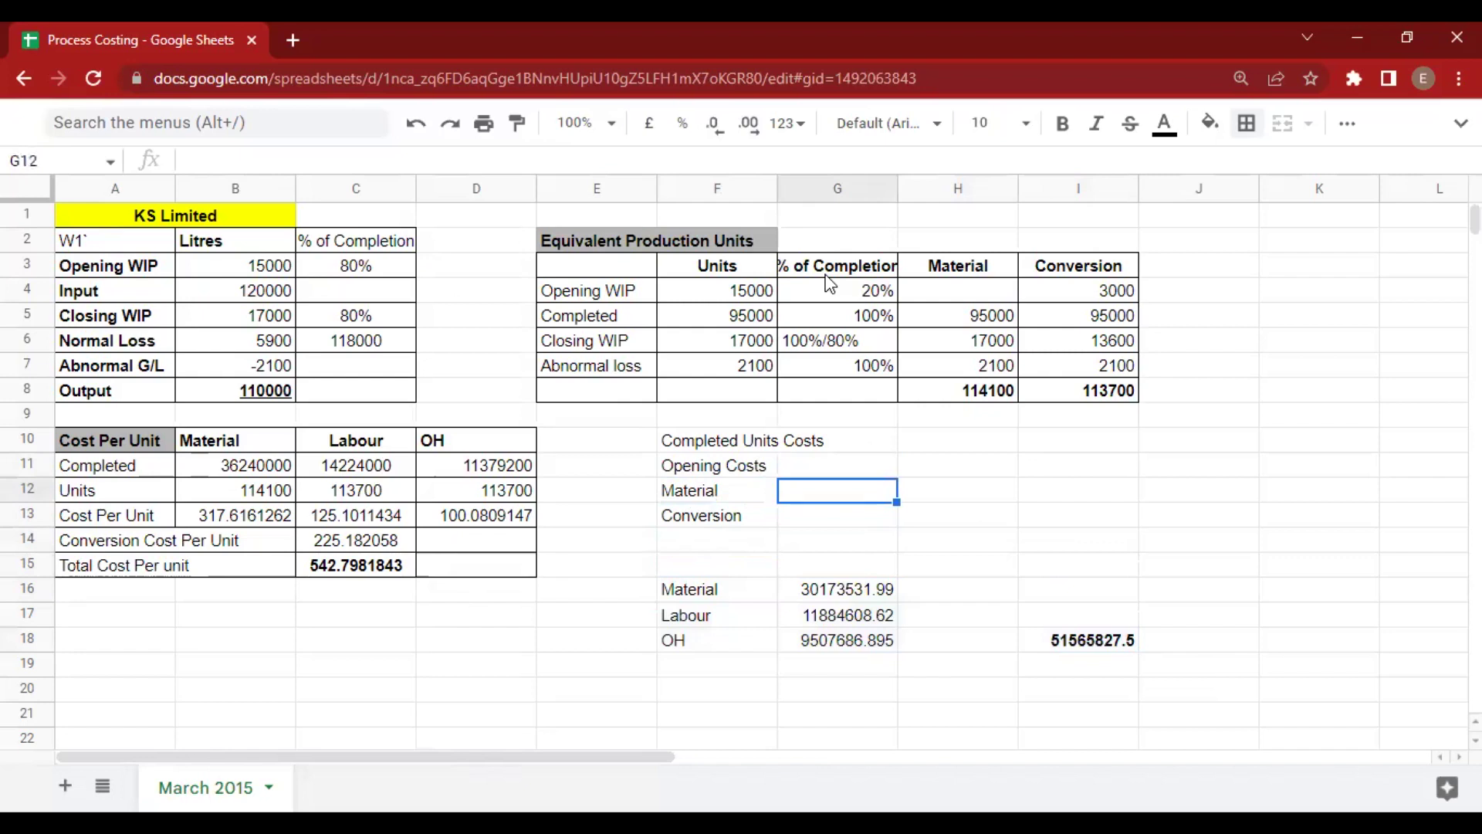
pyautogui.write('5000000')
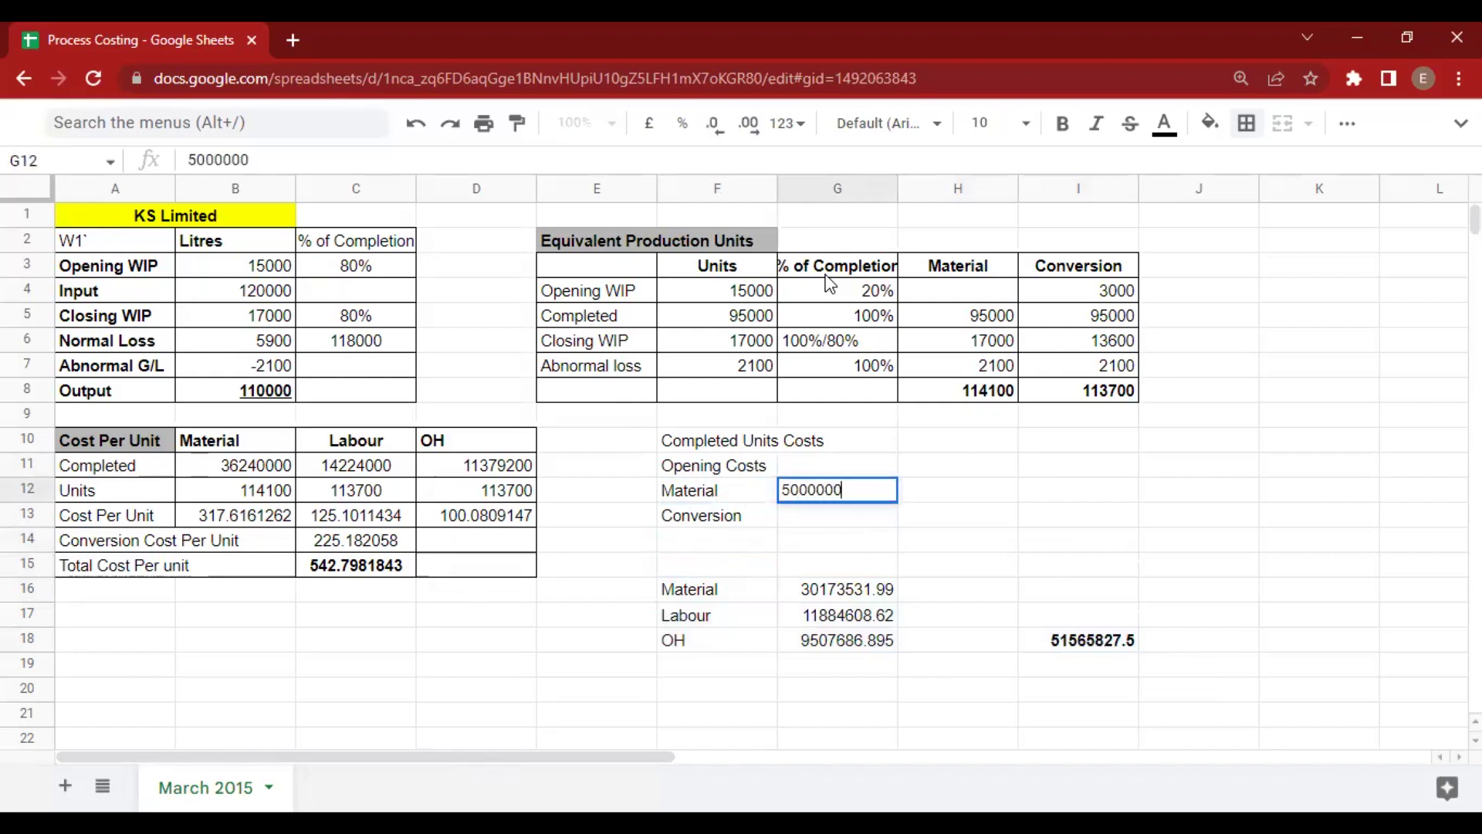
pyautogui.press('Return')
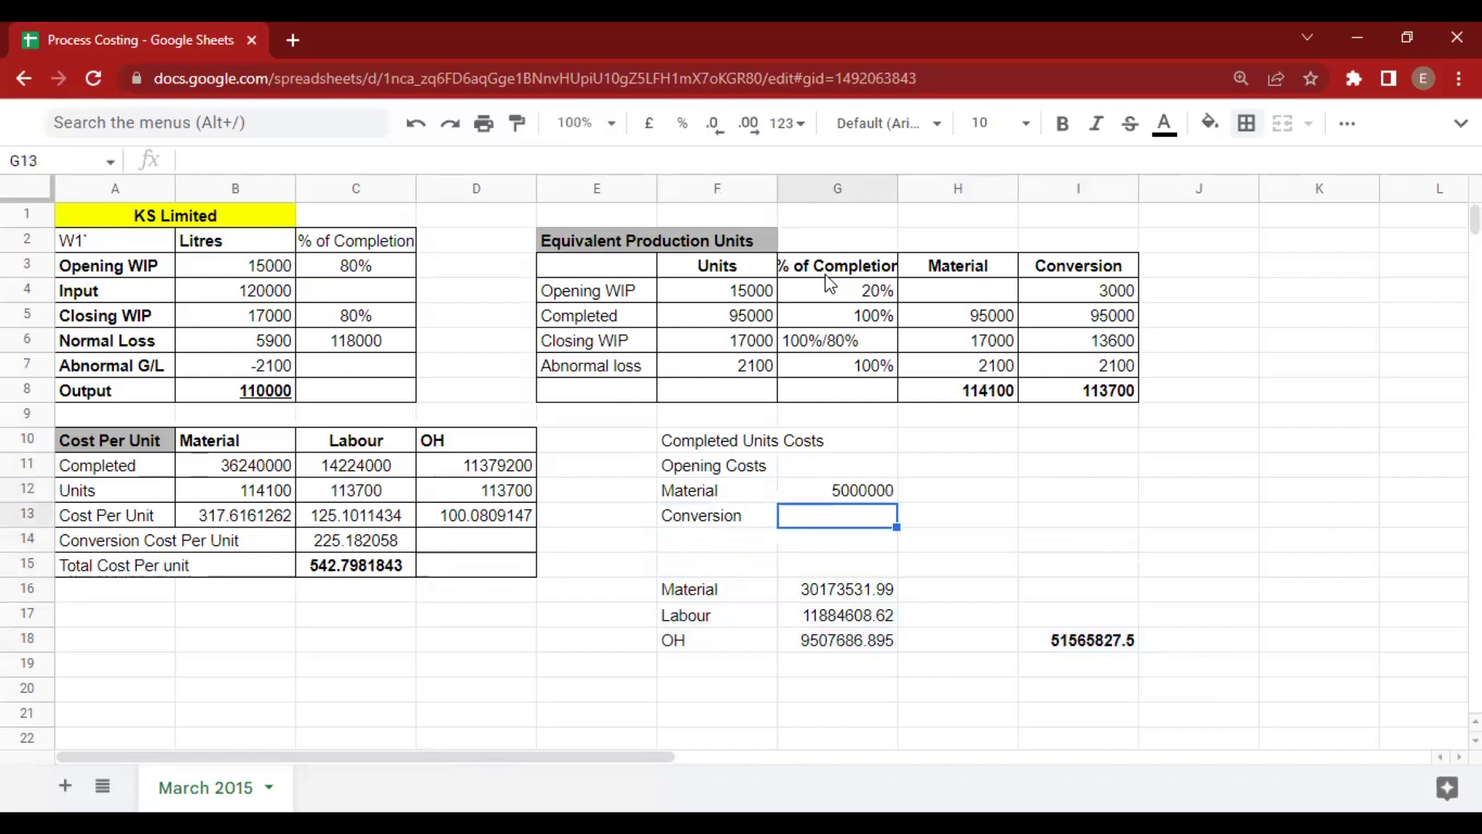
pyautogui.write('2125000')
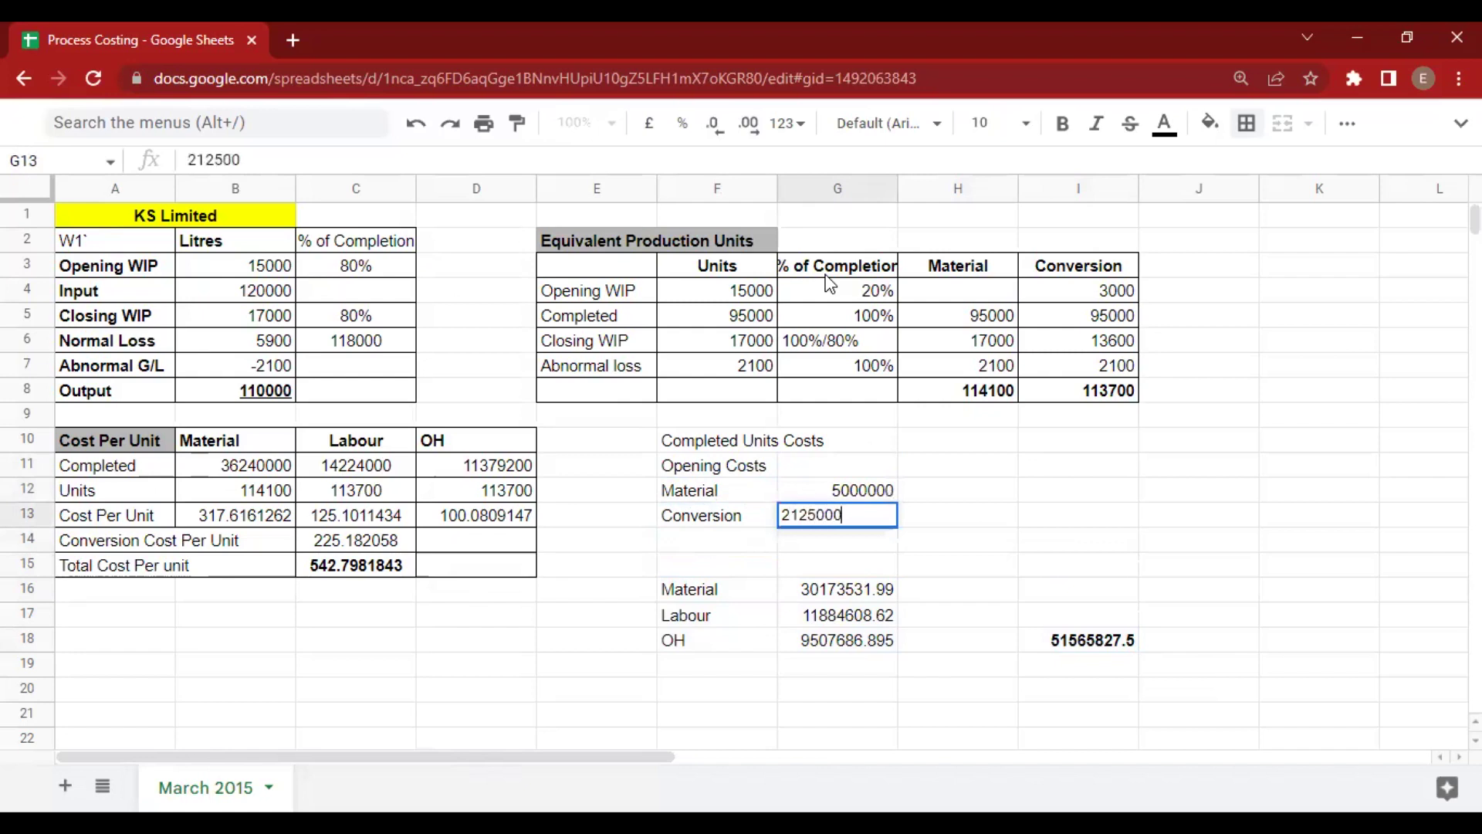
pyautogui.press('Return')
# Calculate the conversion cost to complete the opening WIP in H13 with =I4*C14.
pyautogui.press('Right')
pyautogui.press('Up')
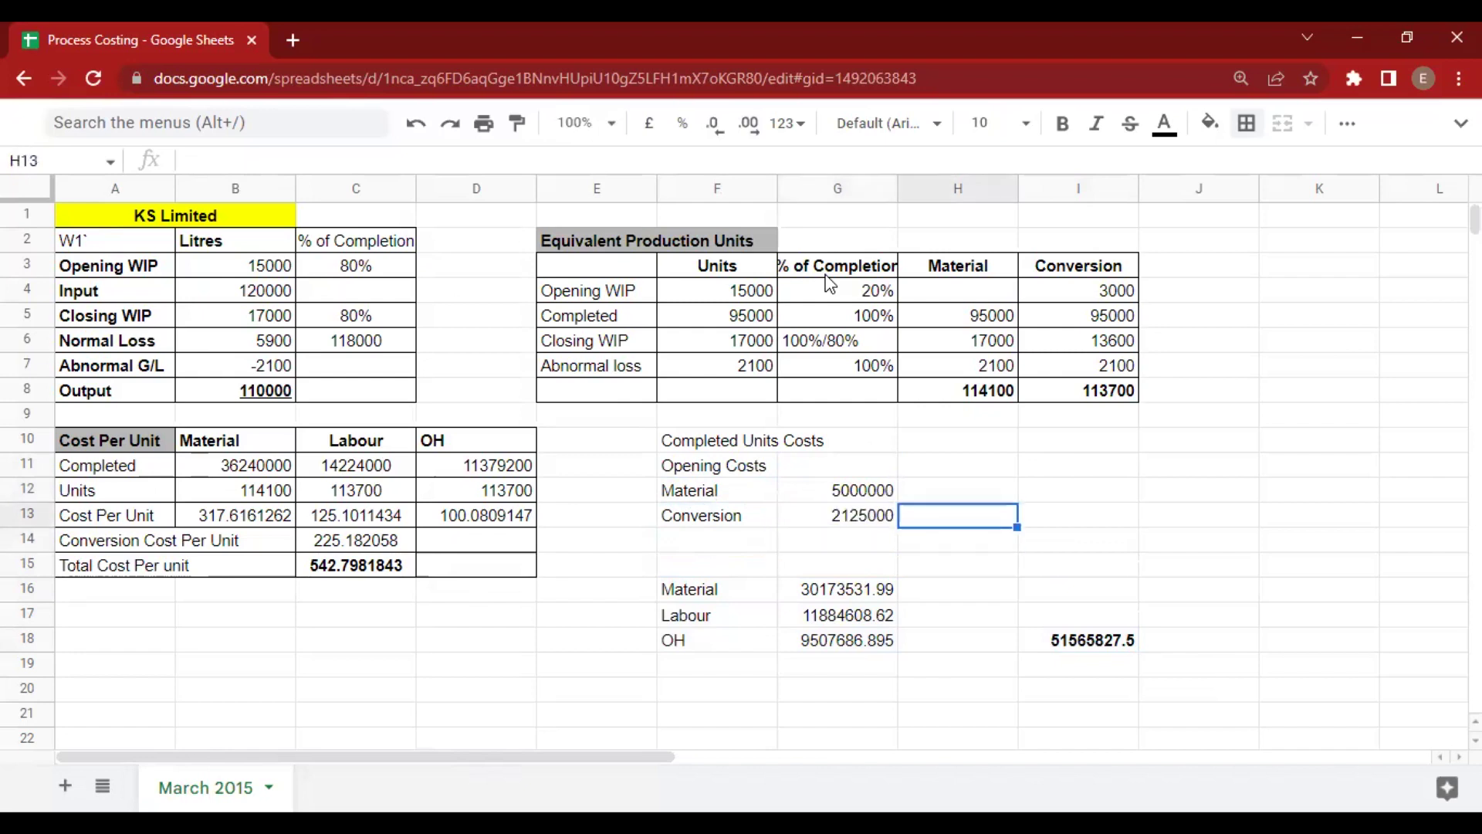
pyautogui.write('=')
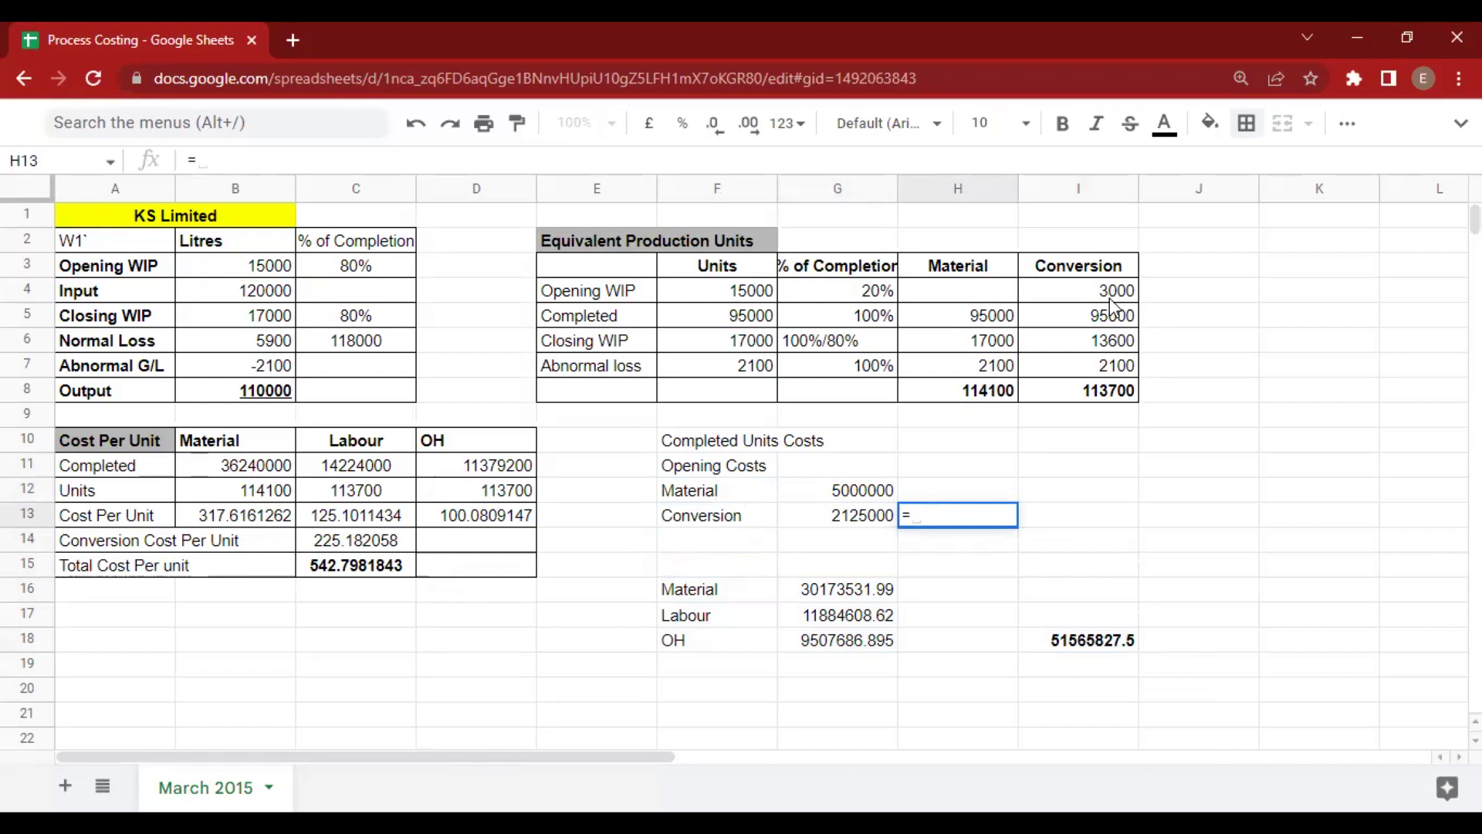
pyautogui.press('Up')
pyautogui.press('Right')
pyautogui.press('Up')
pyautogui.press('Up')
pyautogui.press('Up')
pyautogui.press('Up')
pyautogui.press('Up')
pyautogui.press('Up')
pyautogui.press('Up')
pyautogui.press('Up')
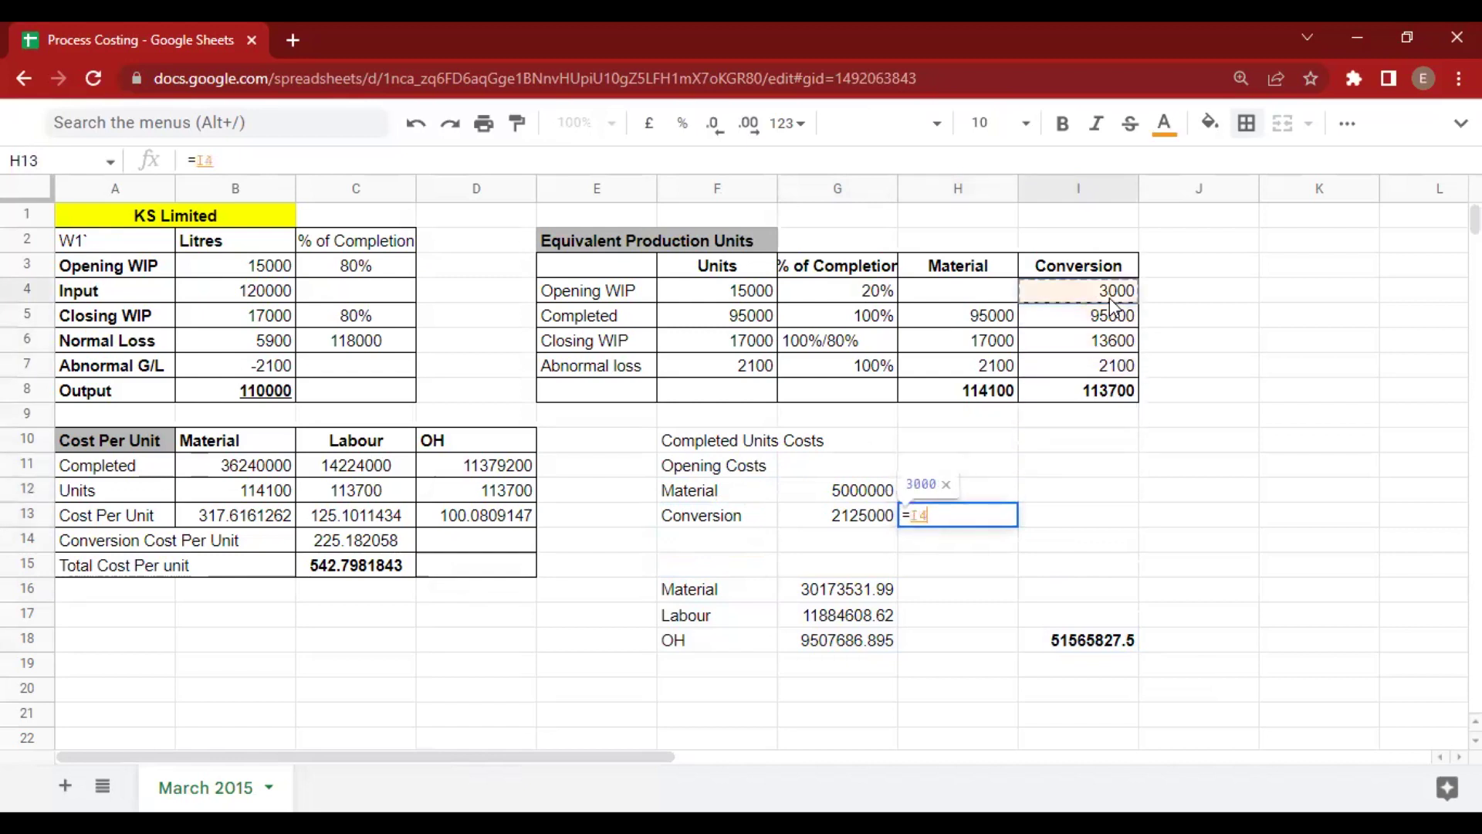
pyautogui.write('*')
pyautogui.press('Left')
pyautogui.press('Left')
pyautogui.press('Left')
pyautogui.press('Left')
pyautogui.press('Left')
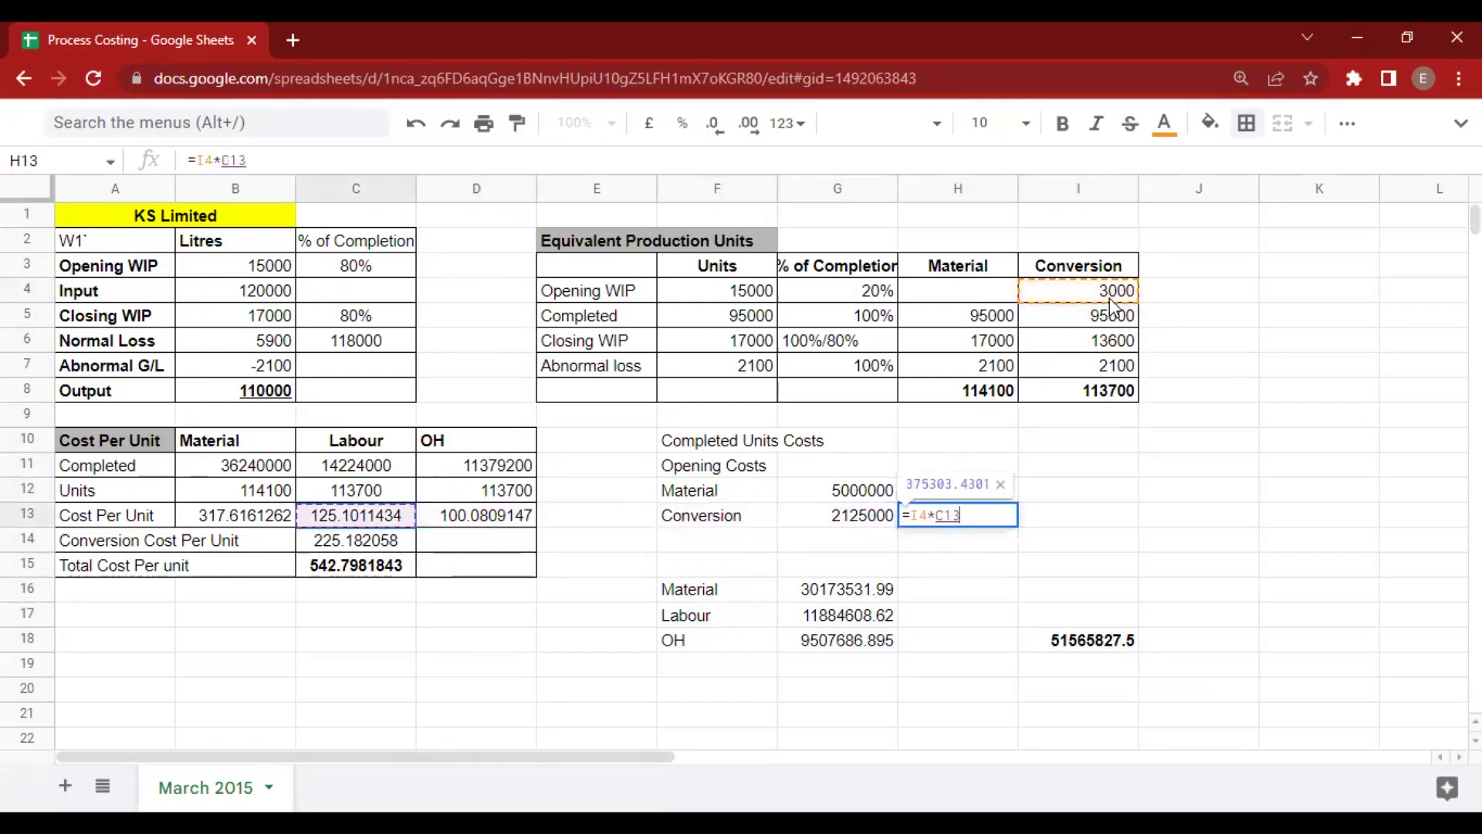
pyautogui.press('Down')
pyautogui.press('Tab')
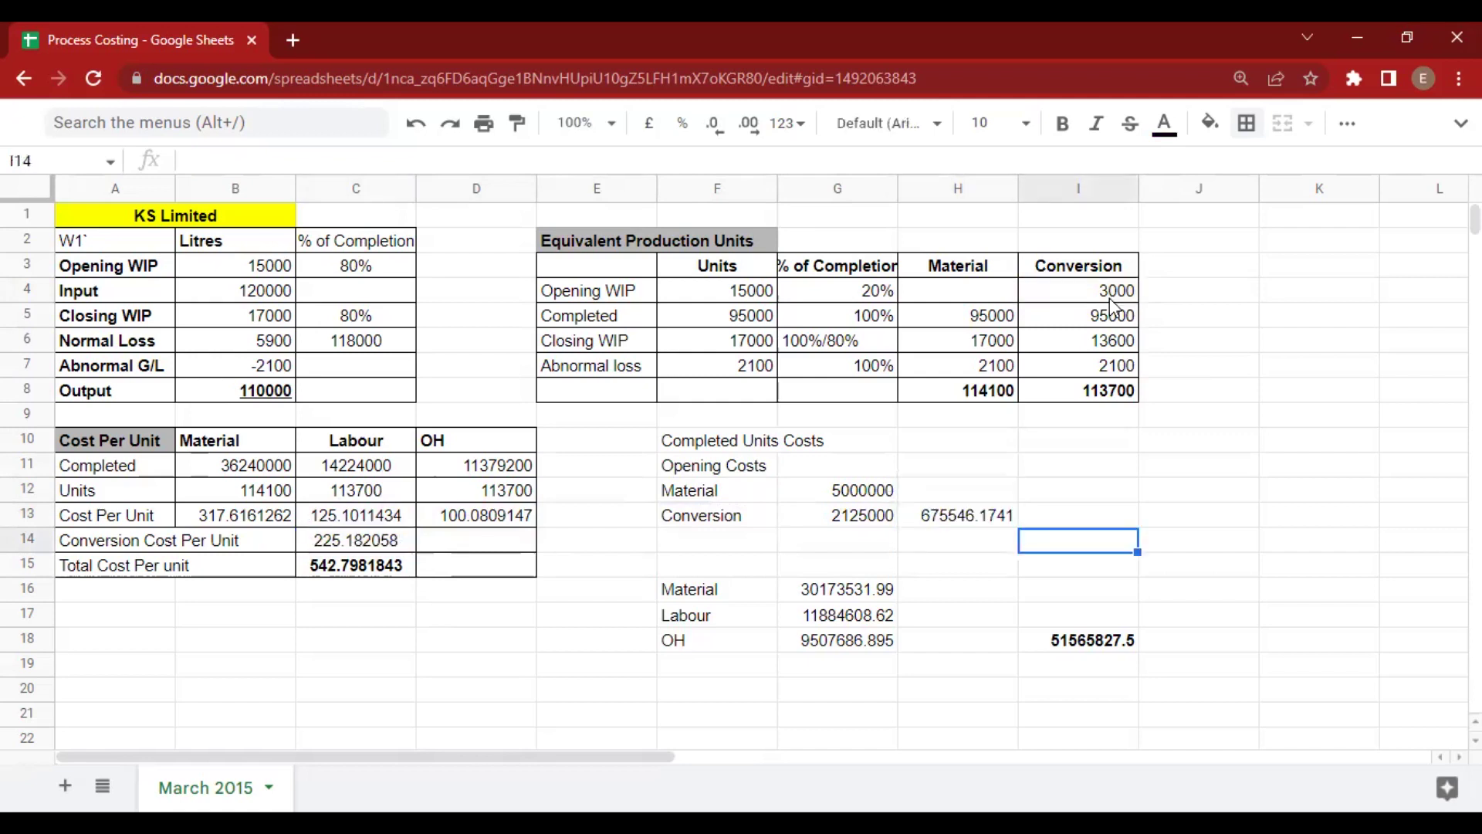
# Total the opening units' costs in I13 with =SUM(H13+G13+G12).
pyautogui.write('=')
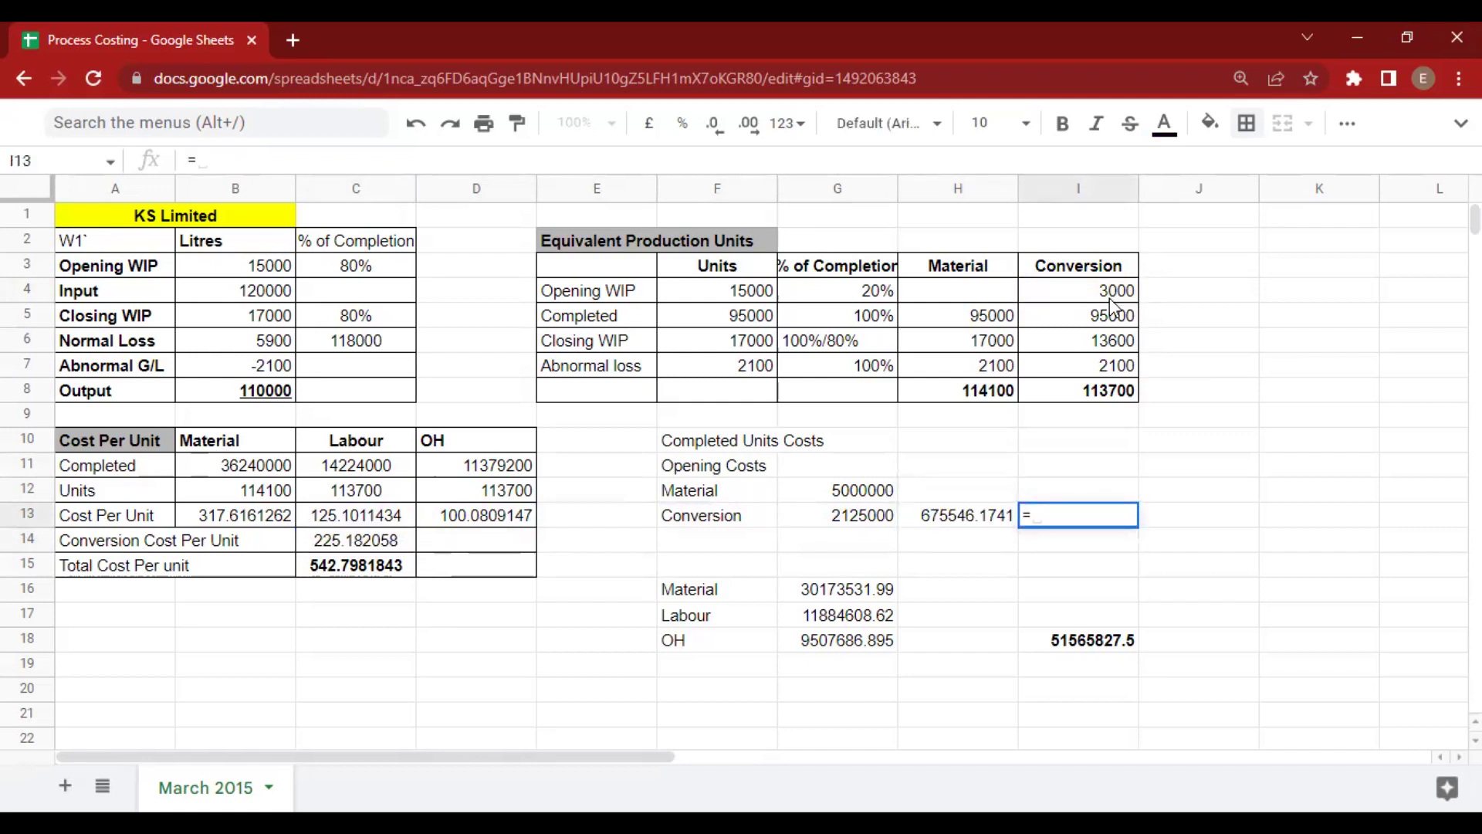
pyautogui.write('sum')
pyautogui.press('Tab')
pyautogui.press('Left')
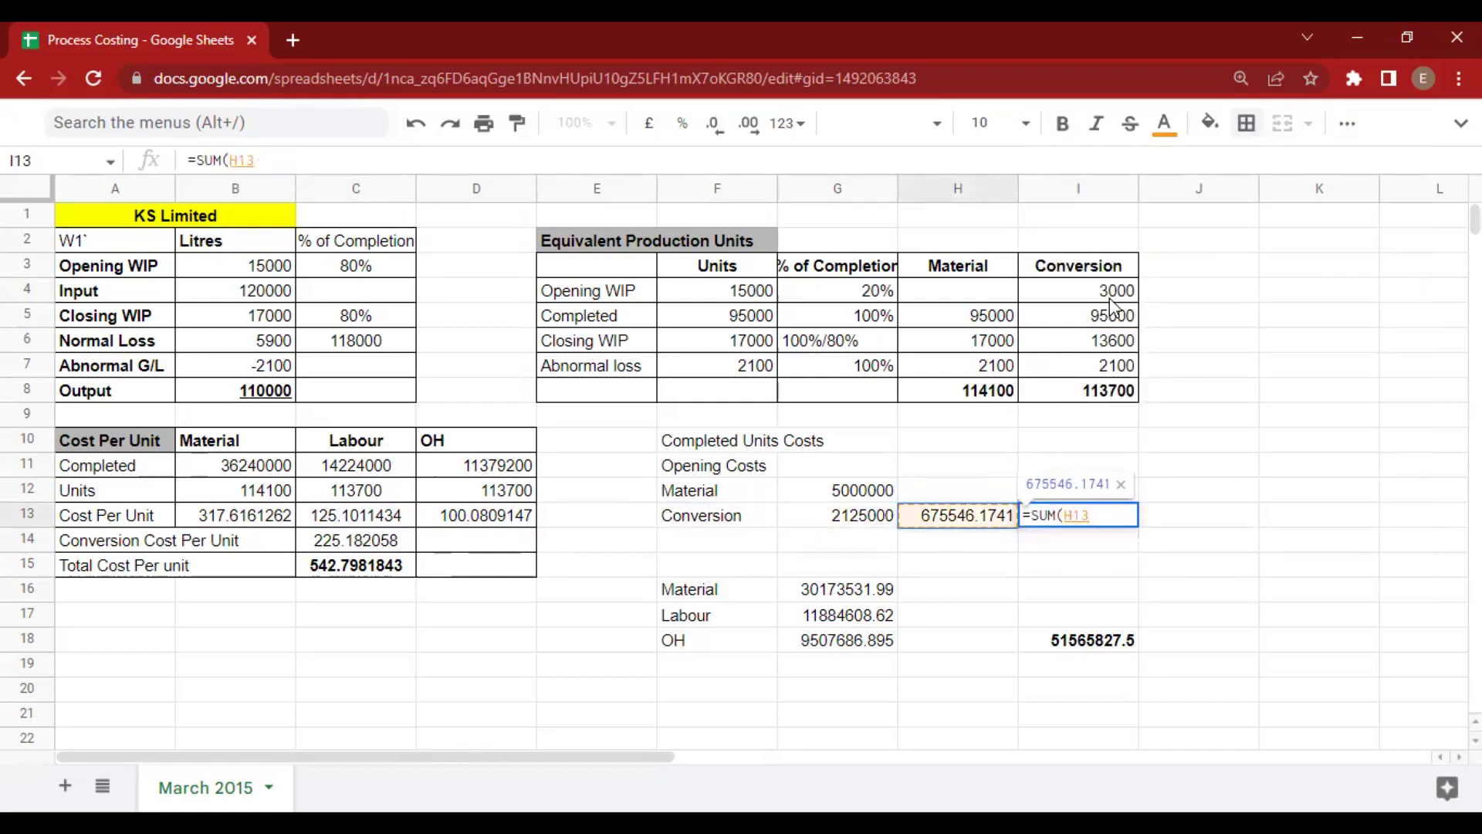
pyautogui.write('+')
pyautogui.press('Left')
pyautogui.press('Left')
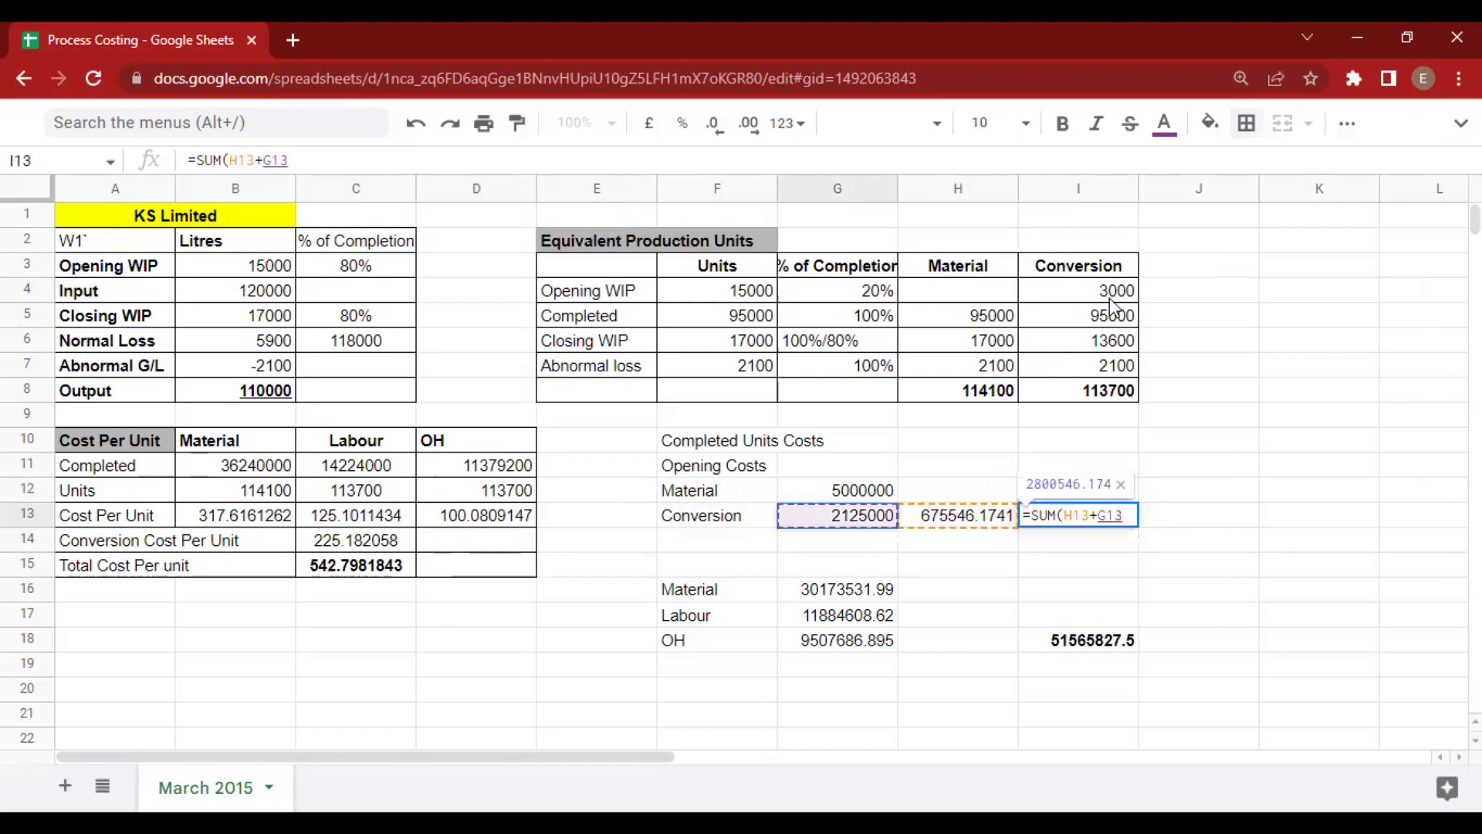
pyautogui.write('+')
pyautogui.press('Left')
pyautogui.press('Left')
pyautogui.press('Up')
pyautogui.press('Return')
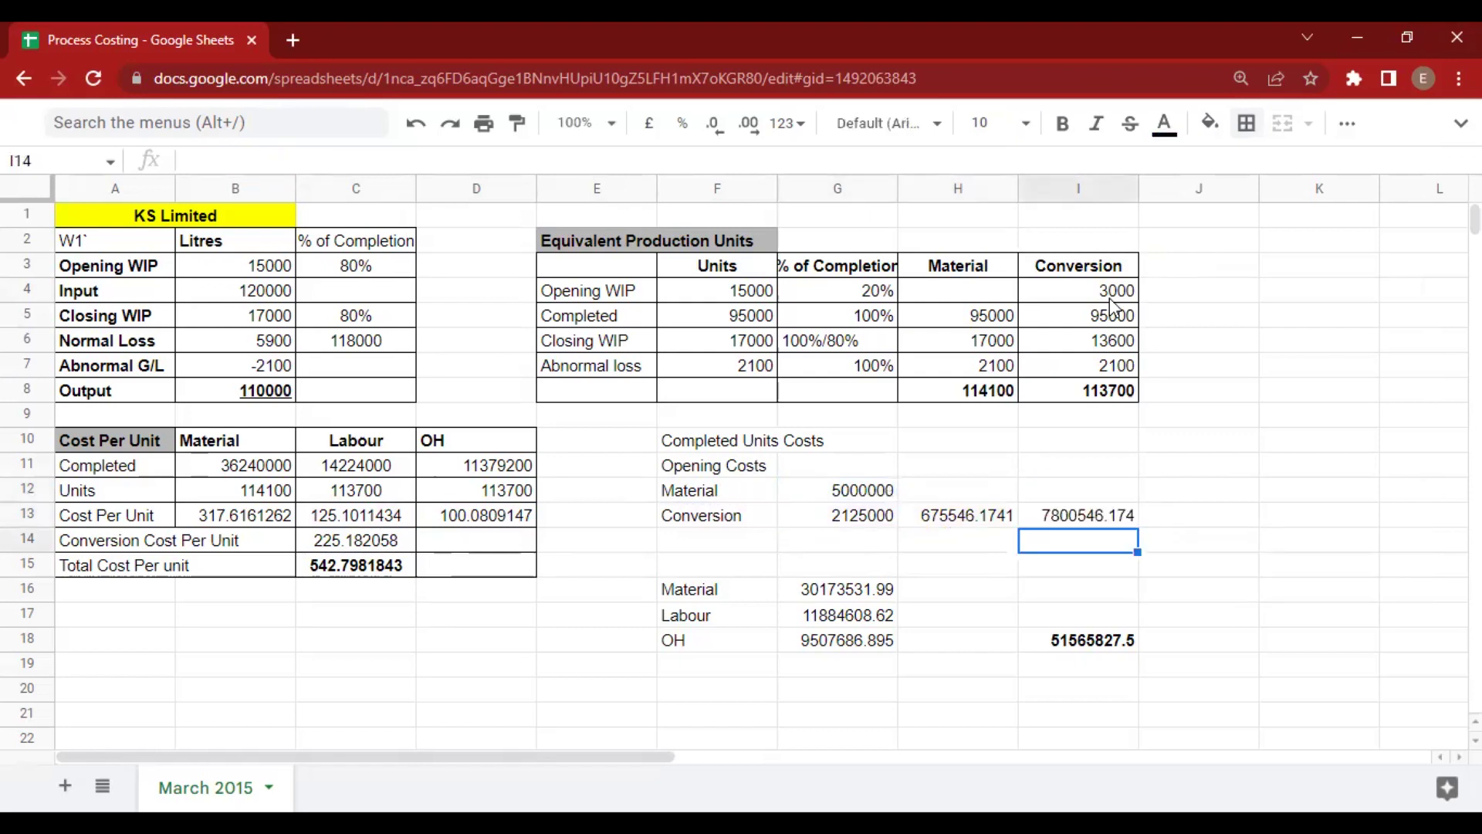
pyautogui.press('Down')
pyautogui.press('Down')
pyautogui.press('Down')
pyautogui.press('Down')
pyautogui.press('Down')
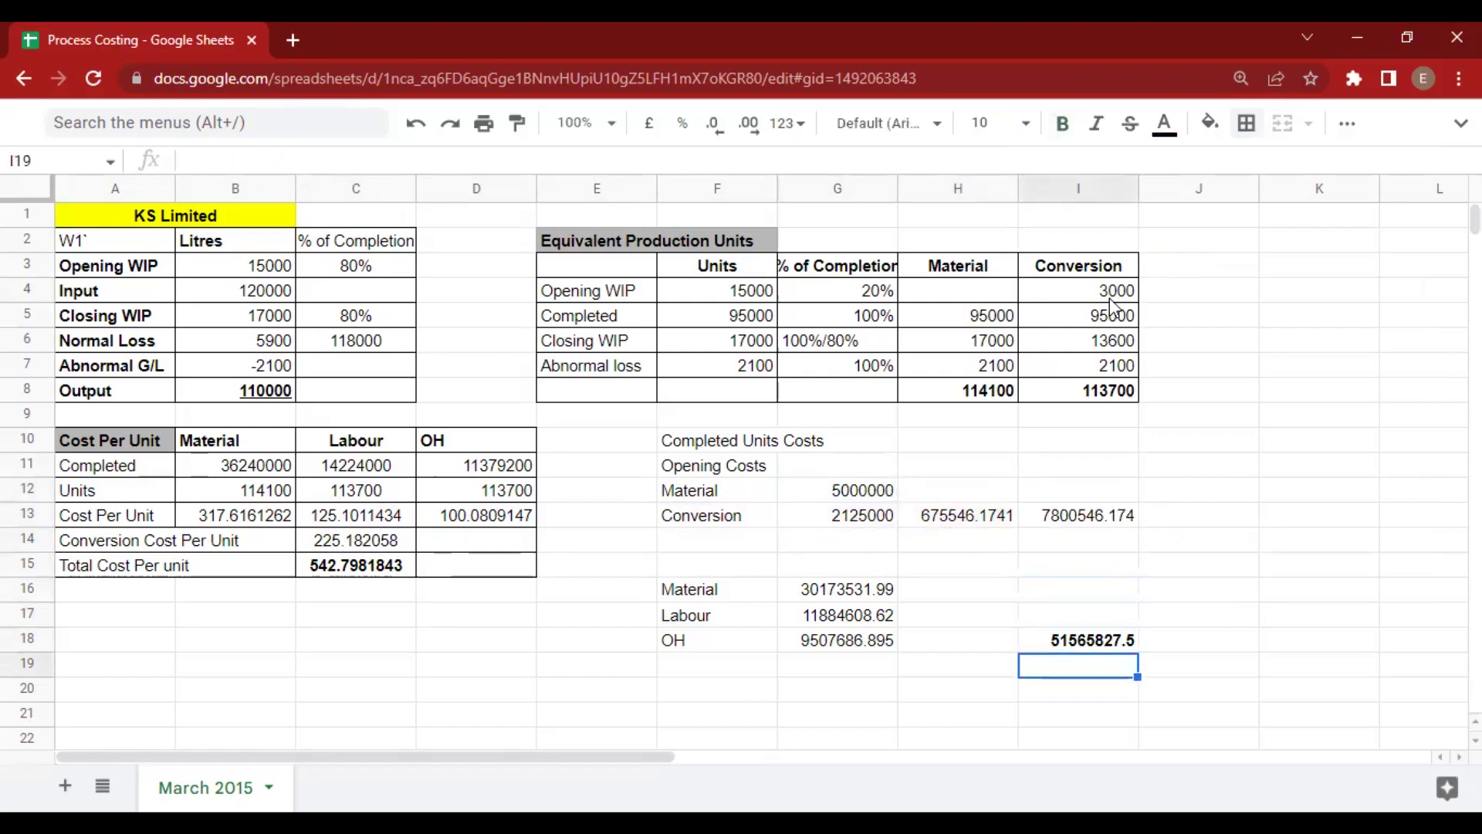
pyautogui.press('Left')
pyautogui.press('Left')
pyautogui.press('Down')
pyautogui.press('Left')
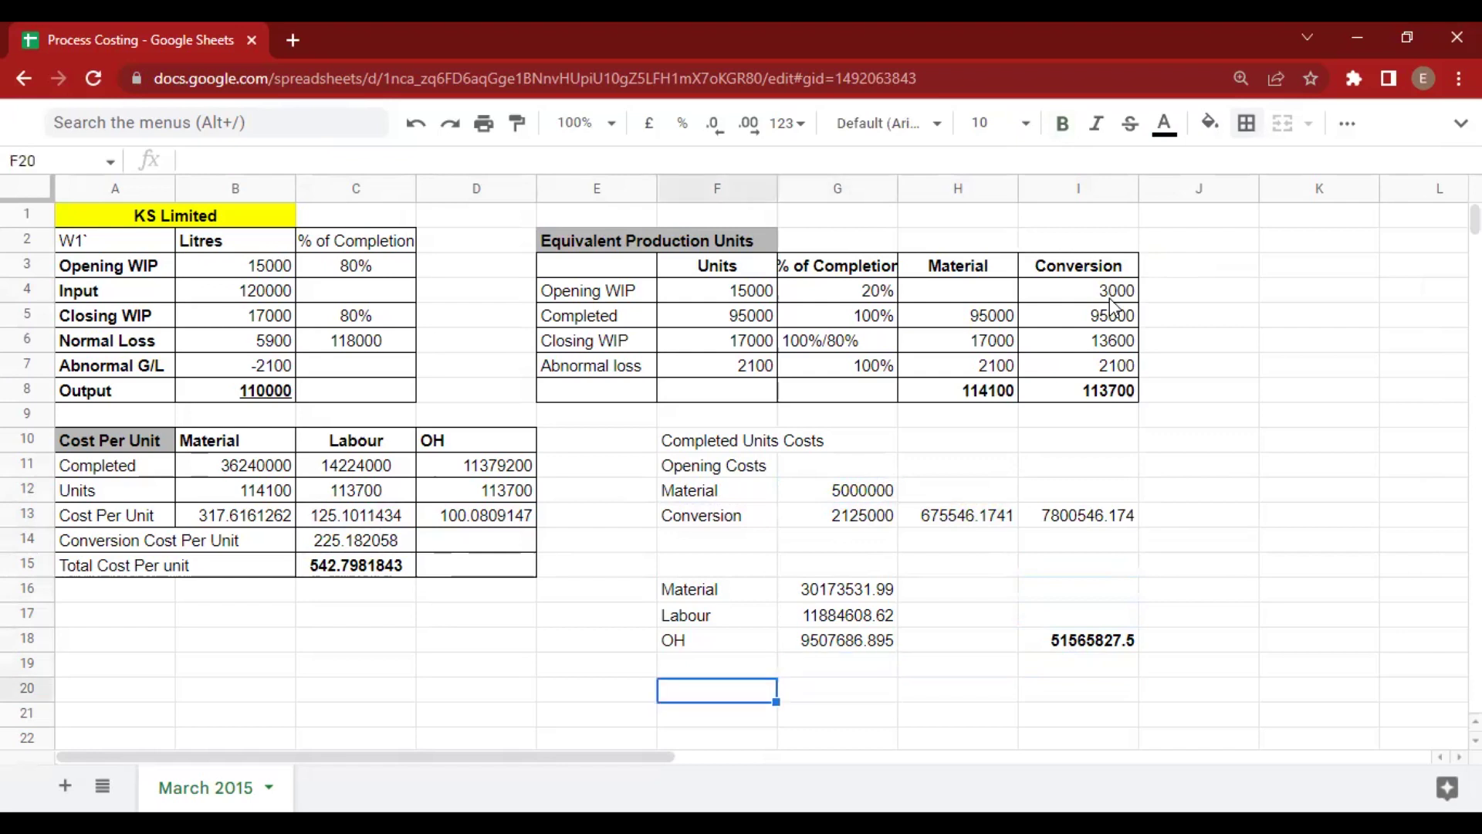
pyautogui.write('Com')
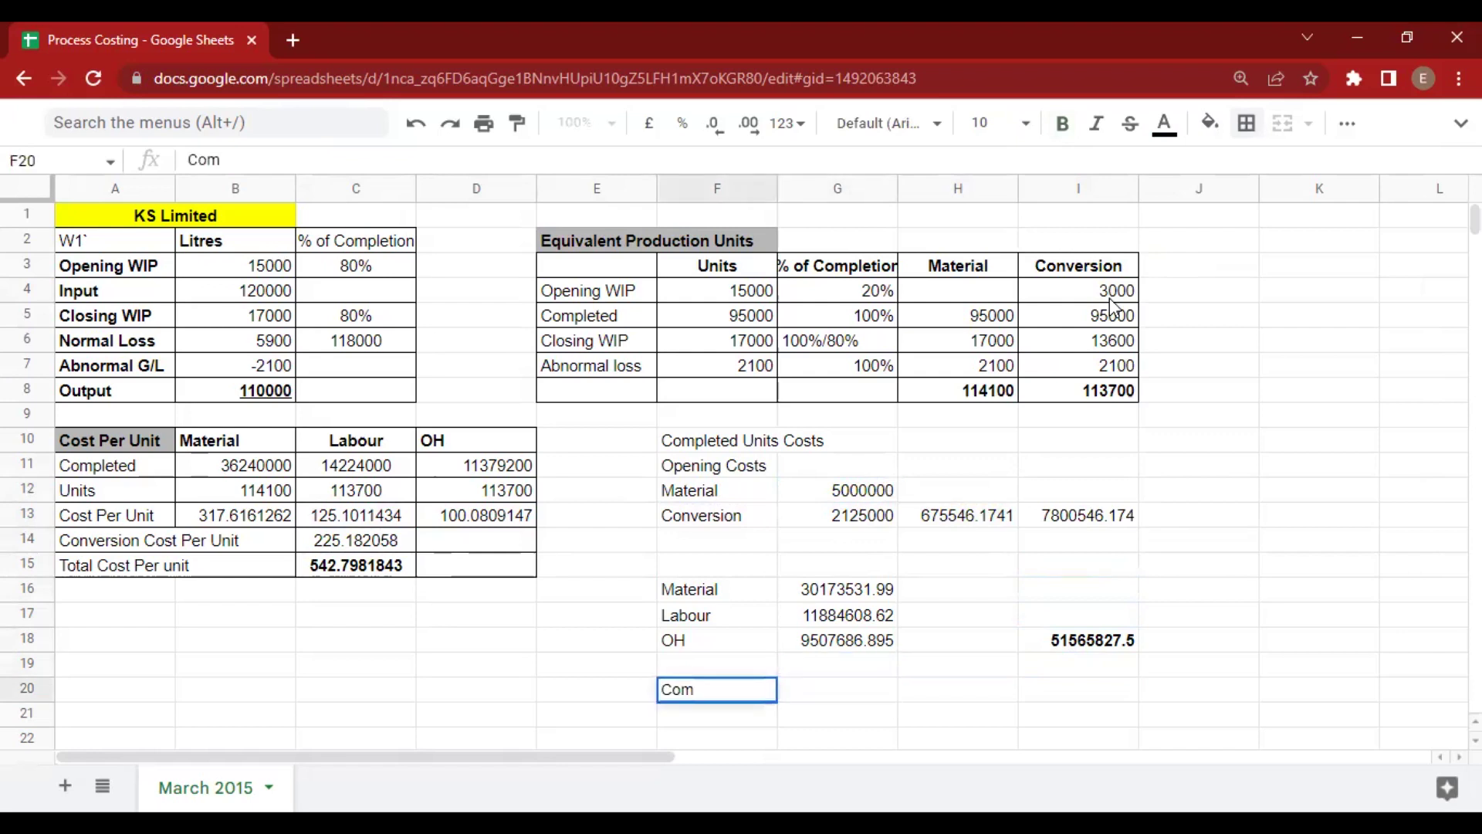
pyautogui.press('BackSpace')
pyautogui.press('BackSpace')
pyautogui.press('BackSpace')
# Total the cost of all completed units in I19 with =SUM(I13:I18).
pyautogui.press('Right')
pyautogui.press('Right')
pyautogui.press('Right')
pyautogui.press('Up')
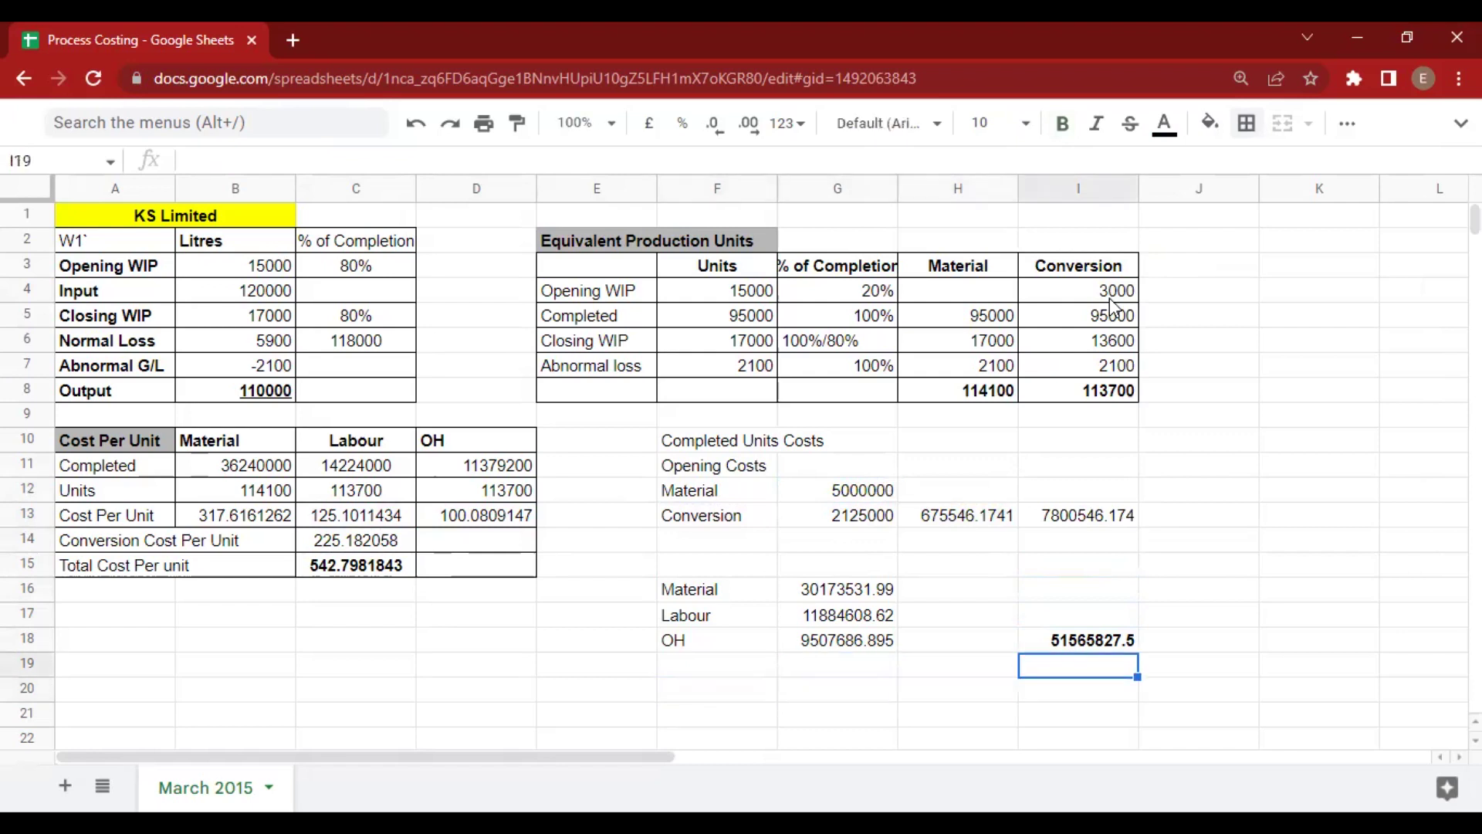
pyautogui.write('=SUM(')
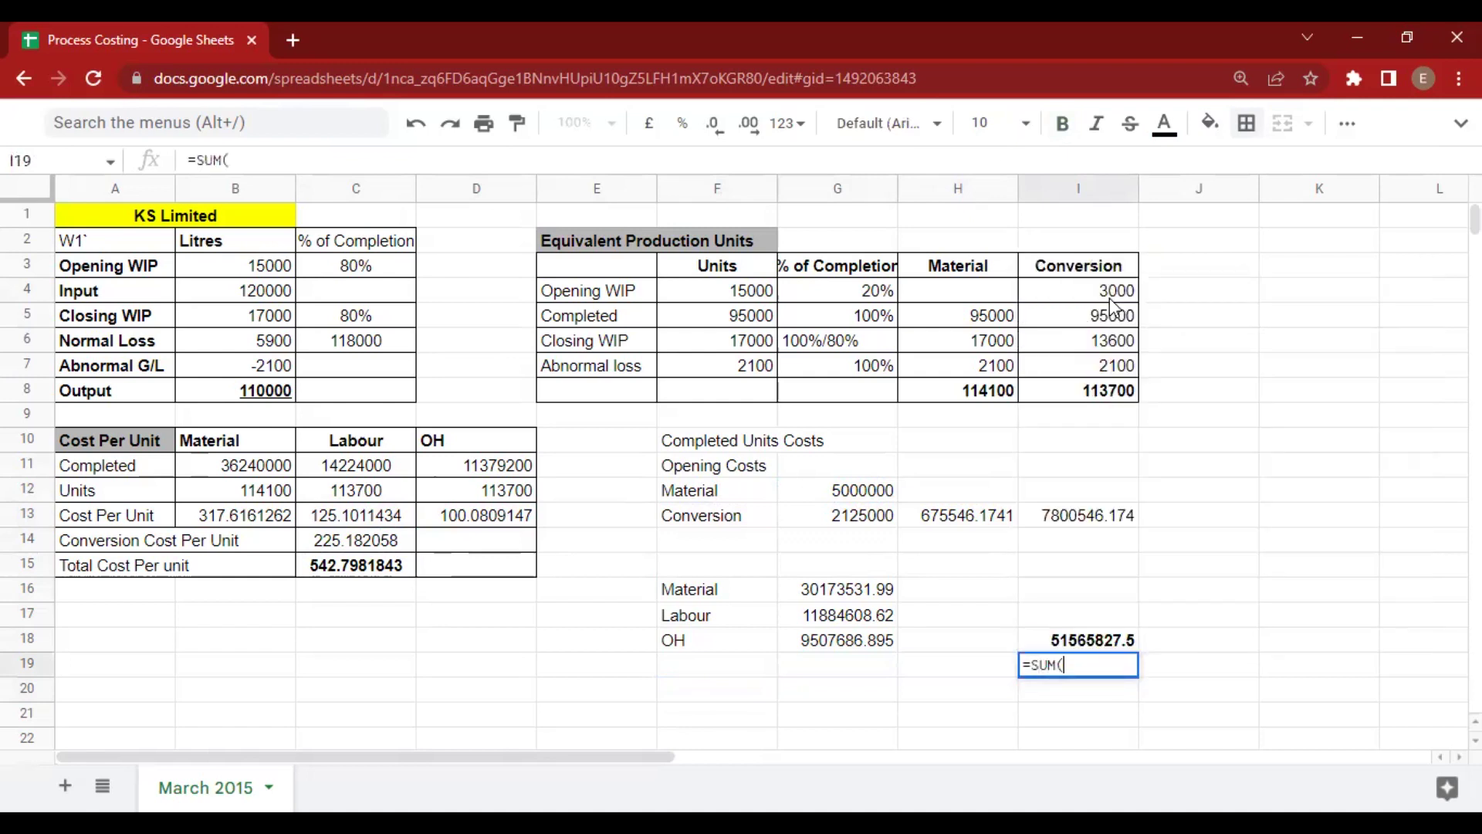
pyautogui.press('Up')
pyautogui.hotkey('shift', 'Up')
pyautogui.hotkey('shift', 'Up')
pyautogui.hotkey('shift', 'Up')
pyautogui.hotkey('shift', 'Up')
pyautogui.hotkey('shift', 'Up')
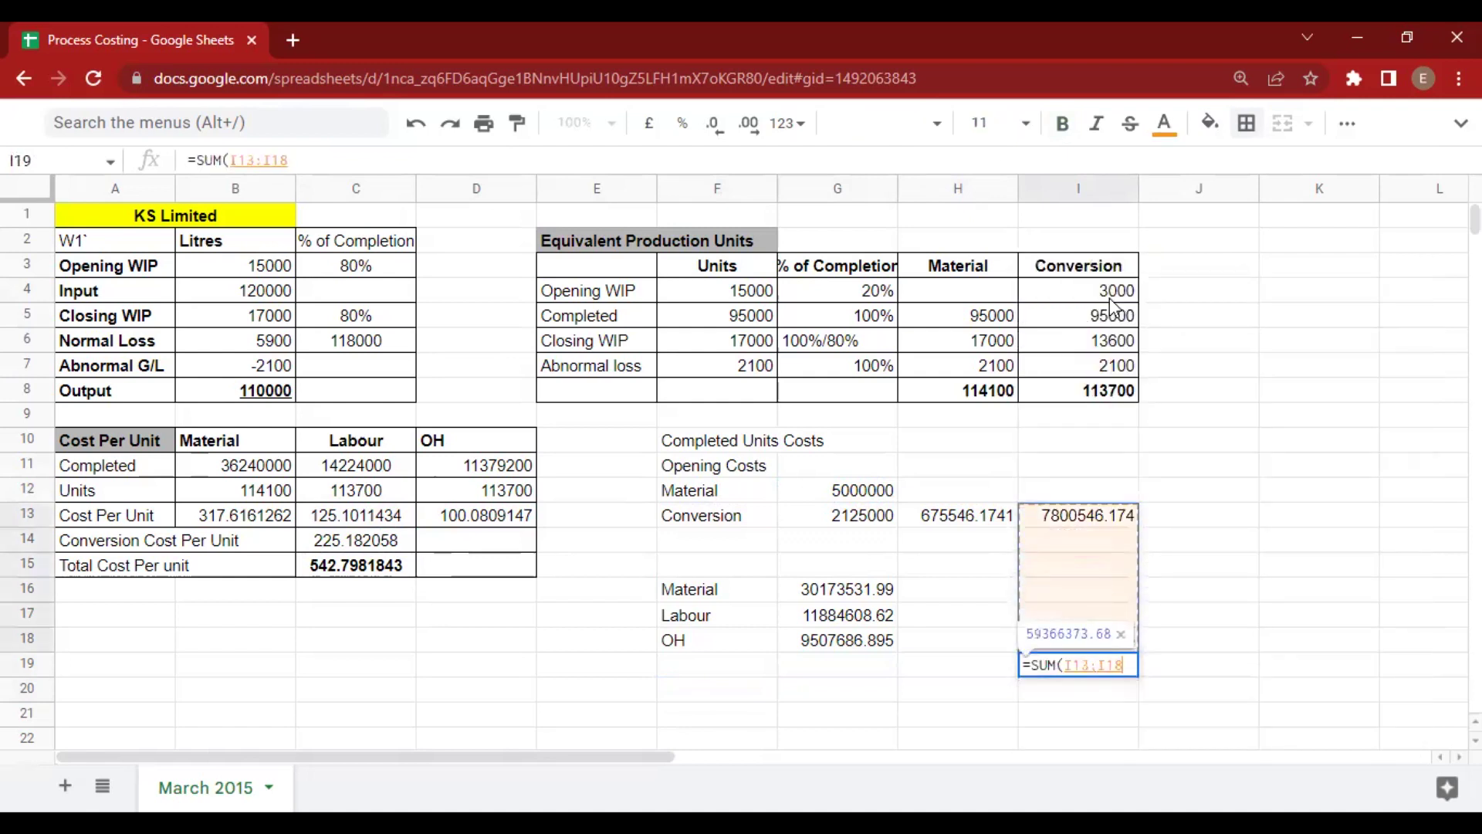
pyautogui.press('Return')
pyautogui.press('Up')
pyautogui.press('Up')
pyautogui.press('Down')
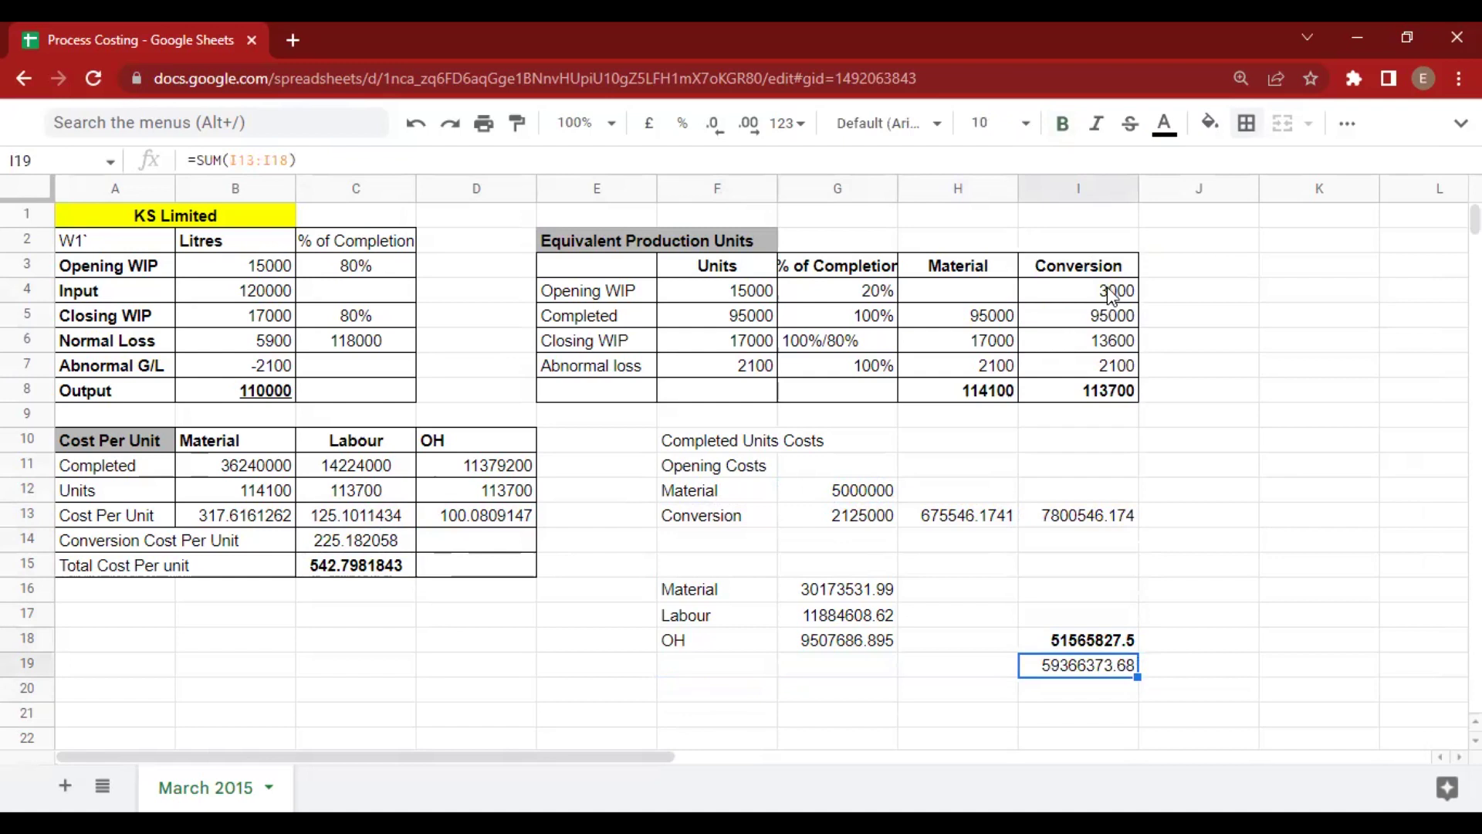
# Format the total in I19 to show no decimal places and fill the cell yellow.
pyautogui.doubleClick(712, 131)
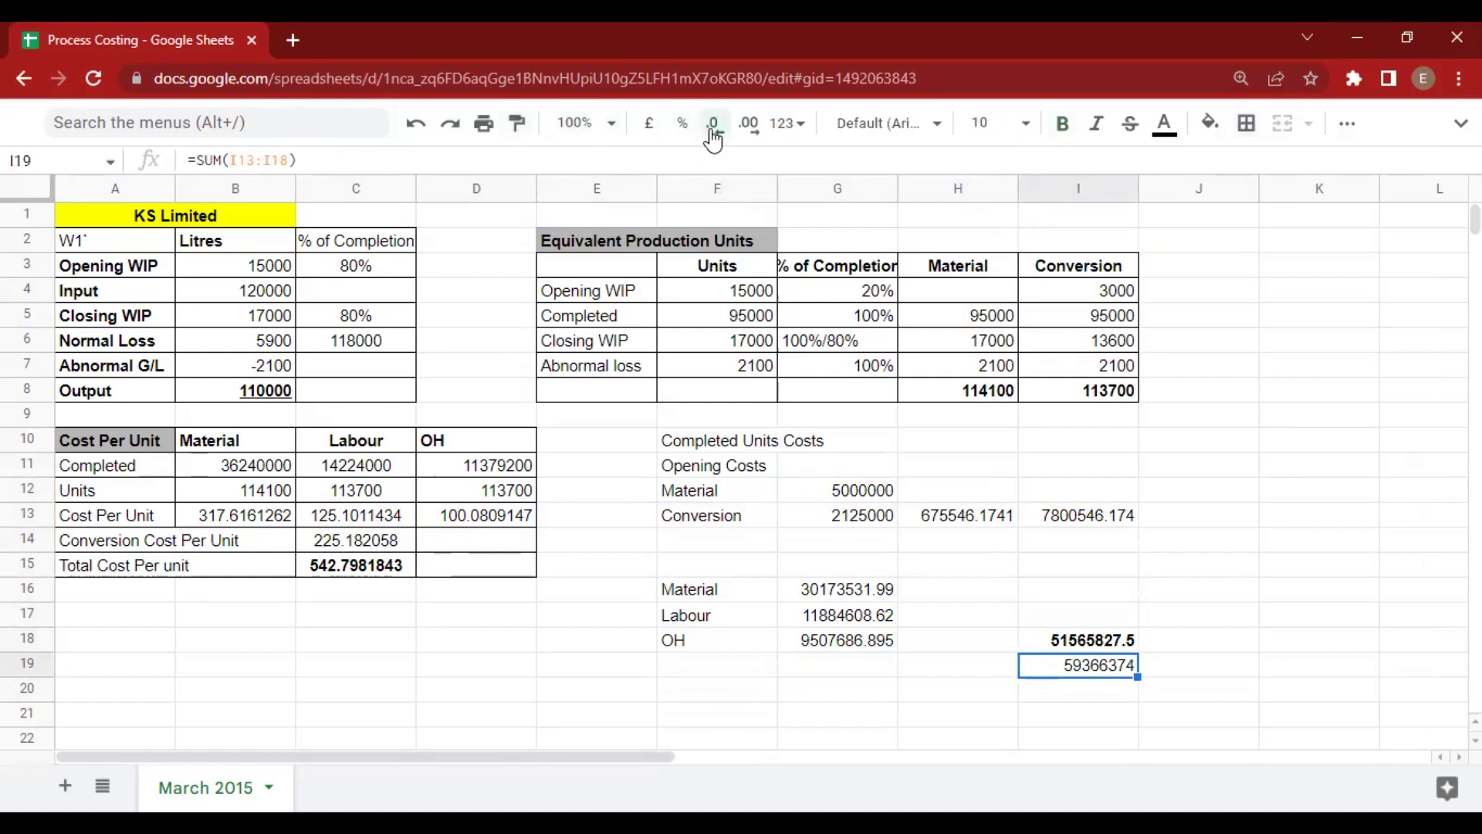
pyautogui.click(1211, 123)
pyautogui.click(1043, 232)
pyautogui.click(1305, 591)
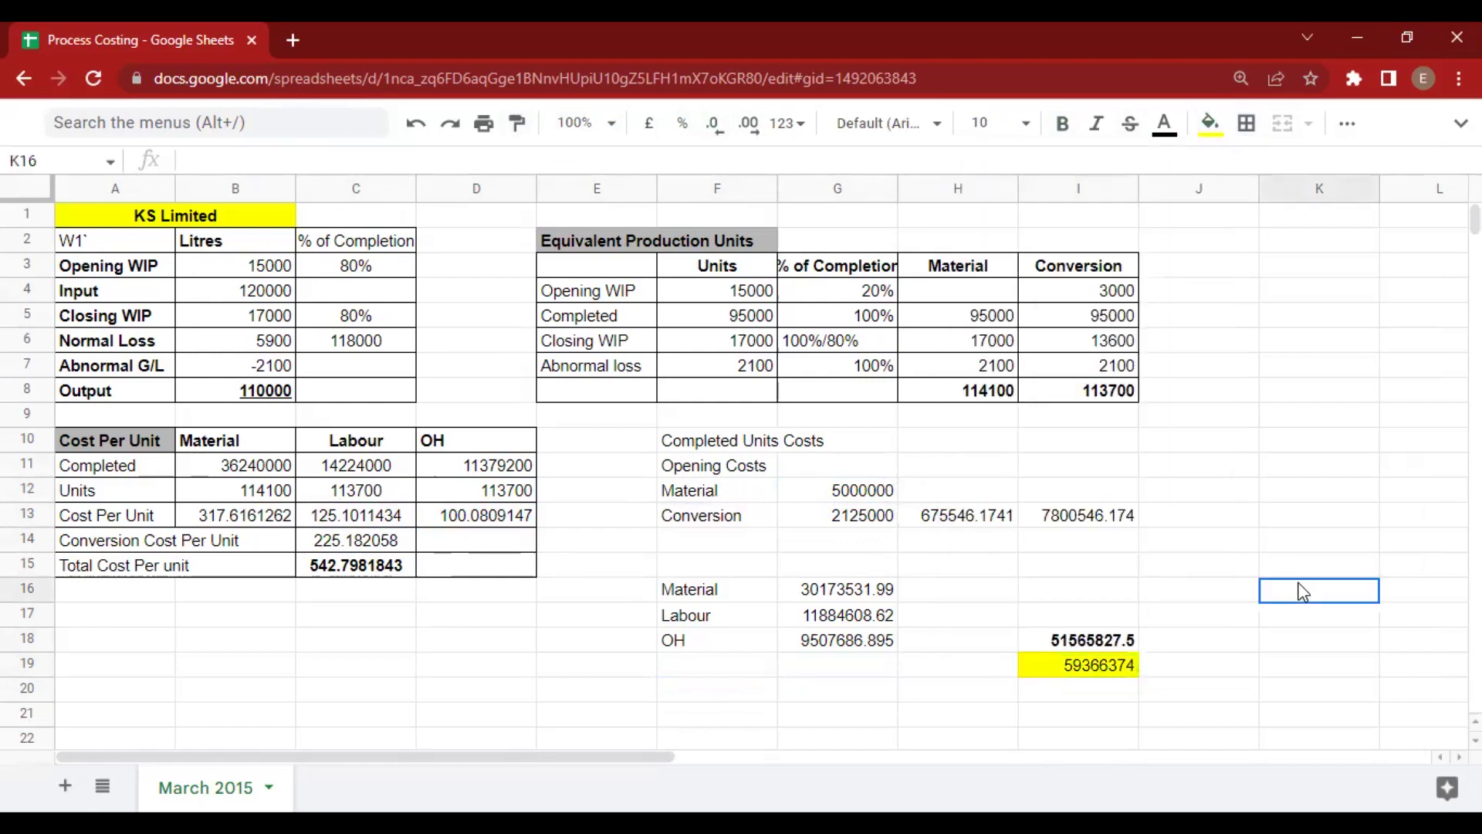
# Apply all borders to the completed units cost table F10:I19.
pyautogui.moveTo(680, 444); pyautogui.dragTo(1096, 669)
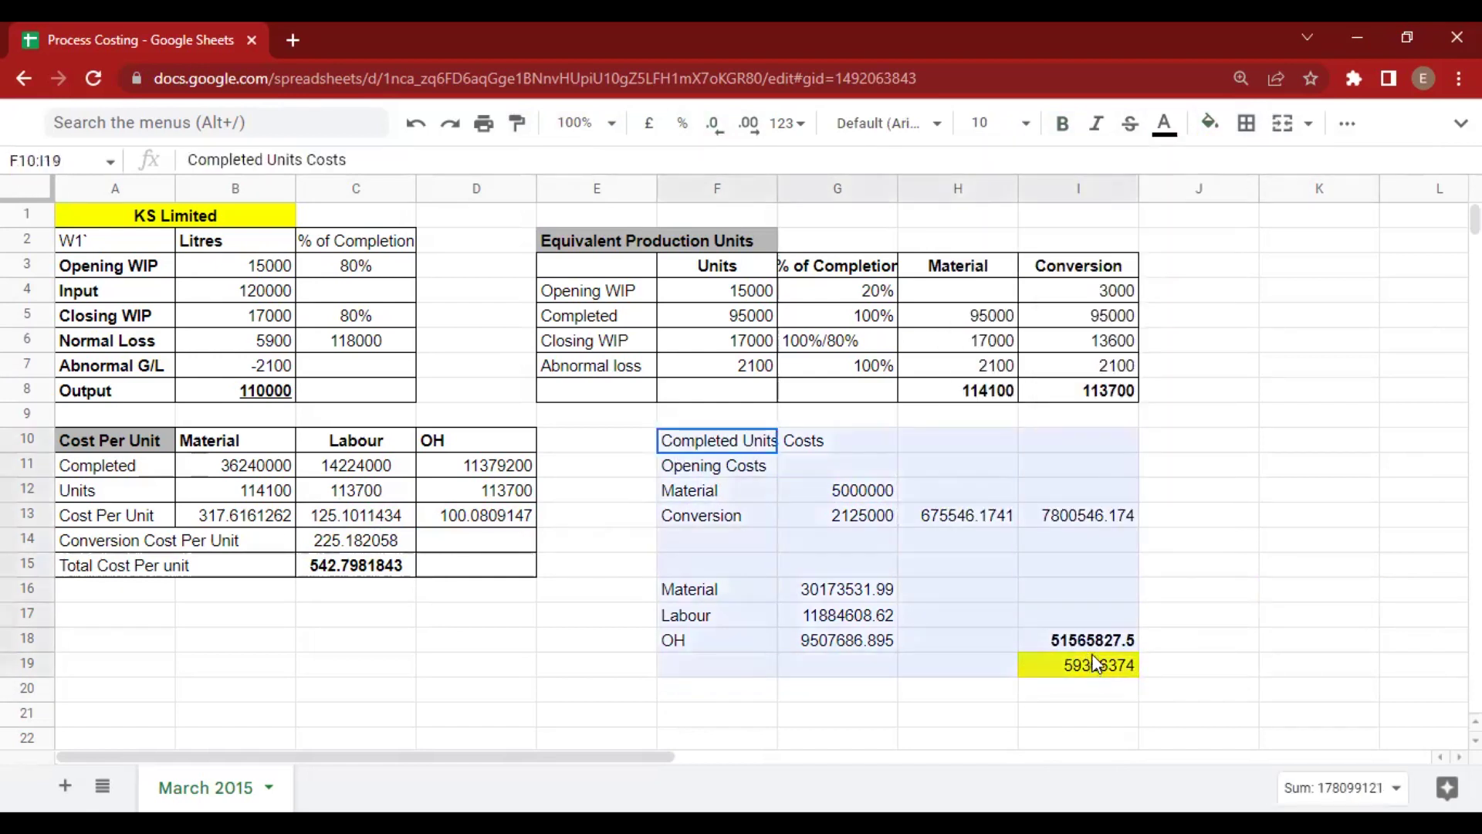
pyautogui.click(1247, 123)
pyautogui.click(1253, 176)
# Merge the Completed Units Costs heading across F10:G10 and fill it grey.
pyautogui.click(740, 443)
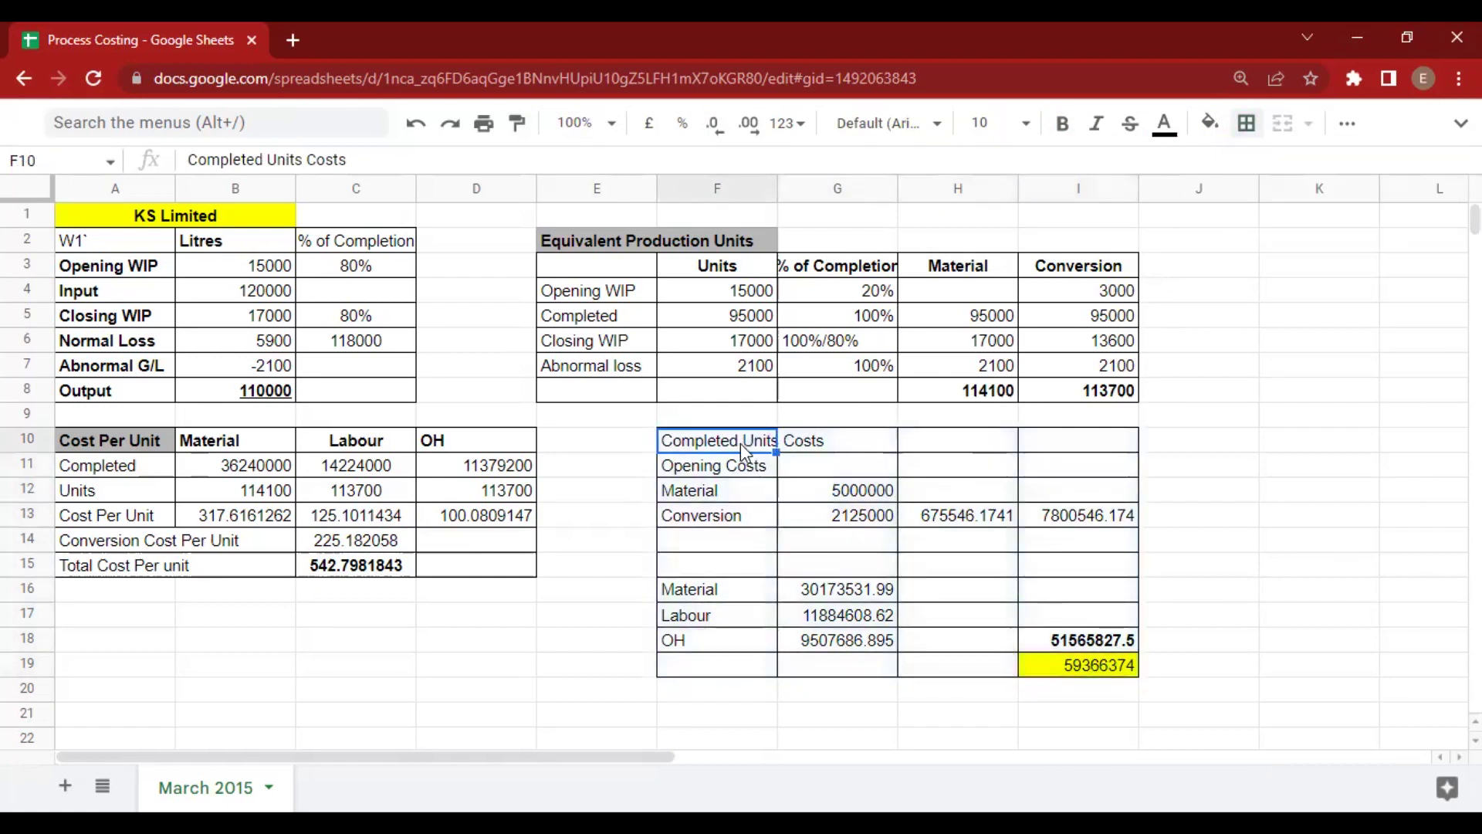
pyautogui.hotkey('shift', 'Right')
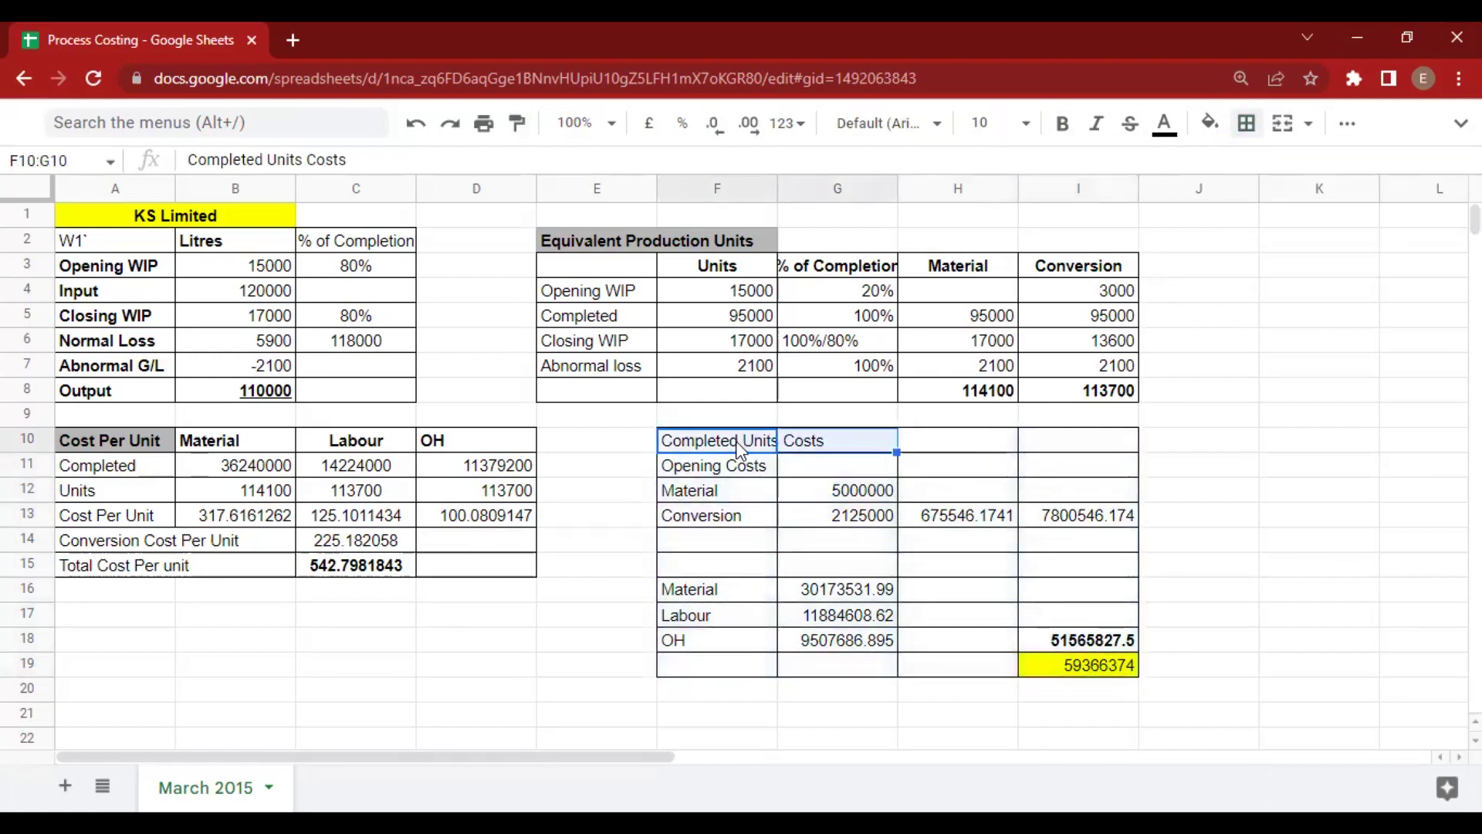
pyautogui.click(1282, 123)
pyautogui.click(1210, 122)
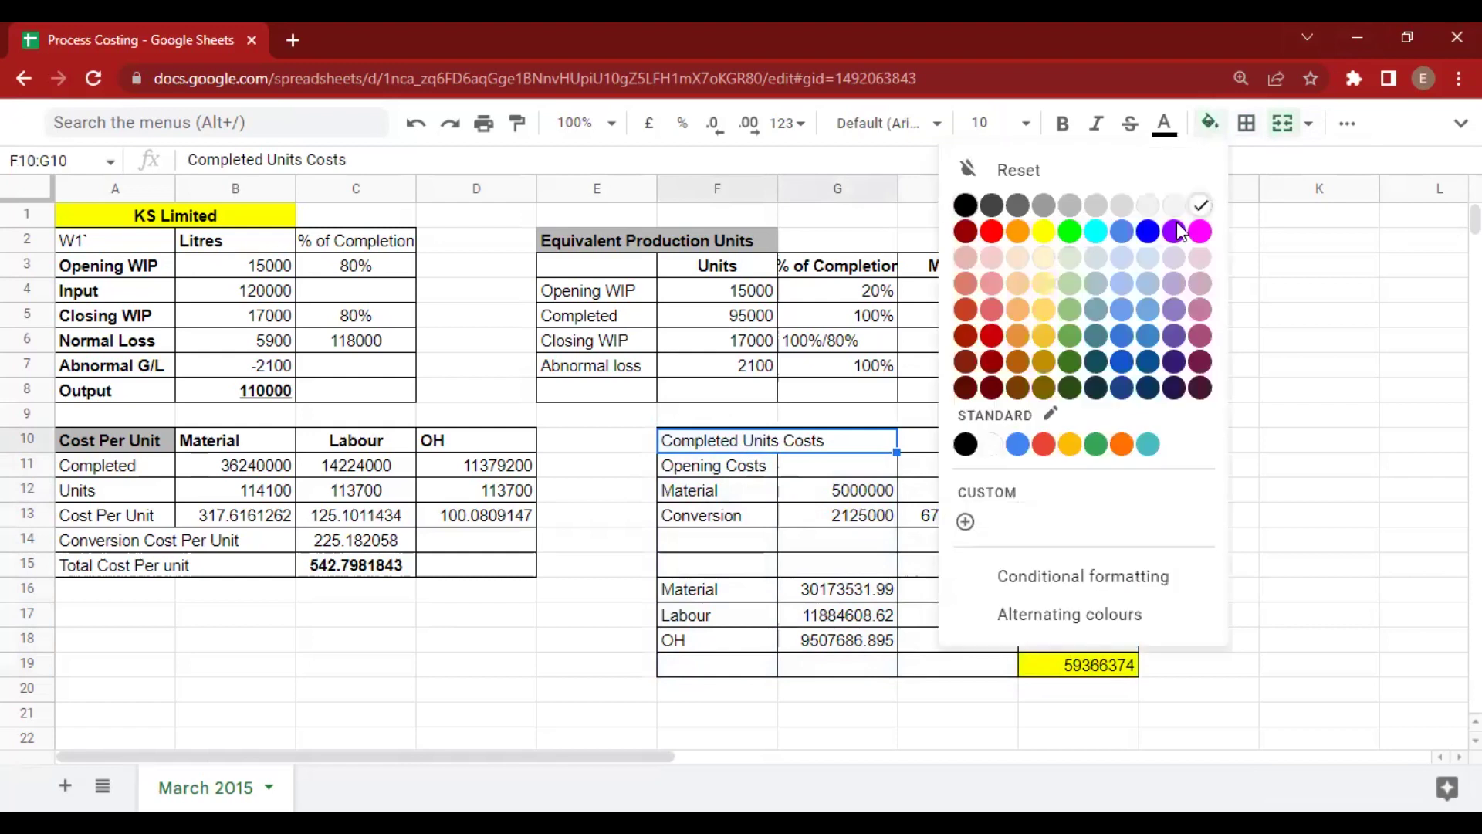
pyautogui.click(1089, 213)
pyautogui.click(553, 595)
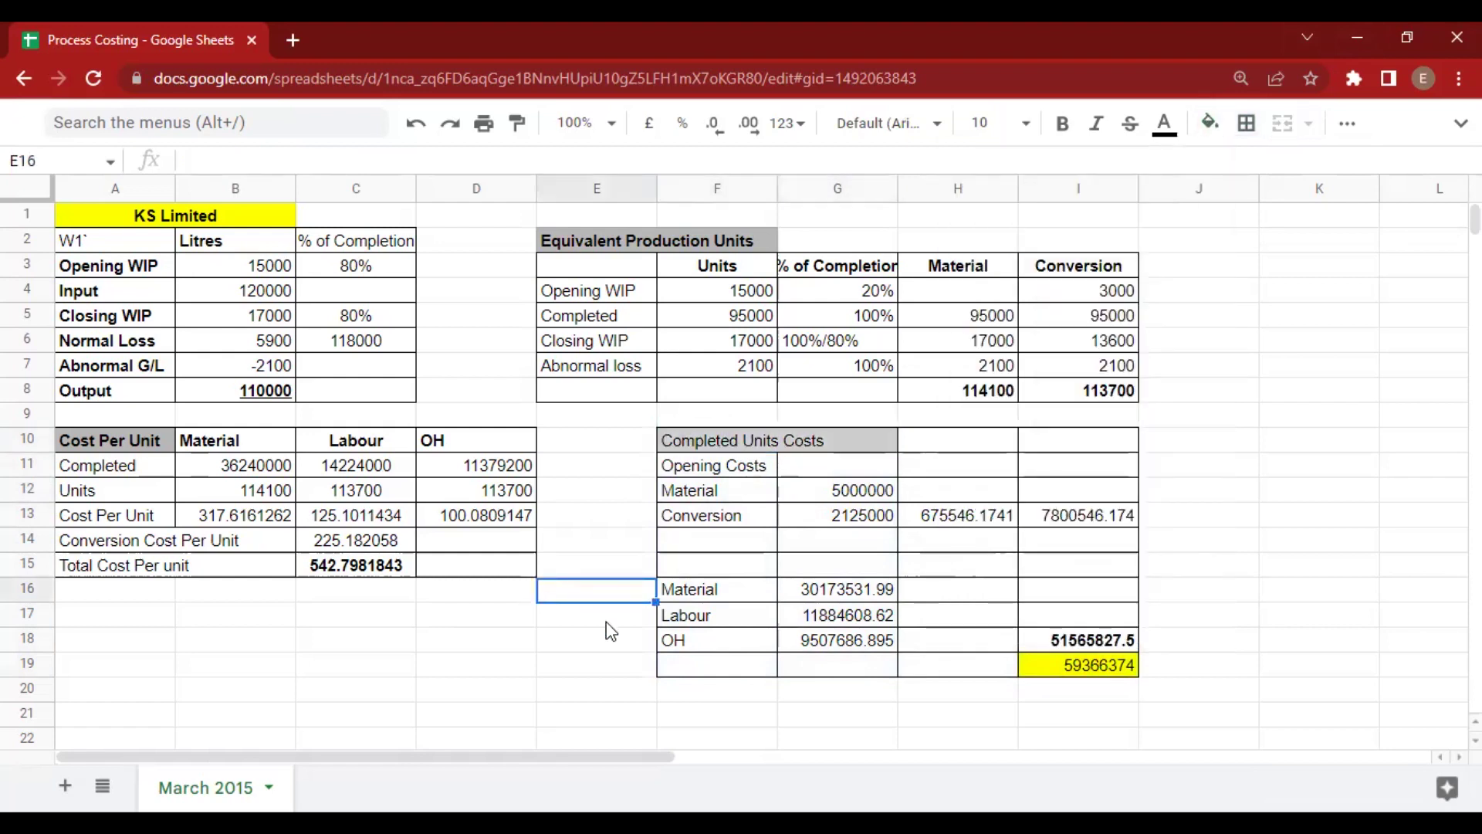
# Check the required parts of the KS Limited question, then enter the heading Accounting Entries in A17 of the spreadsheet.
pyautogui.hotkey('alt', 'Tab')
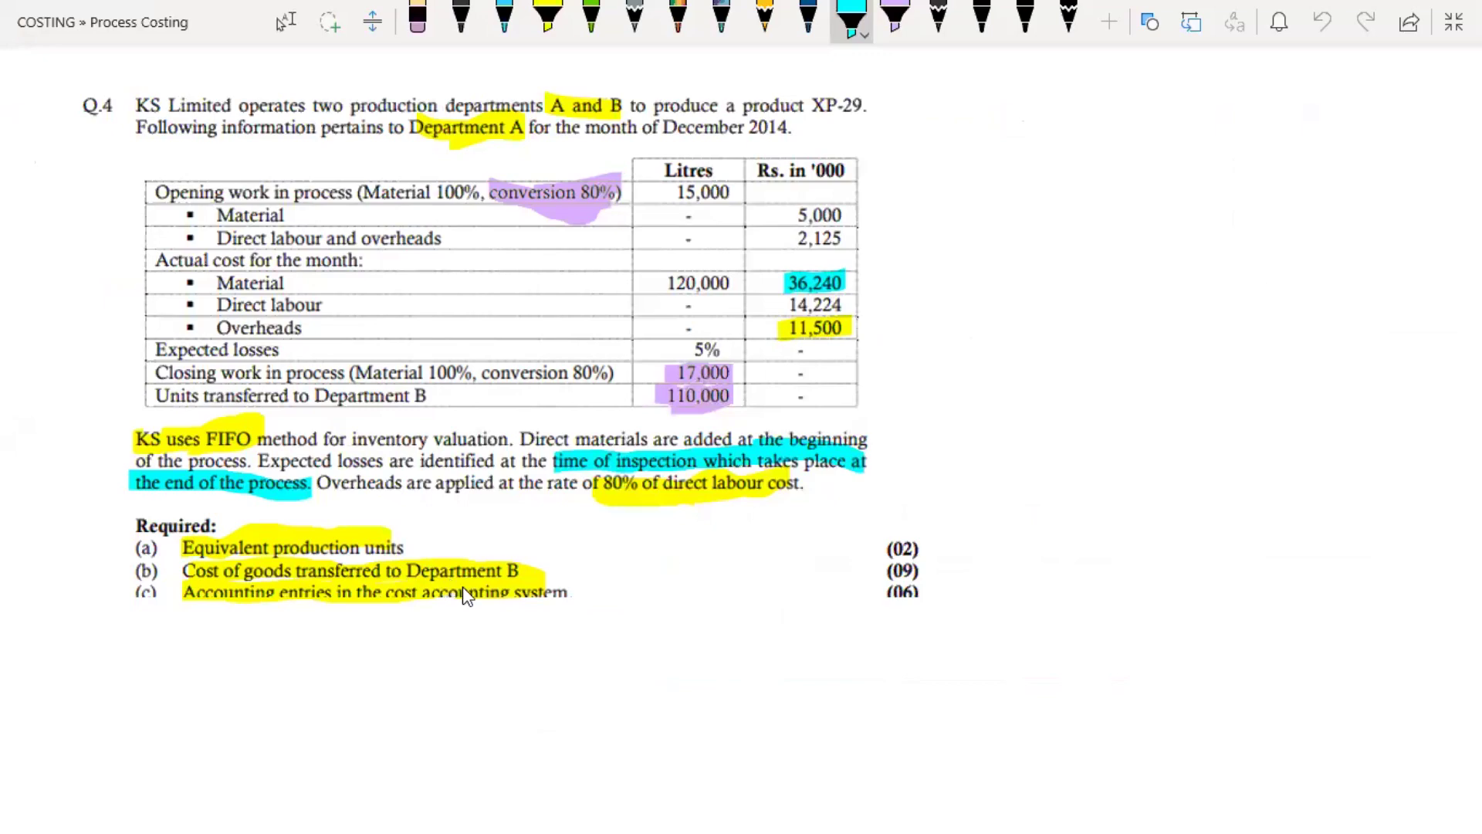
pyautogui.hotkey('alt', 'Tab')
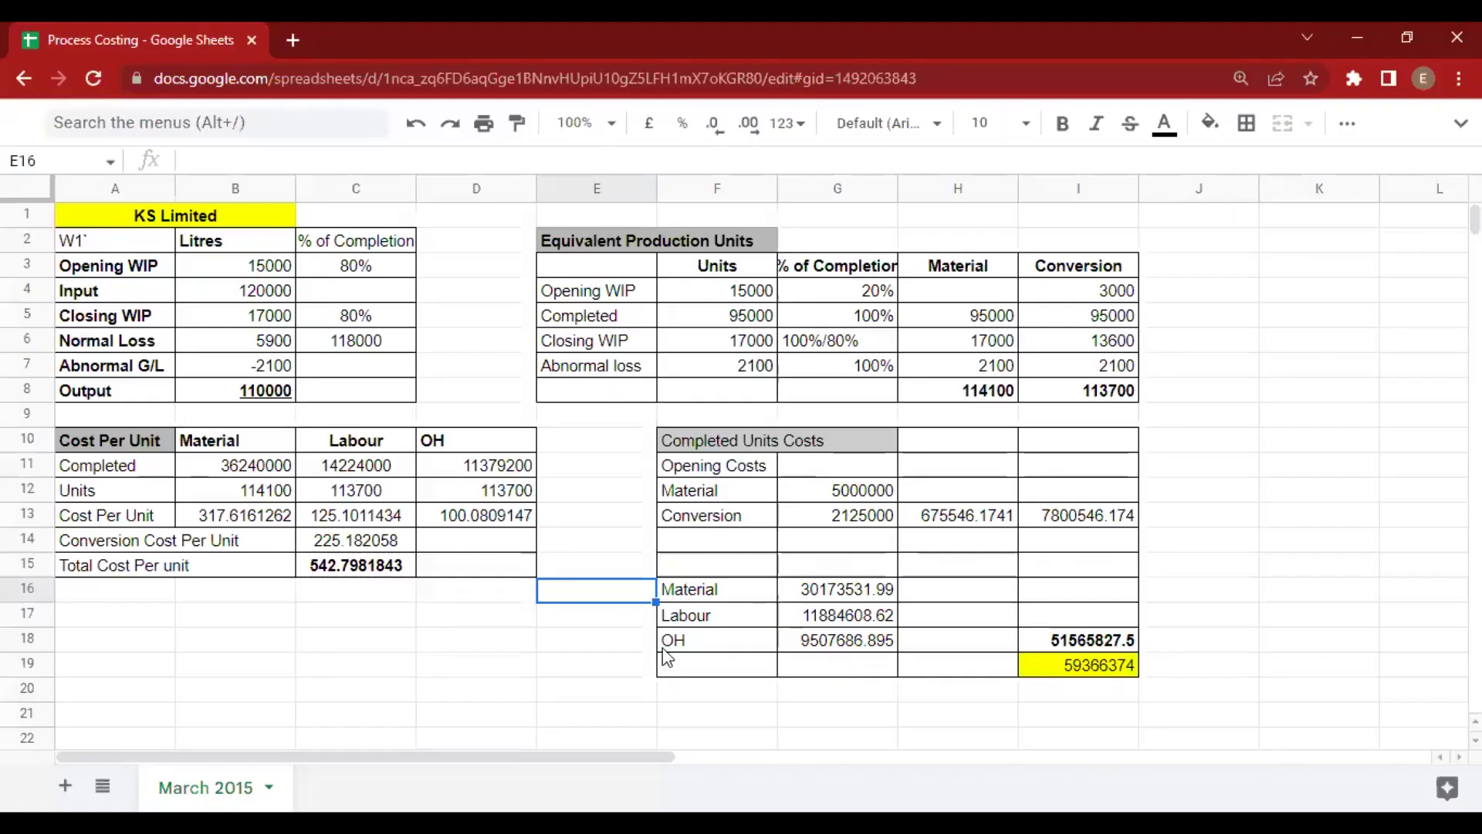
pyautogui.hotkey('alt', 'Tab')
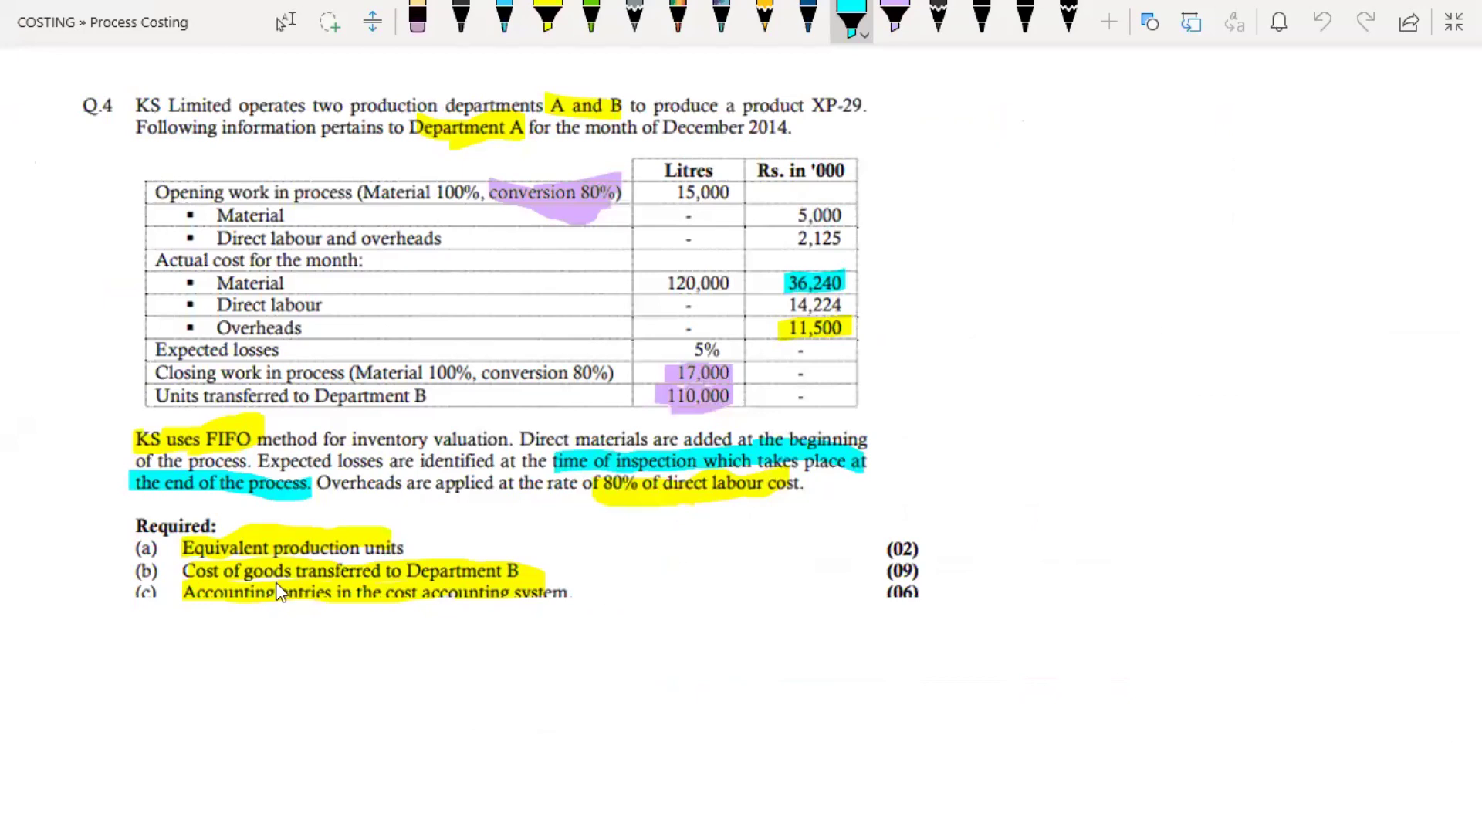
pyautogui.hotkey('alt', 'Tab')
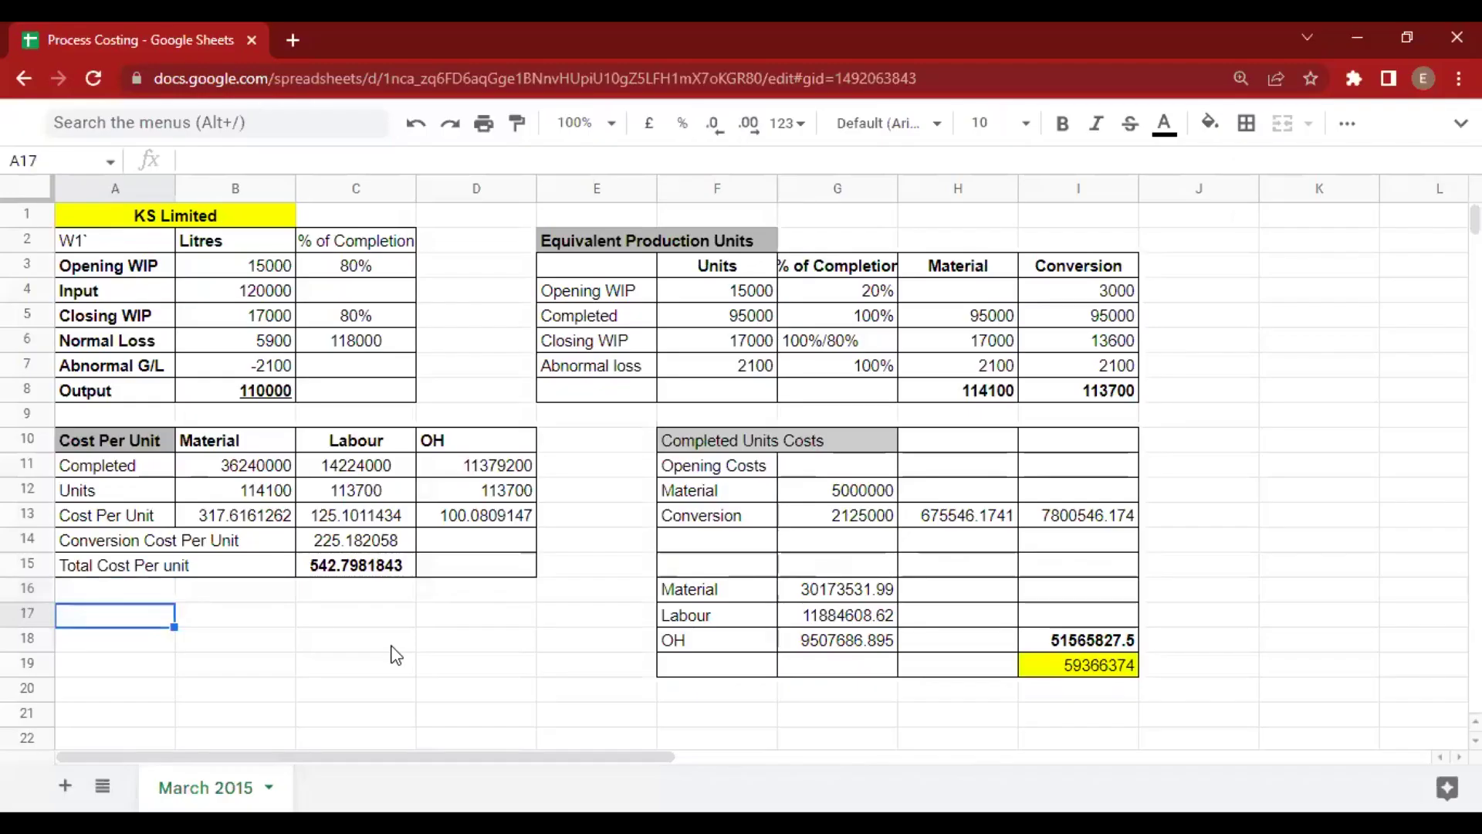
pyautogui.write('Accounting')
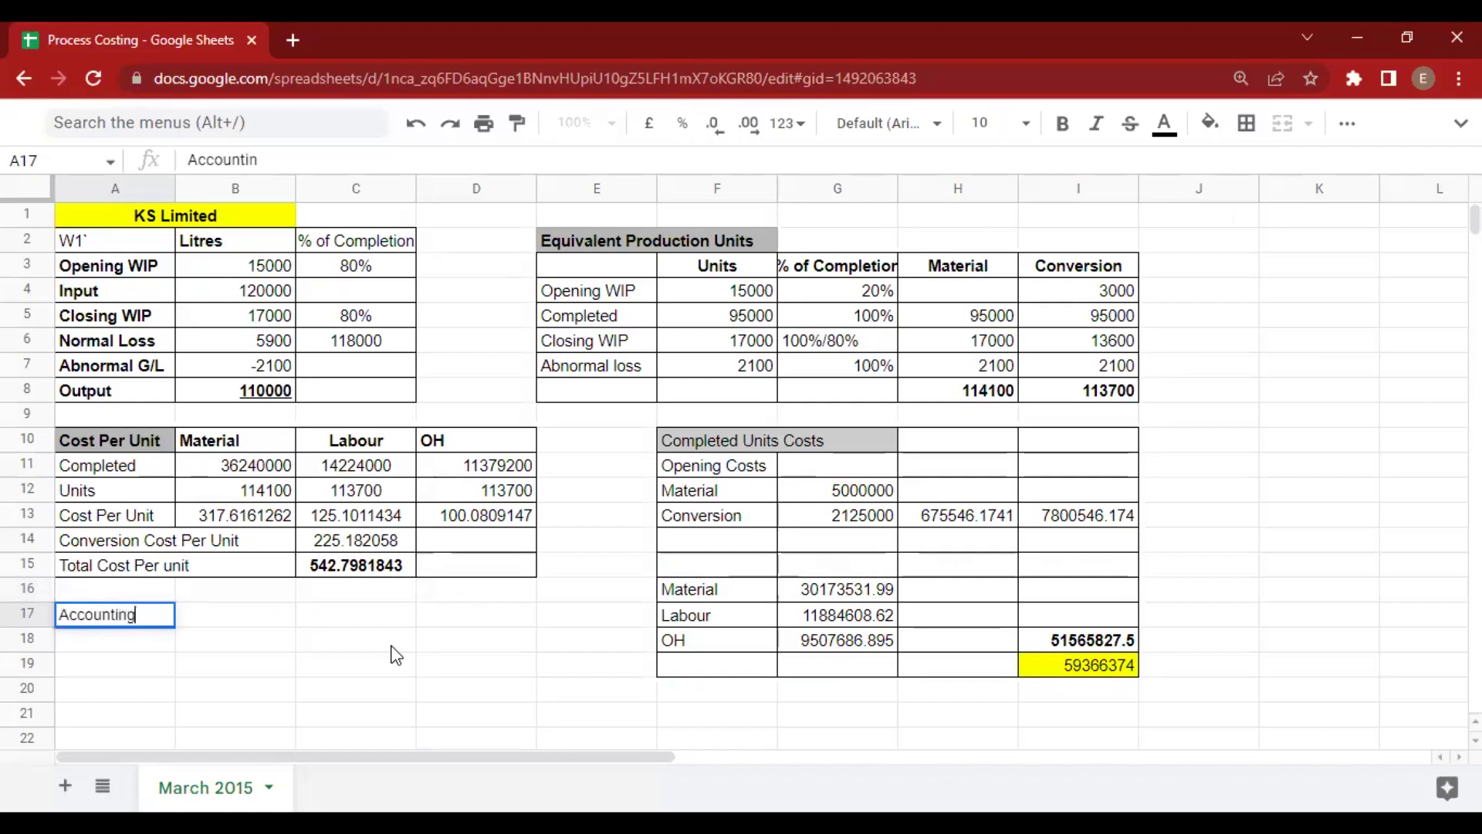
pyautogui.write(' Entrie')
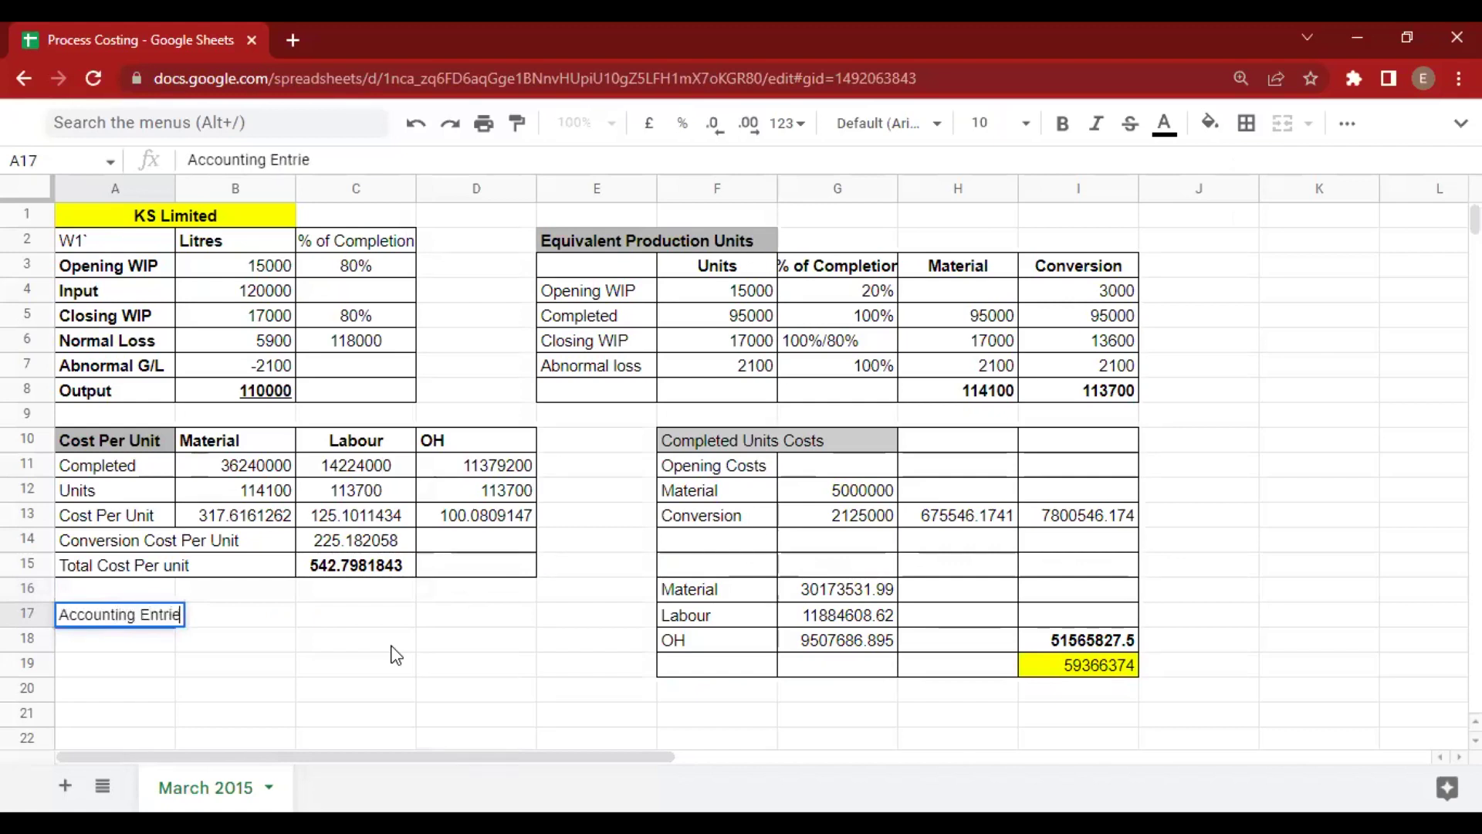
pyautogui.write('s')
pyautogui.press('Return')
# Make the Accounting Entries heading bold and merge it across A17:B17.
pyautogui.press('Up')
pyautogui.hotkey('shift', 'Right')
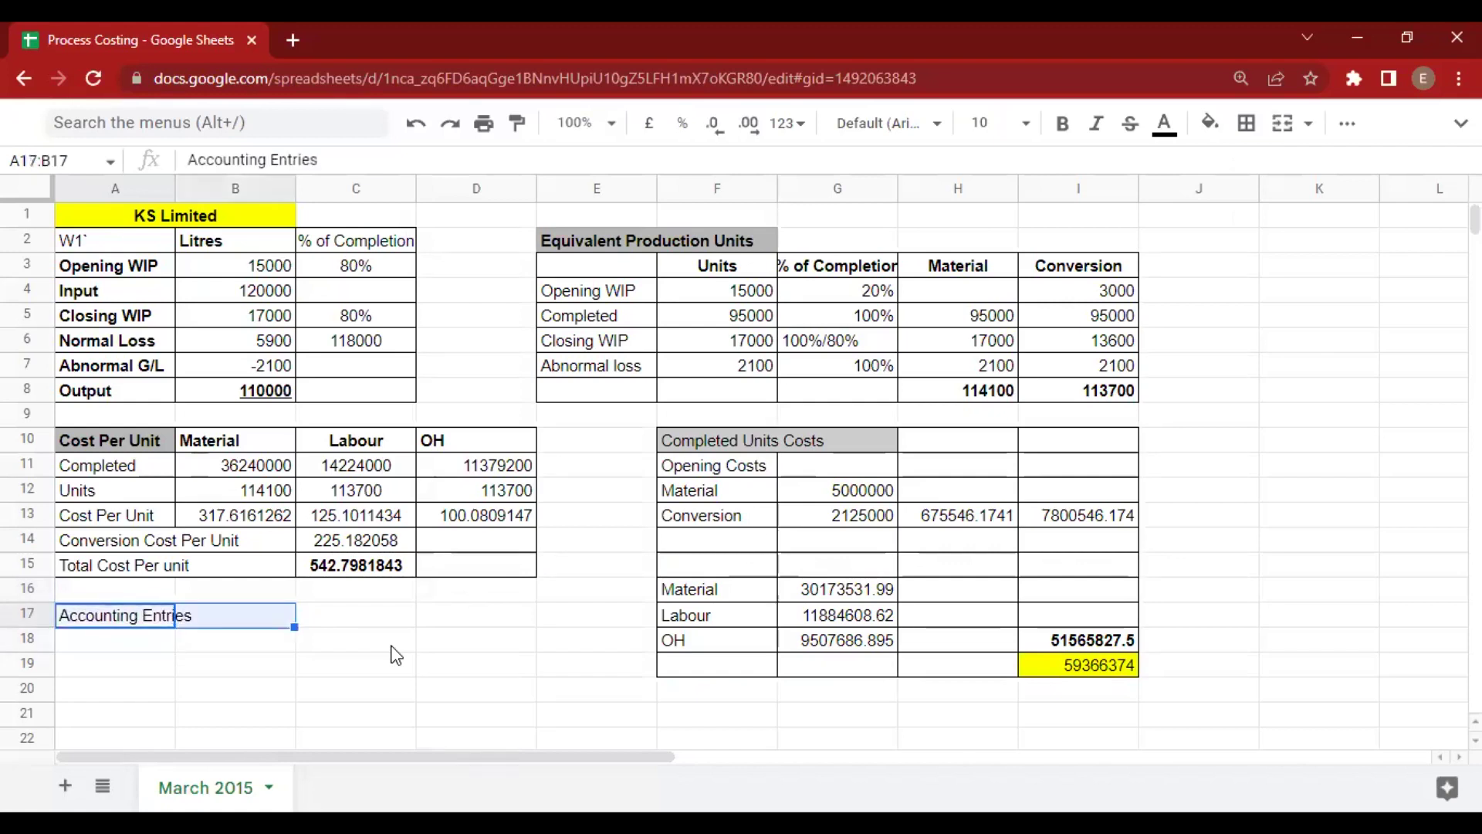
pyautogui.hotkey('ctrl', 'b')
pyautogui.click(1283, 123)
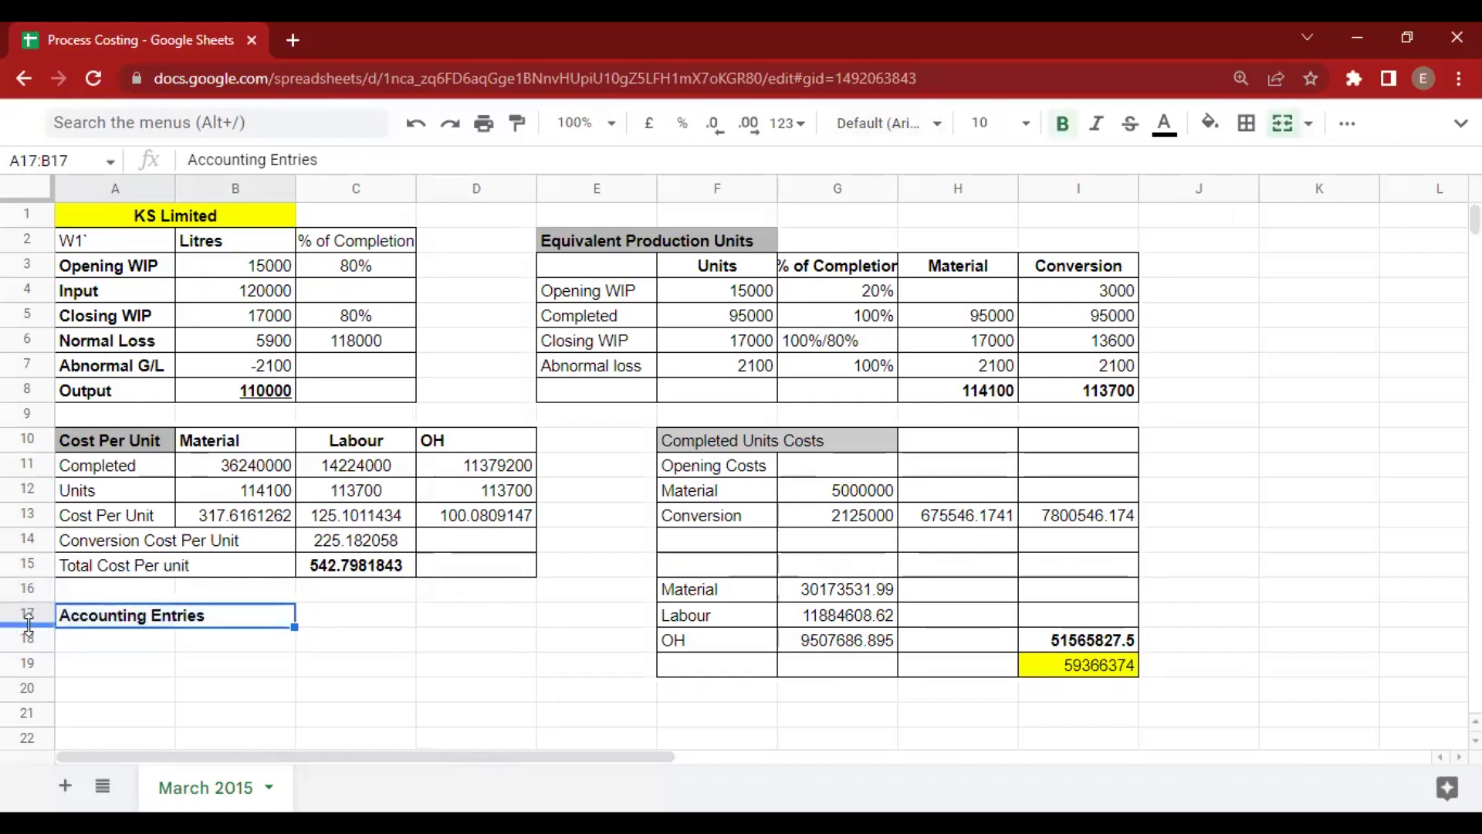
# Enter the journal entry labels WIP, Material, Labour and Conversion in A18:A21.
pyautogui.click(106, 634)
pyautogui.write('WI')
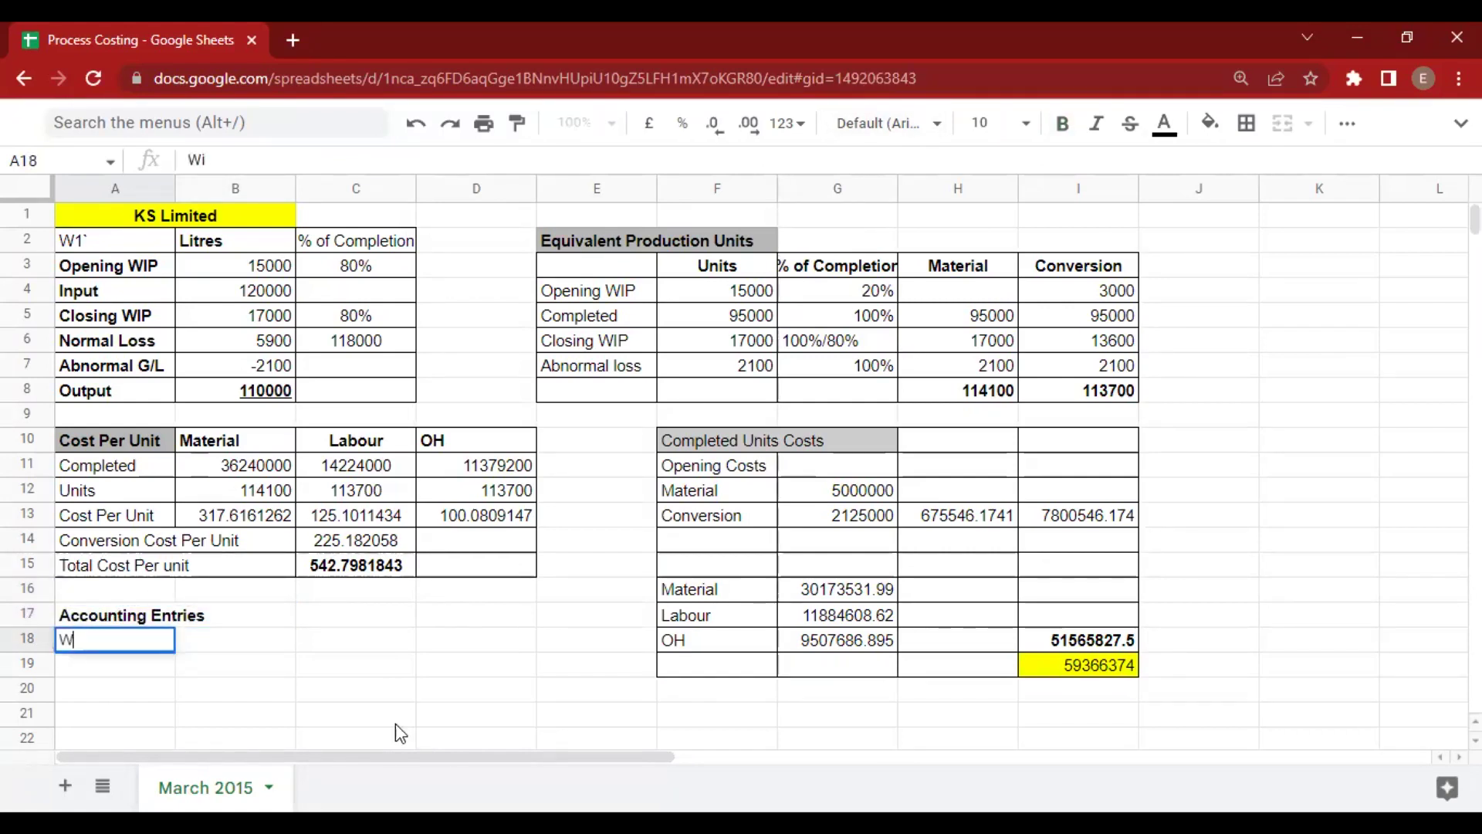
pyautogui.write('P')
pyautogui.press('Return')
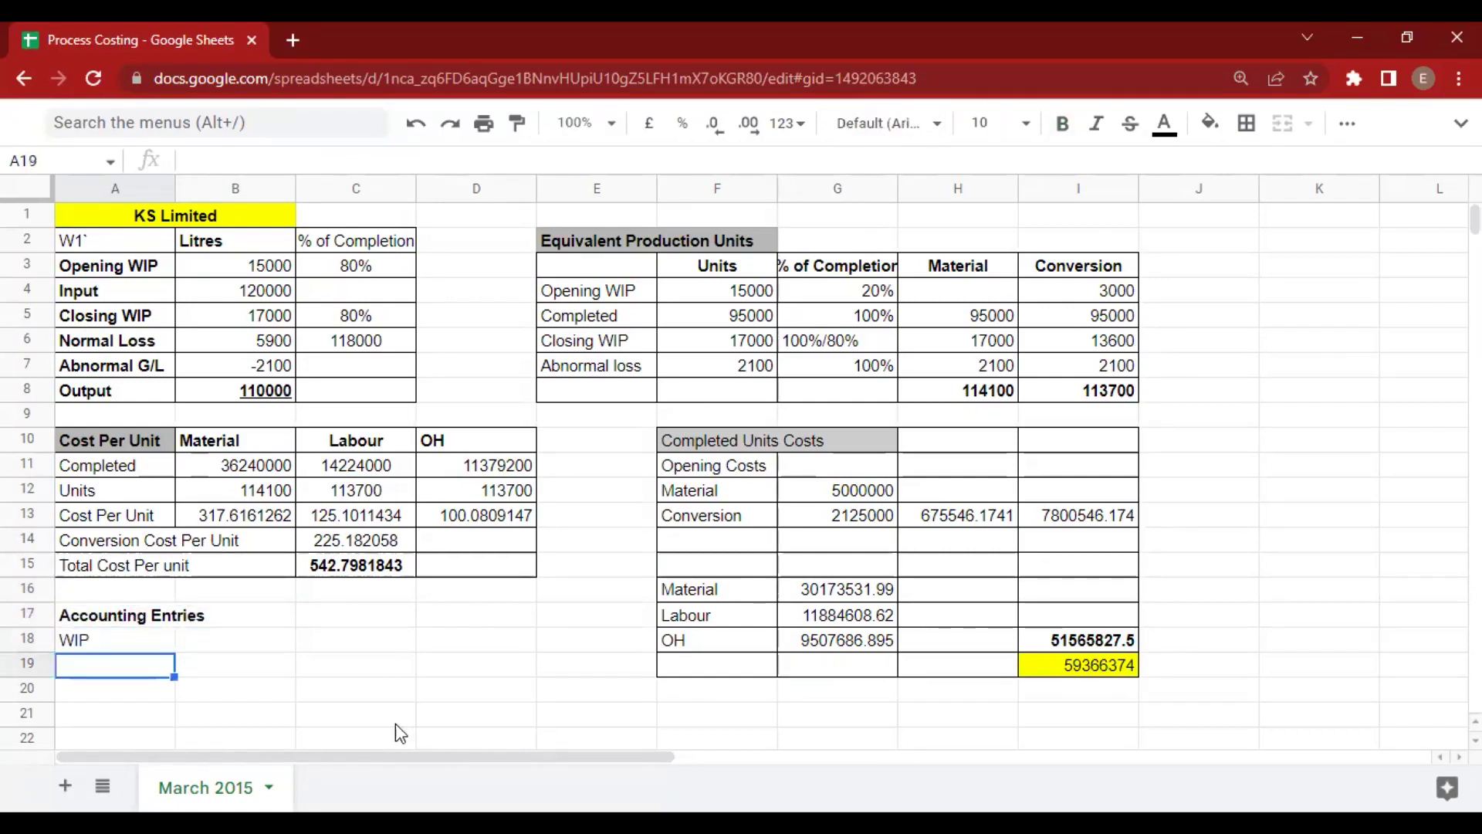
pyautogui.write('Material')
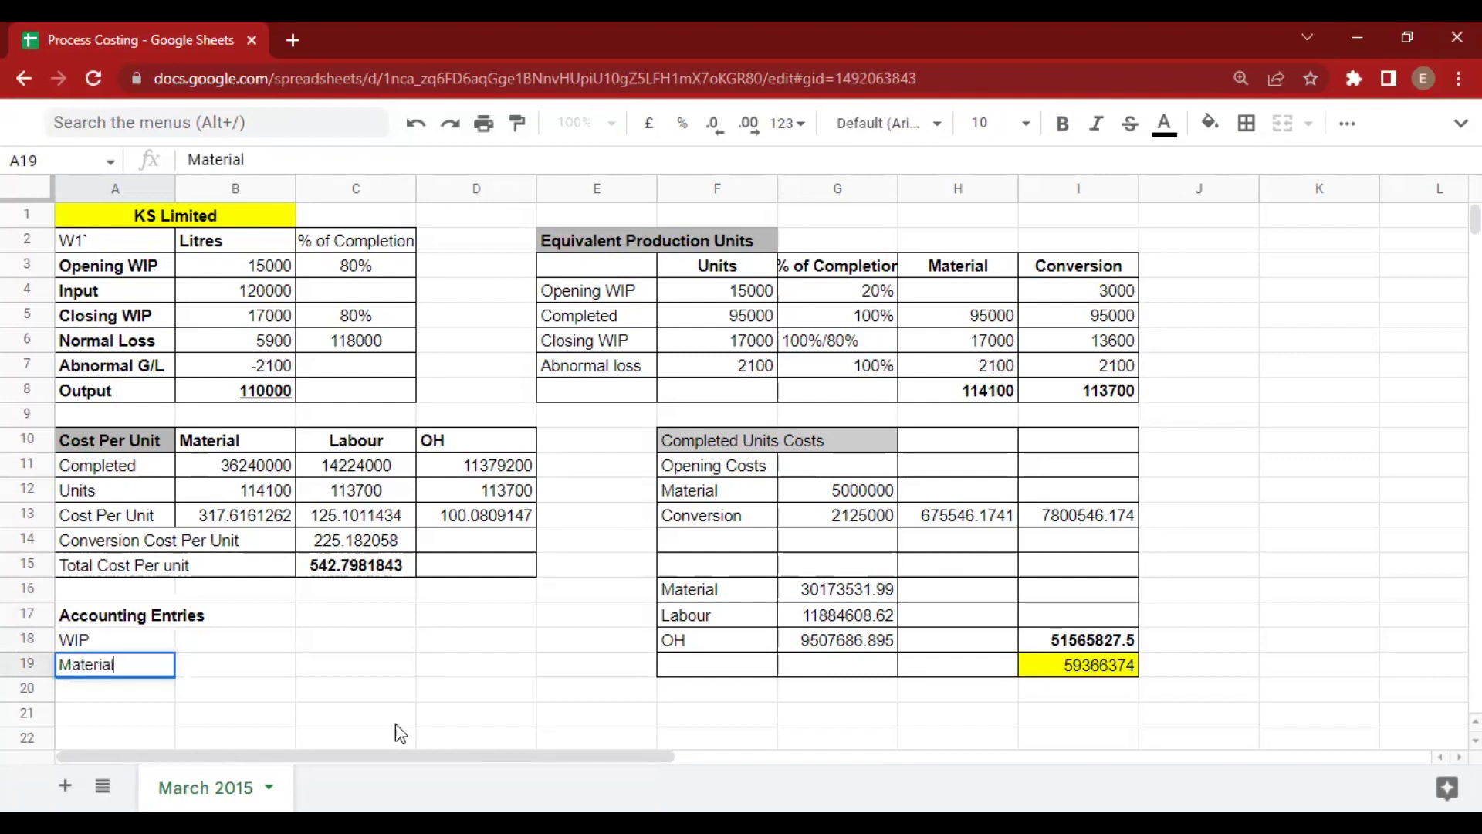
pyautogui.press('Return')
pyautogui.write('Labour')
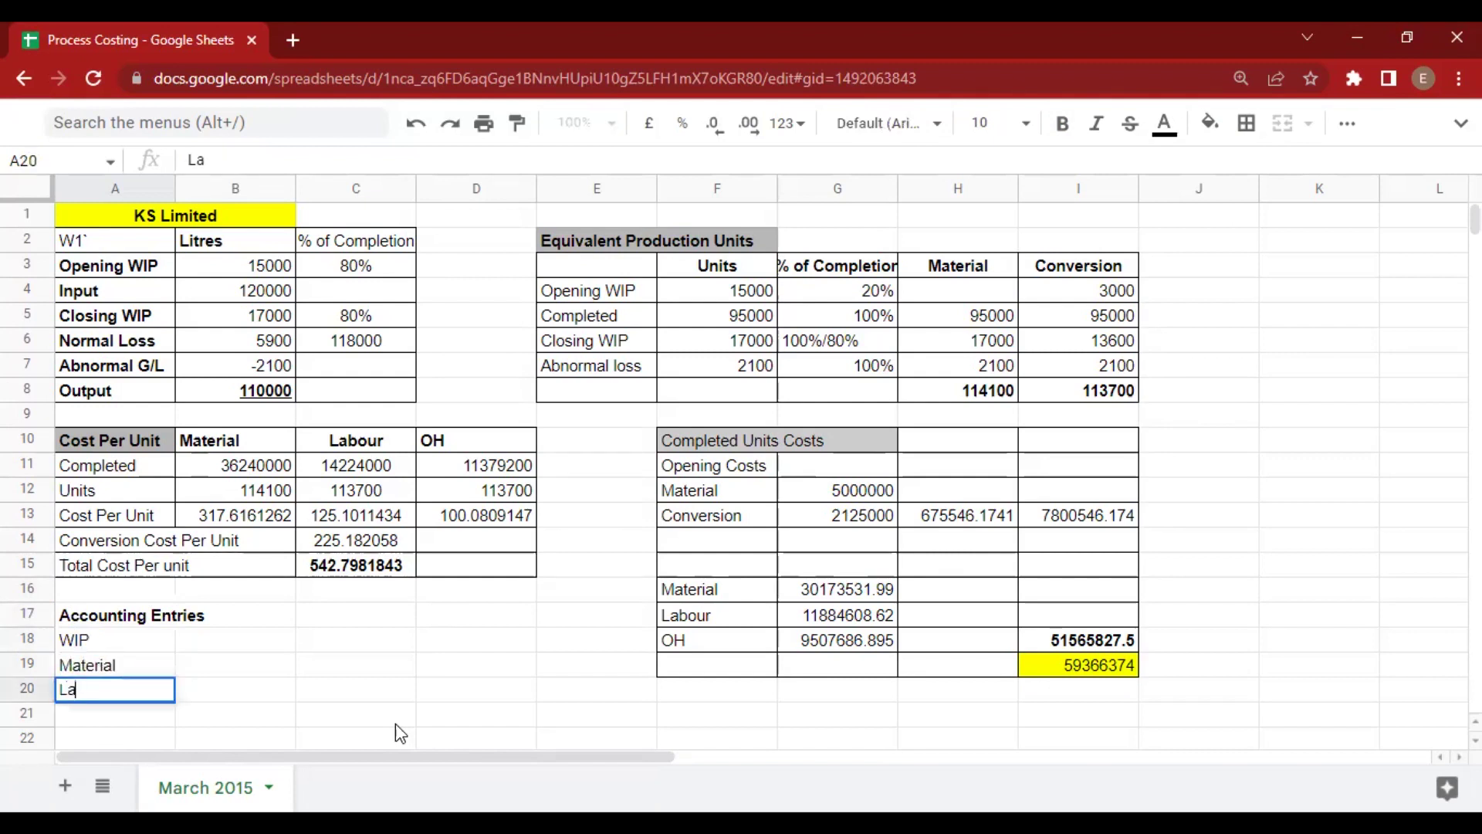
pyautogui.write('nved')
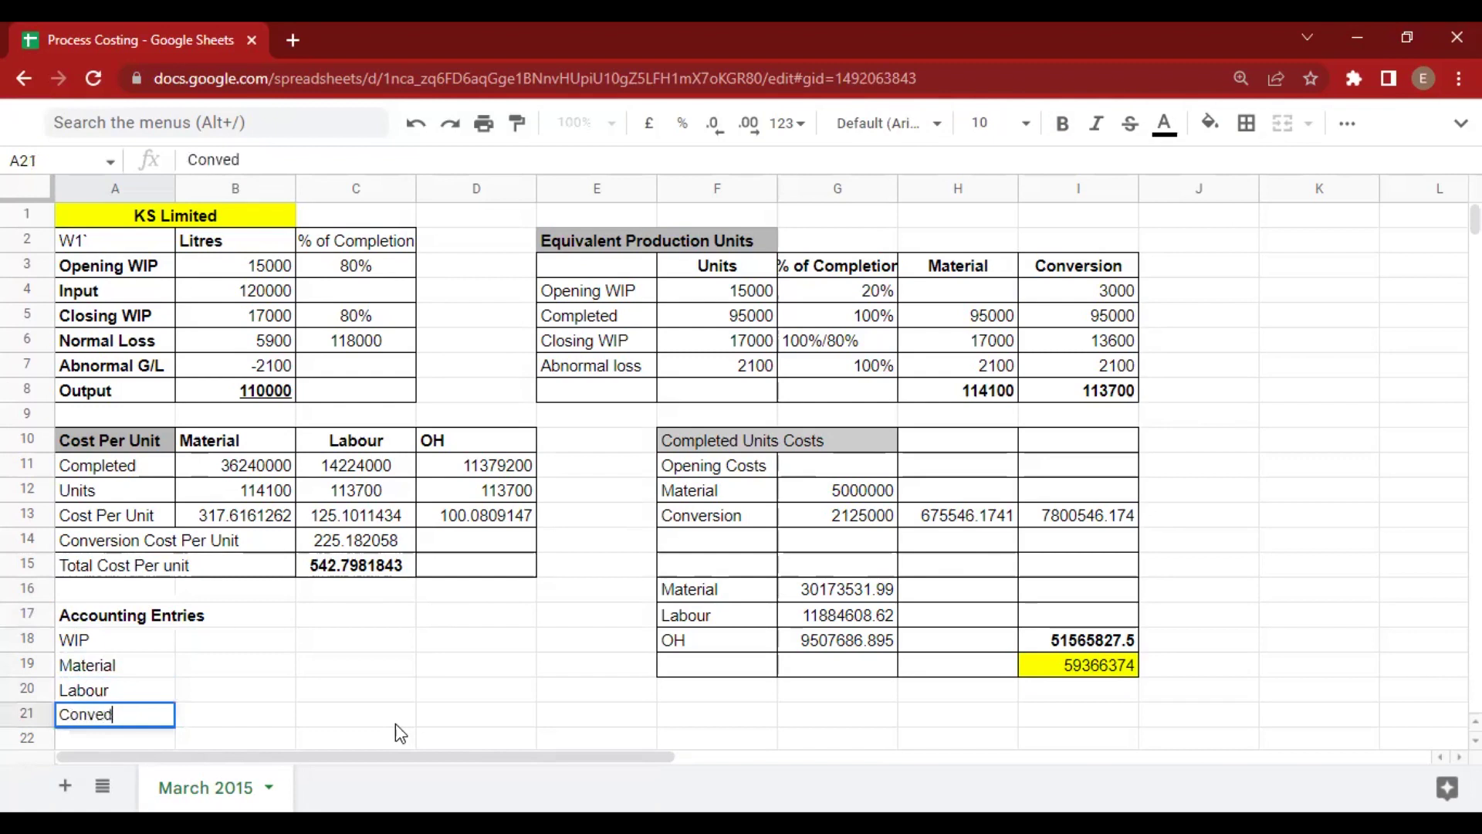
pyautogui.press('BackSpace')
pyautogui.write('rsion')
pyautogui.press('Return')
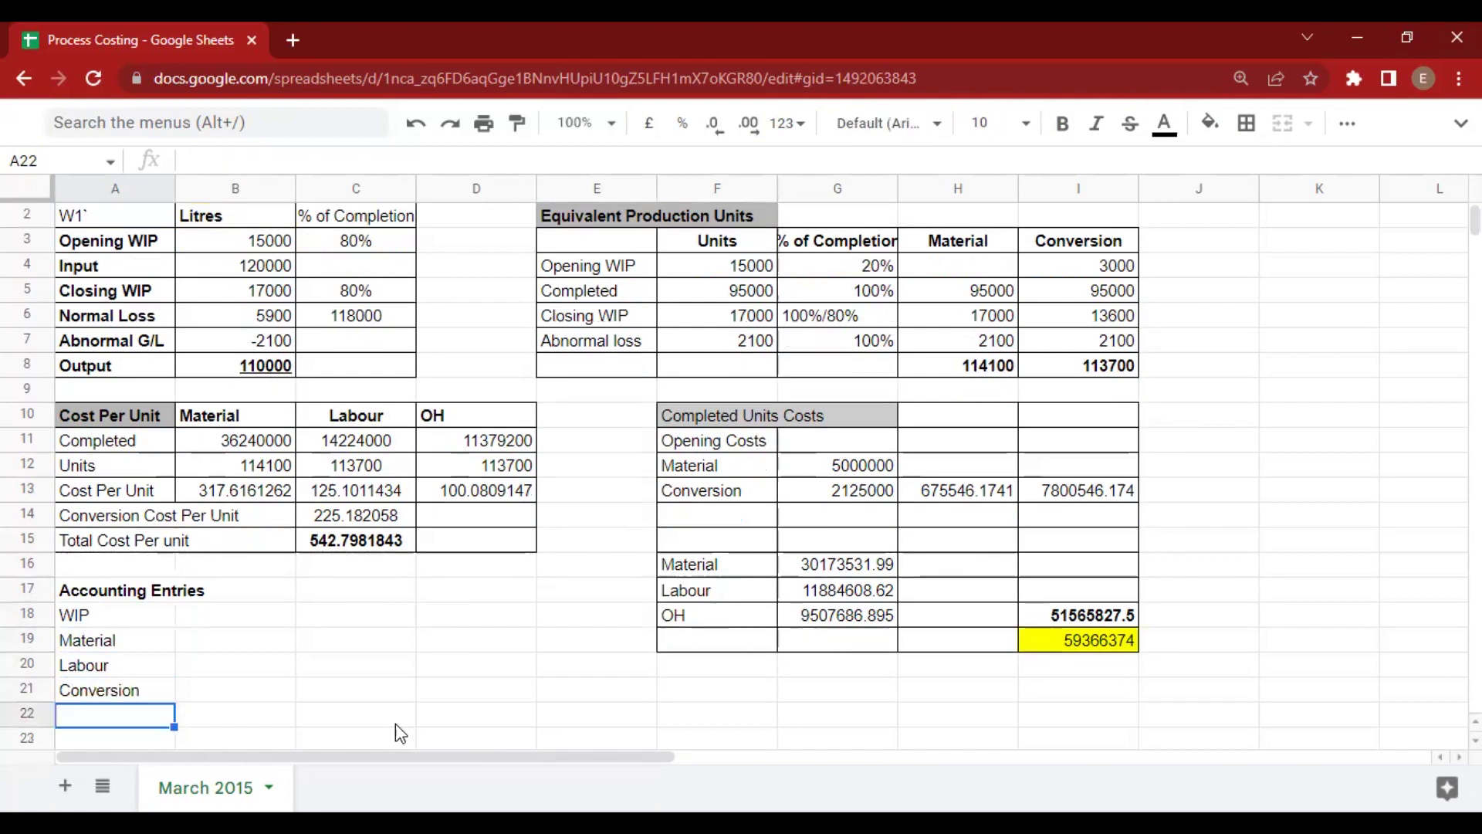
# Right-align the Material, Labour and Conversion labels in A19:A21.
pyautogui.press('Up')
pyautogui.hotkey('shift', 'Up')
pyautogui.hotkey('shift', 'Up')
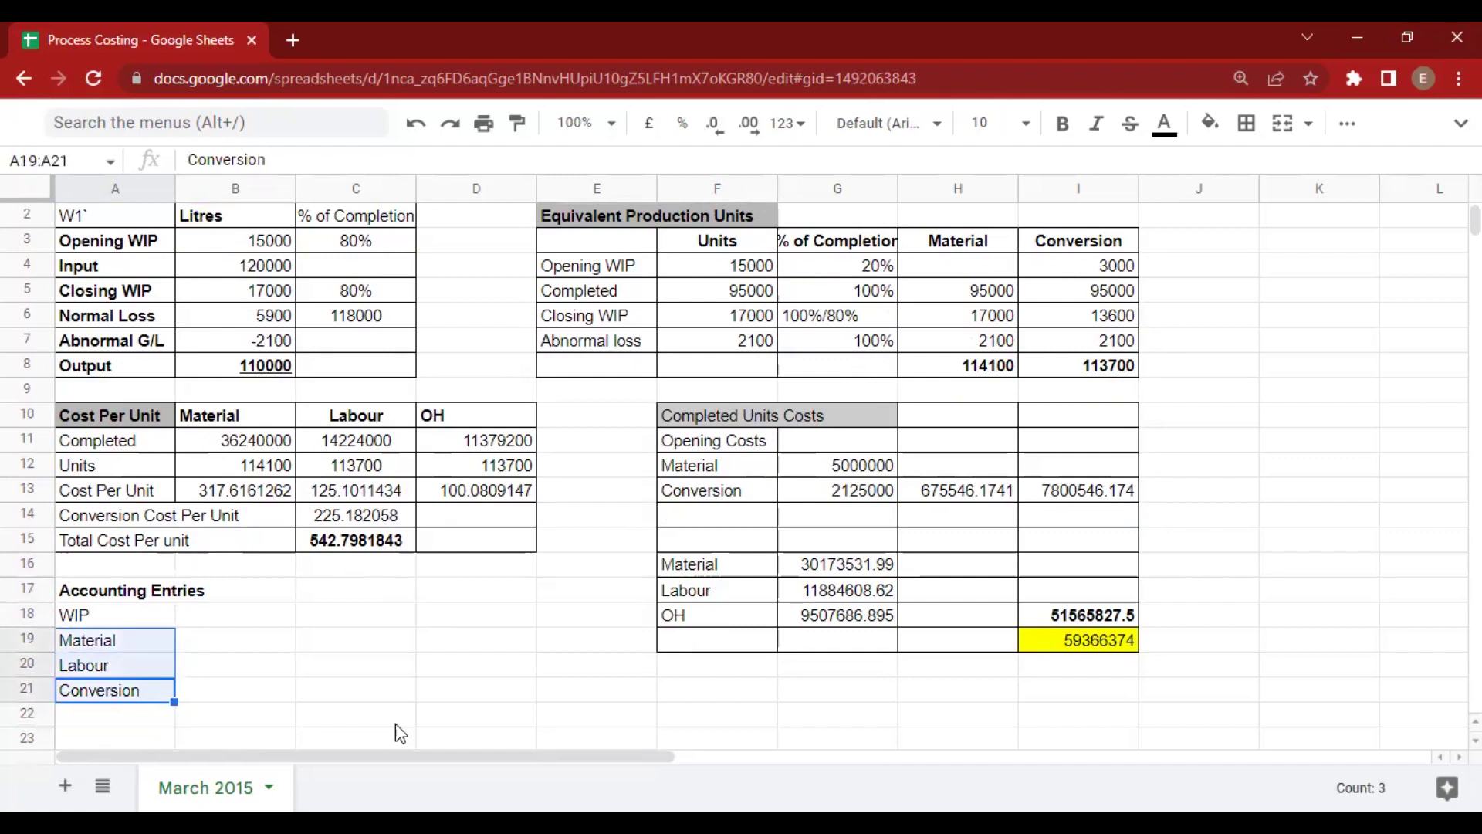
pyautogui.hotkey('ctrl', 'shift', 'r')
# Extend the WIP label in A18 to read WIP A.
pyautogui.press('Right')
pyautogui.press('Up')
pyautogui.press('Up')
pyautogui.press('Up')
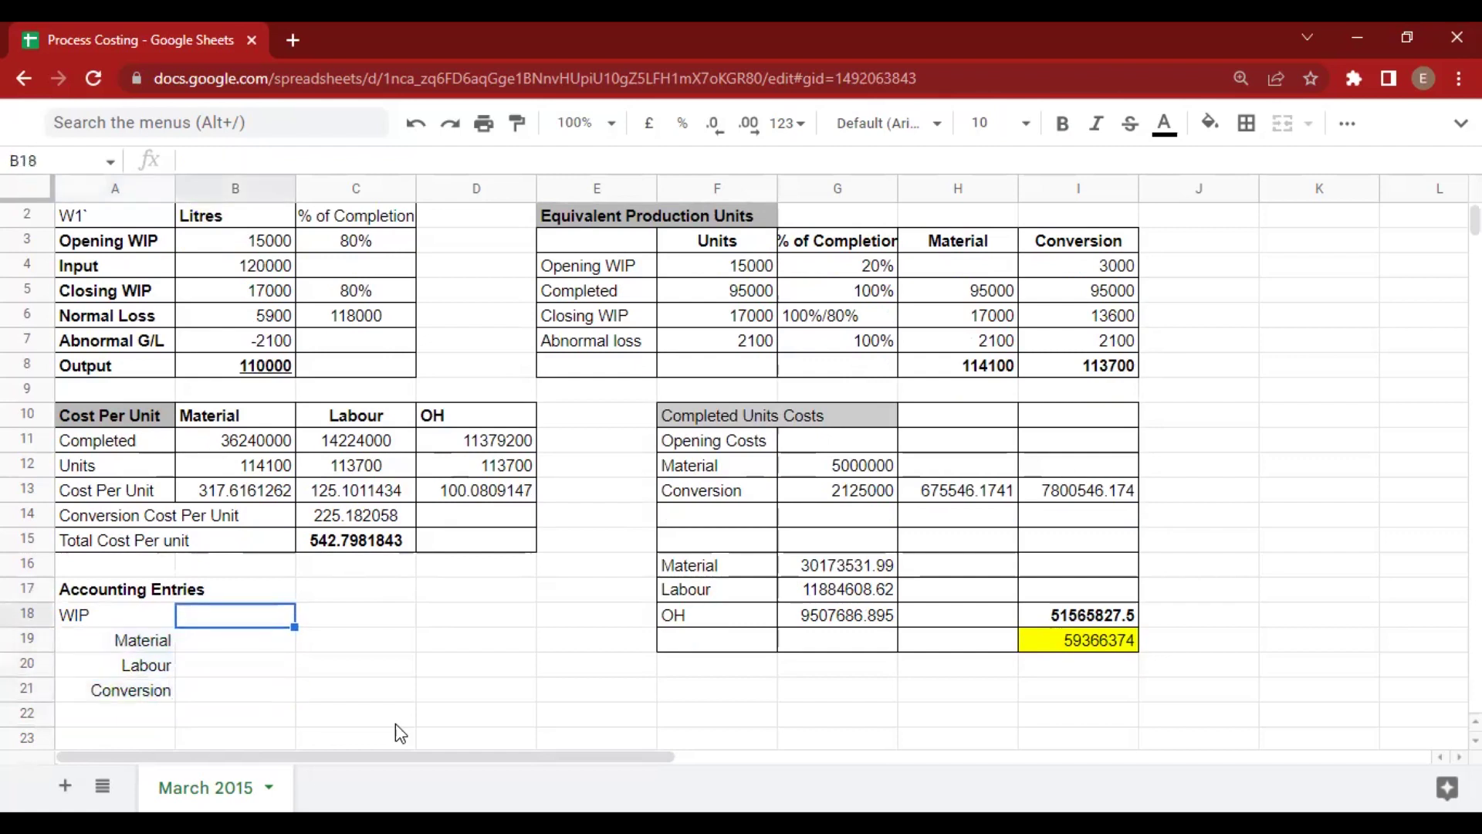
pyautogui.press('Left')
pyautogui.press('Return')
pyautogui.write('A')
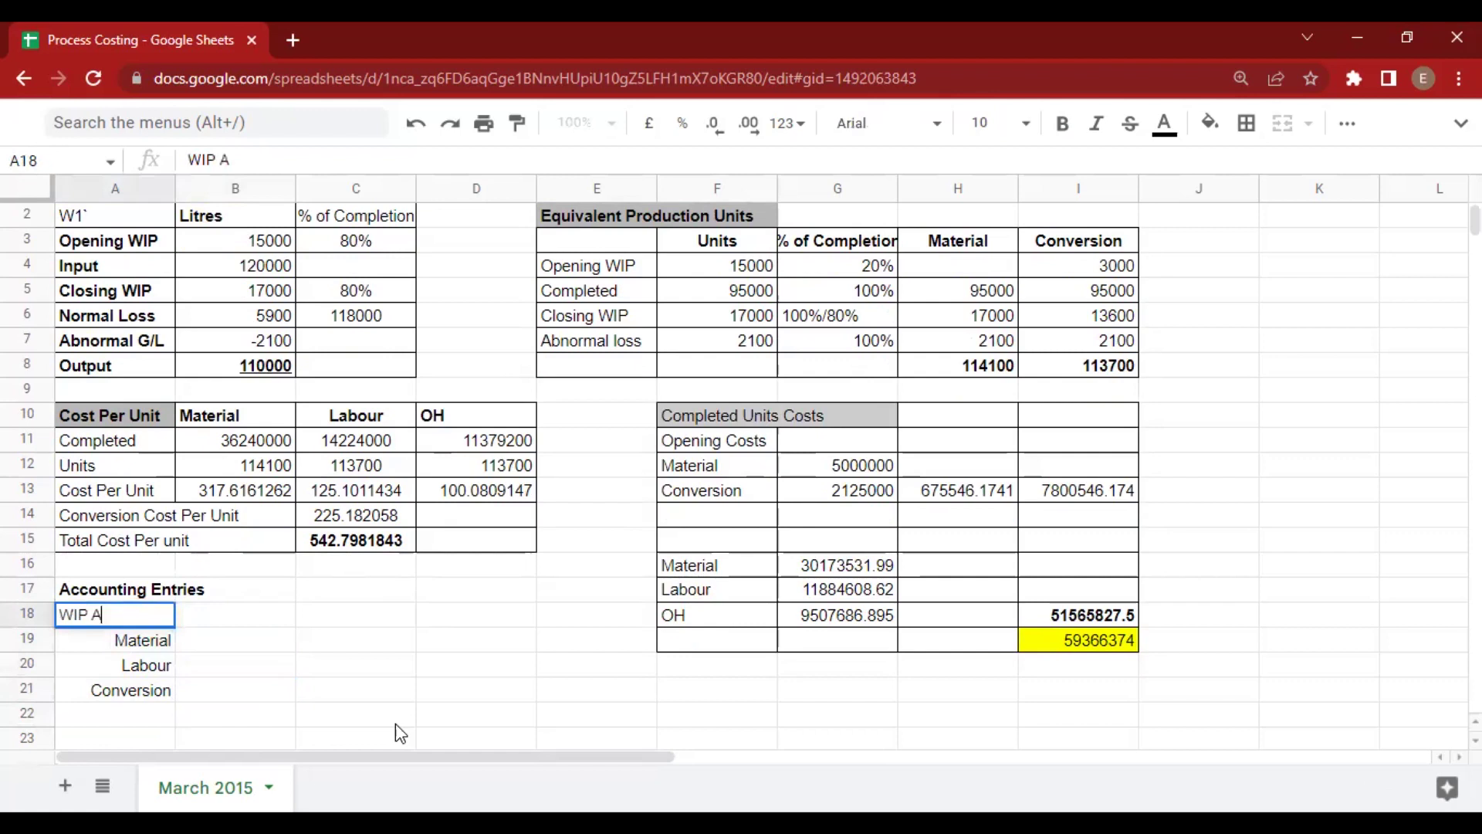
pyautogui.press('Return')
# Link the Material credit amount in C19 to the completed material cost with =B11.
pyautogui.press('Right')
pyautogui.press('Left')
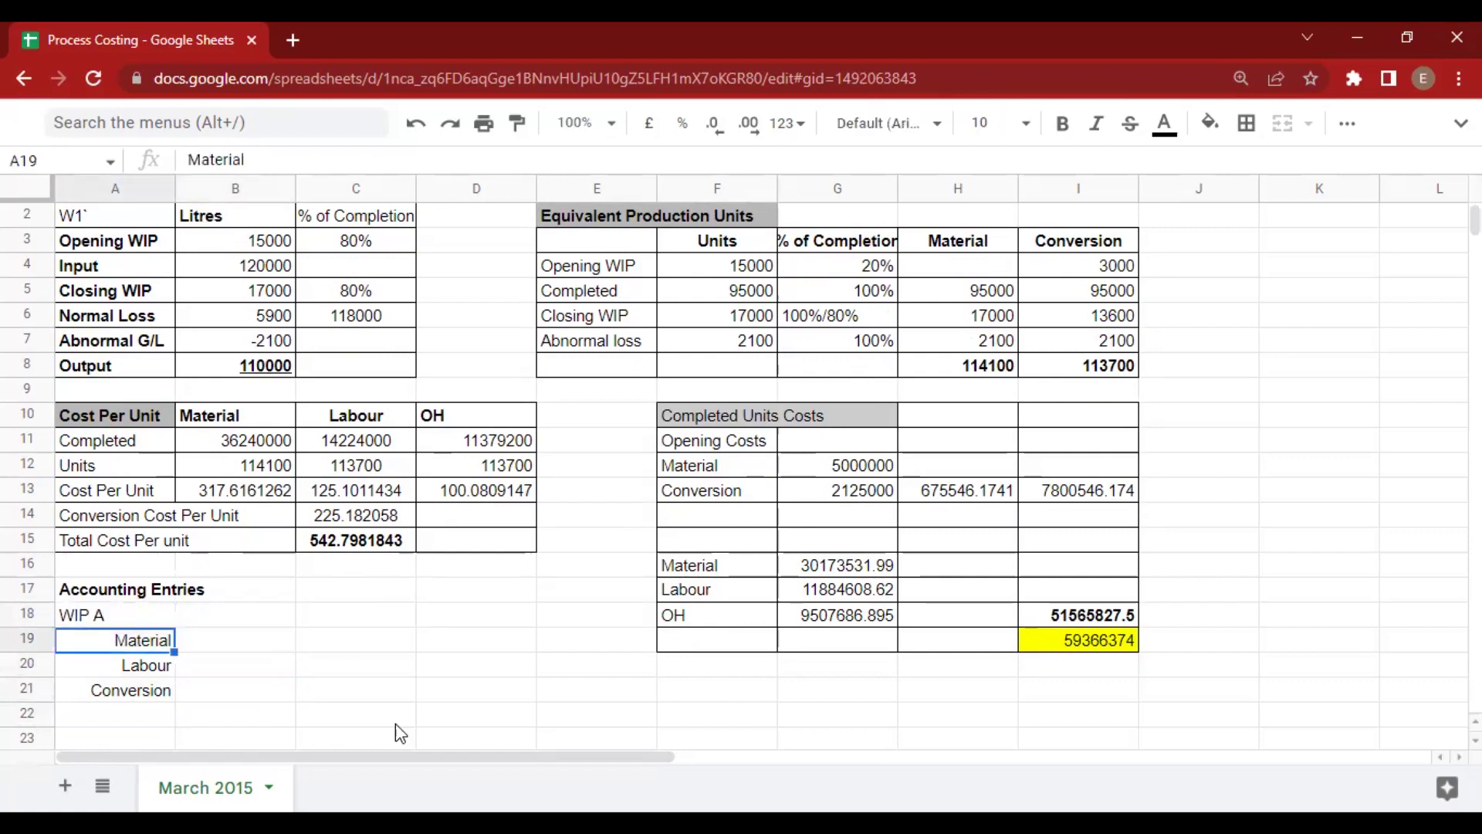
pyautogui.press('Down')
pyautogui.press('Down')
pyautogui.press('Right')
pyautogui.press('Right')
pyautogui.press('Up')
pyautogui.press('Up')
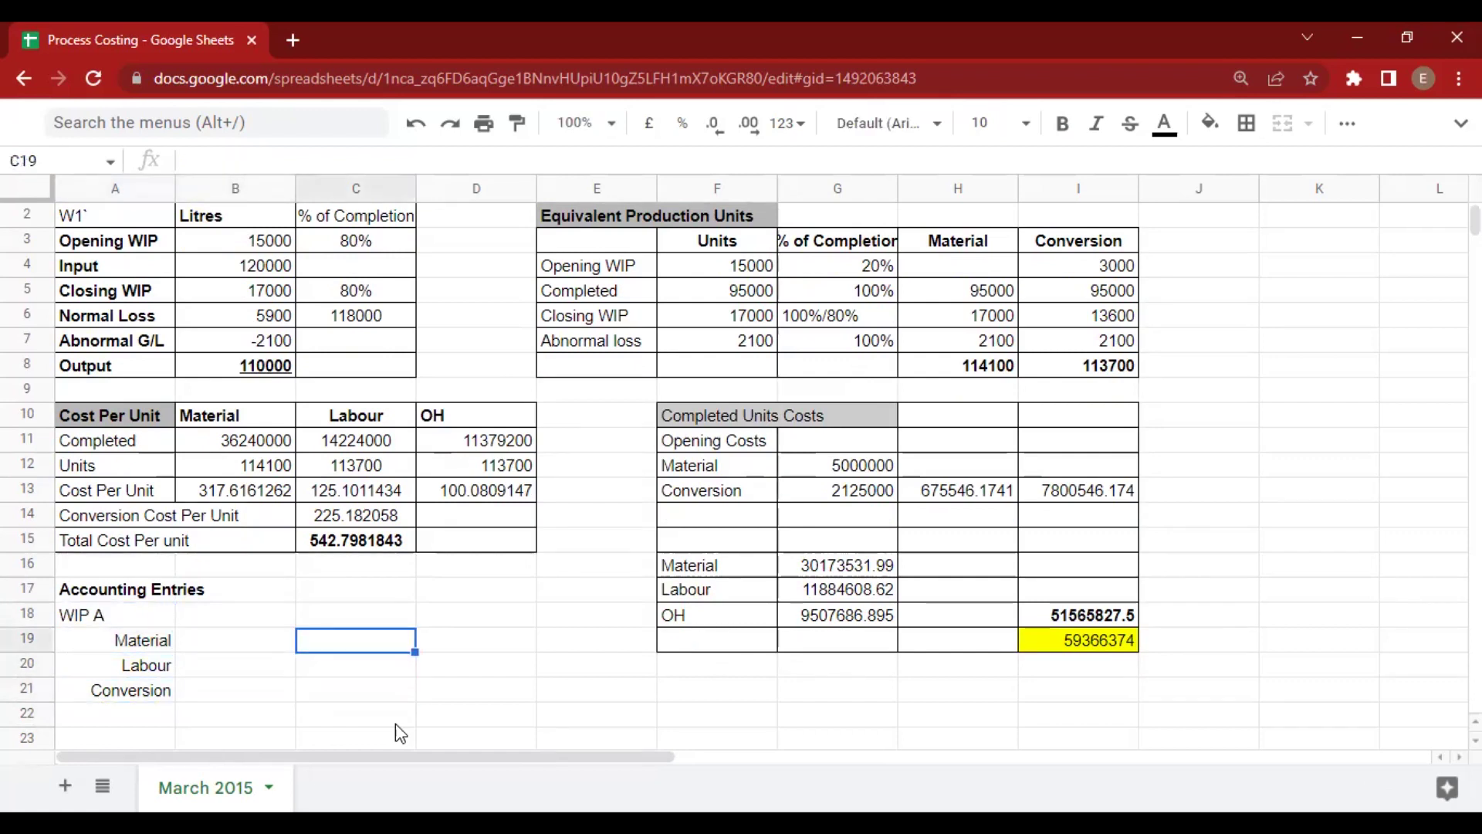
pyautogui.write('=')
pyautogui.press('Left')
pyautogui.press('Up')
pyautogui.press('Up')
pyautogui.press('Up')
pyautogui.press('Up')
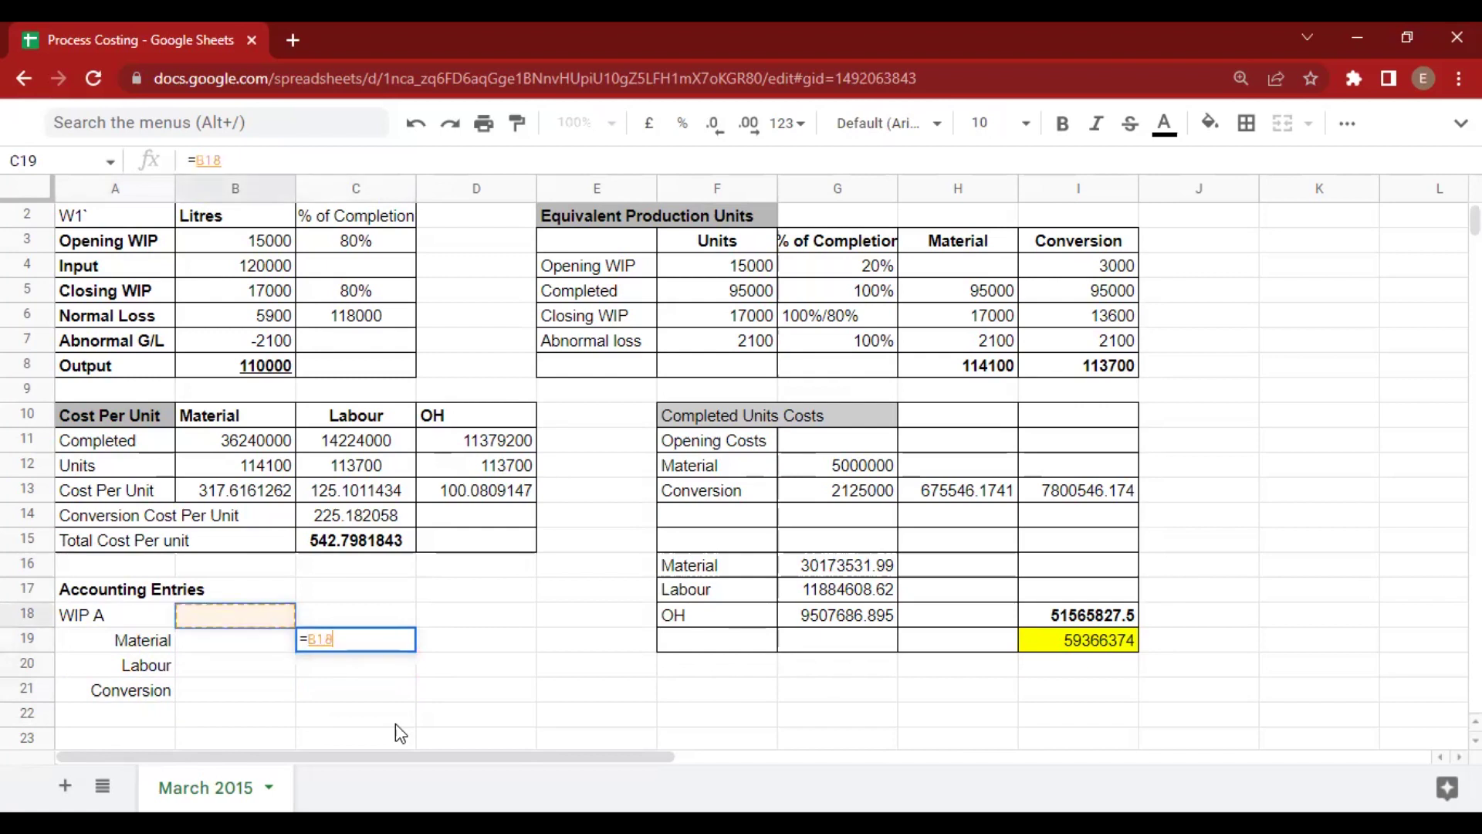
pyautogui.press('Up')
pyautogui.press('Up')
pyautogui.press('Up')
pyautogui.press('Up')
pyautogui.press('Up')
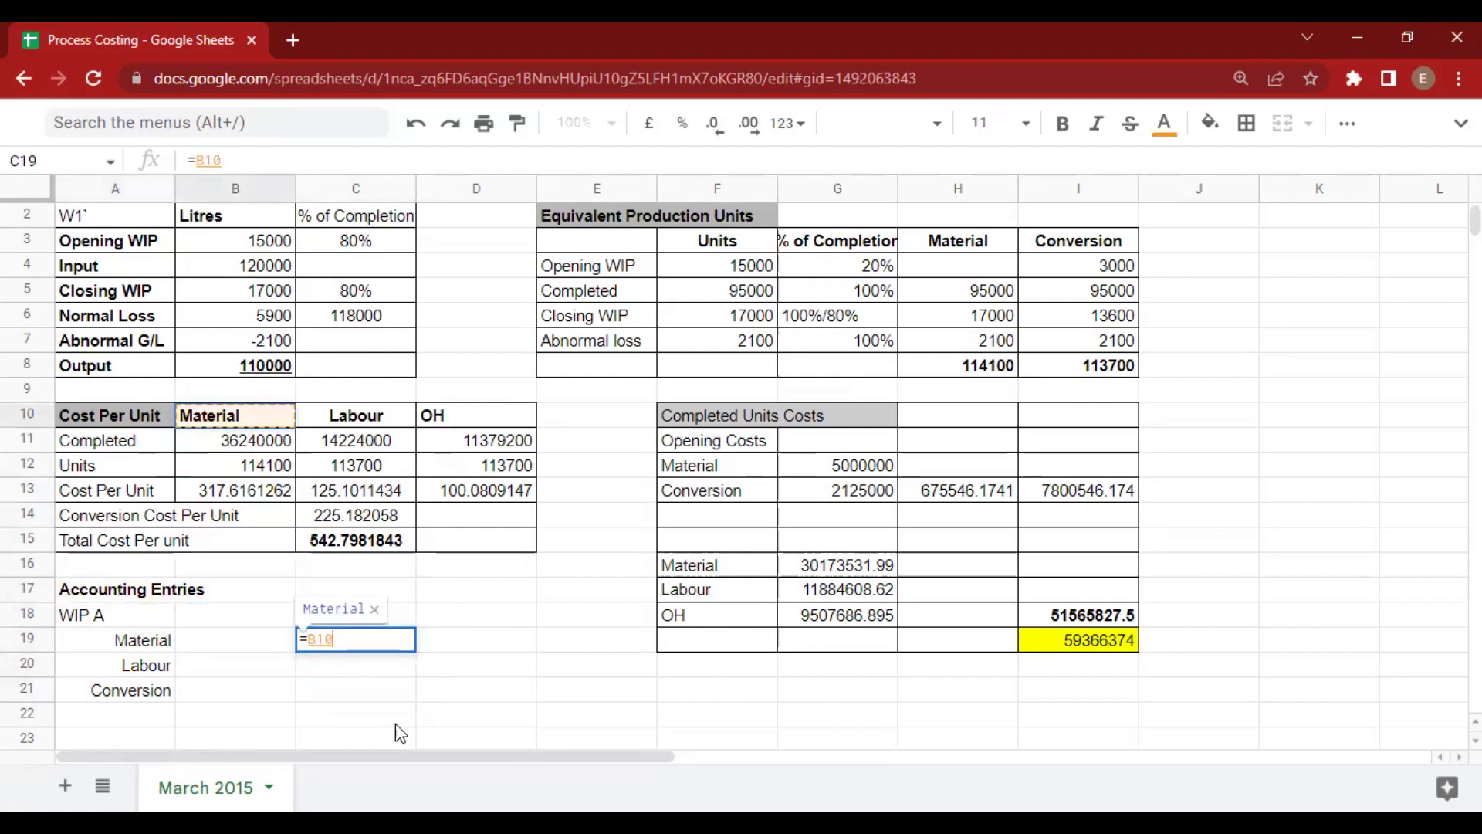
pyautogui.press('Down')
pyautogui.press('Return')
pyautogui.press('Down')
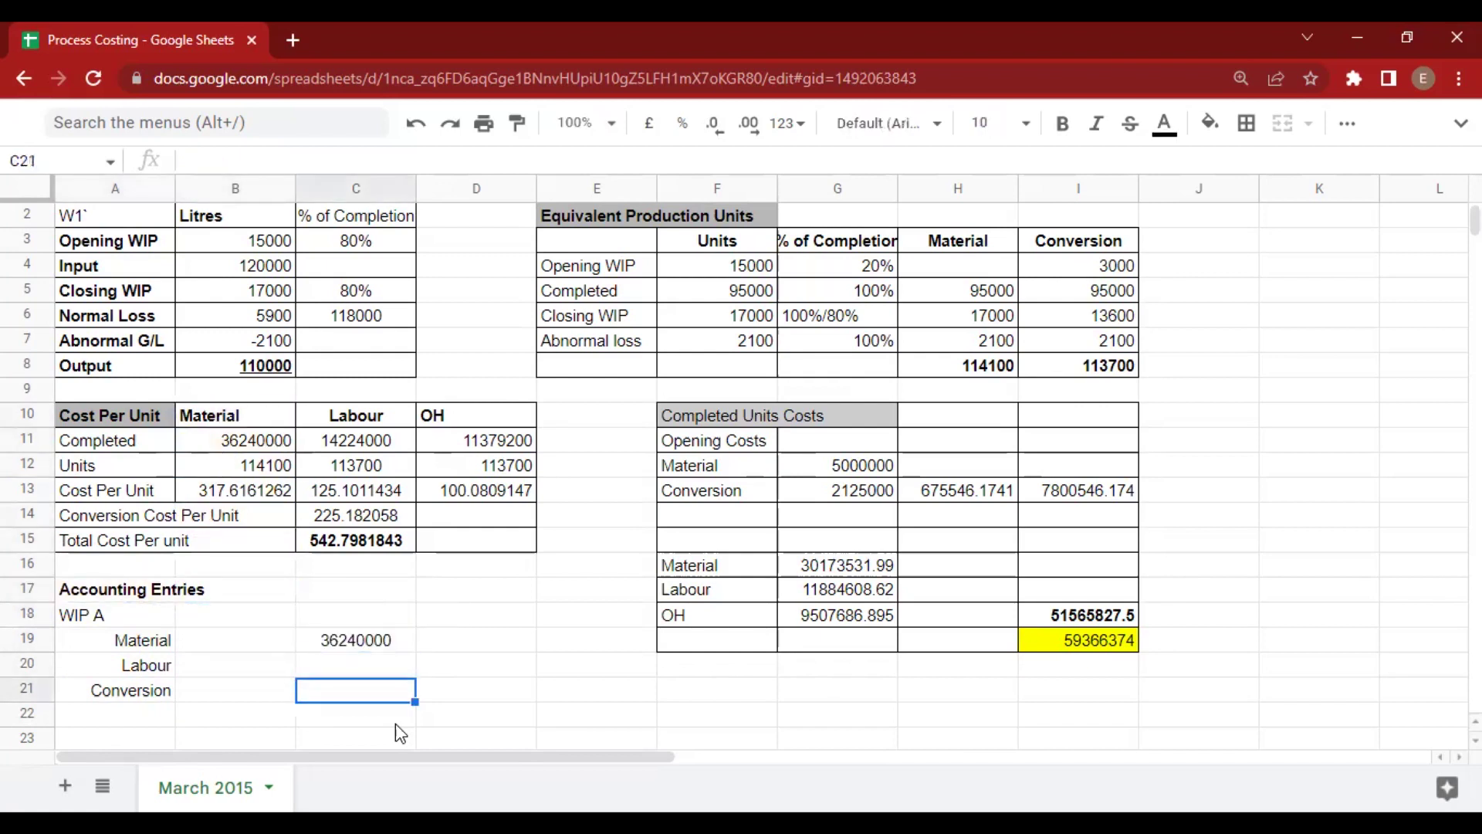
pyautogui.write('=')
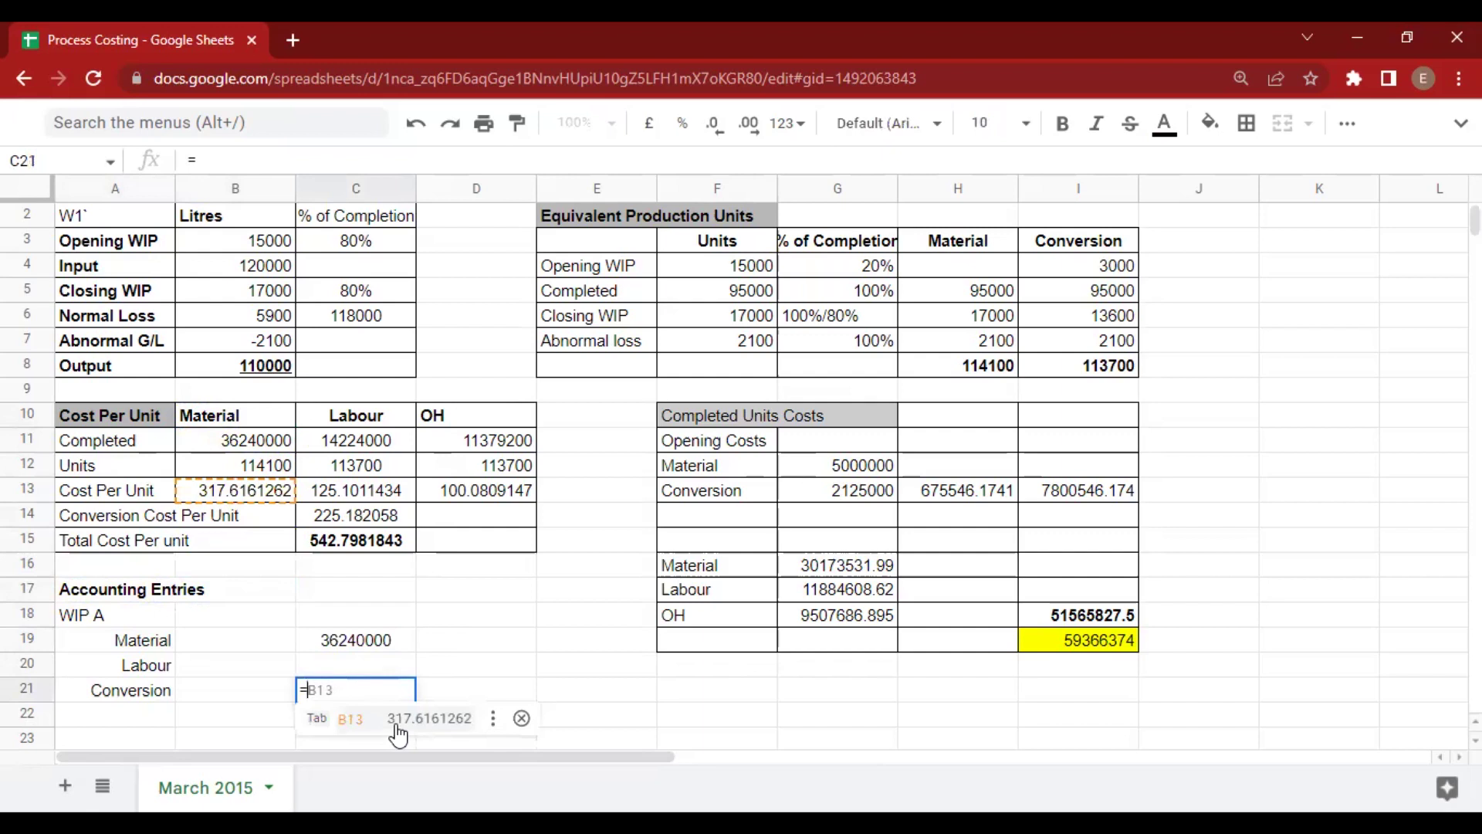
pyautogui.press('Escape')
pyautogui.press('Escape')
pyautogui.press('Up')
# Link the Labour credit amount in C20 to the completed labour cost with =C11.
pyautogui.write('=')
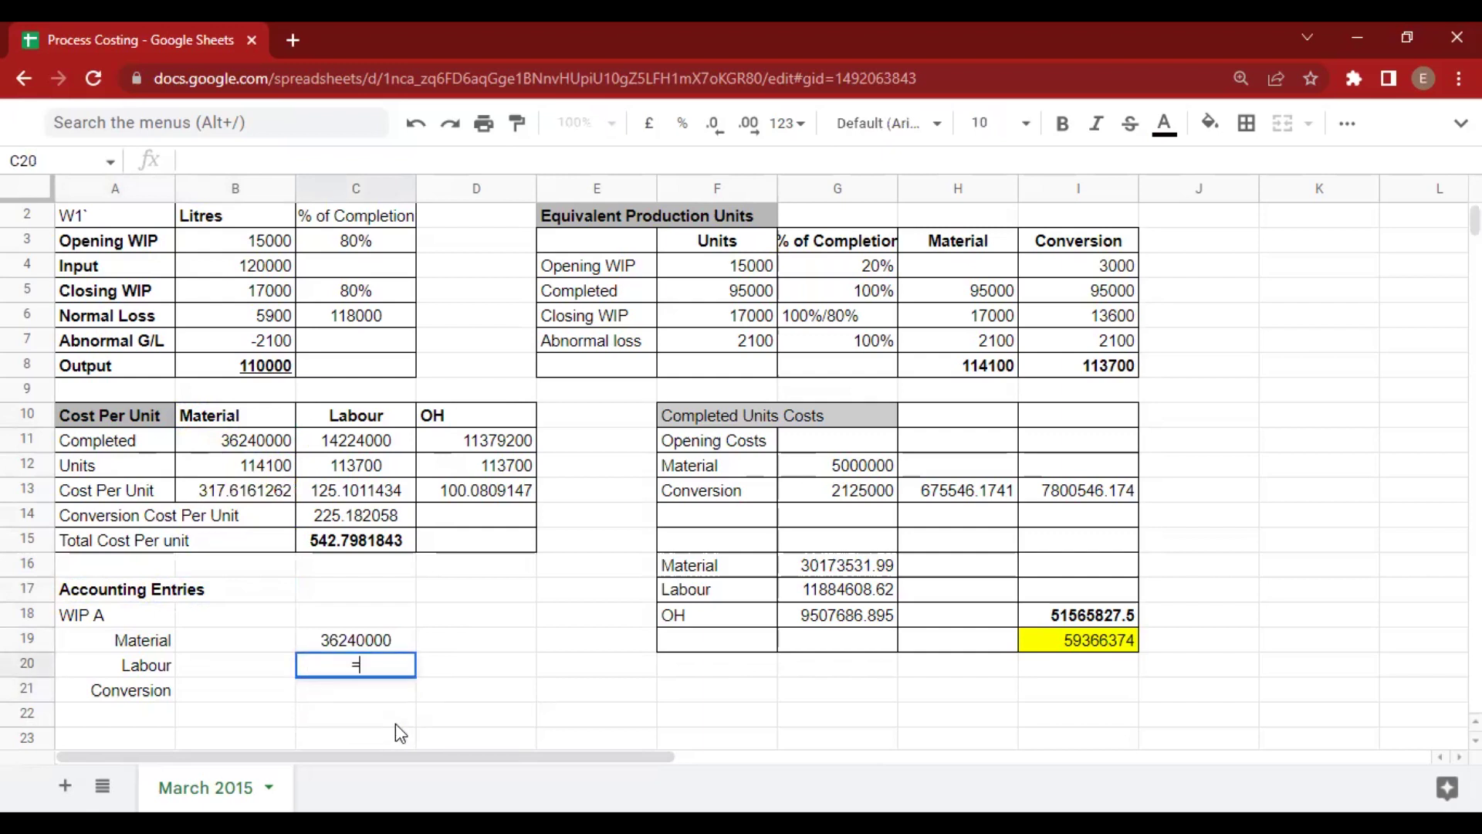
pyautogui.press('Up')
pyautogui.press('Up')
pyautogui.press('Up')
pyautogui.press('Up')
pyautogui.press('Up')
pyautogui.press('Up')
pyautogui.press('Up')
pyautogui.press('Up')
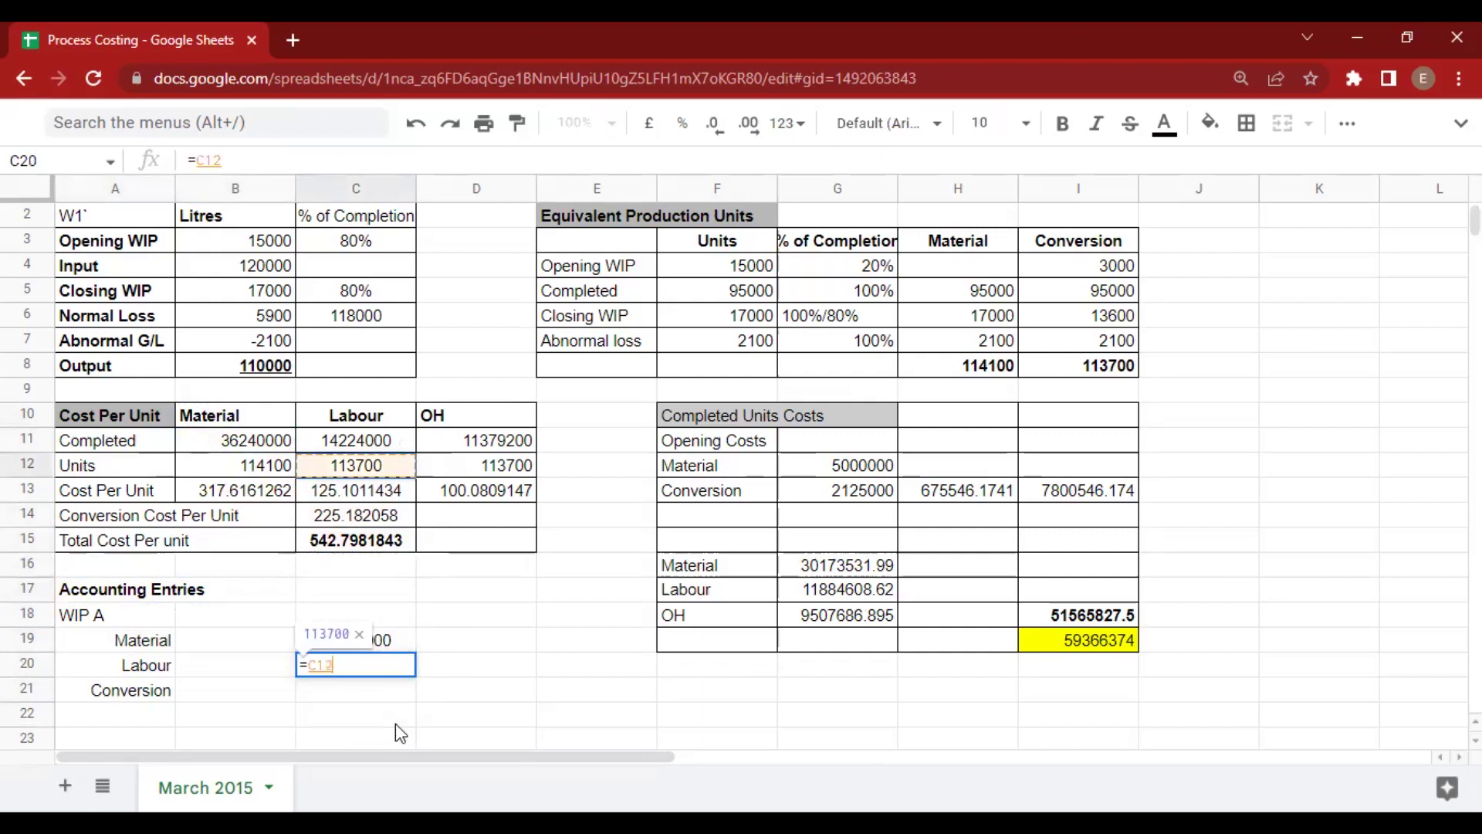
pyautogui.press('Up')
pyautogui.press('Return')
# Link the Conversion credit amount in C21 to the completed overhead cost with =D11.
pyautogui.write('=')
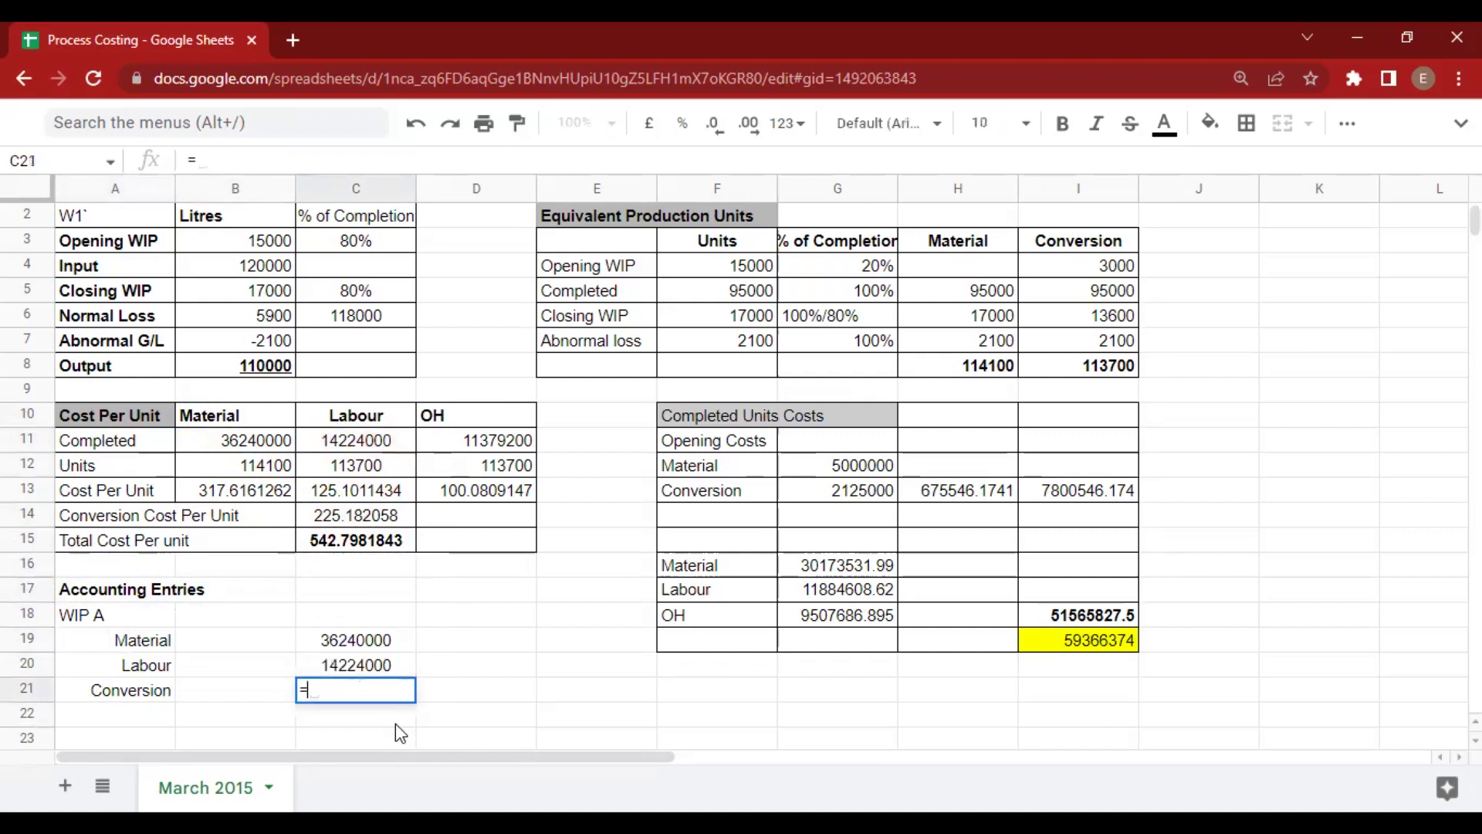
pyautogui.press('Up')
pyautogui.press('Right')
pyautogui.press('Up')
pyautogui.press('Up')
pyautogui.press('Up')
pyautogui.press('Up')
pyautogui.press('Up')
pyautogui.press('Up')
pyautogui.press('Up')
pyautogui.press('Up')
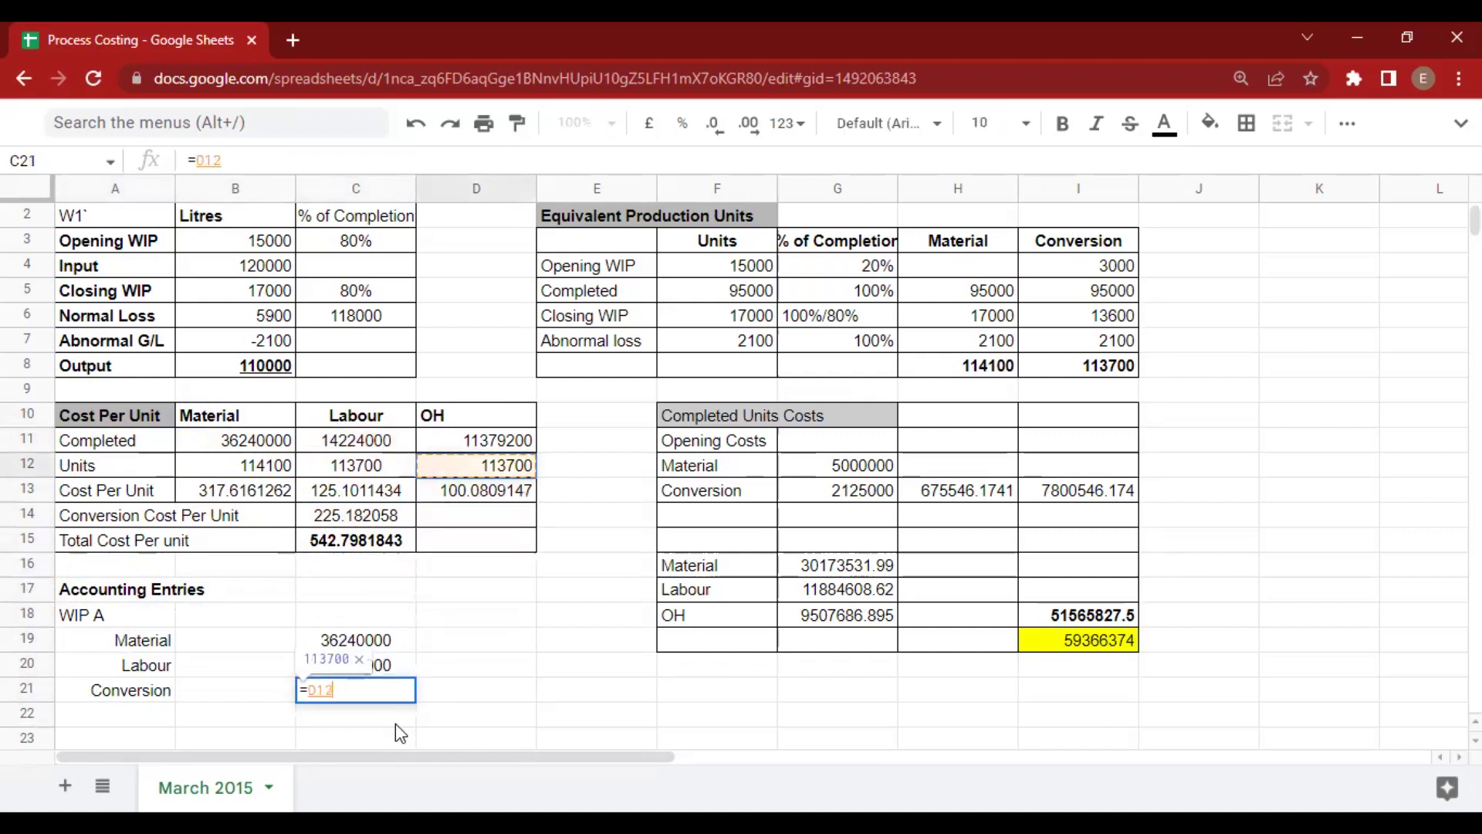
pyautogui.press('Up')
pyautogui.press('Return')
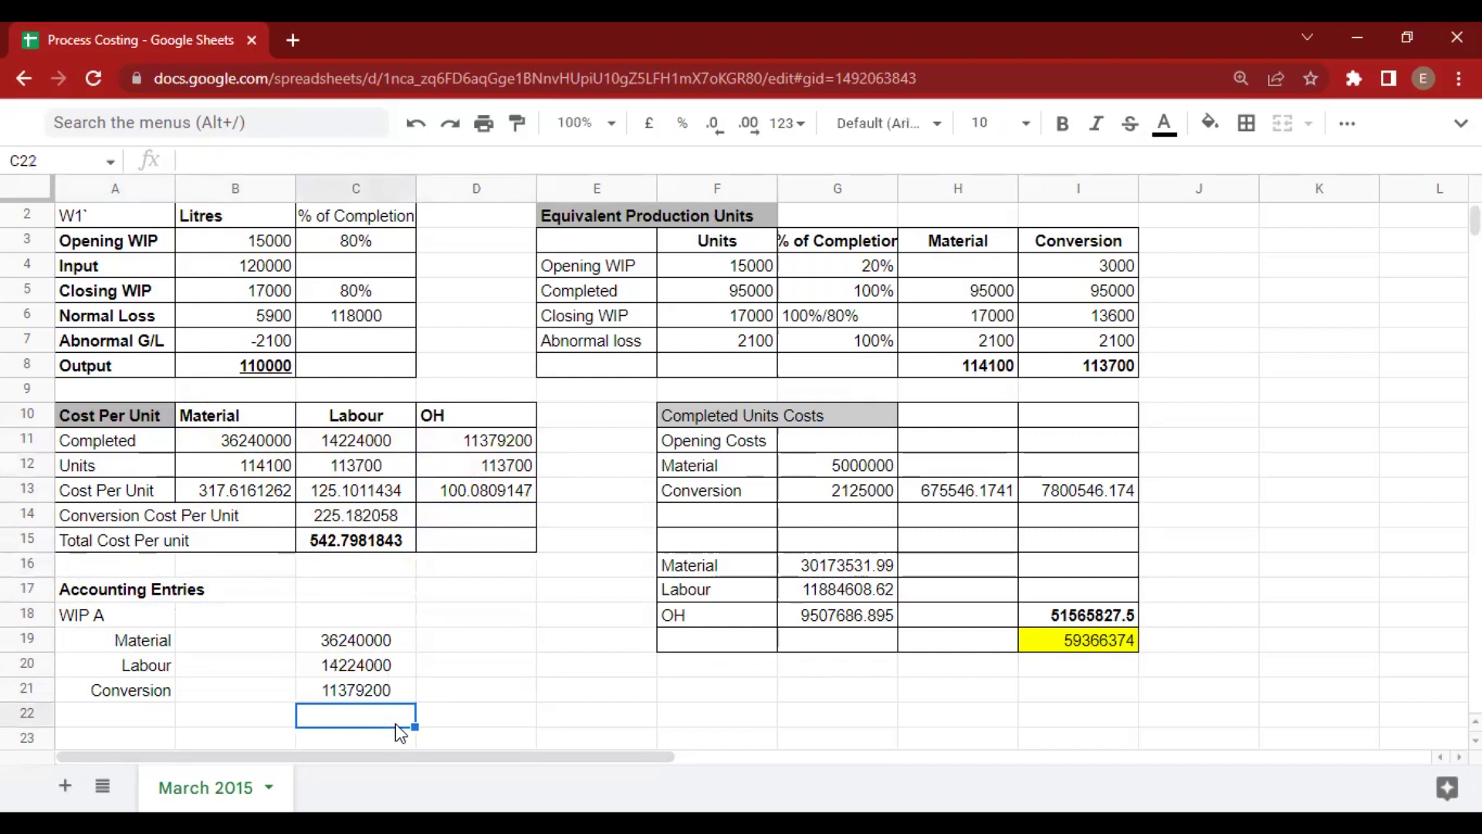
# Total the three credit amounts as the WIP A debit in B18 with =SUM(C19:C21).
pyautogui.press('Left')
pyautogui.press('Up')
pyautogui.press('Up')
pyautogui.press('Up')
pyautogui.press('Up')
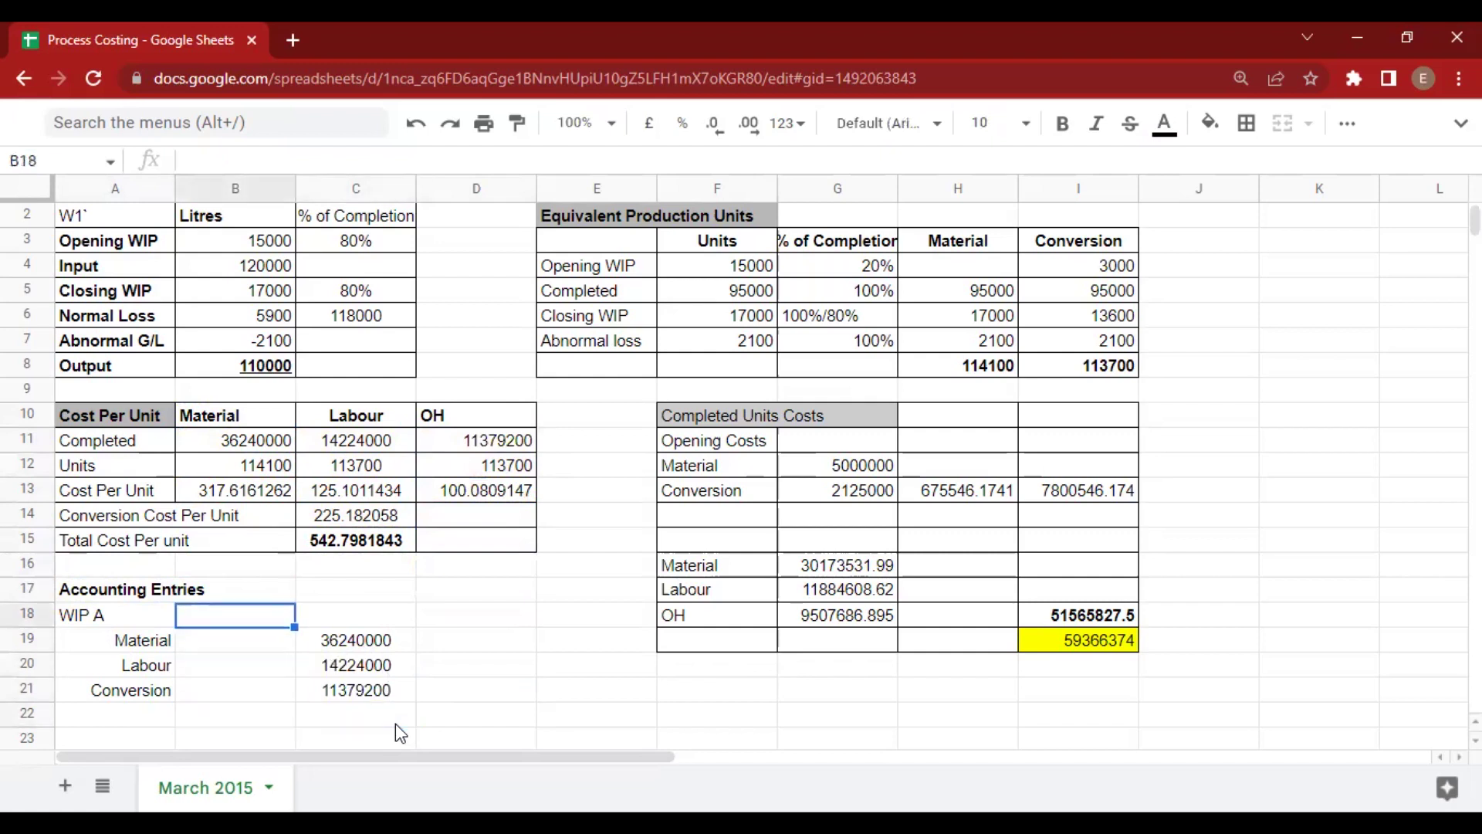
pyautogui.write('=')
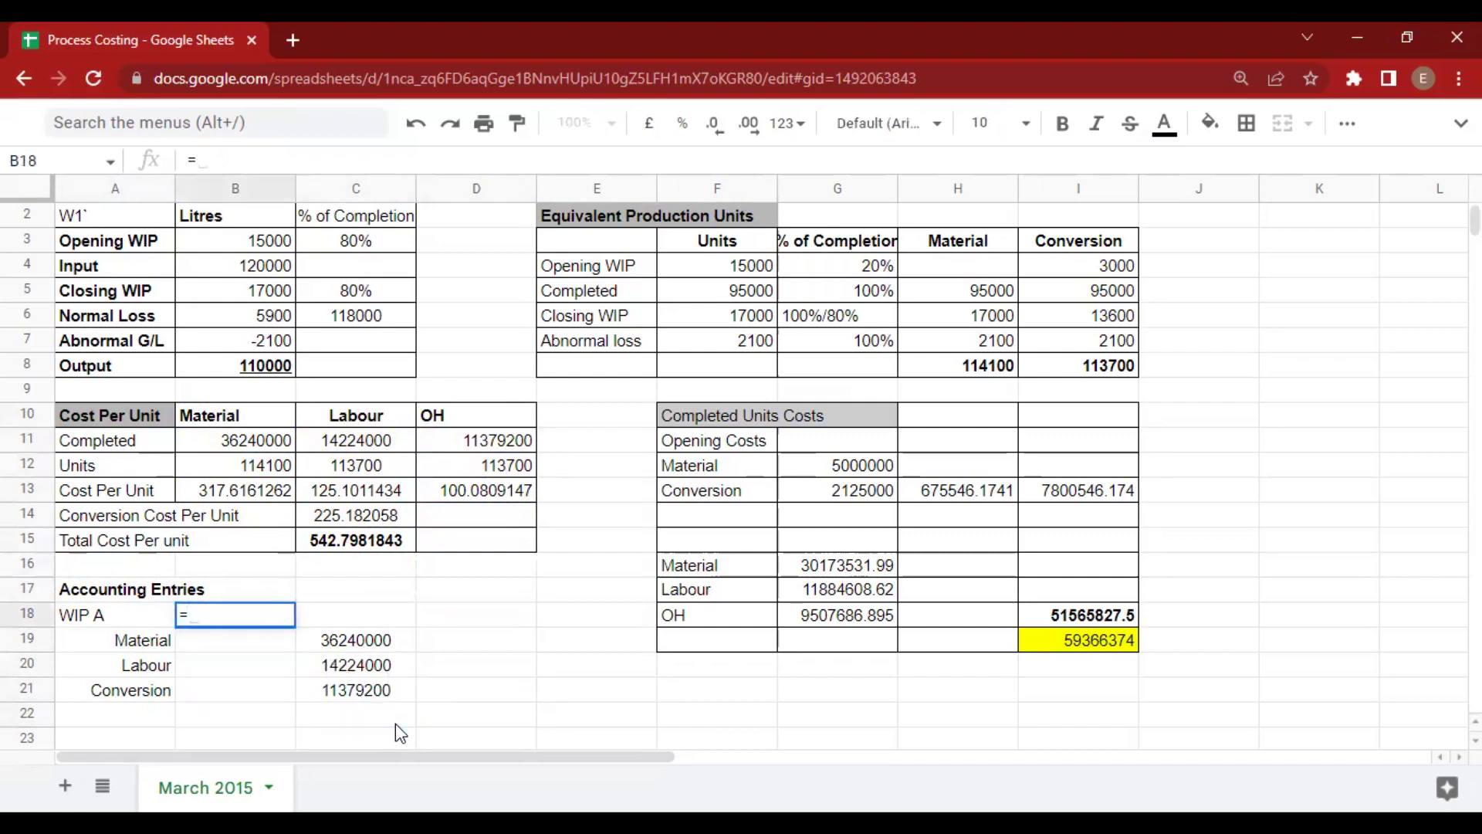
pyautogui.write('sum')
pyautogui.press('Tab')
pyautogui.press('Right')
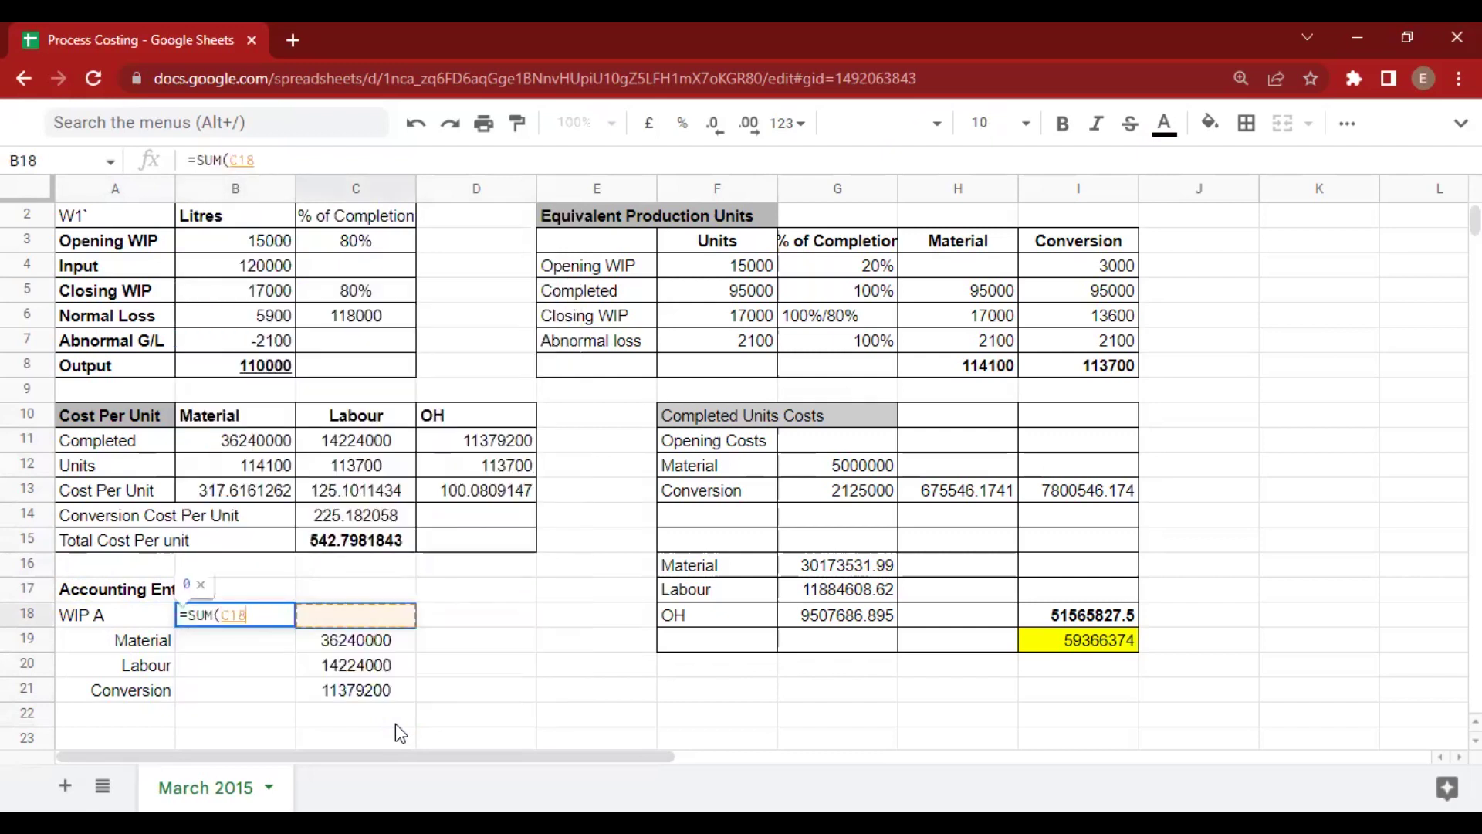
pyautogui.hotkey('shift', 'Down')
pyautogui.hotkey('shift', 'Down')
pyautogui.hotkey('shift', 'Down')
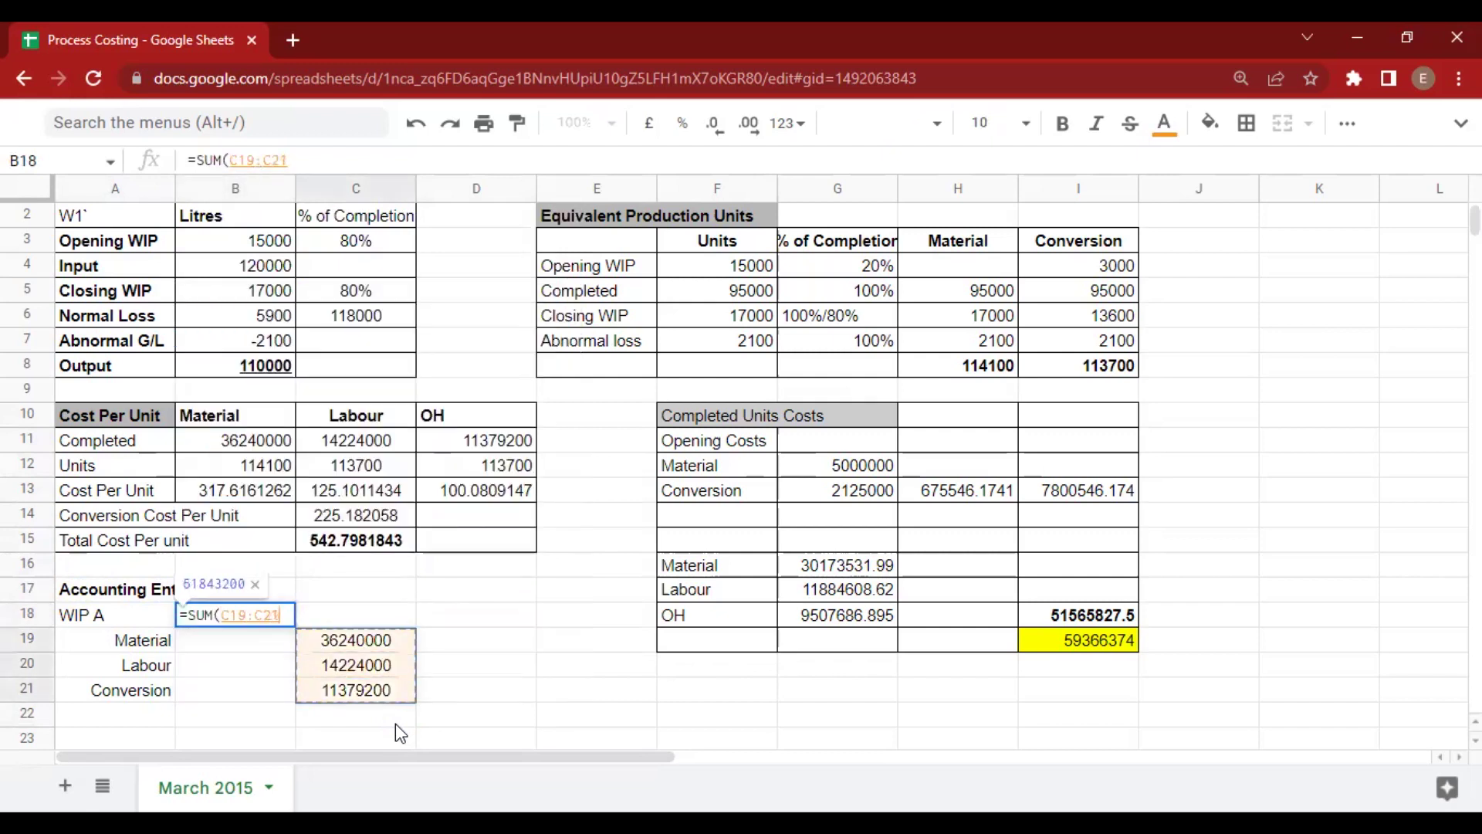
pyautogui.press('Return')
# Add a bottom border under the first accounting entry across A21:C21.
pyautogui.press('Up')
pyautogui.press('Left')
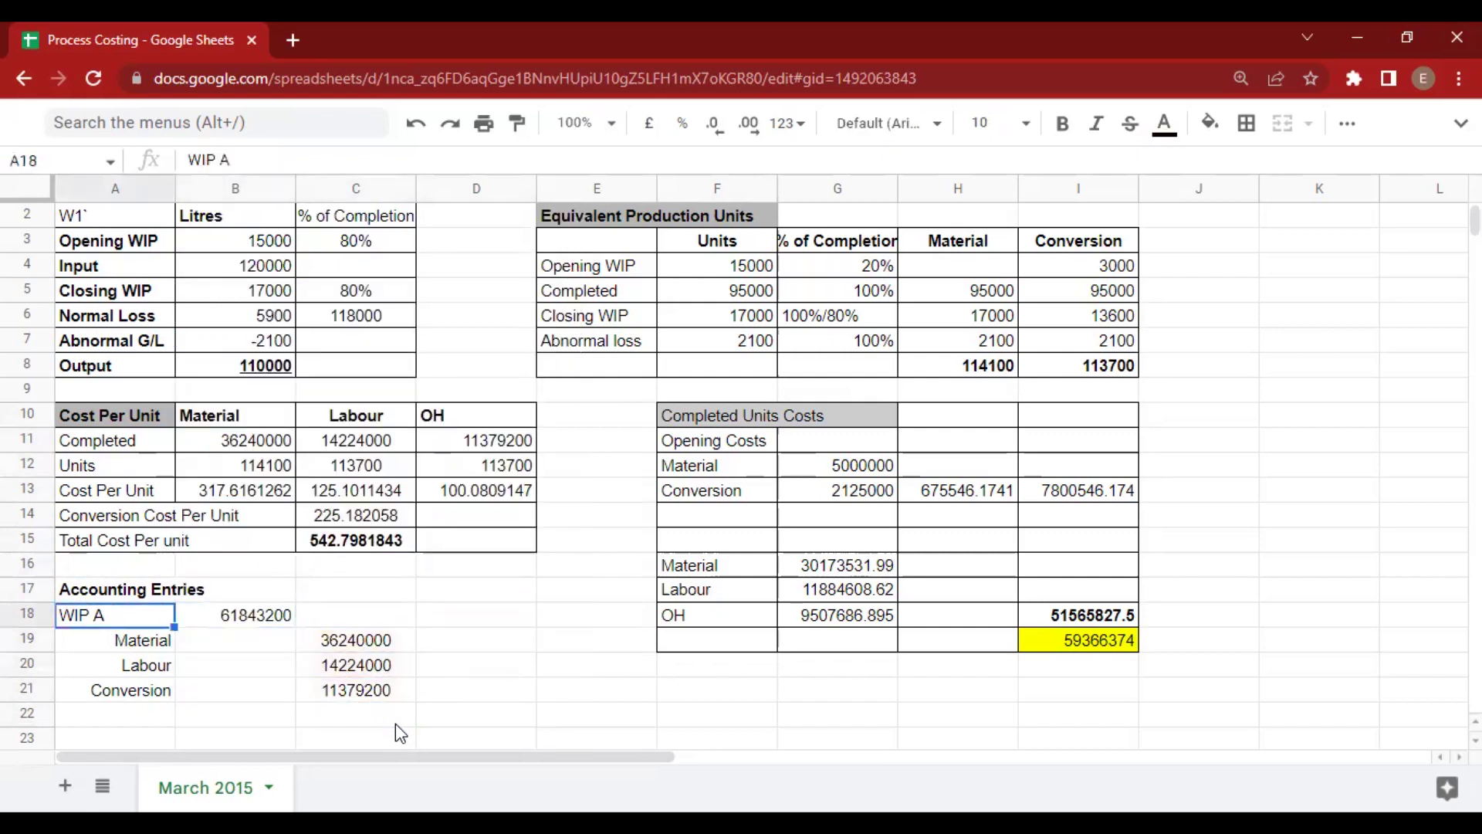
pyautogui.press('Down')
pyautogui.press('Down')
pyautogui.press('Down')
pyautogui.hotkey('shift', 'Right')
pyautogui.hotkey('shift', 'Right')
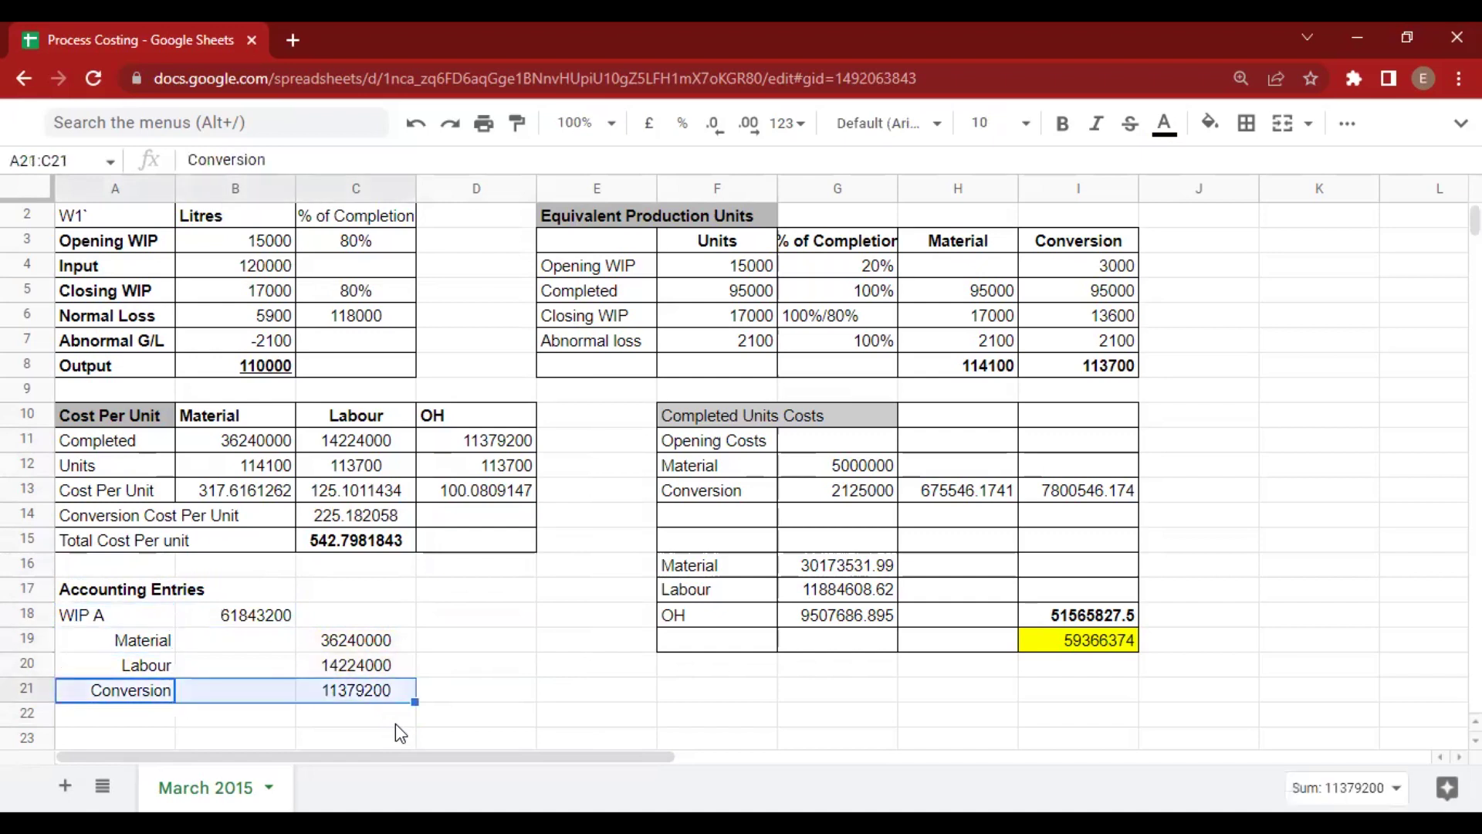
pyautogui.hotkey('alt', 'shift', '3')
pyautogui.press('Down')
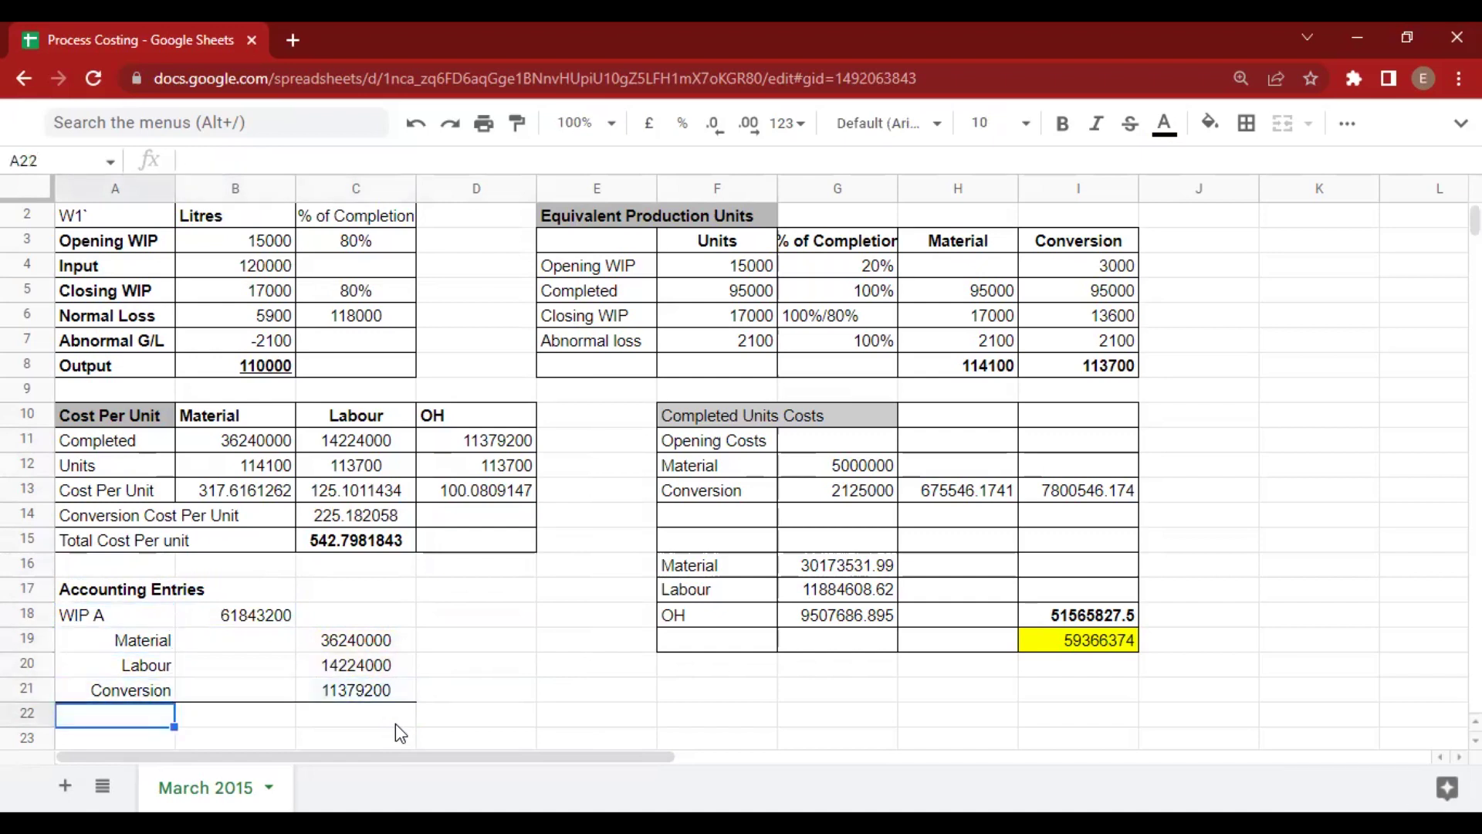
# Enter the label "Applied FOH" in A22 beneath the first accounting entry.
pyautogui.hotkey('ctrl', '-')
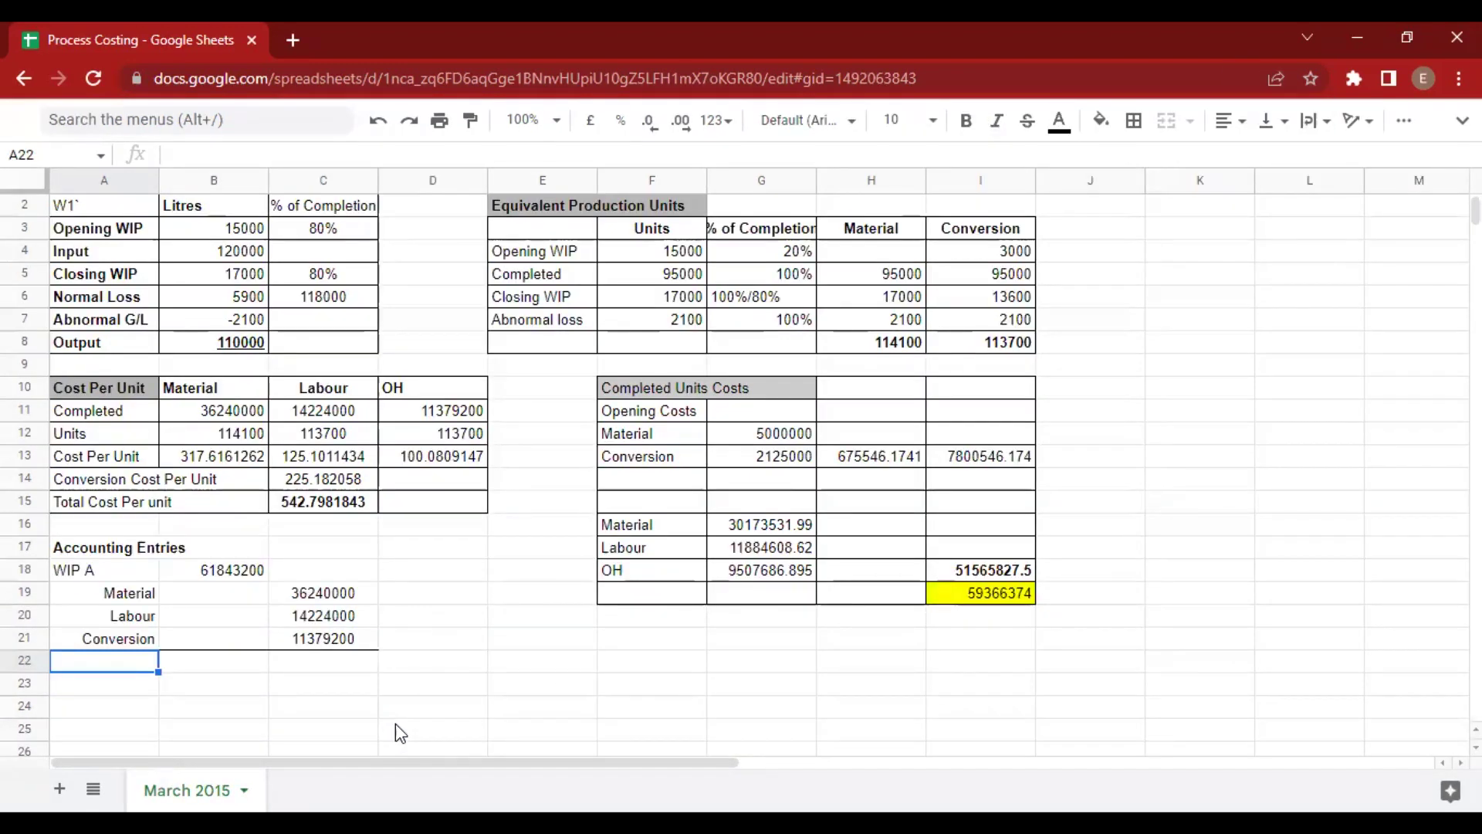
pyautogui.write('Applied OF')
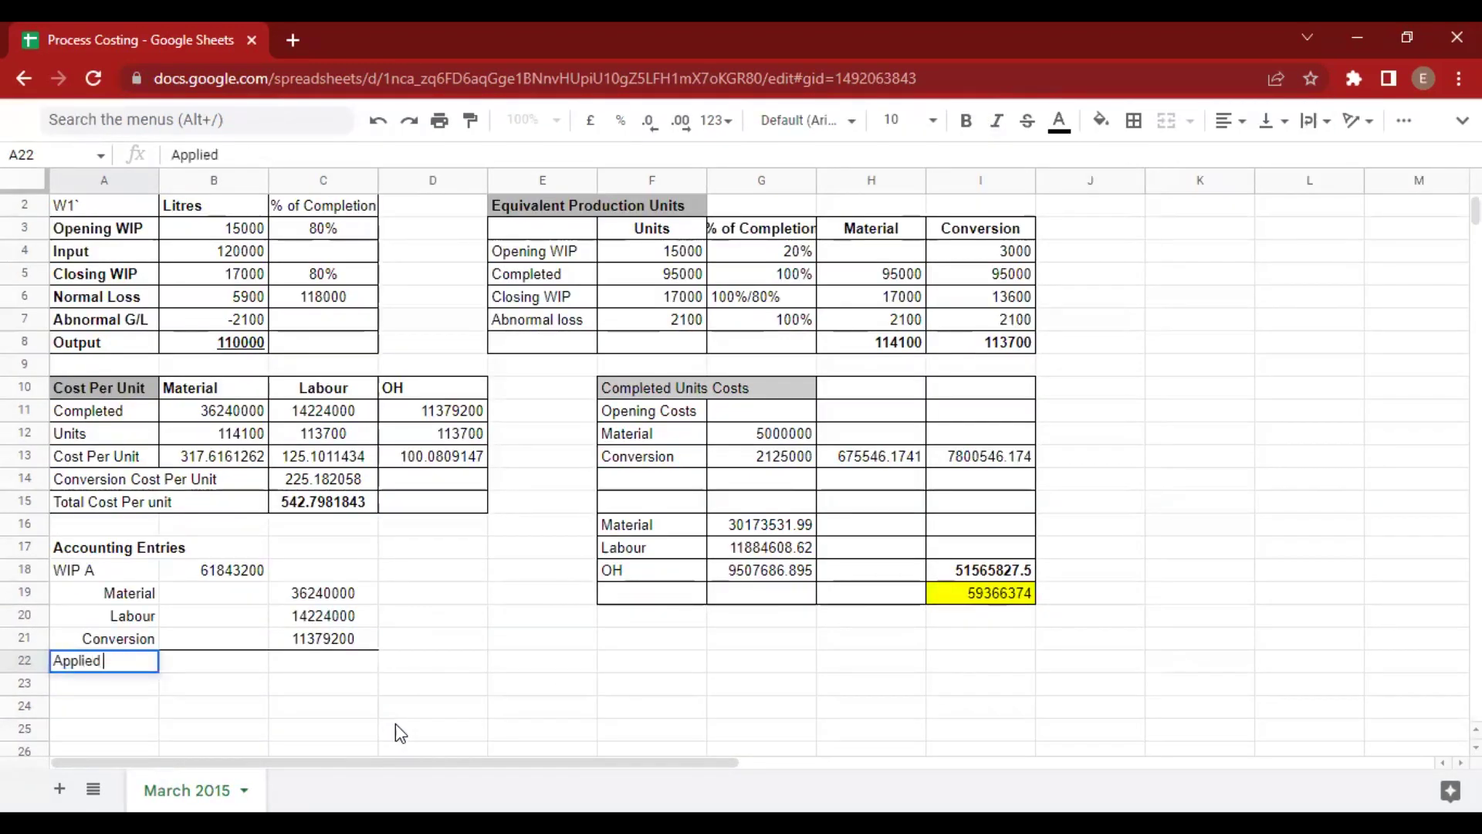
pyautogui.press('BackSpace')
pyautogui.press('BackSpace')
pyautogui.write('FOH')
pyautogui.press('Return')
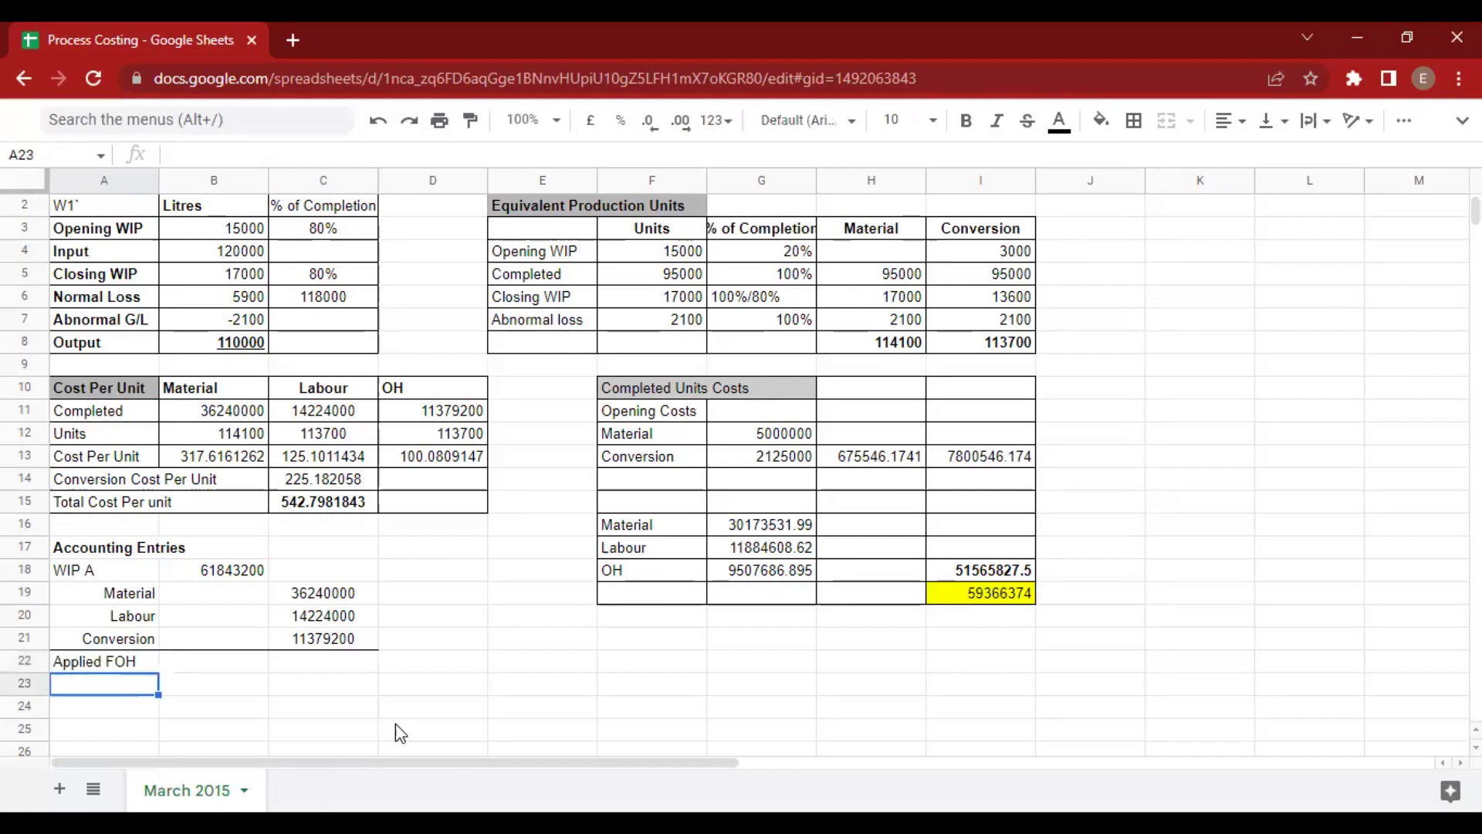
# Enter "Actual FOH" as the credit label in A24 and align it right.
pyautogui.press('Down')
pyautogui.write('Act')
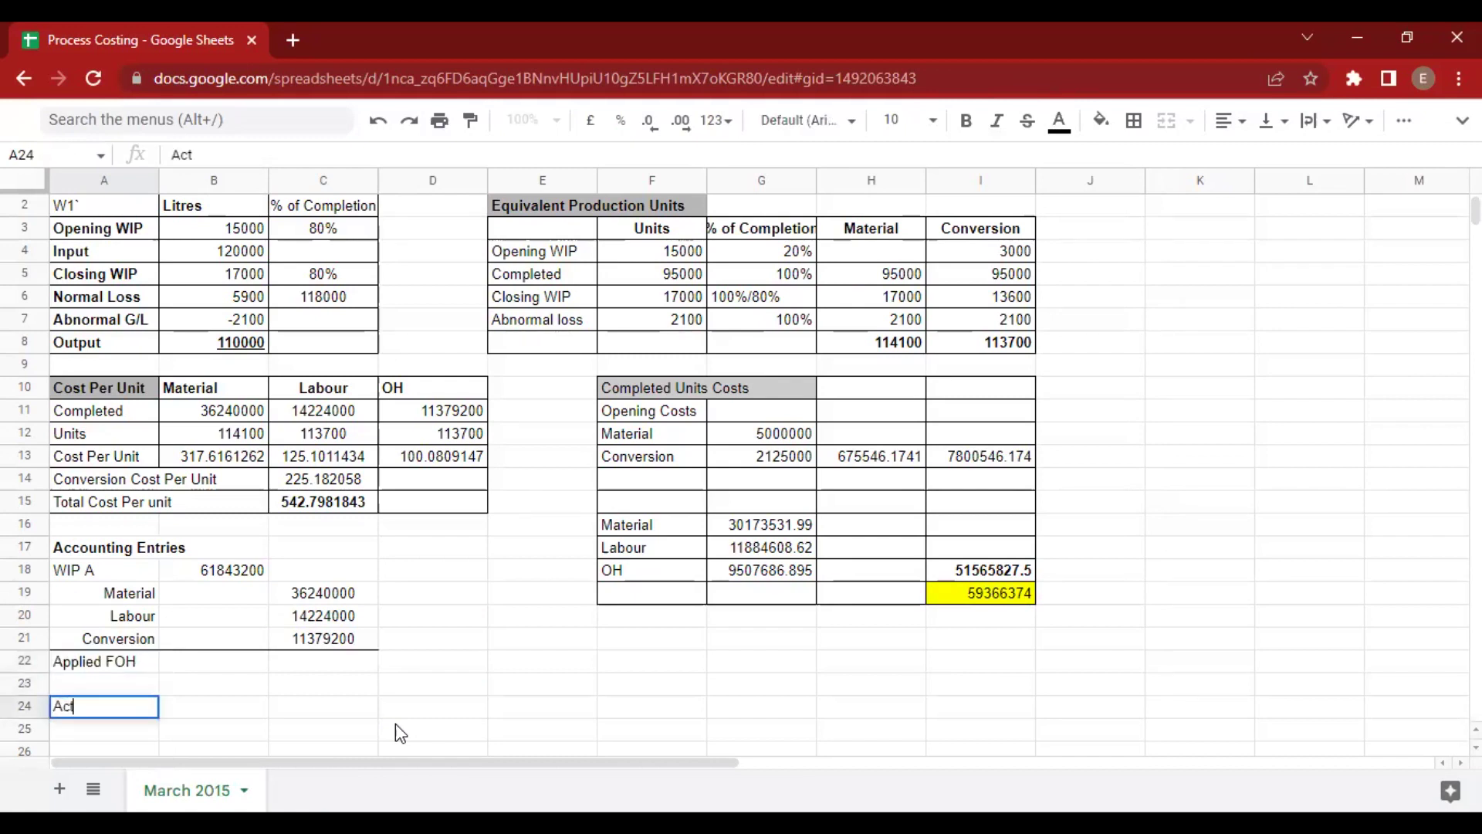
pyautogui.write('ual FOH')
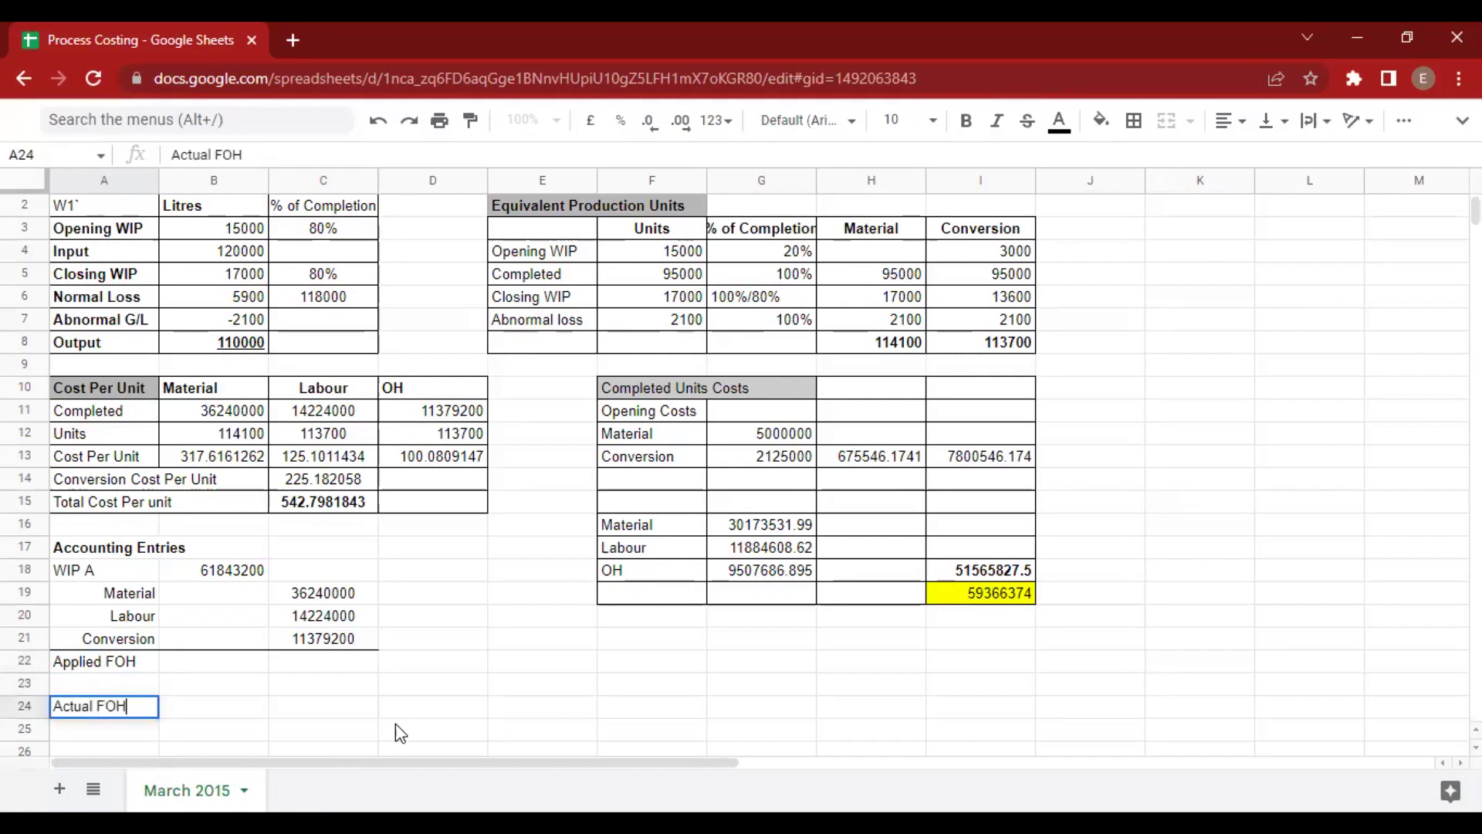
pyautogui.press('Return')
pyautogui.press('Up')
pyautogui.hotkey('ctrl', 'shift', 'r')
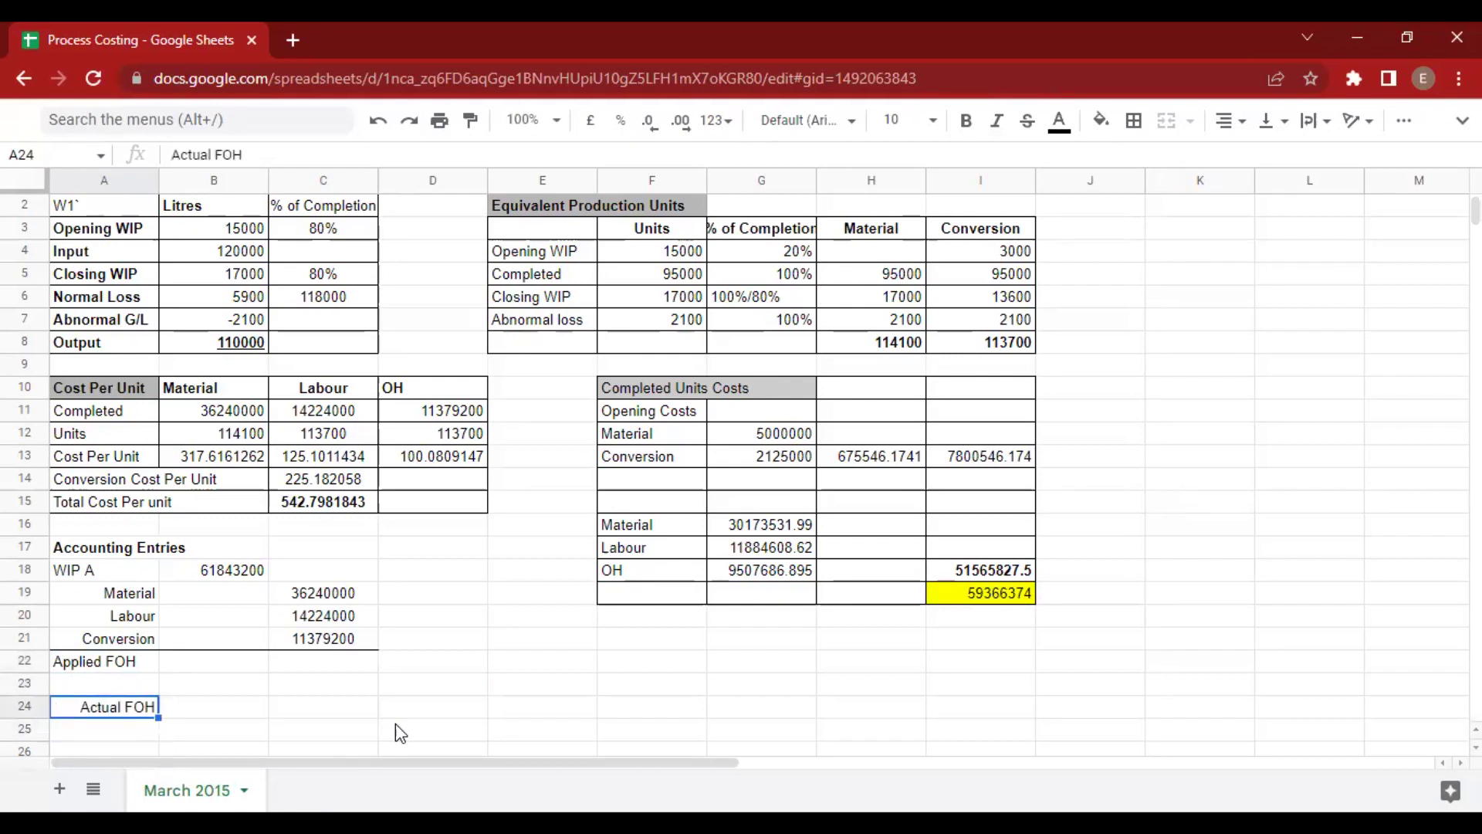
# Check the actual overheads in the question document and enter 11500000 as the Actual FOH credit in C24.
pyautogui.press('Right')
pyautogui.press('Right')
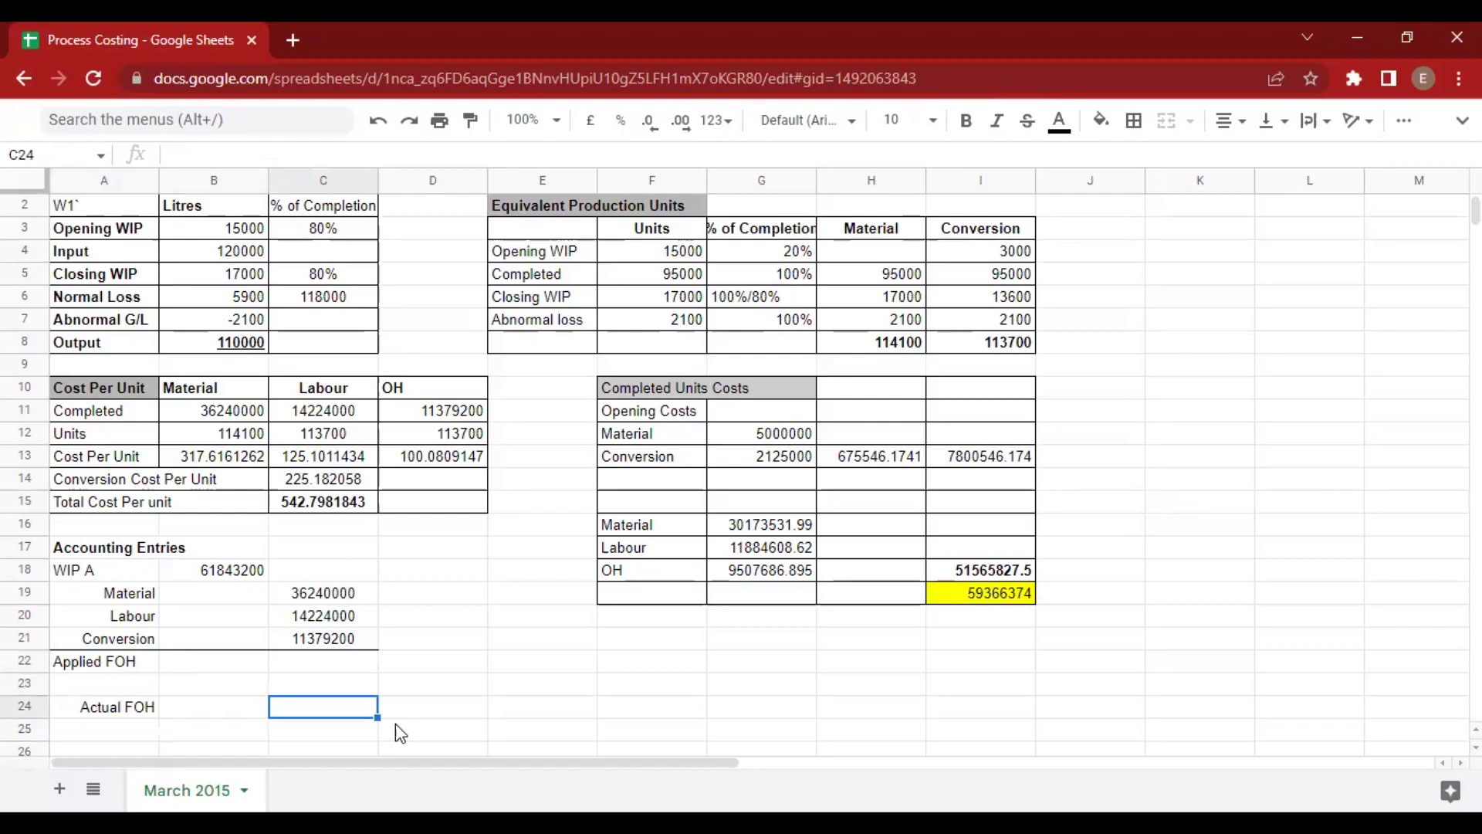
pyautogui.hotkey('alt', 'Tab')
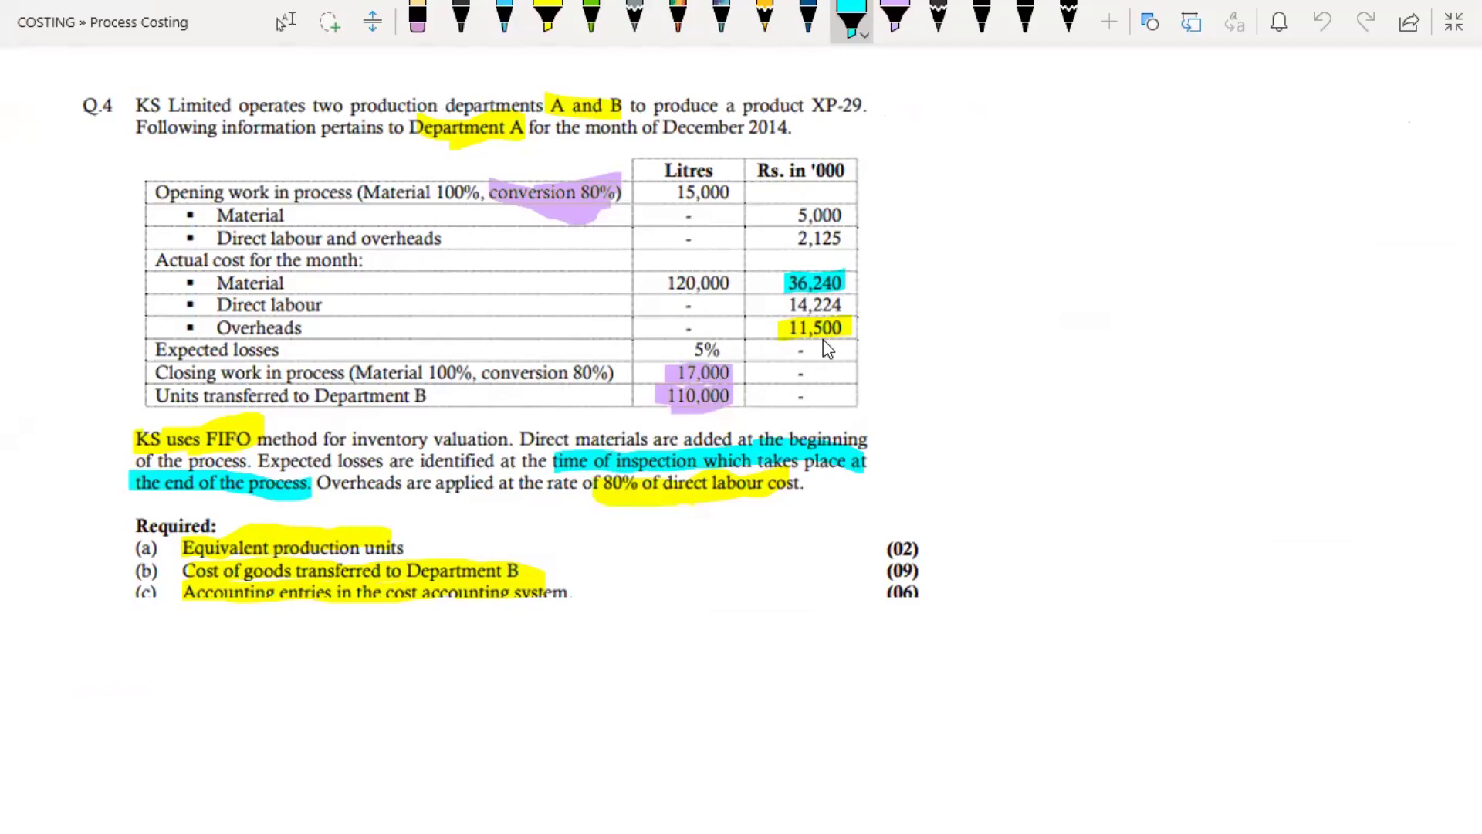
pyautogui.hotkey('alt', 'Tab')
pyautogui.write('11500000')
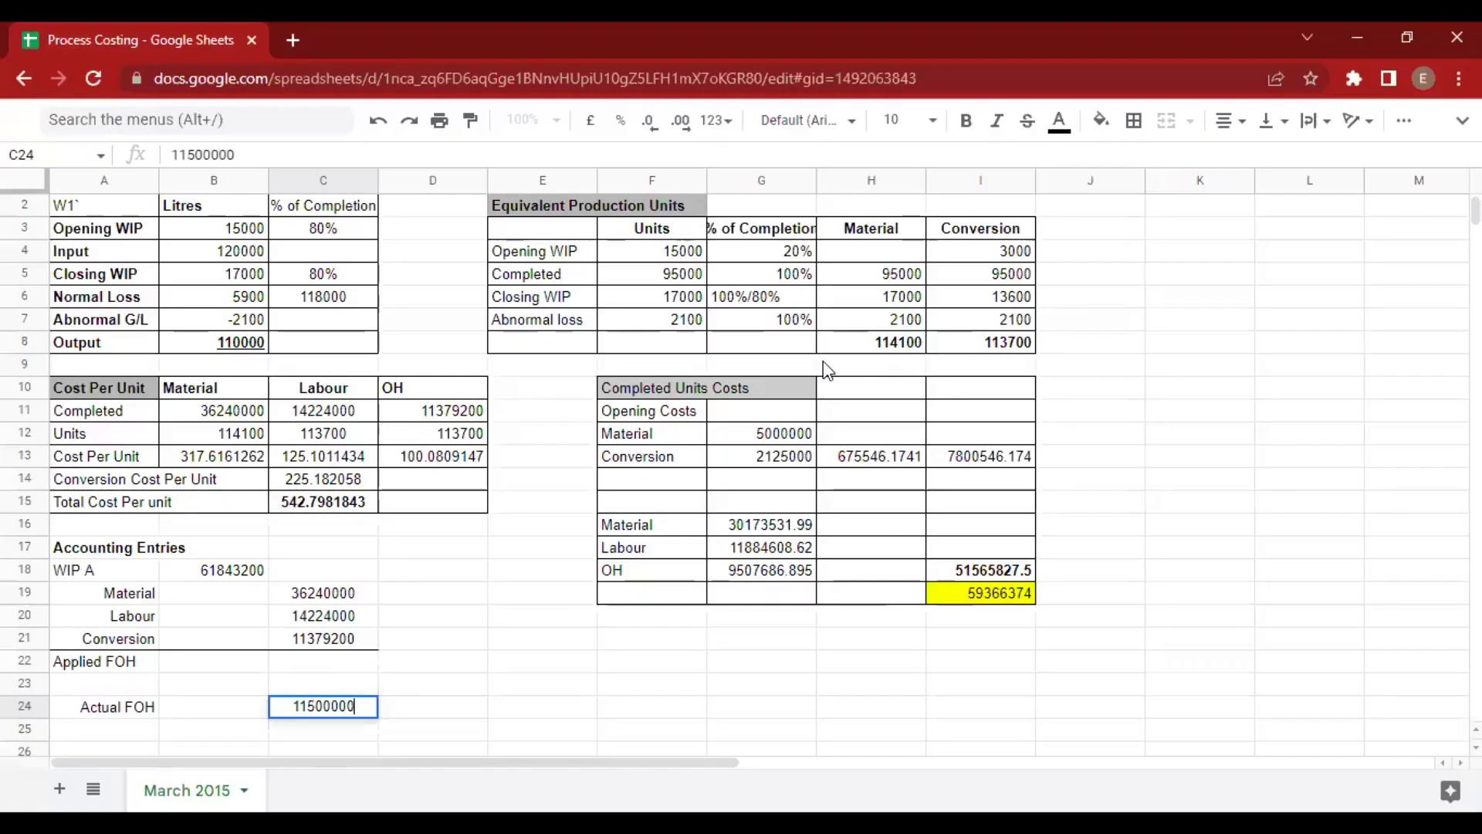
pyautogui.press('Tab')
# Link the Applied FOH debit amount in B22 to the completed overhead cost with =D11.
pyautogui.press('Left')
pyautogui.press('Left')
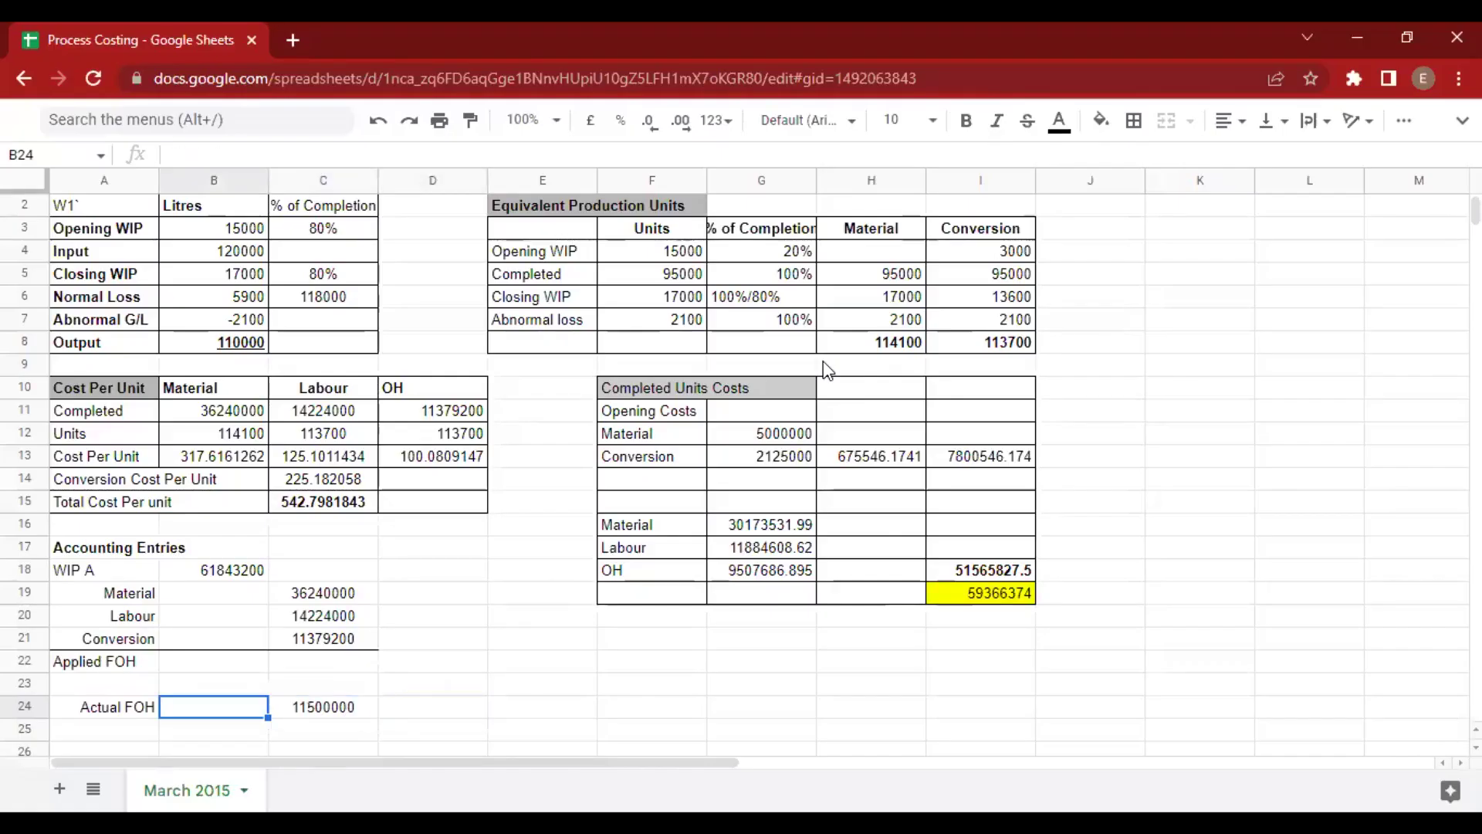
pyautogui.press('Up')
pyautogui.press('Up')
pyautogui.write('=')
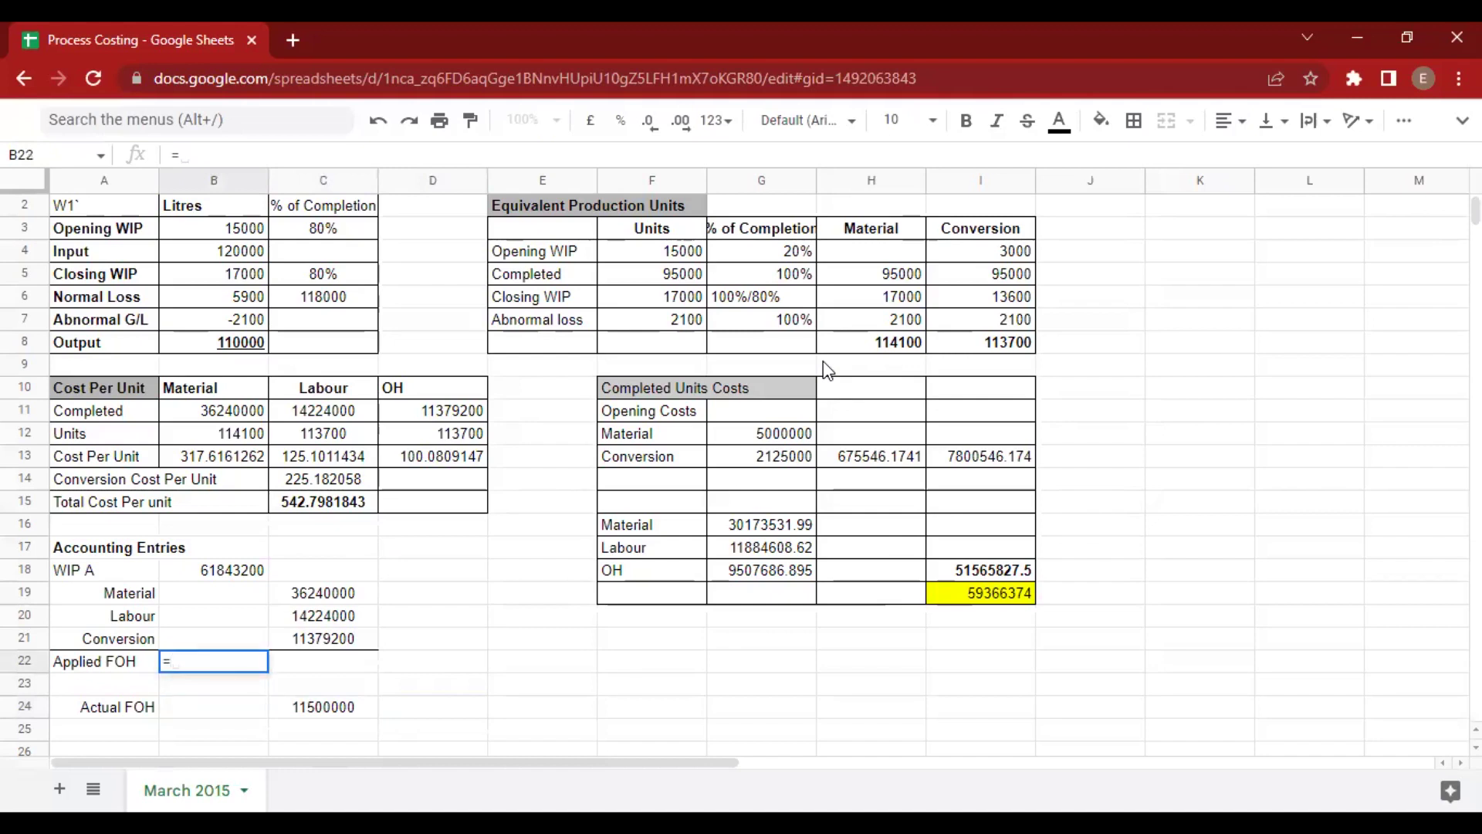
pyautogui.press('Right')
pyautogui.press('Right')
pyautogui.press('Right')
pyautogui.press('Up')
pyautogui.press('Left')
pyautogui.press('Up')
pyautogui.press('Up')
pyautogui.press('Up')
pyautogui.press('Up')
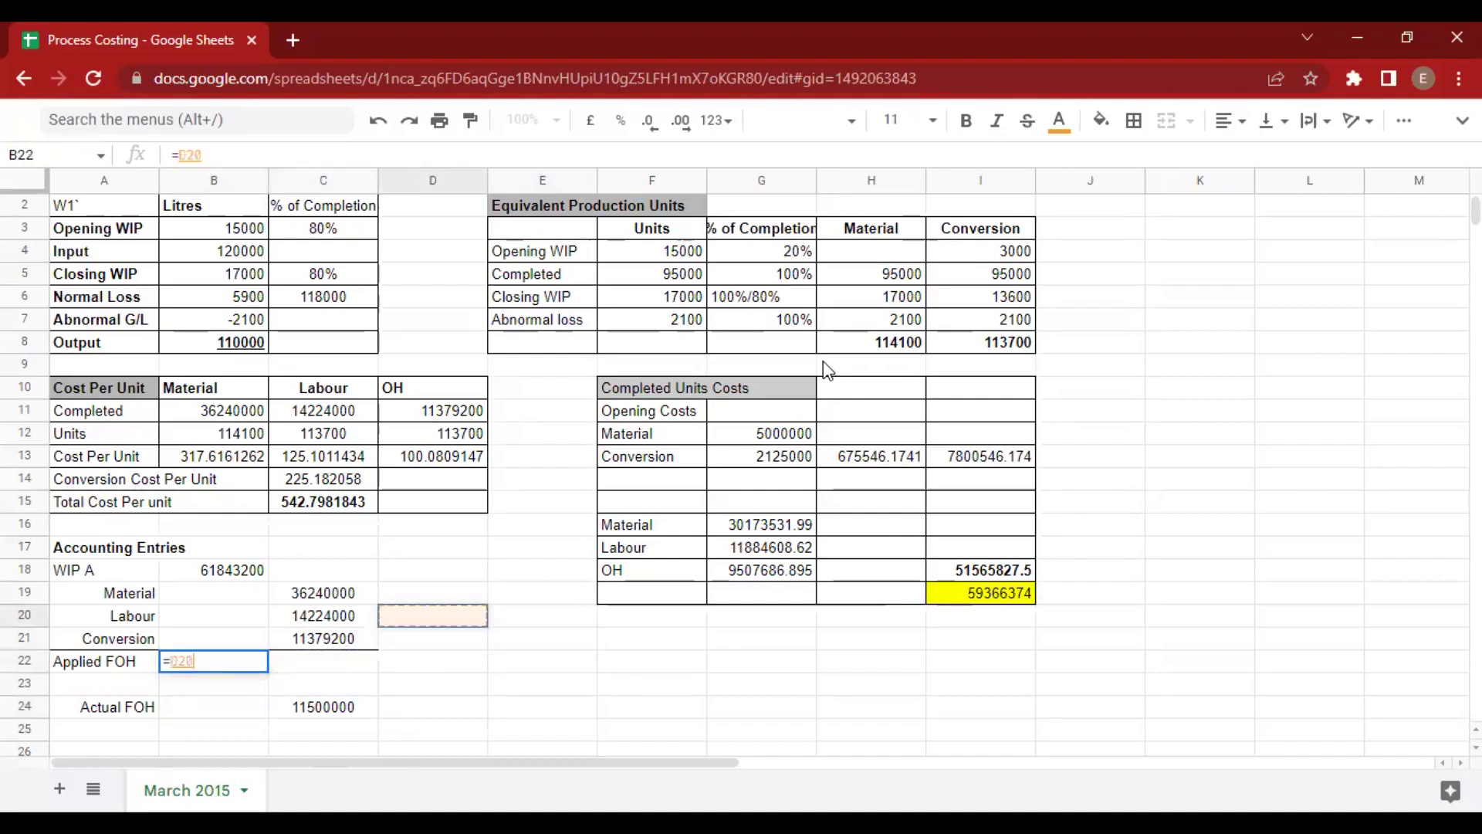
pyautogui.press('Up')
pyautogui.press('Up')
pyautogui.press('Up')
pyautogui.press('Up')
pyautogui.press('Up')
pyautogui.press('Up')
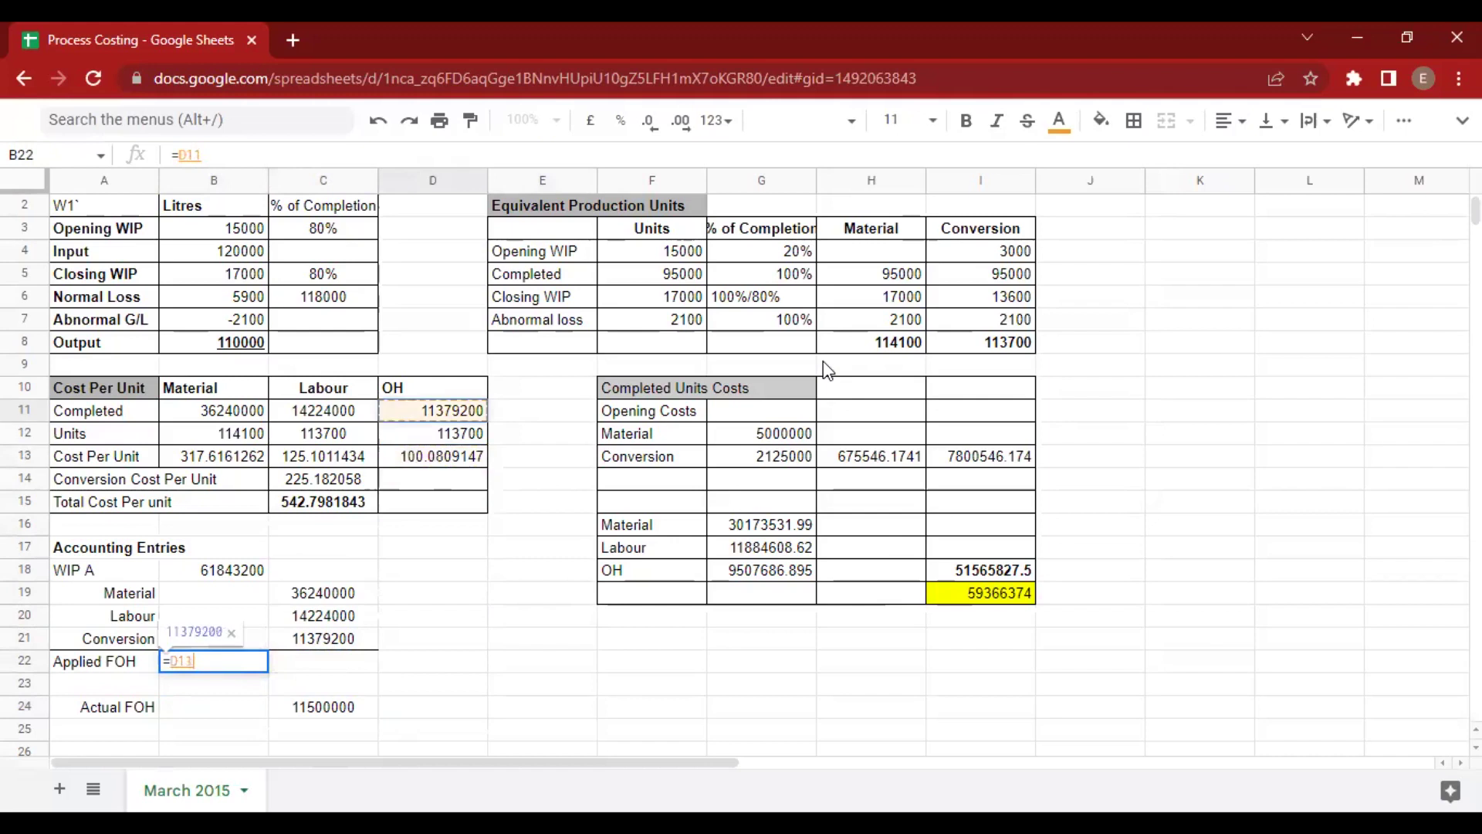
pyautogui.press('Return')
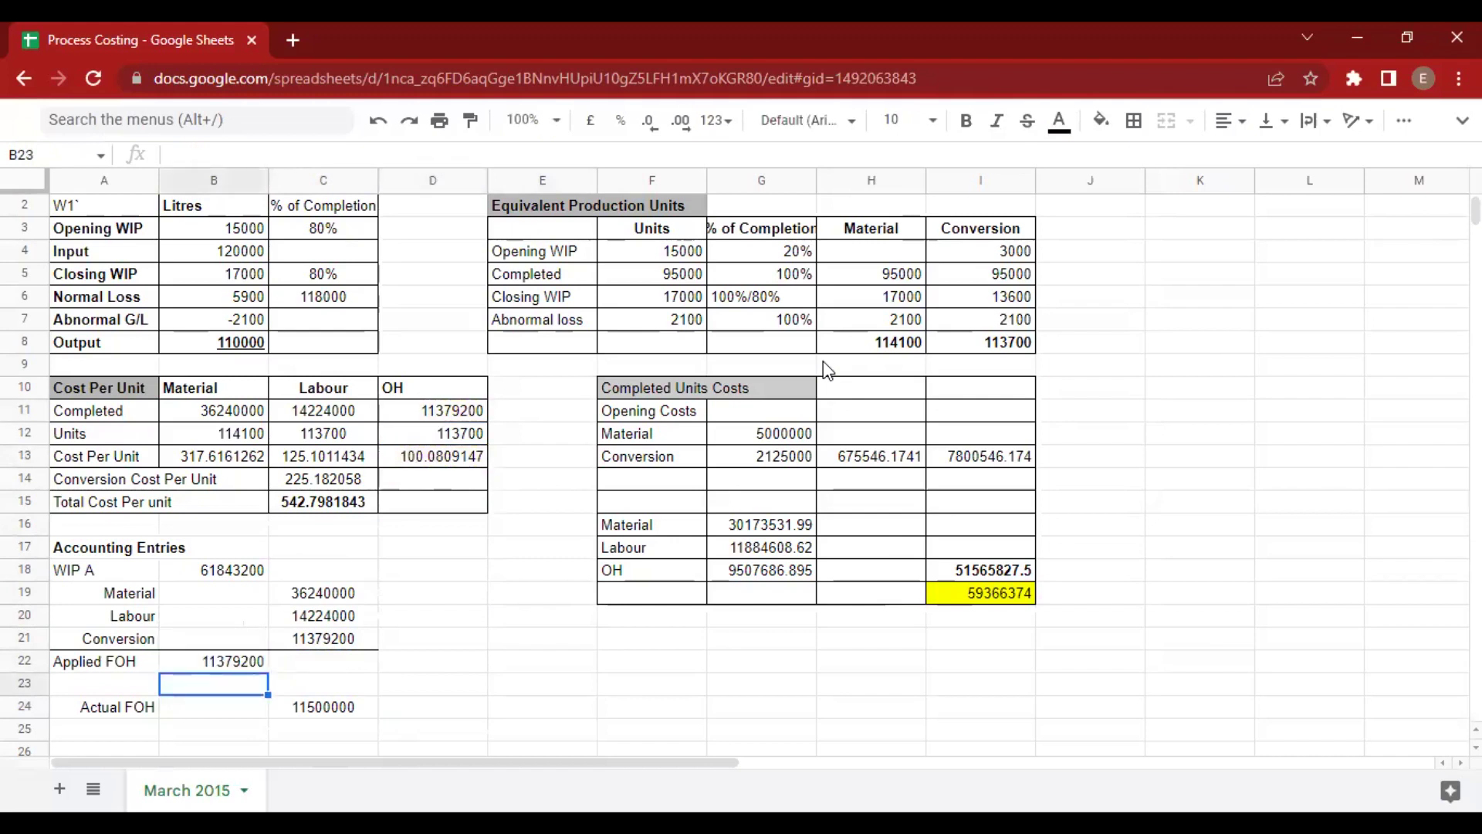
# Calculate the difference between actual and applied overhead in B23 with =C24-B22.
pyautogui.write('=')
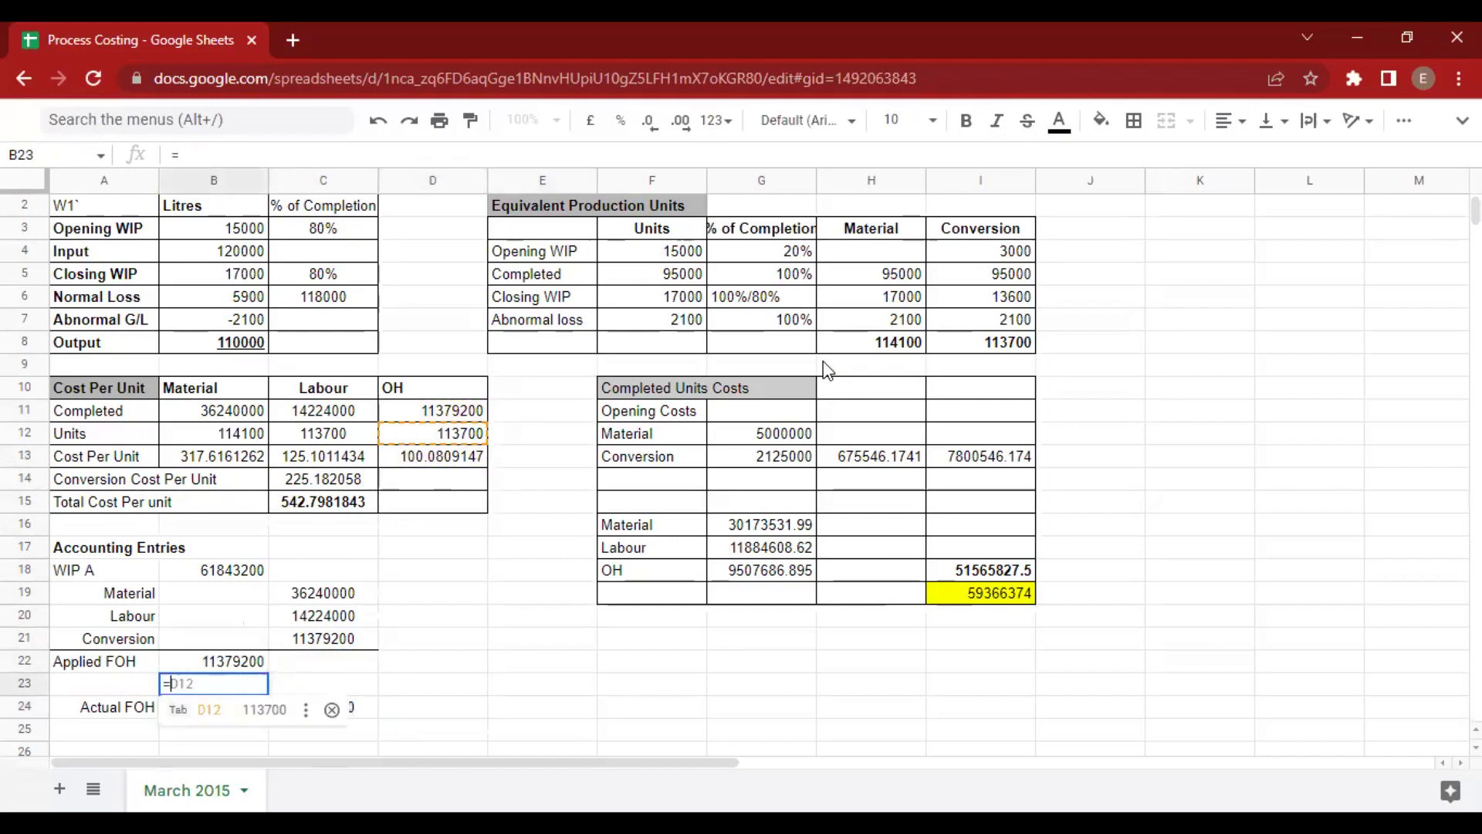
pyautogui.press('Up')
pyautogui.press('Down')
pyautogui.press('Down')
pyautogui.press('Right')
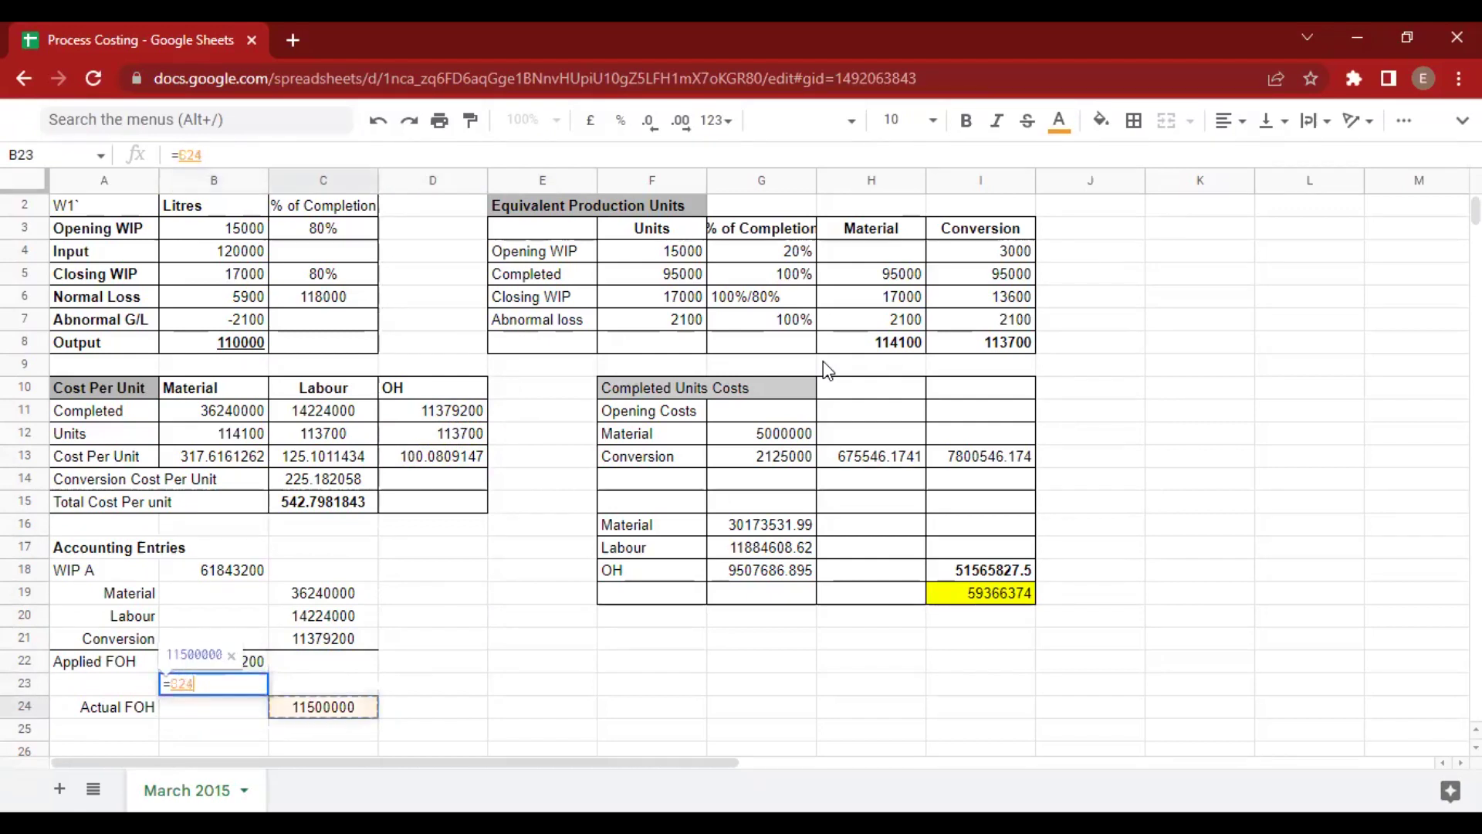
pyautogui.write('-')
pyautogui.press('Up')
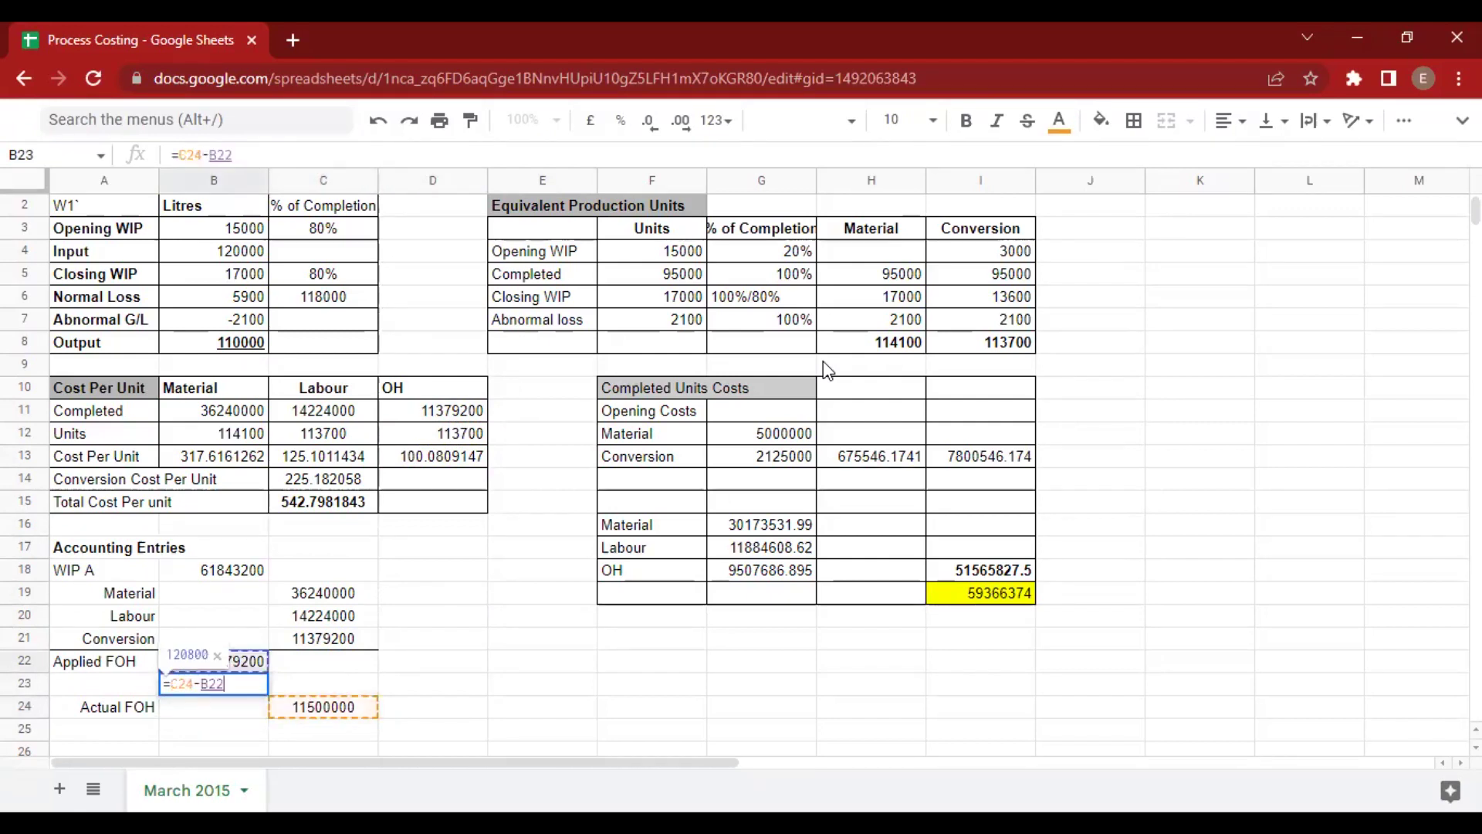
pyautogui.press('Return')
# Label the overhead difference in A23 as "Under Applied FOH P/L".
pyautogui.press('Up')
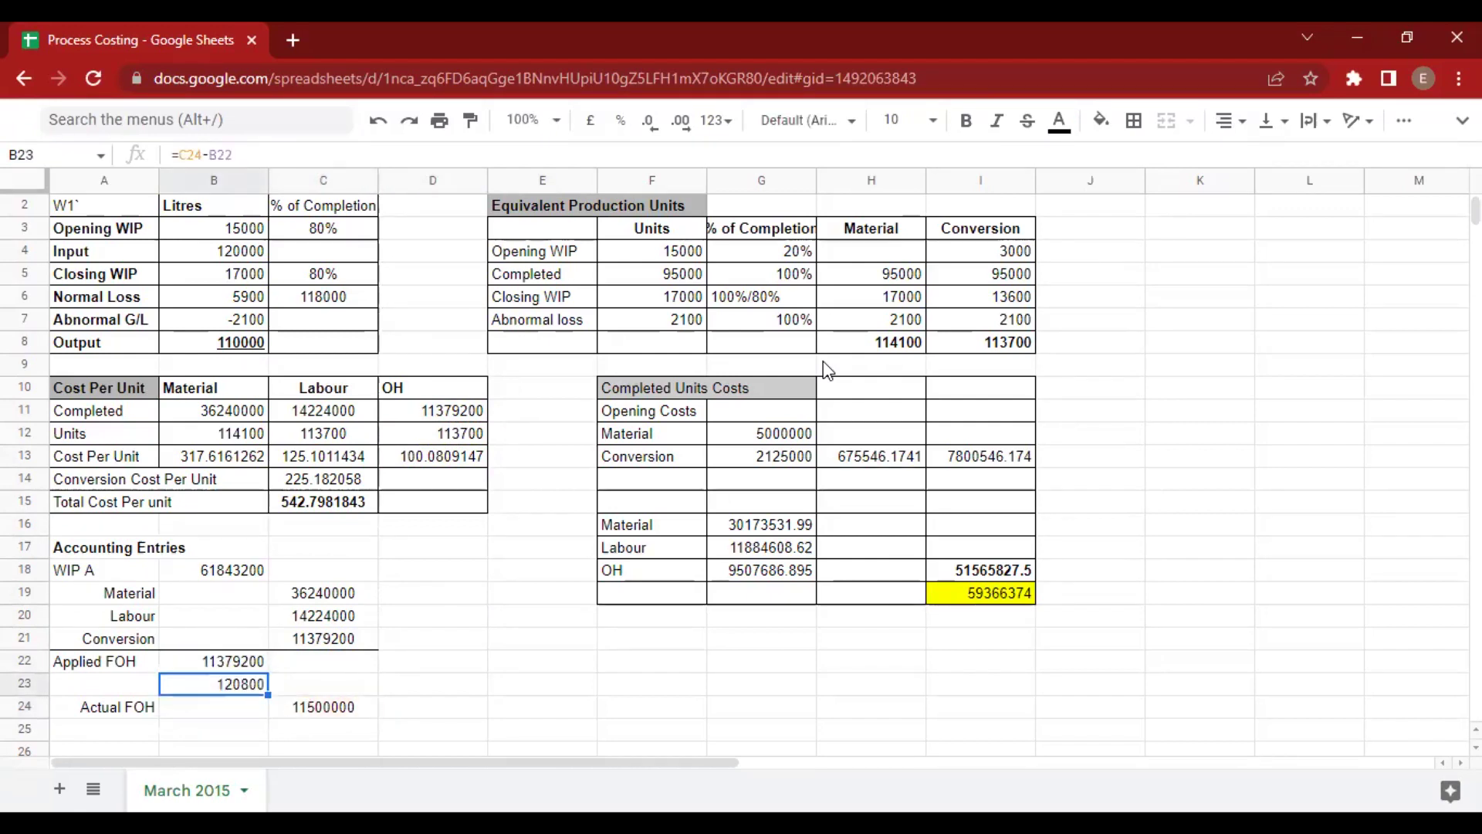
pyautogui.press('Left')
pyautogui.write('Und')
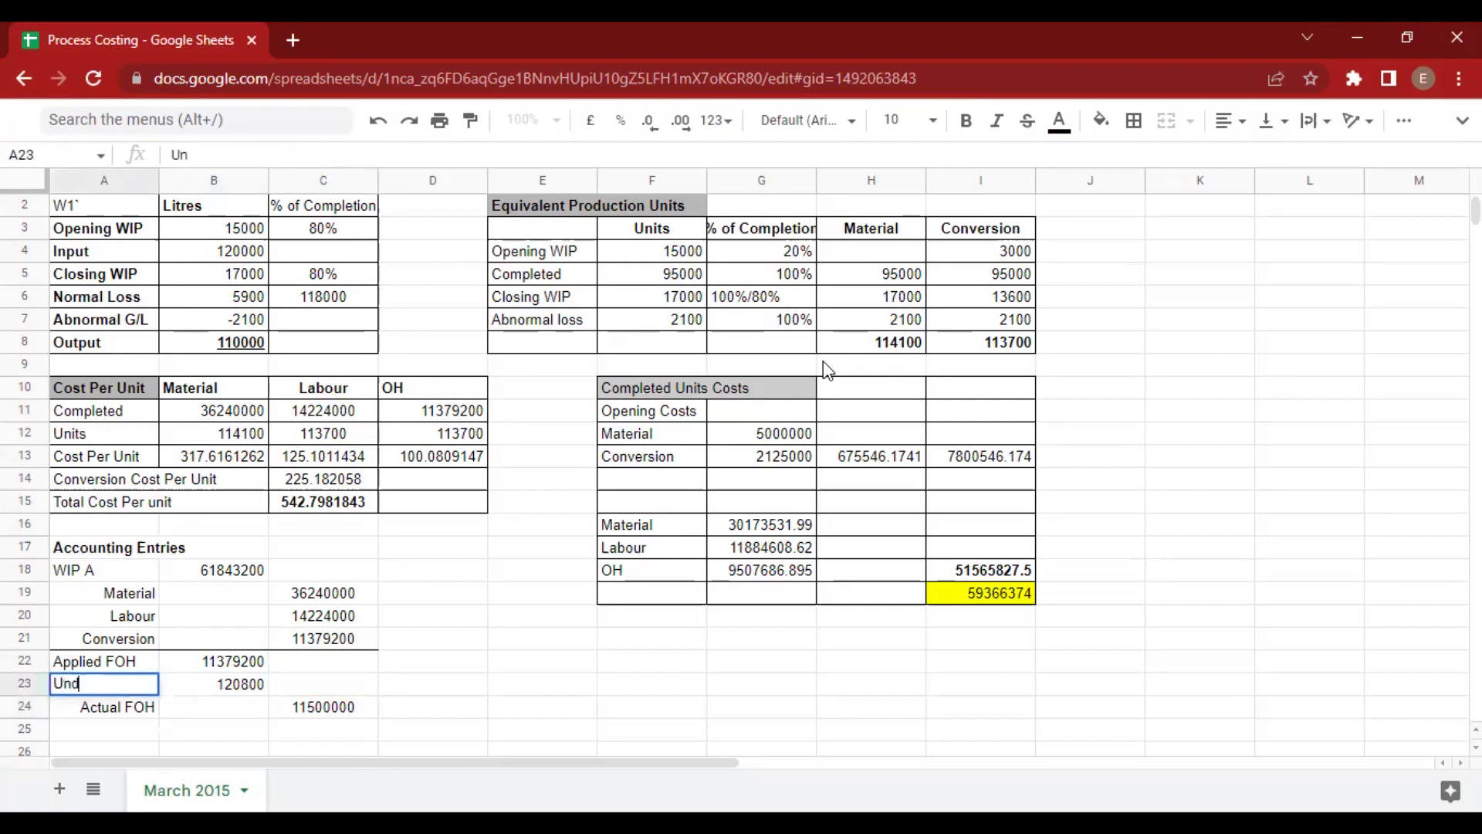
pyautogui.write('er Applied FOH')
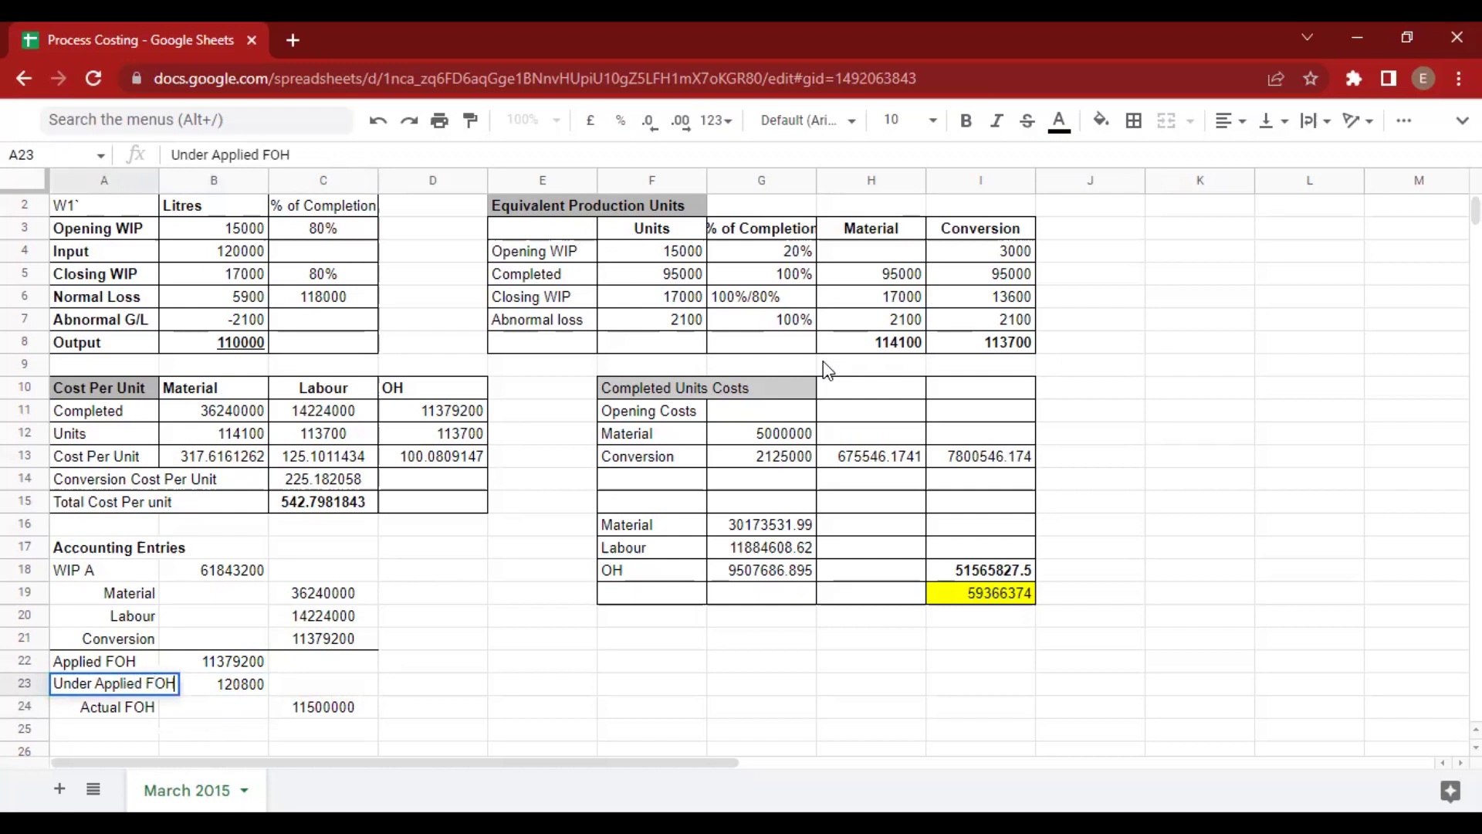
pyautogui.write(' P/L')
pyautogui.press('Return')
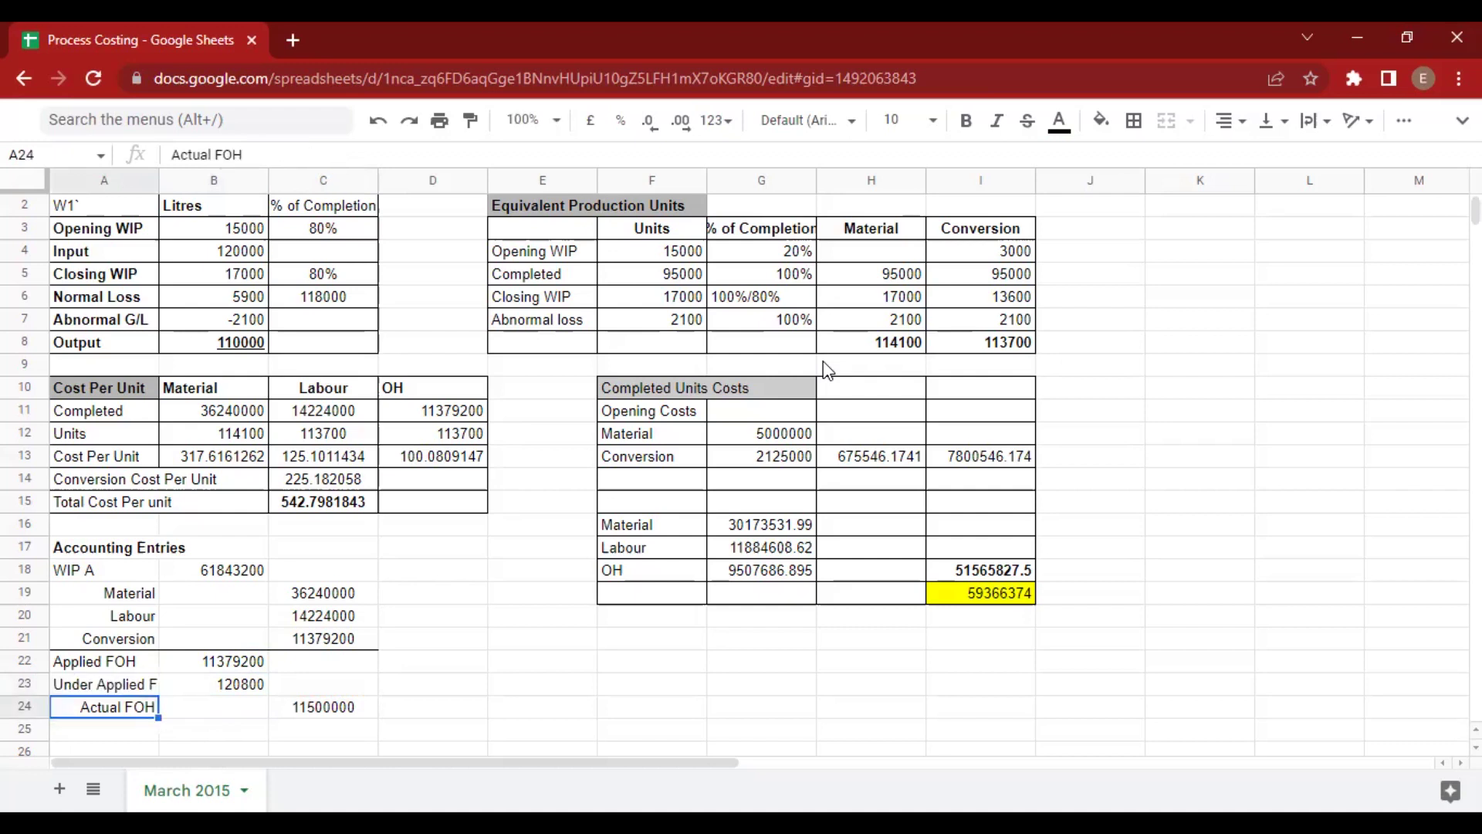
# Add a bottom border under the overhead entry across A24:C24.
pyautogui.hotkey('shift', 'Right')
pyautogui.hotkey('shift', 'Right')
pyautogui.hotkey('alt', 'shift', '3')
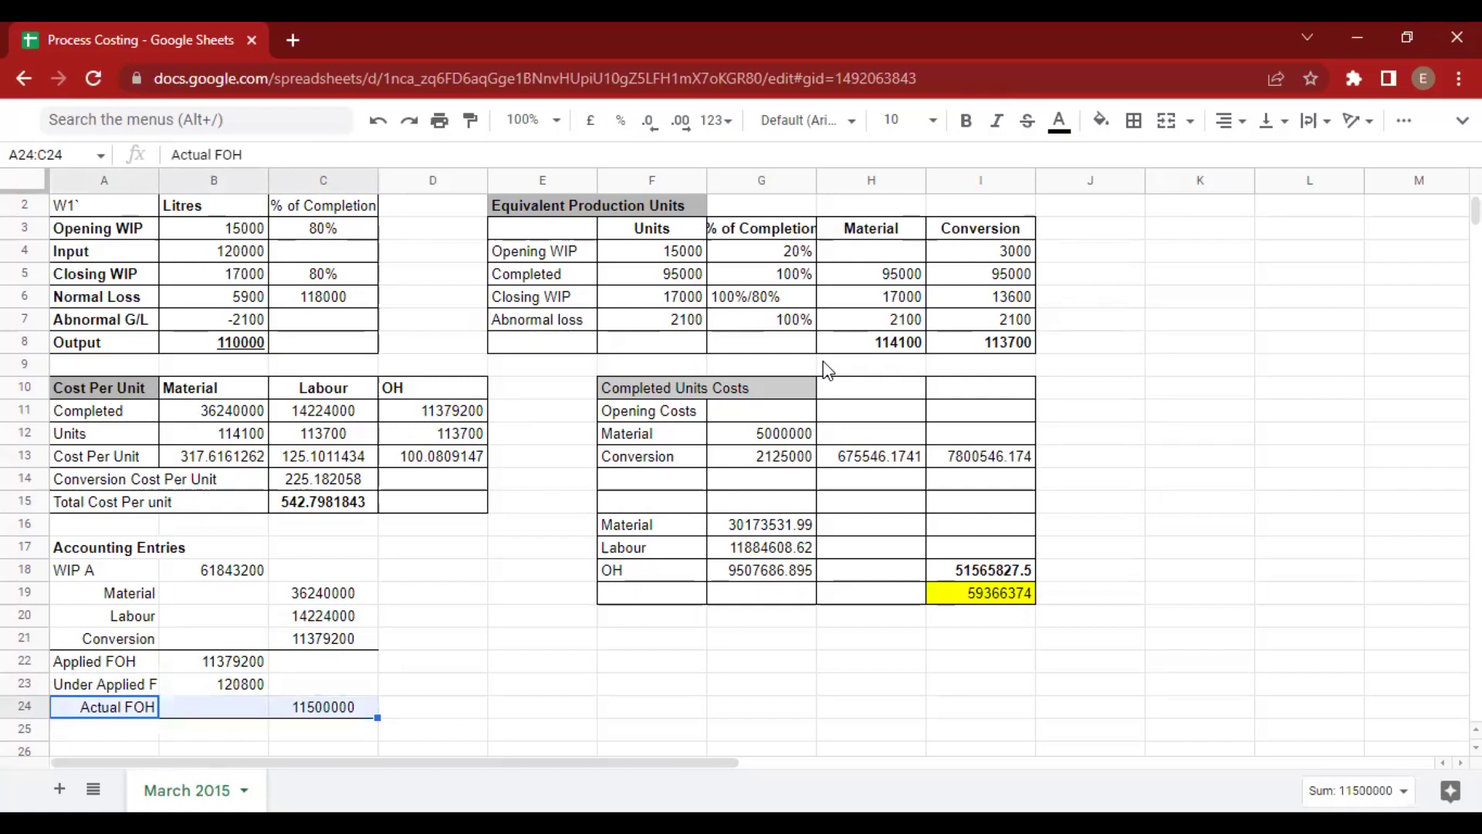
pyautogui.press('Down')
pyautogui.press('Down')
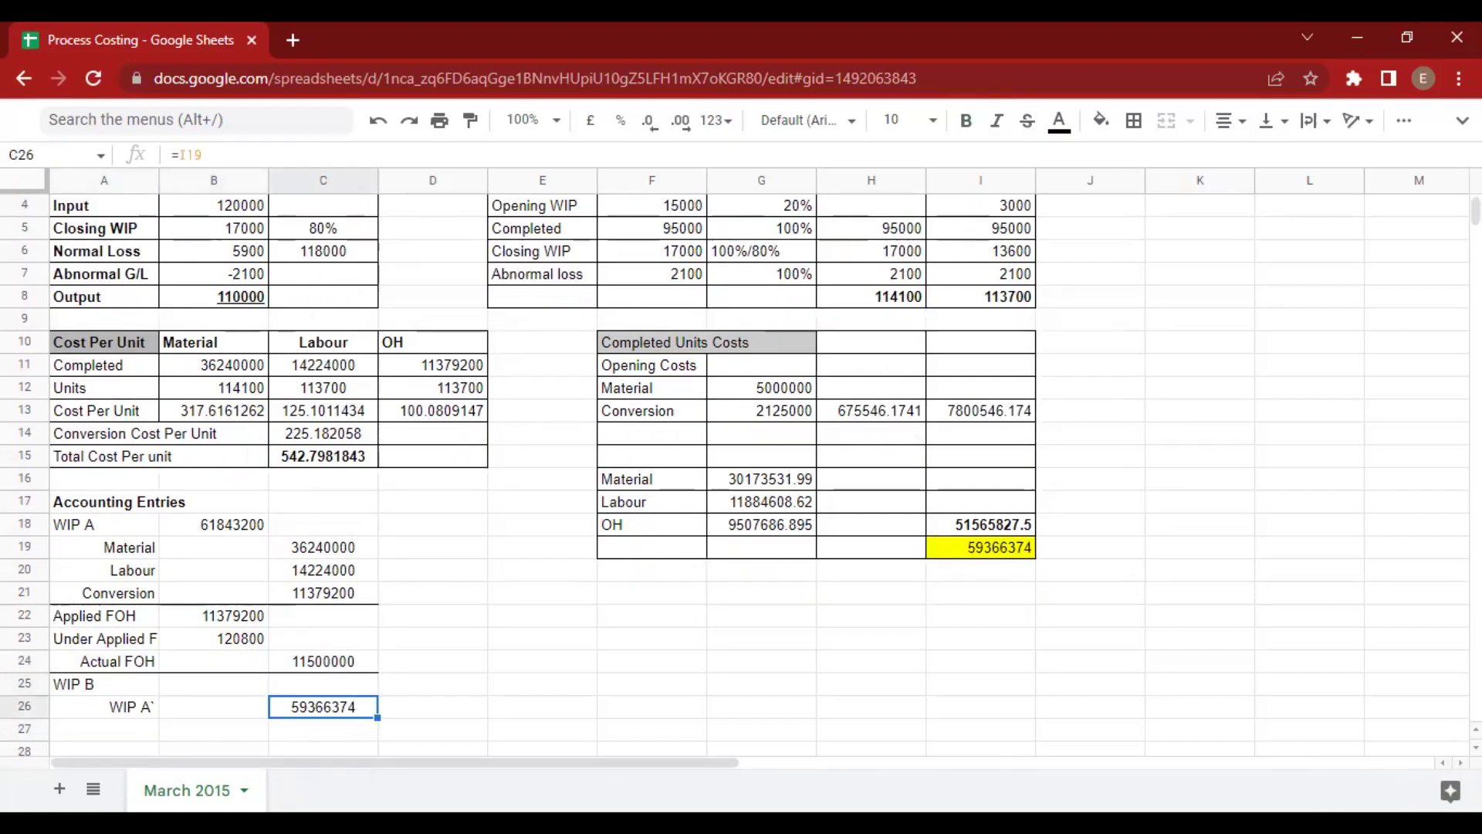
# Clear the credit amount in C26 and link the WIP B debit in B25 to the total completed cost with =I19.
pyautogui.press('Escape')
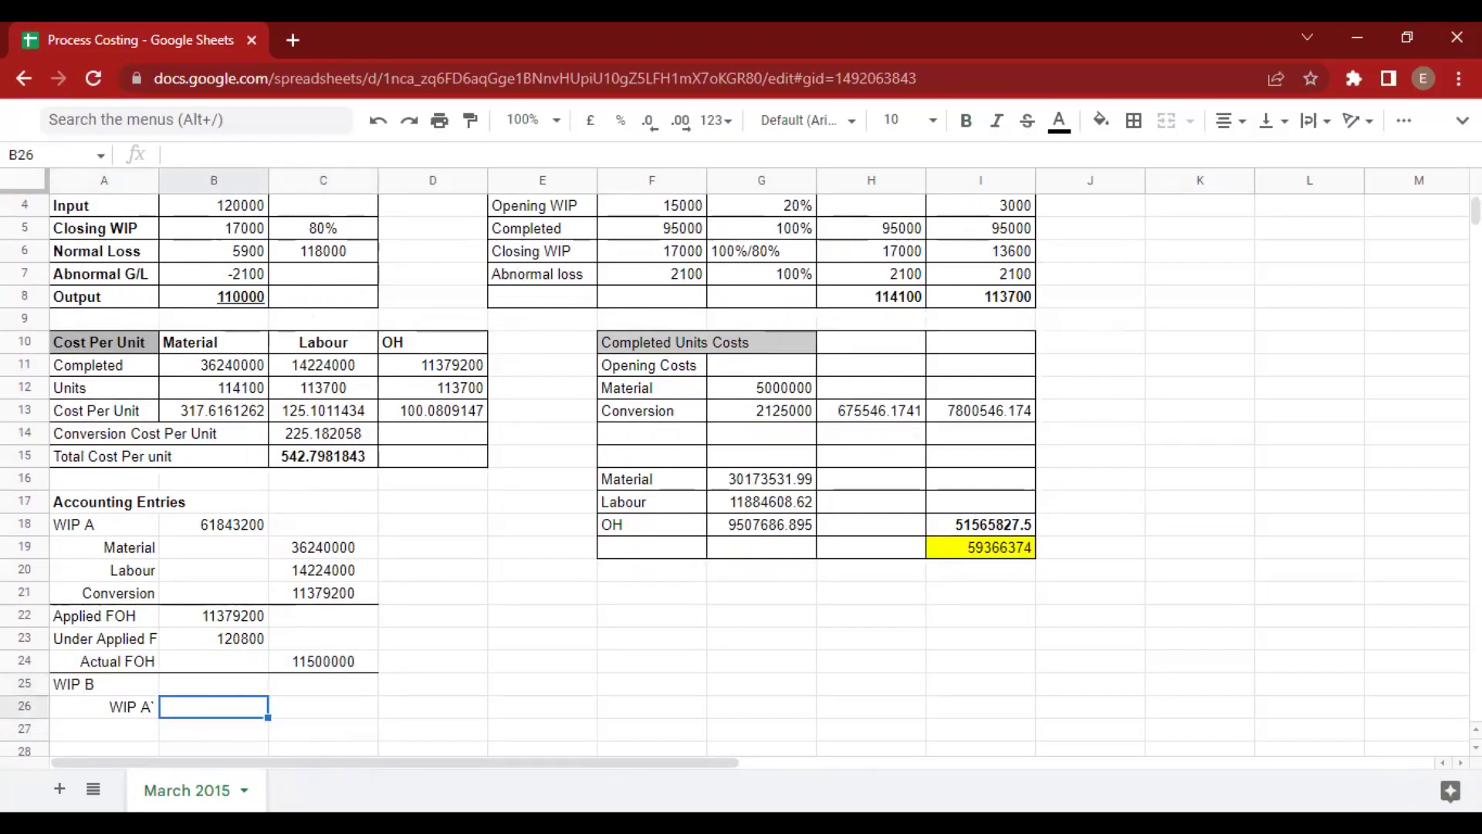
pyautogui.press('Up')
pyautogui.write('=')
pyautogui.press('Up')
pyautogui.press('Right')
pyautogui.press('Right')
pyautogui.press('Right')
pyautogui.press('Up')
pyautogui.press('Right')
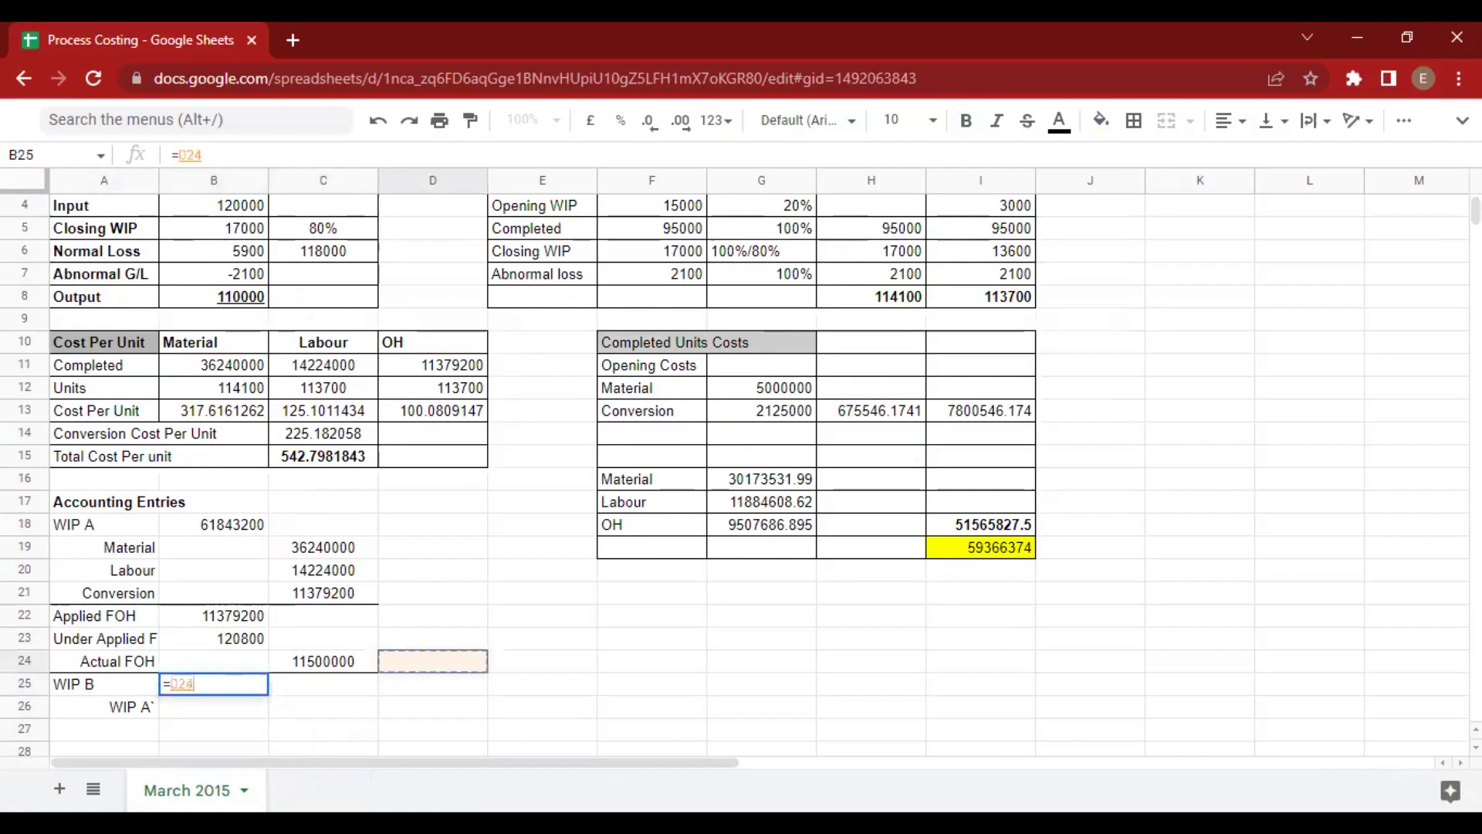
pyautogui.press('Right')
pyautogui.press('Up')
pyautogui.press('Up')
pyautogui.press('Right')
pyautogui.press('Up')
pyautogui.press('Up')
pyautogui.press('Right')
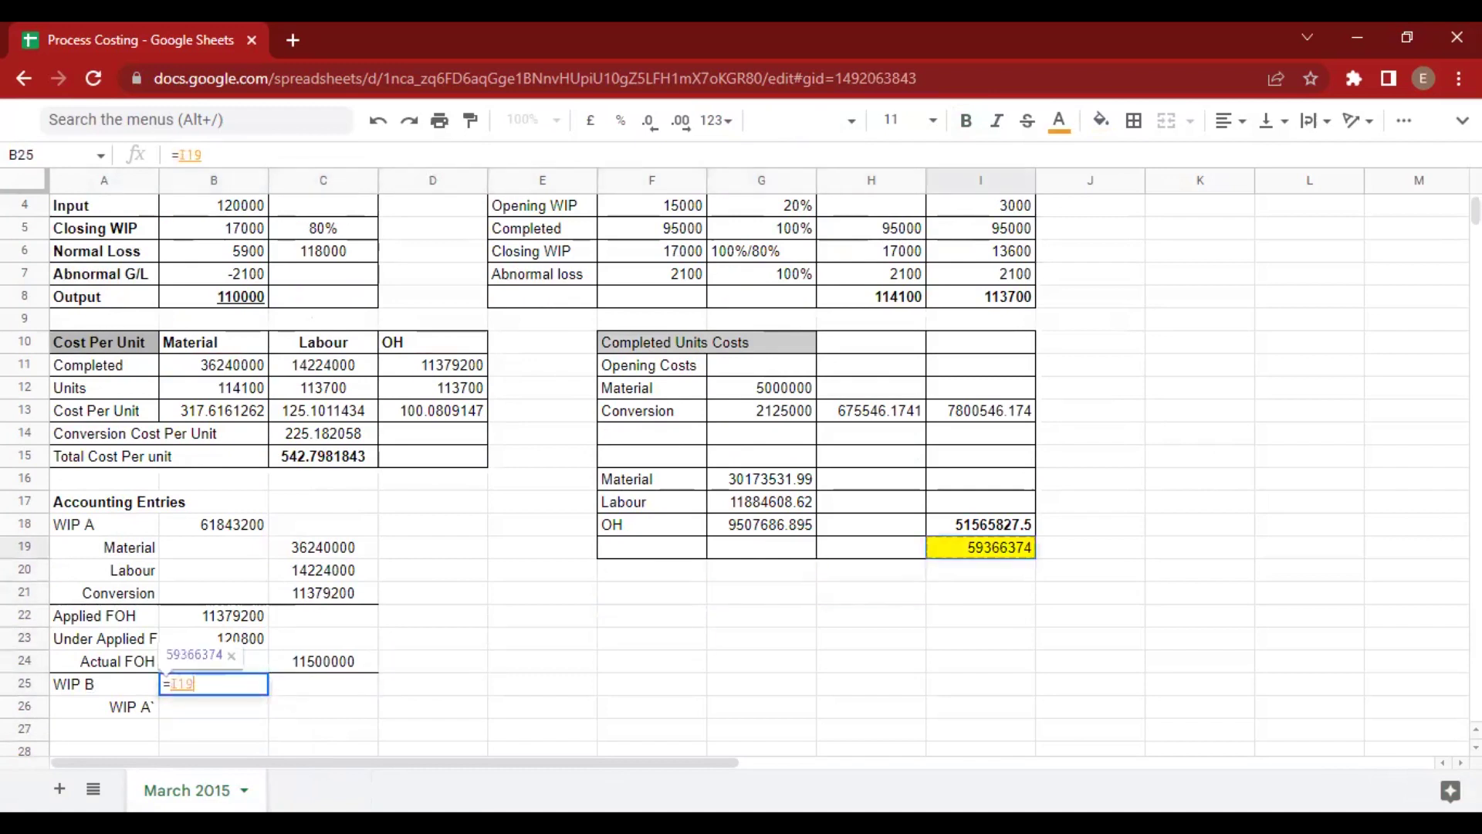
pyautogui.press('Return')
# Replace the WIP A label in A26 with "Abnormal Loss", aligned left as a debit line.
pyautogui.press('Left')
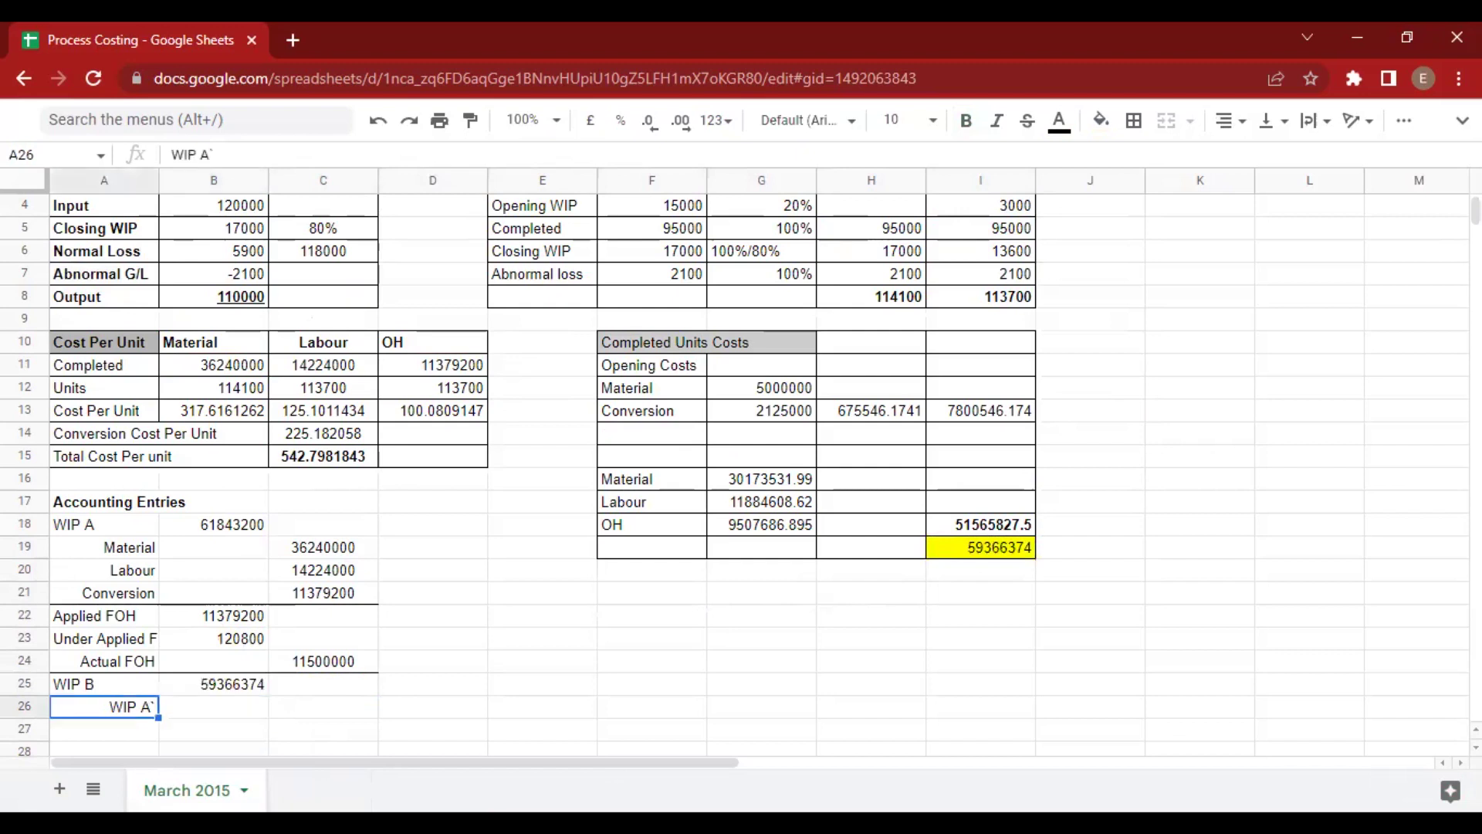
pyautogui.hotkey('shift', 'Down')
pyautogui.press('Delete')
pyautogui.press('Down')
pyautogui.press('Up')
pyautogui.write('Ab')
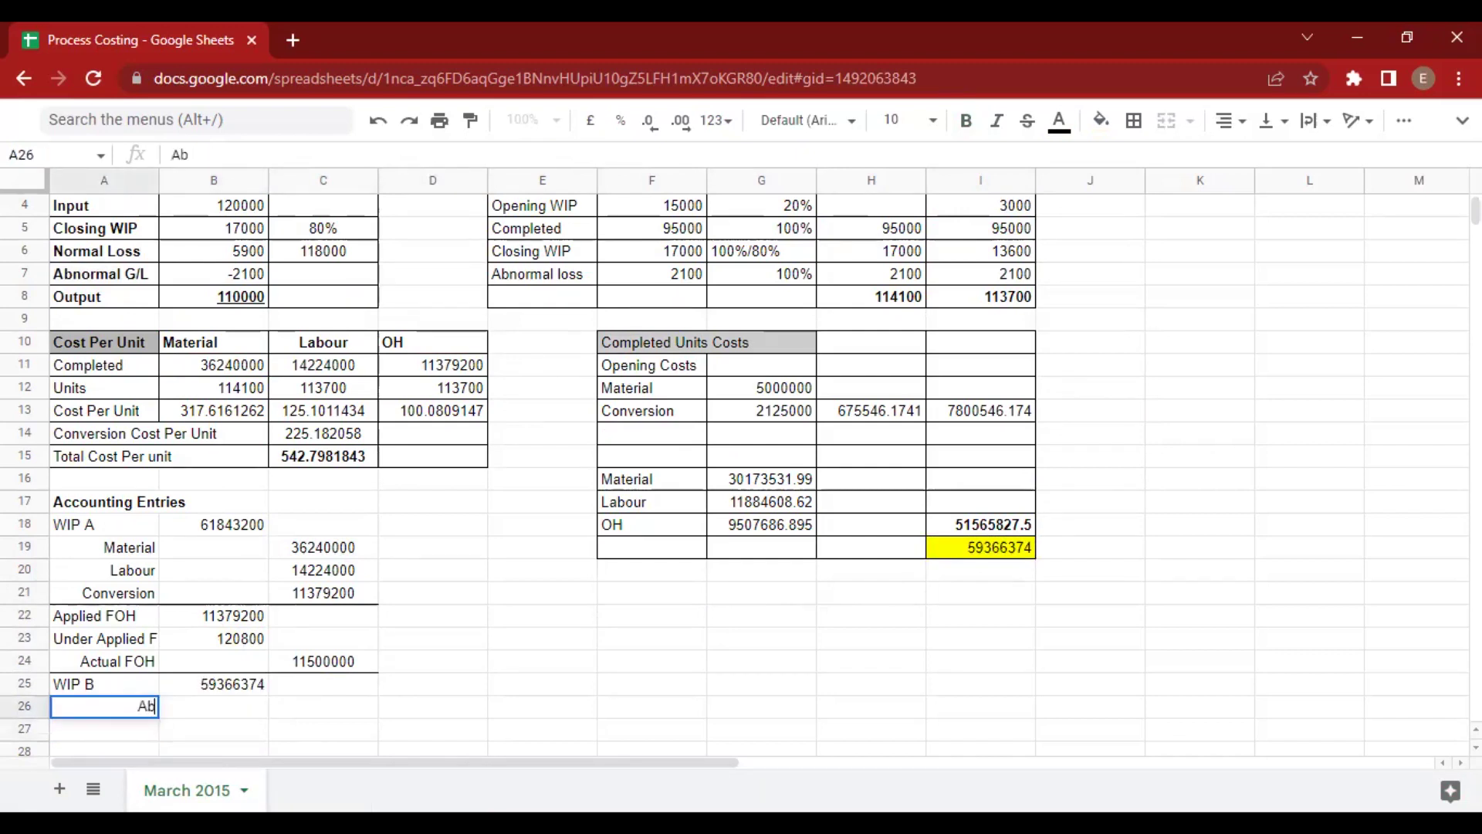
pyautogui.write('normal Loss')
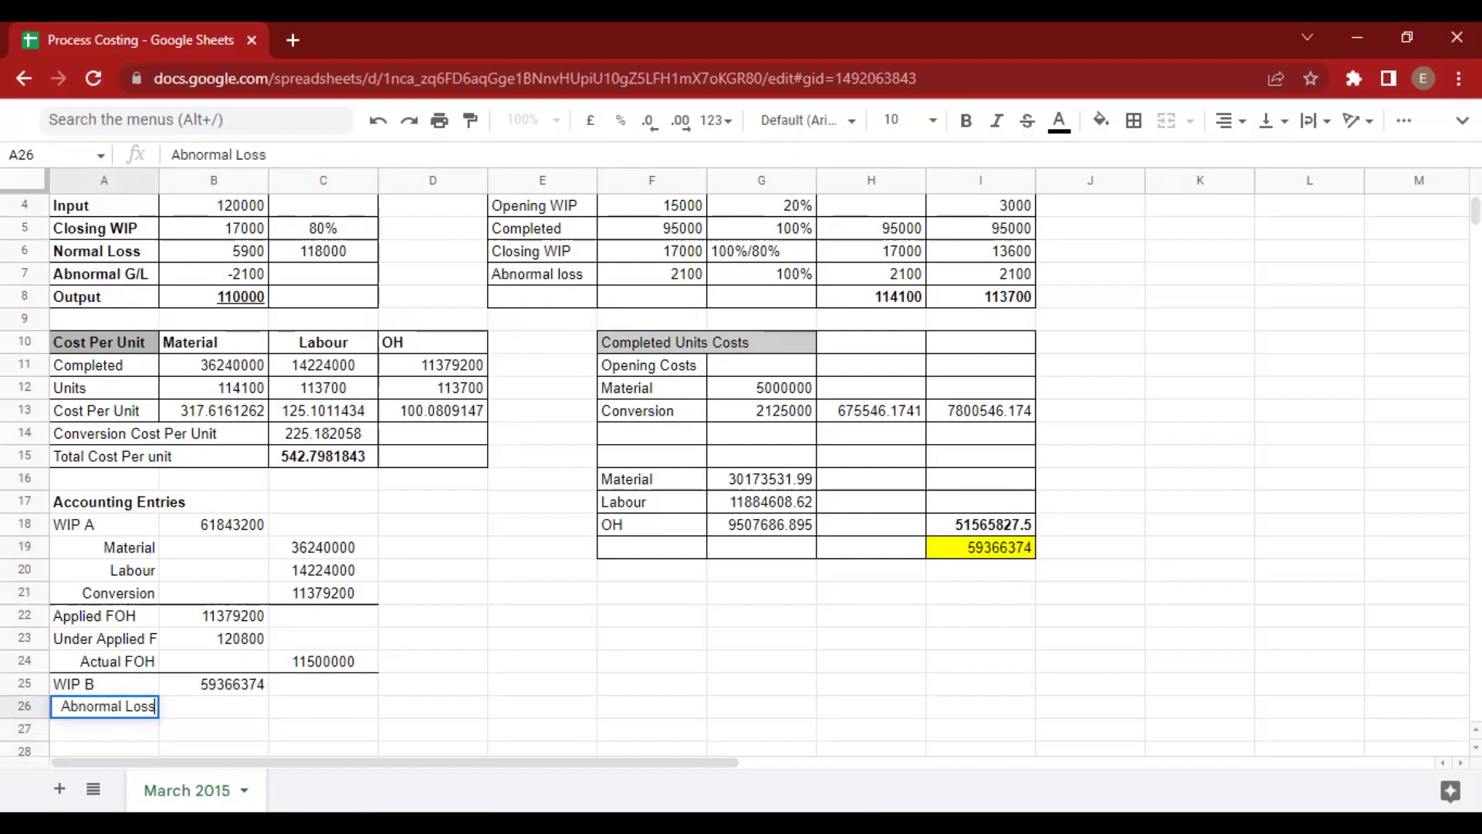
pyautogui.press('Tab')
# Calculate the Abnormal Loss debit in B26 as abnormal loss units times total cost per unit with =H7*C15.
pyautogui.write('=')
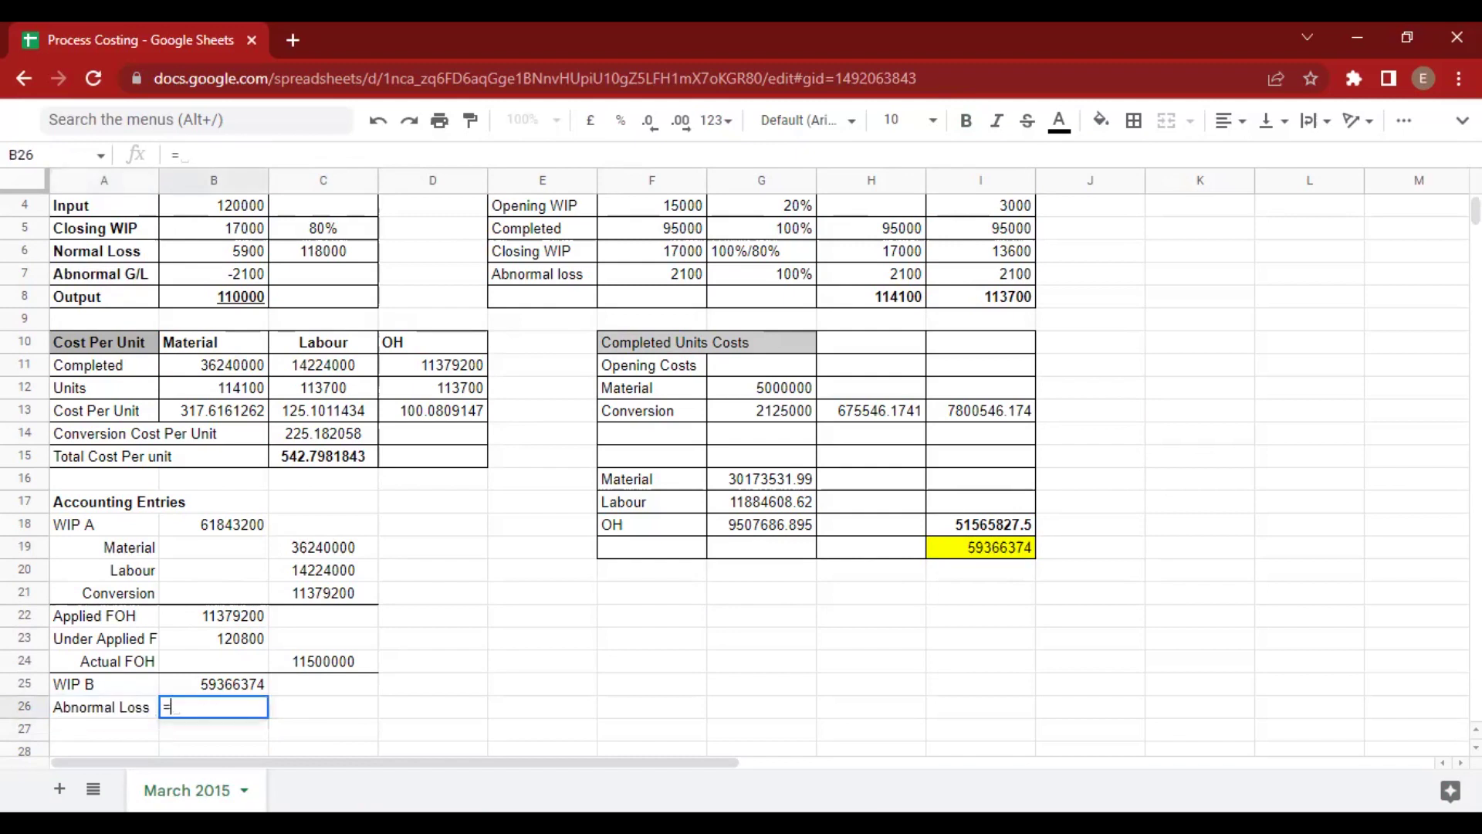
pyautogui.press('Right')
pyautogui.press('Right')
pyautogui.press('Up')
pyautogui.press('Up')
pyautogui.press('Right')
pyautogui.press('Up')
pyautogui.press('Right')
pyautogui.press('Up')
pyautogui.press('Right')
pyautogui.press('Up')
pyautogui.press('Up')
pyautogui.press('Right')
pyautogui.press('Up')
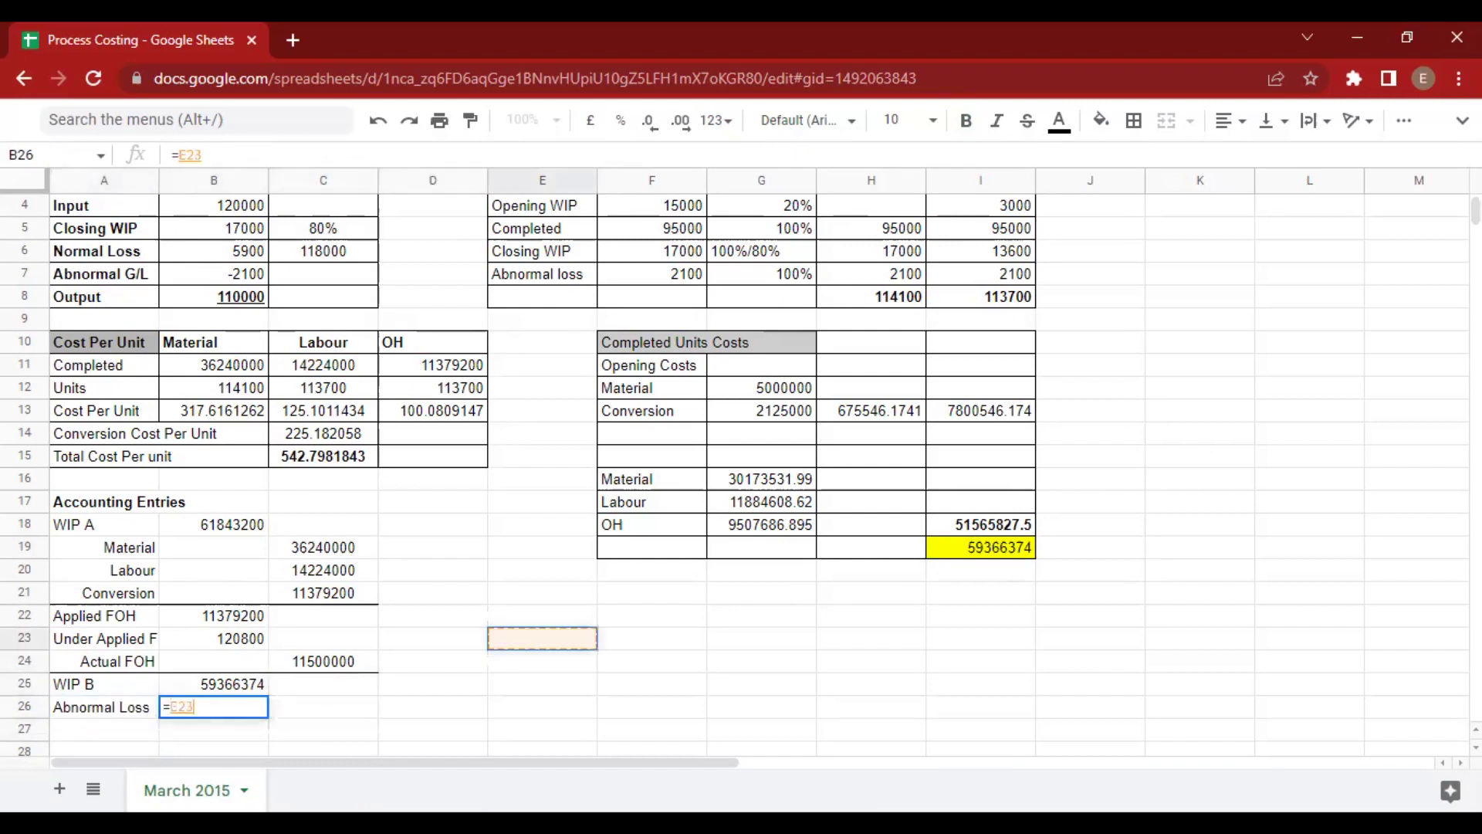
pyautogui.press('Up')
pyautogui.press('Up')
pyautogui.press('Up')
pyautogui.press('Up')
pyautogui.press('Up')
pyautogui.press('Up')
pyautogui.press('Up')
pyautogui.press('Up')
pyautogui.press('Up')
pyautogui.press('Up')
pyautogui.press('Up')
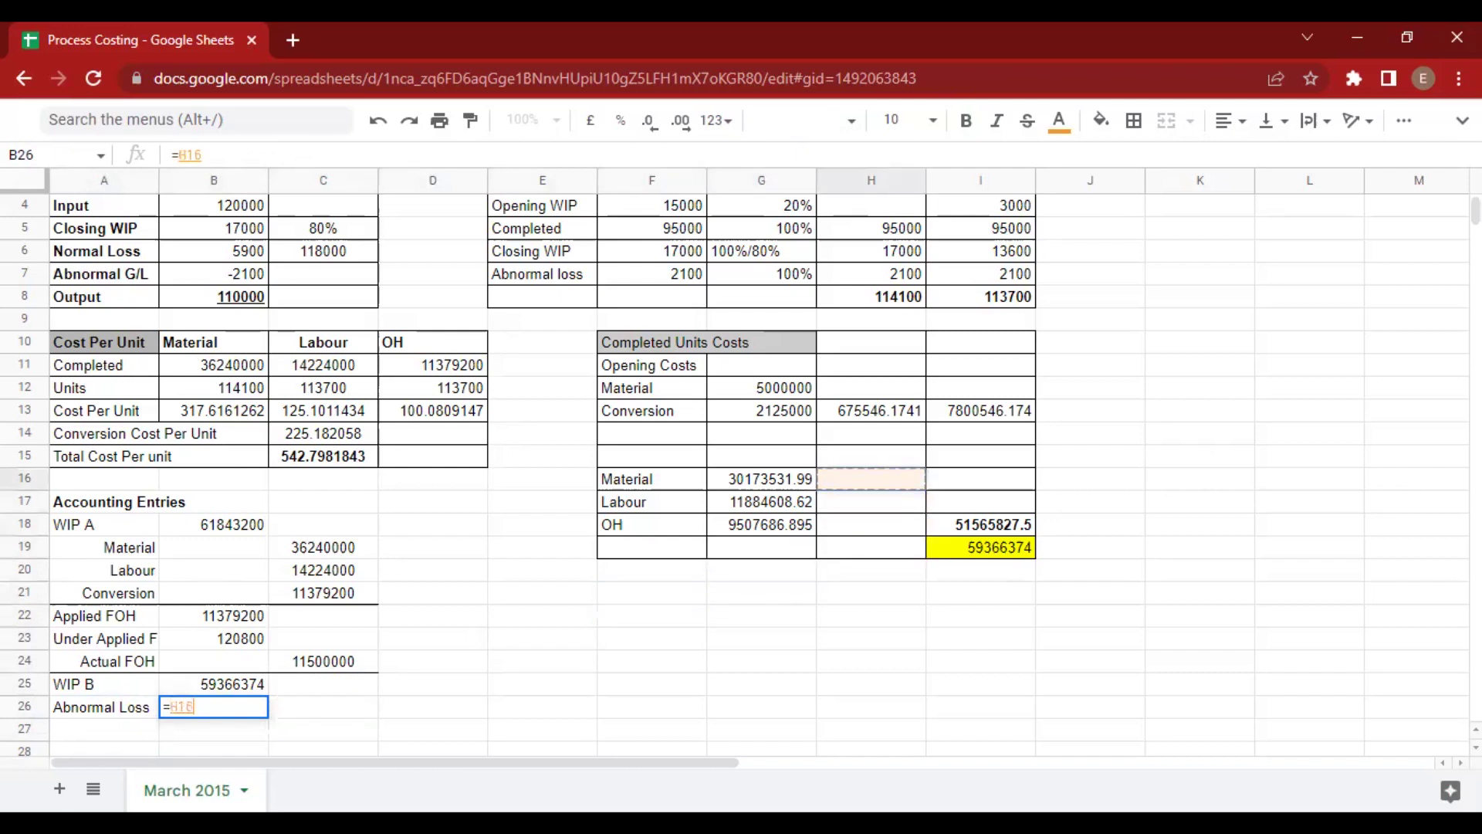
pyautogui.press('Up')
pyautogui.press('Up')
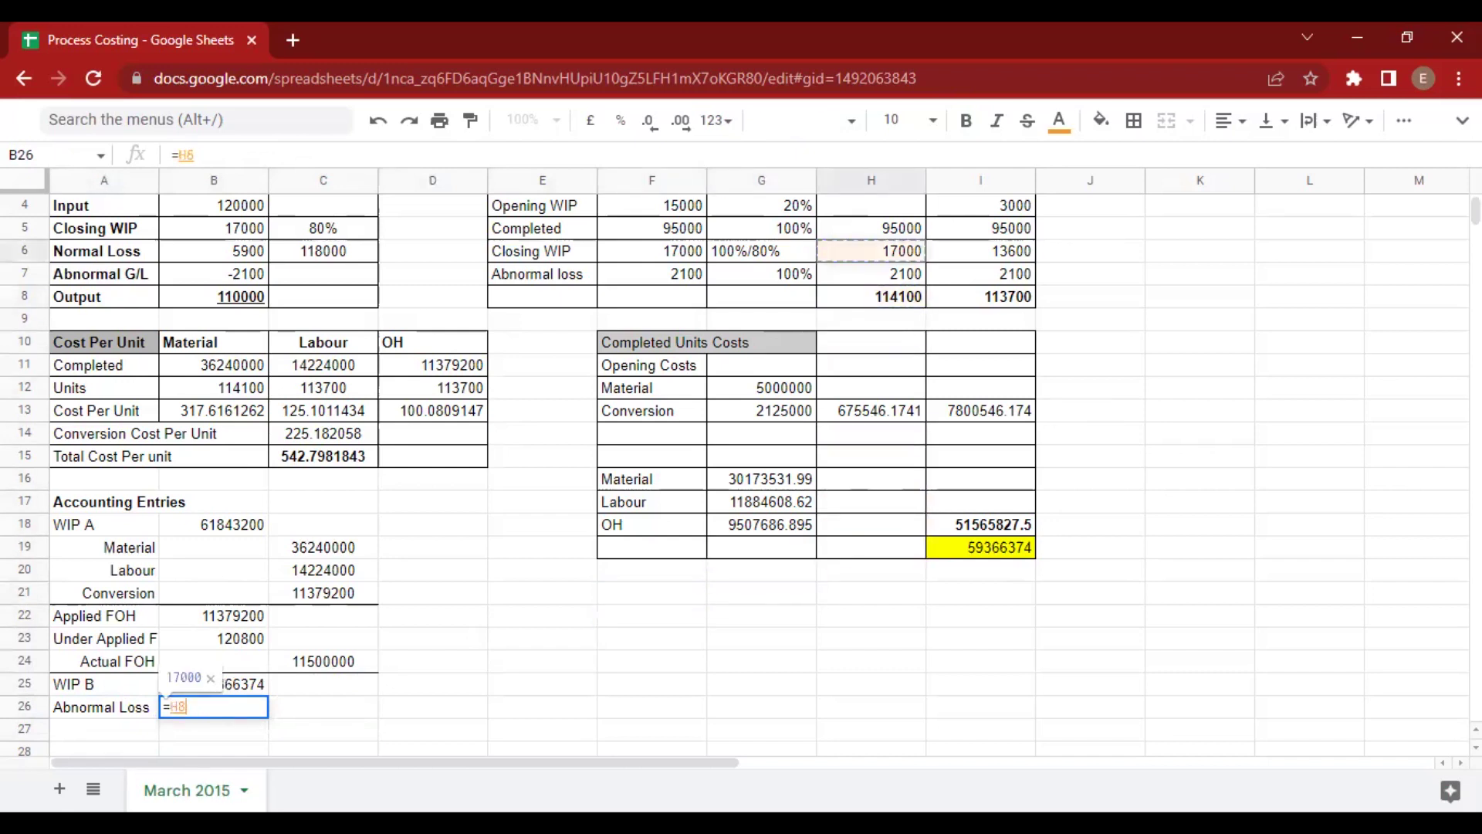
pyautogui.press('Down')
pyautogui.write('*')
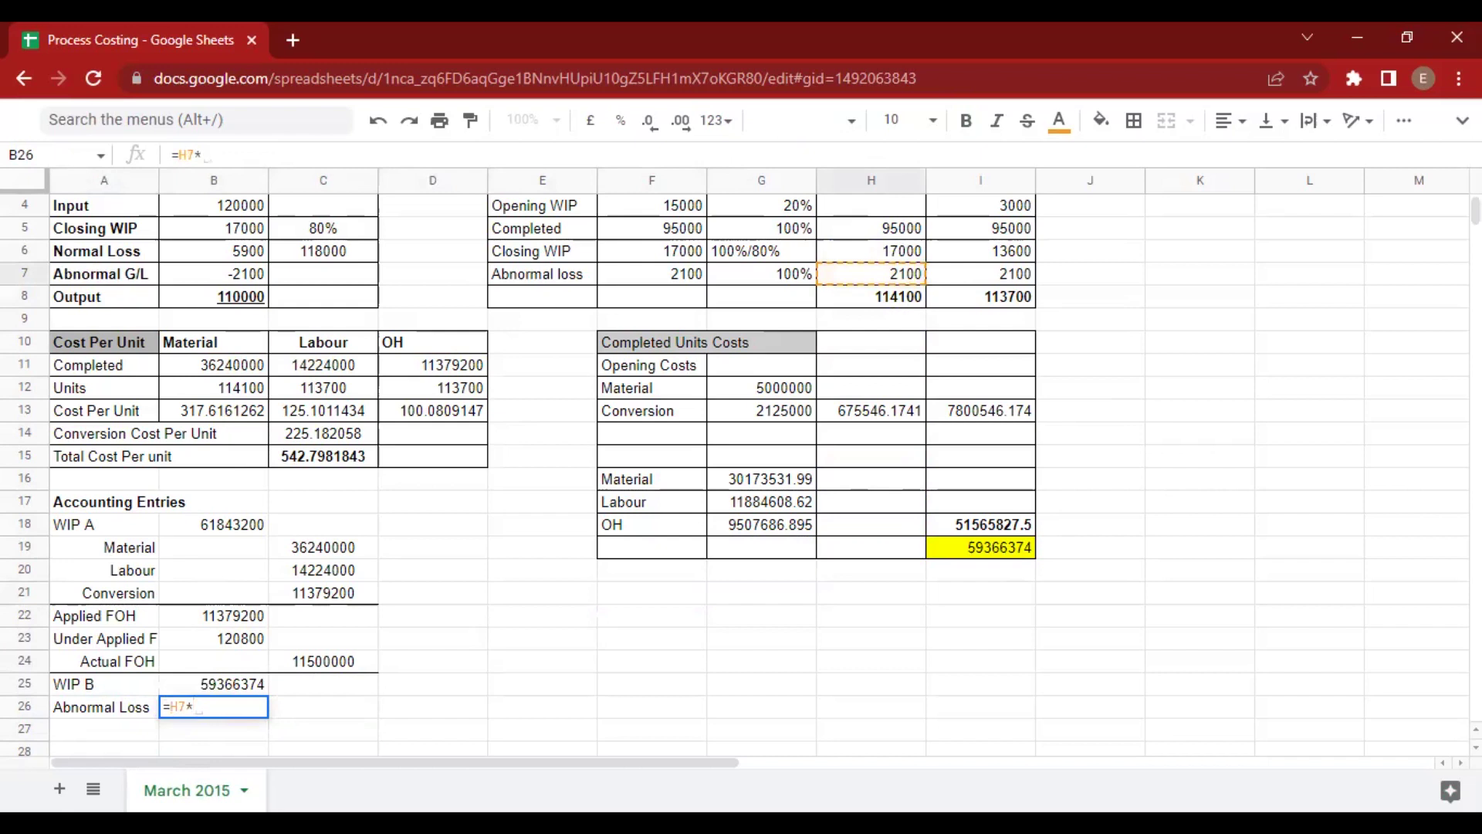
pyautogui.click(336, 455)
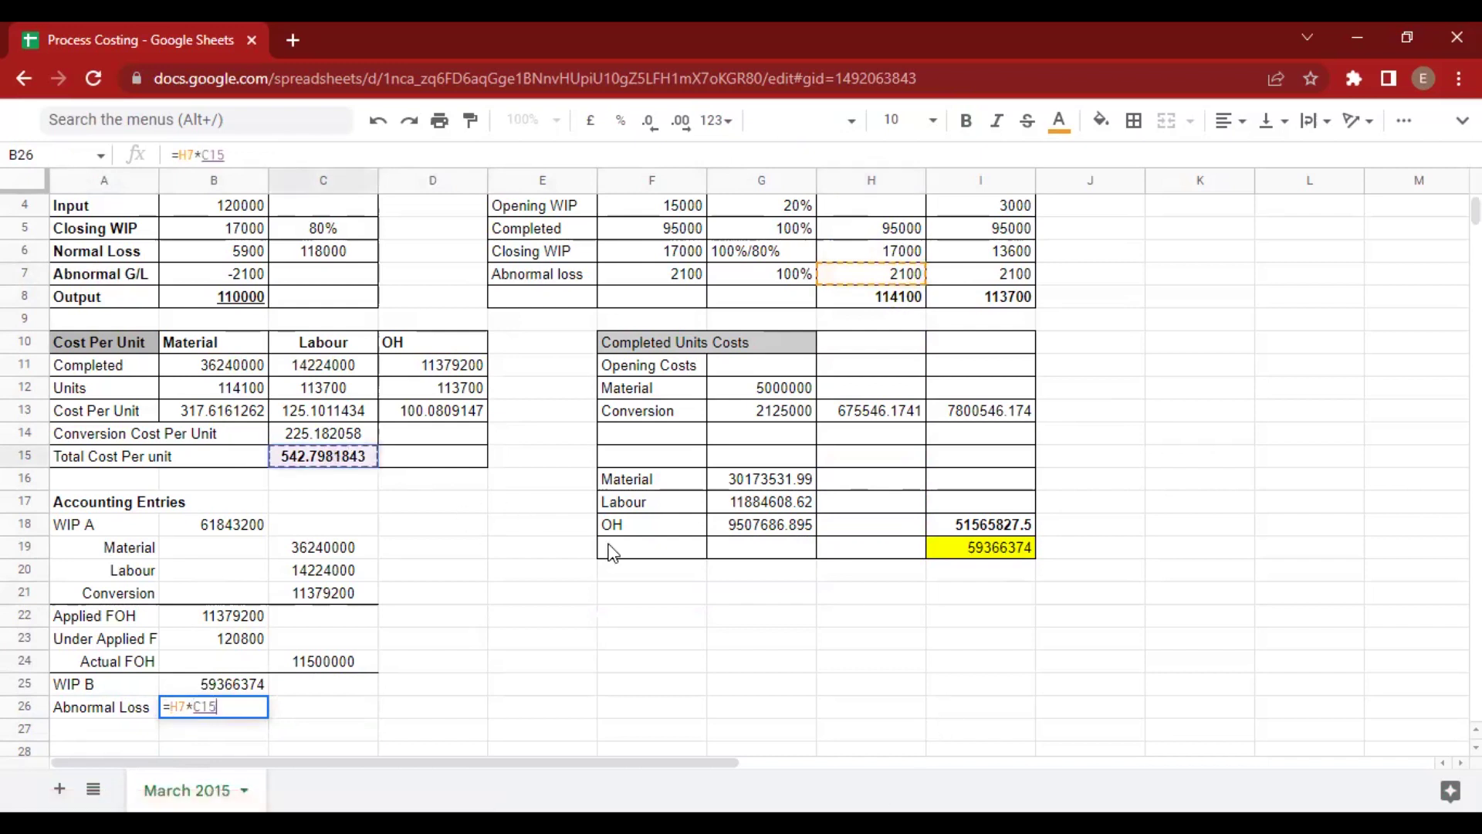
pyautogui.press('Return')
# Enter "WIP A" as the credit label in A27 and align it right.
pyautogui.press('Left')
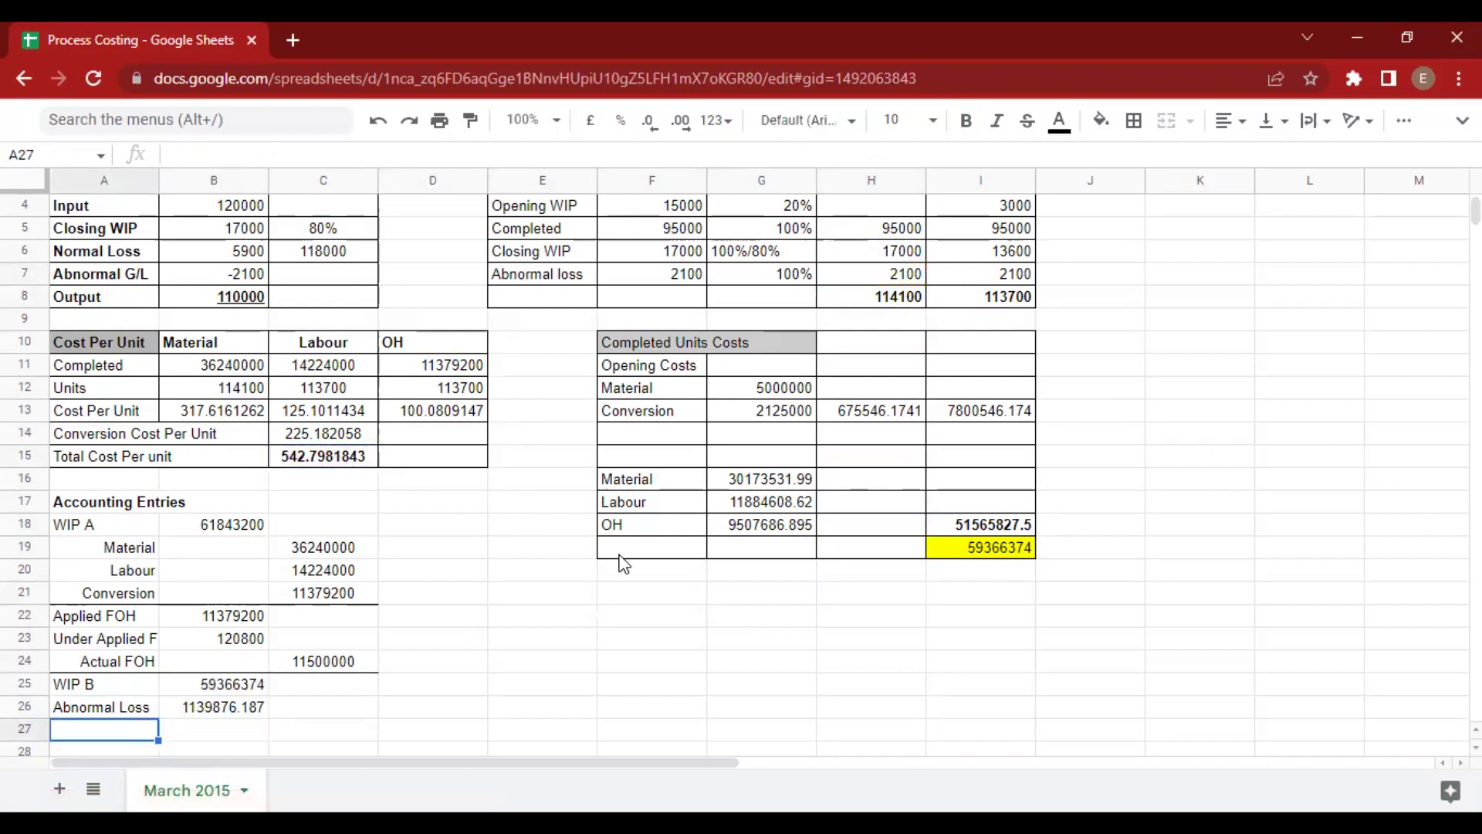
pyautogui.write('WIP A')
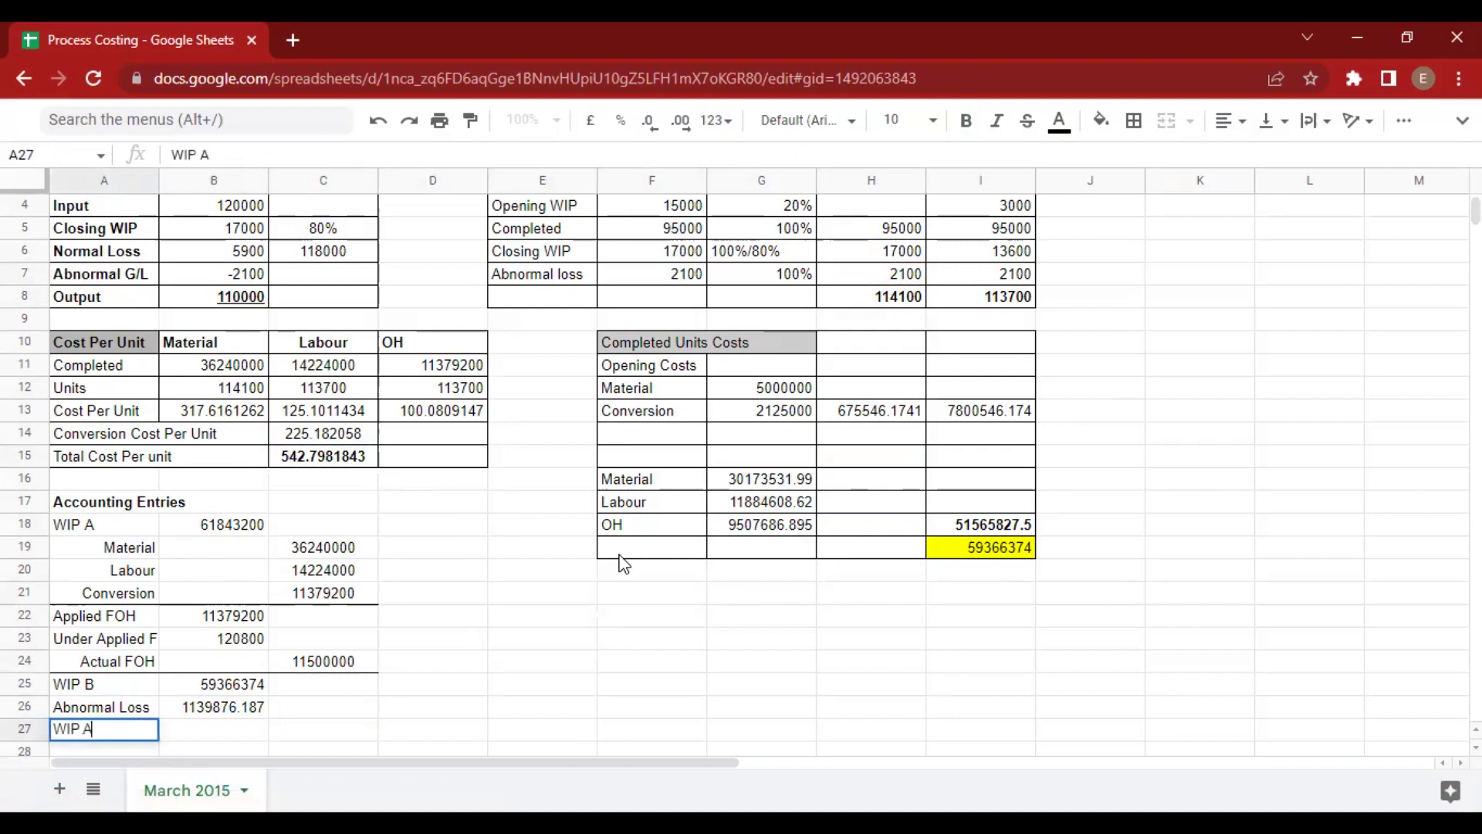
pyautogui.press('Tab')
pyautogui.press('Left')
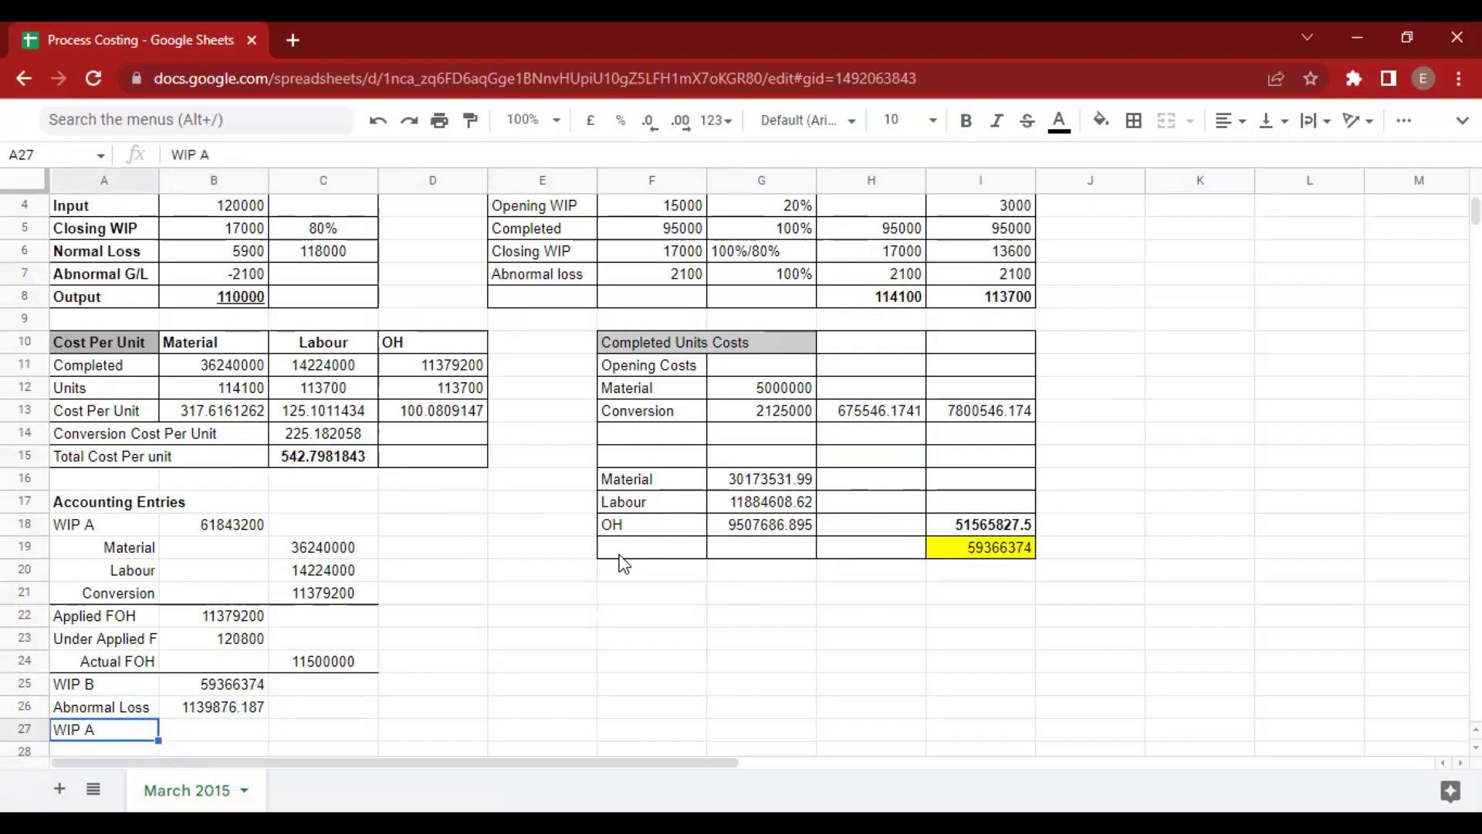
pyautogui.hotkey('ctrl', 'shift', 'r')
# Build the WIP A credit formula in C27 from the entry's debit amounts in column B.
pyautogui.press('Right')
pyautogui.press('Right')
pyautogui.write('=')
pyautogui.press('Left')
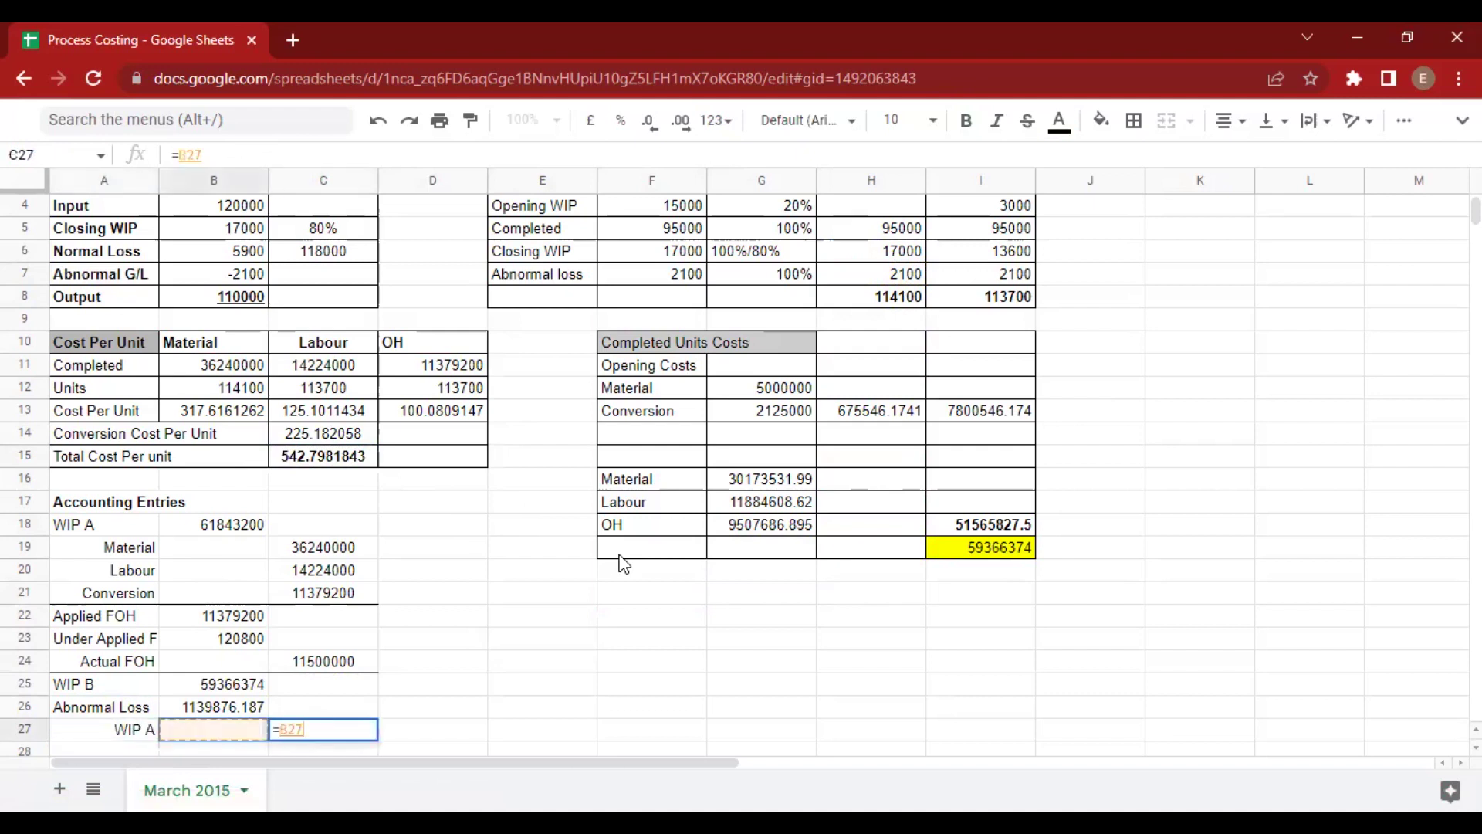
pyautogui.press('Up')
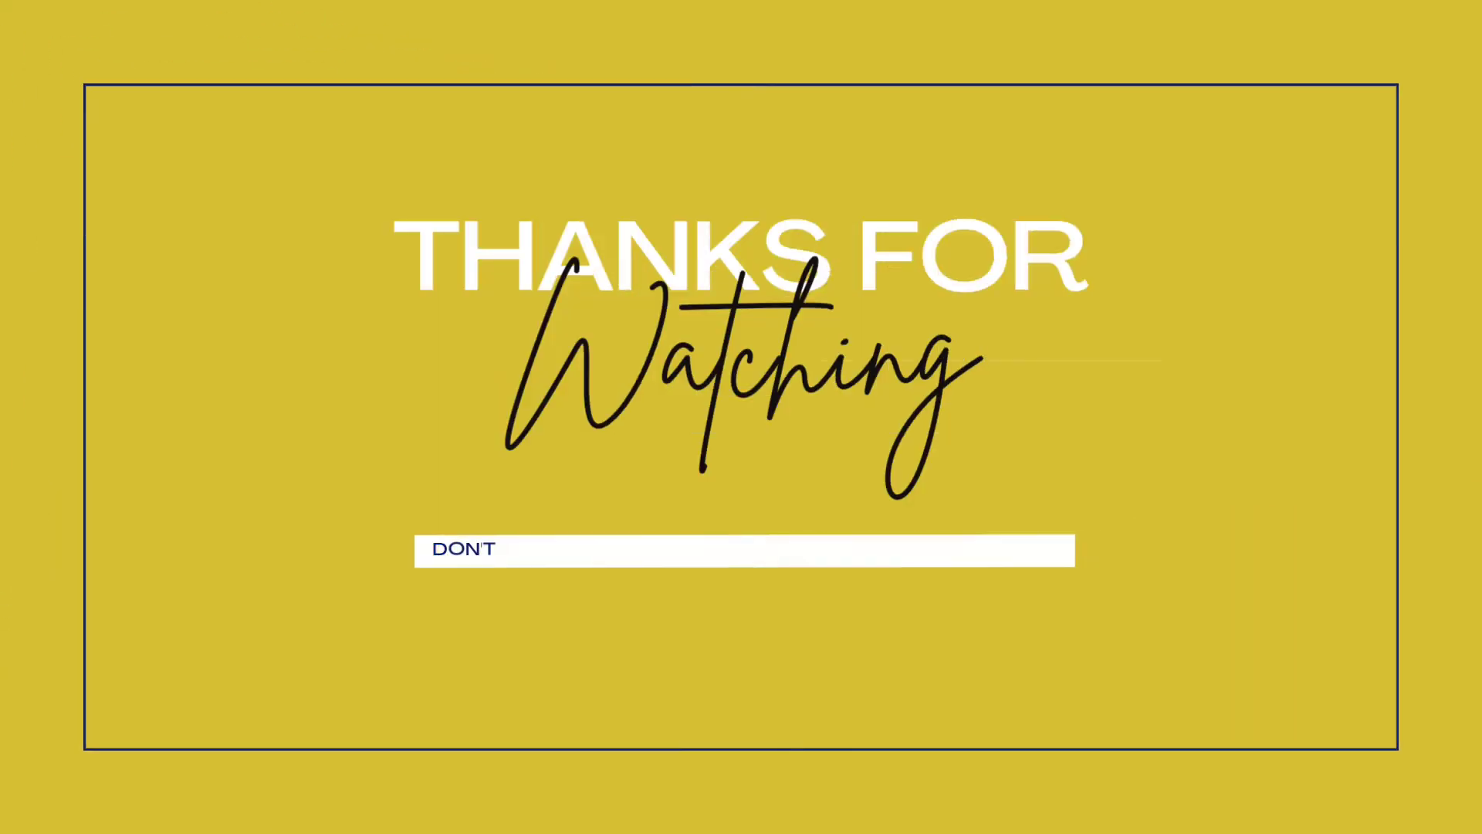